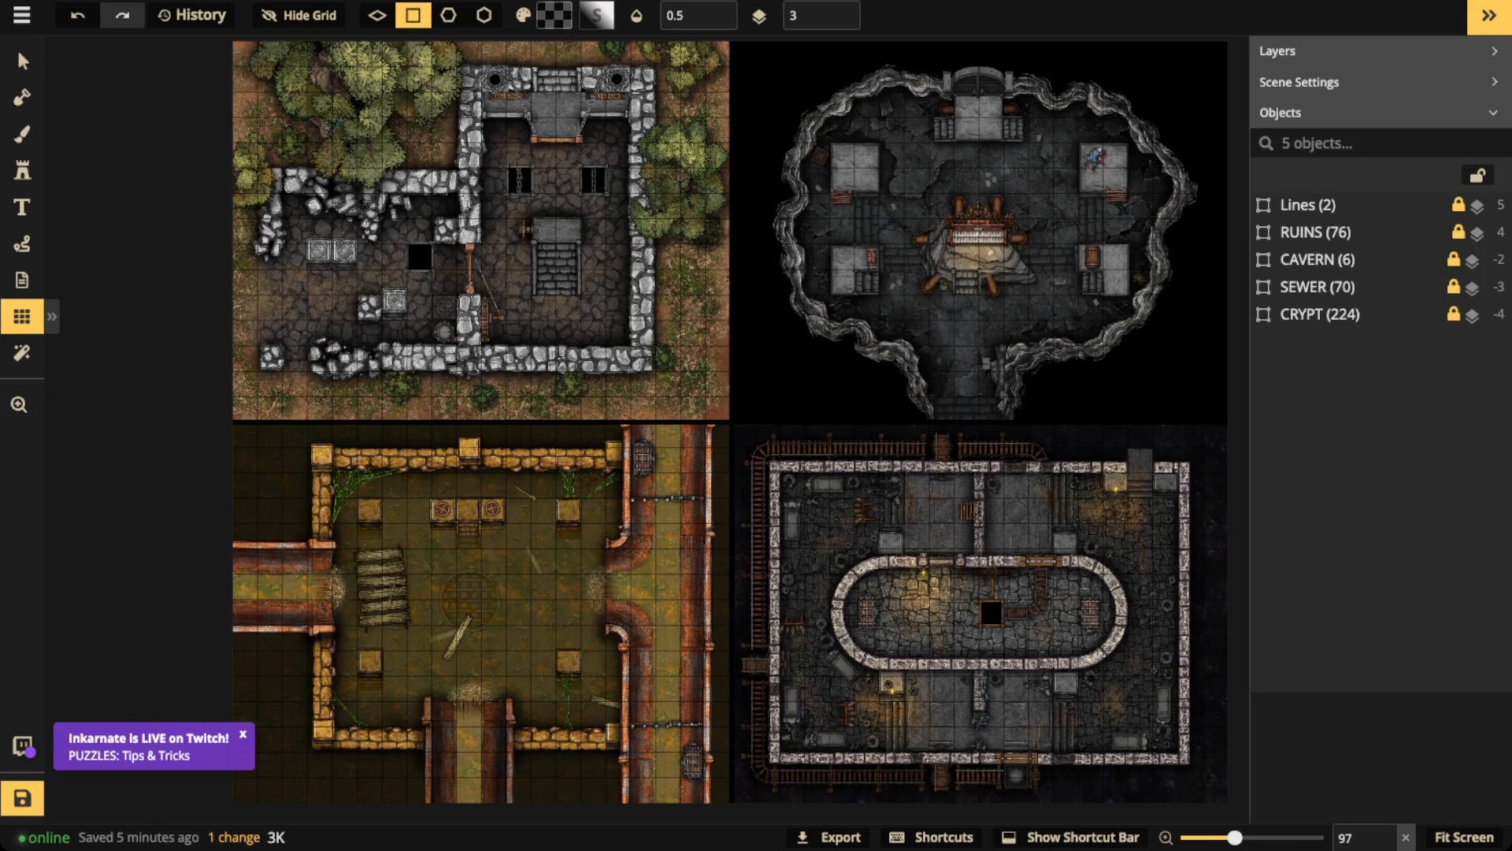
scroll(394, 199, up, 1)
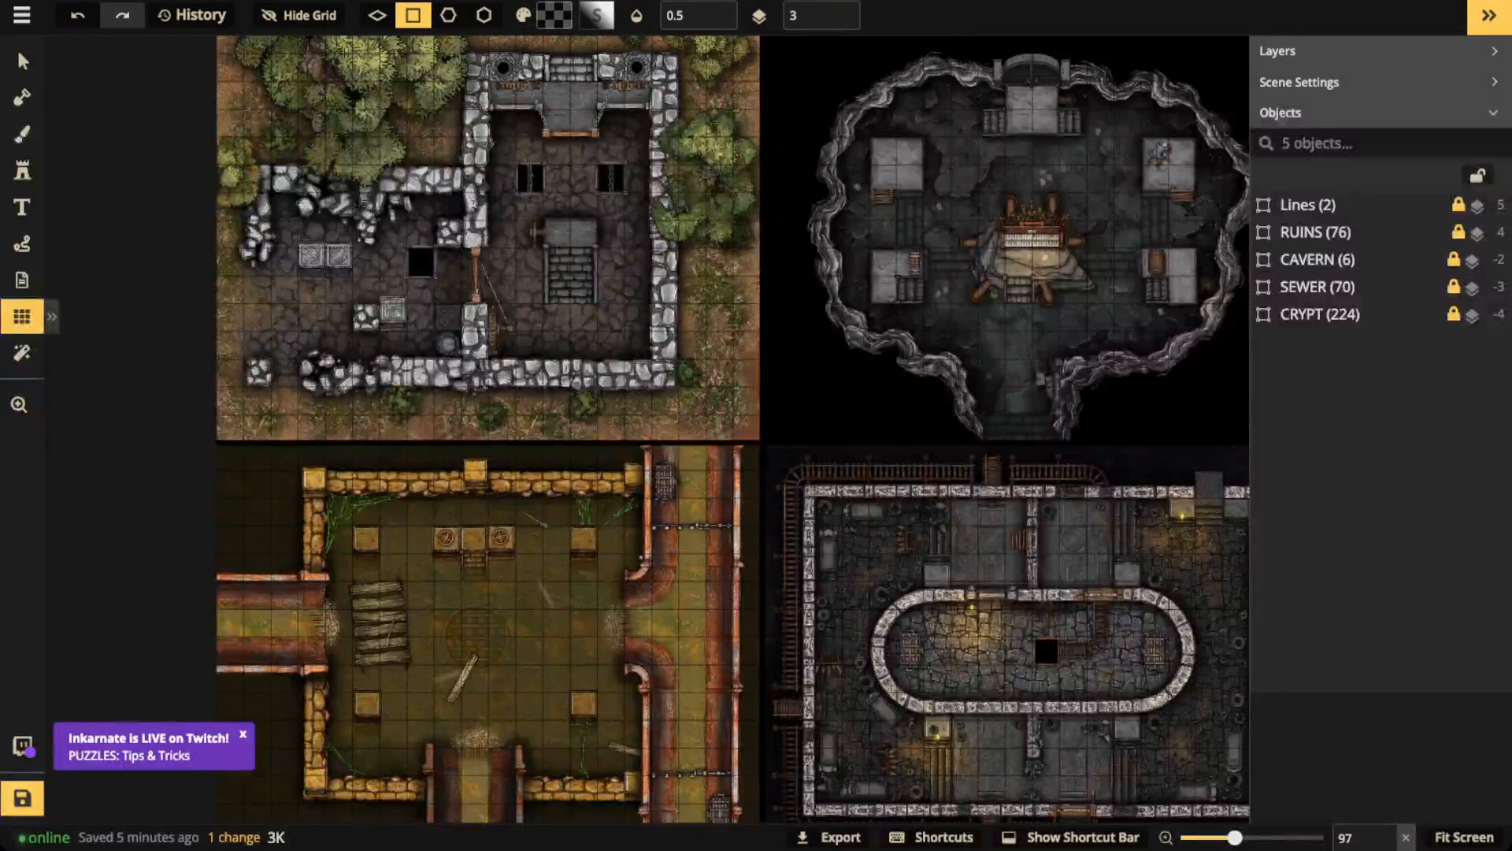
scroll(394, 199, up, 2)
scroll(393, 198, down, 2)
scroll(407, 174, down, 1)
drag(1215, 583, 1112, 581)
scroll(1091, 573, down, 1)
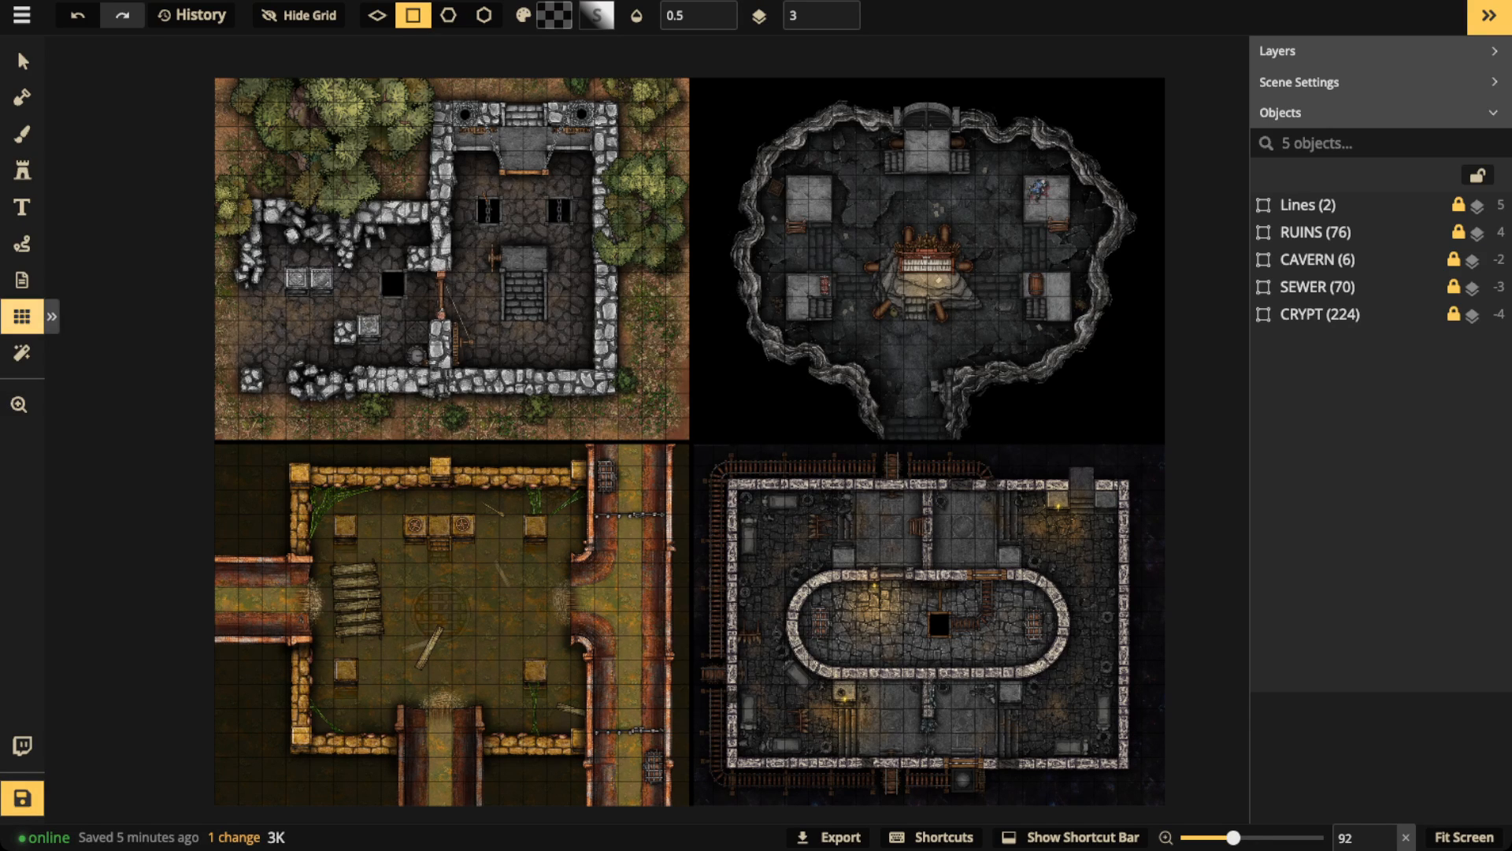
Step: Outline the ruins' room with the broken walls using a red free-draw path of width 5, and delete the path
scroll(283, 285, up, 5)
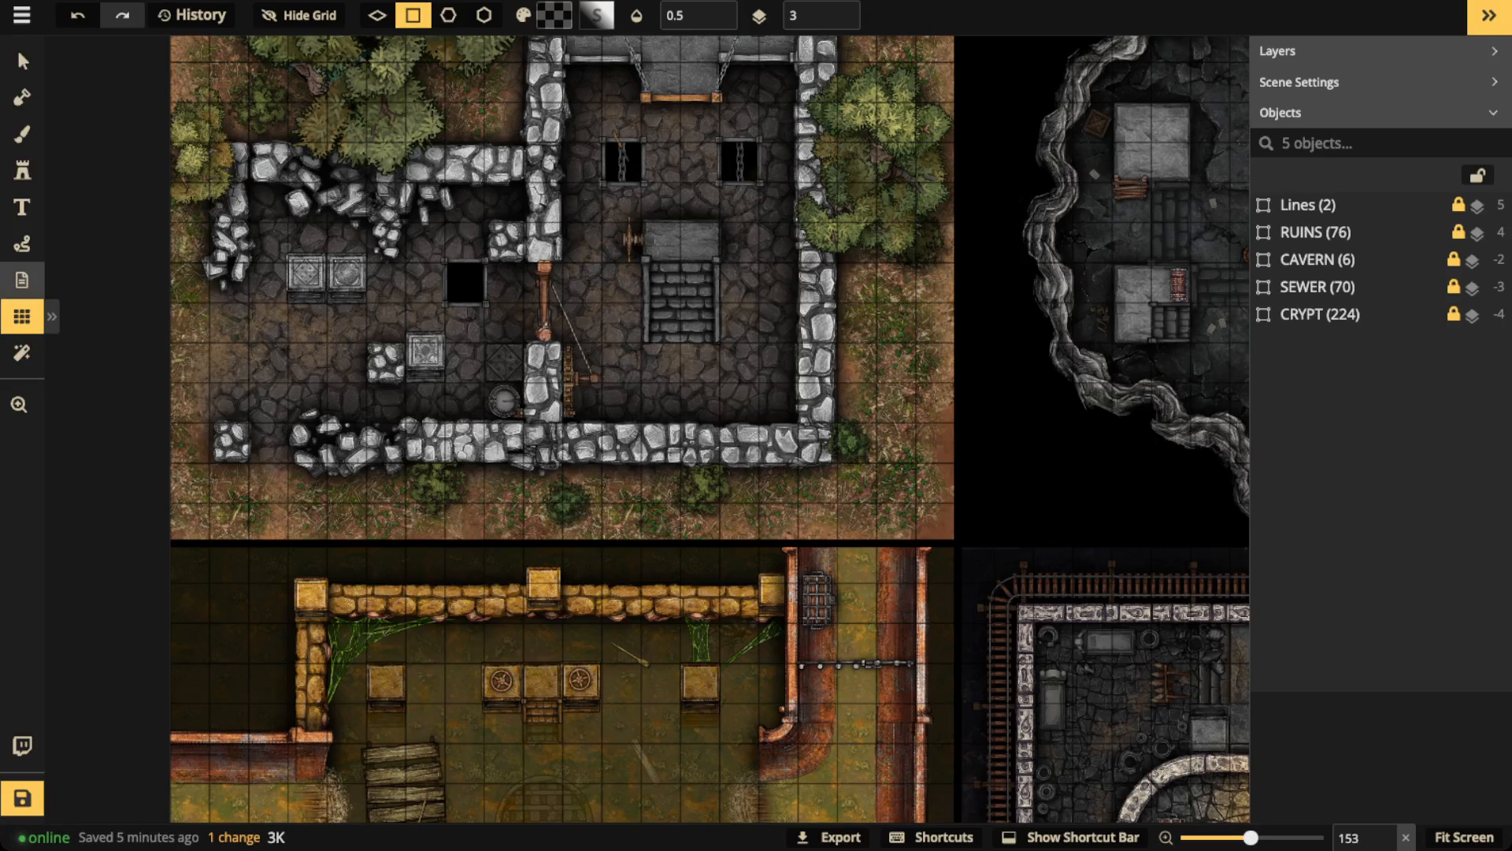
click(22, 245)
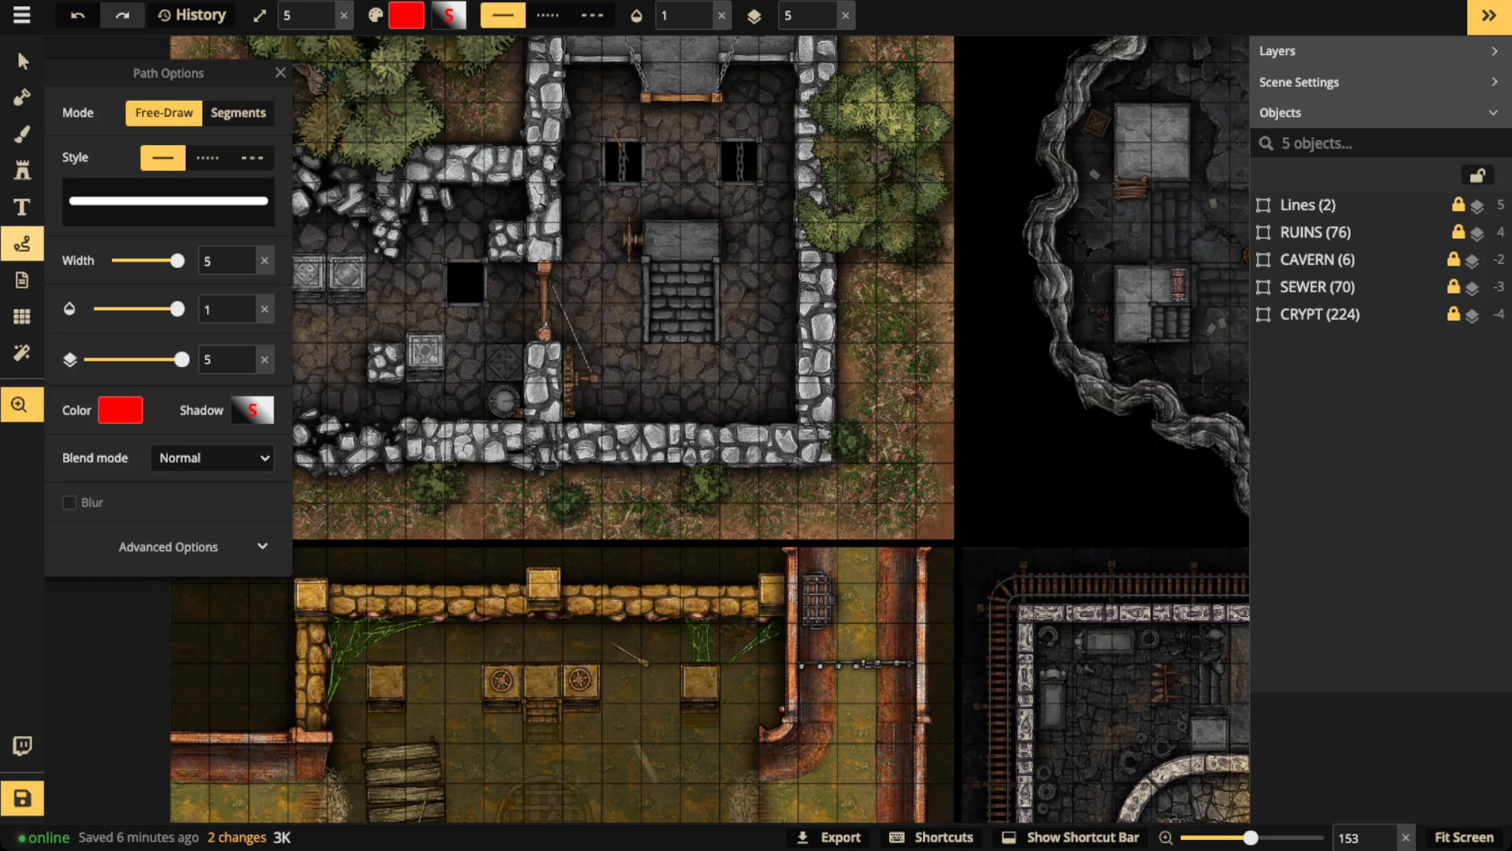
scroll(22, 244, up, 3)
scroll(749, 430, up, 3)
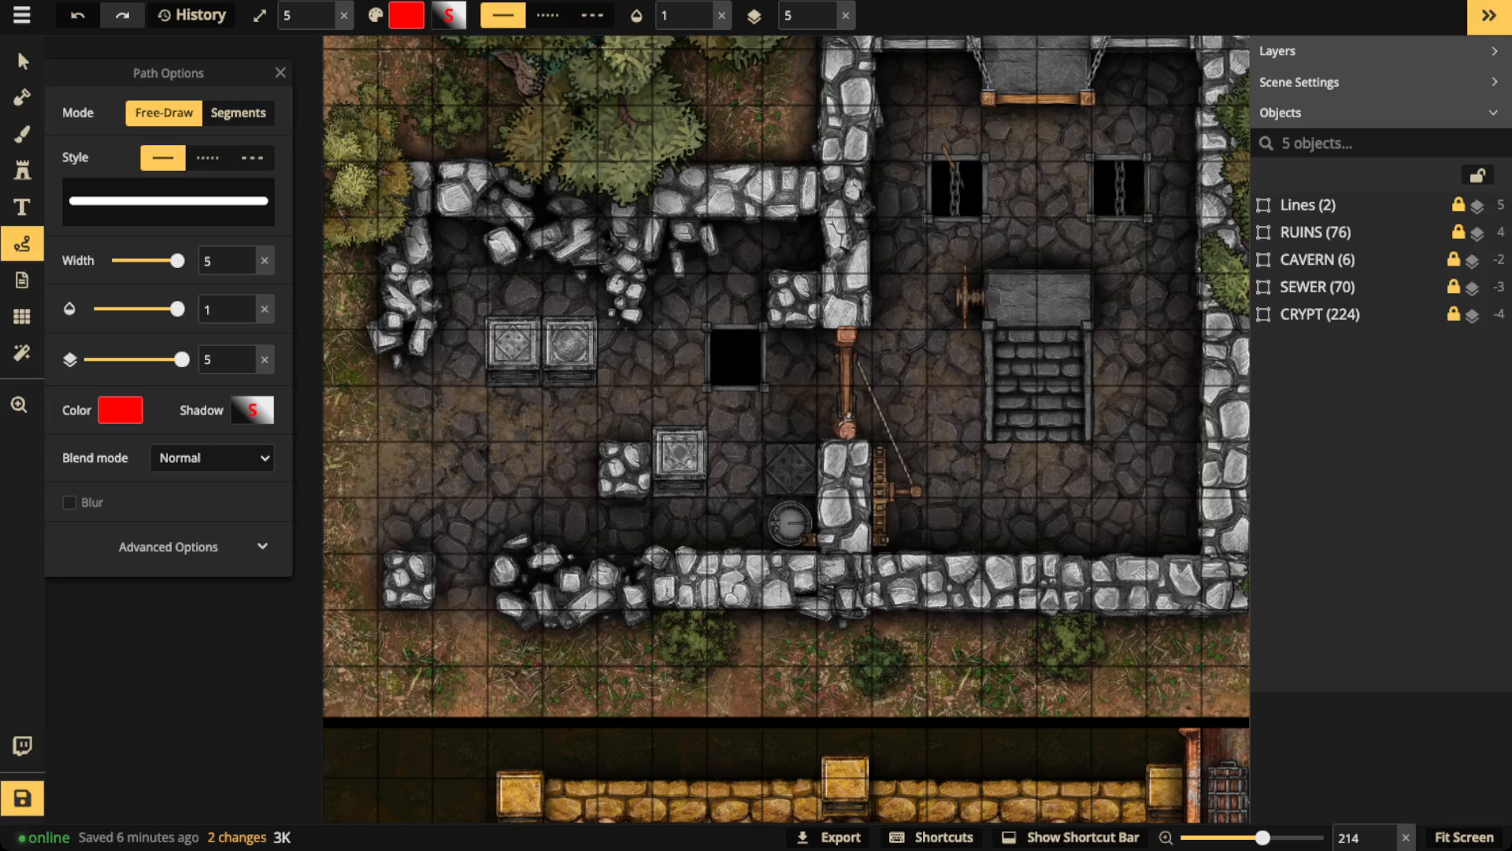
mouse_move(770, 225)
mouse_down()
mouse_move(473, 219)
mouse_move(414, 531)
mouse_move(723, 548)
mouse_move(797, 346)
mouse_move(801, 225)
mouse_up()
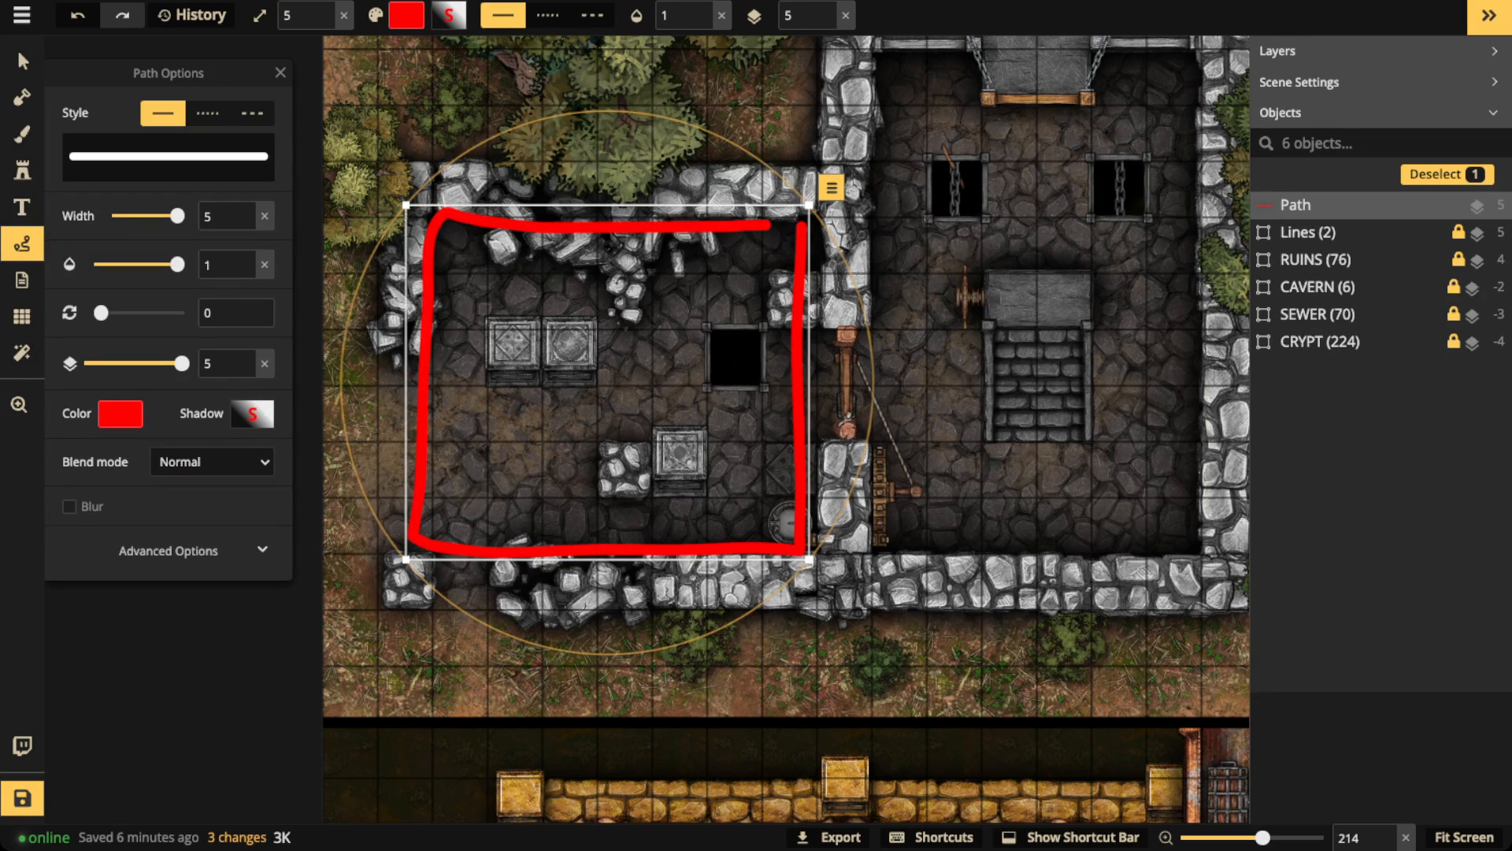
key(Delete)
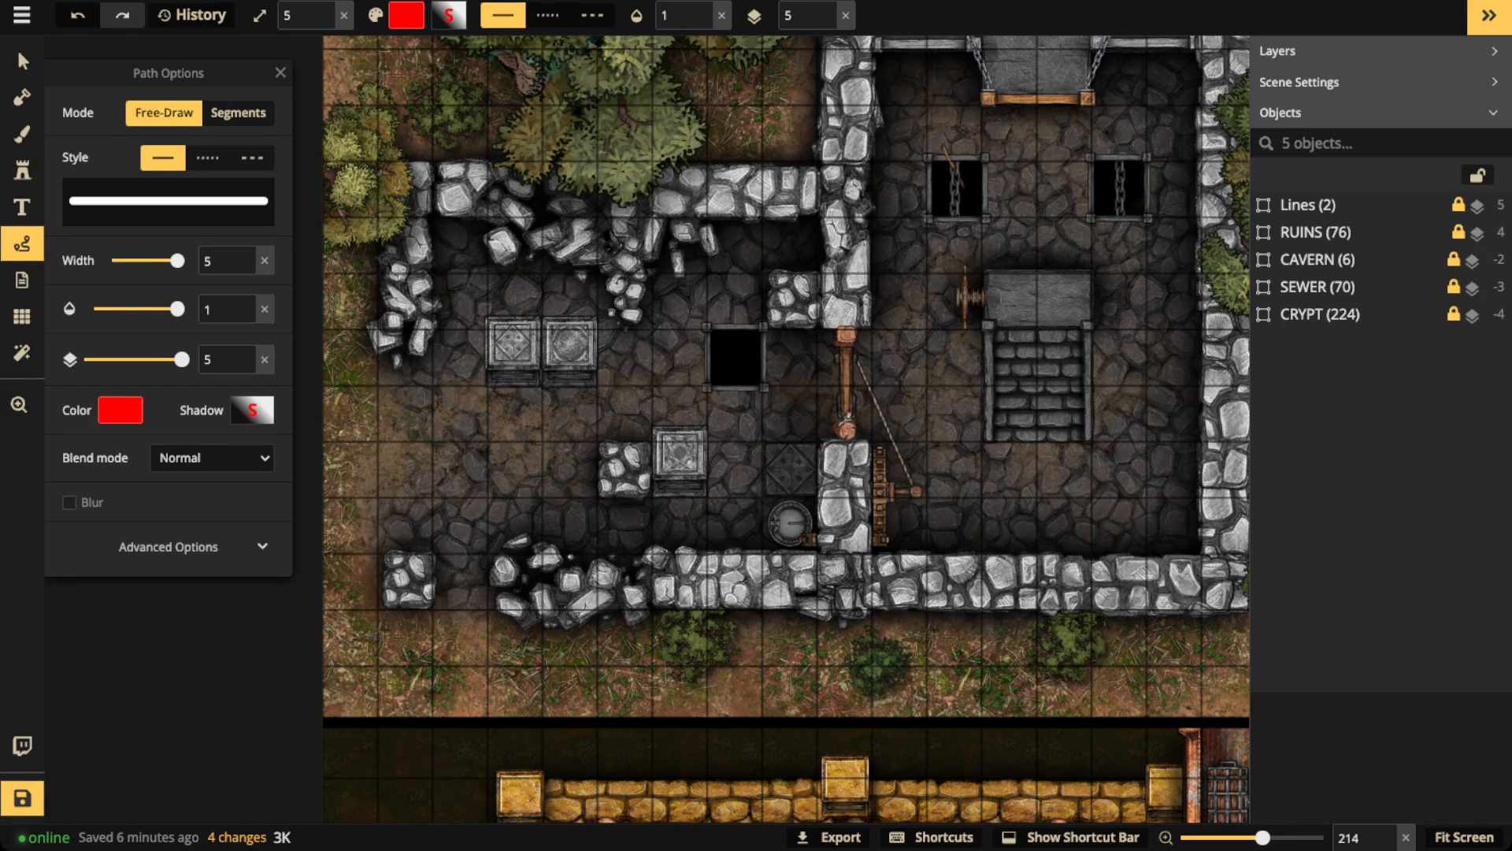
Step: Circle the wooden gate and the patterned floor plate area beside it with red free-draw paths, deleting each one
mouse_move(842, 303)
mouse_down()
mouse_move(814, 456)
mouse_move(850, 472)
mouse_move(842, 302)
mouse_up()
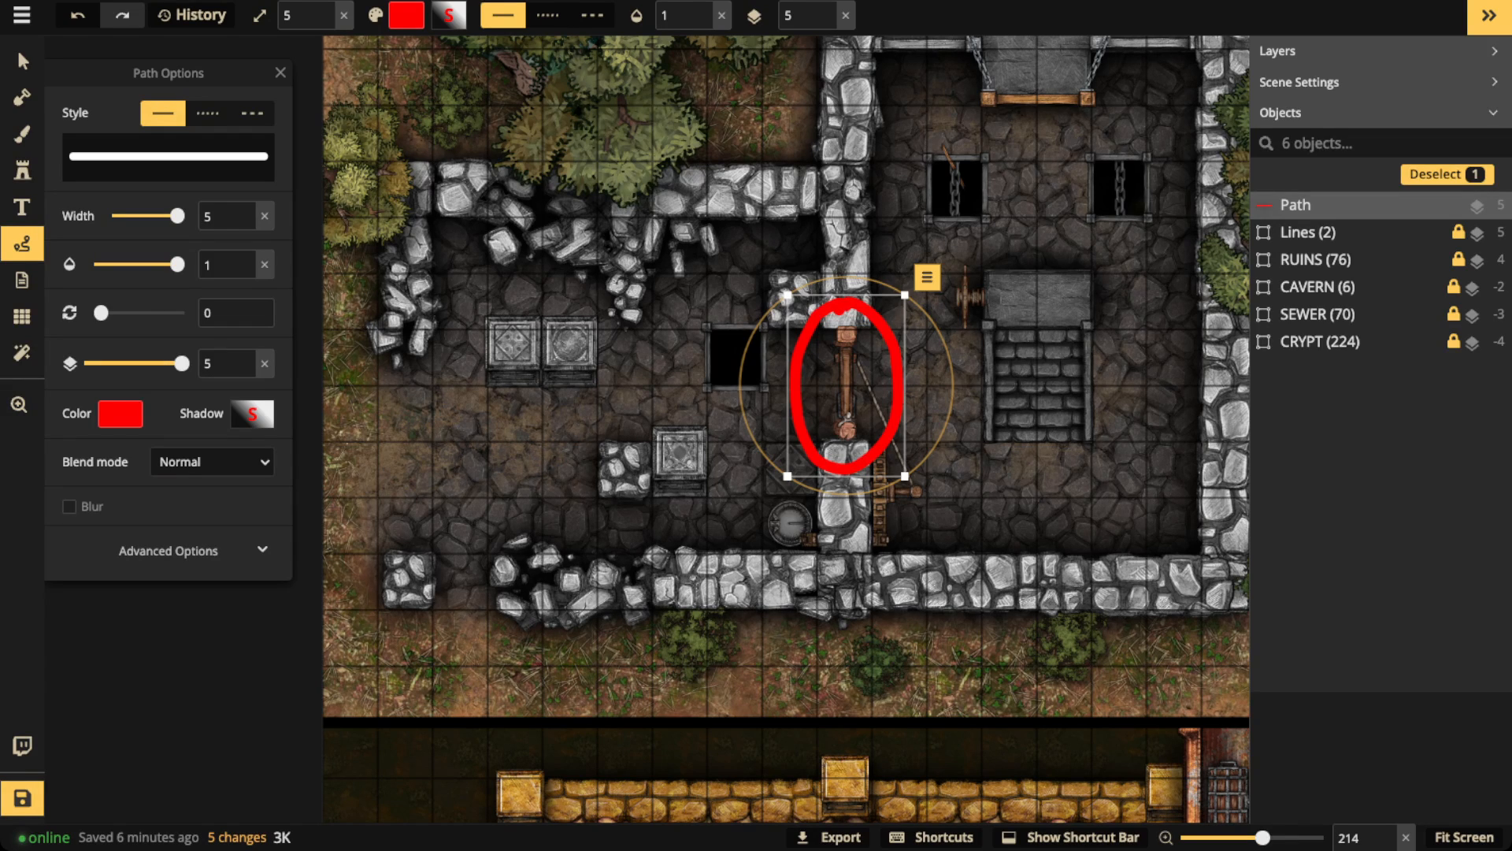
key(Delete)
mouse_move(803, 424)
mouse_down()
mouse_move(815, 565)
mouse_move(817, 429)
mouse_up()
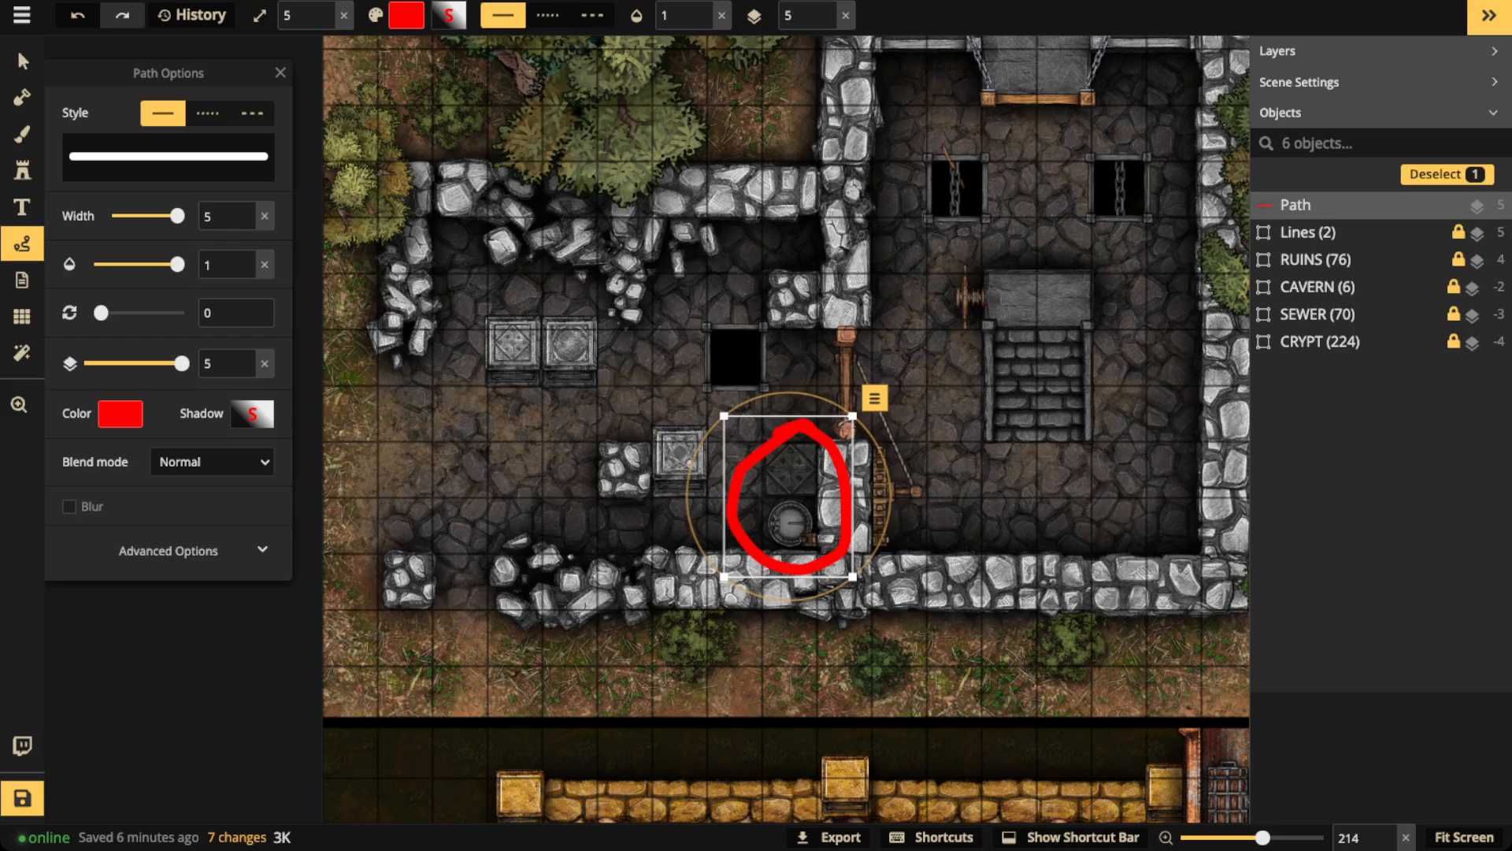
key(Delete)
mouse_move(805, 433)
mouse_down()
mouse_move(777, 439)
mouse_move(800, 432)
mouse_up()
key(Delete)
Step: Circle the round fixture below the floor plate and the three stone pedestals with red free-draw paths, deleting each one
mouse_move(791, 490)
mouse_down()
mouse_move(761, 516)
mouse_move(781, 566)
mouse_move(797, 489)
mouse_up()
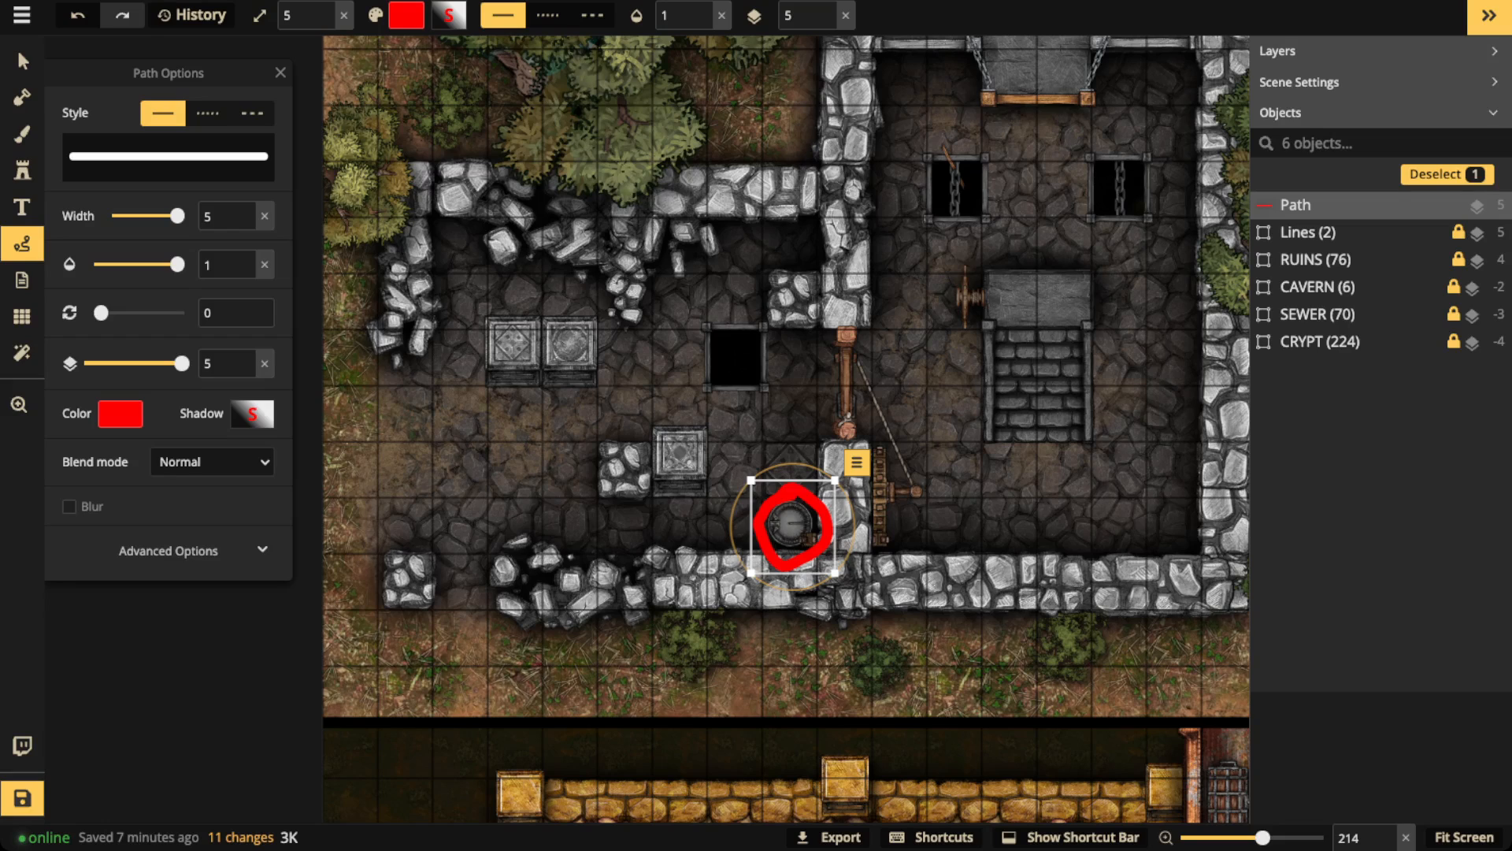
key(Delete)
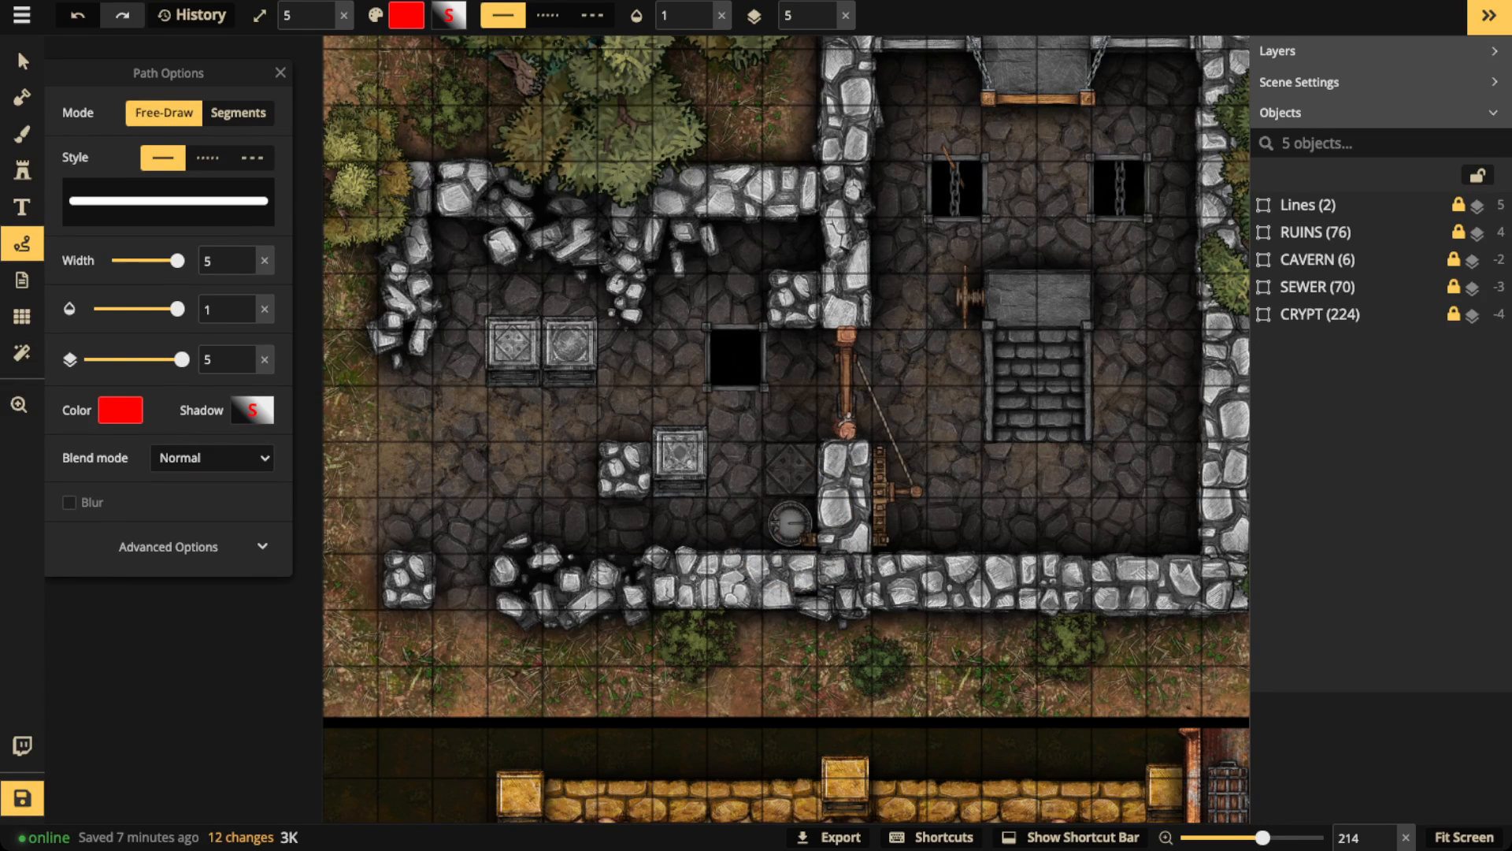
mouse_move(636, 411)
mouse_down()
mouse_move(610, 498)
mouse_move(697, 406)
mouse_move(630, 403)
mouse_move(558, 291)
mouse_move(623, 369)
mouse_up()
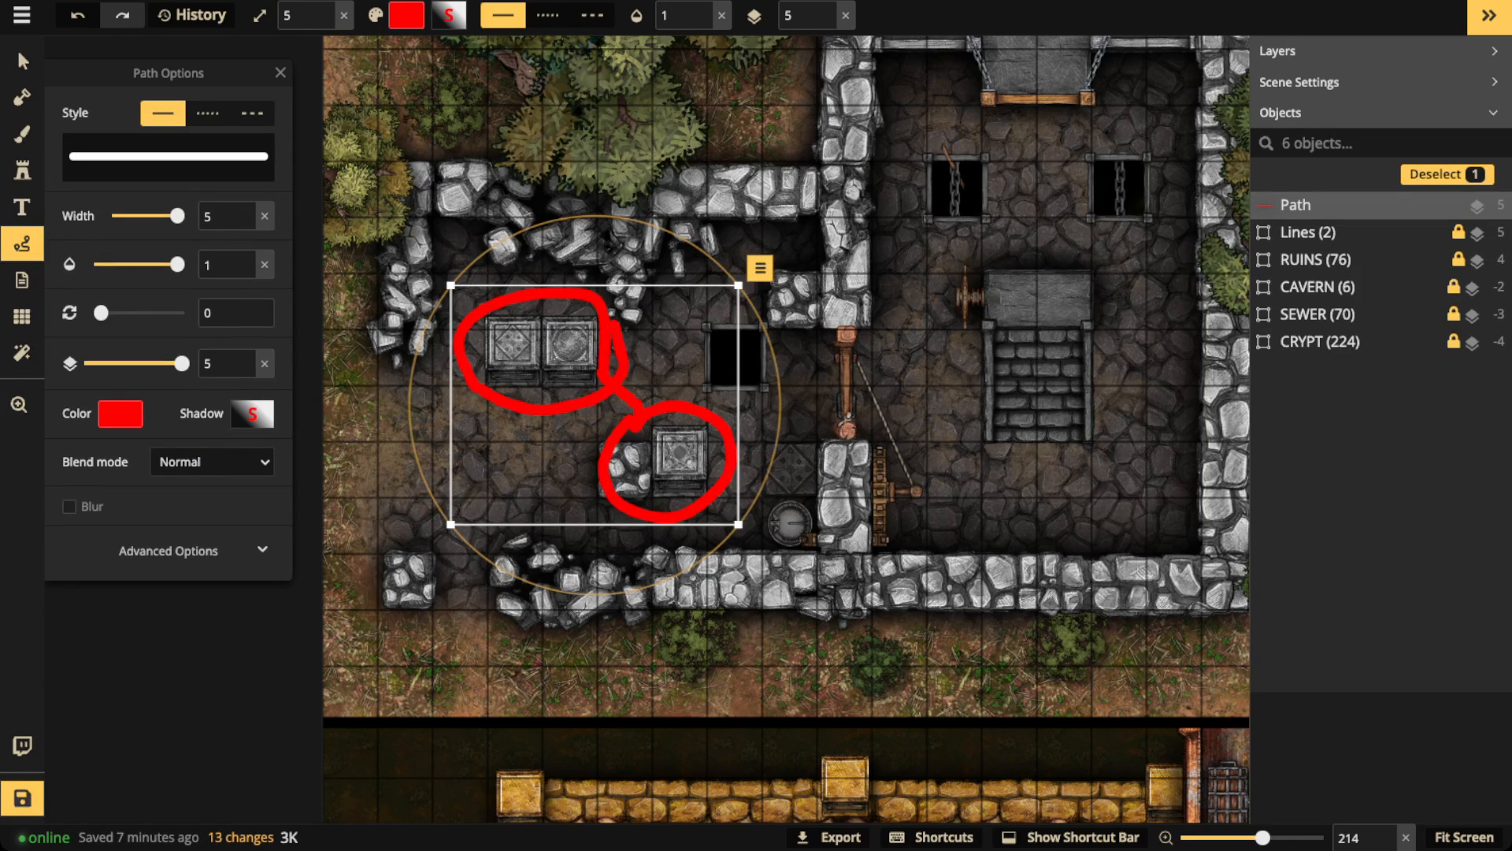
key(Delete)
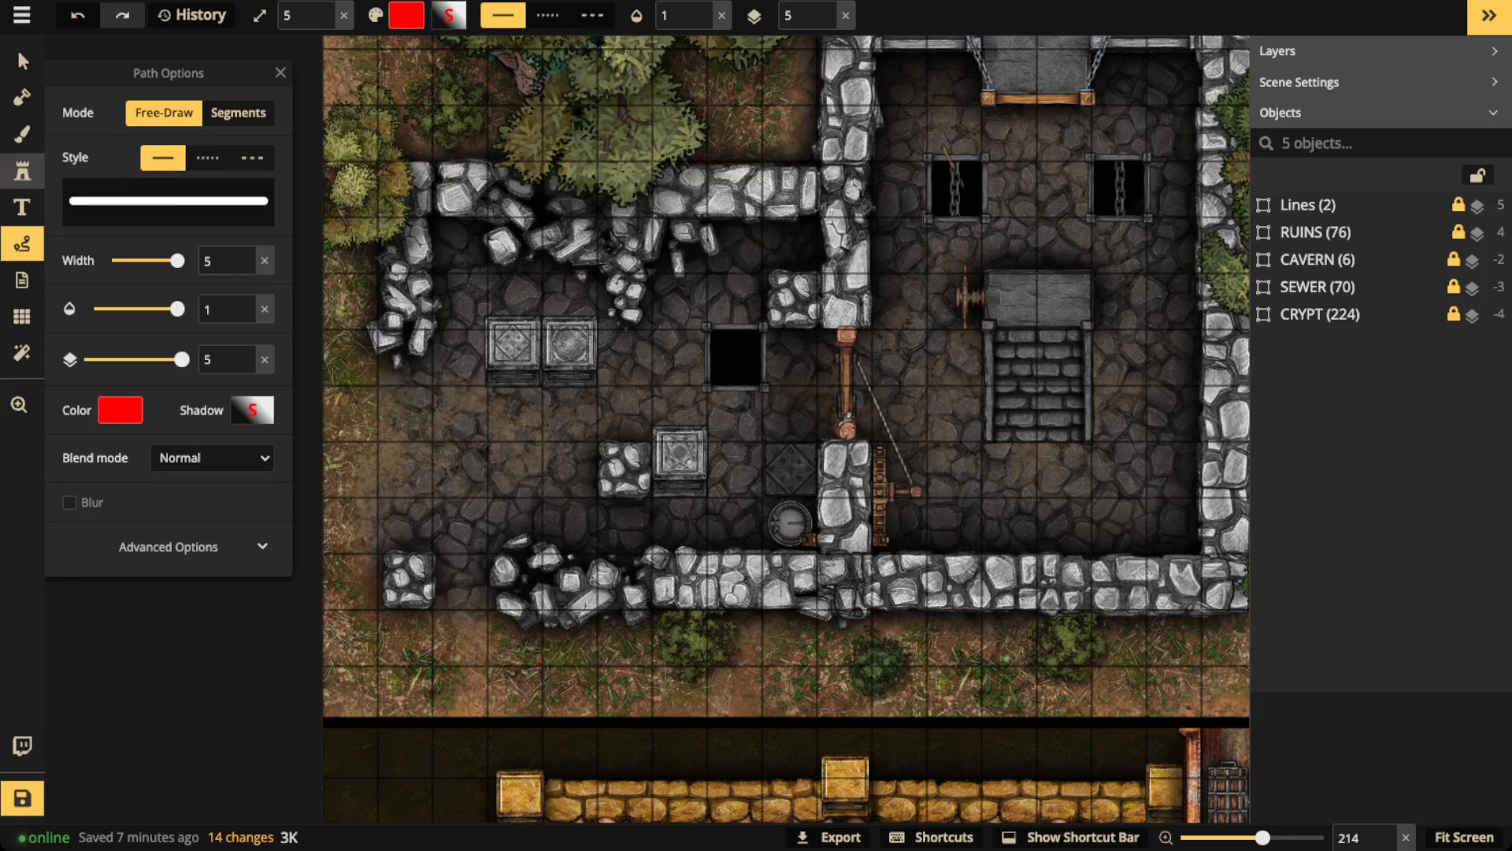
Step: Set the stamp's saturation to 0 in its advanced color settings
click(22, 171)
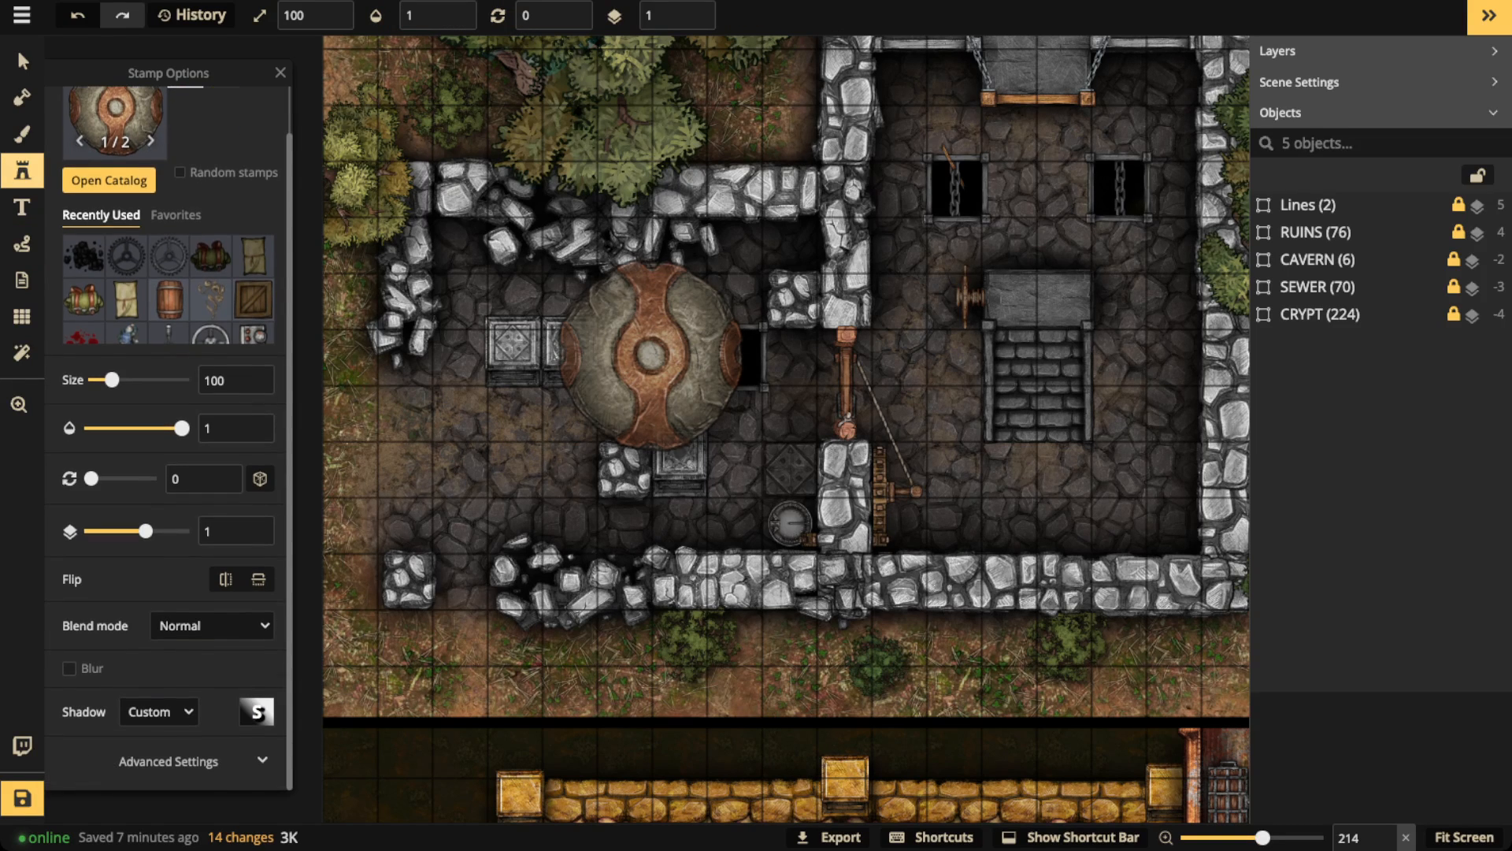
click(169, 761)
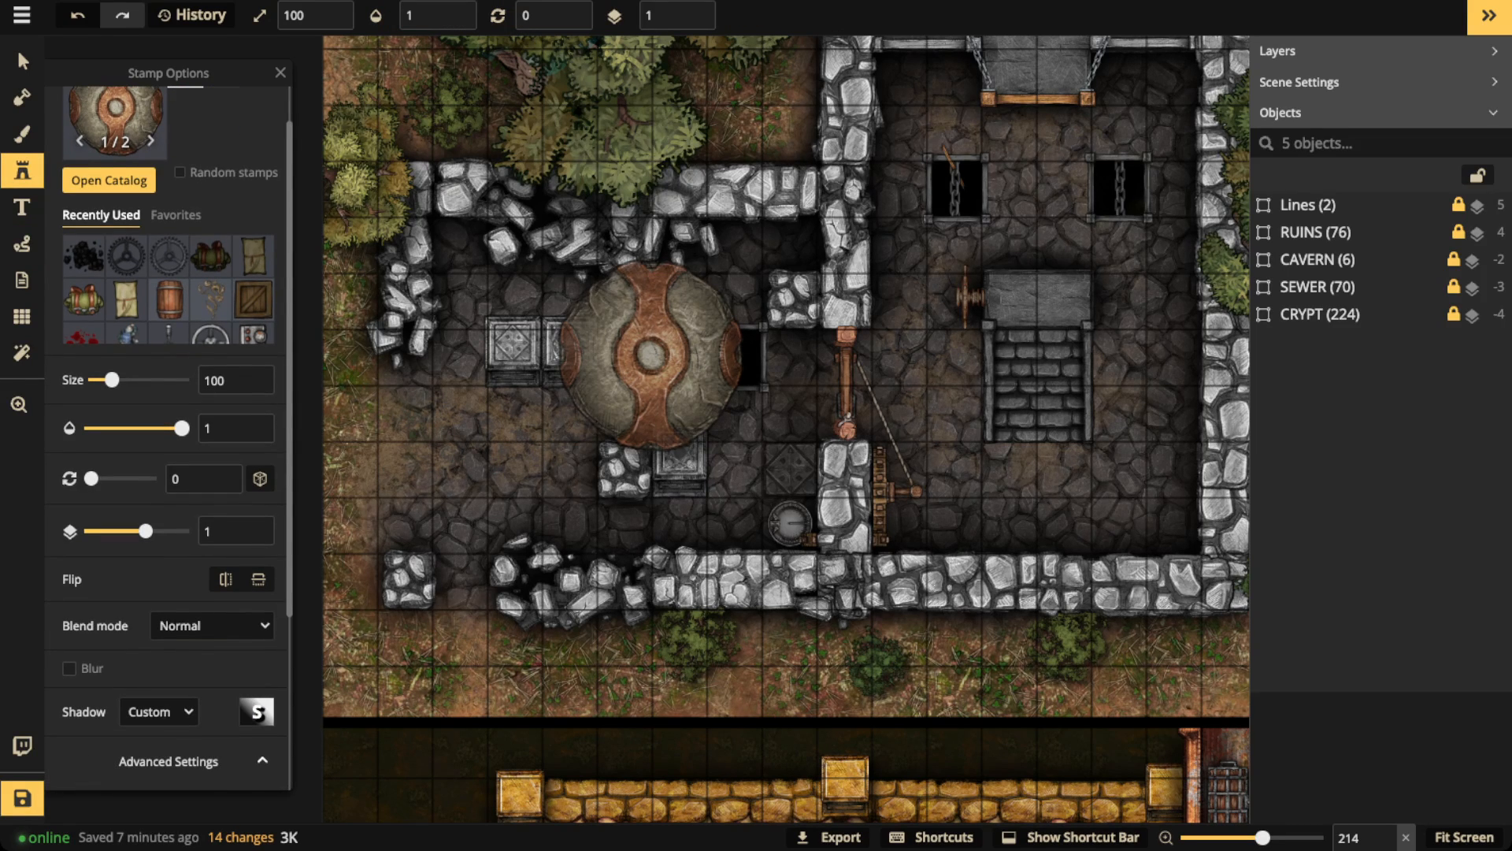
scroll(169, 630, down, 3)
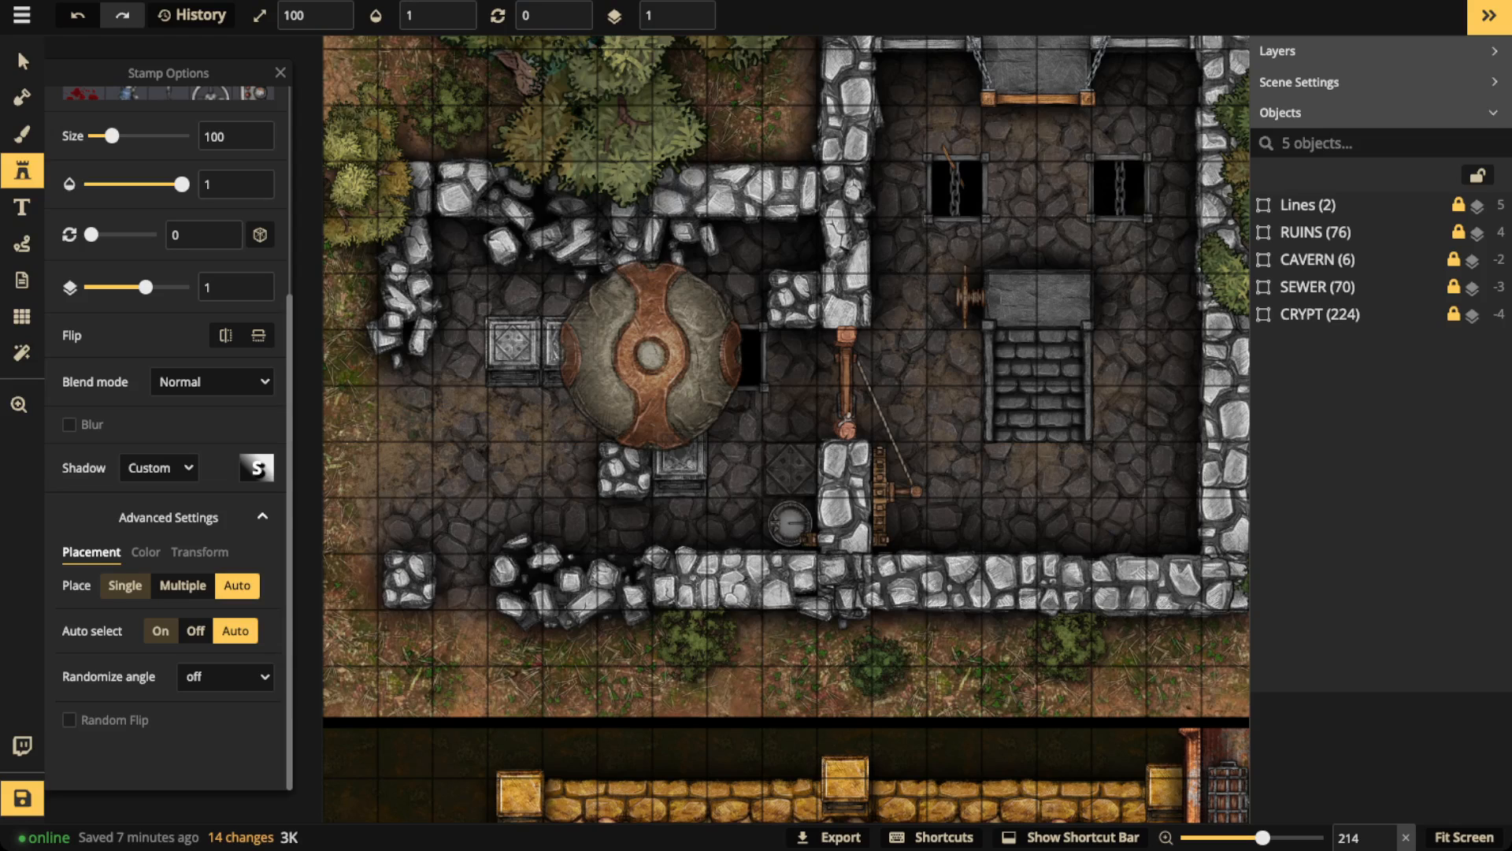
click(169, 517)
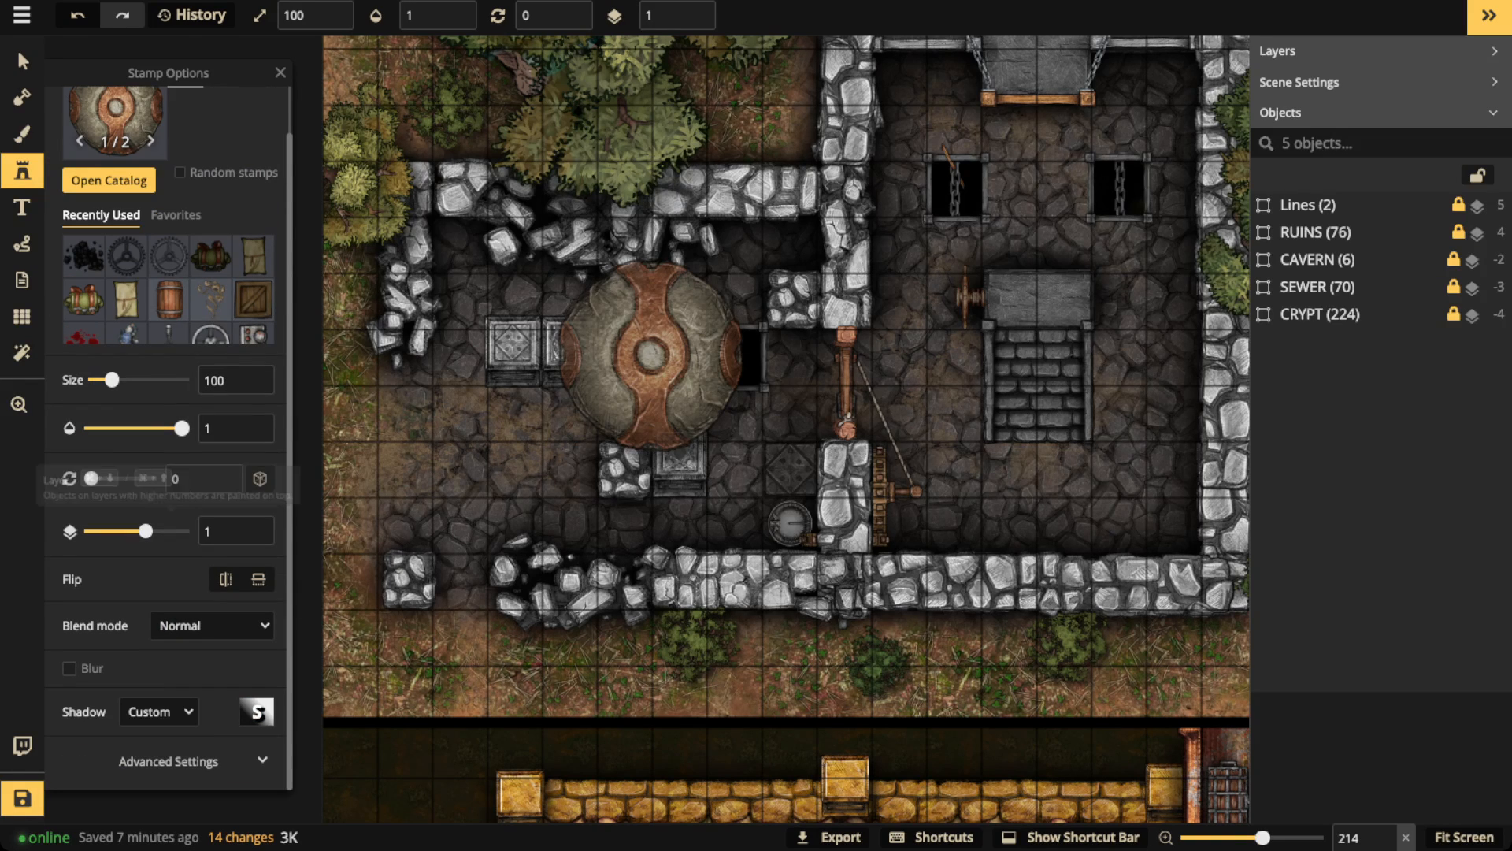
click(168, 761)
scroll(169, 630, down, 3)
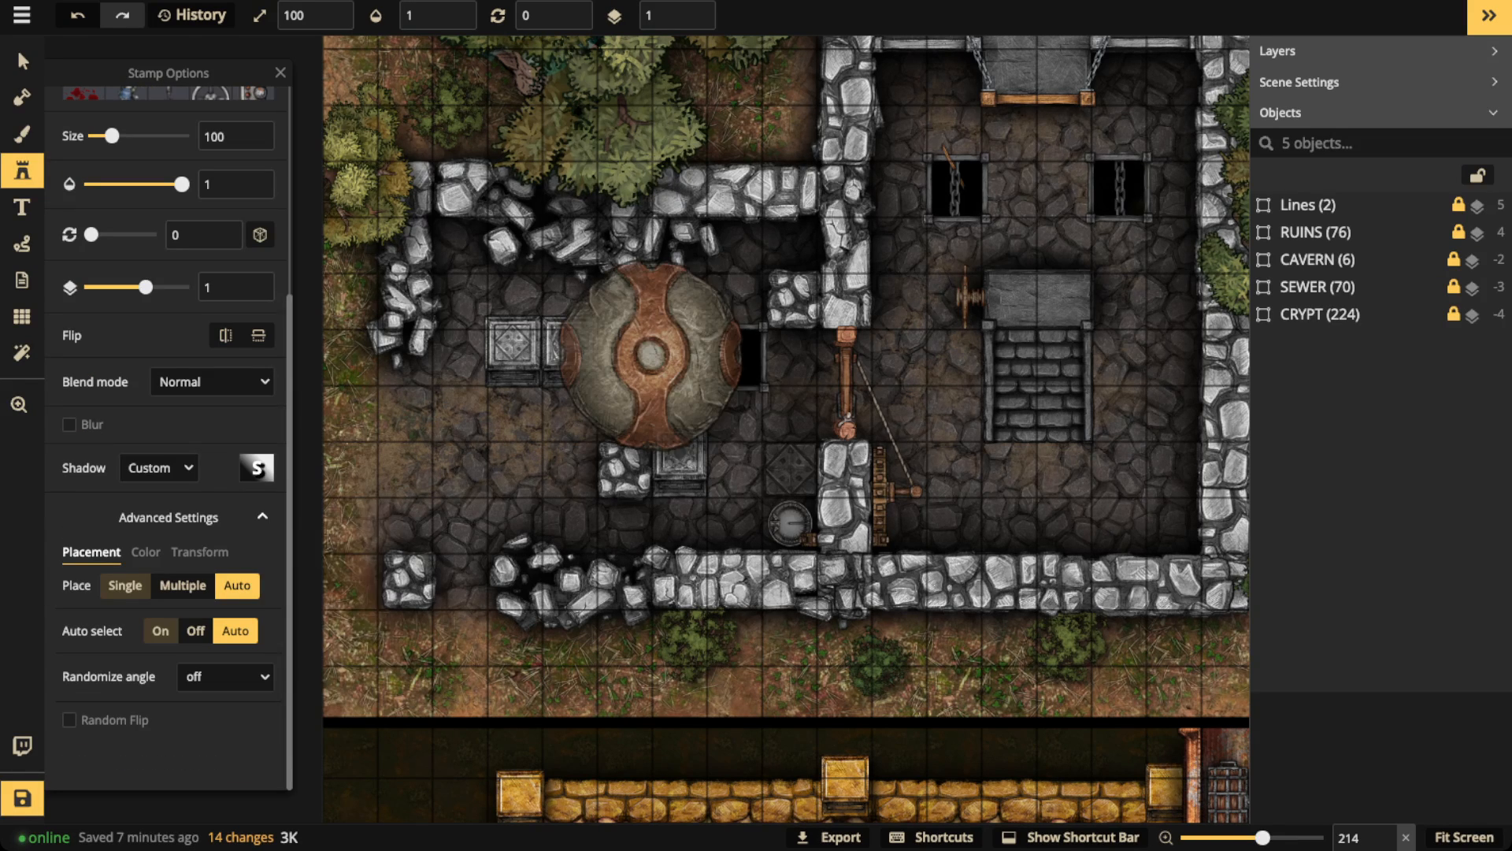
click(145, 551)
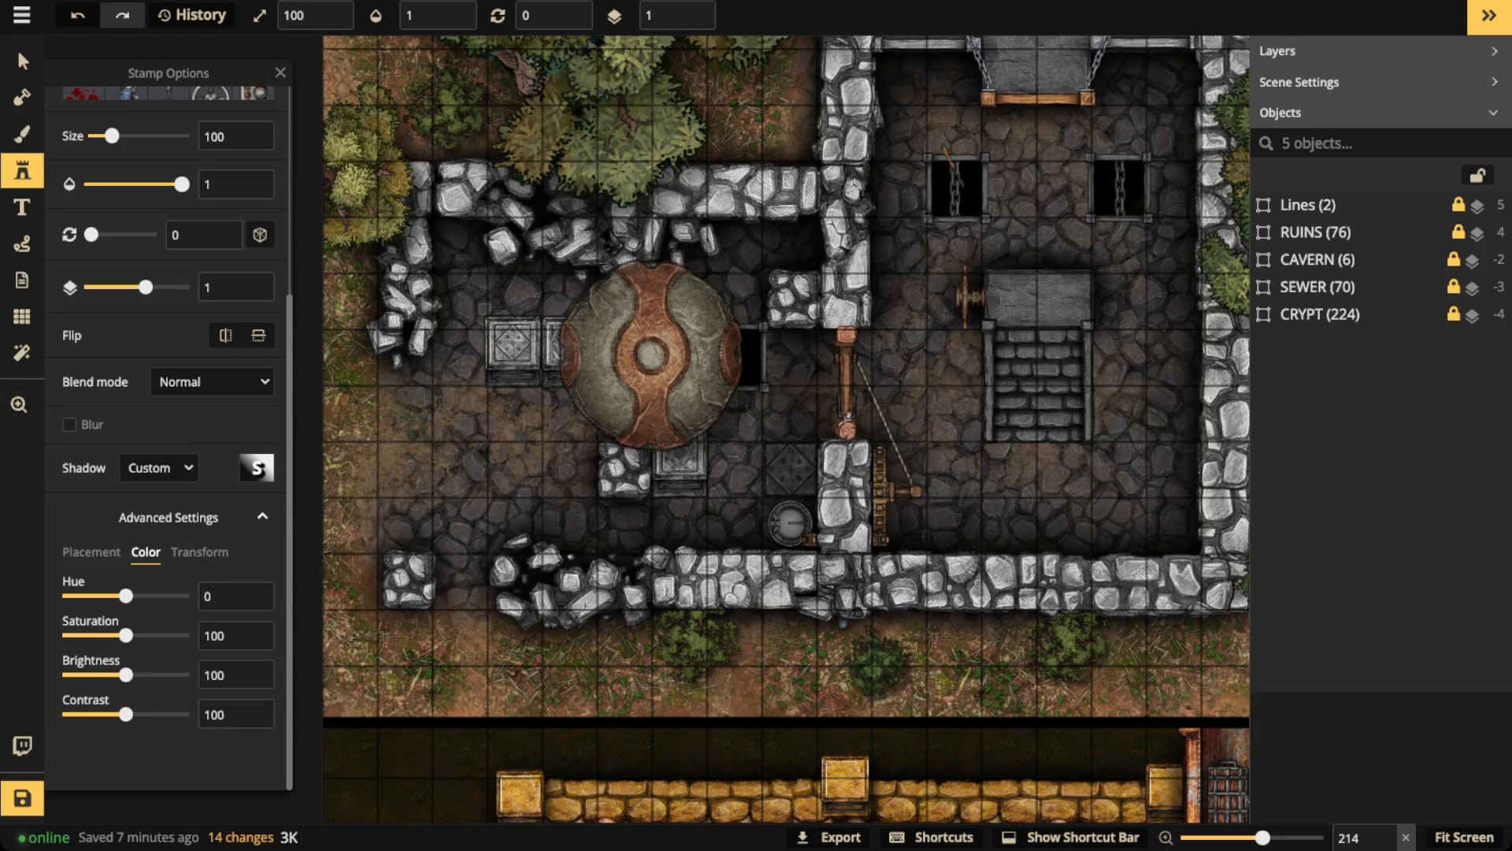
drag(126, 634, 70, 635)
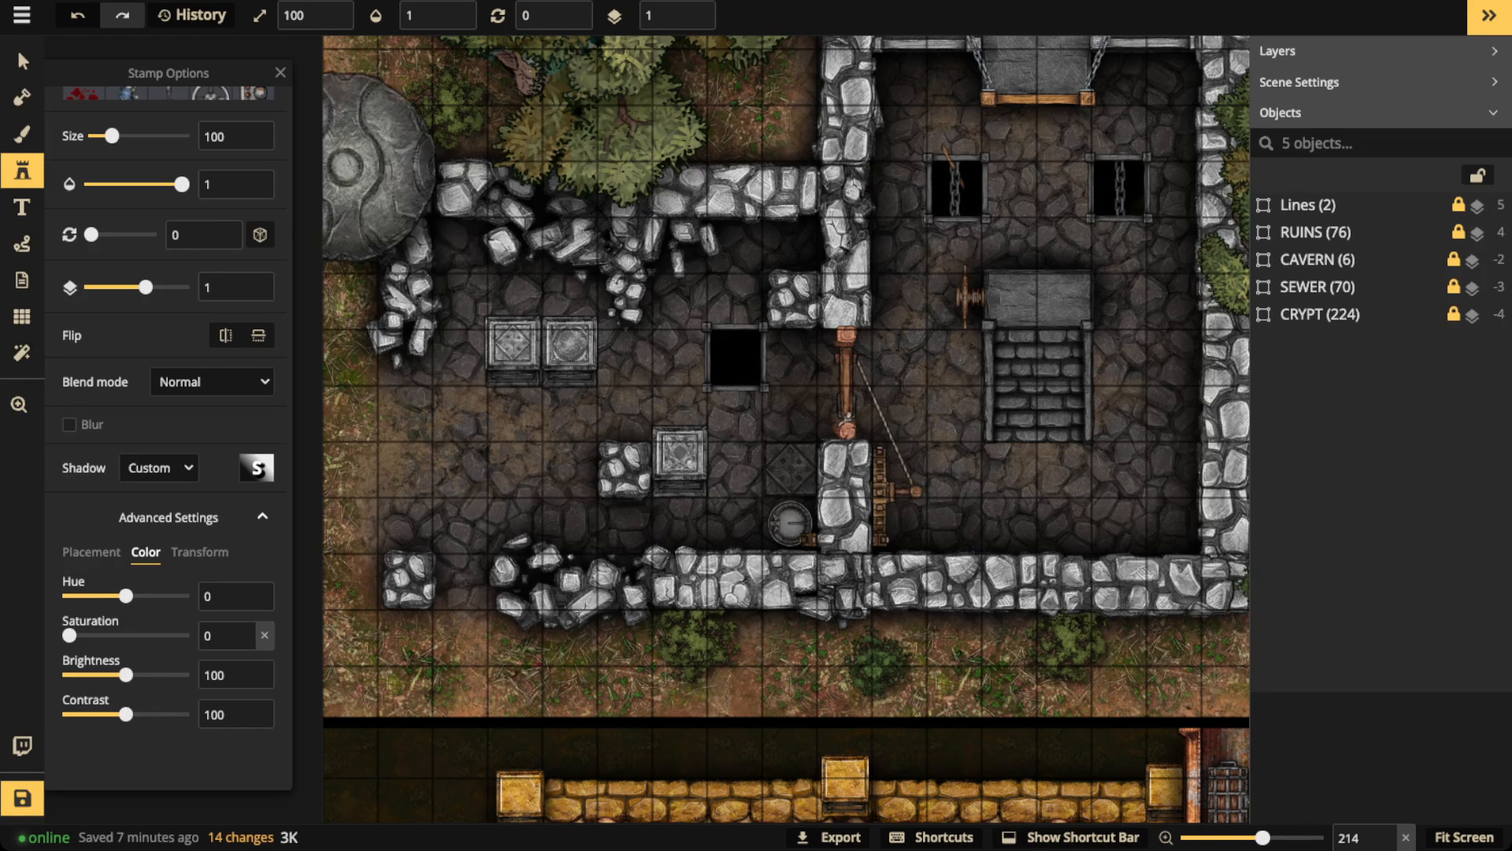
Step: Examine the carved symbols on the tops of the three stone pedestals in the ruins
click(22, 61)
scroll(534, 397, up, 2)
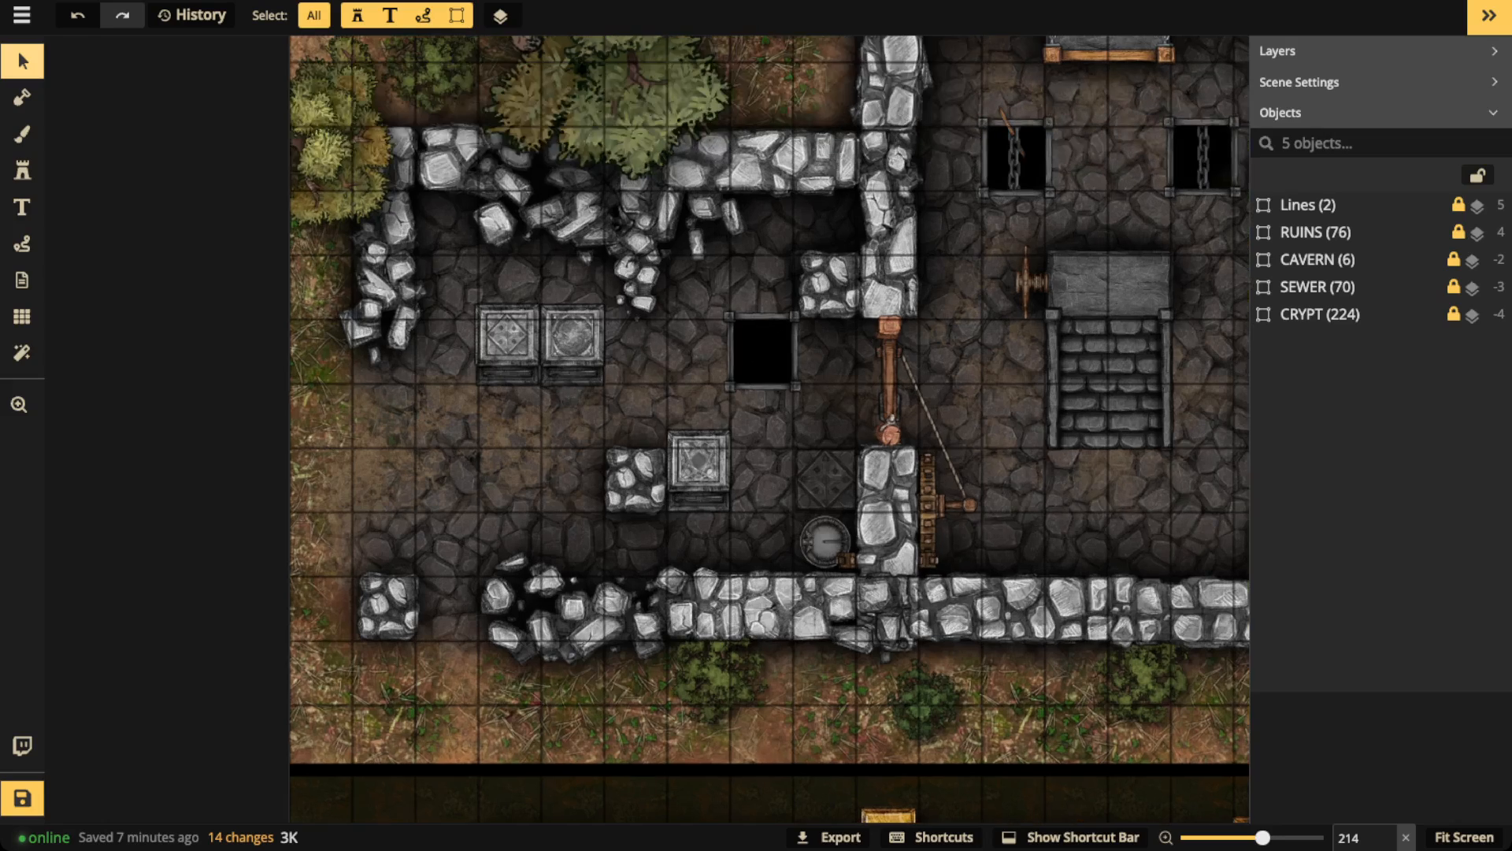
scroll(504, 422, up, 1)
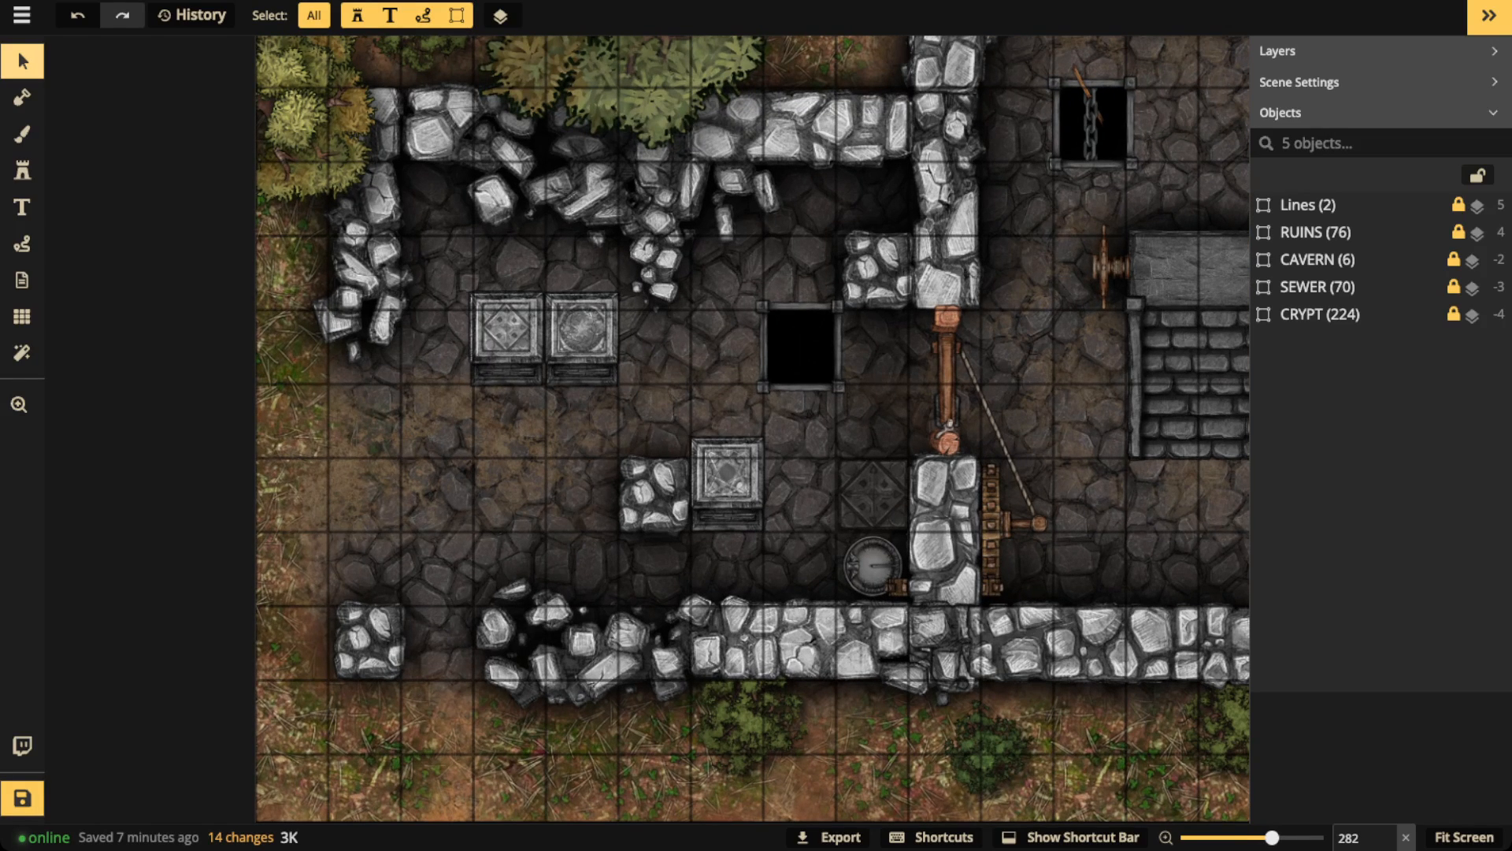
scroll(518, 312, up, 8)
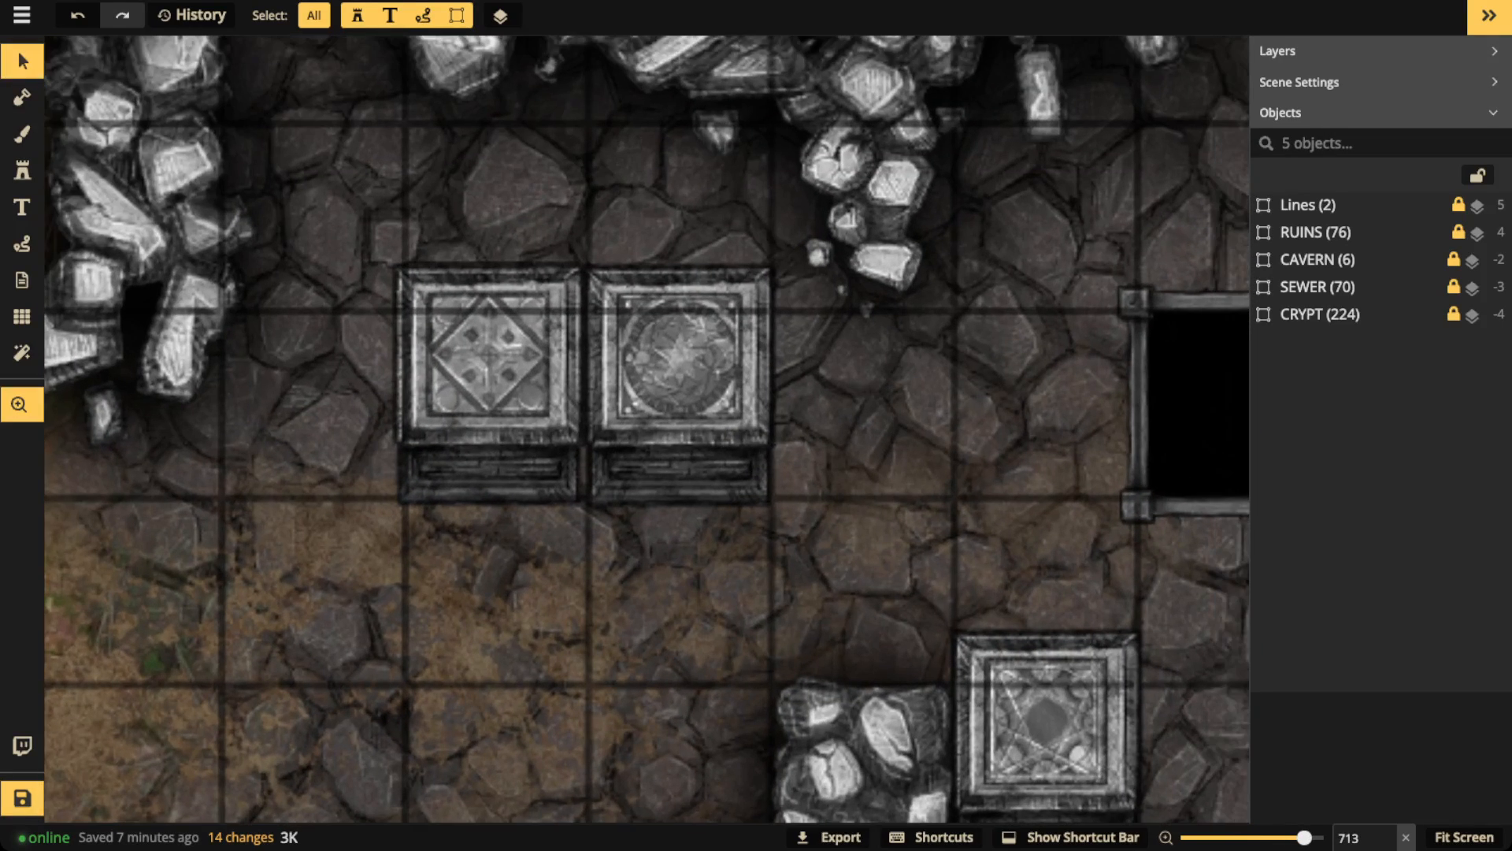
scroll(309, 404, down, 3)
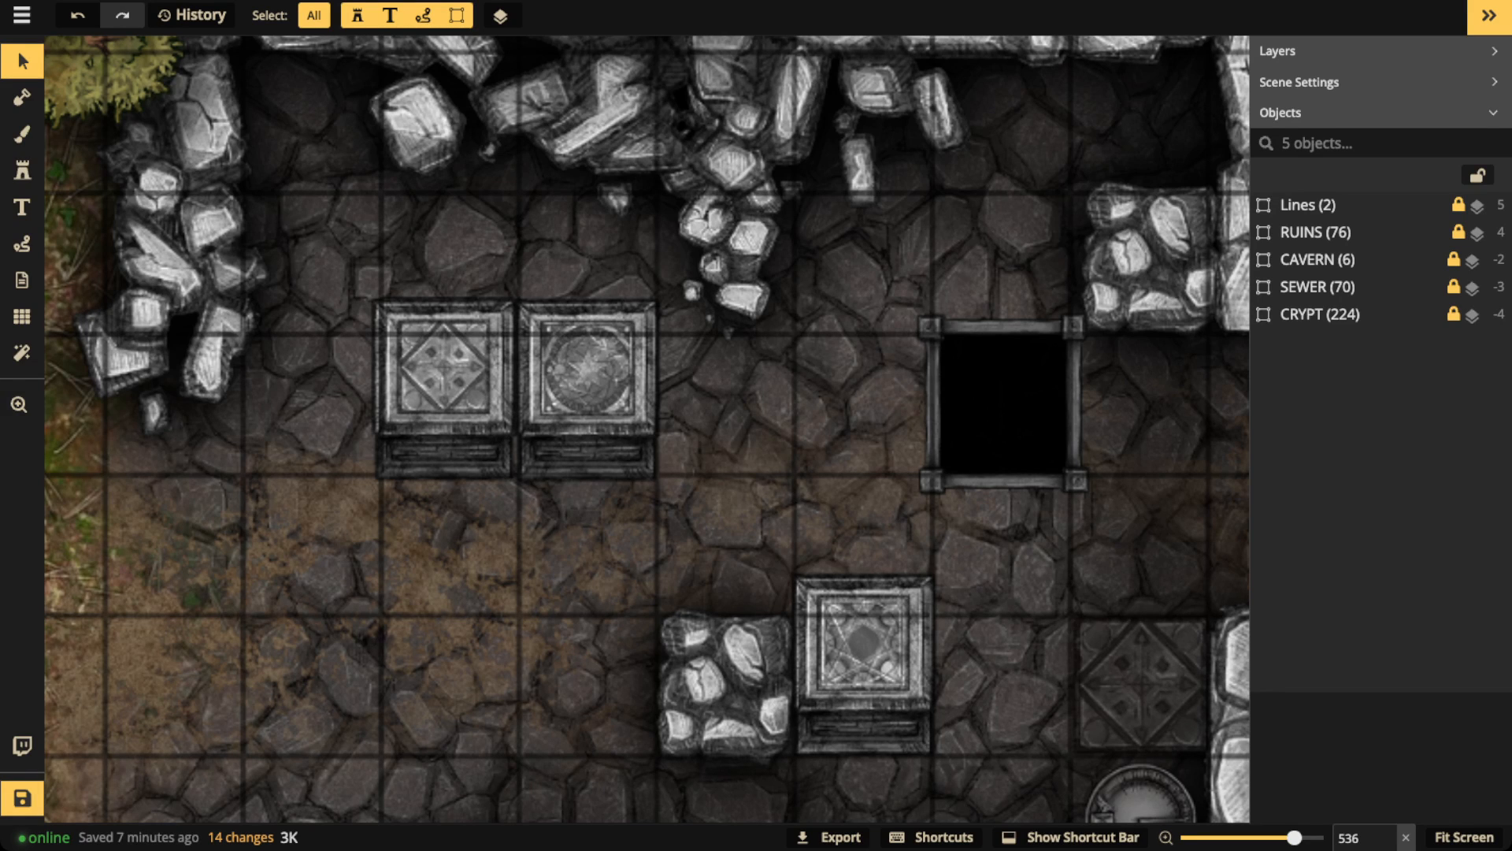
scroll(461, 378, down, 4)
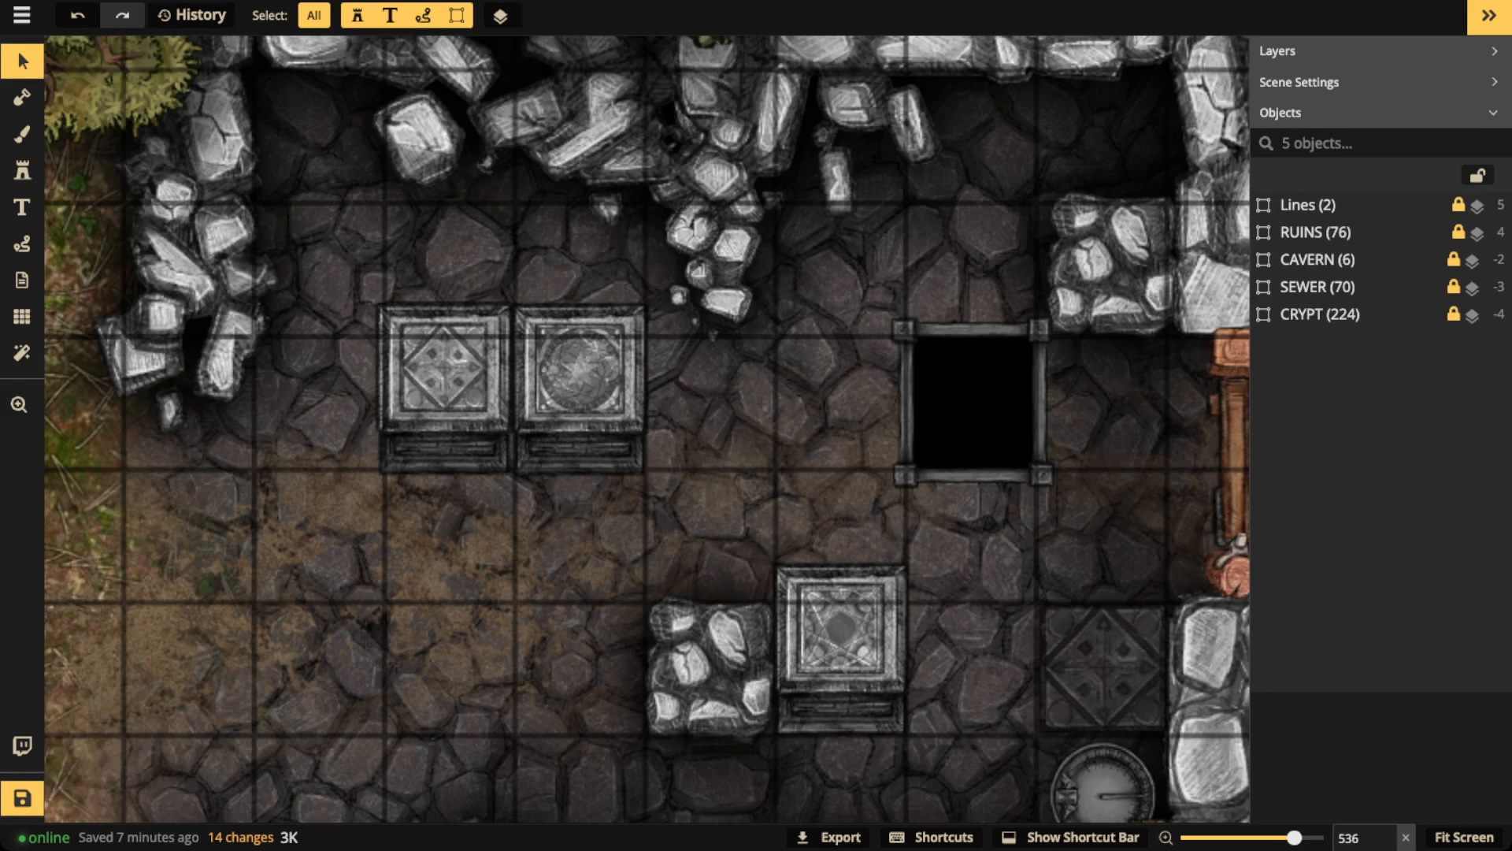
drag(460, 378, 287, 346)
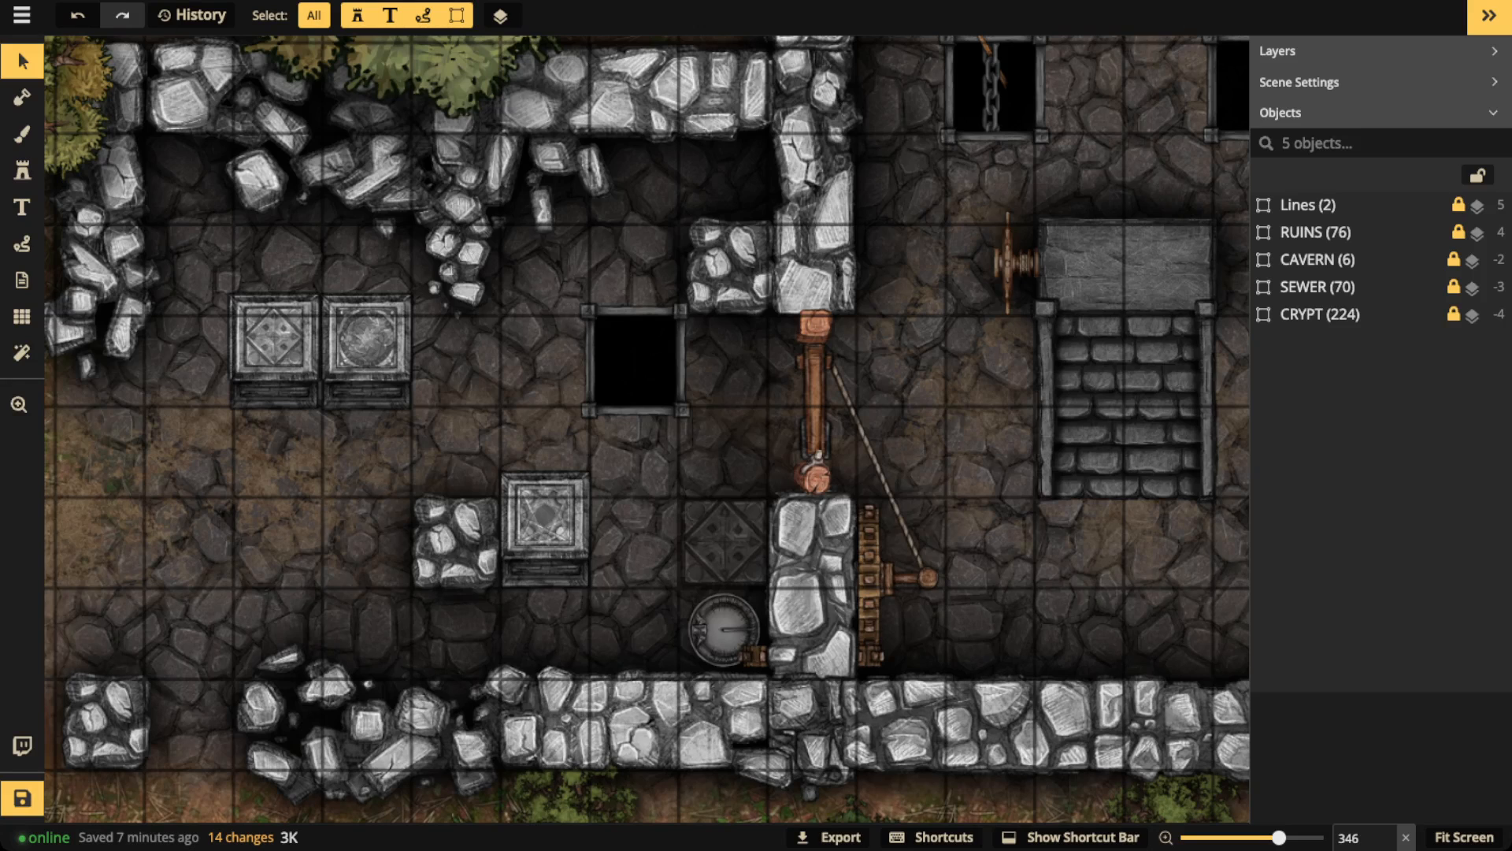
Step: Circle the patterned floor plate and link it to the paired pedestals with one red free-draw path, and delete the path
click(22, 244)
mouse_move(736, 470)
mouse_down()
mouse_move(712, 619)
mouse_move(689, 492)
mouse_move(417, 327)
mouse_move(321, 319)
mouse_move(611, 331)
mouse_up()
key(space)
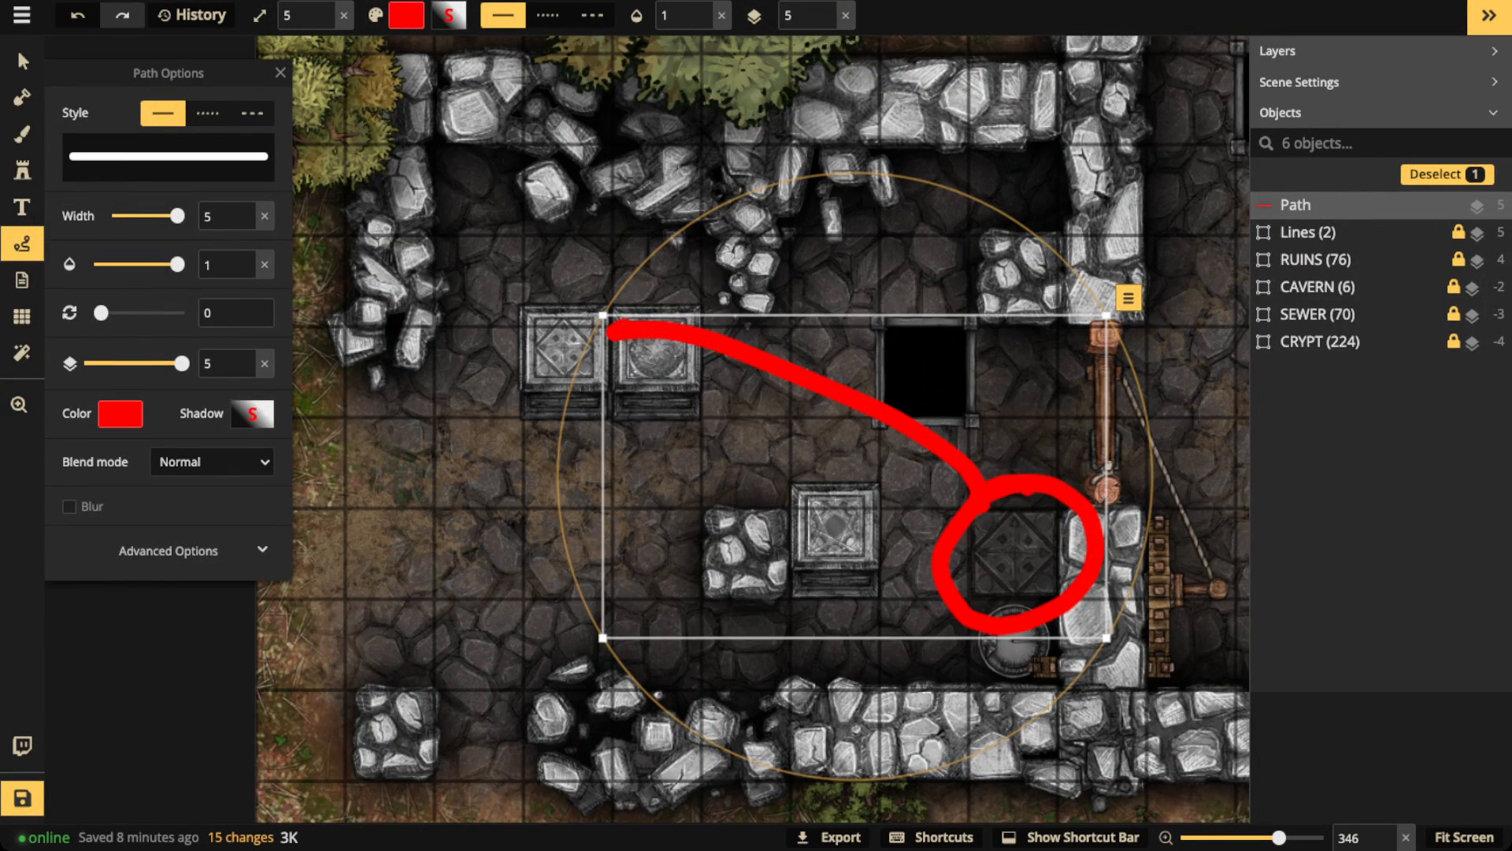
key(Delete)
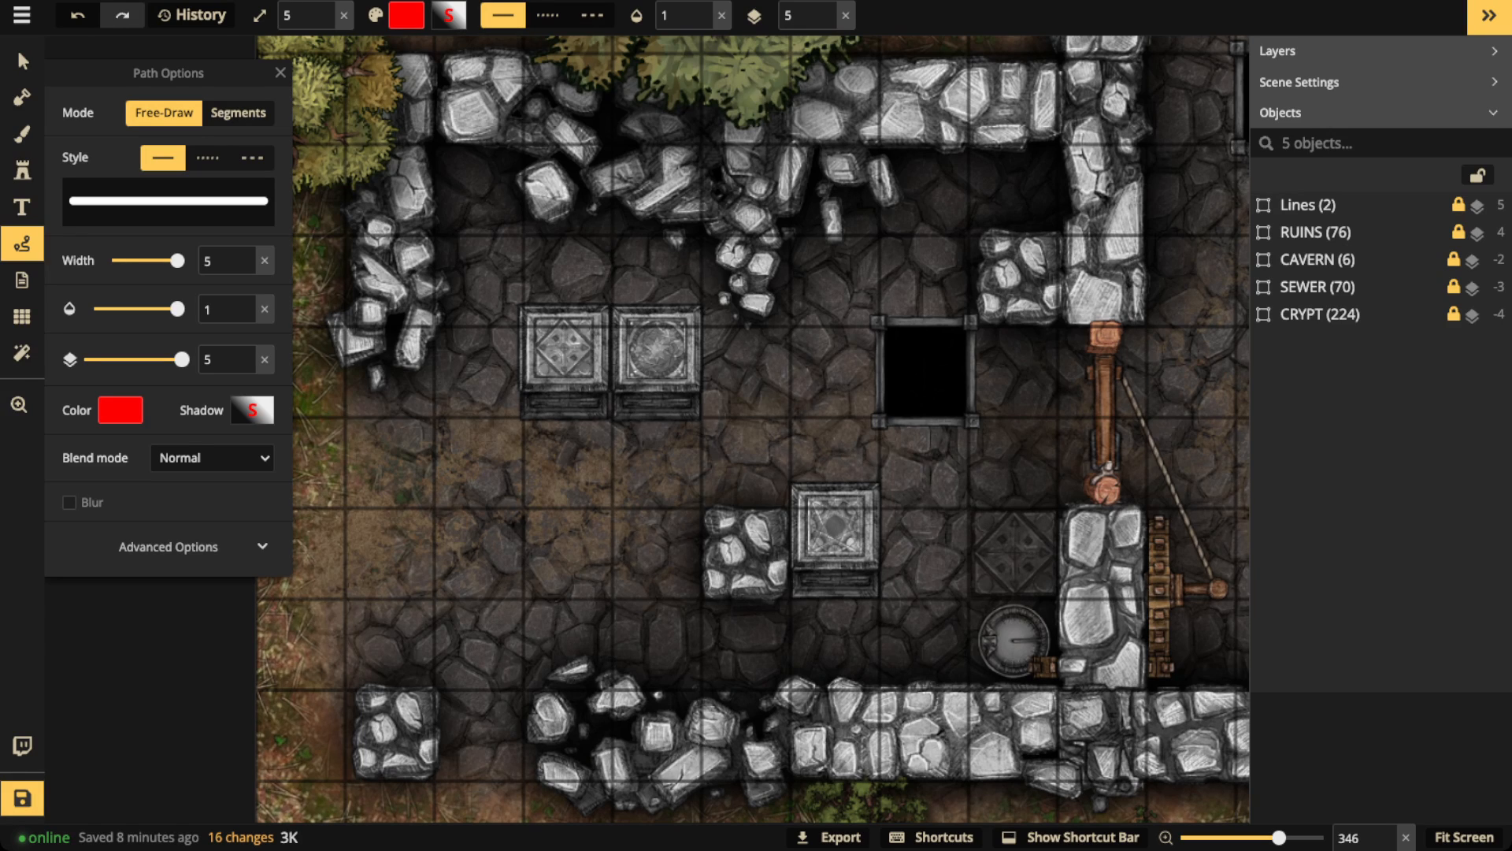
Step: Enter the RUINS group, nudge the diamond-carved stone weight slightly up, and move the lone third weight down against the lower wall
key(v)
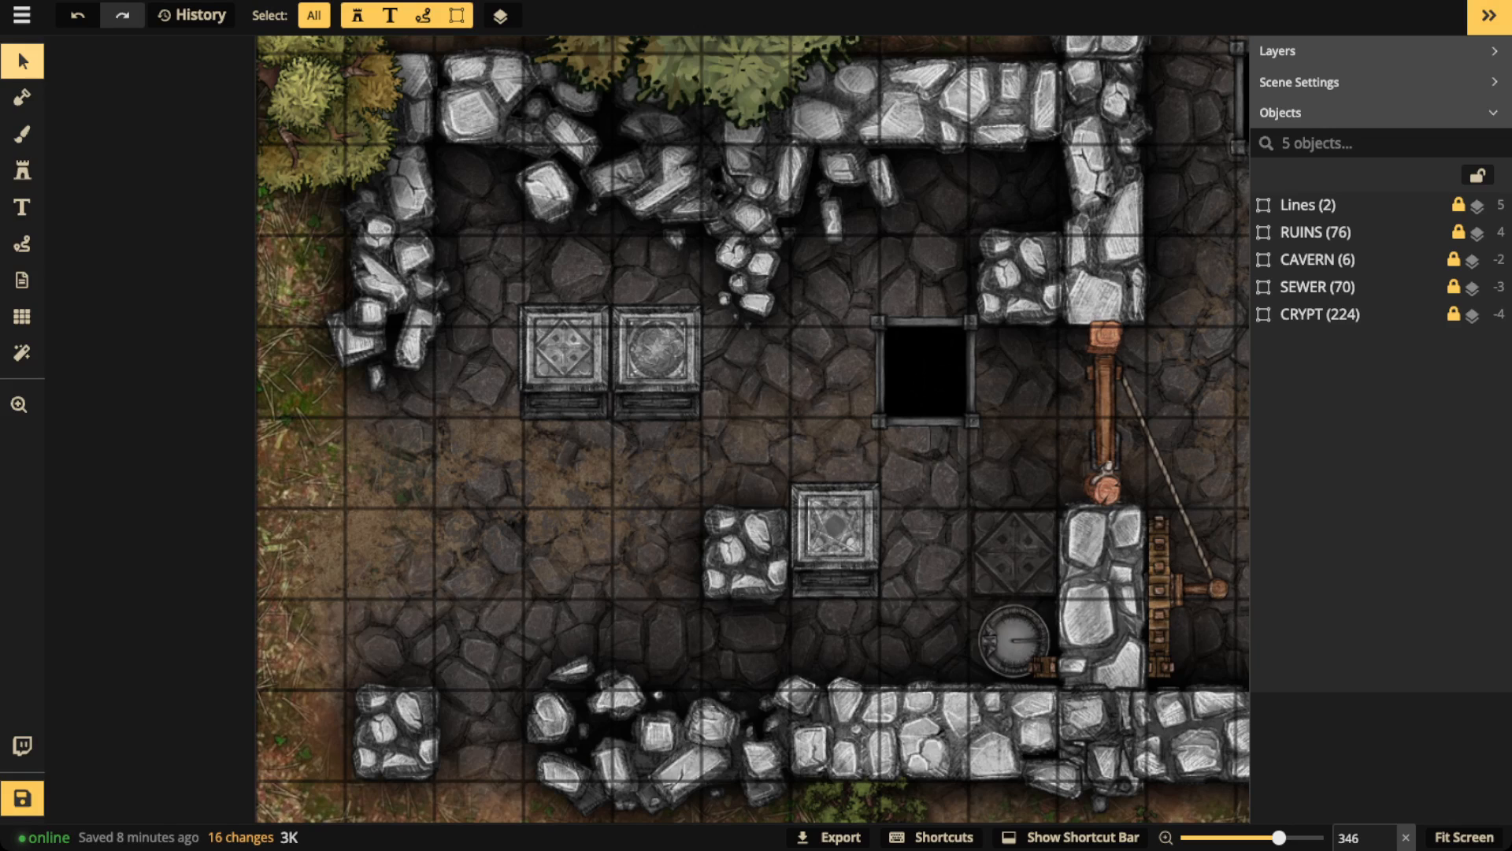
scroll(613, 368, down, 3)
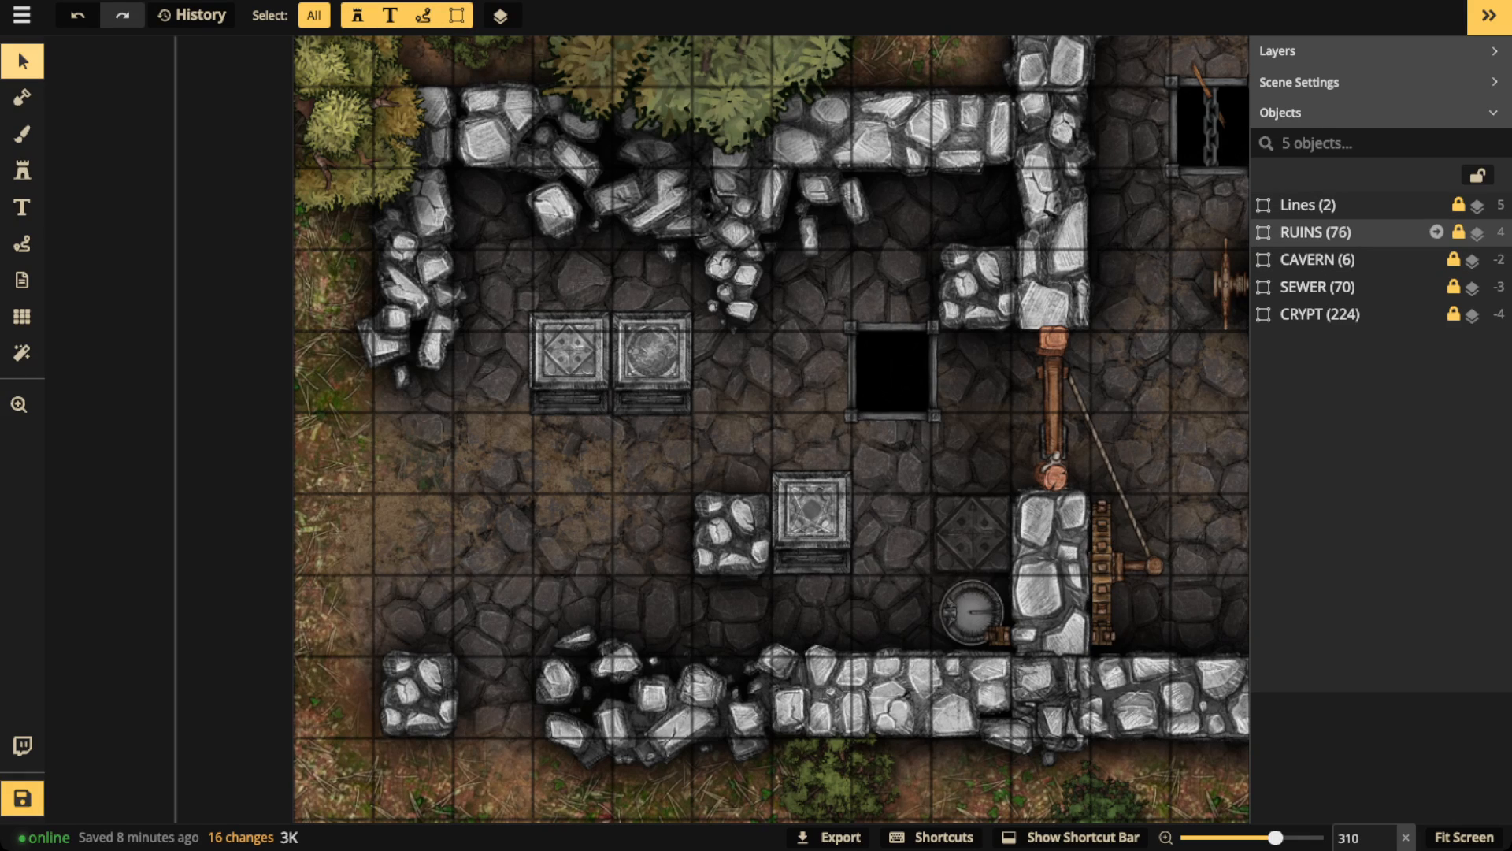
click(1437, 231)
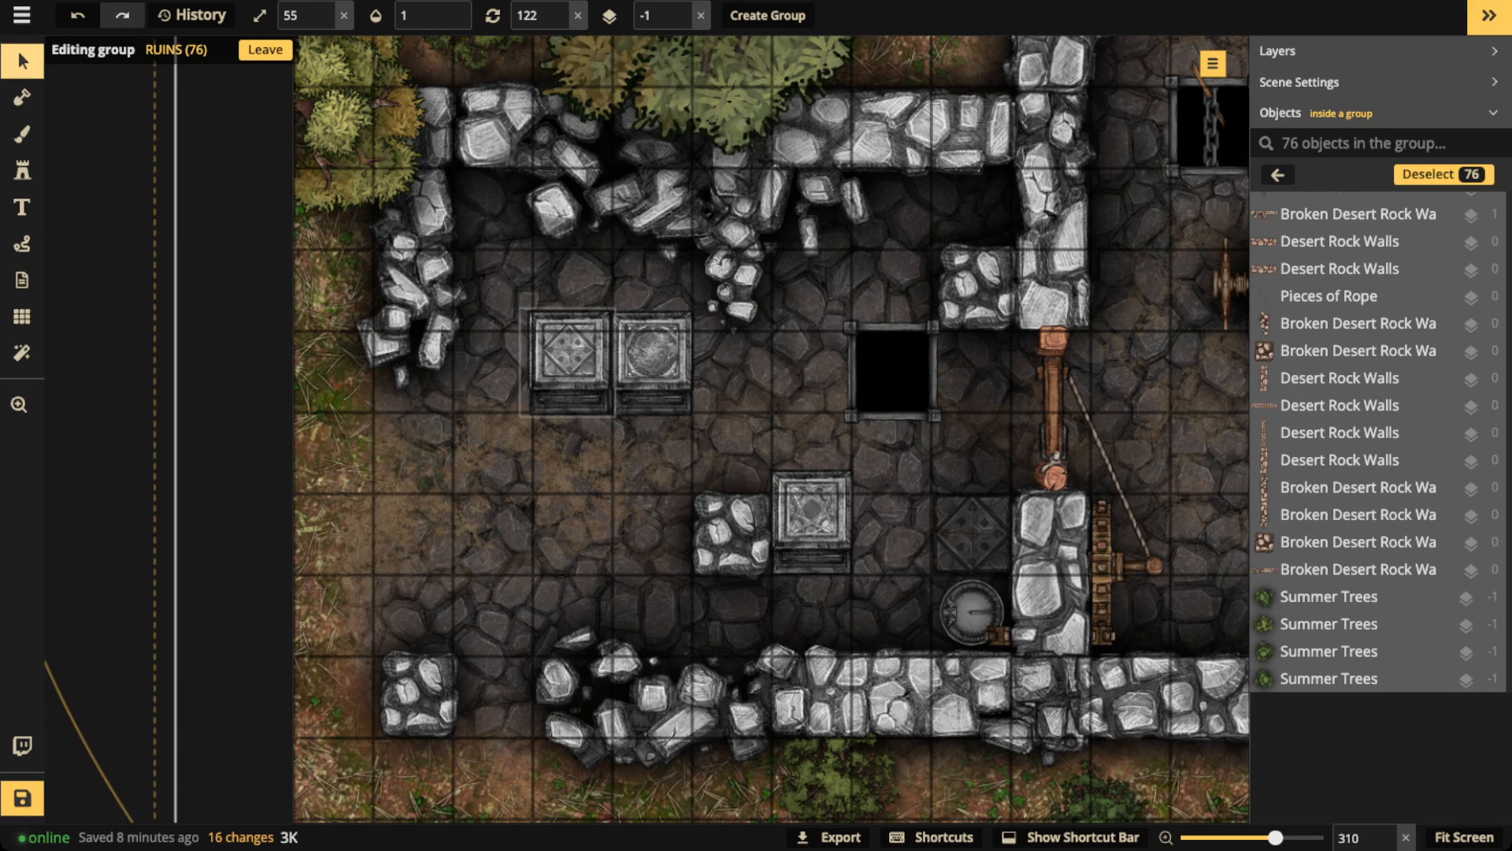
click(567, 362)
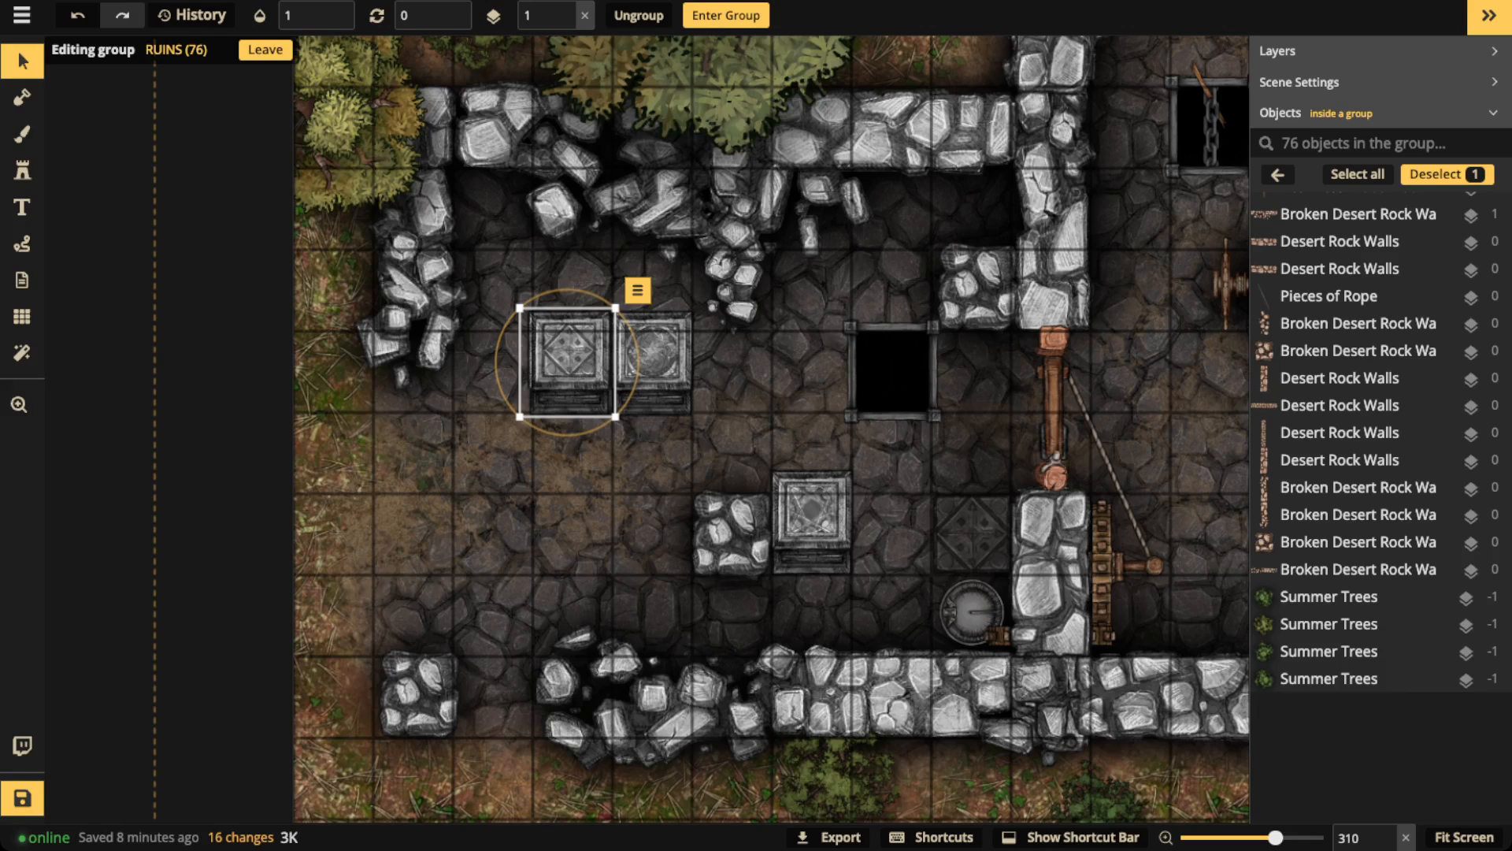
mouse_move(567, 361)
mouse_down()
mouse_move(567, 423)
mouse_move(567, 319)
mouse_move(567, 355)
mouse_up()
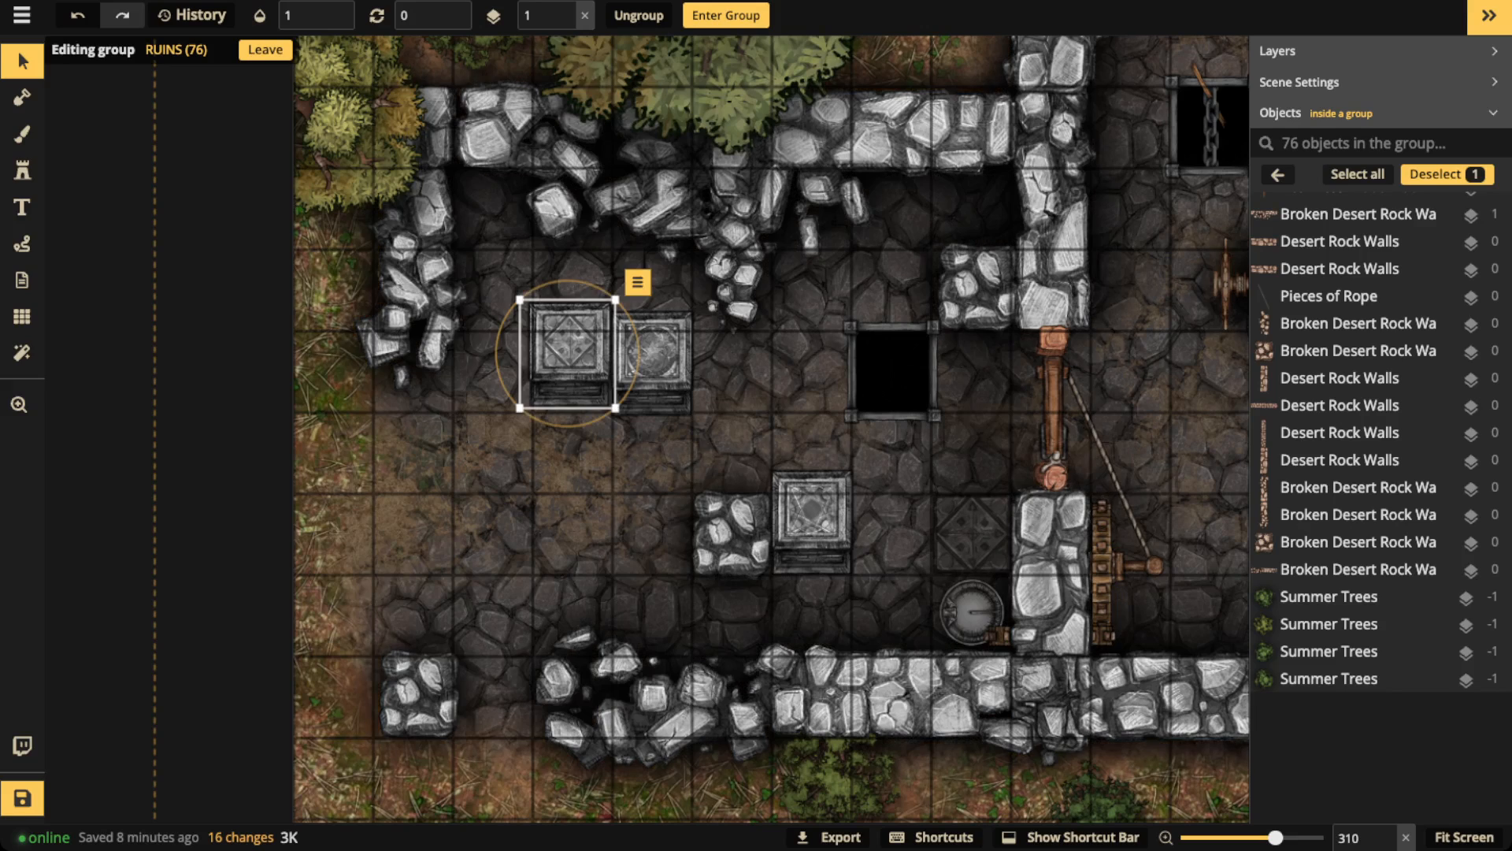
click(810, 520)
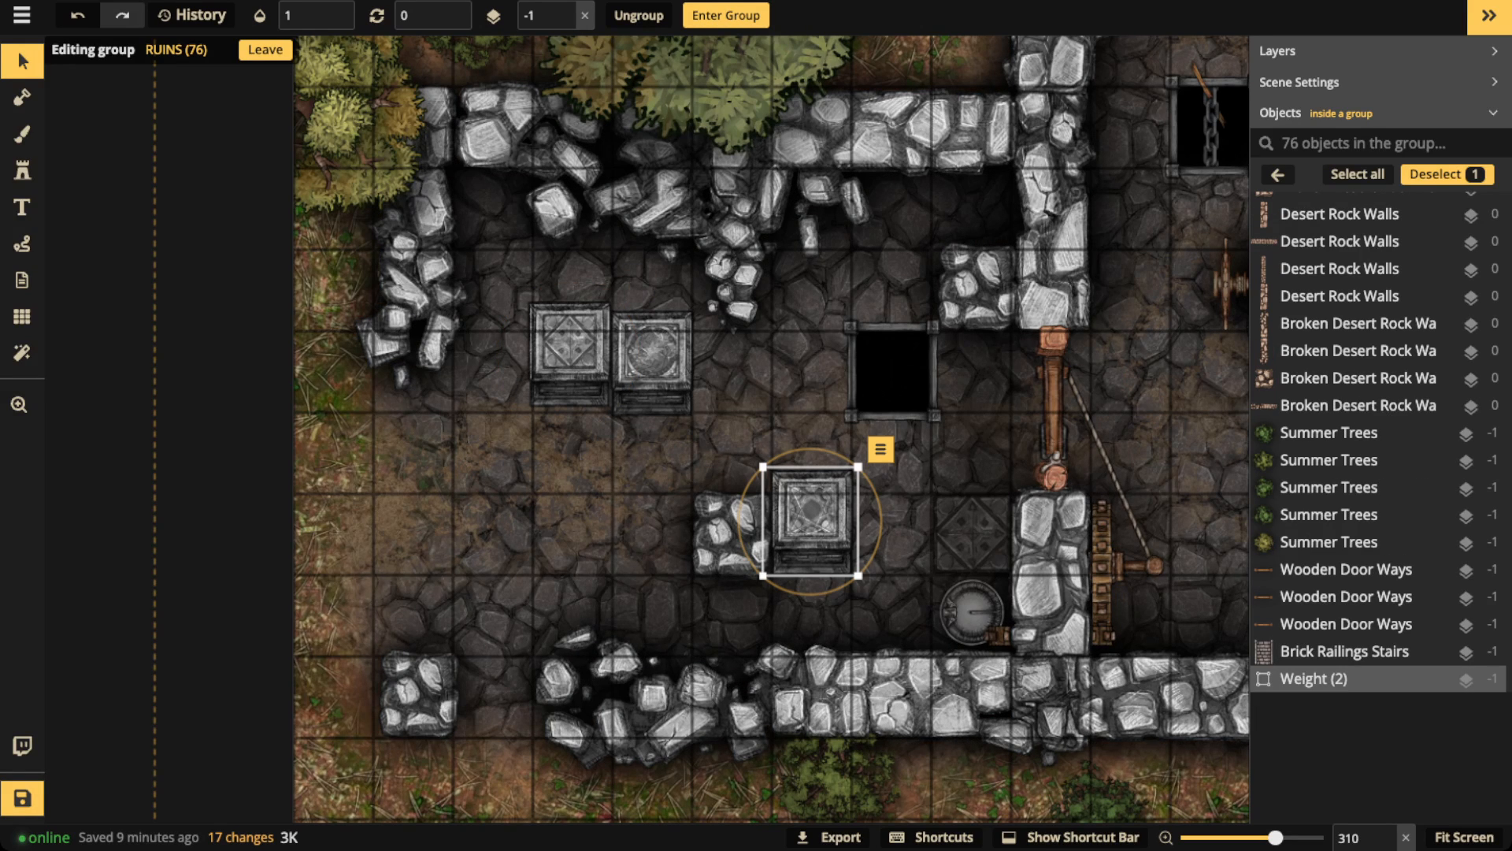
drag(810, 520, 811, 626)
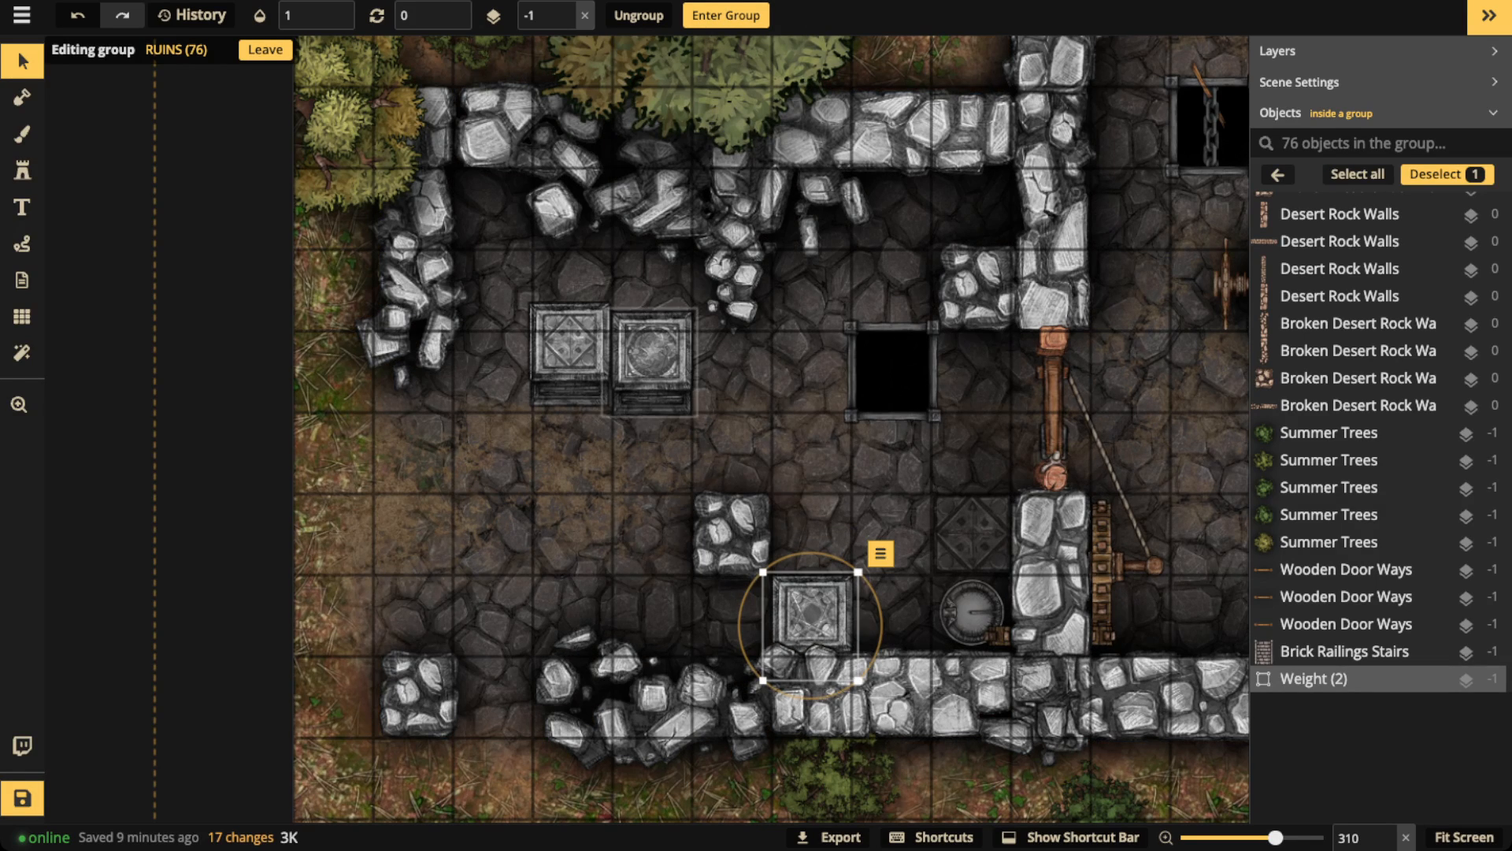
Step: Move the diamond-carved weight down about one grid square and slide the round-carved weight over the open pit
click(653, 354)
click(568, 347)
drag(569, 347, 573, 430)
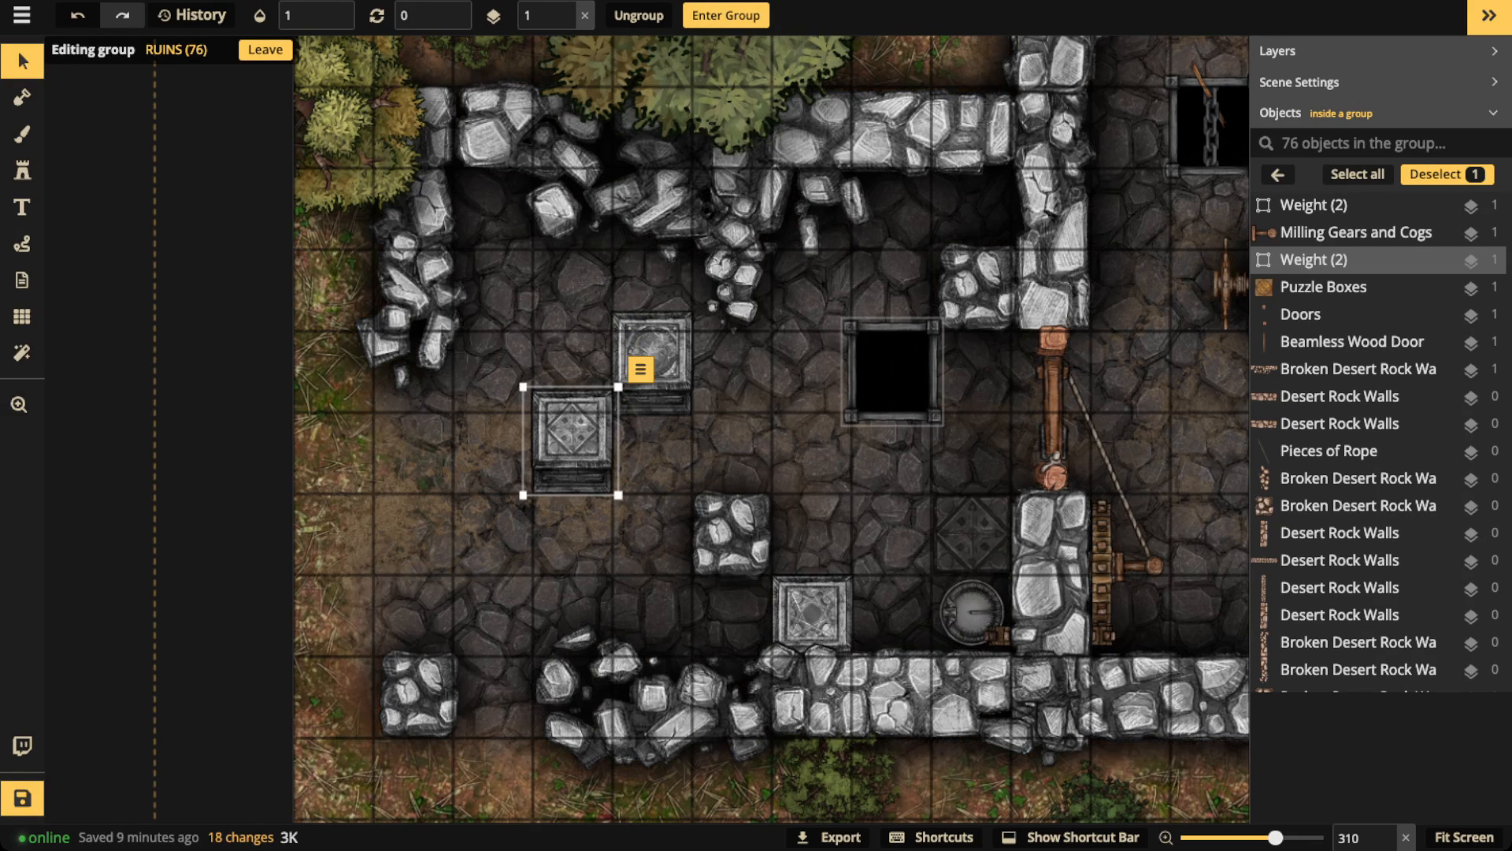
click(653, 355)
drag(649, 363, 892, 362)
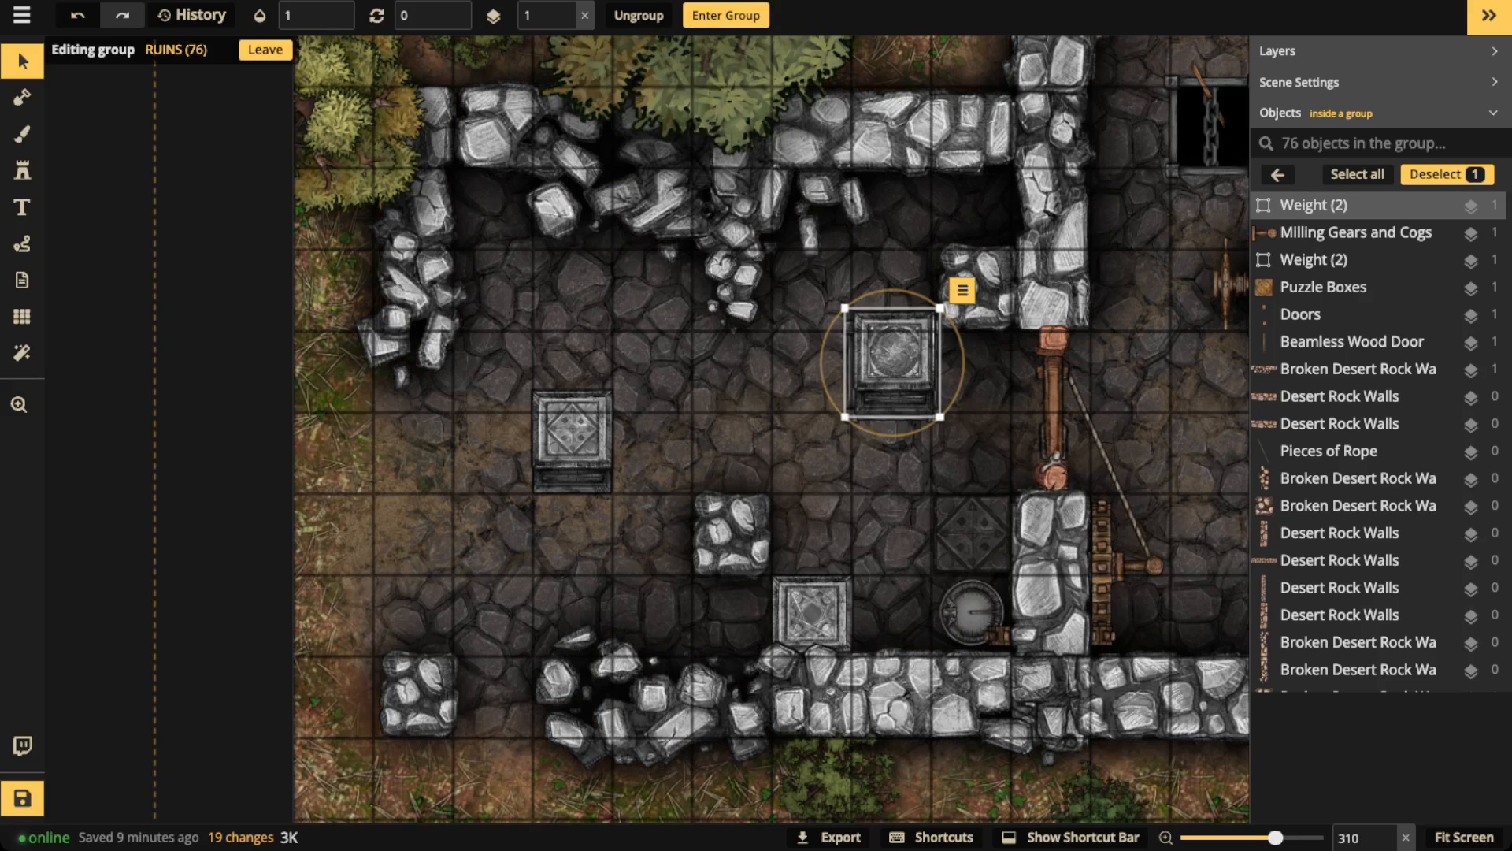
Step: Move the diamond-carved weight across the room onto the patterned floor plate beside the gate
click(571, 437)
drag(571, 438, 890, 524)
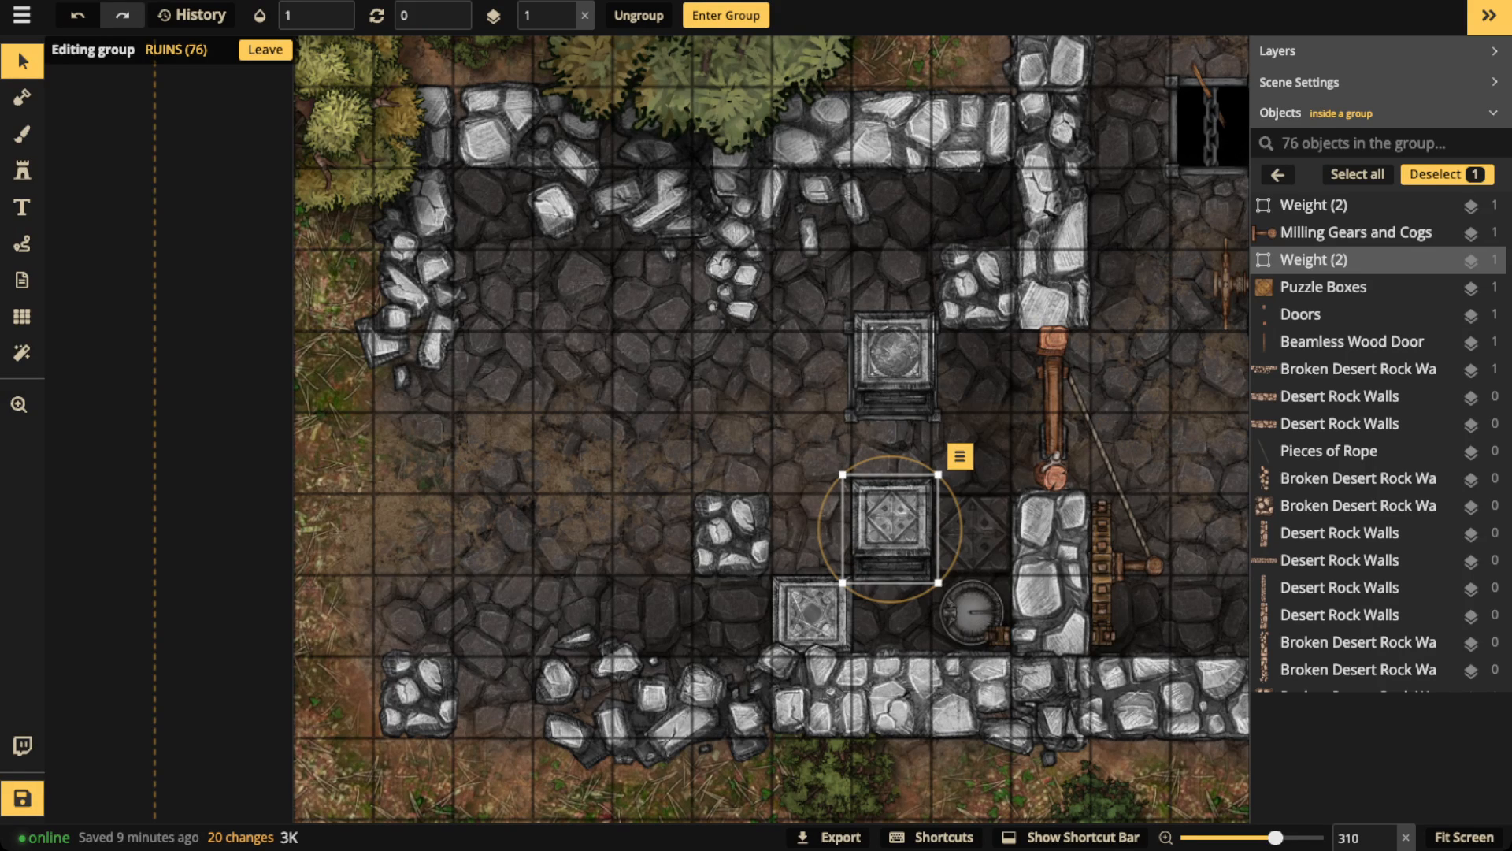
click(889, 524)
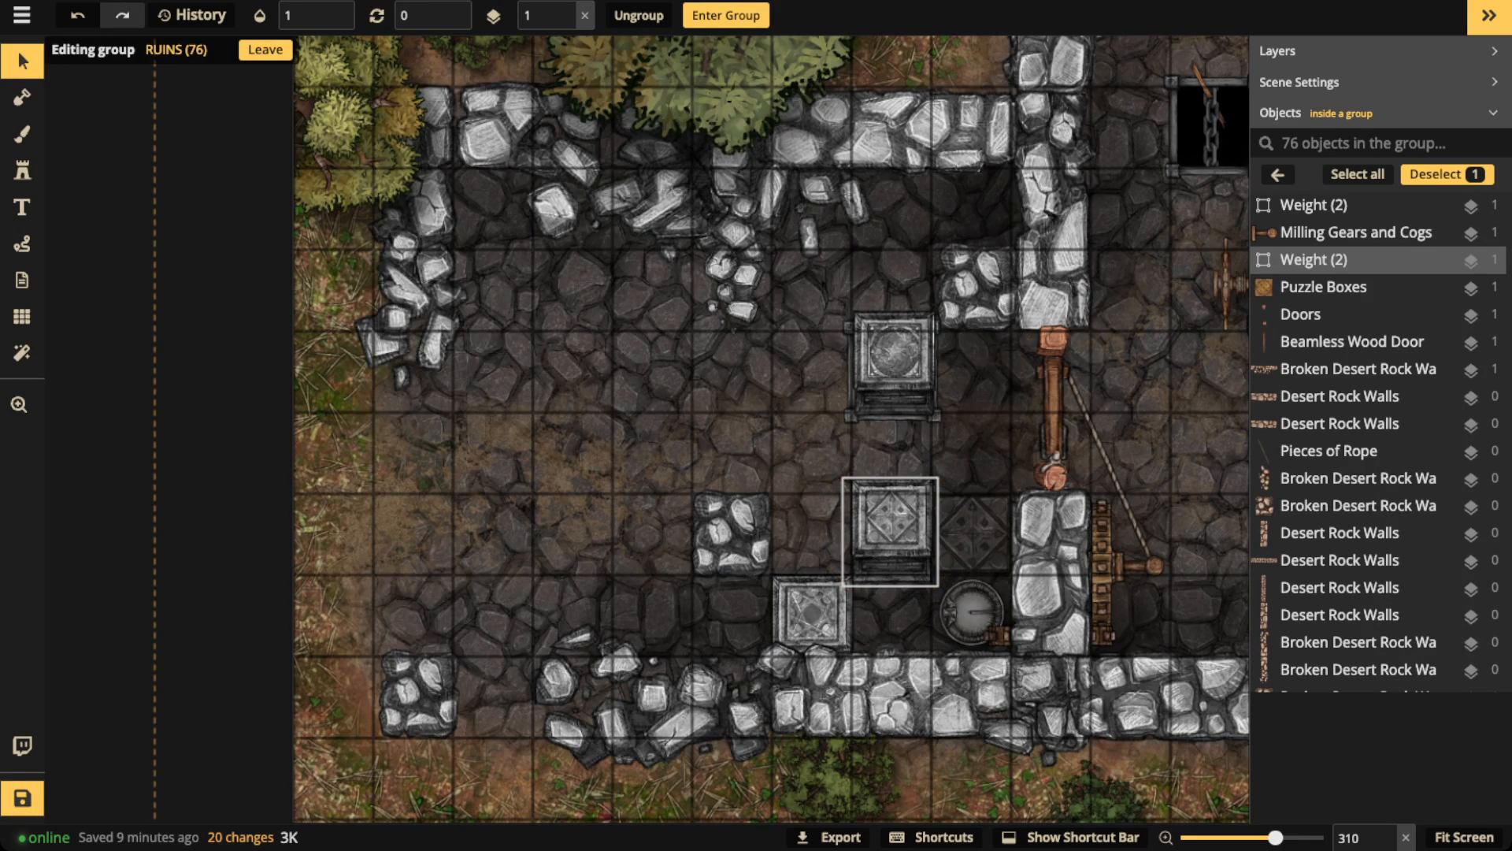
drag(890, 524, 963, 522)
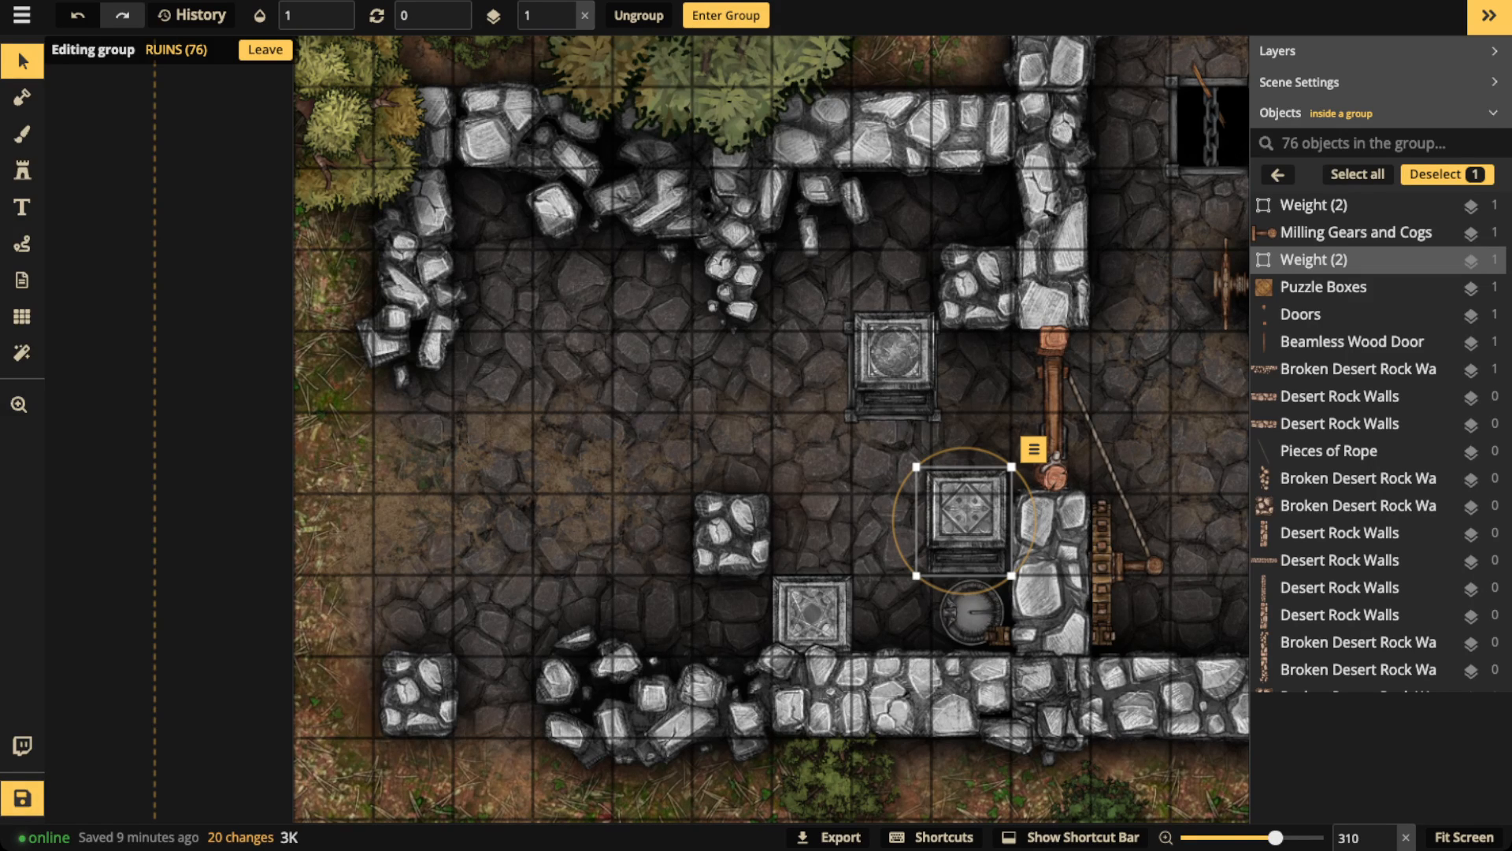
Step: Shift the pit group out from under the round-carved weight, and undo that move and the diamond-carved weight's placement
drag(852, 414, 596, 407)
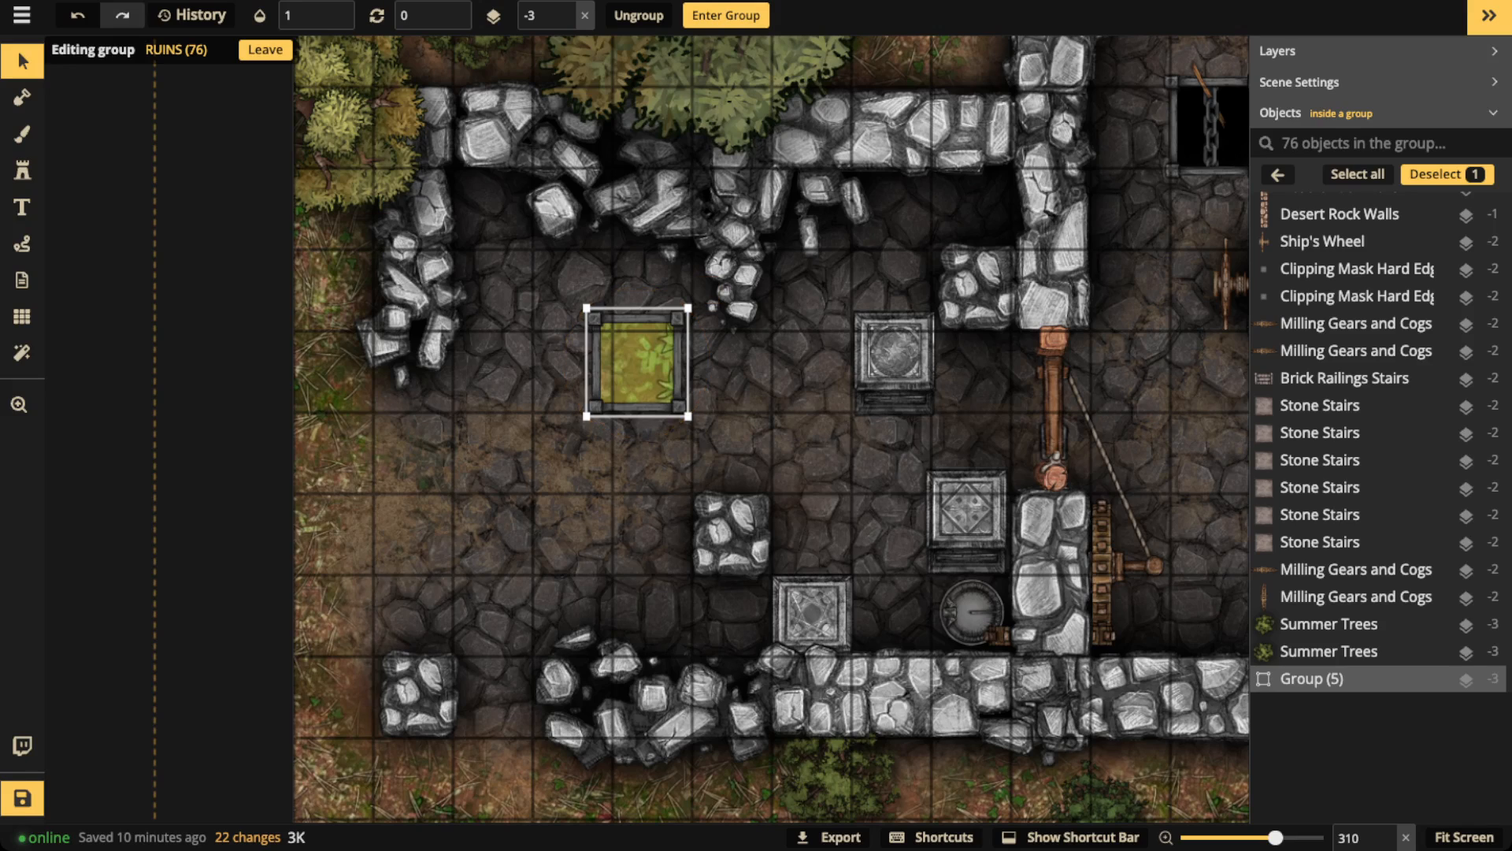
key(ctrl+z)
key(ctrl+z)
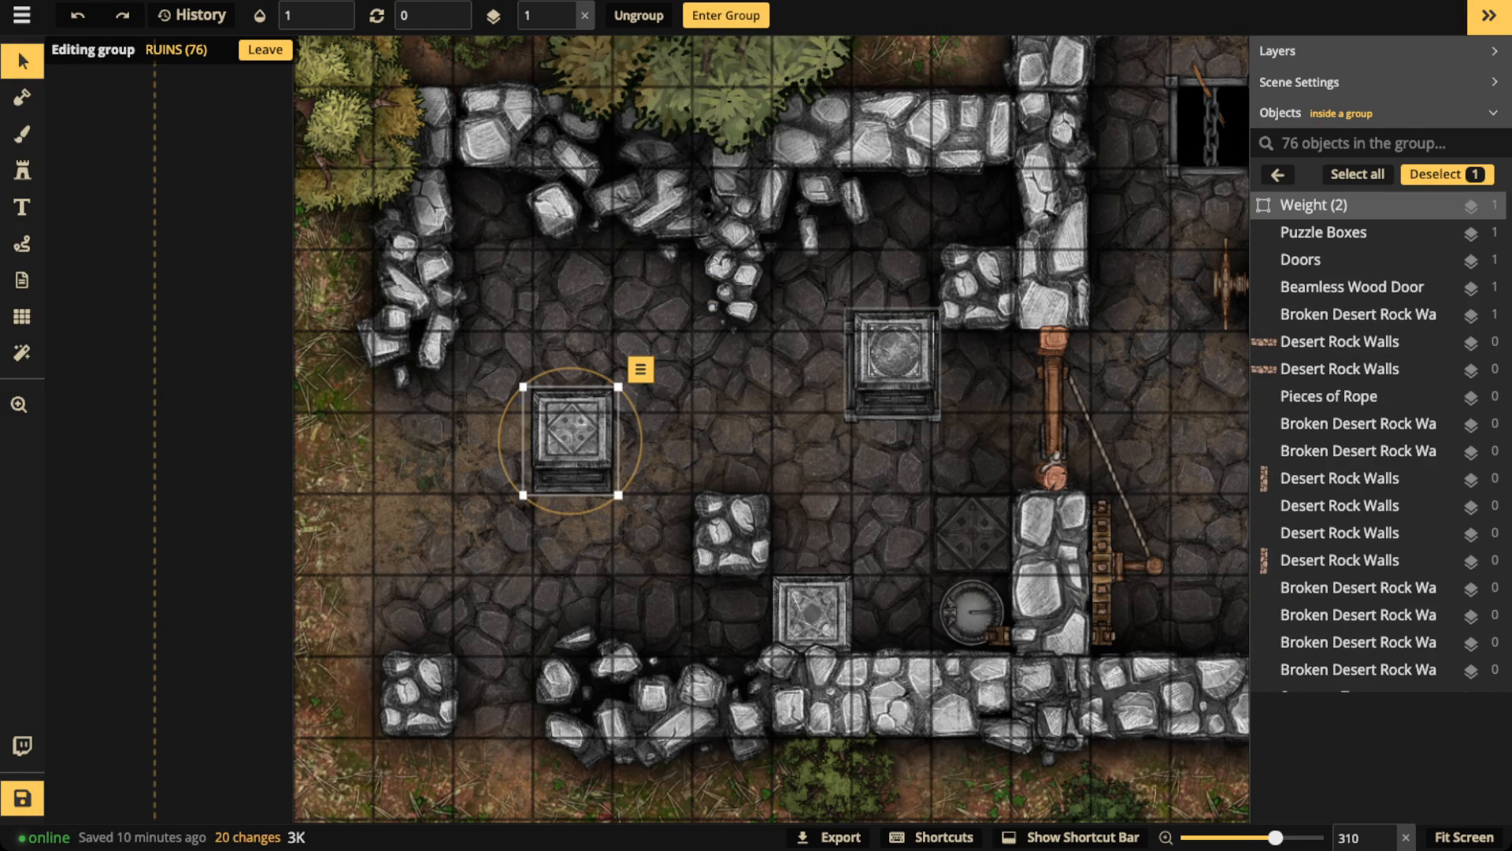
Step: Place the diamond-carved weight and the third weight side by side west of the pit, undoing an extra move of the pit group
key(ctrl+z)
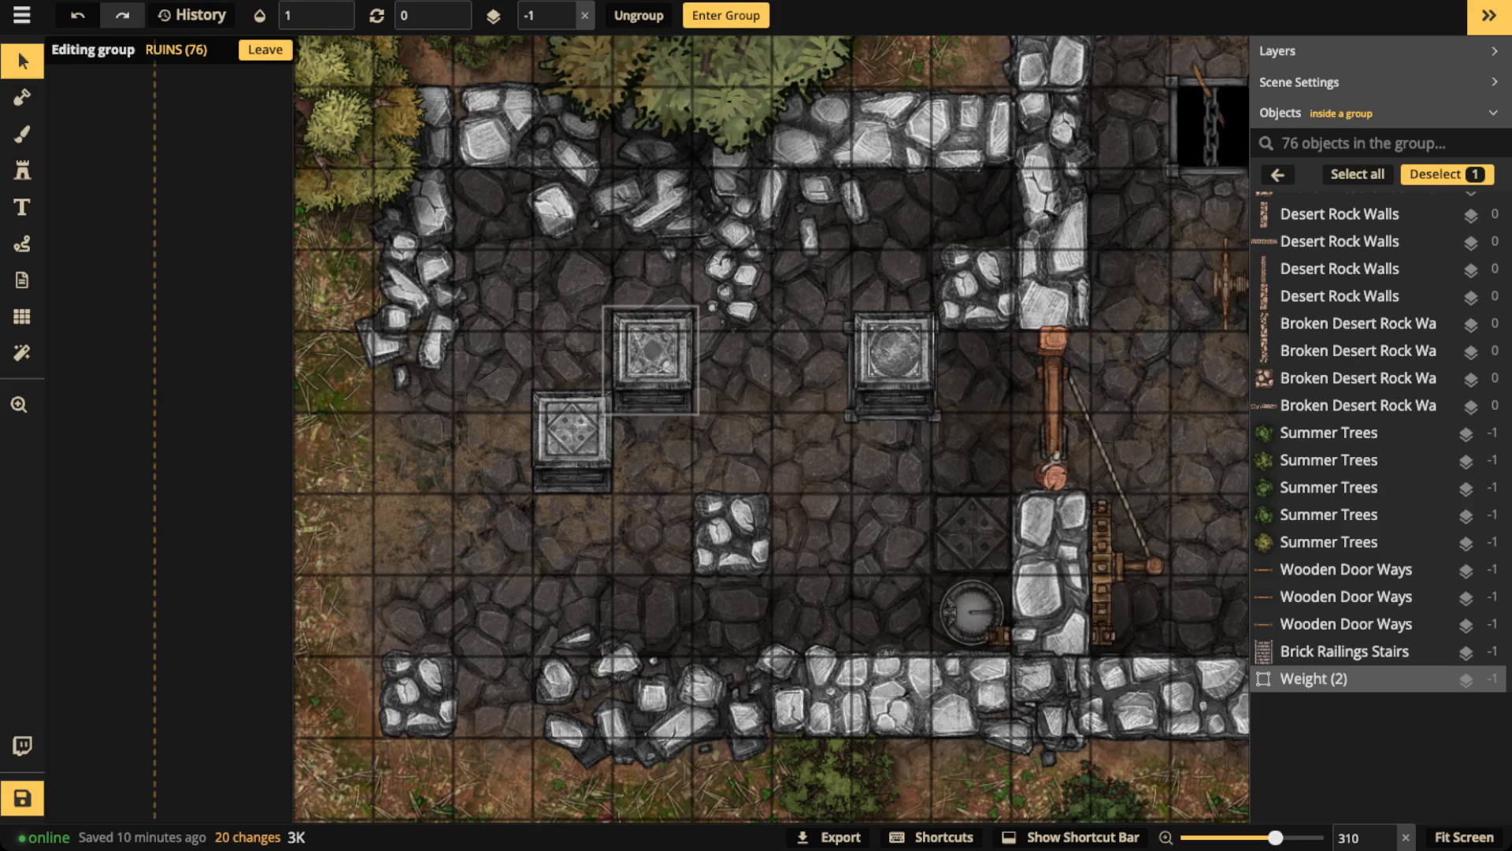
key(ctrl+y)
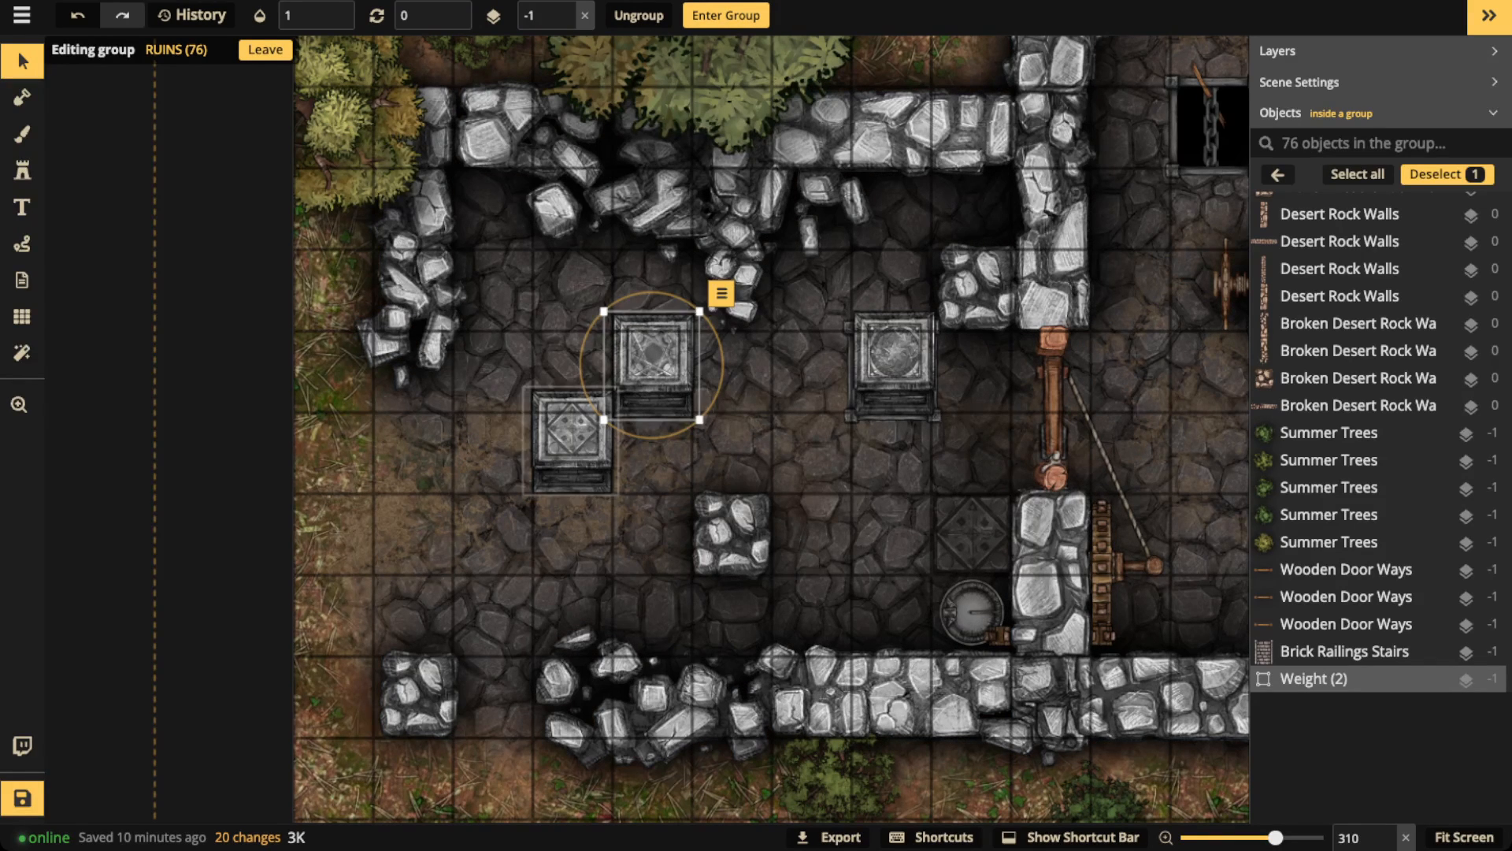
key(ctrl+y)
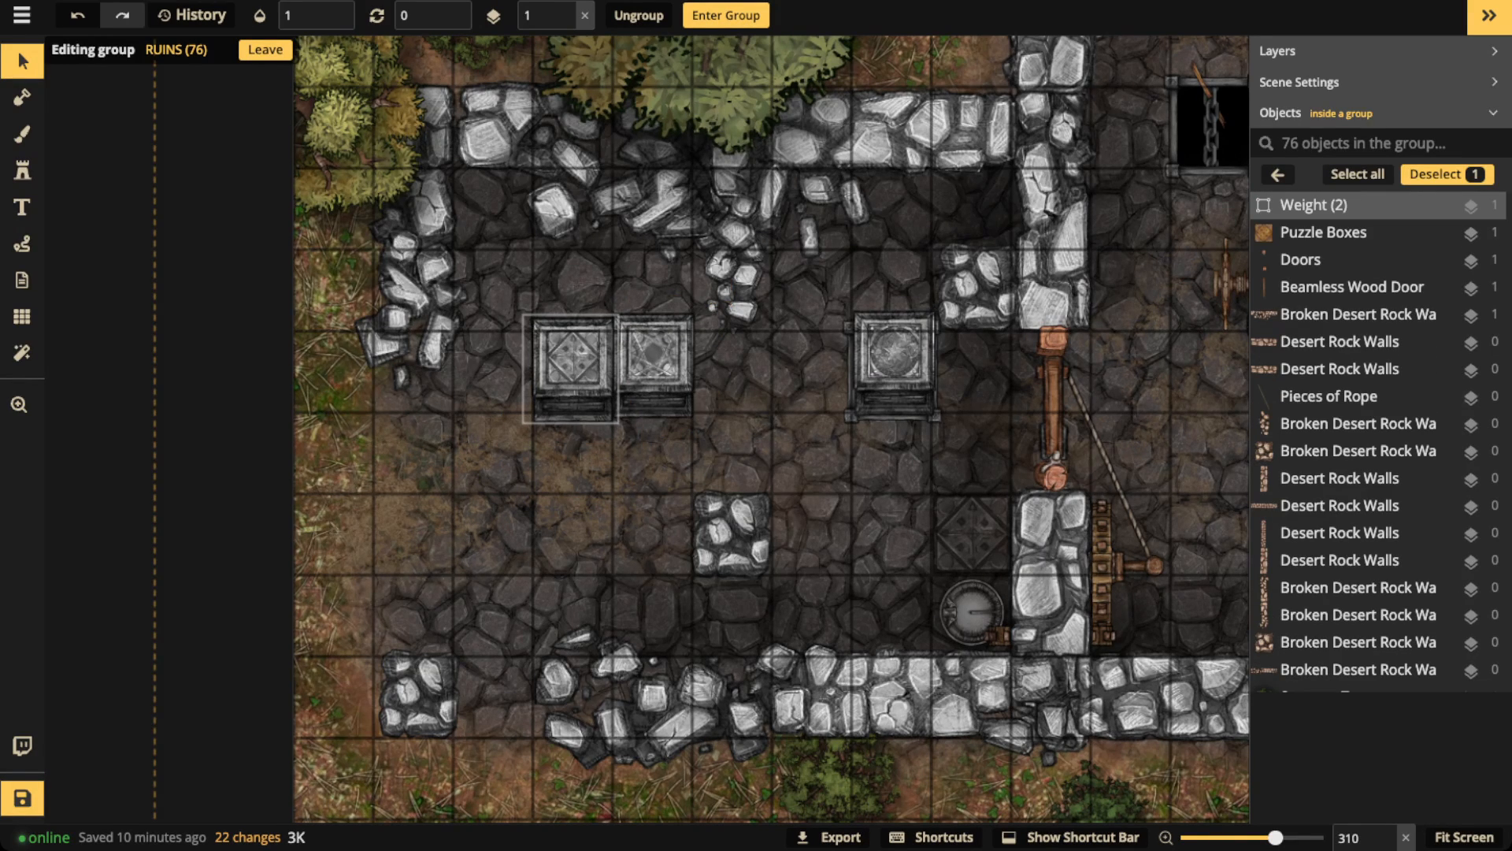
key(ctrl+y)
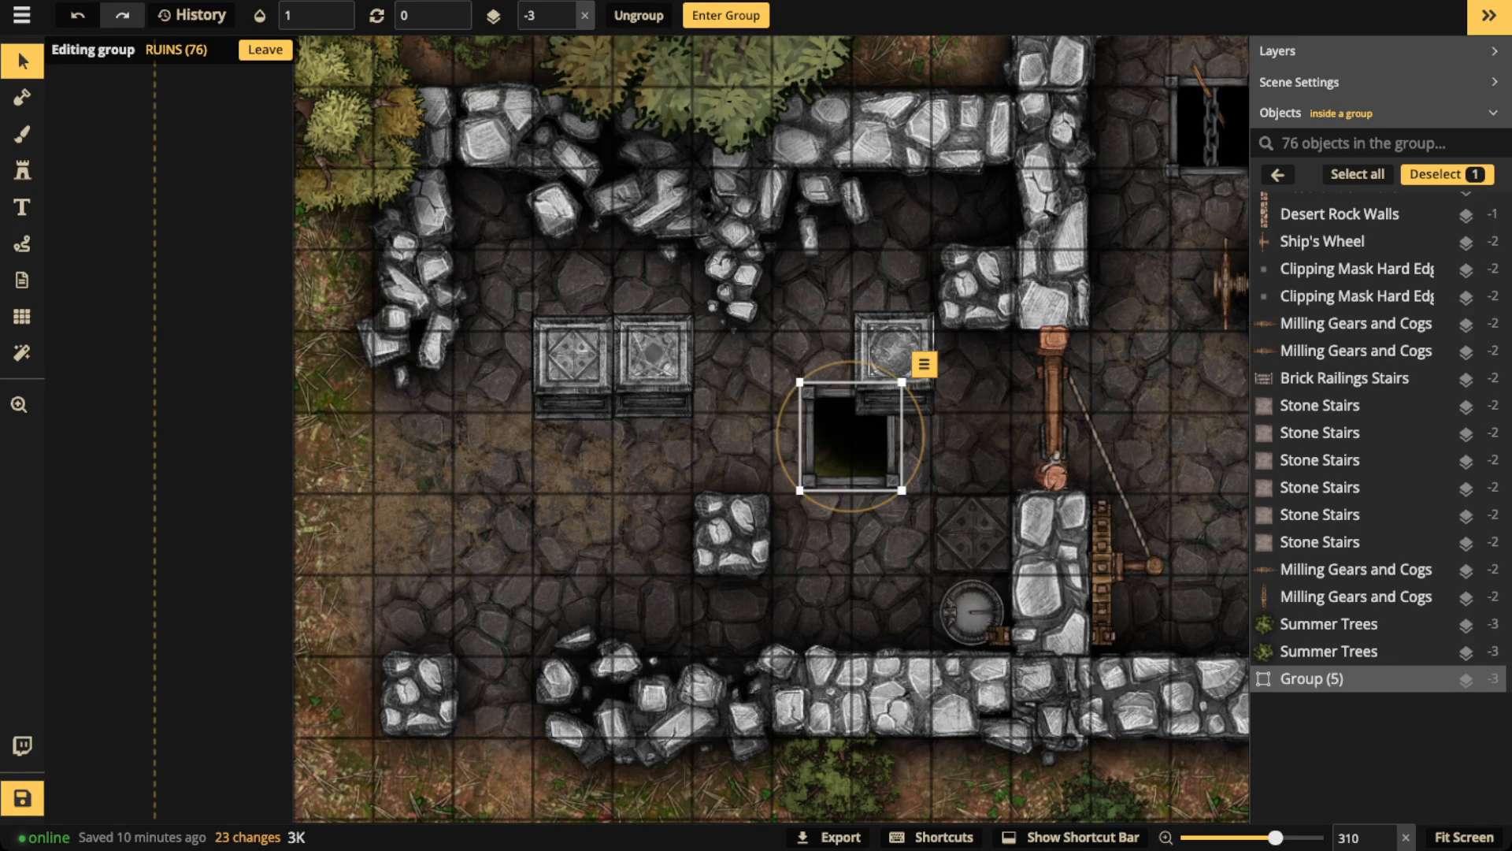
key(ctrl+z)
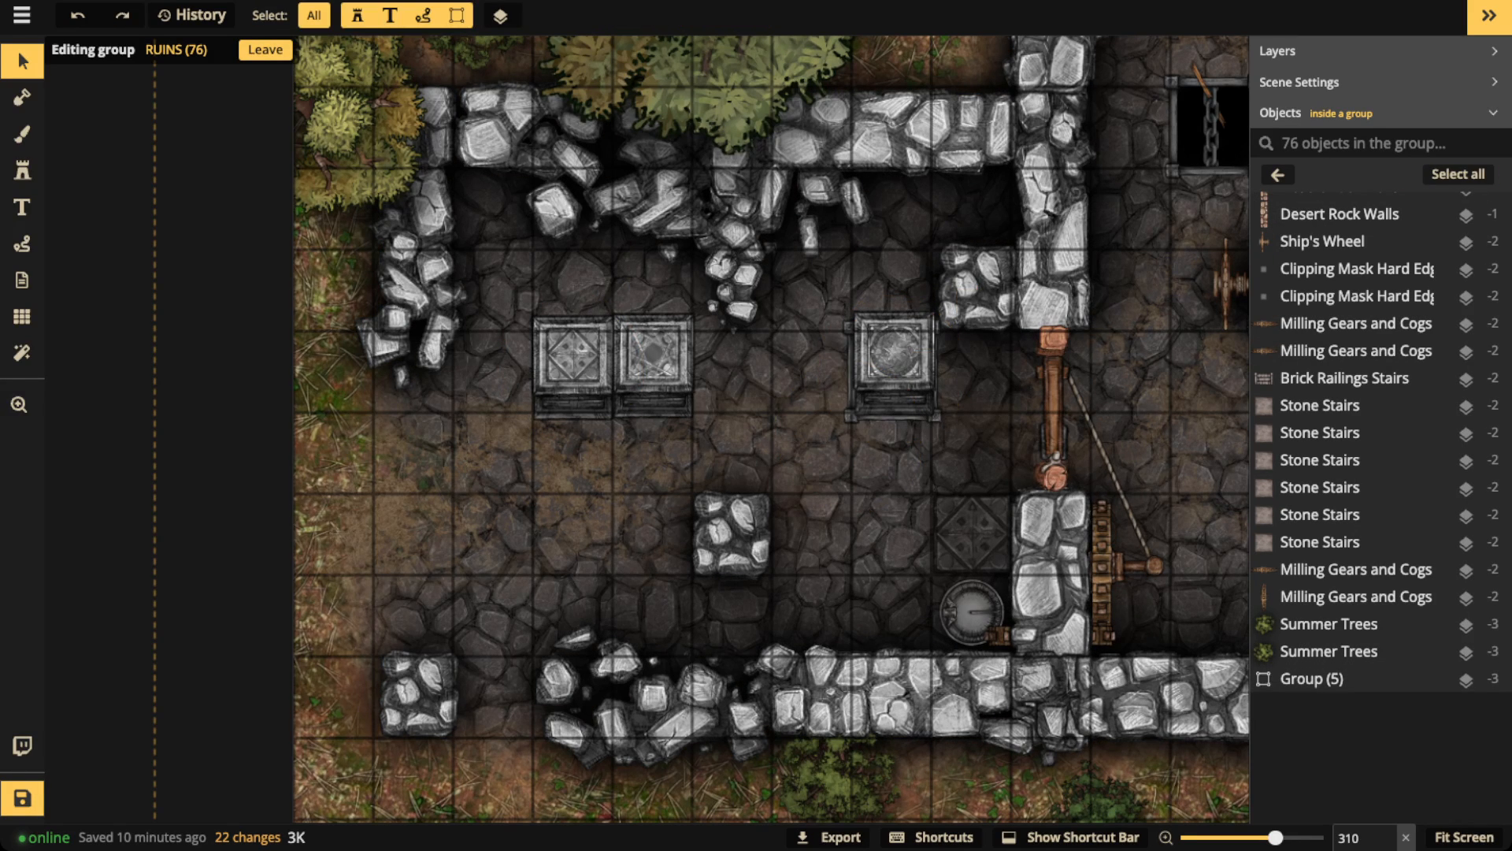
Step: Examine the staircase, its wheel, the two chained pits and the drawbridge in the room east of the gate
scroll(804, 551, down, 2)
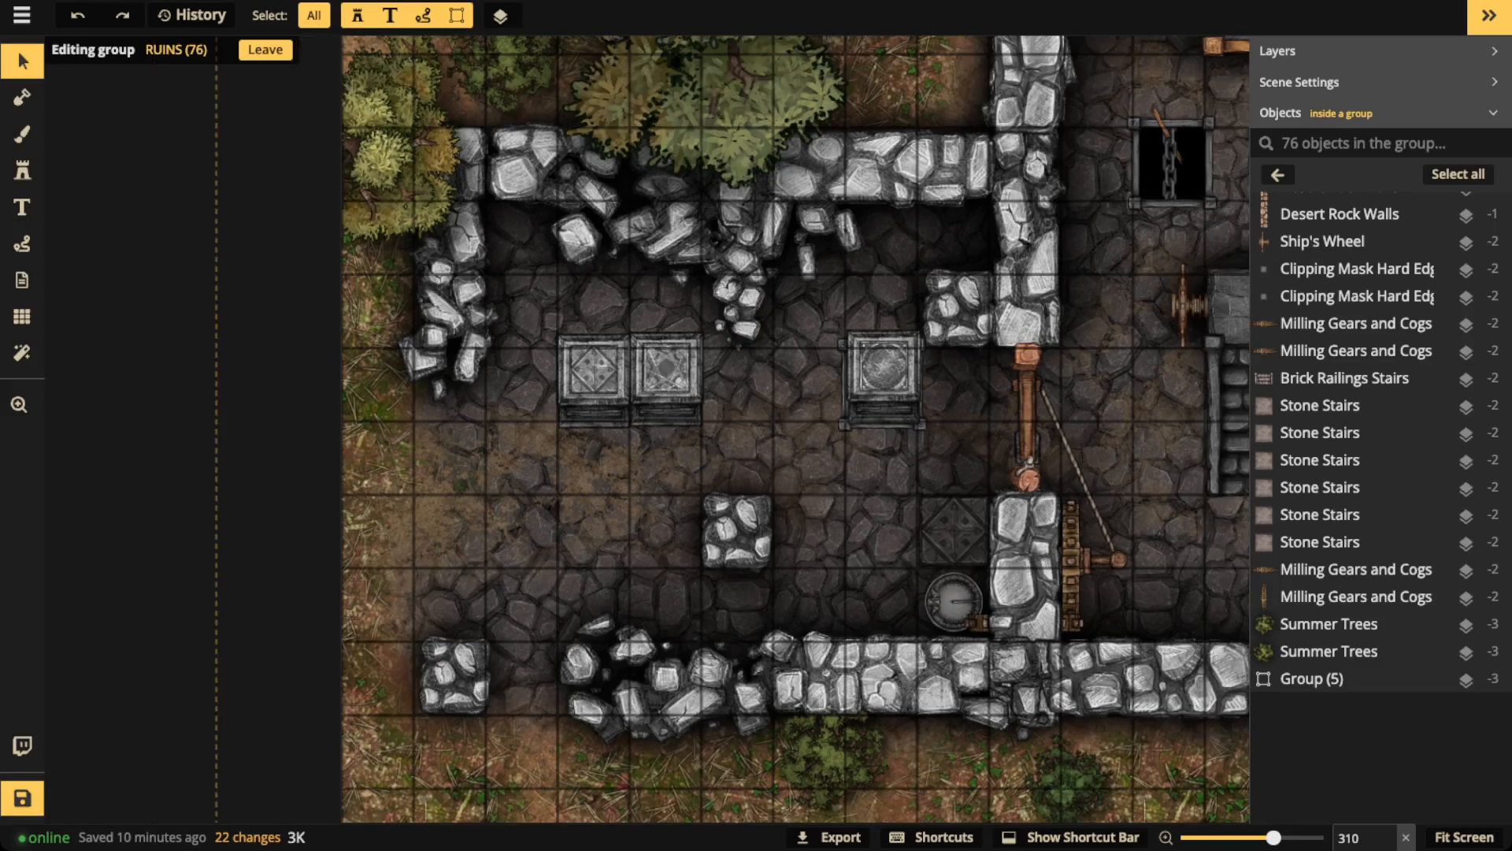
key(space)
drag(879, 390, 524, 399)
scroll(574, 422, up, 5)
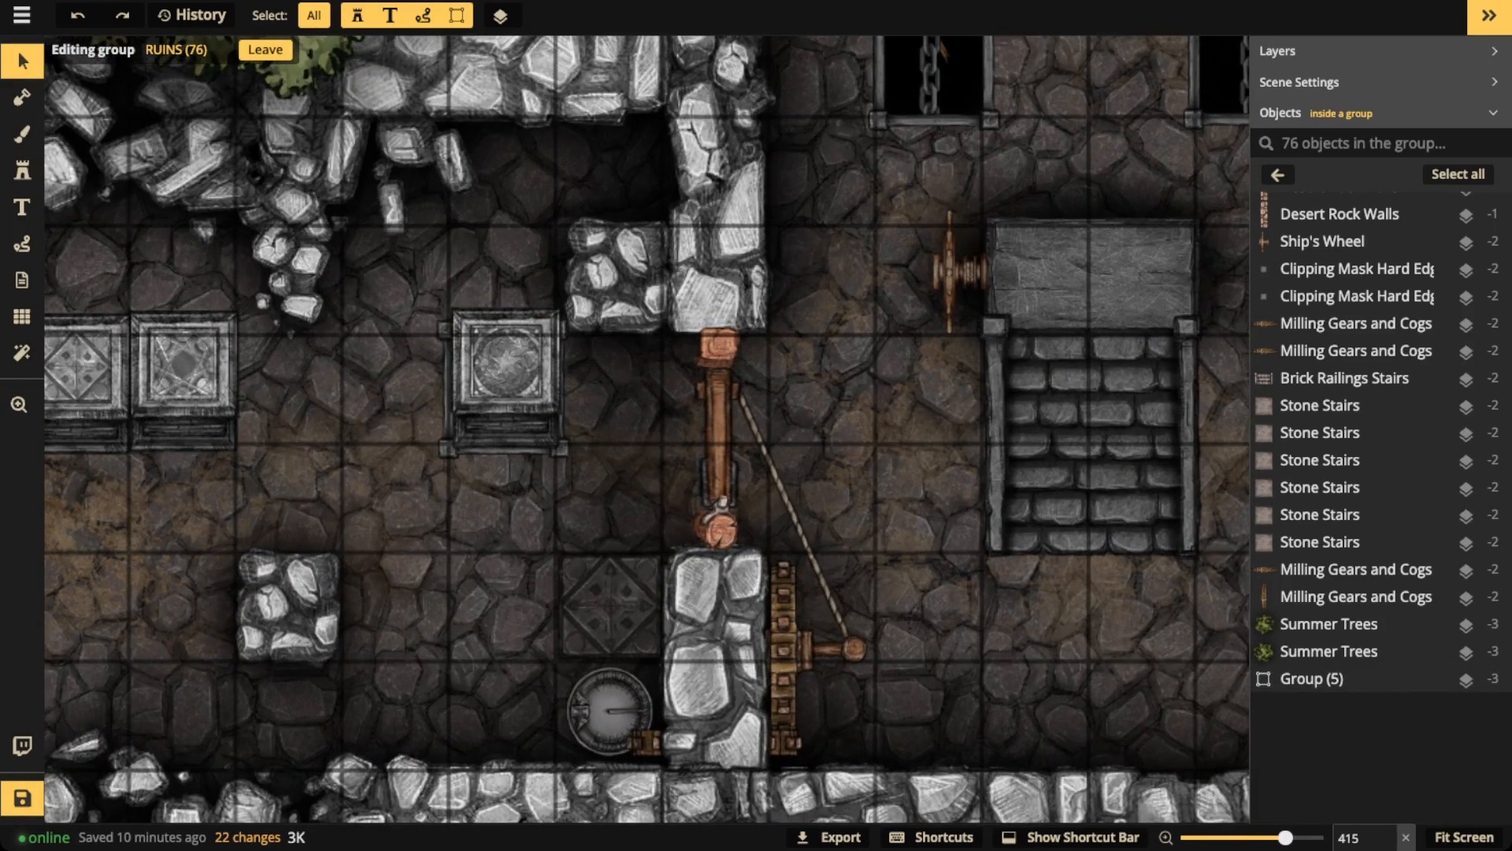
key(space)
drag(959, 270, 668, 414)
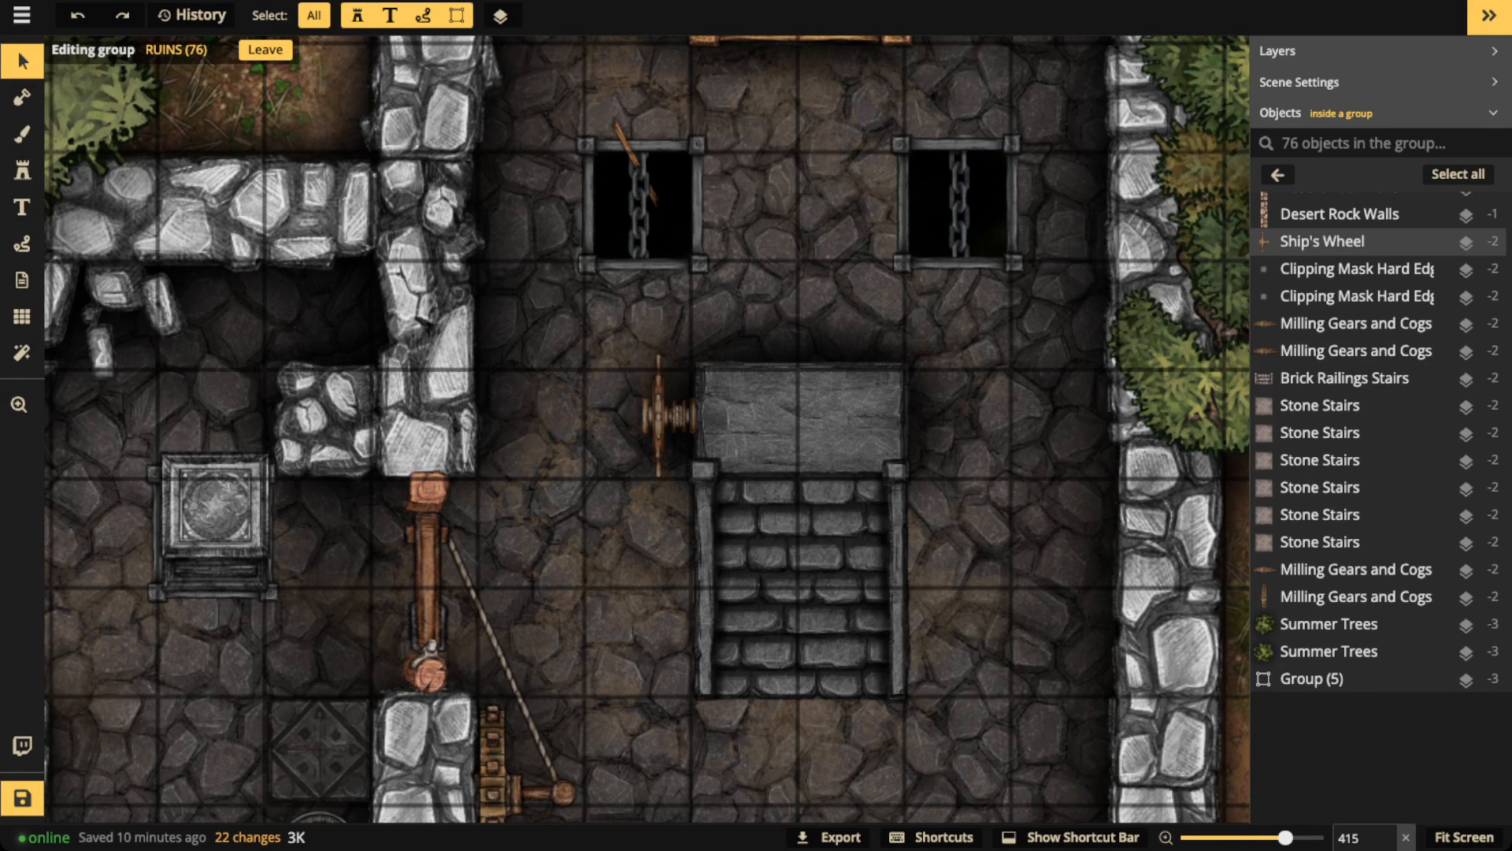
scroll(678, 126, down, 2)
key(space)
drag(678, 126, 559, 274)
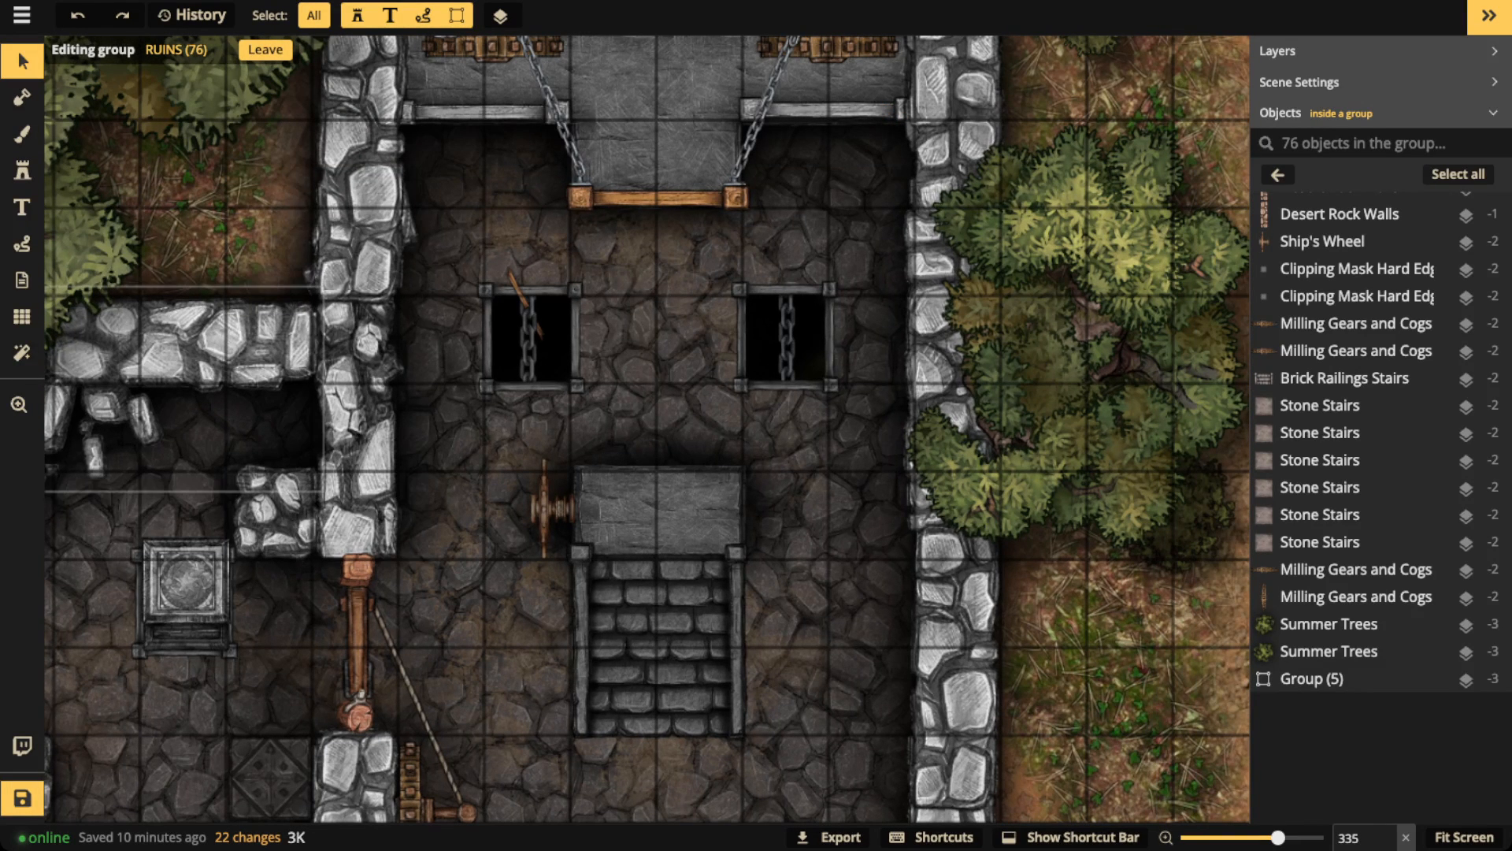
Step: Circle the floor beside the wheel, the stair landing and the floor southeast of the stairs with red free-draw paths
key(space)
click(21, 244)
key(space)
drag(331, 551, 754, 356)
scroll(418, 409, down, 3)
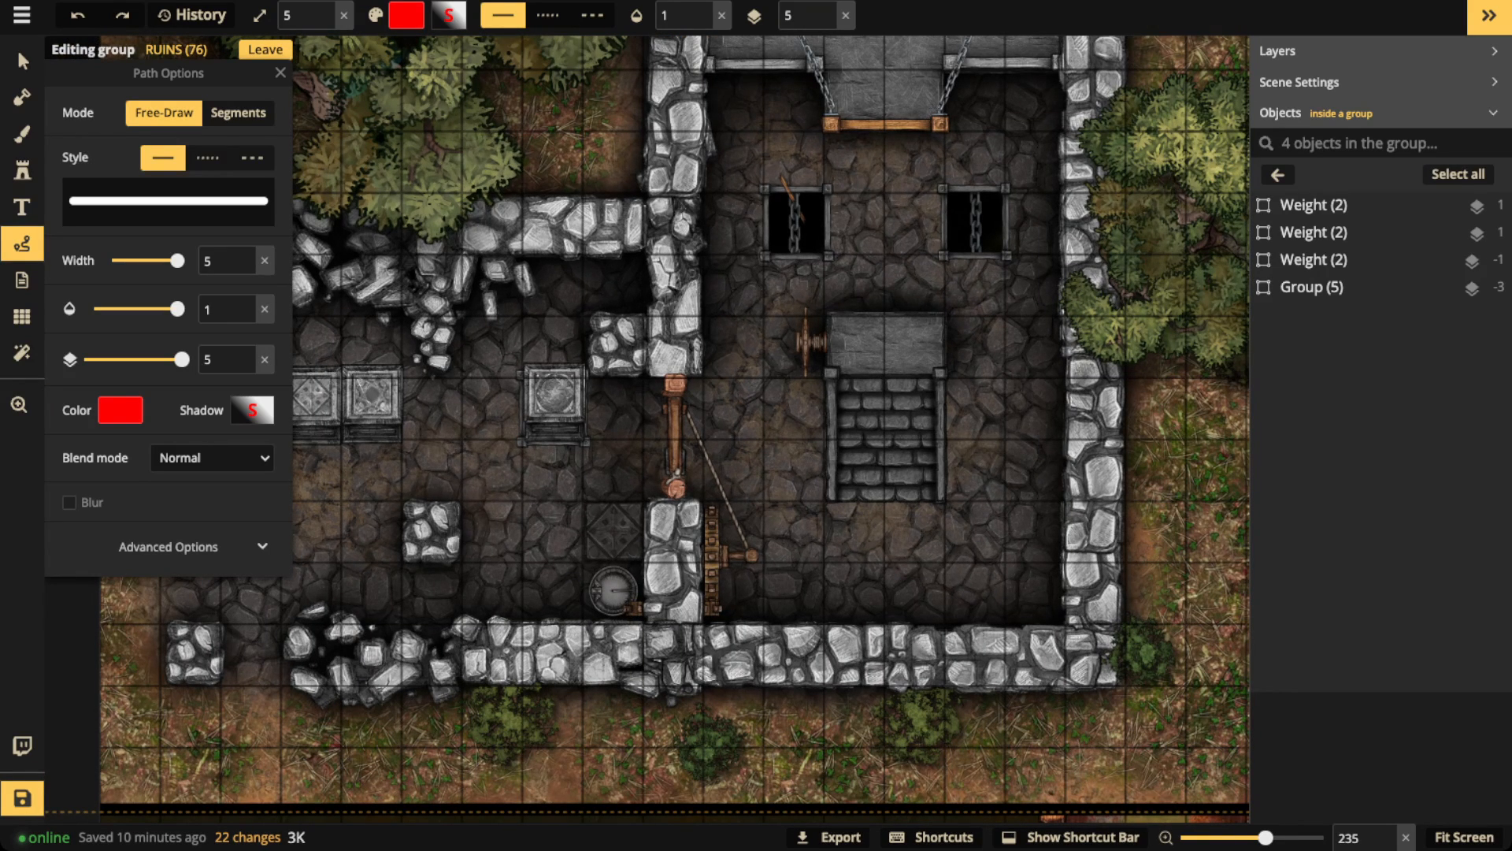
key(space)
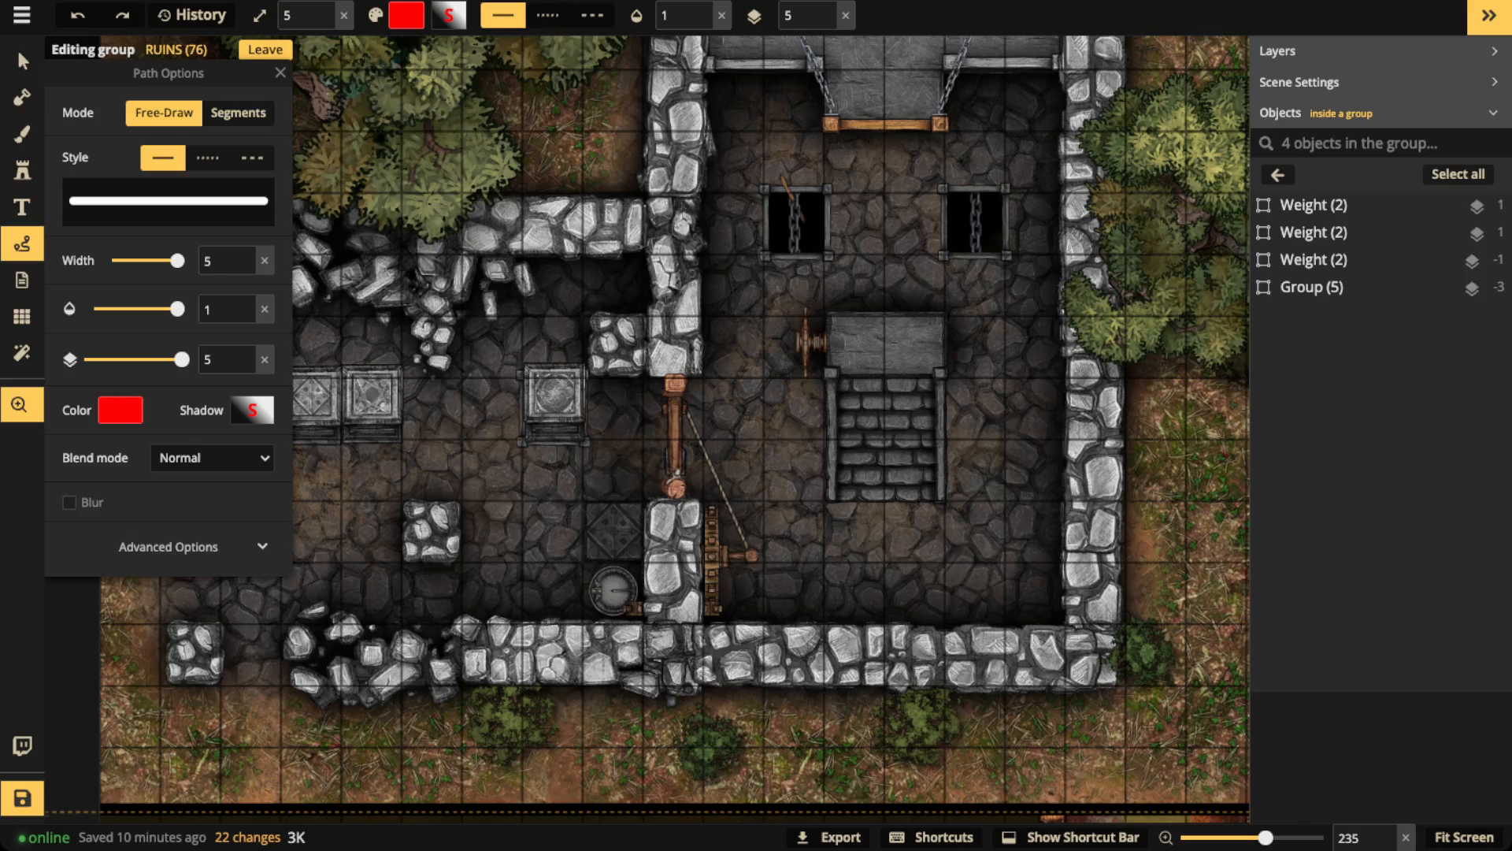
drag(755, 356, 539, 414)
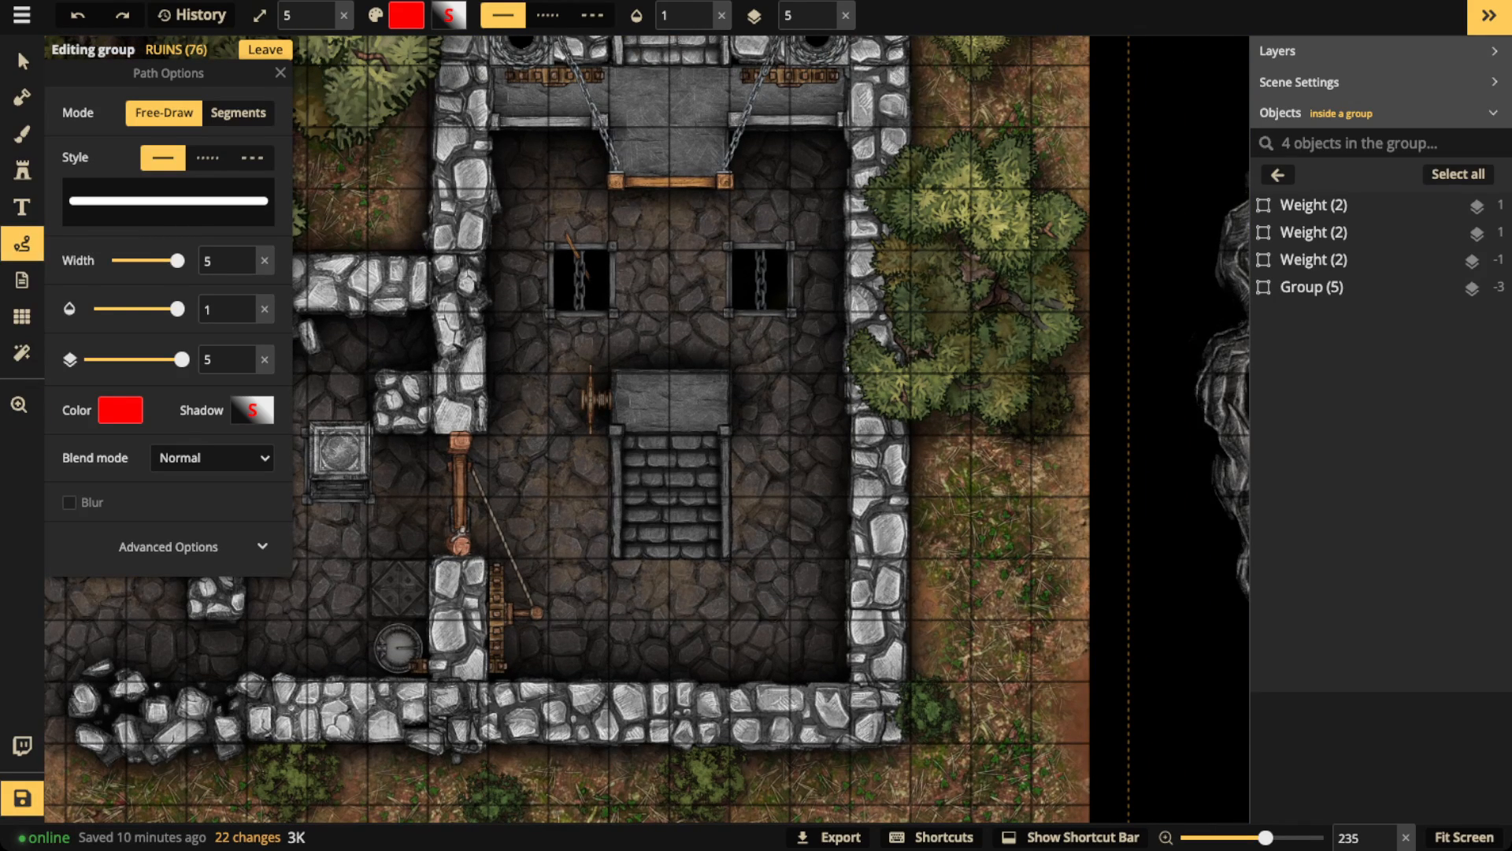
mouse_move(531, 377)
mouse_down()
mouse_move(490, 409)
mouse_move(523, 436)
mouse_move(543, 416)
mouse_move(527, 376)
mouse_up()
mouse_move(693, 386)
mouse_down()
mouse_move(715, 407)
mouse_move(693, 382)
mouse_up()
mouse_move(761, 569)
mouse_down()
mouse_move(739, 574)
mouse_move(771, 611)
mouse_move(776, 591)
mouse_up()
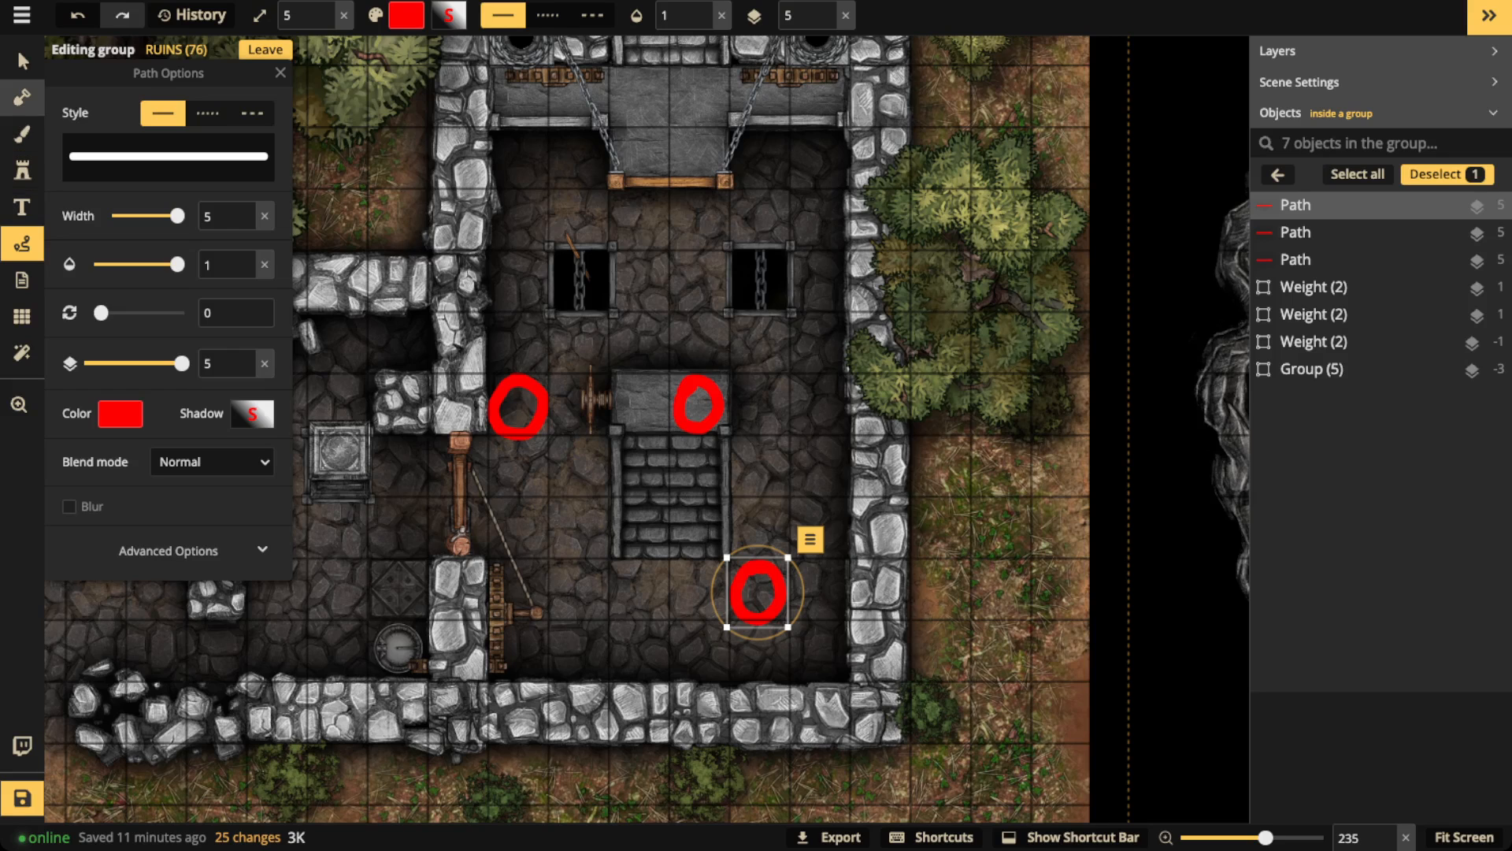
Step: Delete the three red circles around the staircase
key(Delete)
click(699, 404)
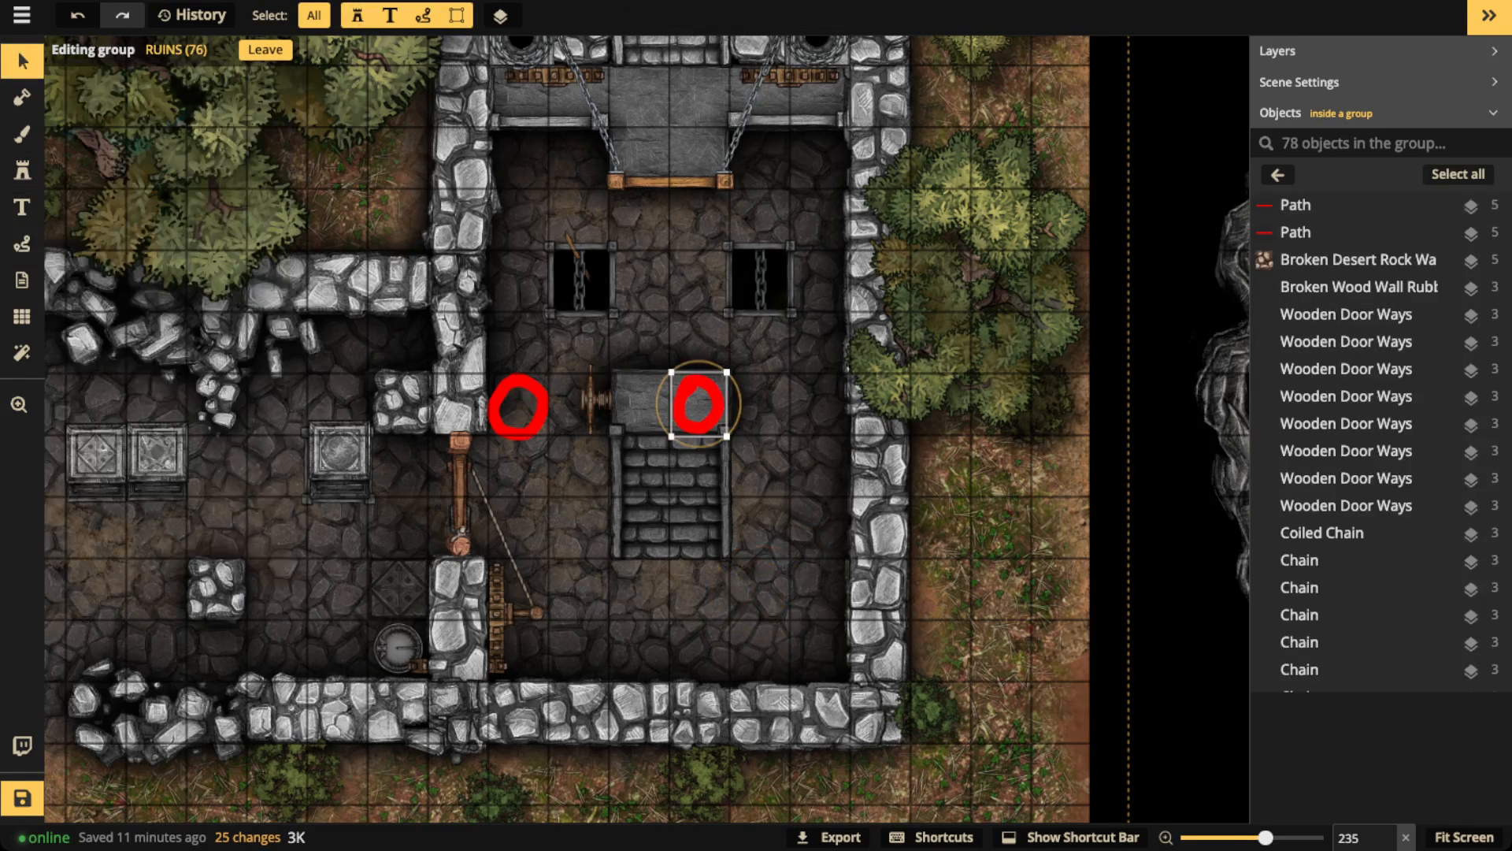
key(Delete)
click(518, 407)
key(Delete)
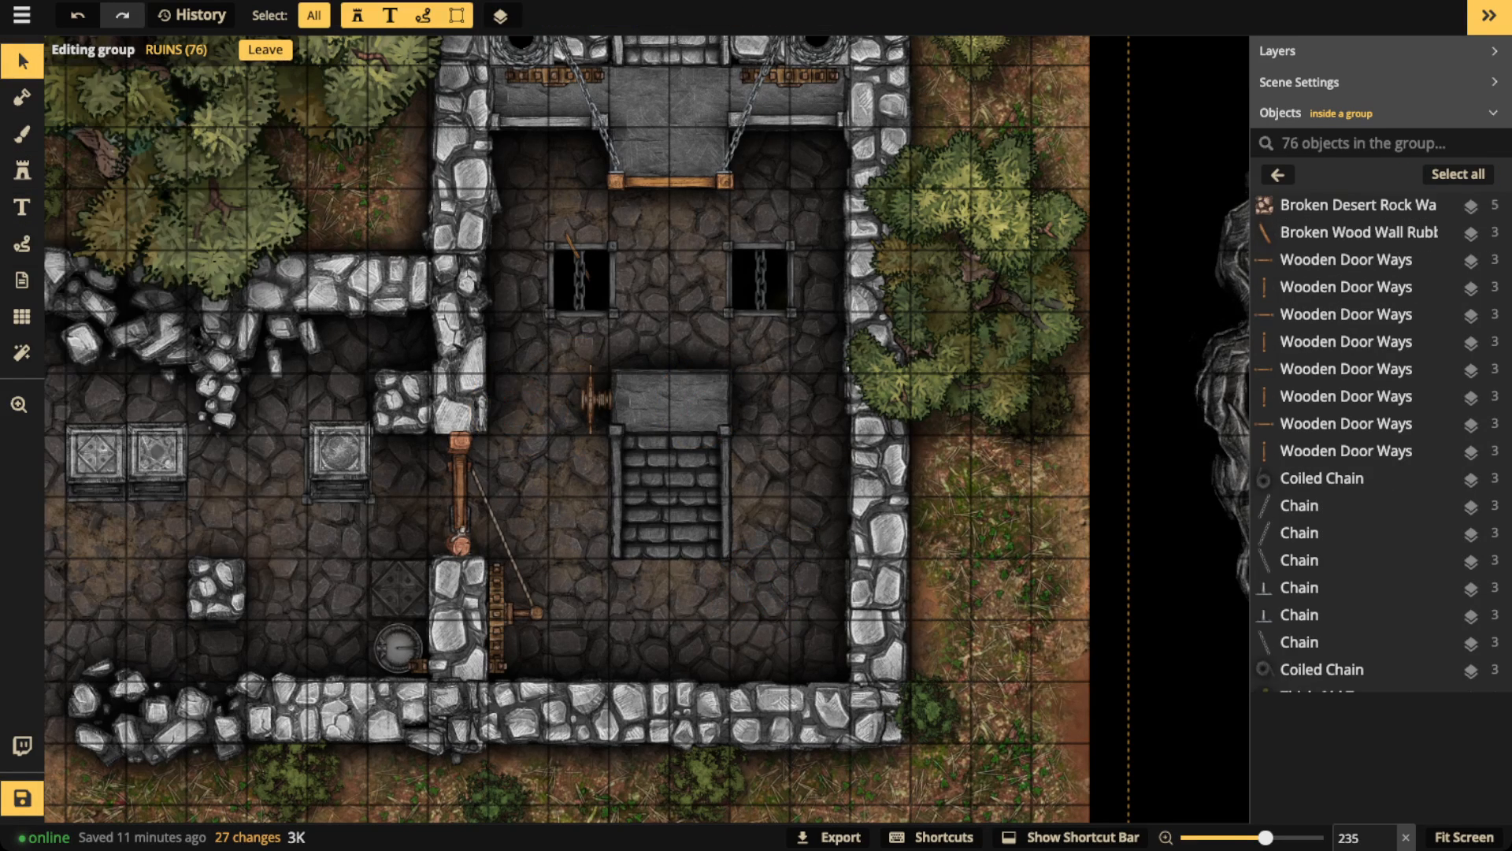
Step: Draw a red free-draw arrow from the drawbridge's wooden edge down to the stair landing, and delete it
scroll(658, 277, up, 1)
key(space)
drag(657, 277, 651, 412)
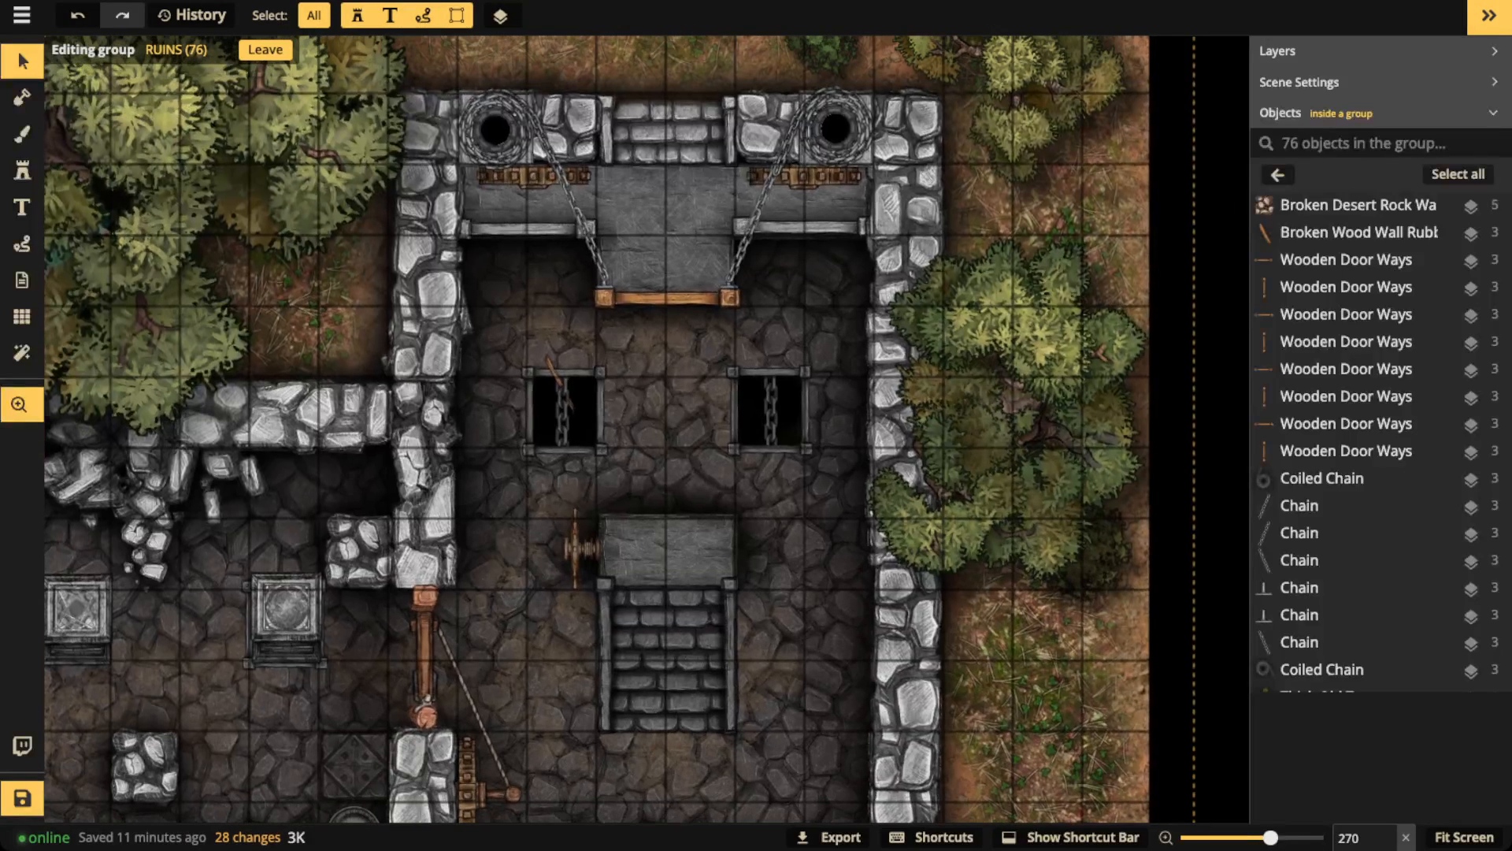
scroll(591, 237, up, 3)
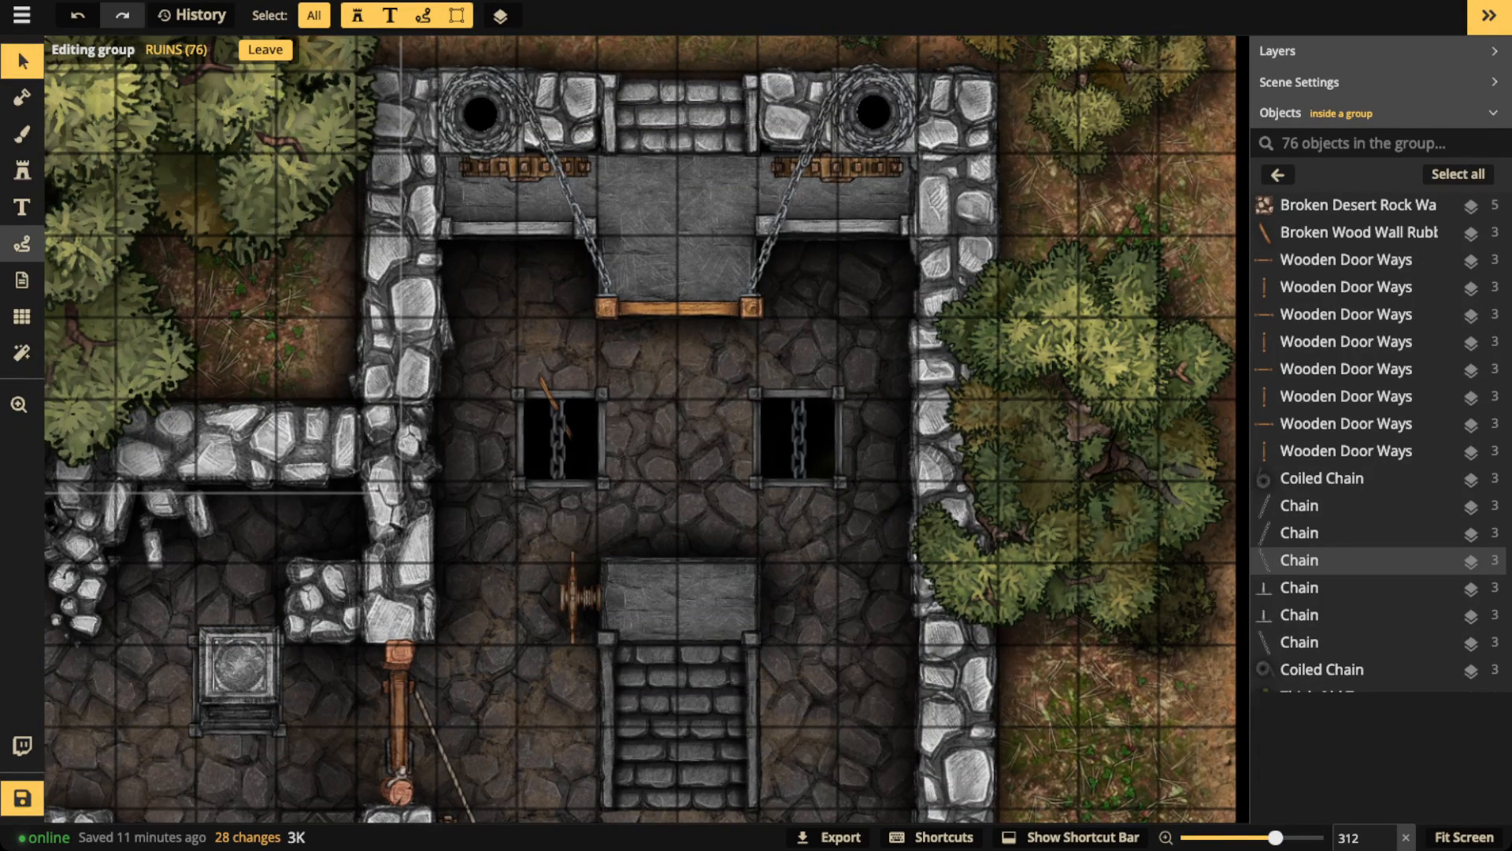
click(22, 244)
mouse_move(677, 321)
mouse_down()
mouse_move(689, 545)
mouse_move(666, 560)
mouse_move(701, 541)
mouse_up()
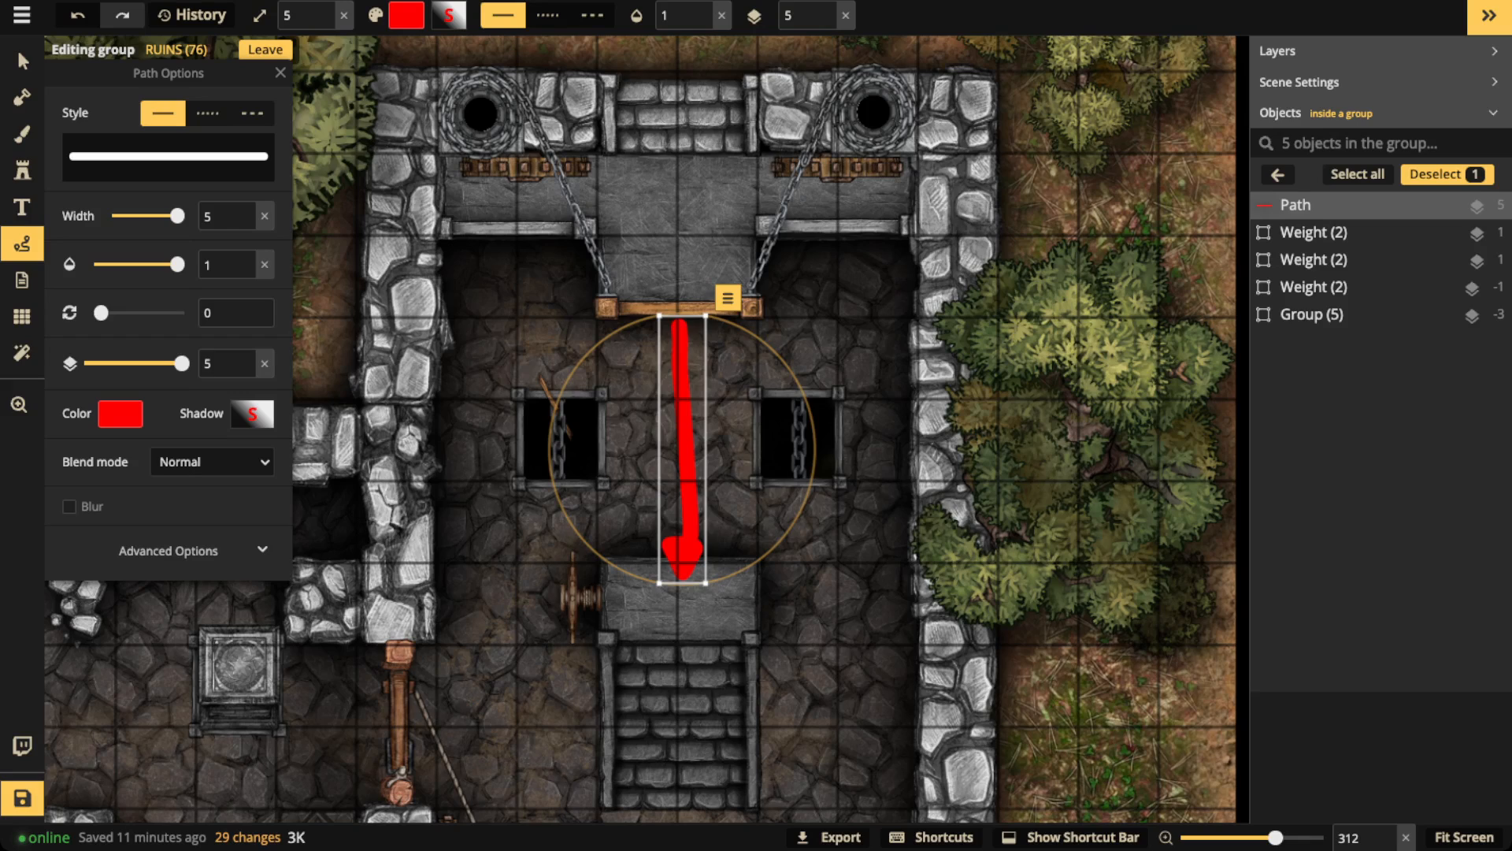
key(Delete)
Step: Circle the wheel beside the stair landing with a red free-draw path, and delete the path
mouse_move(579, 555)
mouse_down()
mouse_move(541, 622)
mouse_move(586, 636)
mouse_move(587, 554)
mouse_up()
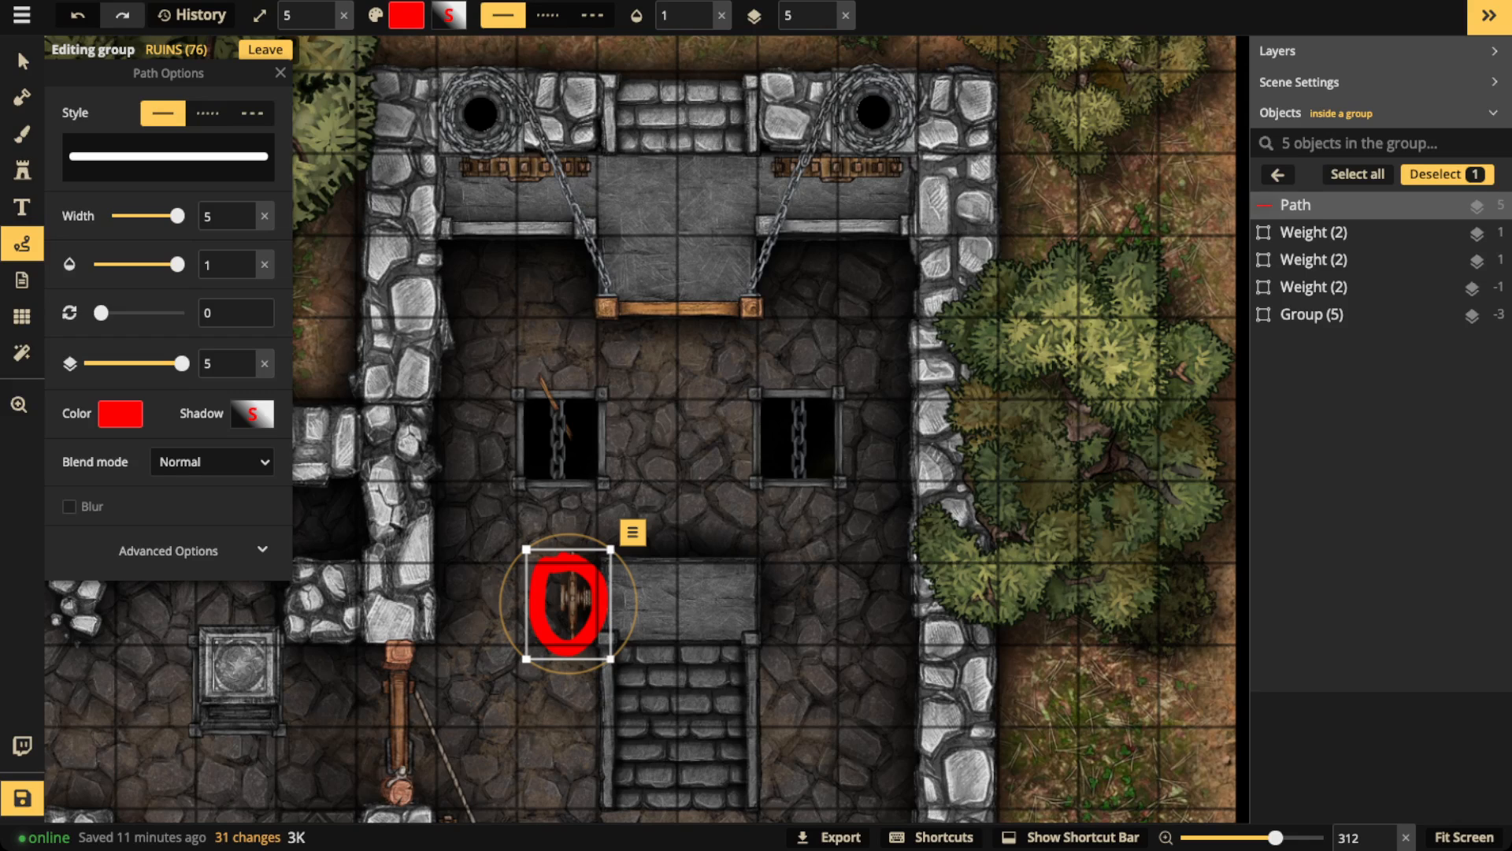
key(Delete)
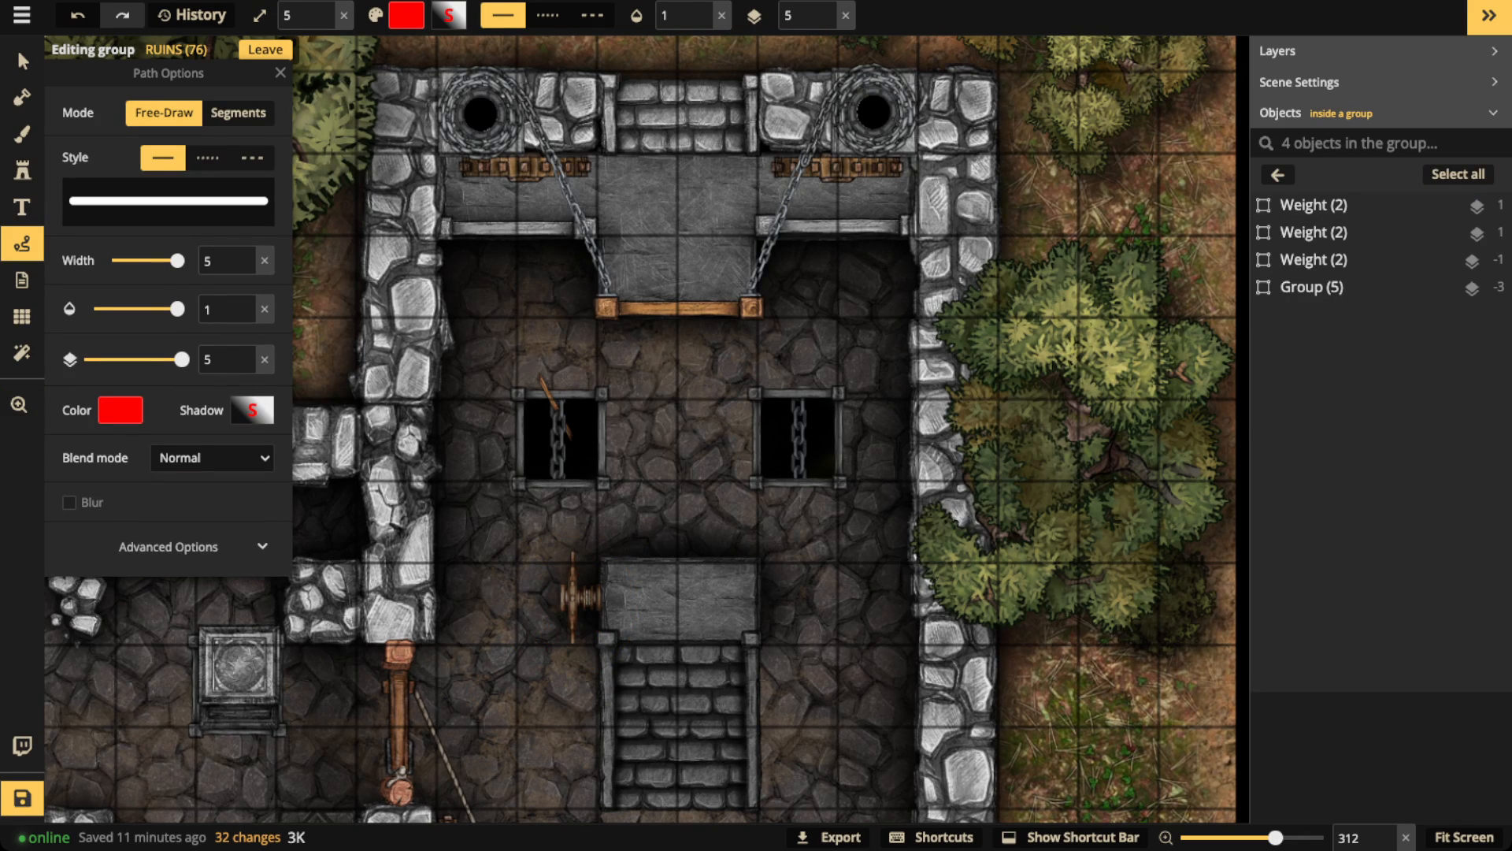
drag(640, 552, 654, 417)
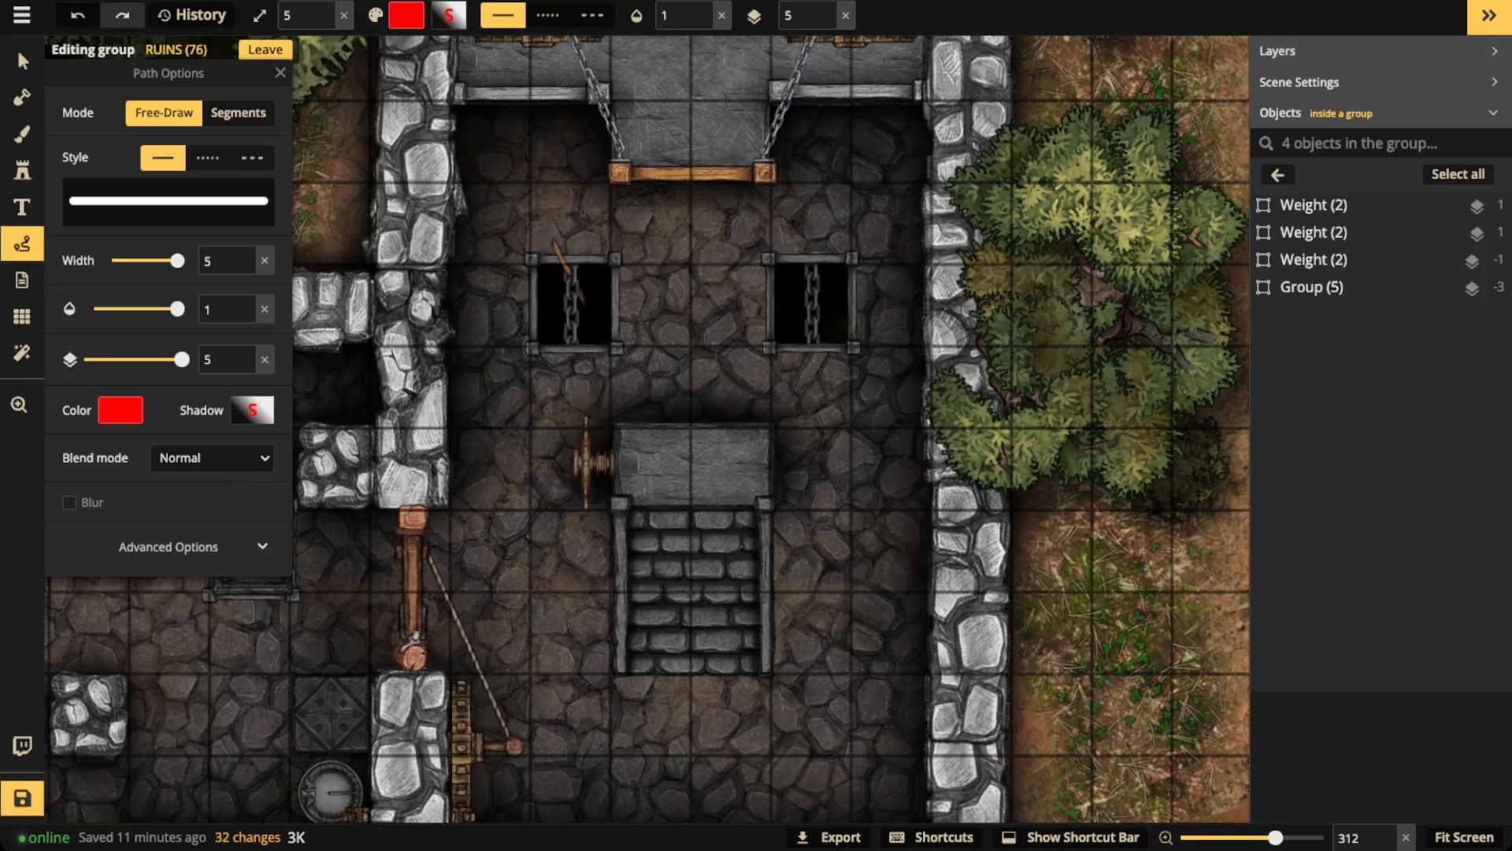
Step: Mark the broken wood at the western chain pit and the wheel beside the stair landing with red free-draw paths, deleting each path
mouse_move(499, 445)
mouse_down()
mouse_move(495, 283)
mouse_move(552, 256)
mouse_move(600, 277)
mouse_move(547, 240)
mouse_up()
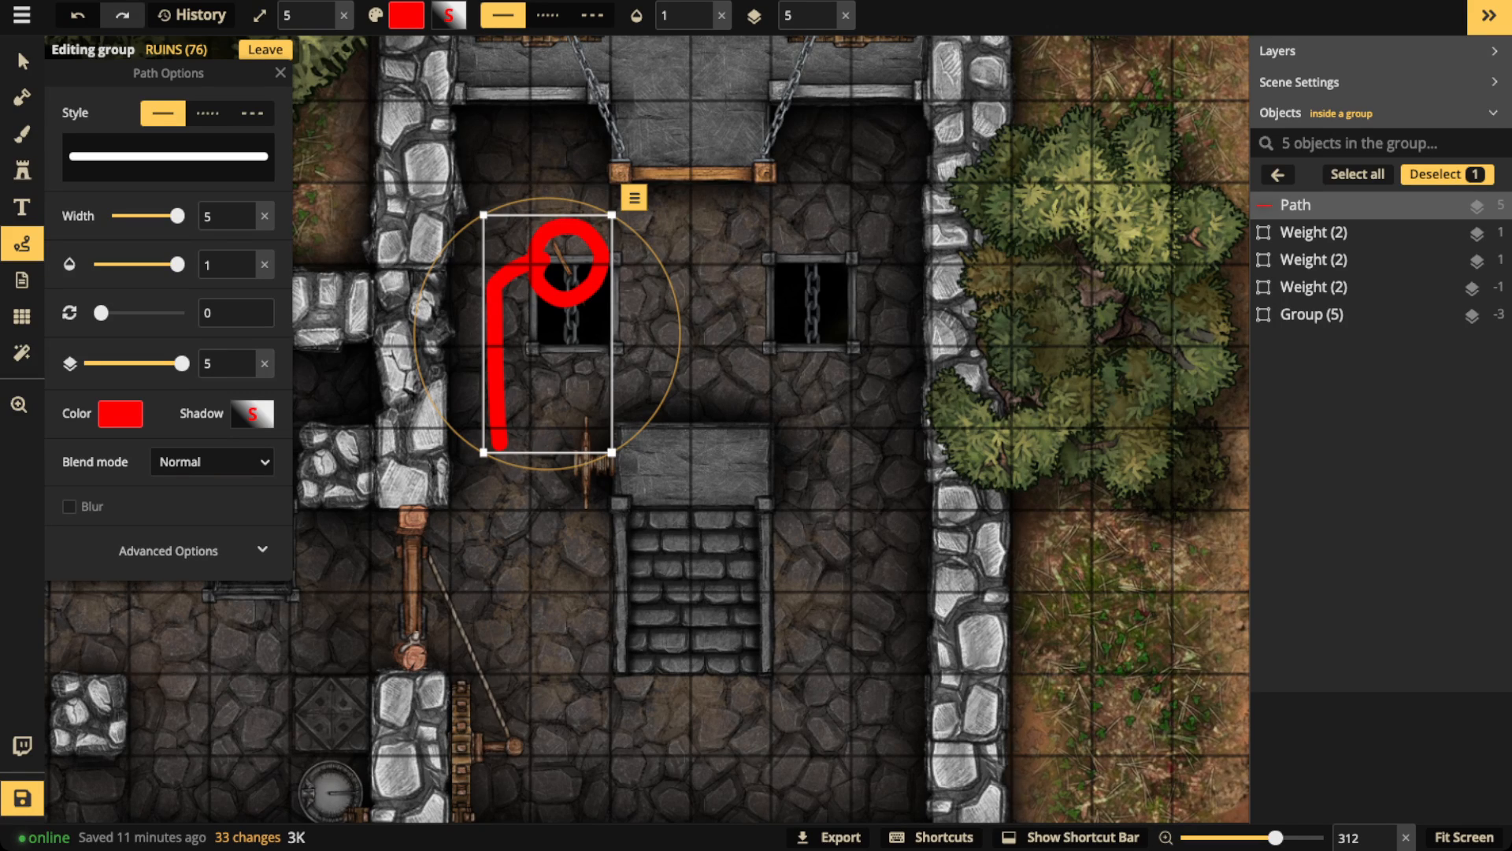
key(Delete)
mouse_move(589, 406)
mouse_down()
mouse_move(530, 457)
mouse_move(627, 476)
mouse_move(586, 405)
mouse_up()
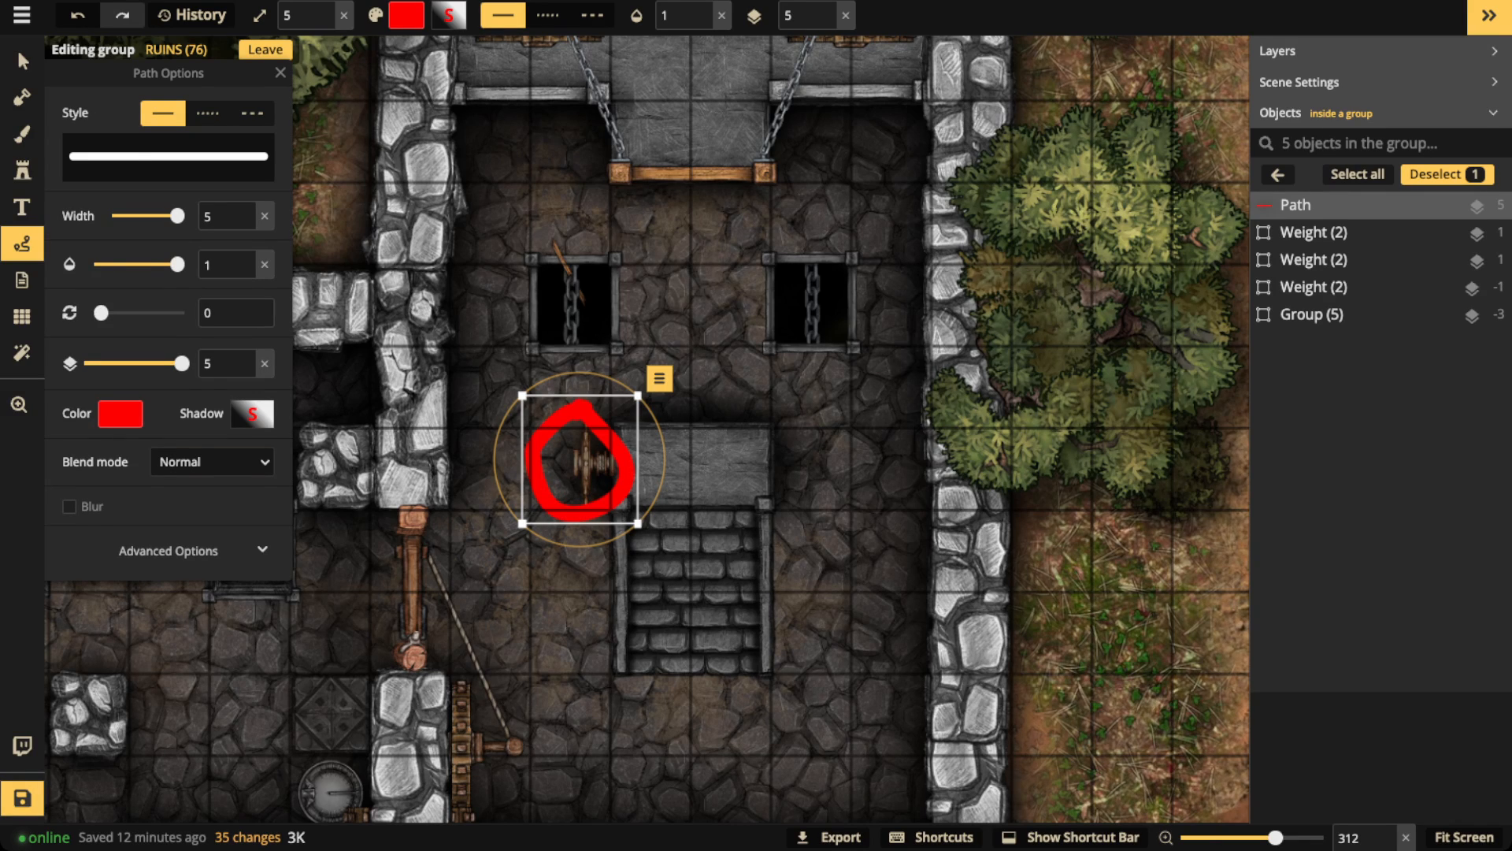
key(Delete)
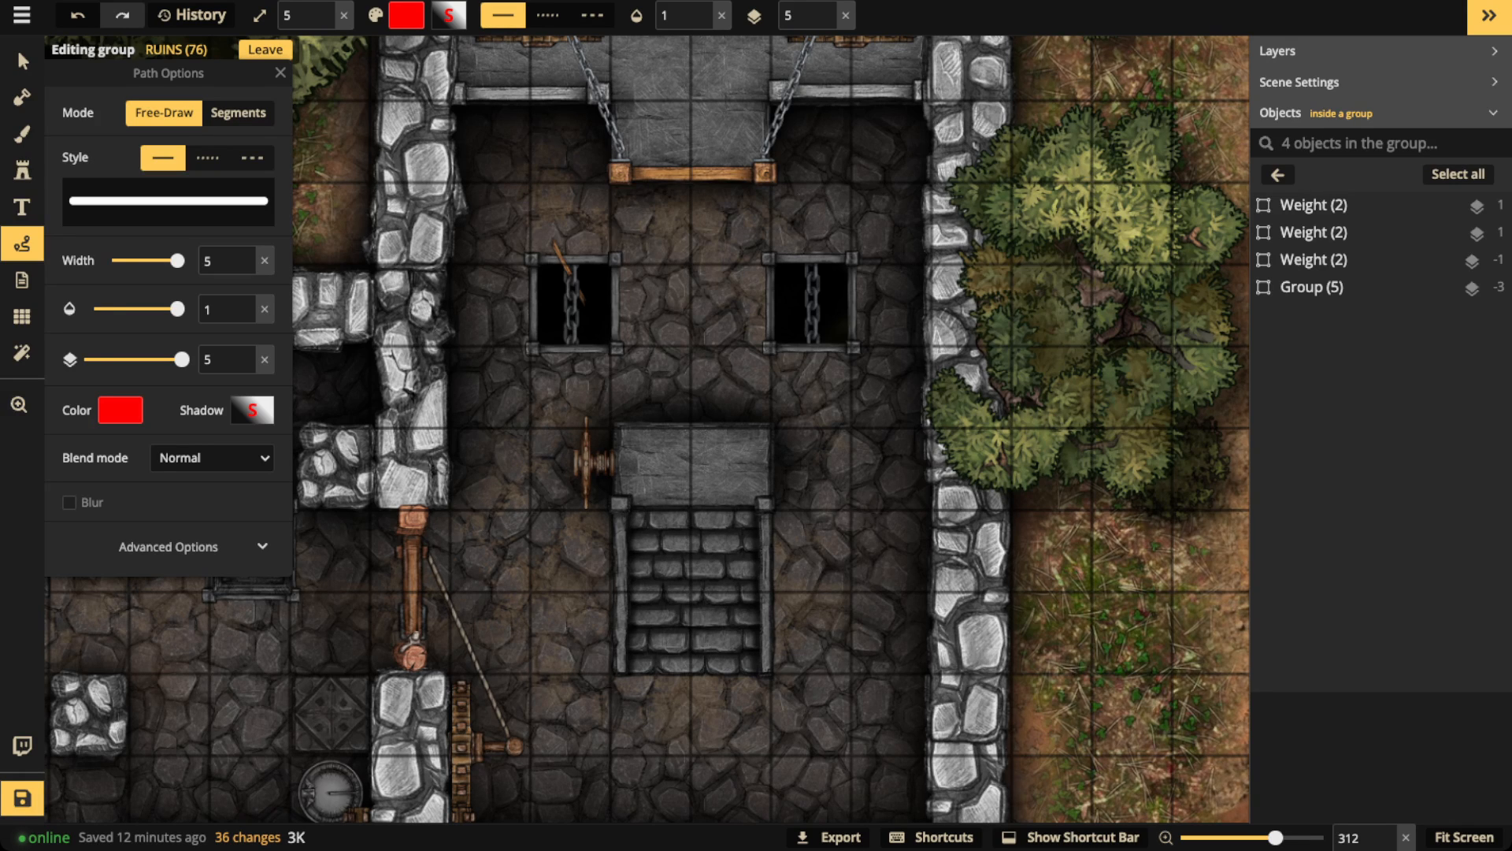
Step: Switch from path drawing to object selection and leave the RUINS group
click(281, 72)
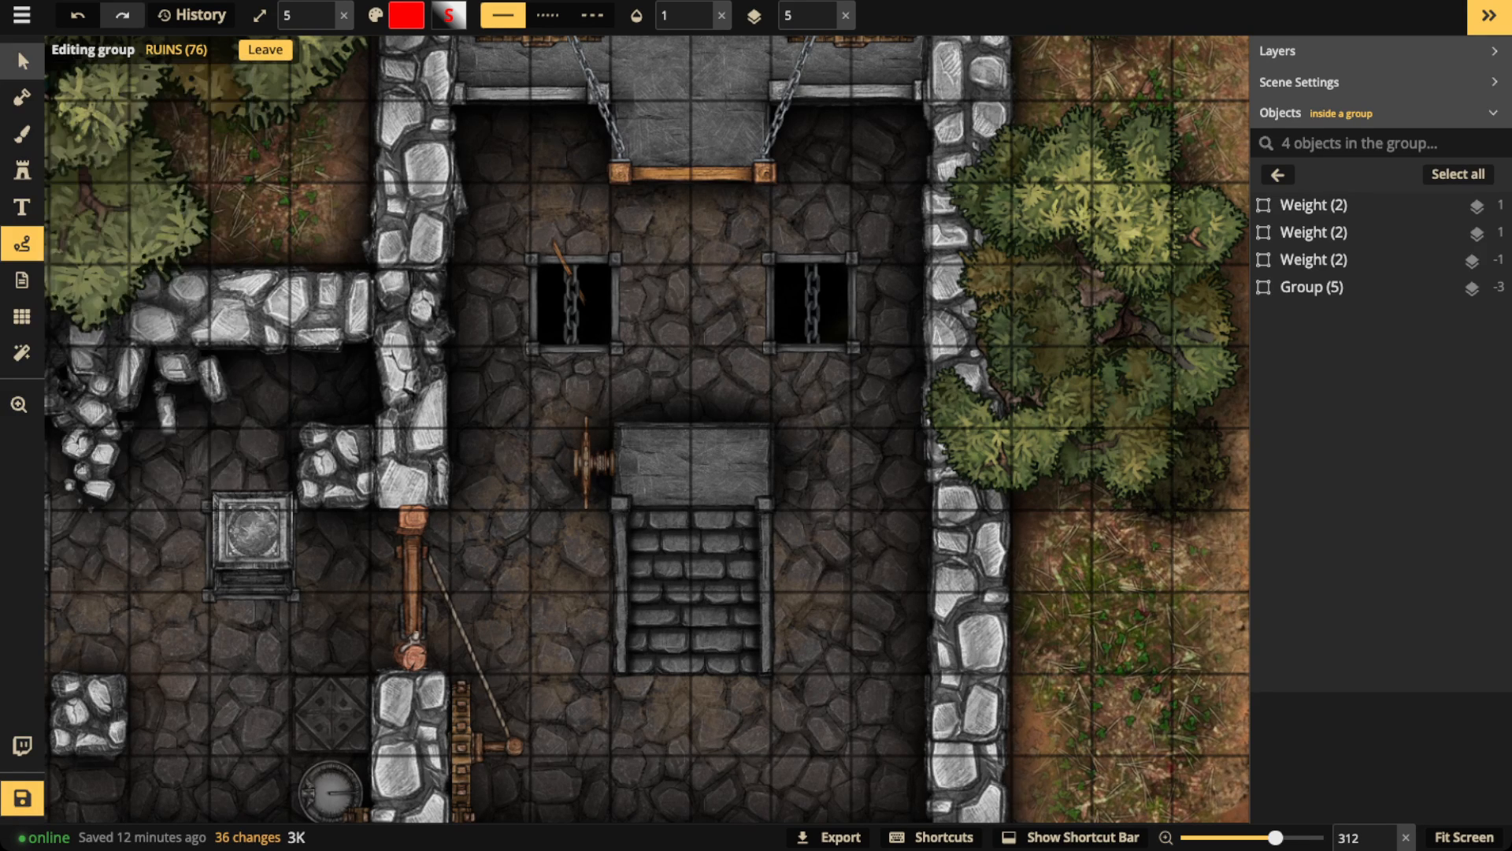
click(22, 61)
scroll(600, 447, down, 1)
scroll(600, 429, down, 3)
key(space)
drag(600, 429, 540, 398)
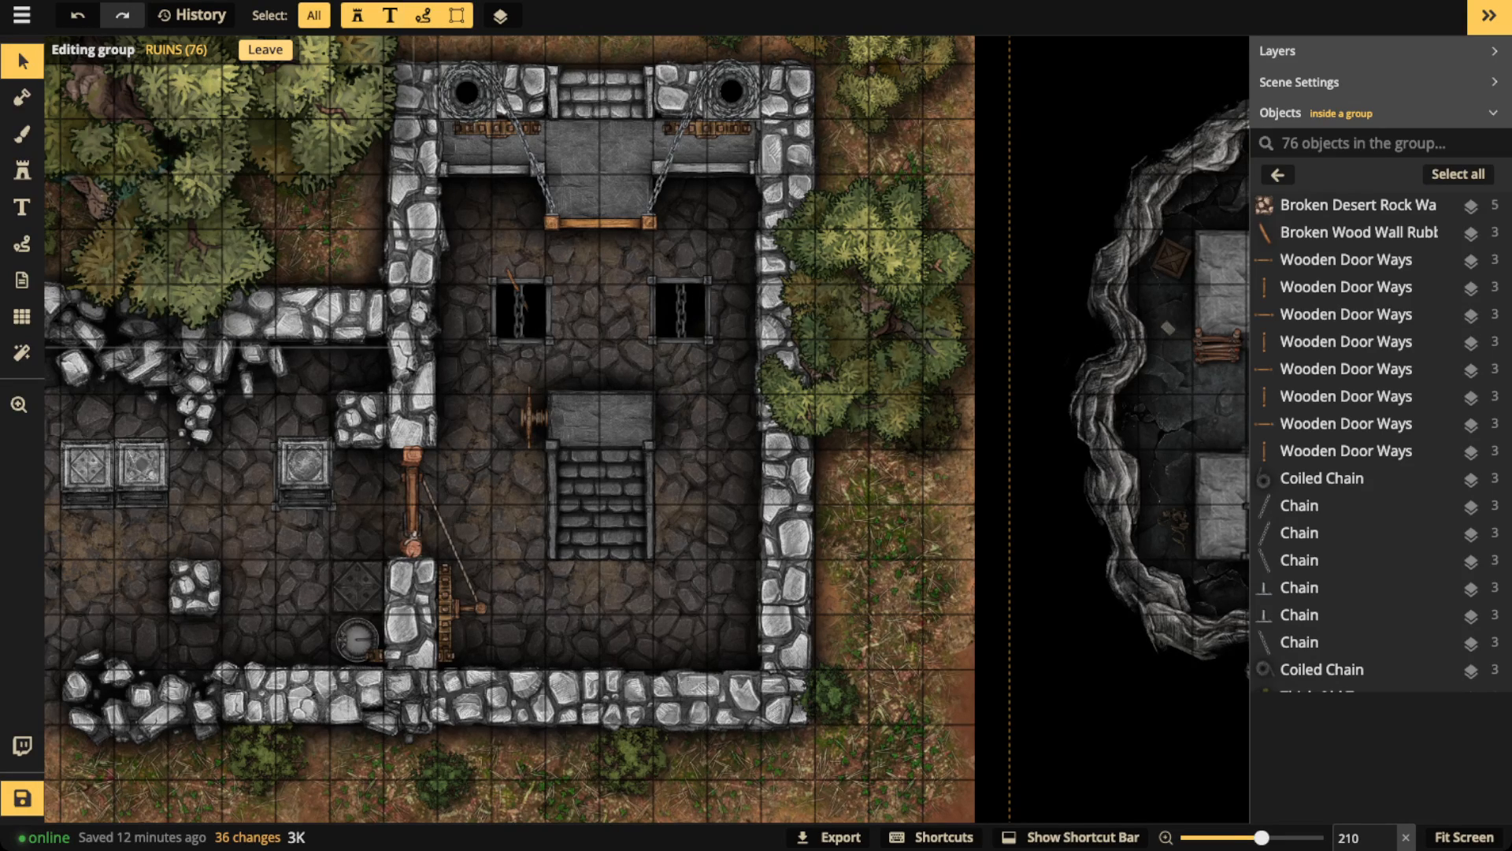
click(264, 50)
Step: Enter the CAVERN group and select the 1. MUSIC PUZZLE group inside it
drag(1071, 425, 255, 426)
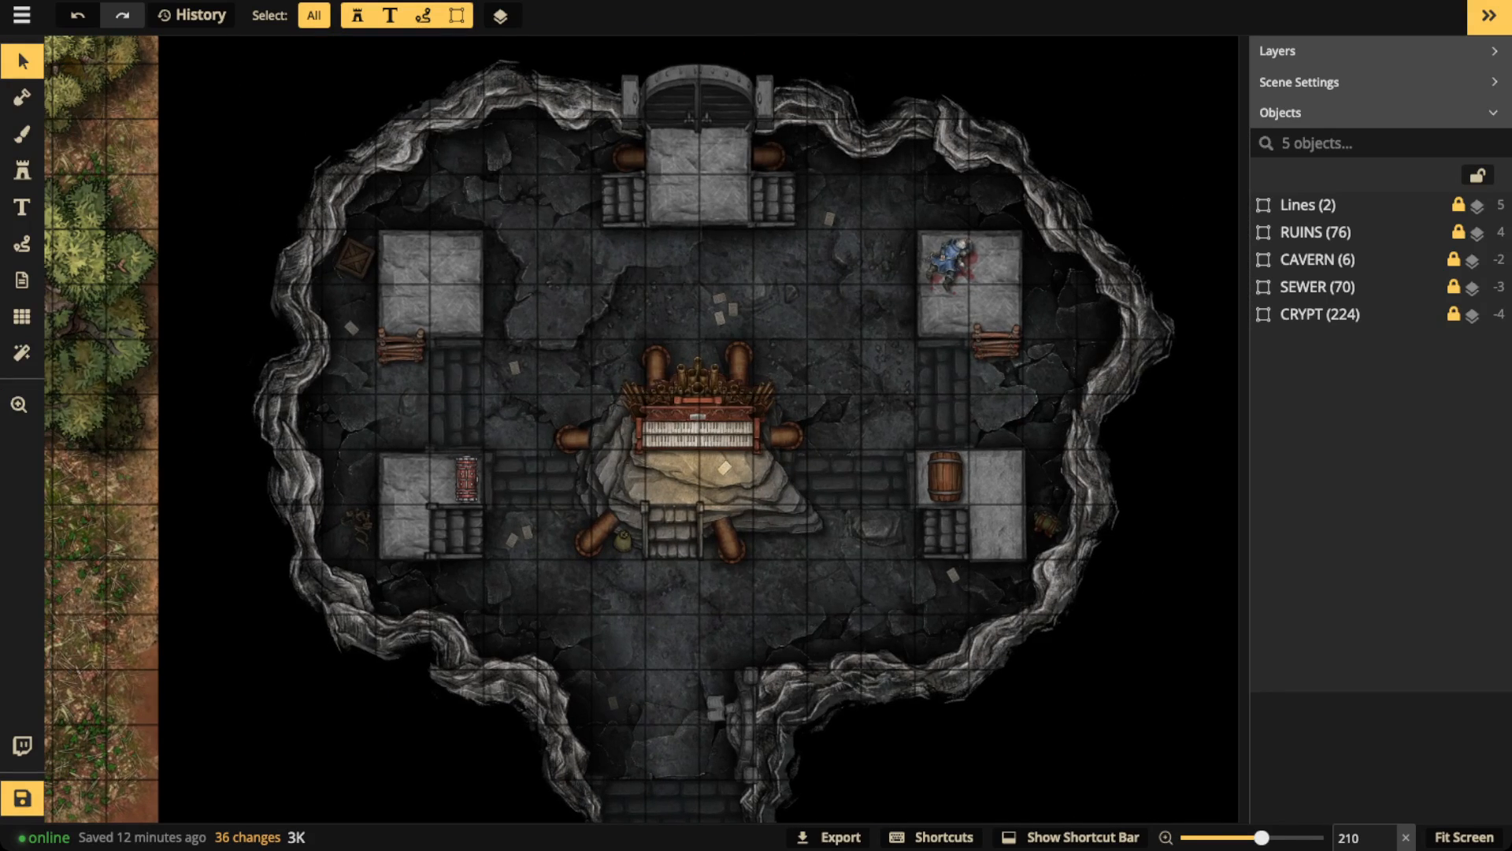
scroll(716, 346, down, 1)
scroll(716, 346, up, 2)
drag(716, 347, 680, 357)
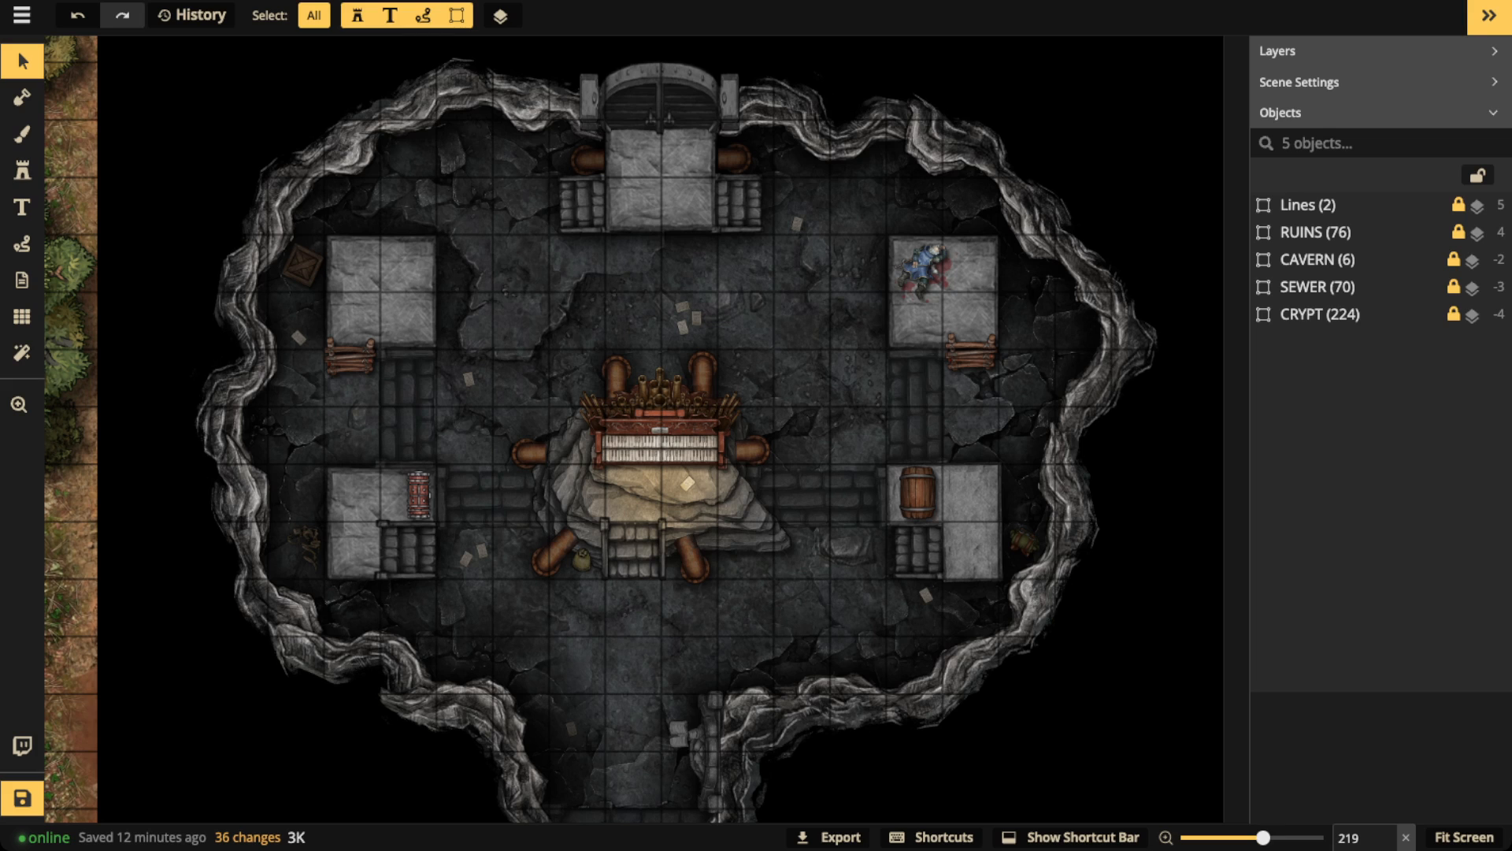
click(1437, 259)
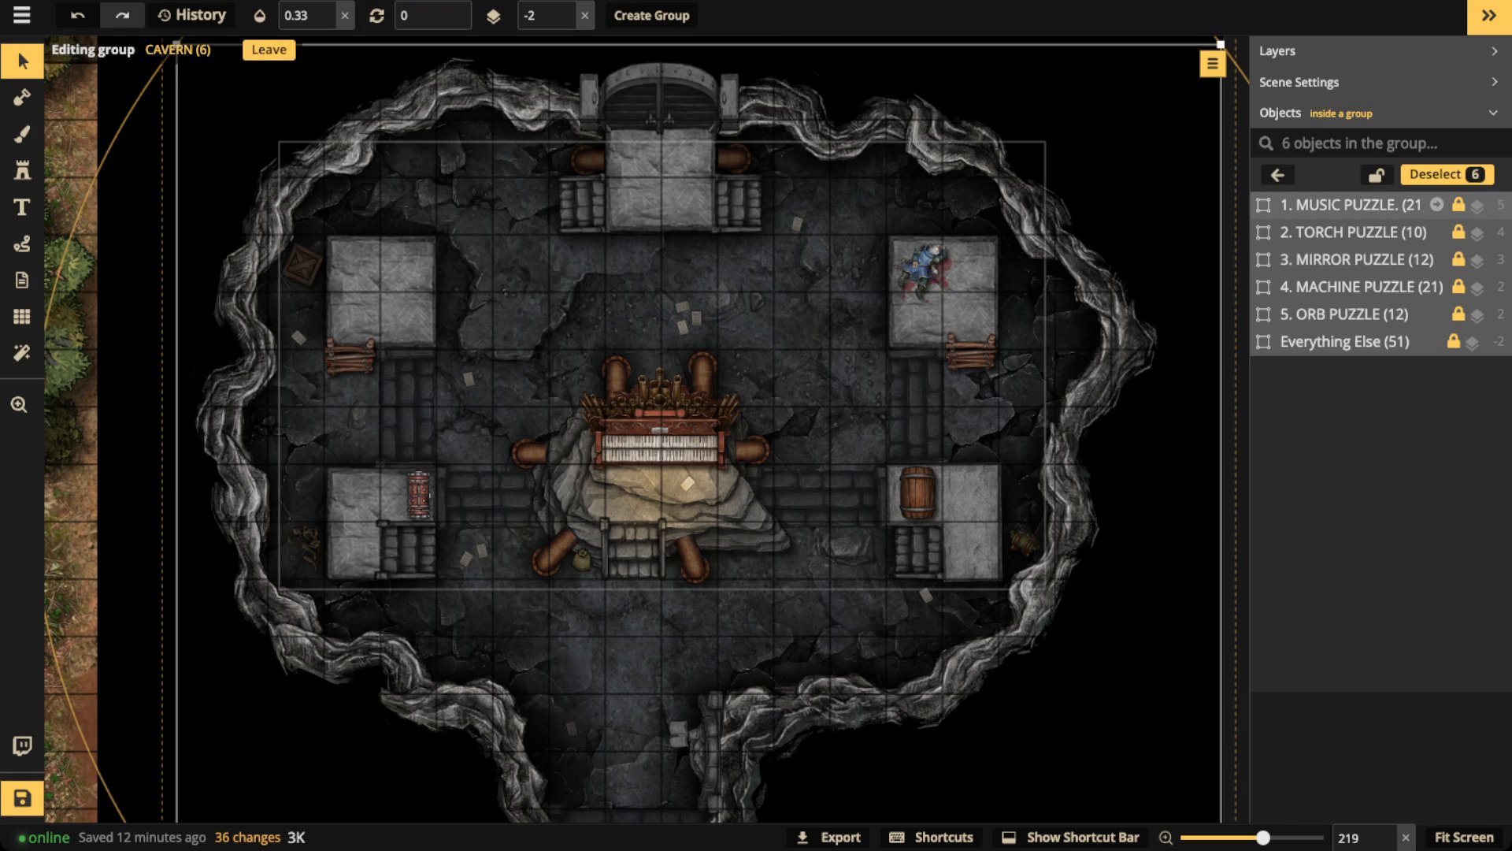
click(1350, 205)
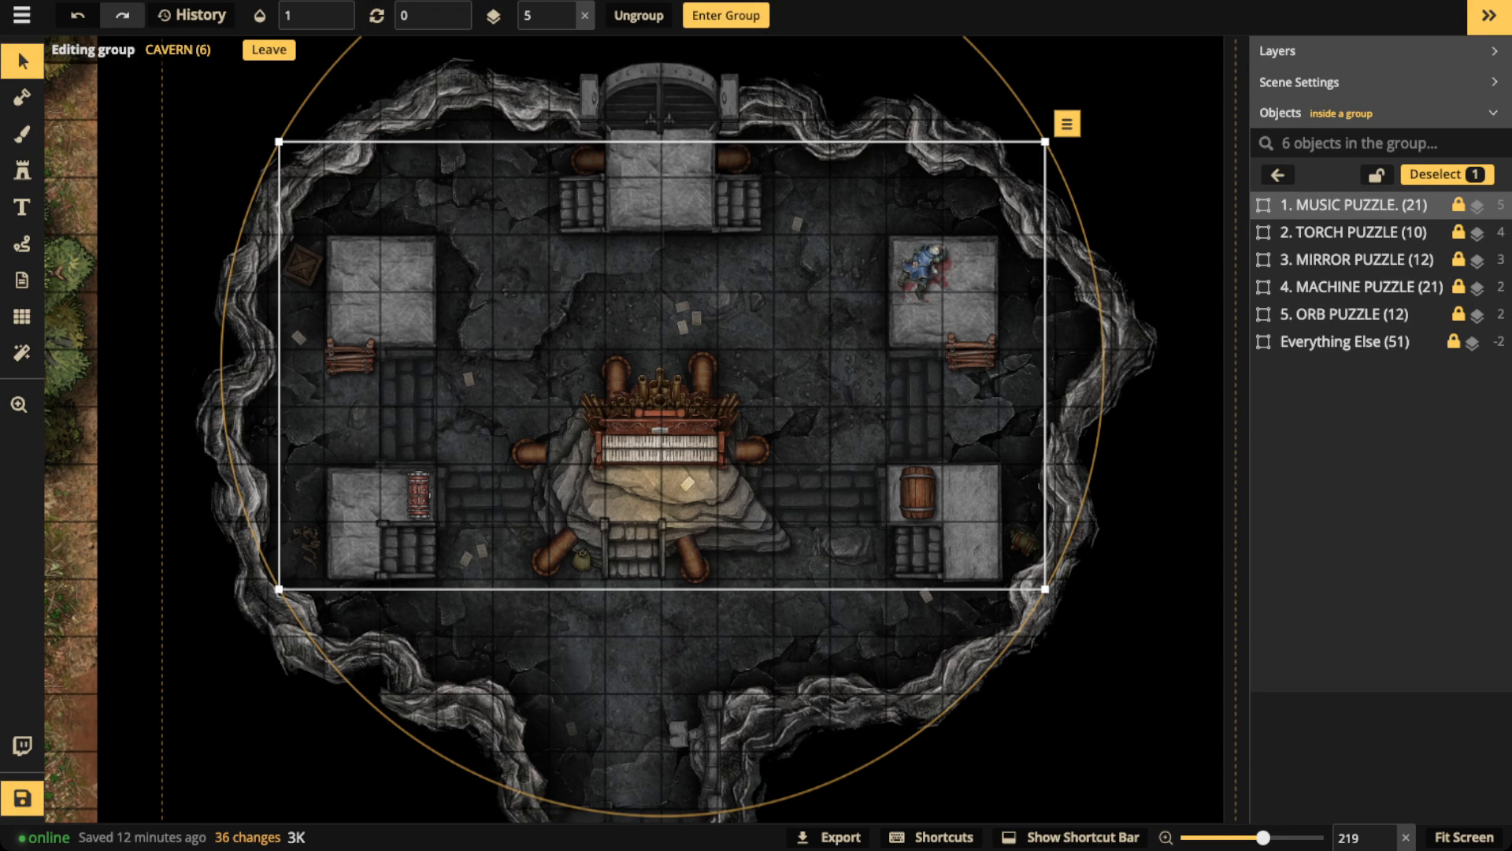
Step: Circle the organ in the middle of the cavern with a red free-draw path, and delete the path
click(22, 243)
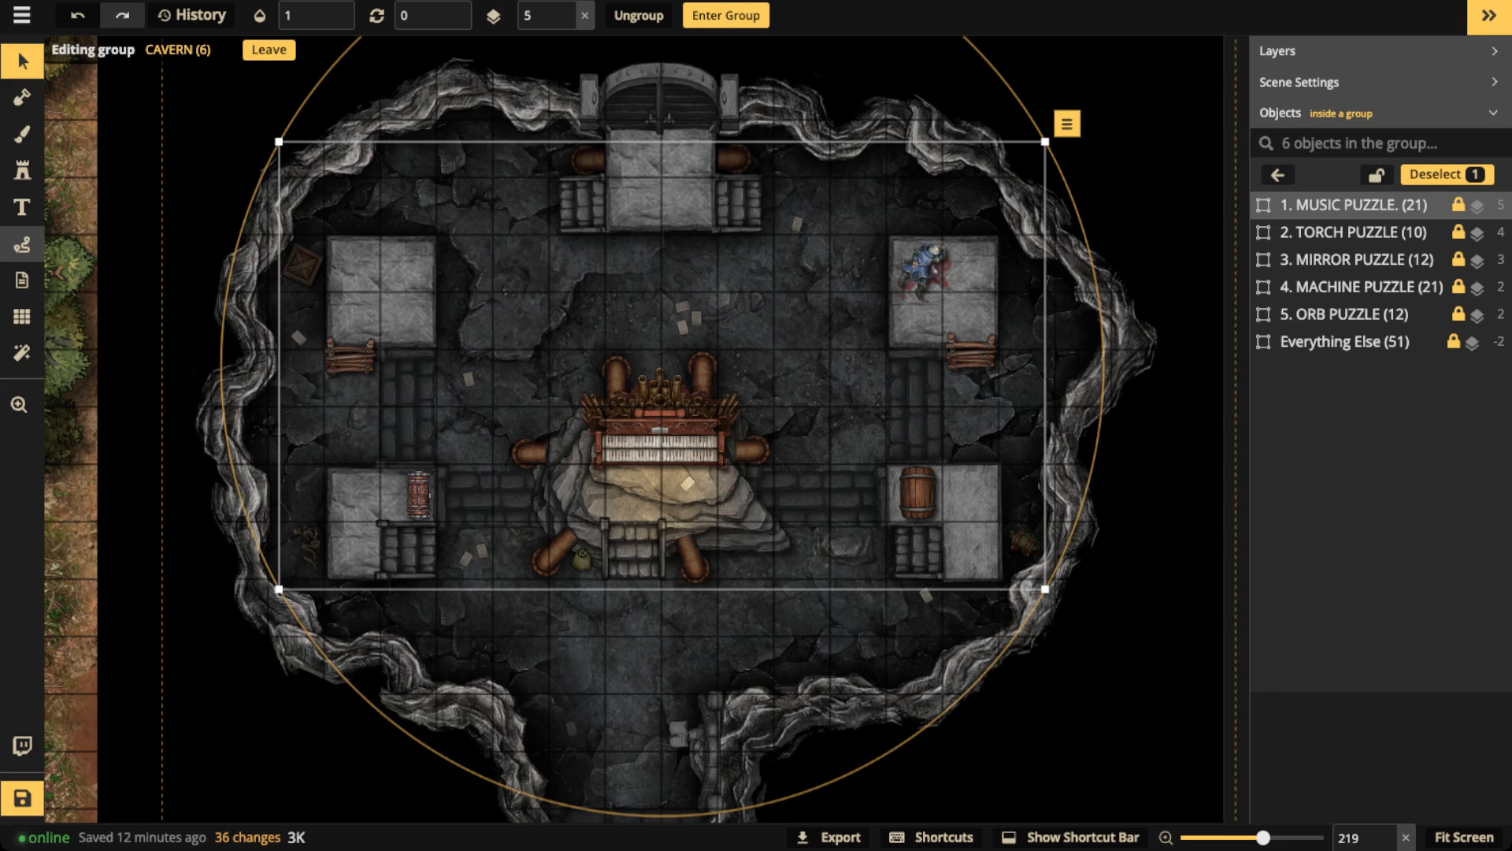
scroll(493, 378, down, 1)
drag(607, 425, 658, 378)
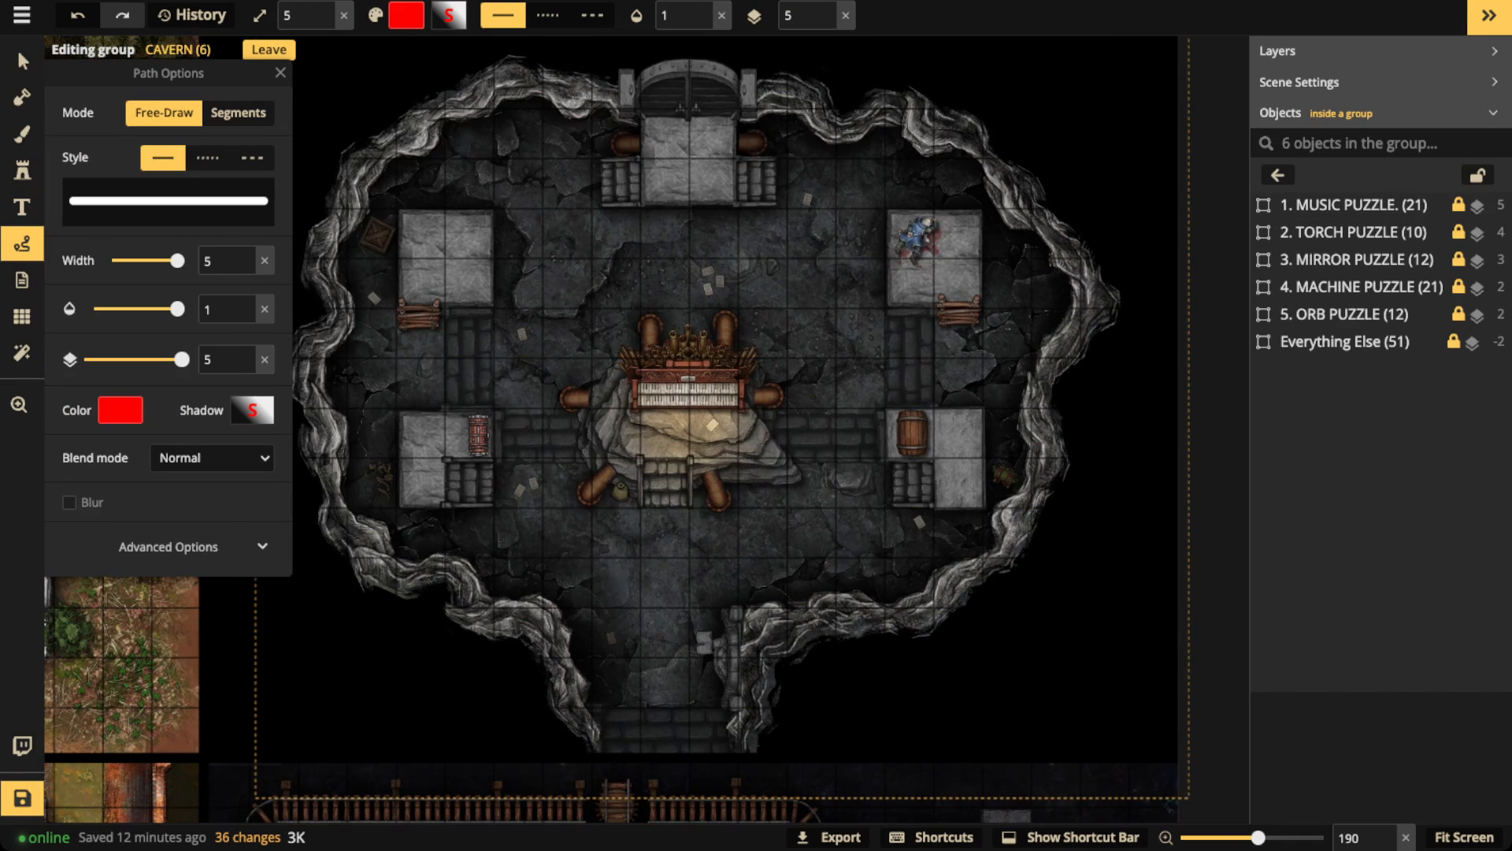
scroll(658, 378, up, 1)
scroll(667, 380, up, 5)
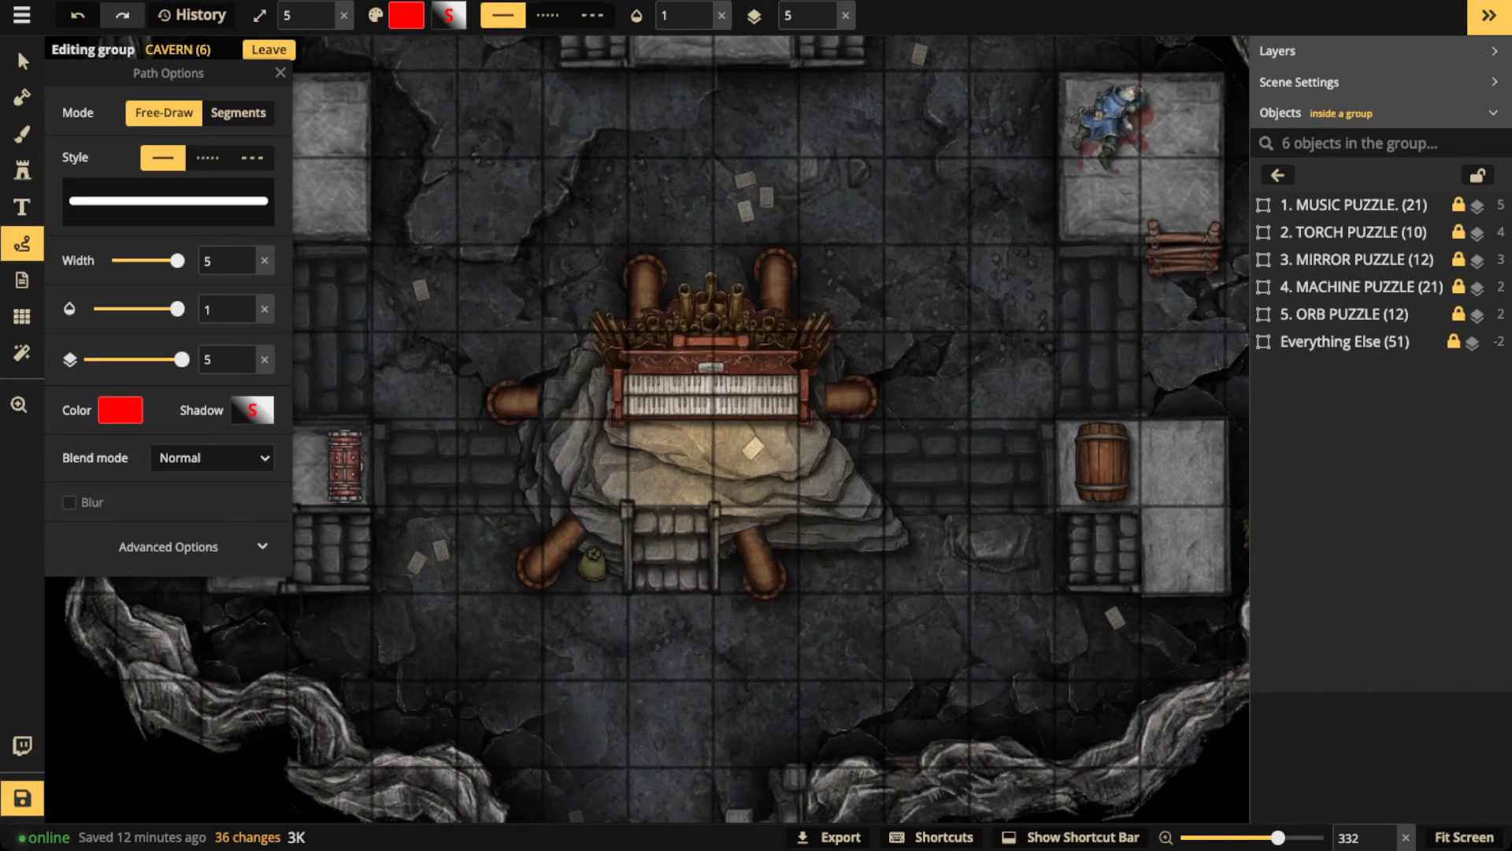
scroll(695, 362, down, 1)
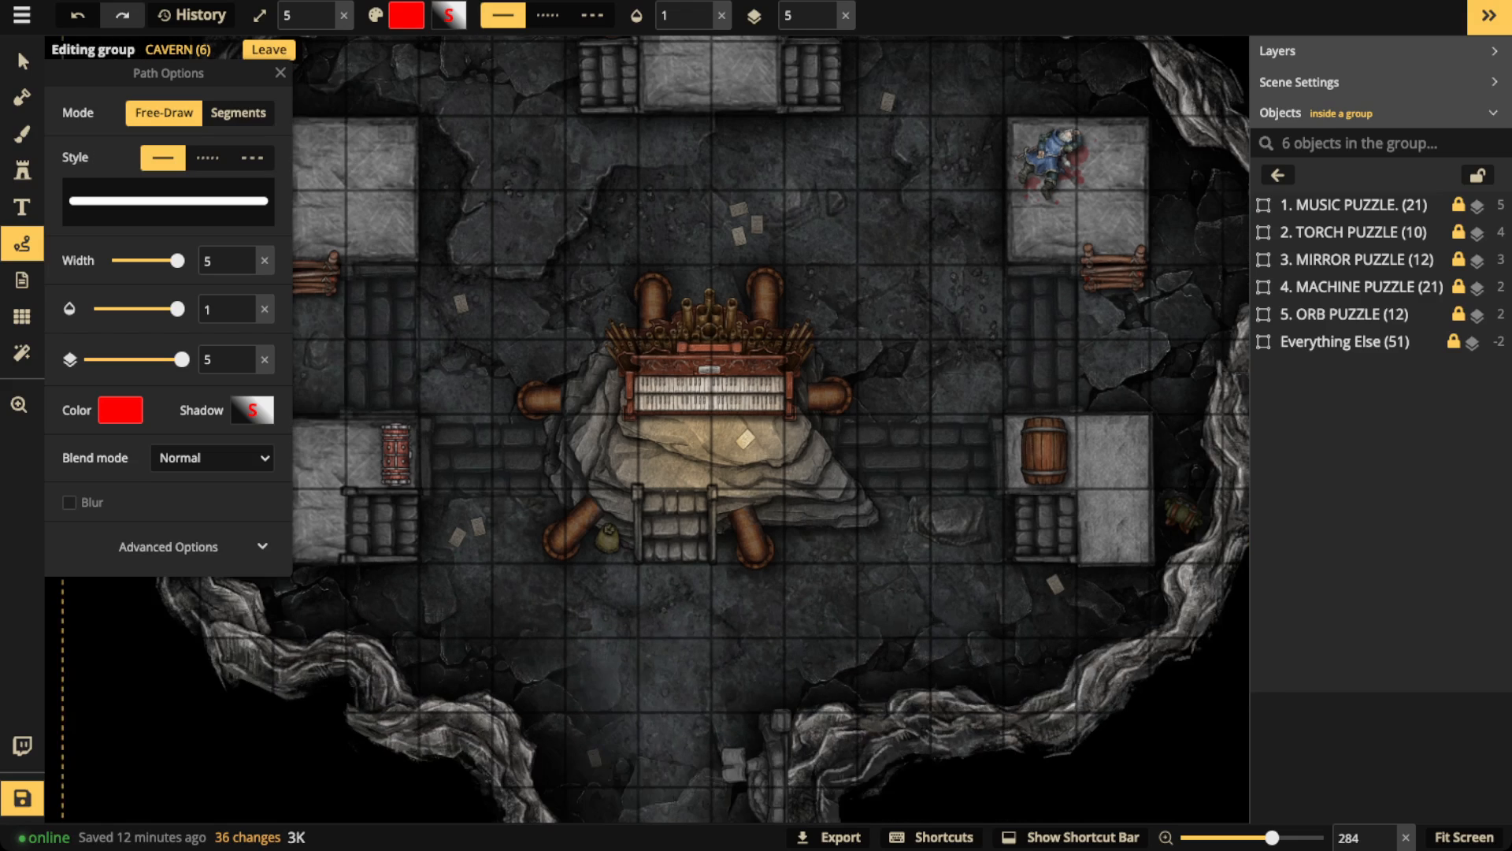
mouse_move(714, 300)
mouse_down()
mouse_move(561, 385)
mouse_move(662, 429)
mouse_move(831, 361)
mouse_move(709, 298)
mouse_up()
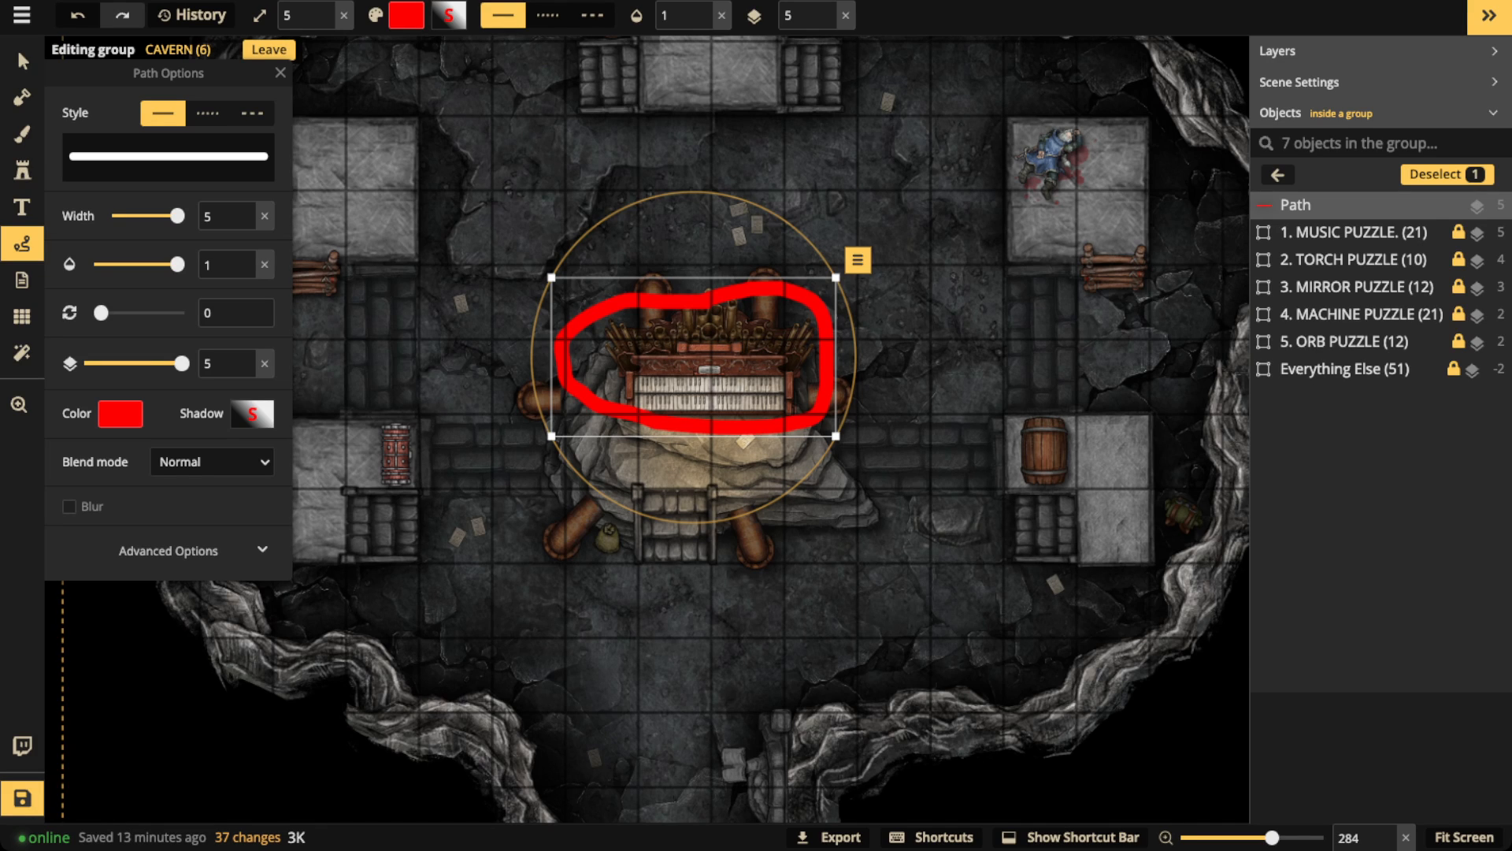
key(Delete)
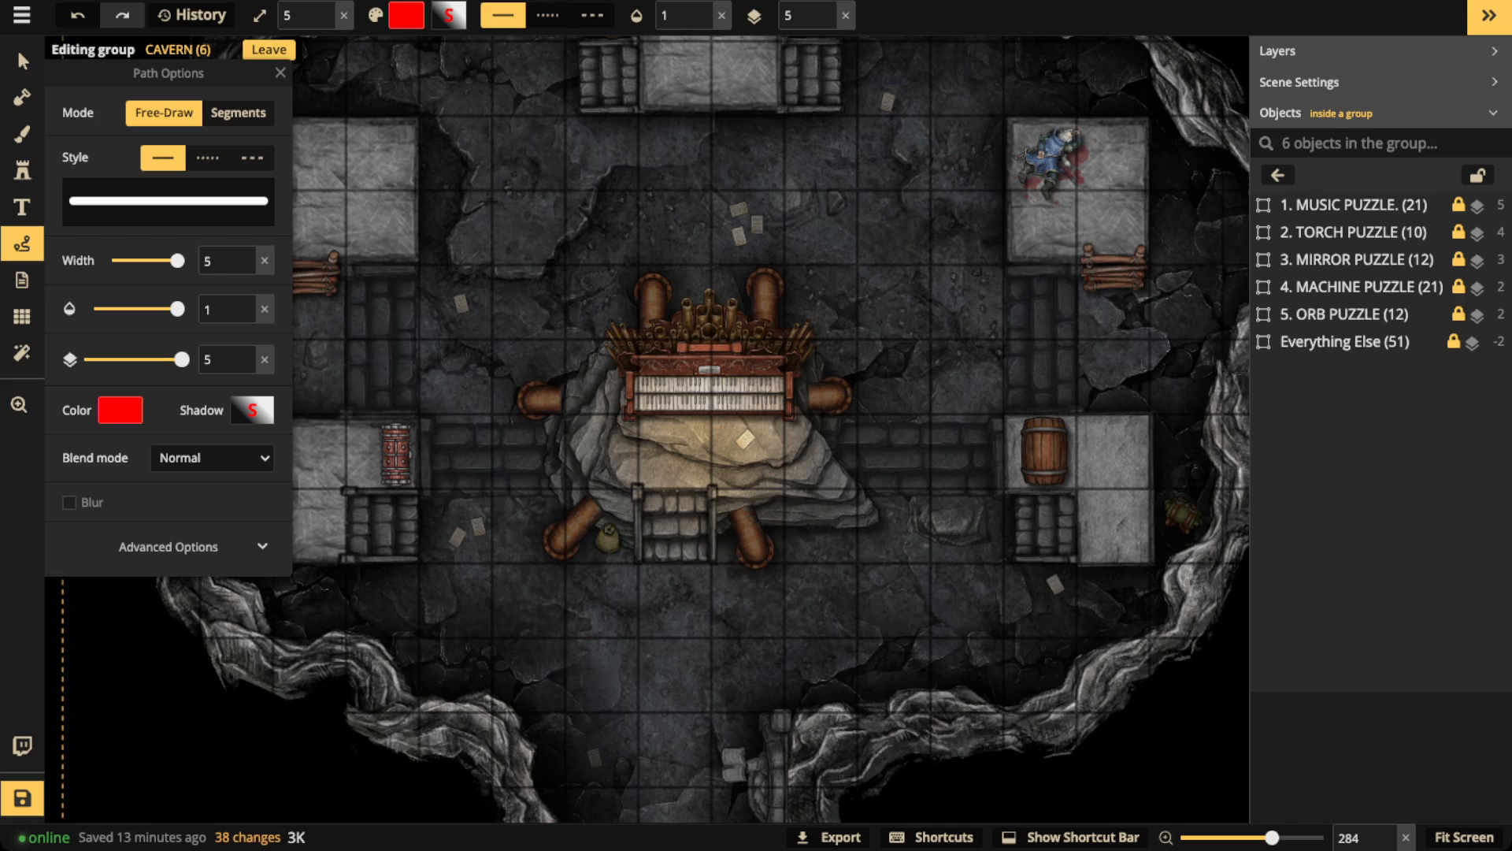
Step: Circle the pipe west of the cavern's northern door and the northwestern pipe behind the organ with red free-draw paths, deleting each path
key(space)
drag(708, 315, 660, 721)
scroll(660, 364, up, 1)
scroll(660, 364, down, 1)
key(space)
drag(660, 364, 657, 237)
key(space)
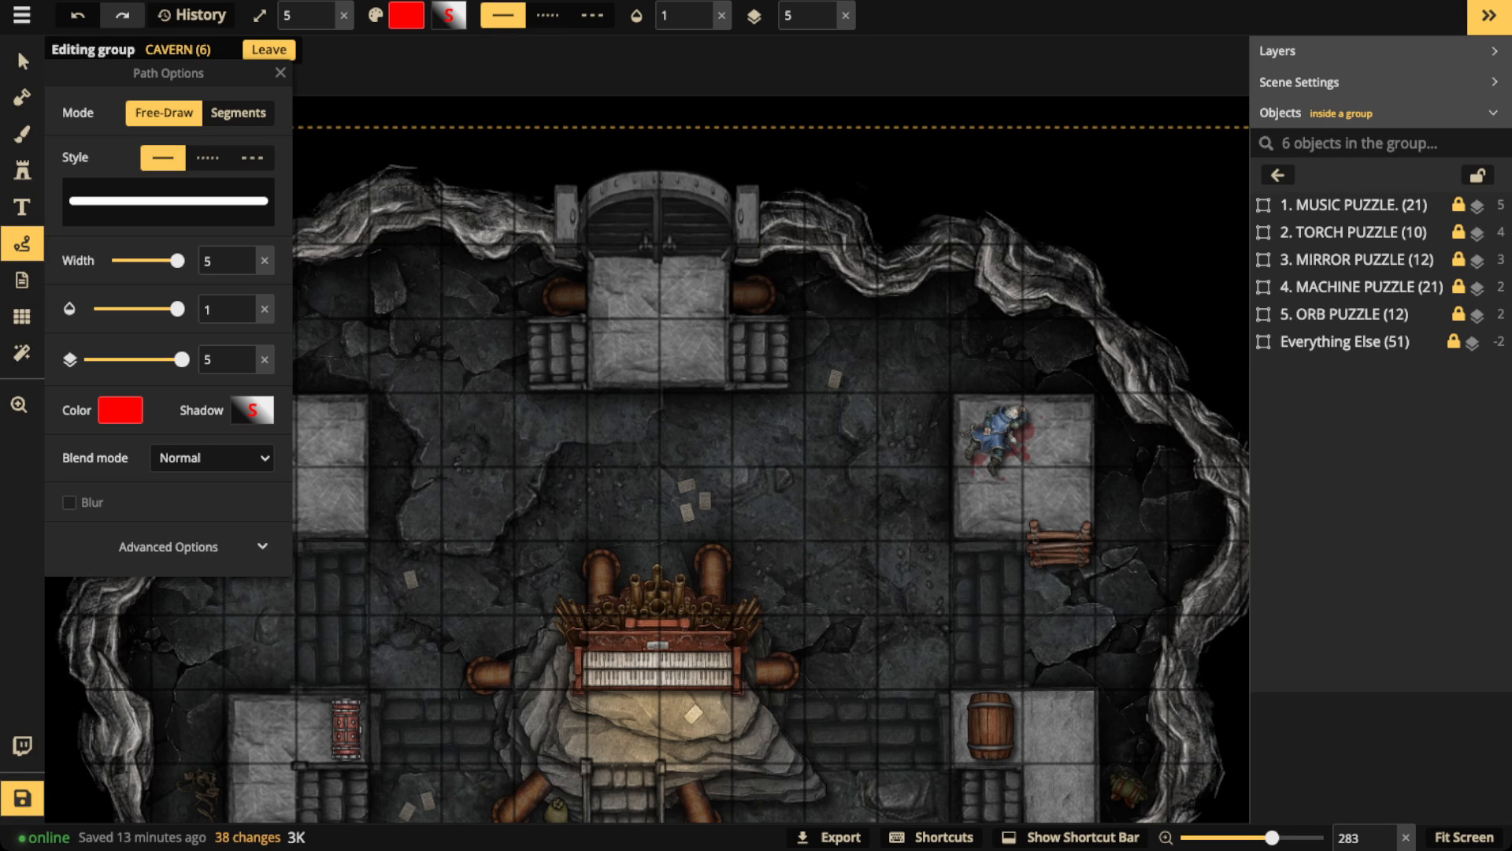
mouse_move(567, 258)
mouse_down()
mouse_move(525, 307)
mouse_move(577, 265)
mouse_move(563, 267)
mouse_up()
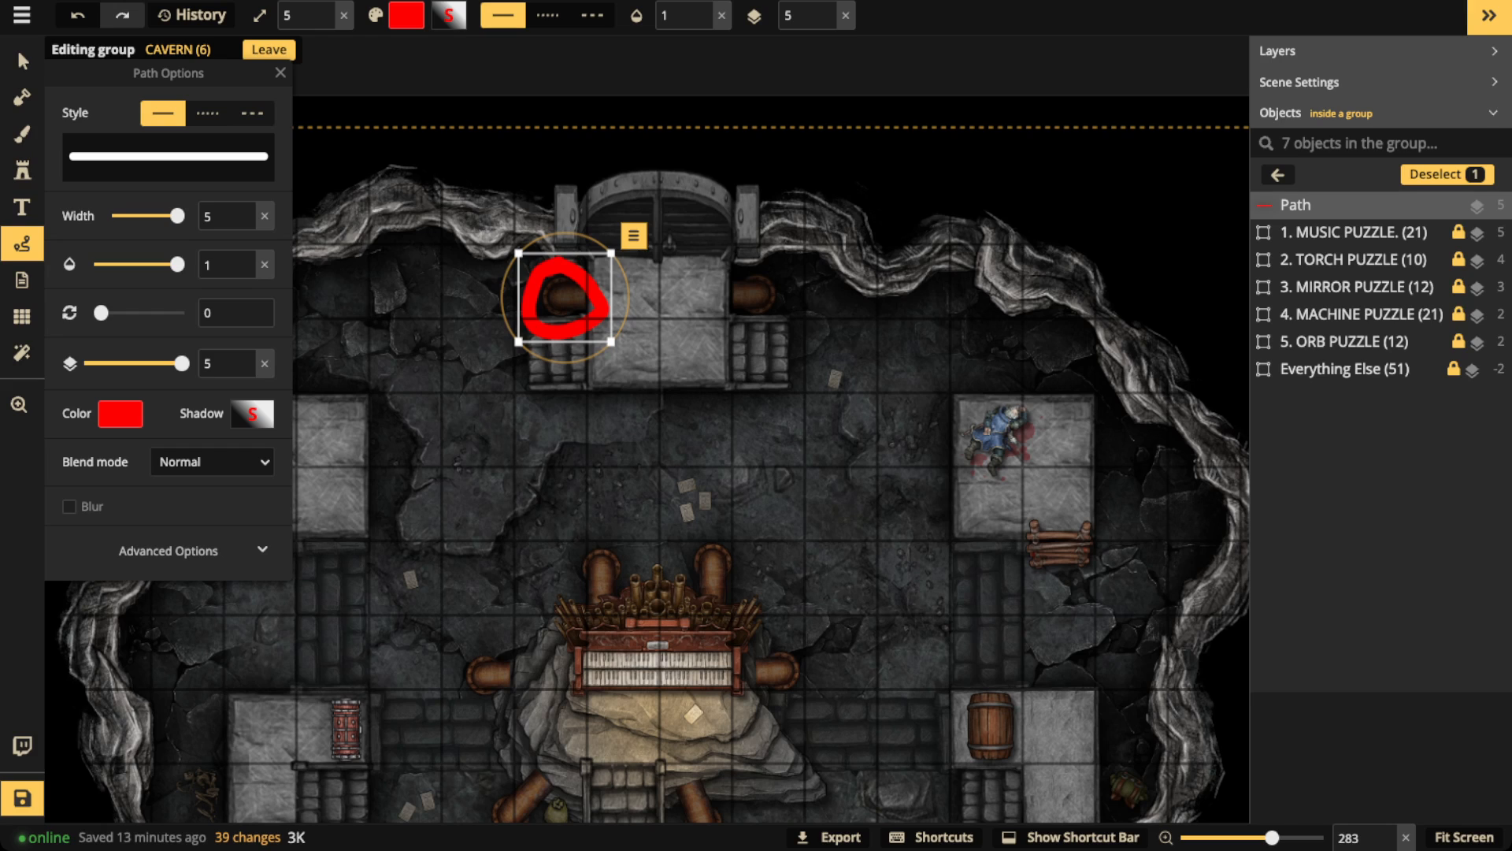
key(Delete)
mouse_move(581, 561)
mouse_down()
mouse_move(653, 584)
mouse_move(581, 556)
mouse_up()
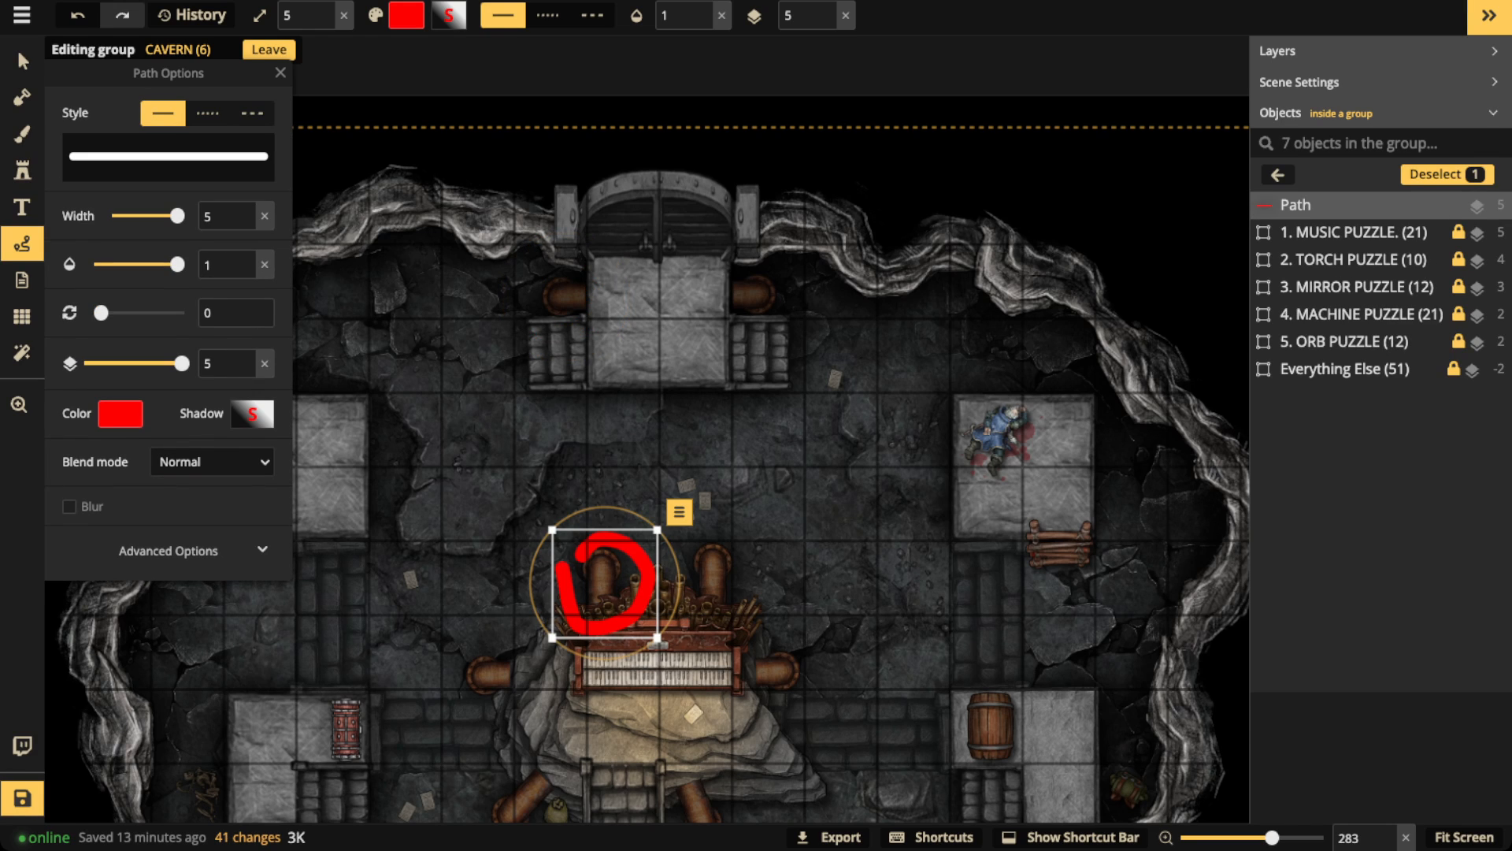
key(Delete)
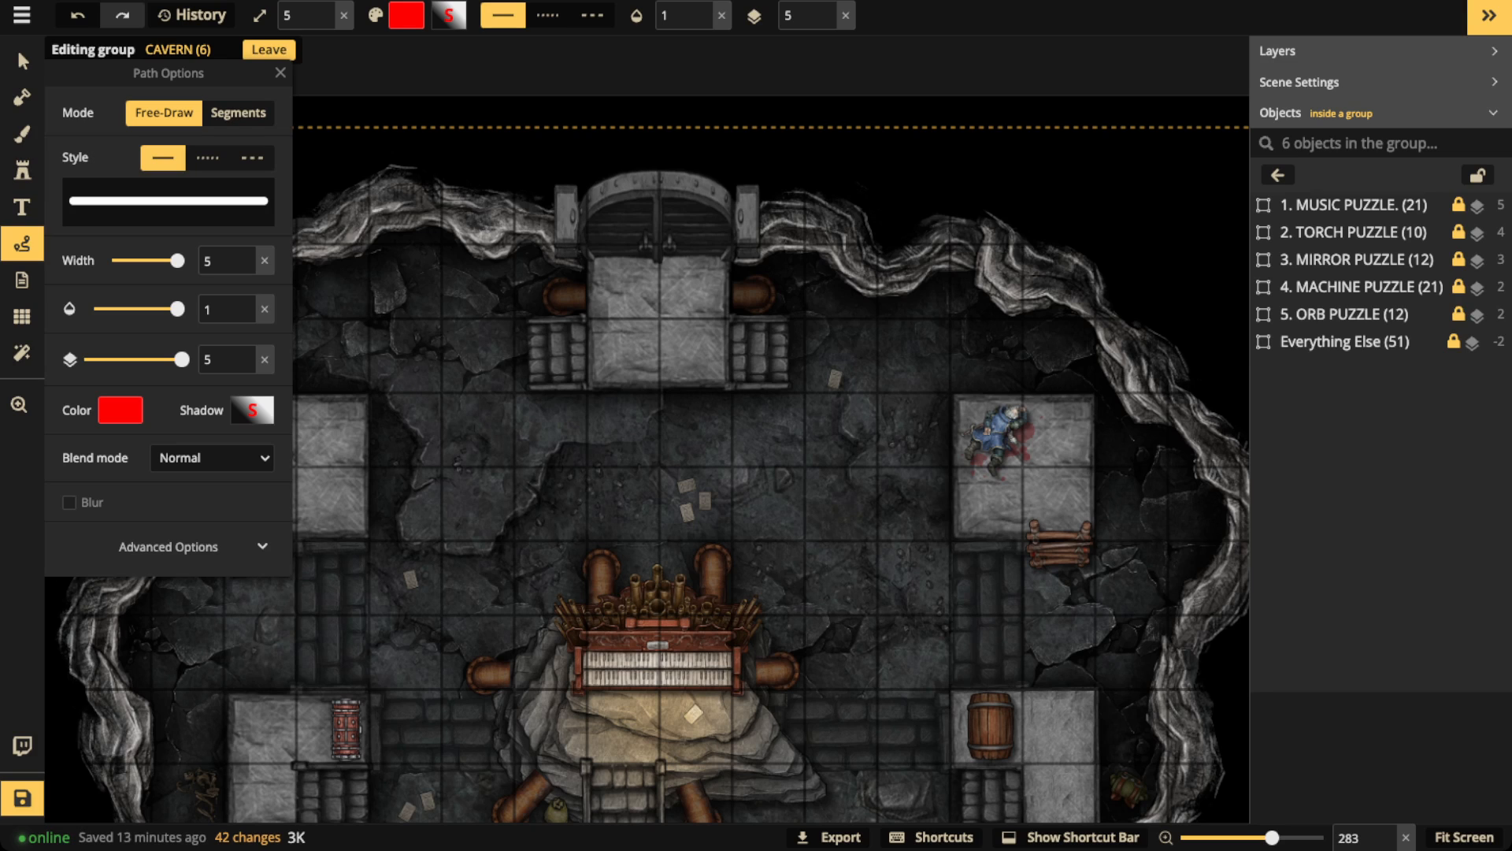
Step: Circle the small stone blocks at the cavern's southern entrance twice with a red free-draw path, deleting the path each time
key(space)
drag(648, 619, 654, 239)
mouse_move(684, 603)
mouse_down()
mouse_move(669, 703)
mouse_move(729, 638)
mouse_move(665, 610)
mouse_up()
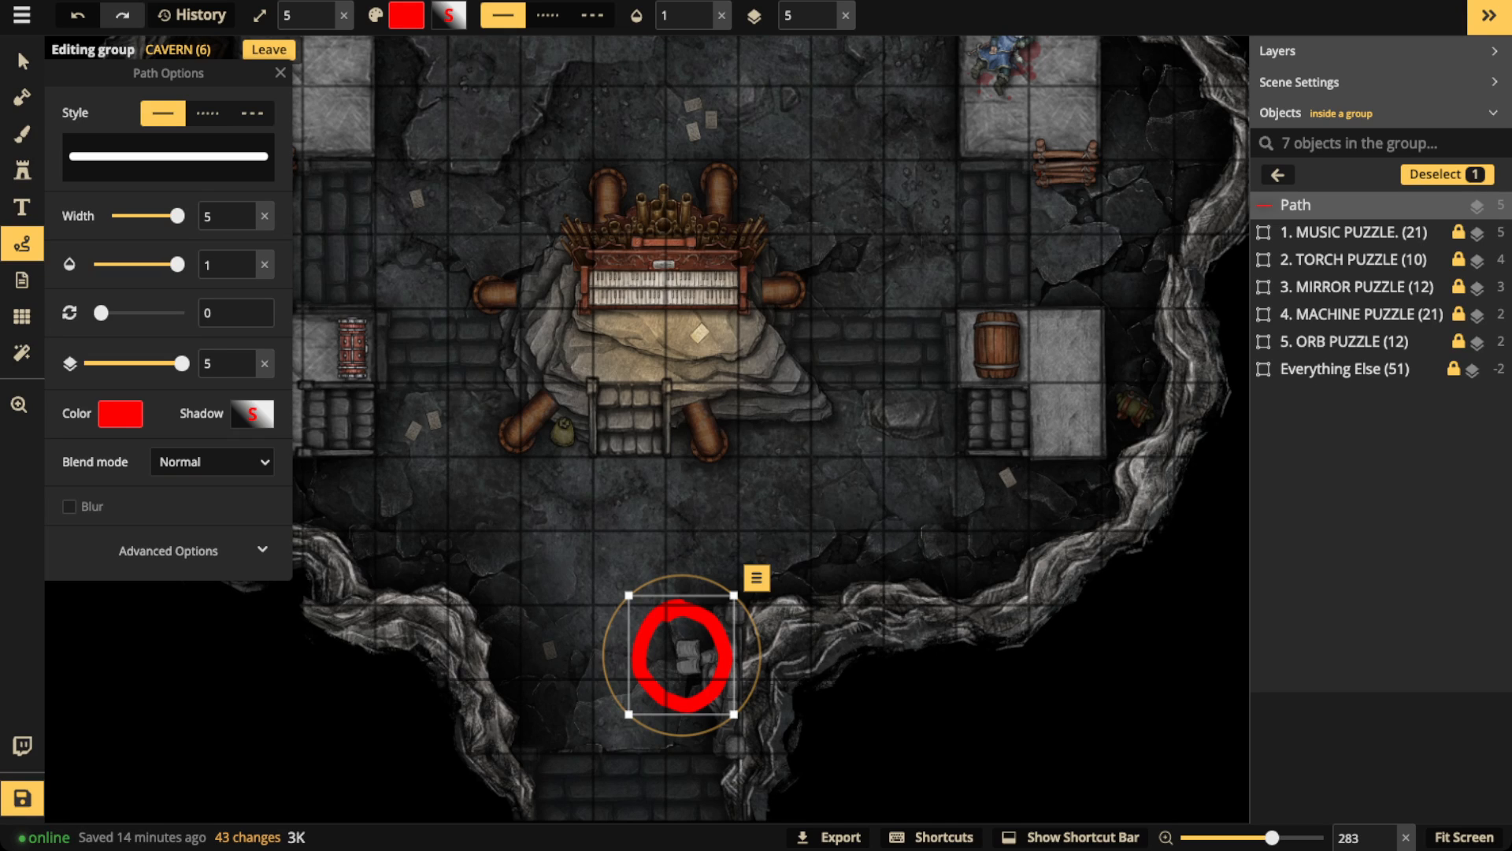
key(Delete)
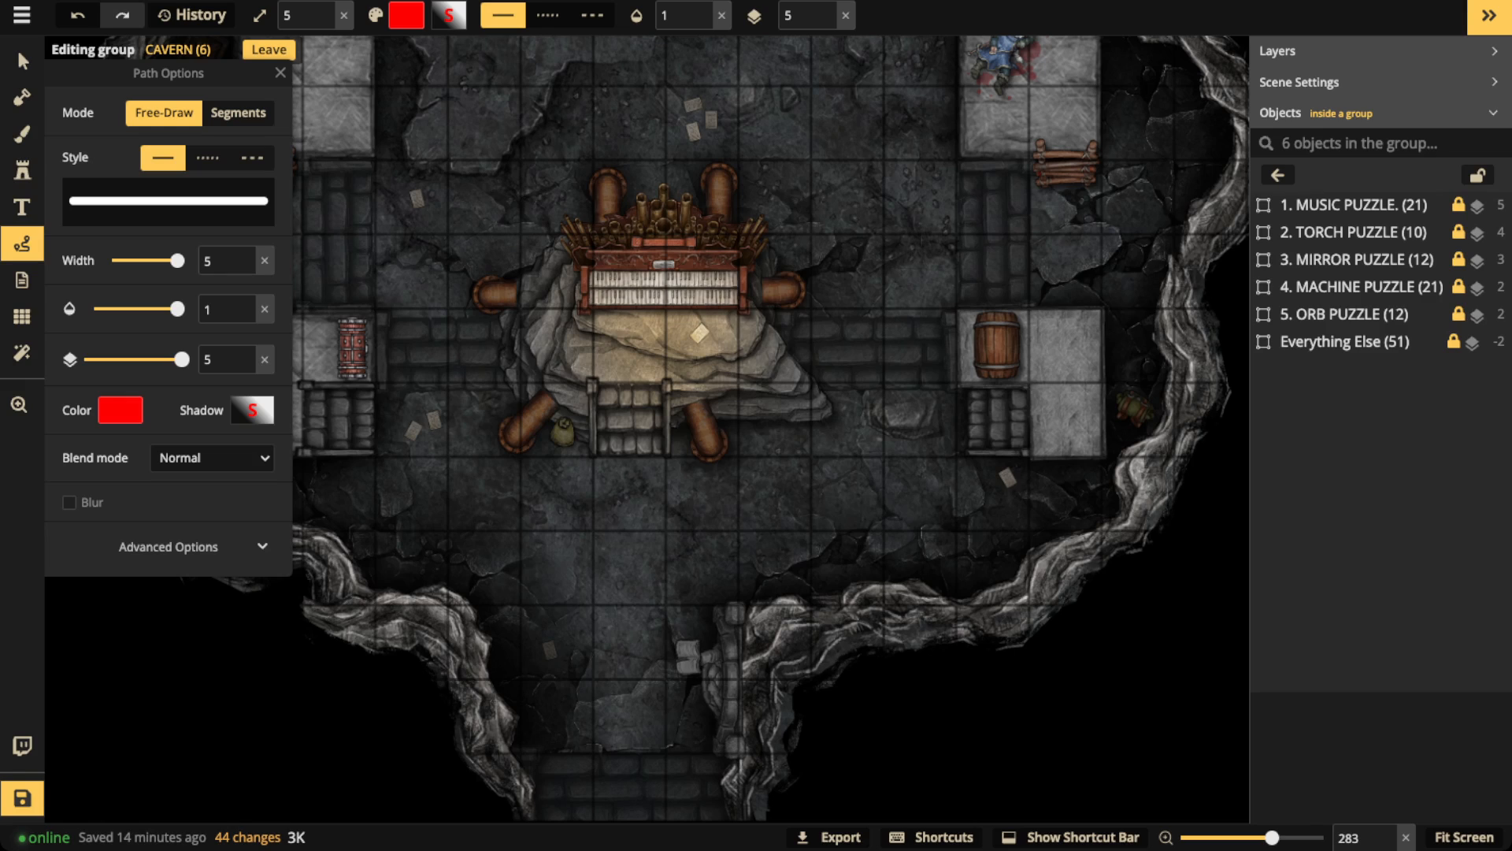
mouse_move(718, 603)
mouse_down()
mouse_move(651, 627)
mouse_move(744, 644)
mouse_move(726, 605)
mouse_up()
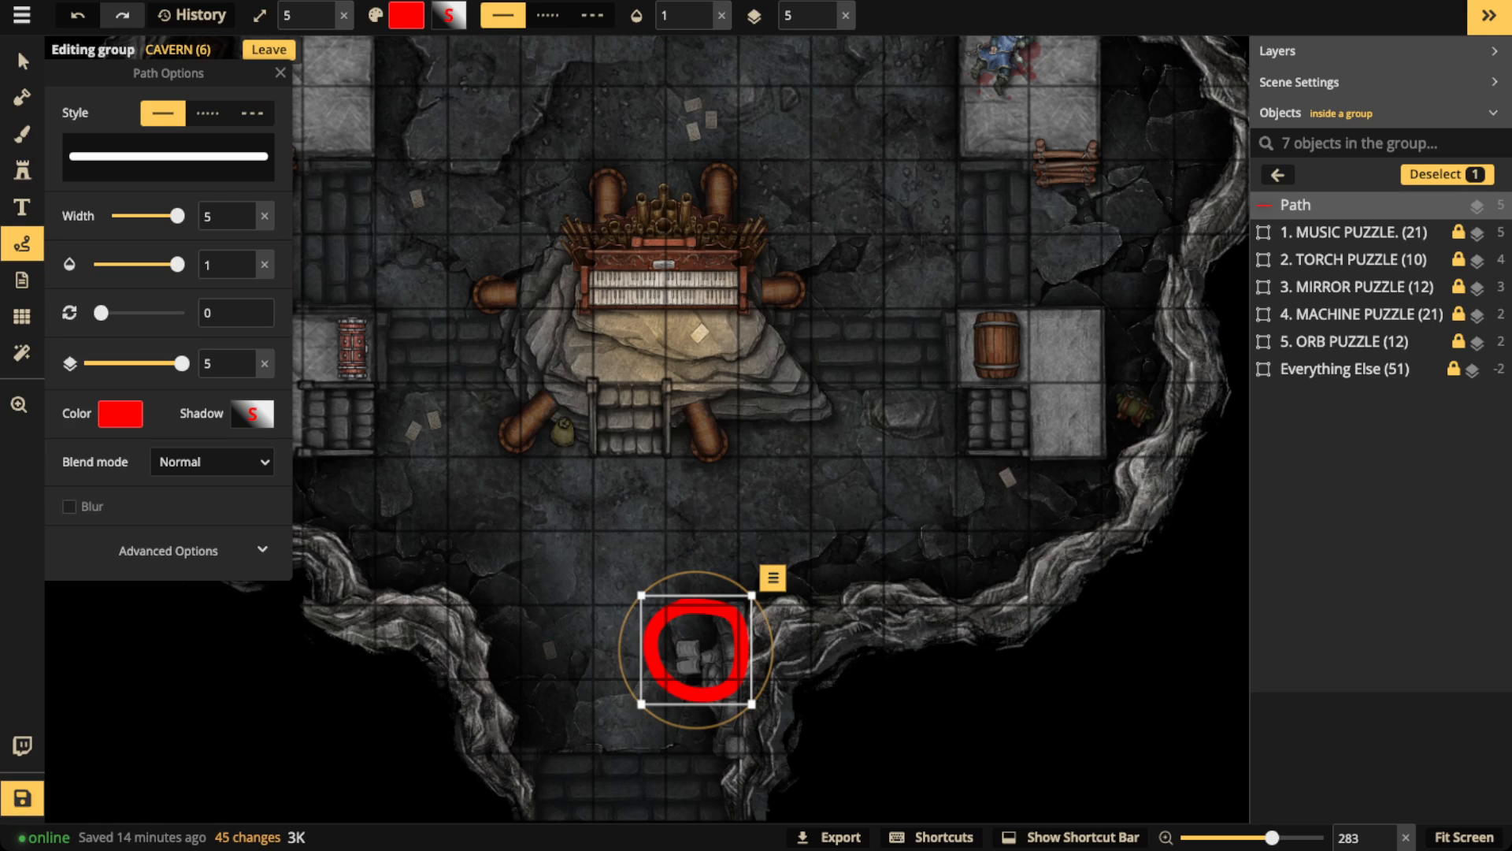
key(Delete)
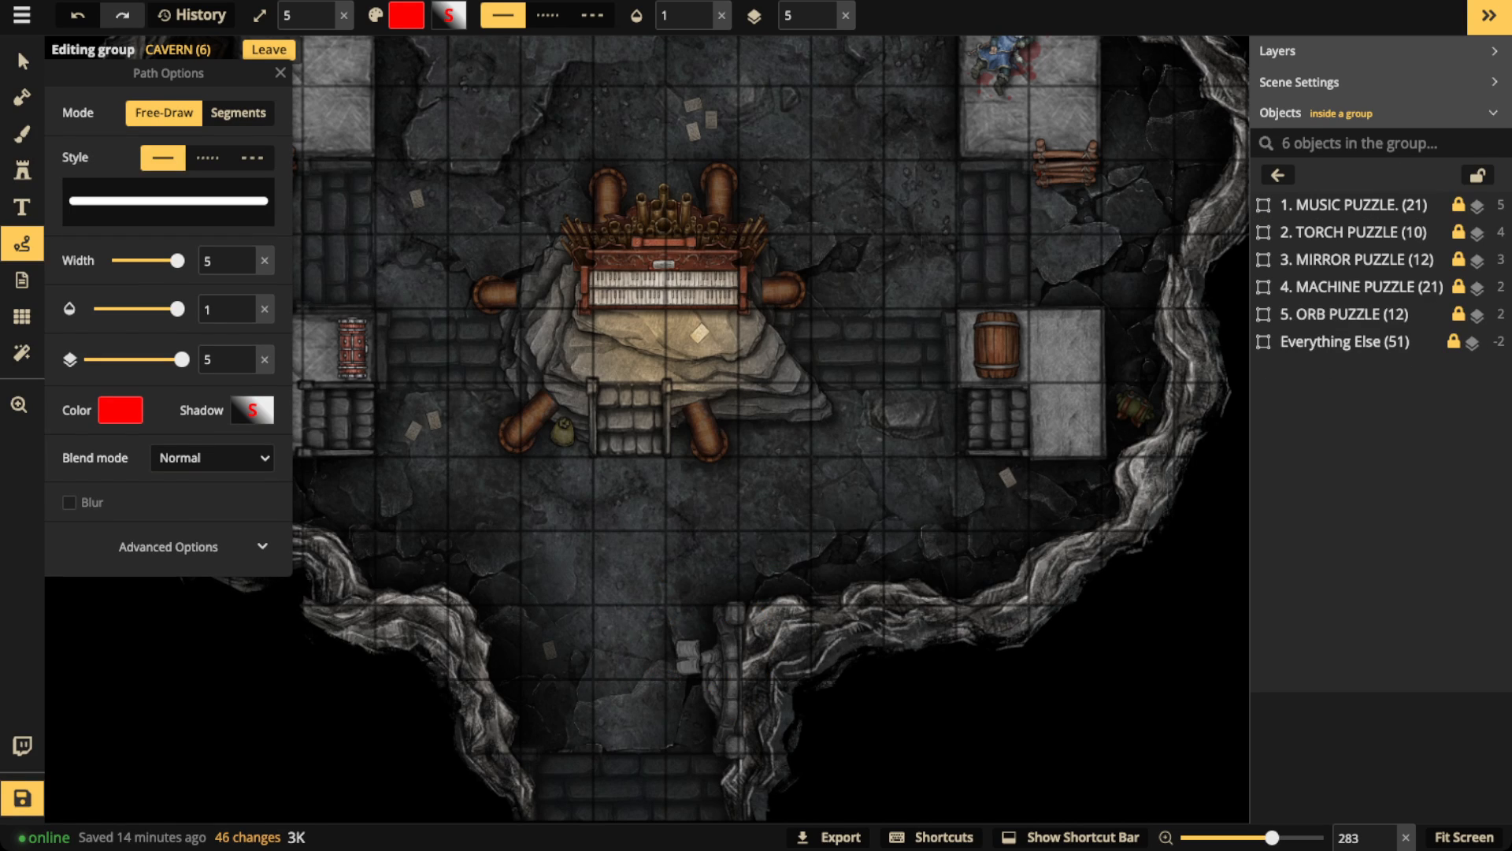
Step: Draw a red free-draw arrow from the southern entrance up to the organ and another path west of the organ, deleting each
mouse_move(630, 627)
mouse_down()
mouse_move(630, 354)
mouse_move(608, 350)
mouse_move(623, 324)
mouse_move(645, 350)
mouse_up()
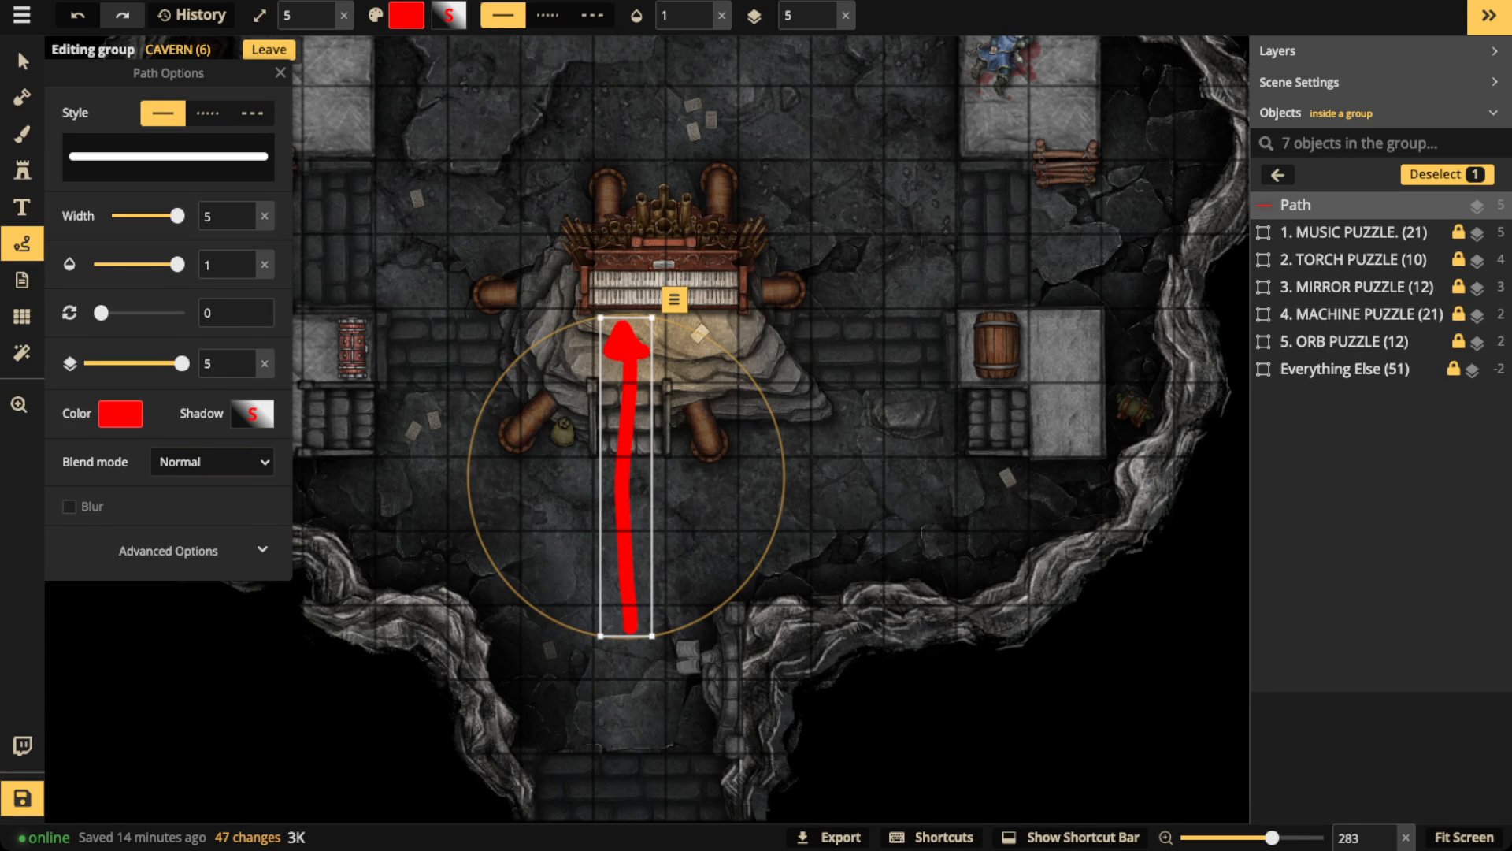
key(Delete)
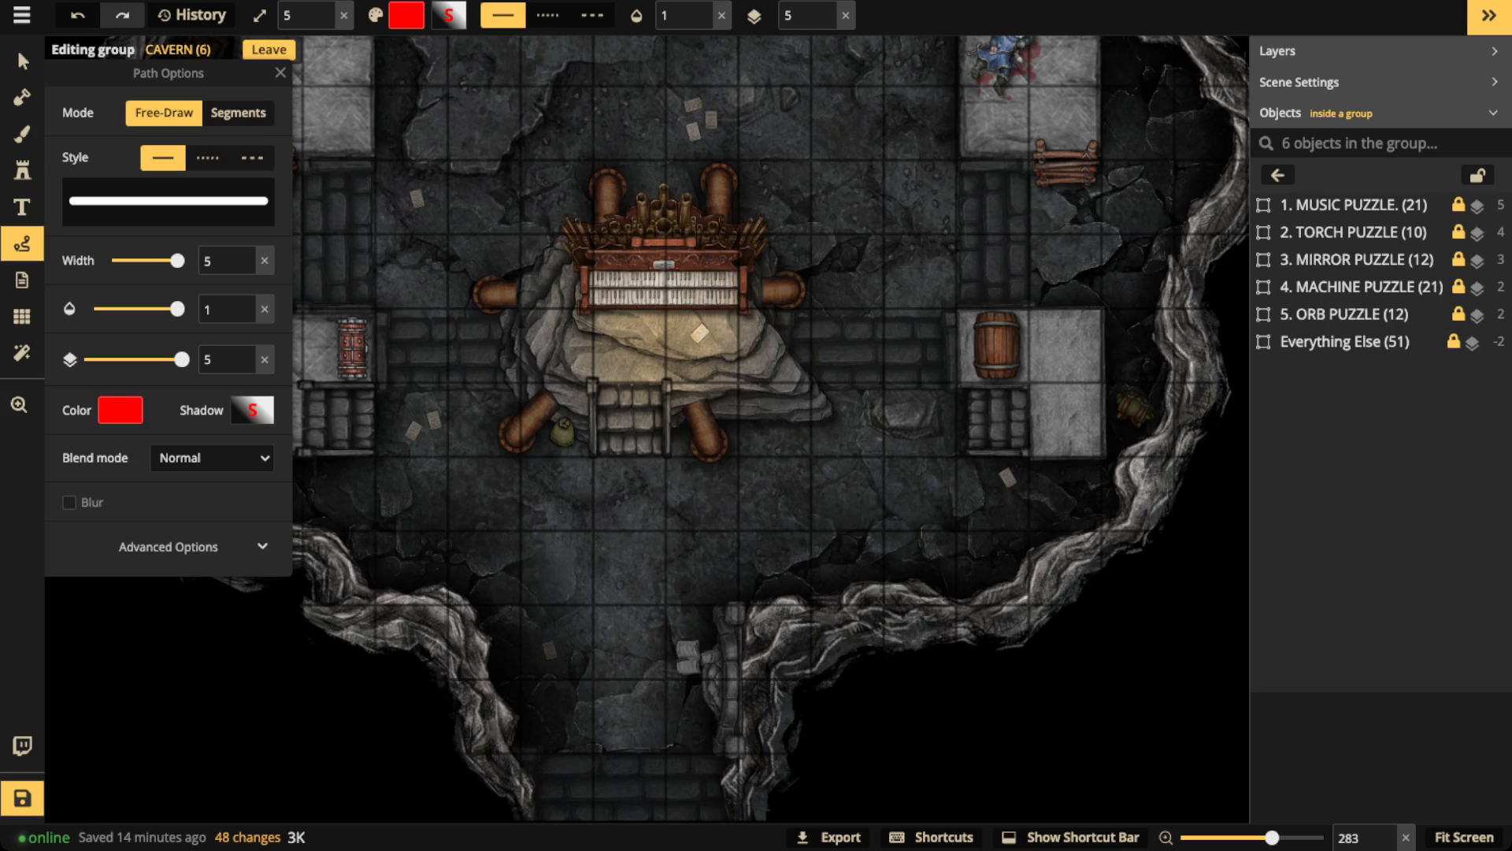
mouse_move(438, 374)
mouse_down()
mouse_move(407, 379)
mouse_move(380, 444)
mouse_move(461, 416)
mouse_move(441, 374)
mouse_up()
key(Delete)
Step: Circle the fallen figure on the northeastern platform and the debris west of the southwestern platform with red free-draw paths, deleting each path
drag(648, 428, 472, 605)
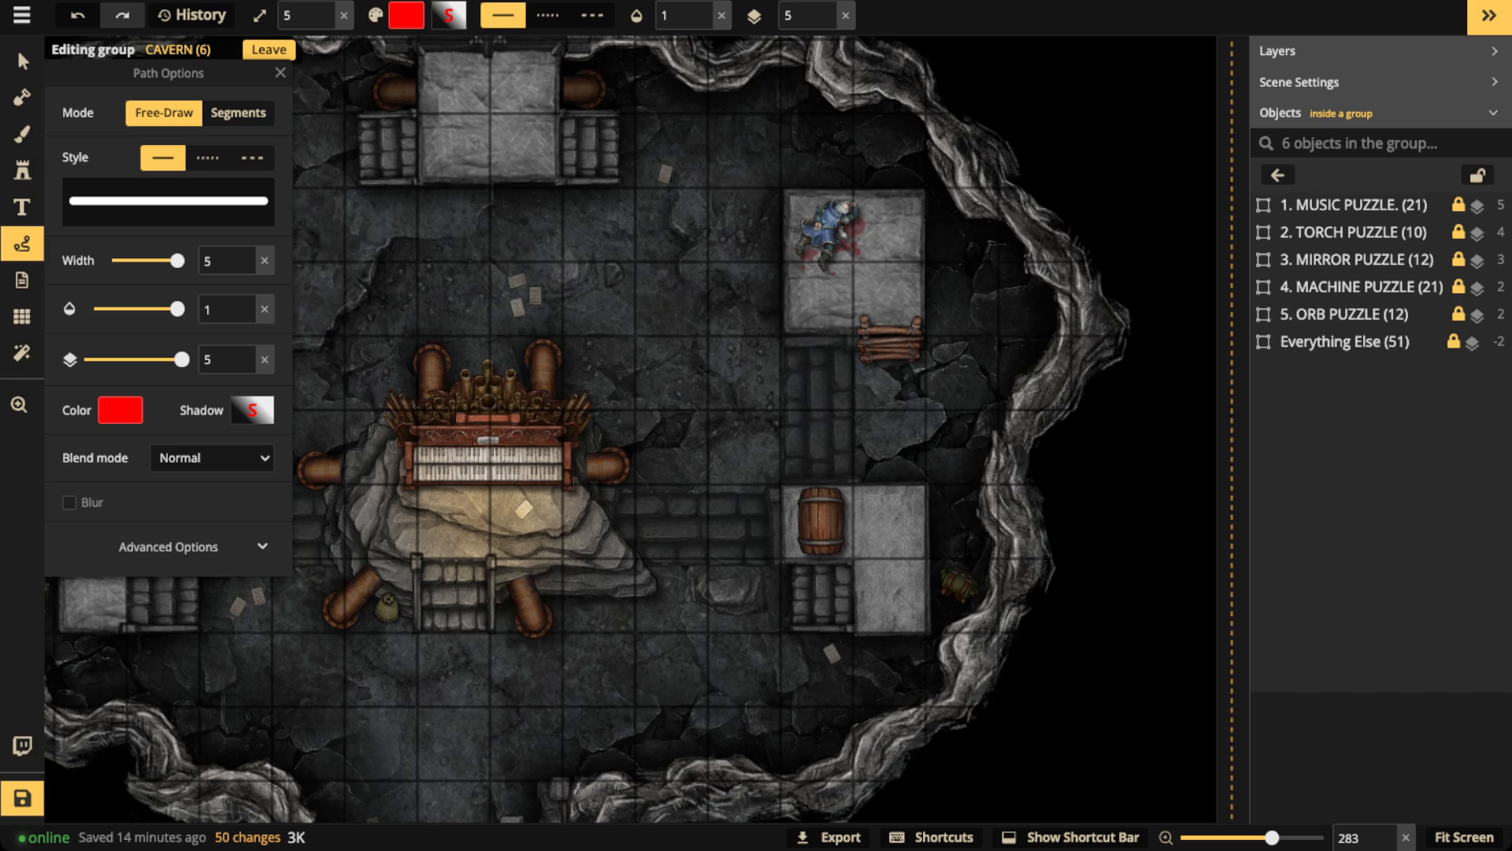
mouse_move(847, 177)
mouse_down()
mouse_move(782, 193)
mouse_move(788, 290)
mouse_move(857, 287)
mouse_move(850, 175)
mouse_up()
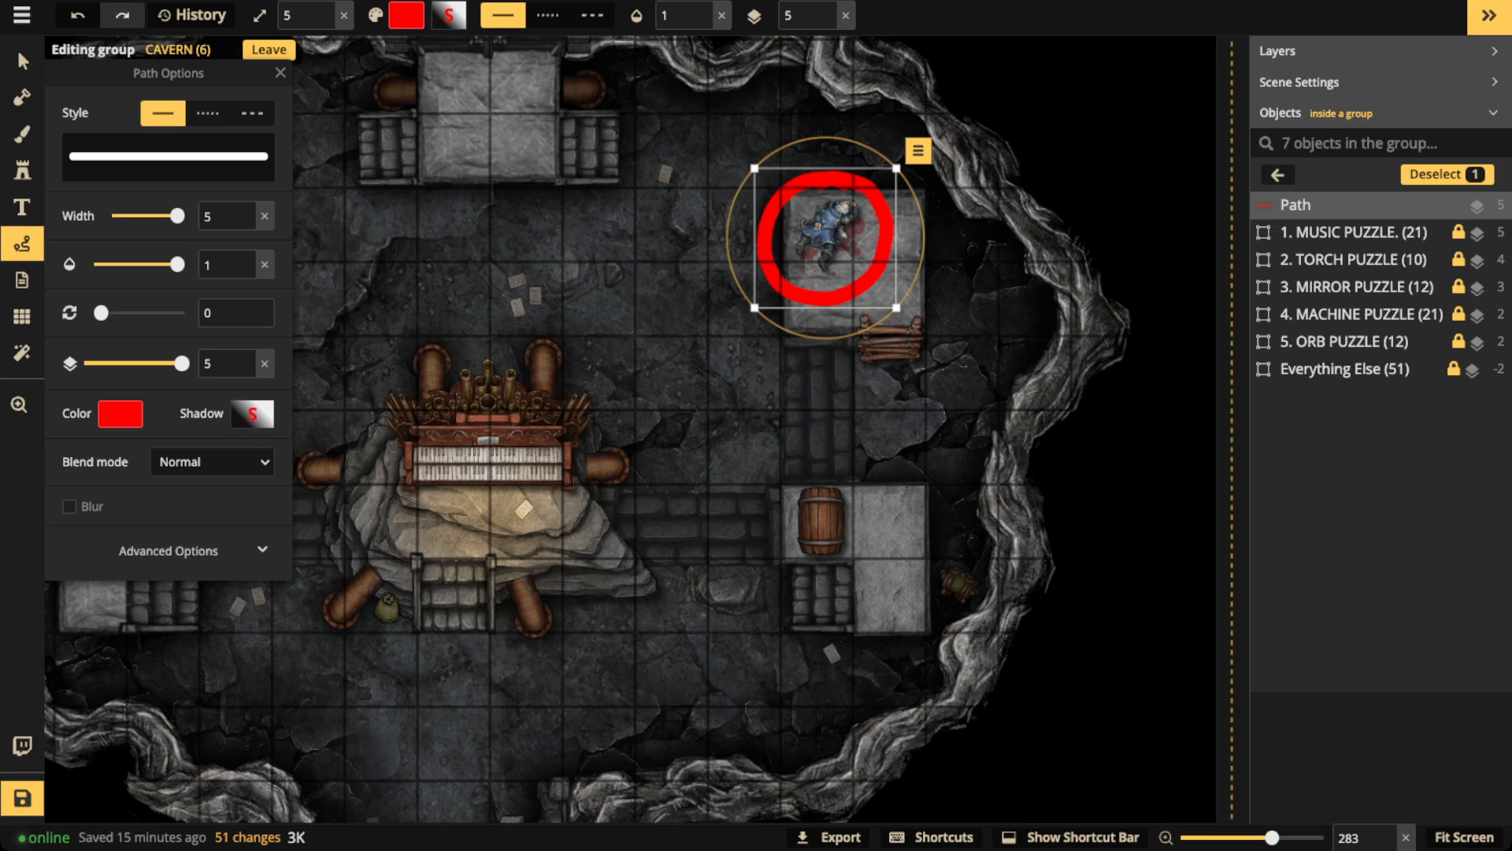
key(Delete)
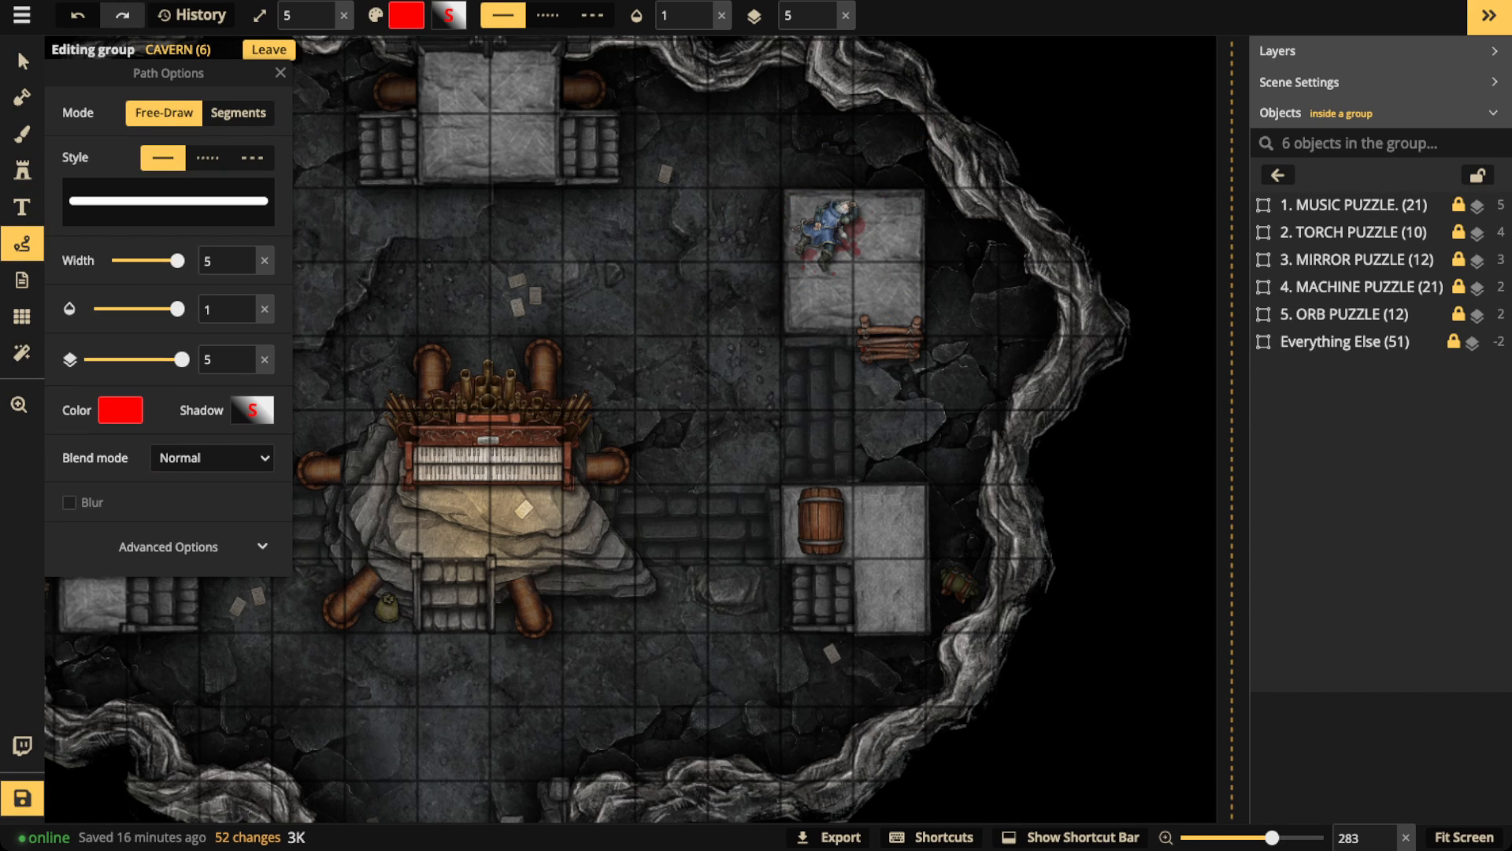
key(space)
drag(488, 441, 955, 372)
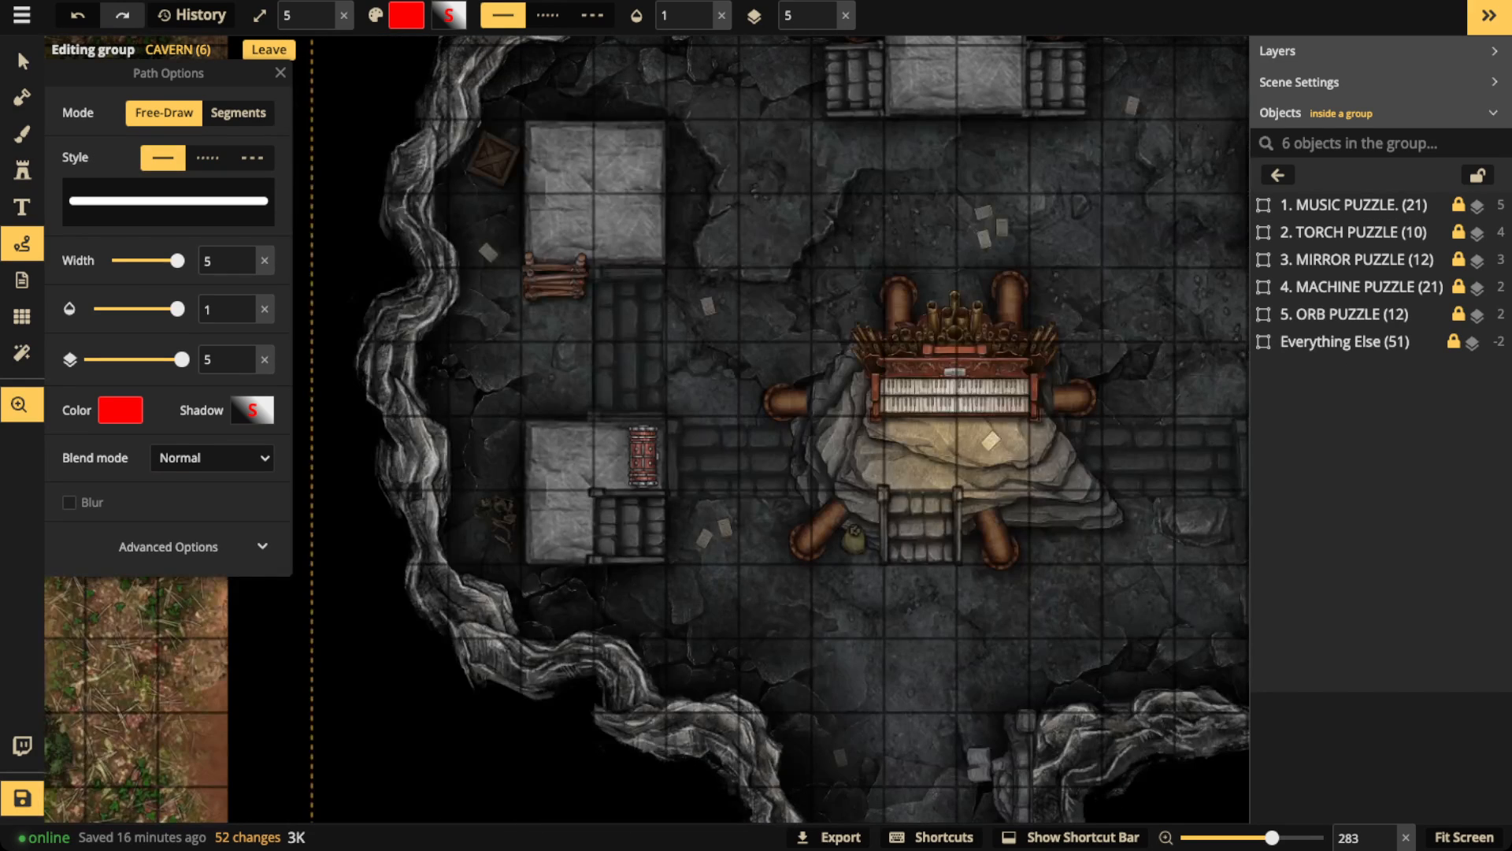
mouse_move(482, 473)
mouse_down()
mouse_move(438, 498)
mouse_move(520, 599)
mouse_move(562, 492)
mouse_move(512, 467)
mouse_up()
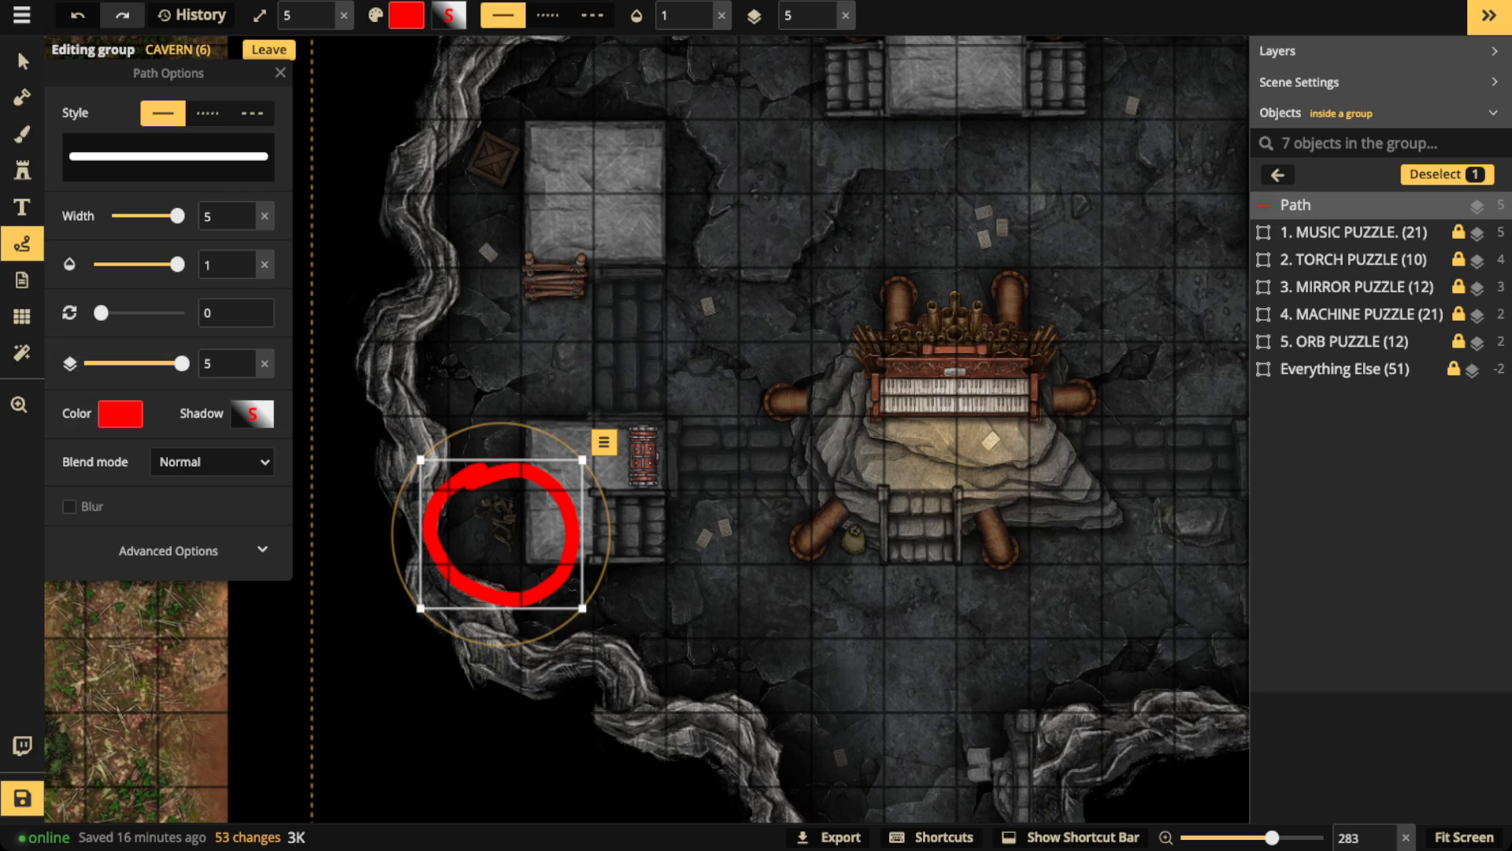
key(Delete)
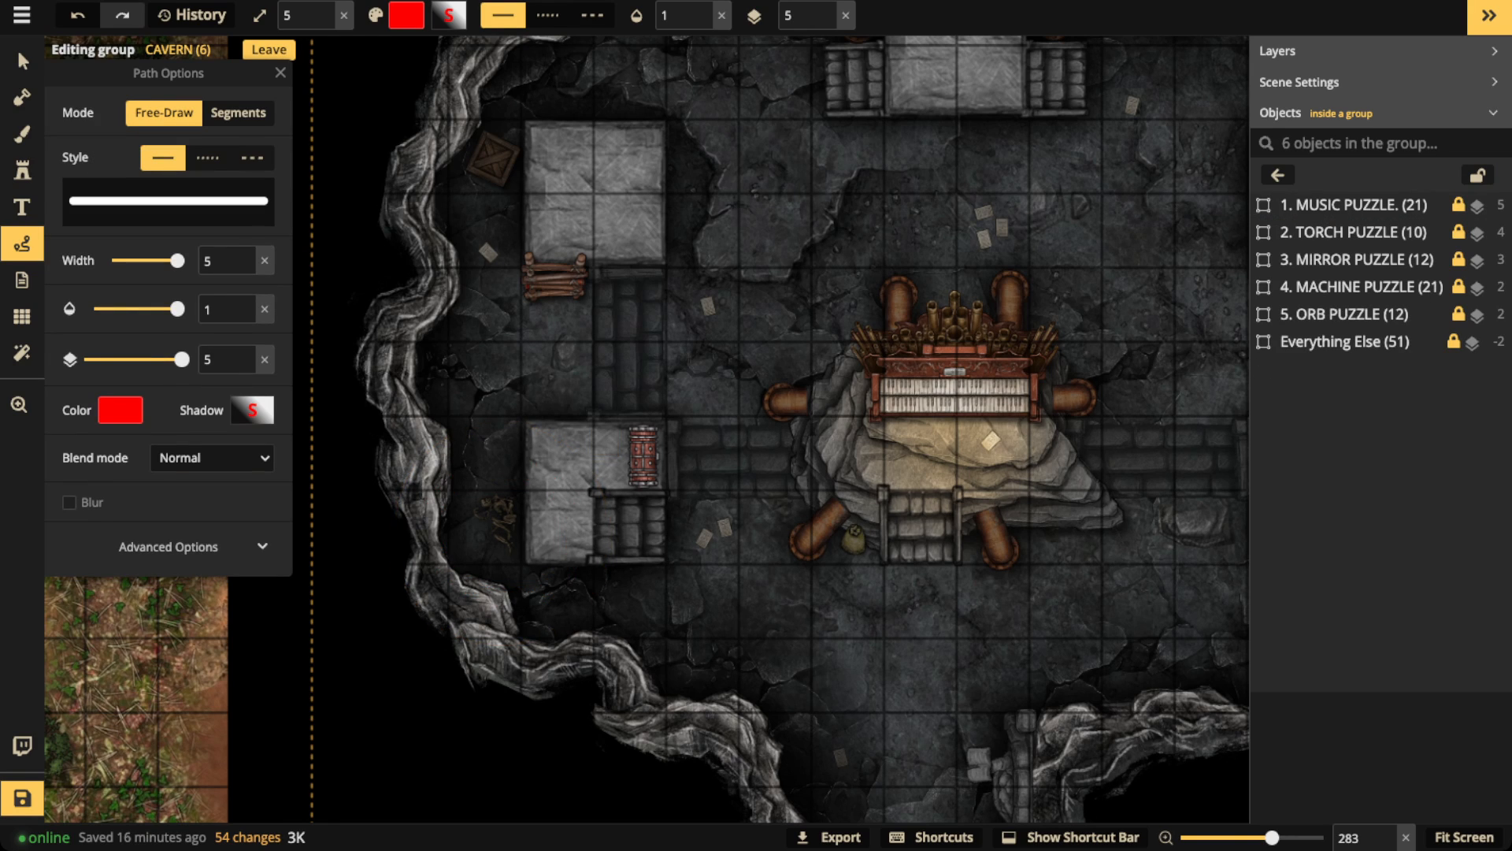
Step: Circle the bare stone surface beside the red object on the southwestern platform with a red free-draw path, and delete the path
key(space)
drag(840, 427, 646, 400)
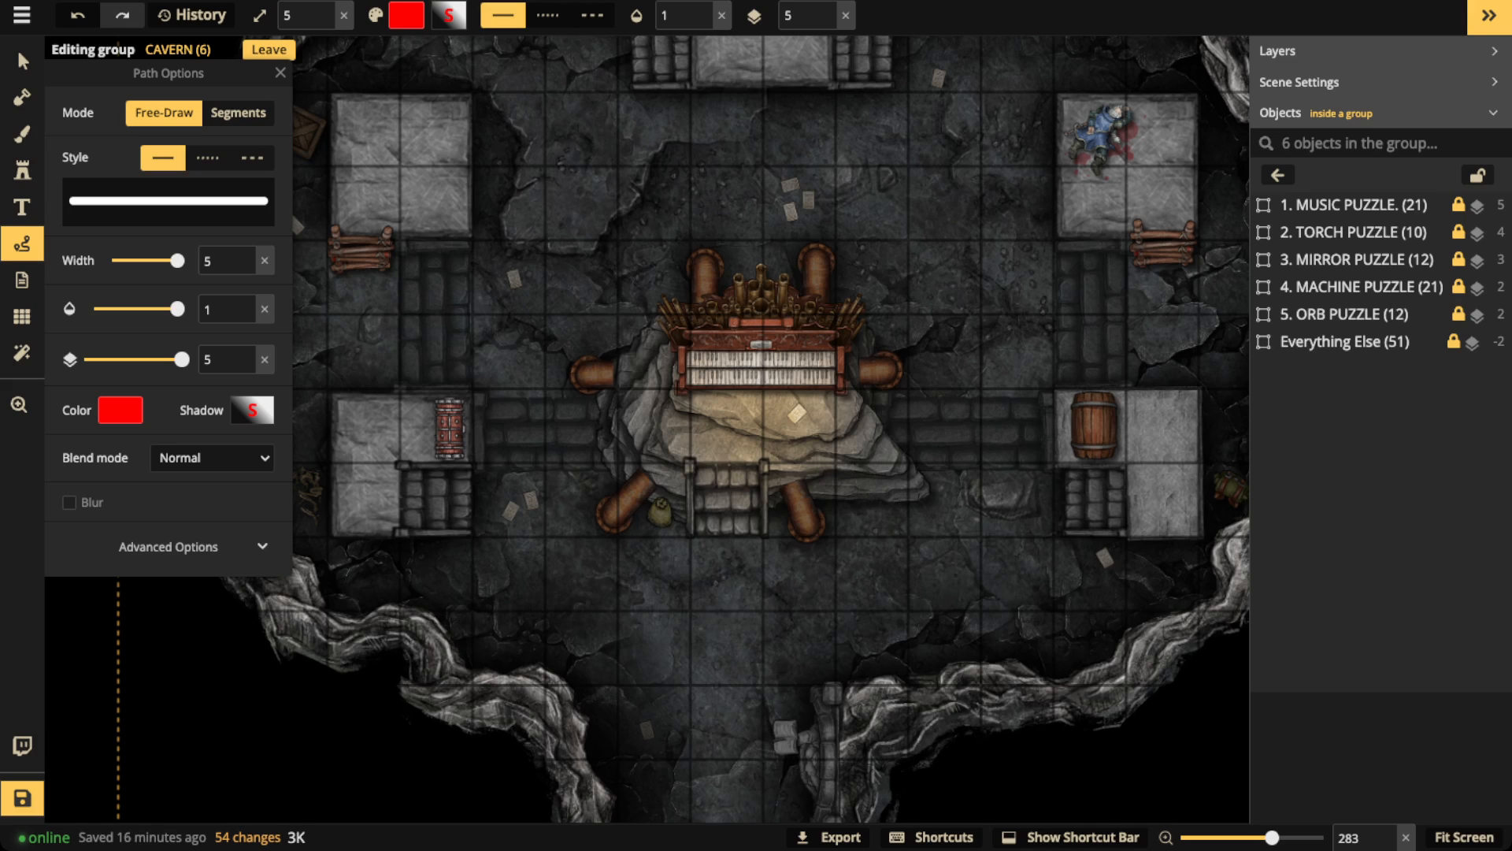
key(space)
drag(646, 429, 838, 394)
mouse_move(564, 366)
mouse_down()
mouse_move(526, 414)
mouse_move(590, 390)
mouse_move(567, 363)
mouse_up()
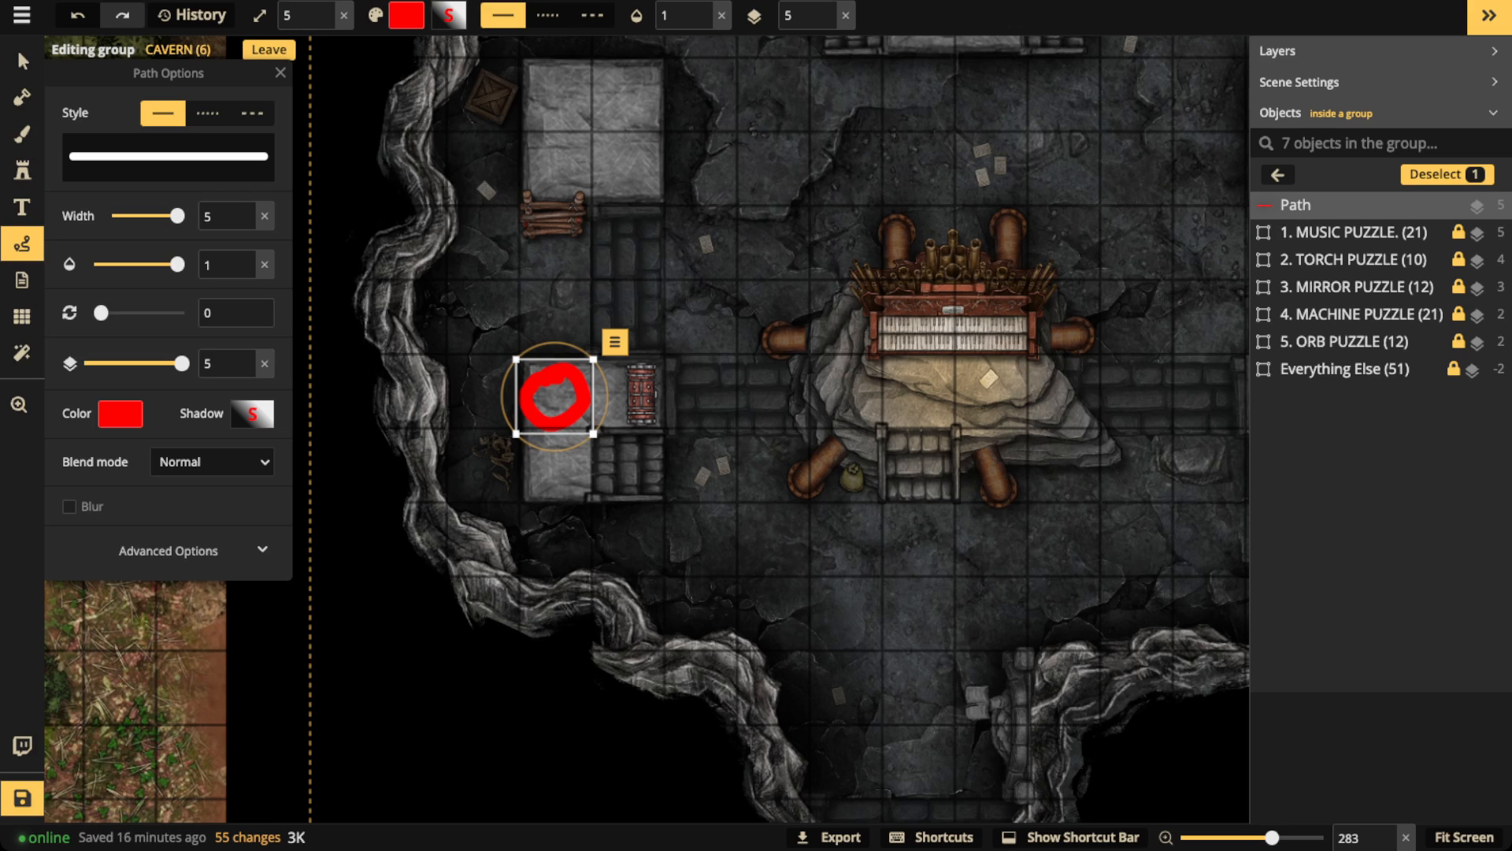
key(Delete)
Step: Circle the wooden crate beside the cavern's northwestern platform with a red free-draw path
key(space)
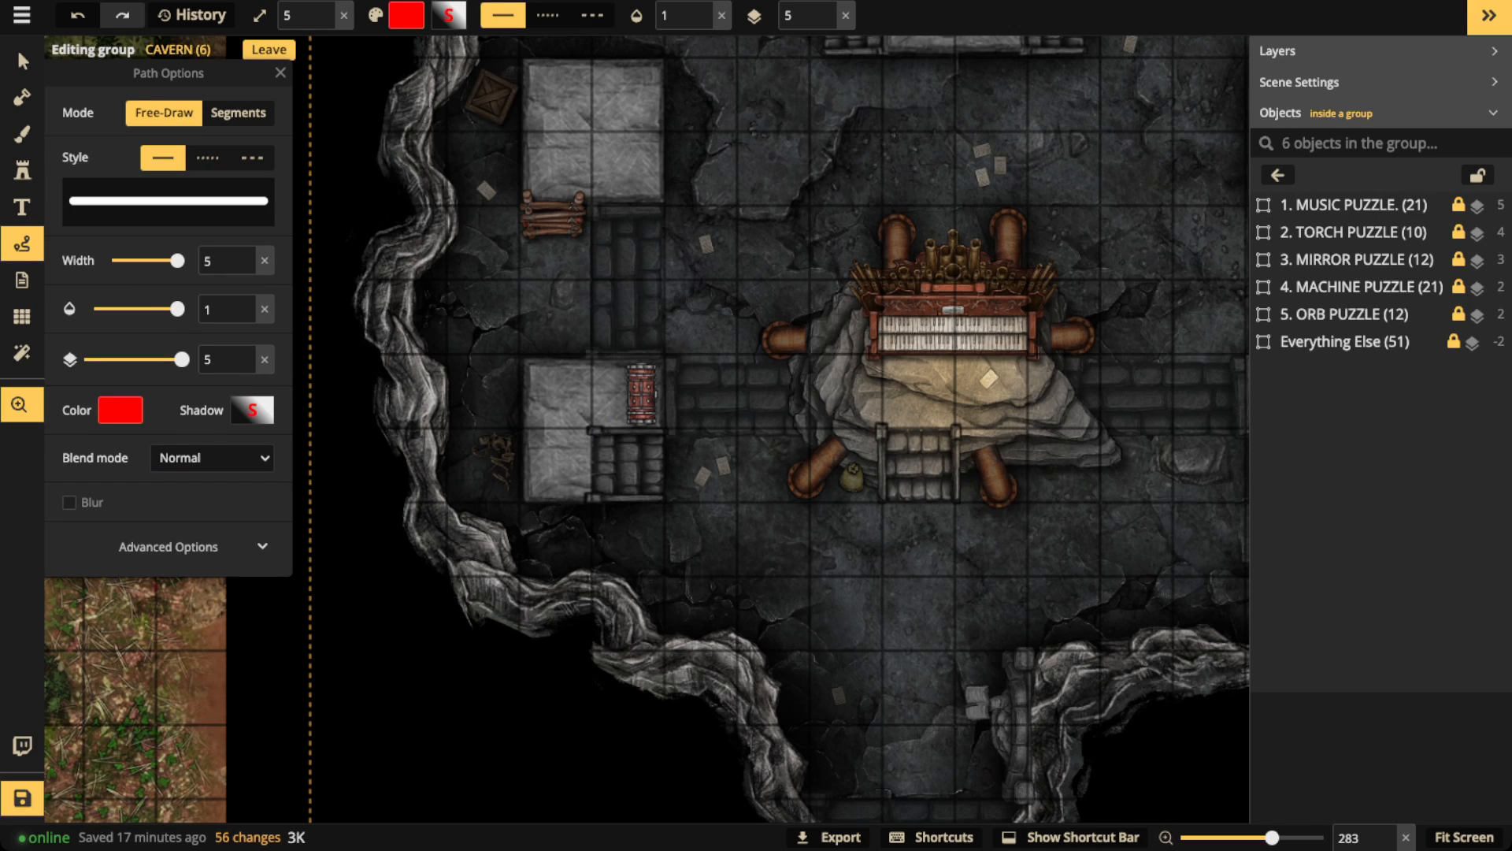
drag(1144, 279, 1133, 454)
mouse_move(484, 226)
mouse_down()
mouse_move(516, 303)
mouse_move(504, 229)
mouse_up()
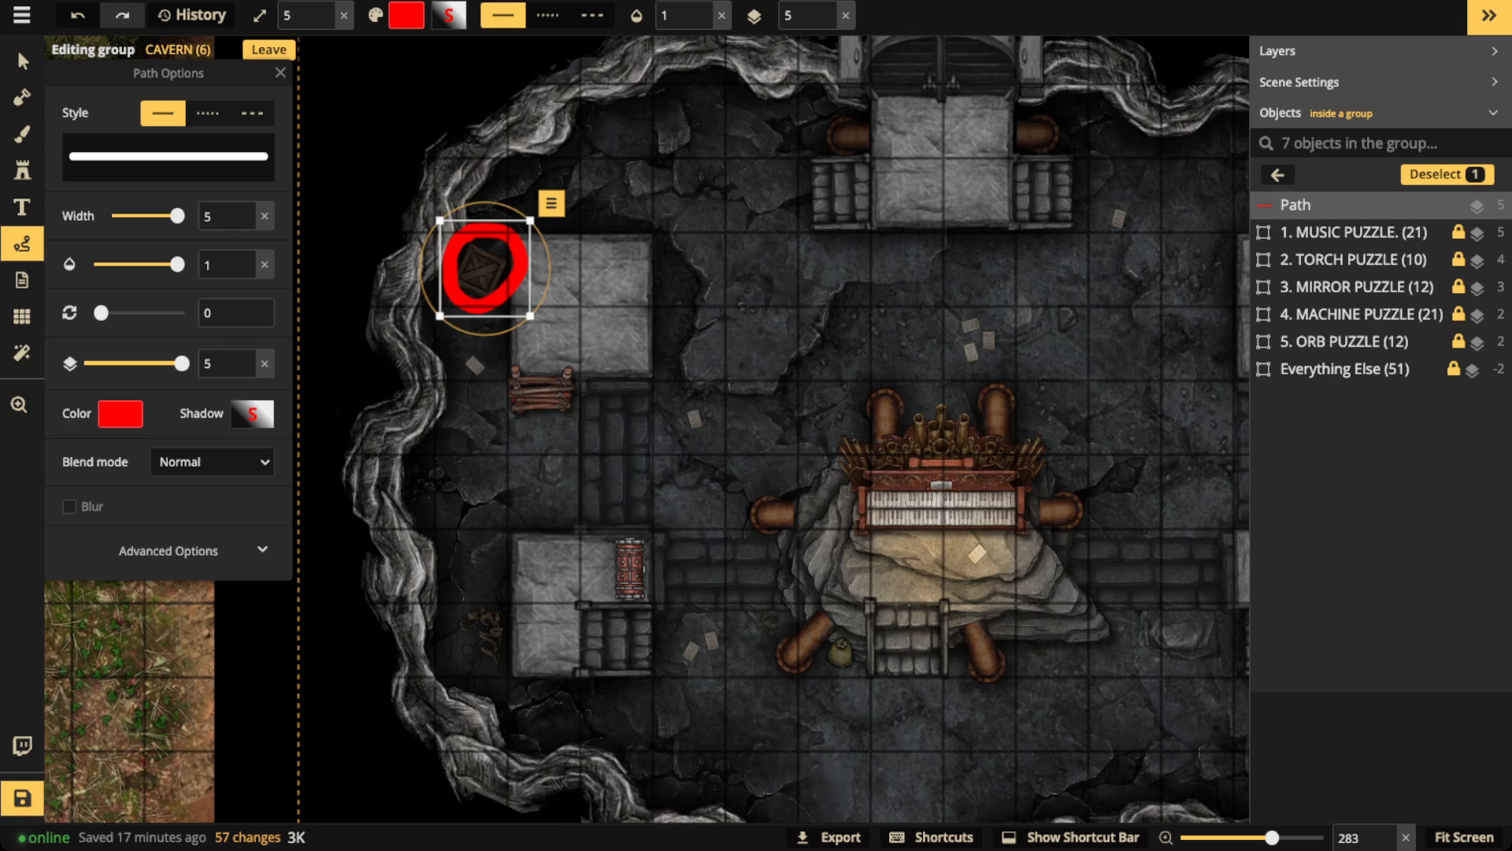
Step: Remove the crate's circle, and circle the barrel on the southeastern platform and the debris east of it in red, deleting each path
key(Delete)
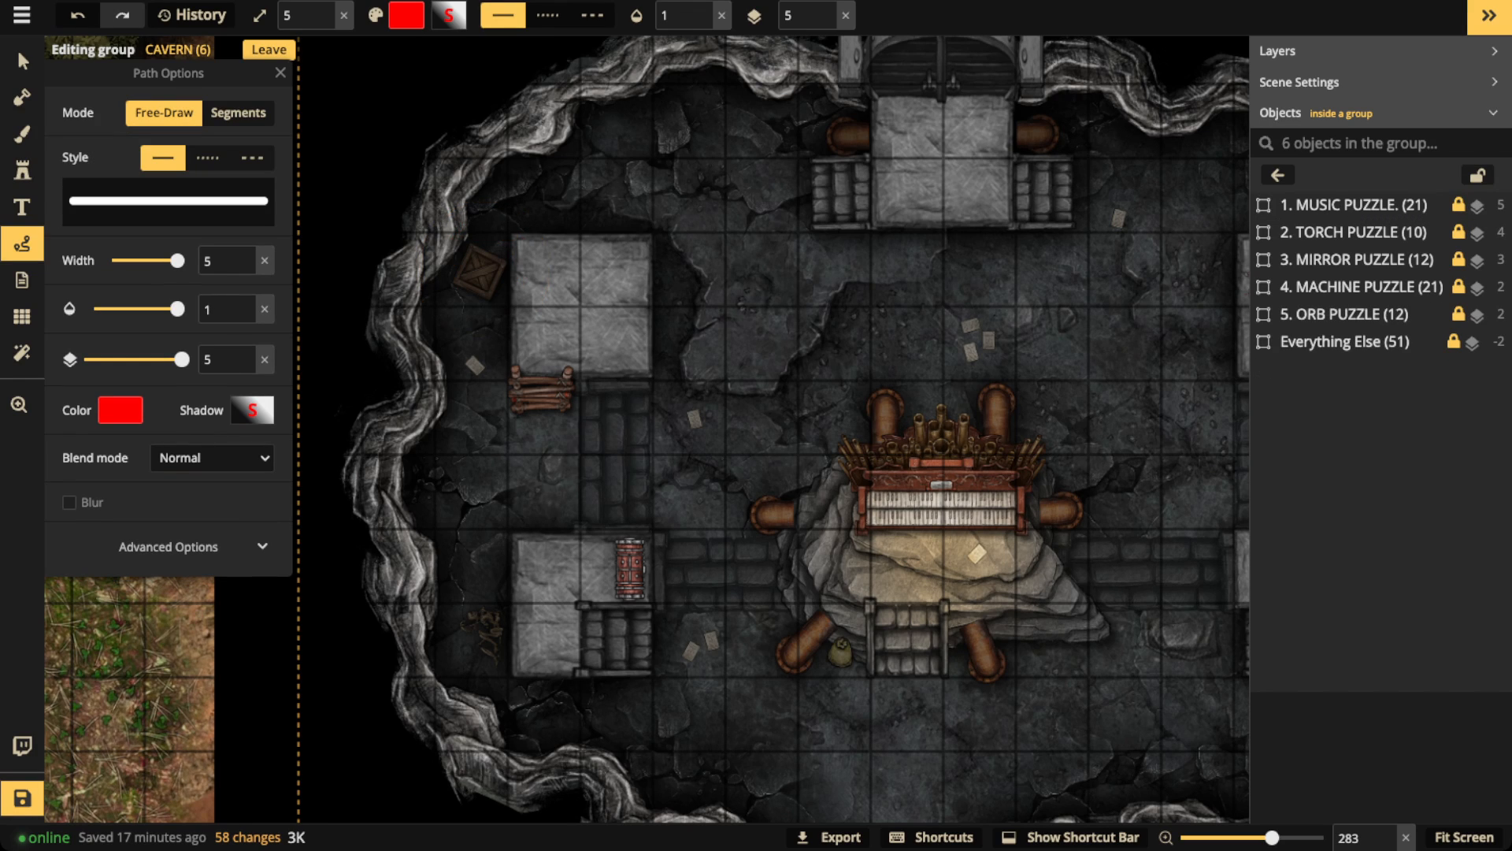
key(space)
drag(984, 528, 466, 346)
mouse_move(753, 350)
mouse_down()
mouse_move(710, 375)
mouse_move(778, 423)
mouse_move(762, 351)
mouse_up()
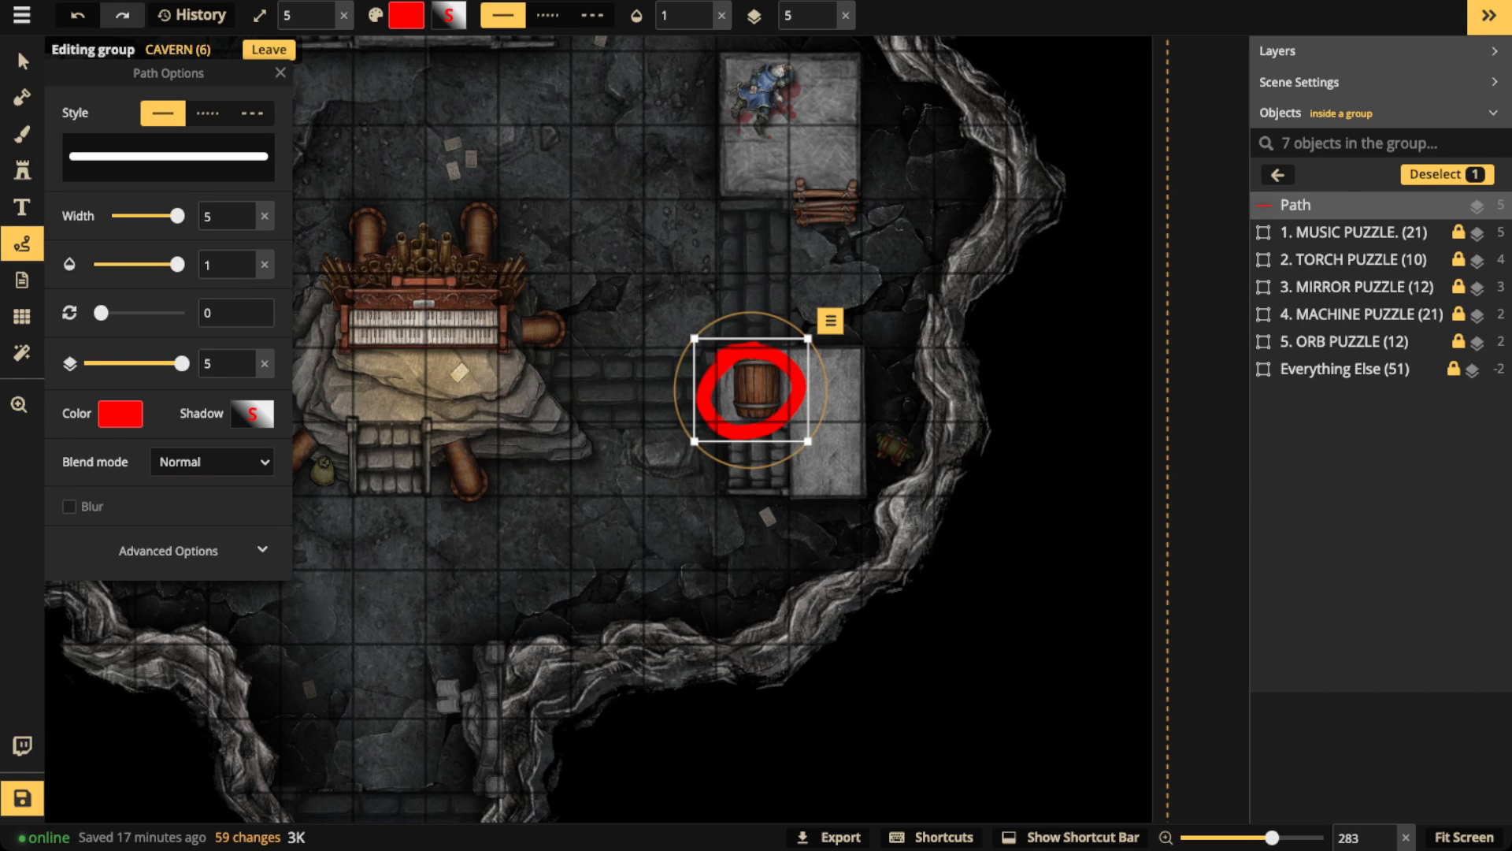
key(Delete)
mouse_move(914, 411)
mouse_down()
mouse_move(860, 424)
mouse_move(936, 473)
mouse_move(918, 413)
mouse_up()
key(Delete)
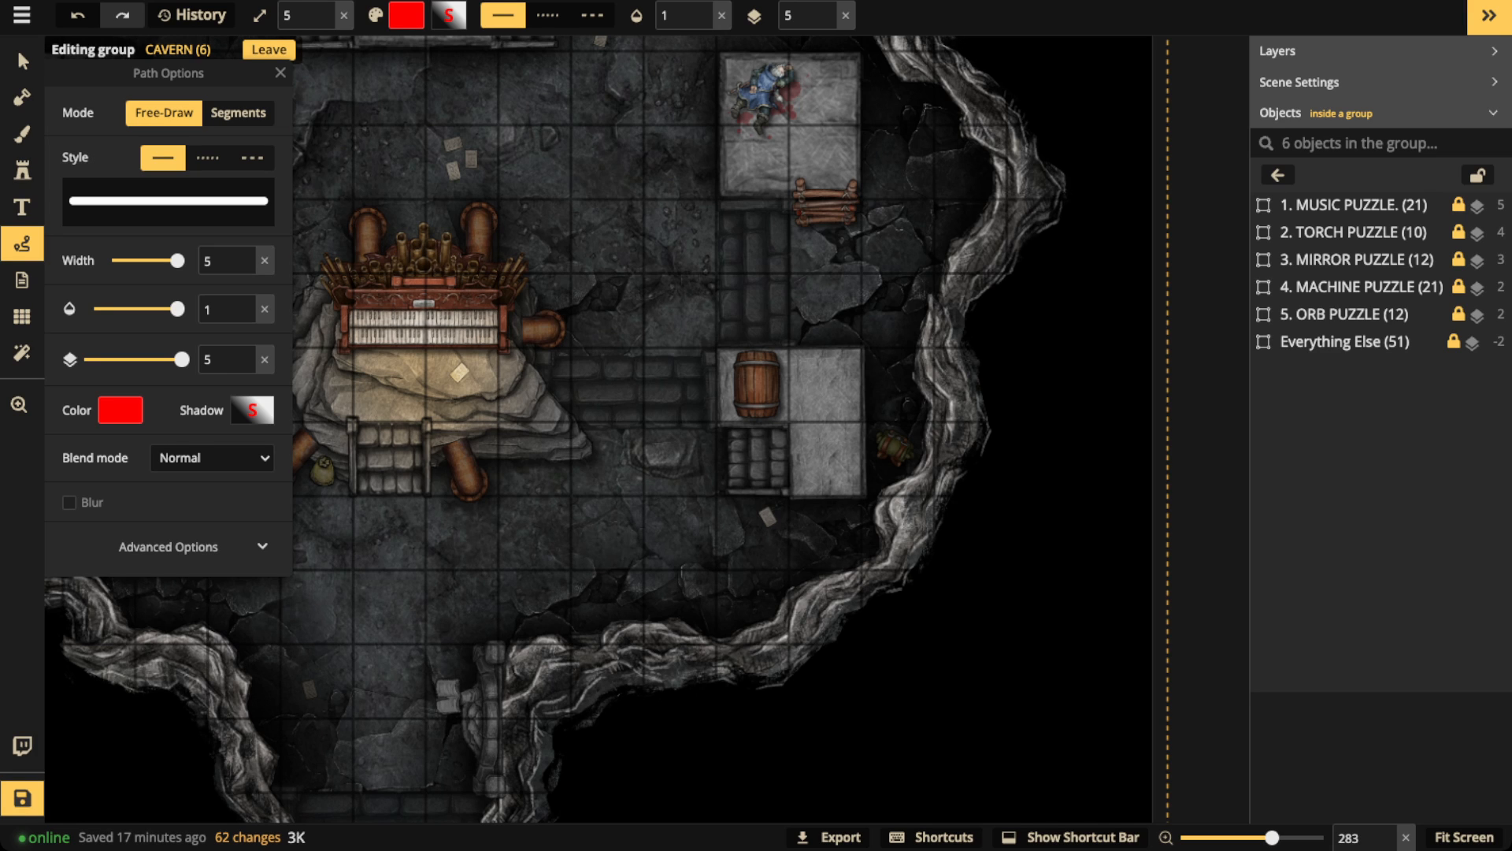
Step: Circle the fallen figure, the red object on the southwestern platform and the barrel with red free-draw paths
key(space)
drag(630, 425, 876, 449)
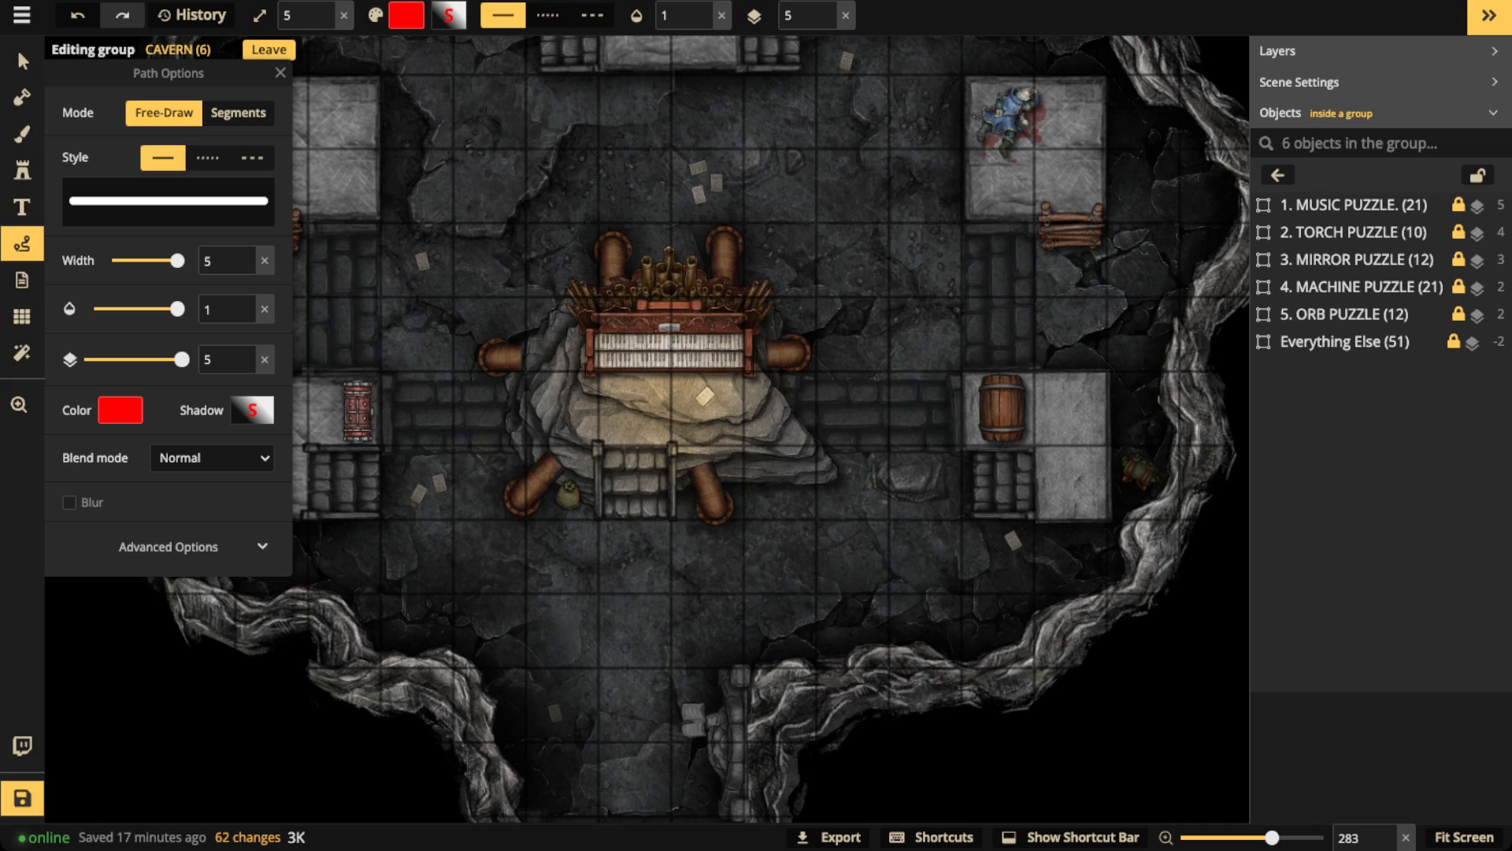
mouse_move(1005, 74)
mouse_down()
mouse_move(1036, 134)
mouse_move(973, 79)
mouse_move(1214, 108)
mouse_up()
key(space)
mouse_move(602, 405)
mouse_down()
mouse_move(551, 452)
mouse_move(634, 418)
mouse_move(360, 407)
mouse_up()
key(space)
mouse_move(1032, 386)
mouse_down()
mouse_move(978, 487)
mouse_move(1014, 400)
mouse_up()
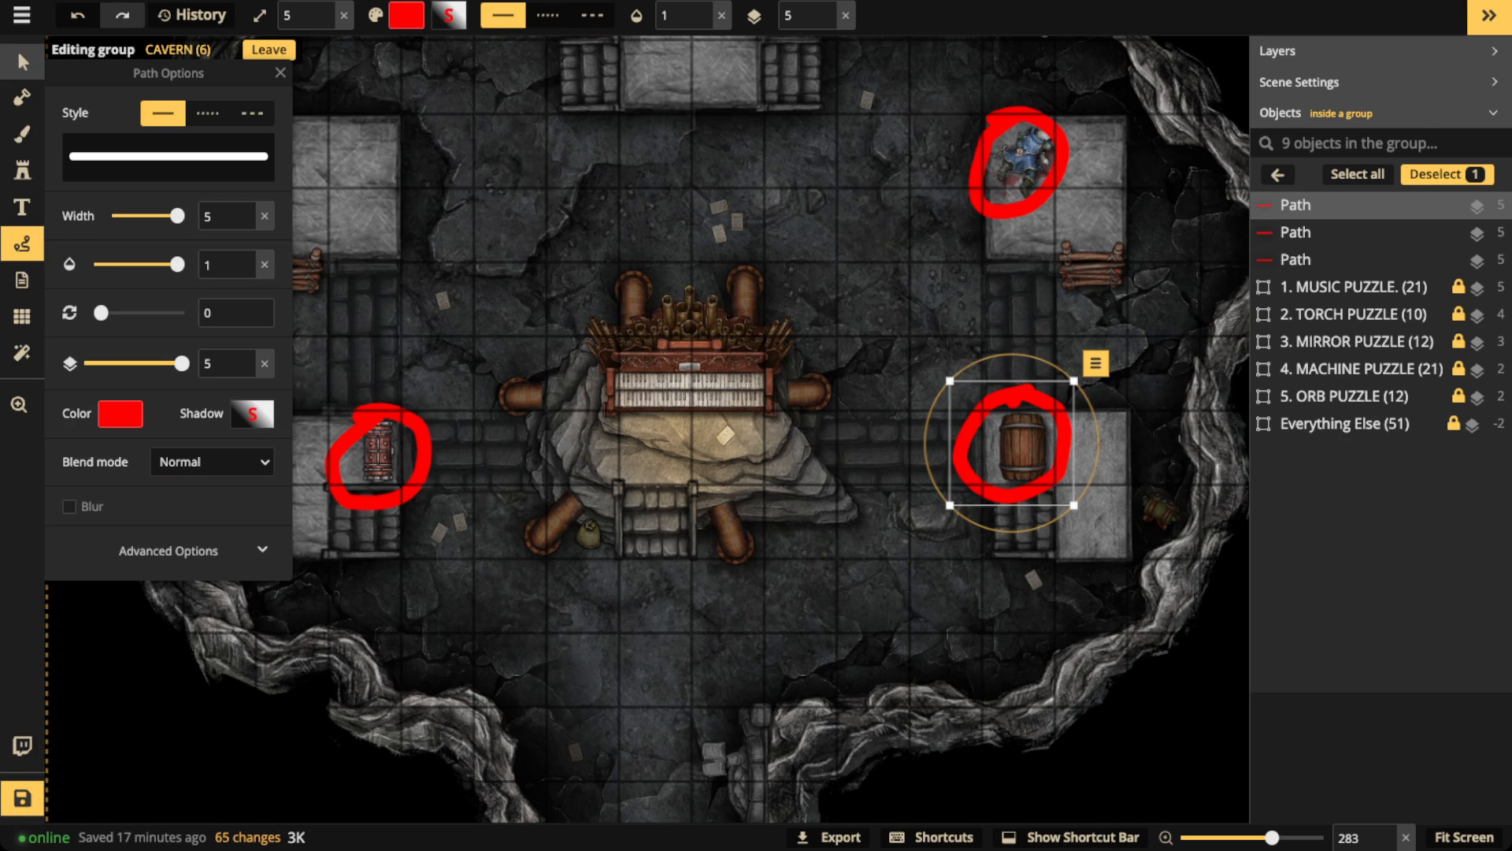
Step: Delete the three red circles around the southwestern object, the fallen figure and the barrel
click(22, 62)
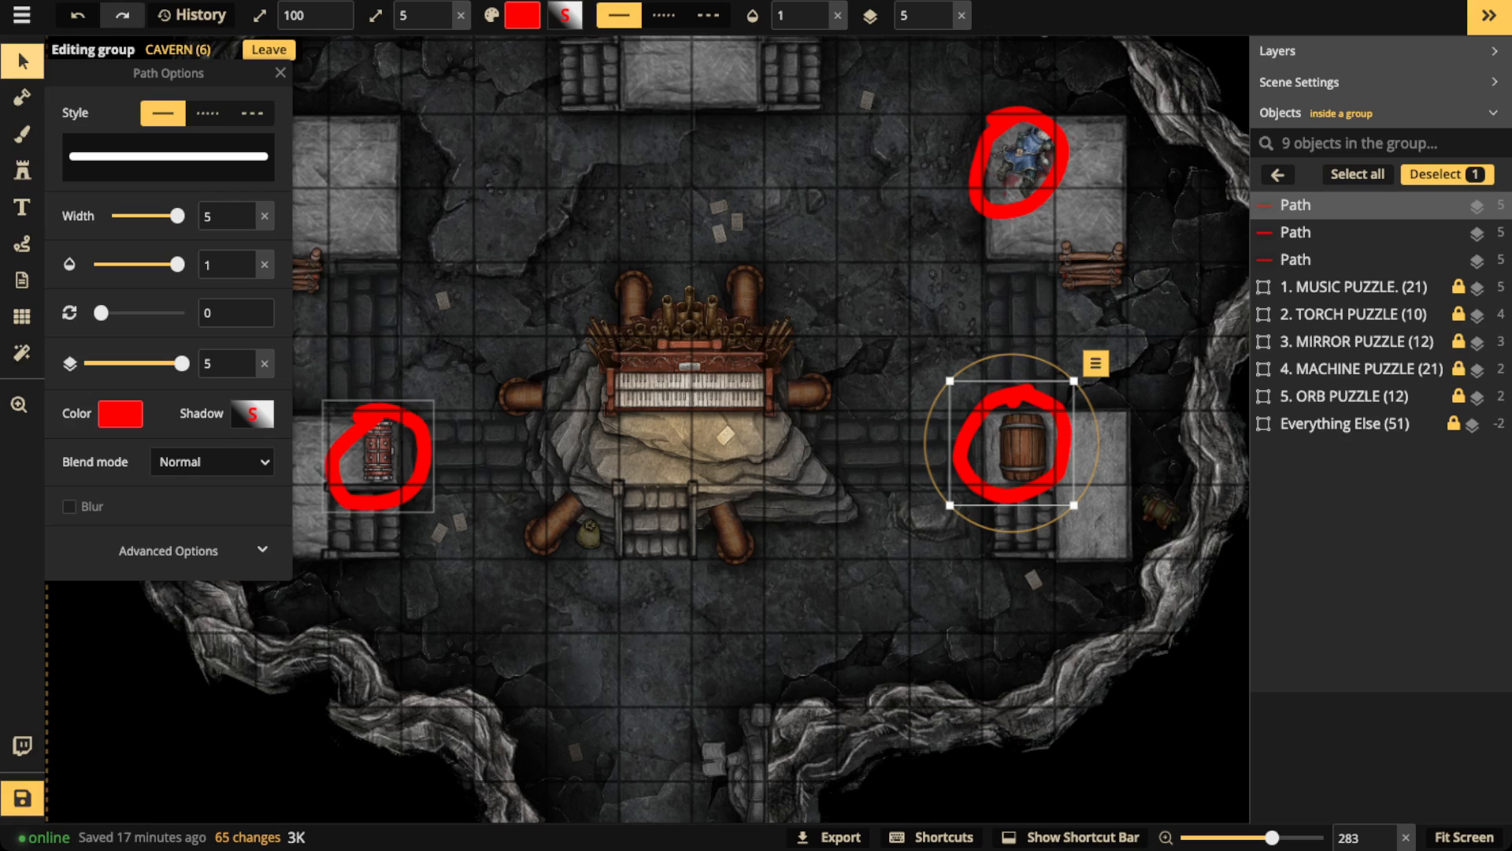
click(378, 415)
key(Delete)
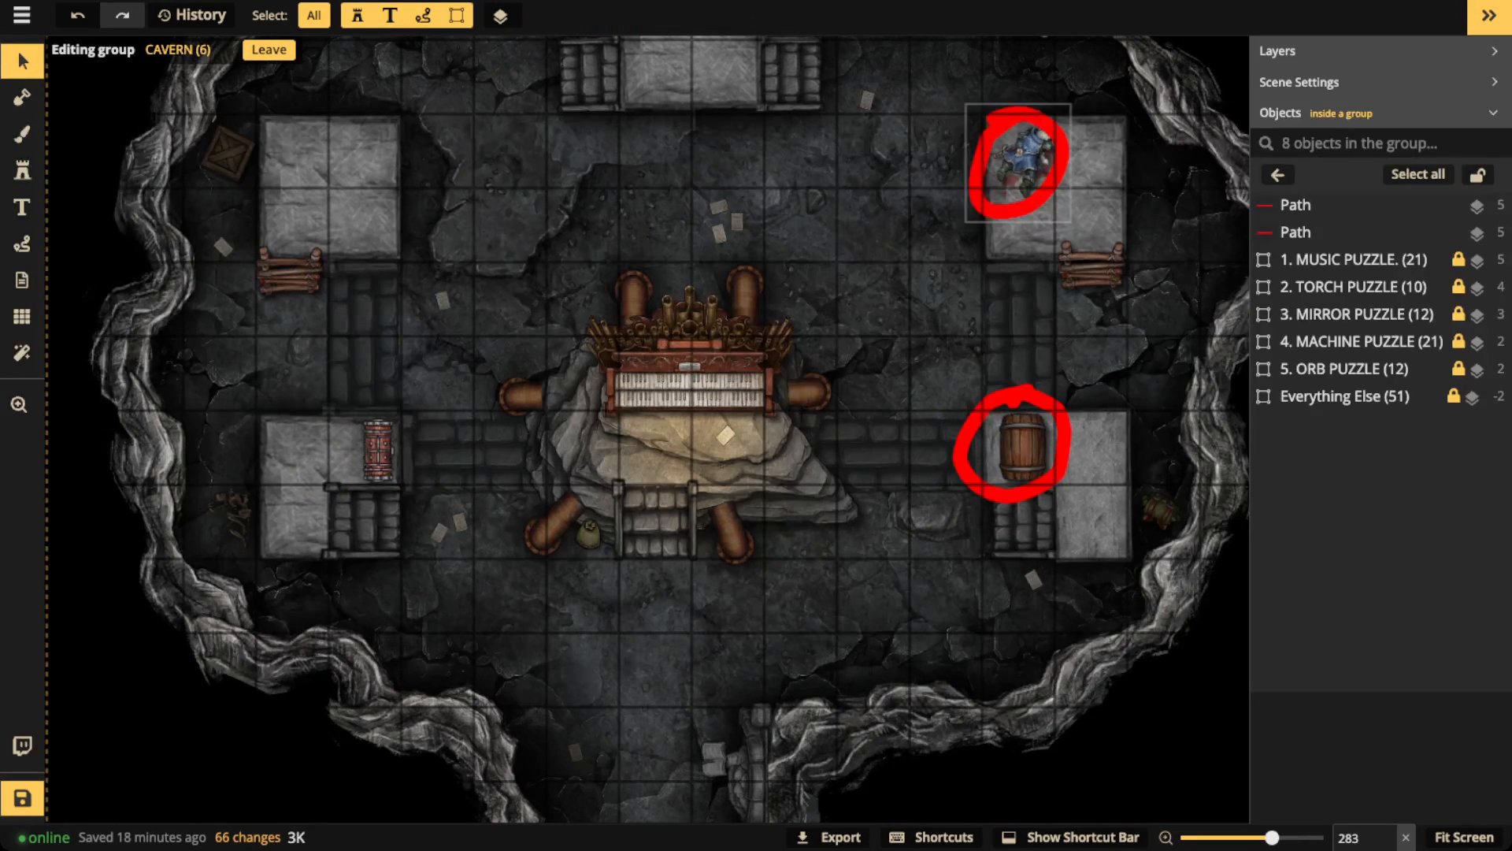
click(1019, 118)
key(Delete)
click(1018, 398)
key(Delete)
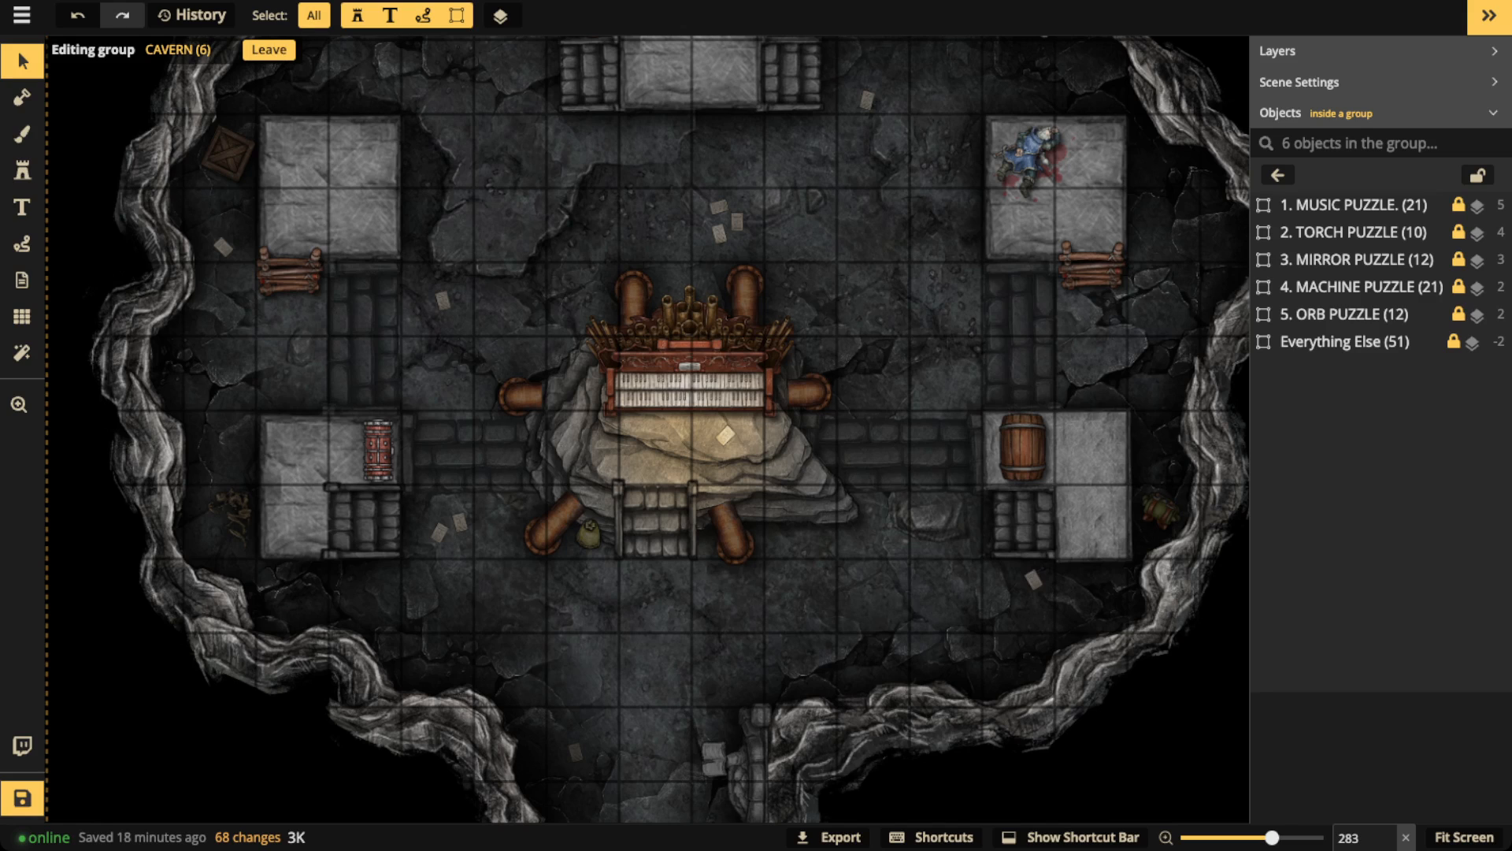
Step: Delete the 1. MUSIC PUZZLE group and set the opacity of the 2. TORCH PUZZLE group to 1
scroll(505, 346, down, 3)
key(space)
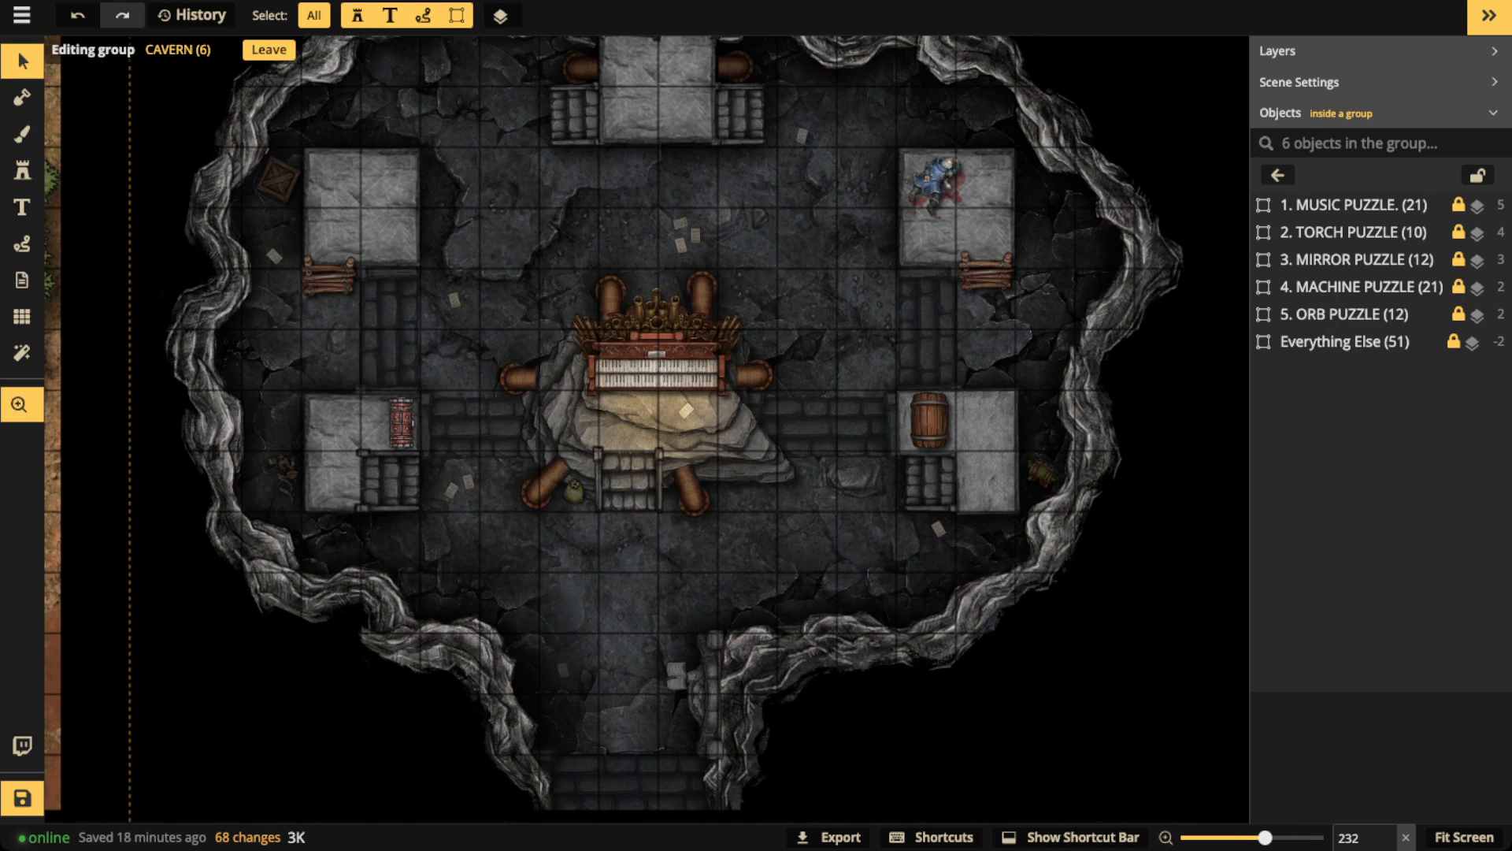
drag(505, 346, 489, 430)
scroll(545, 340, down, 1)
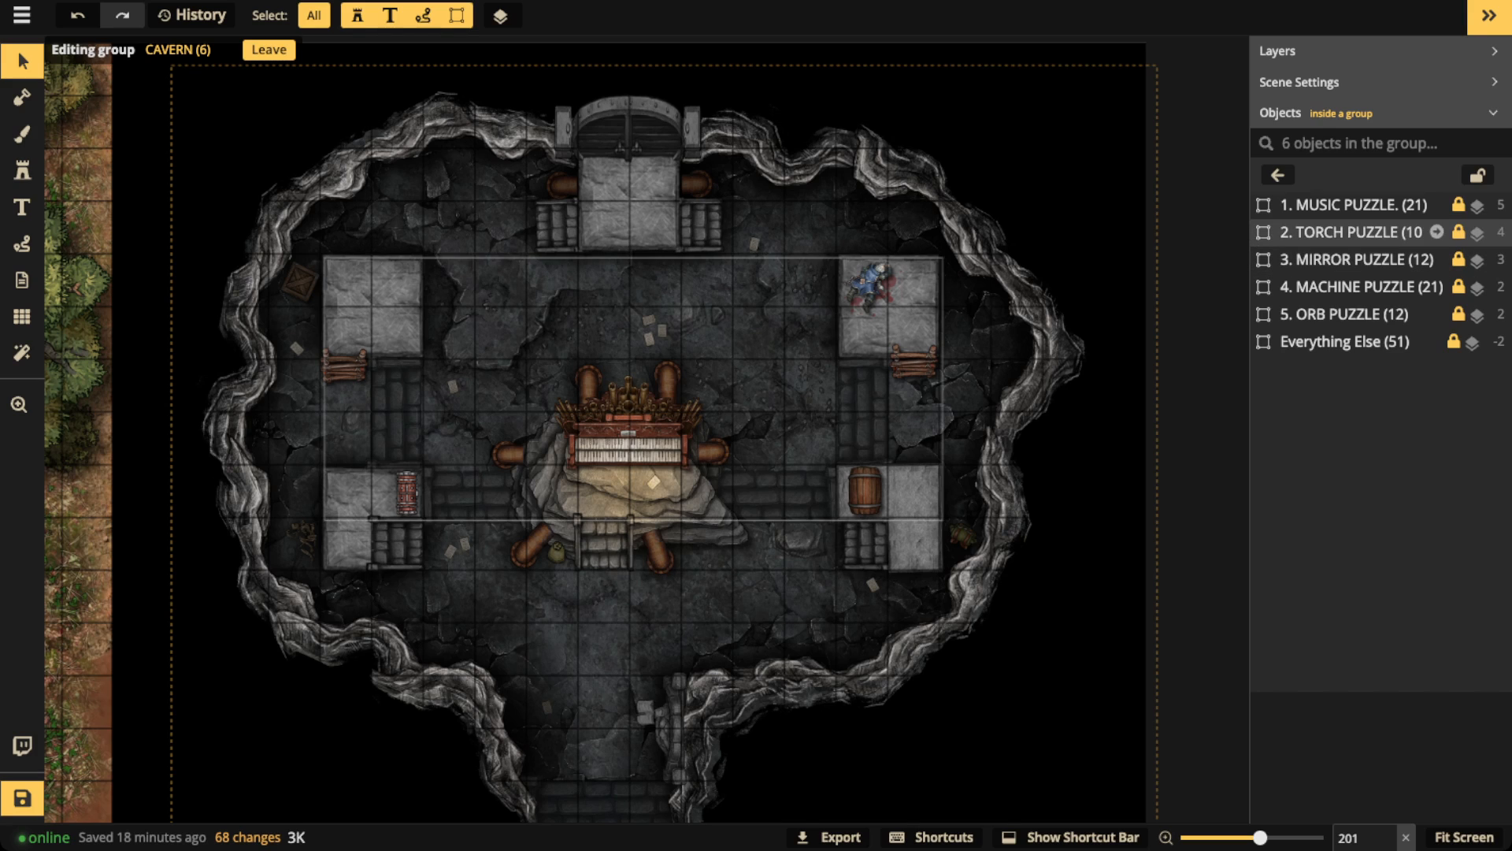
click(1351, 205)
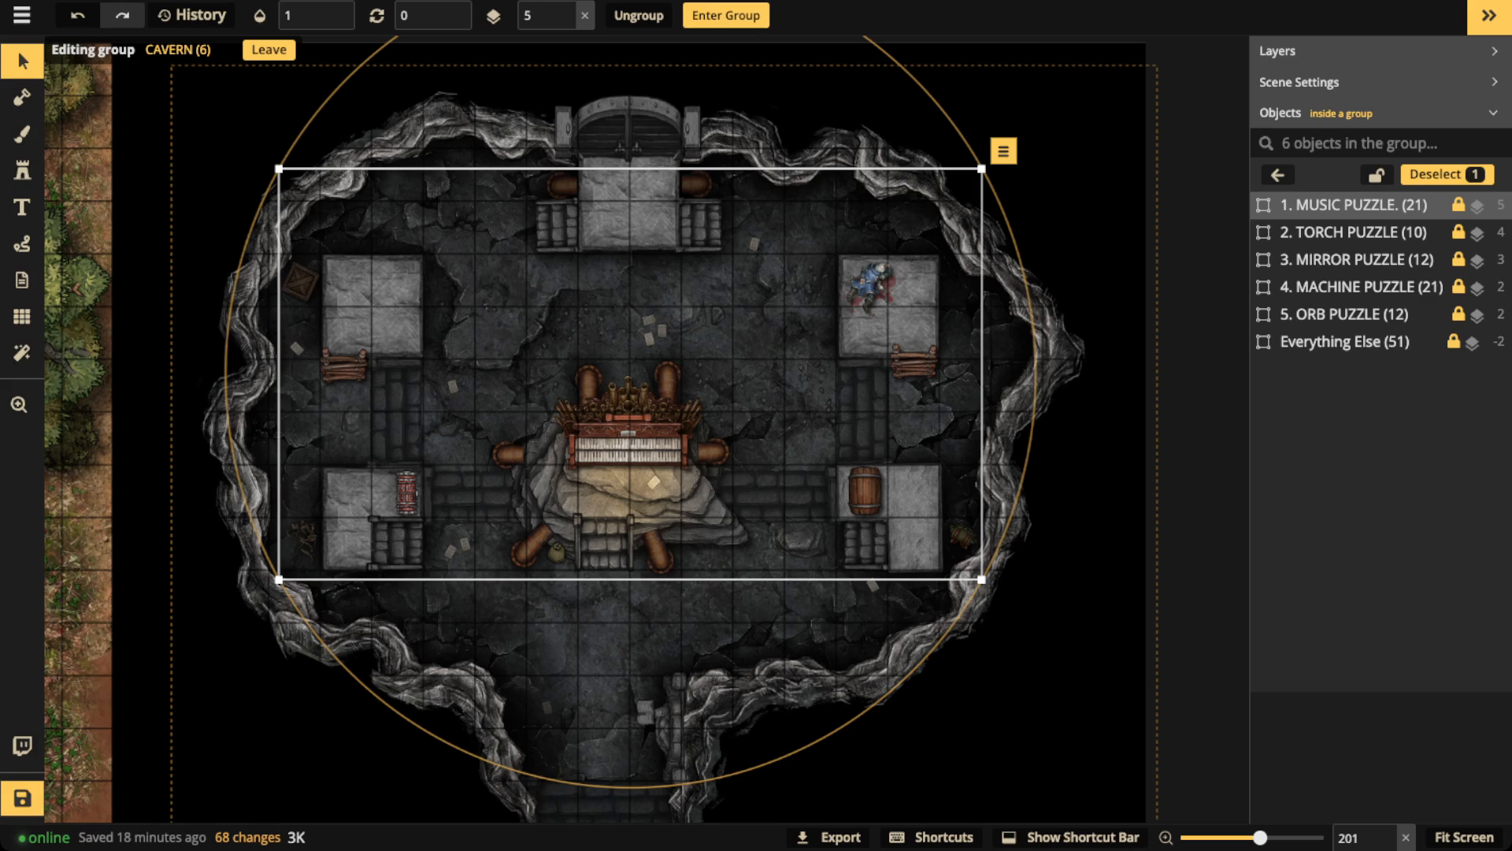
key(Delete)
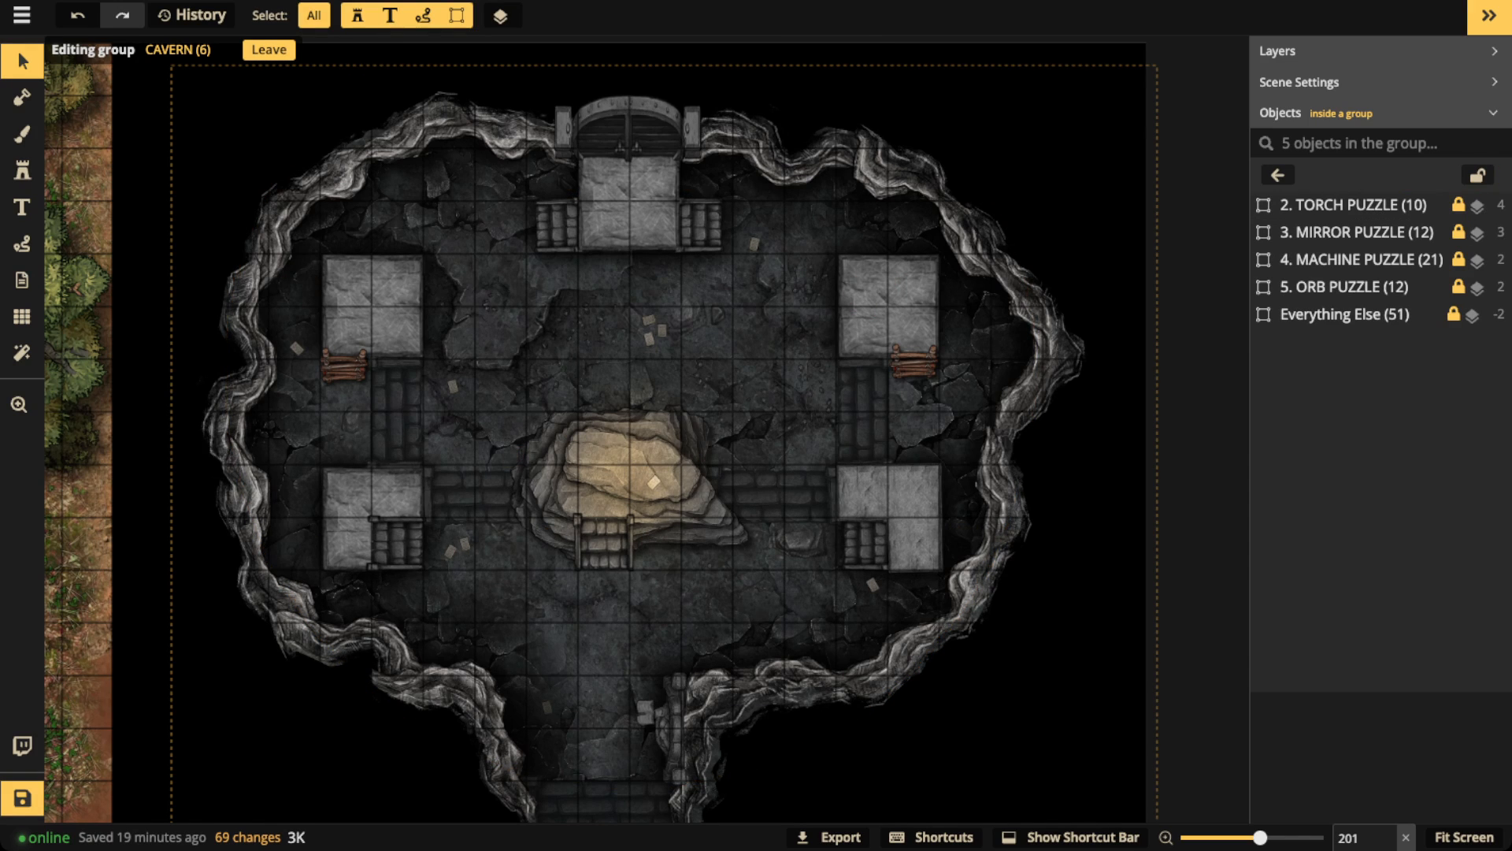
click(1353, 205)
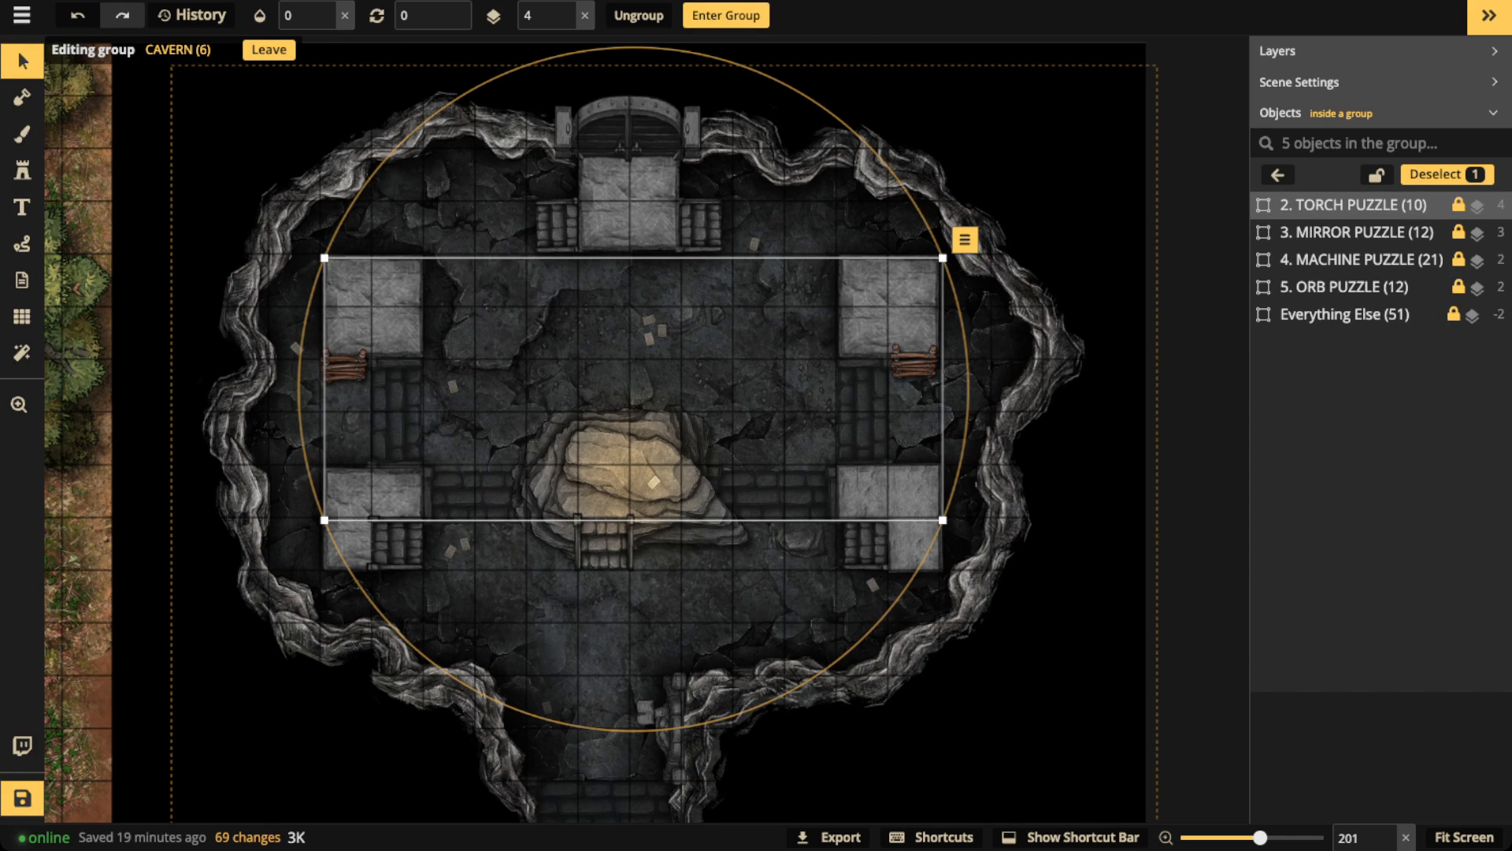
click(344, 15)
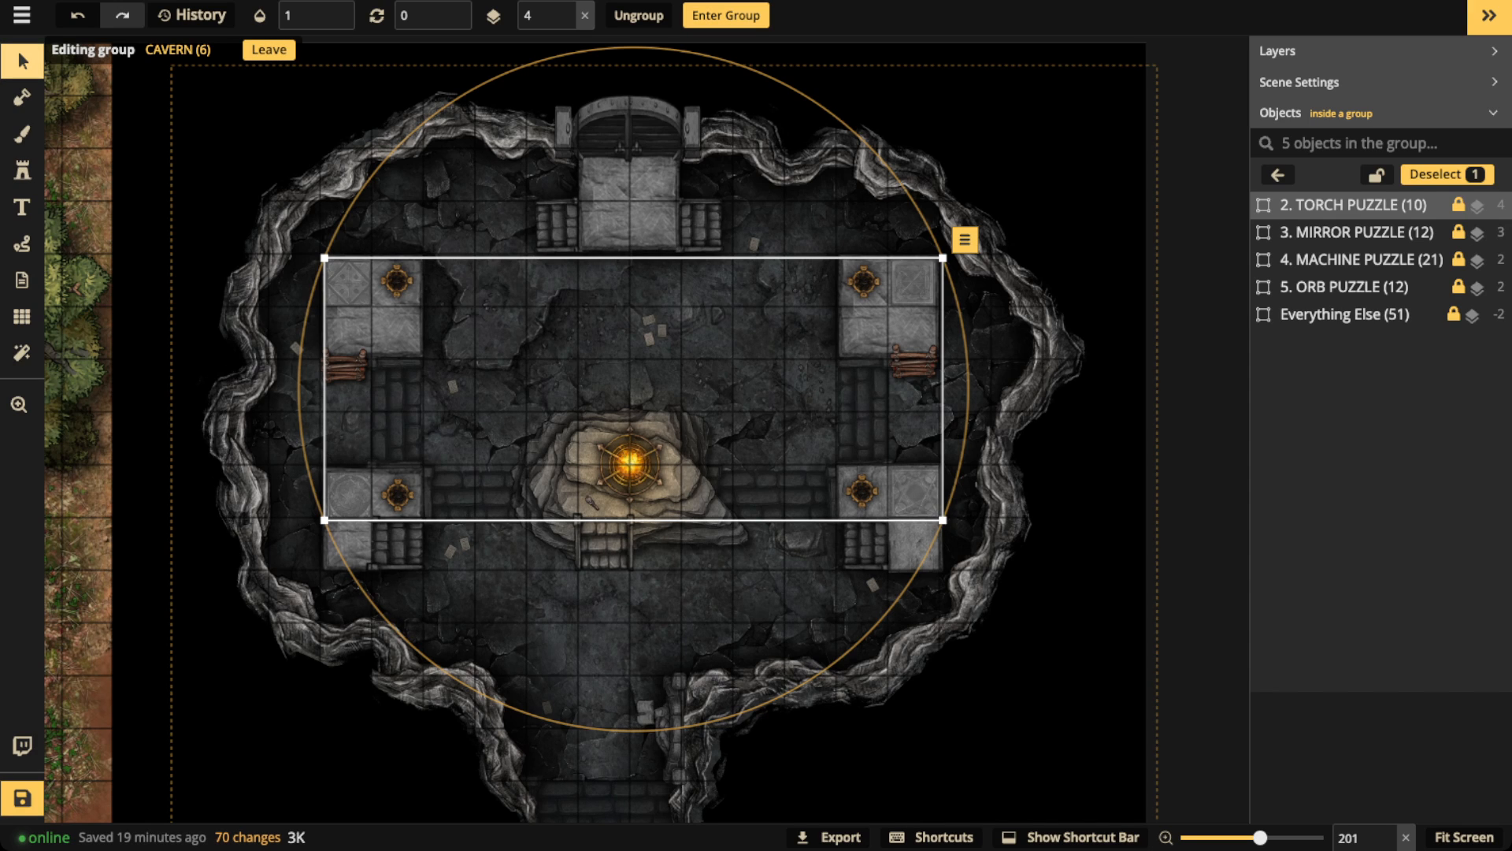
Step: Circle the burning brazier on the central rock and the torch beside it with red free-draw paths, deleting each path
scroll(643, 442, up, 5)
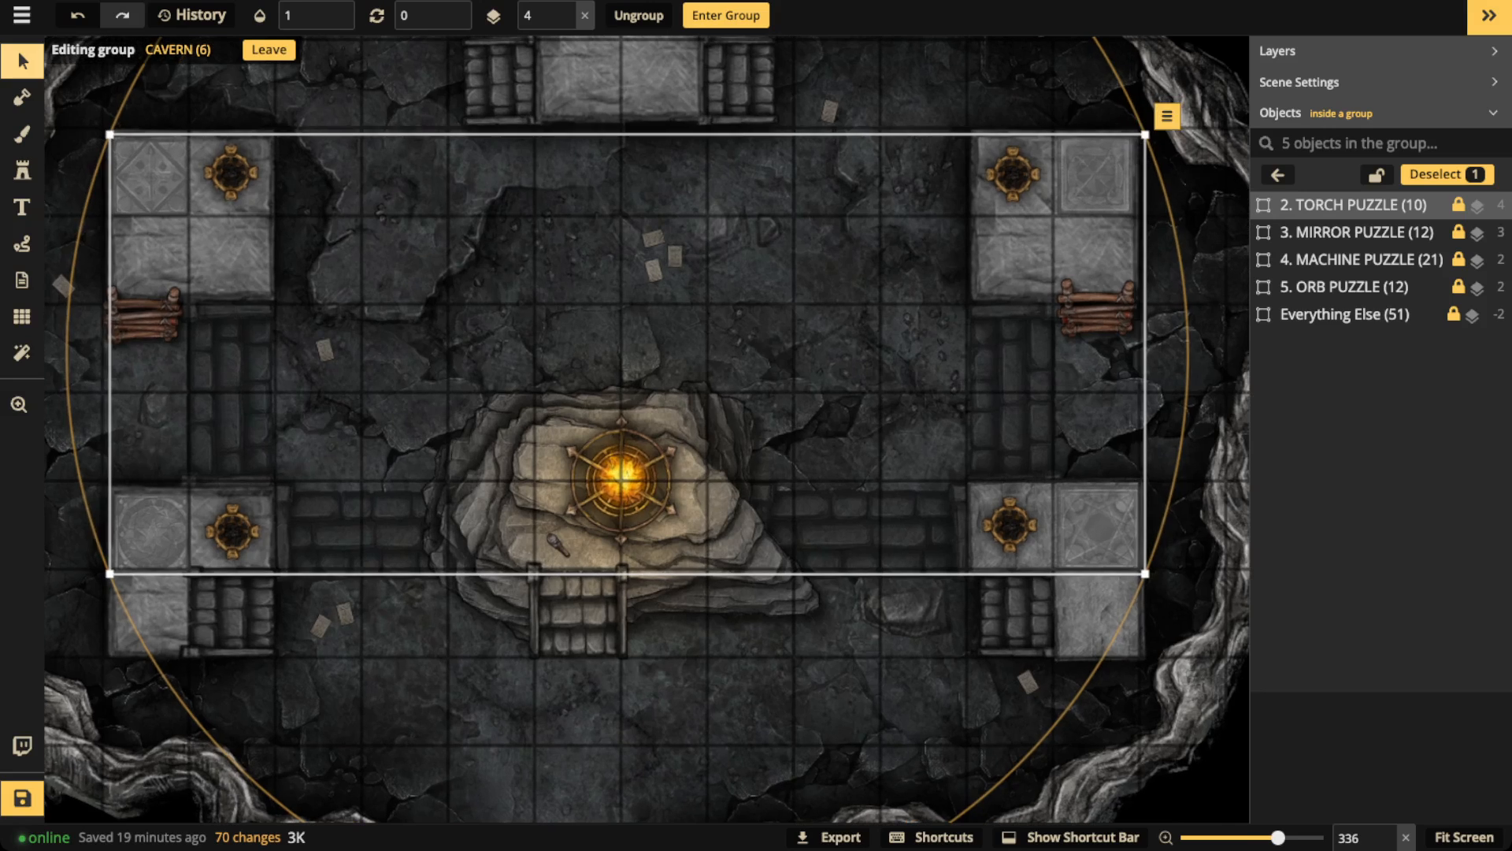
scroll(623, 473, down, 1)
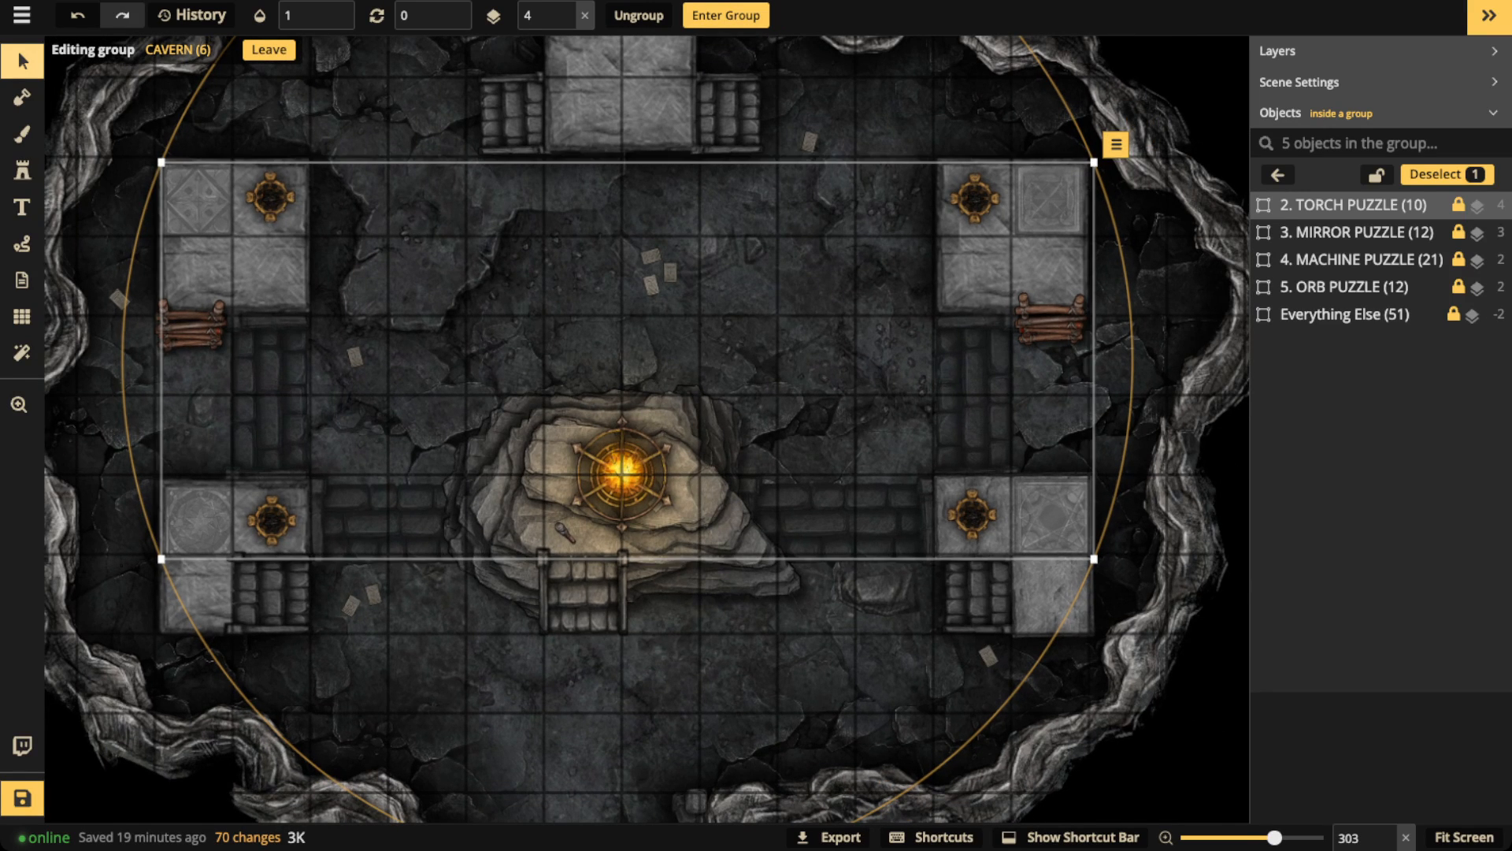
click(22, 244)
mouse_move(622, 379)
mouse_down()
mouse_move(544, 535)
mouse_move(607, 386)
mouse_up()
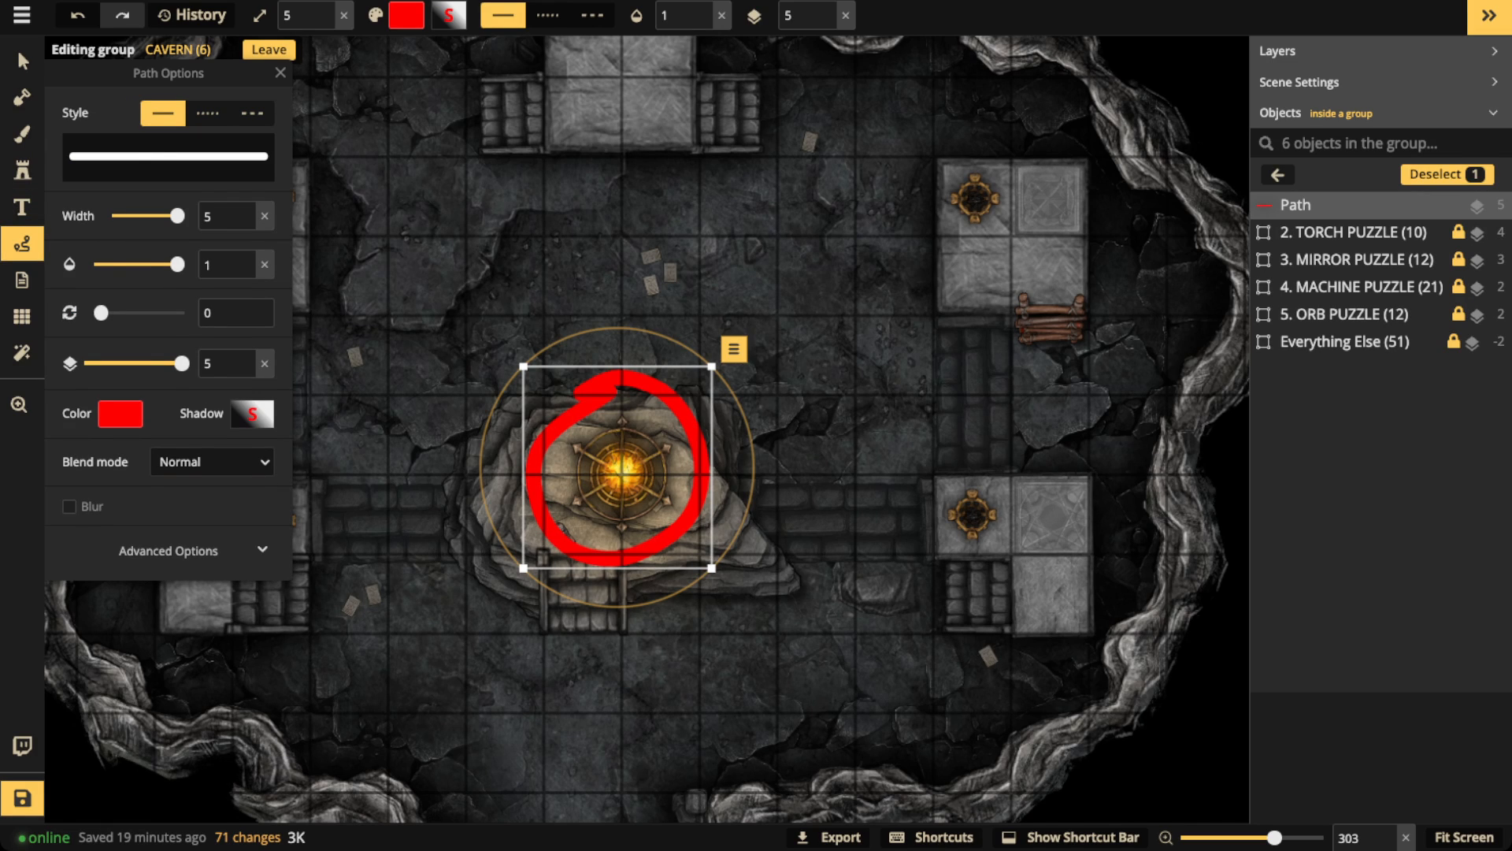
key(Delete)
mouse_move(567, 504)
mouse_down()
mouse_move(537, 529)
mouse_move(575, 506)
mouse_up()
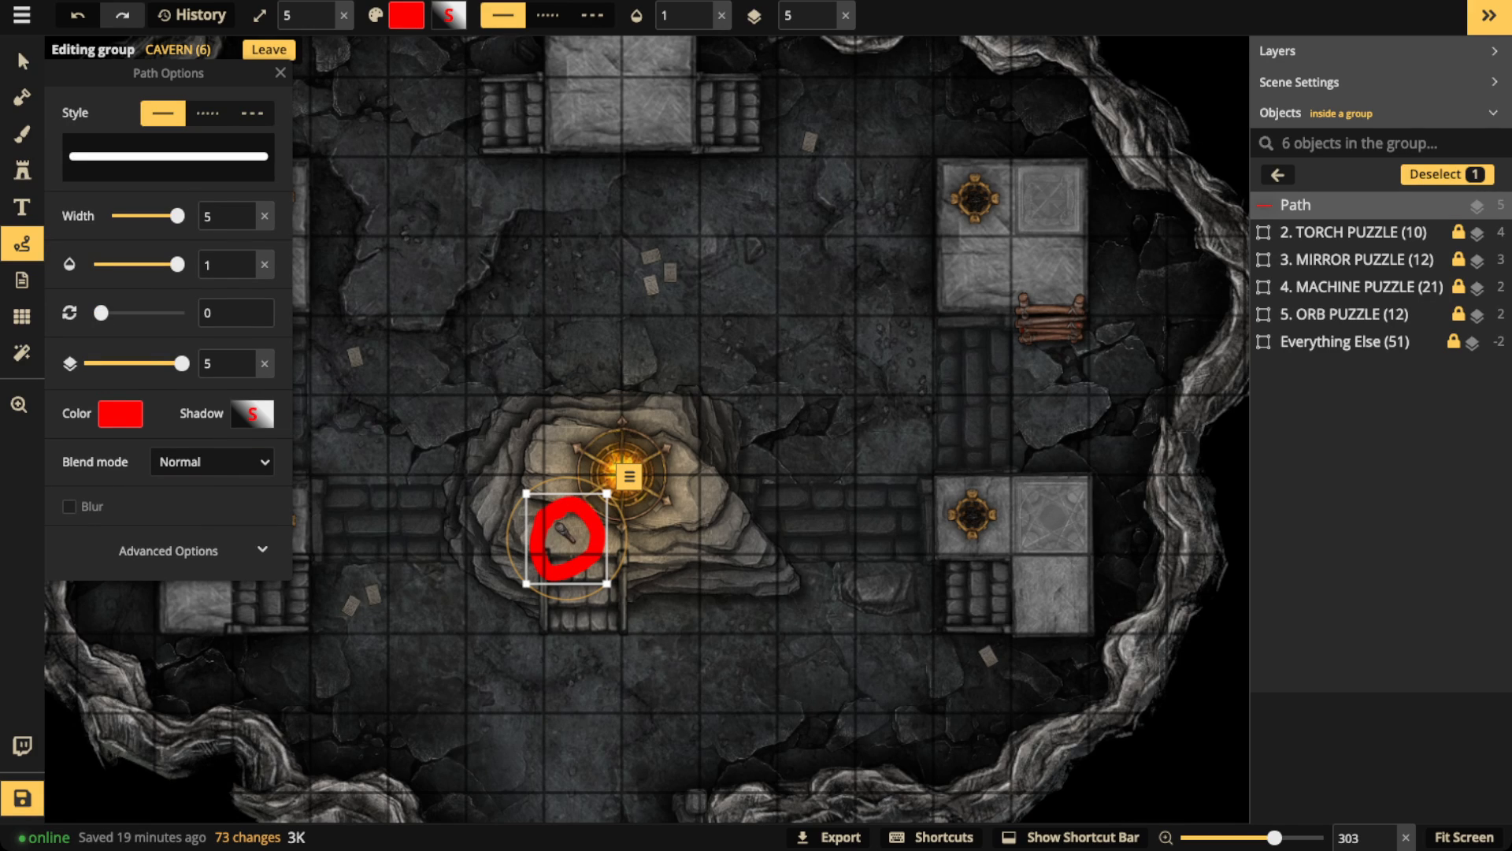
key(Delete)
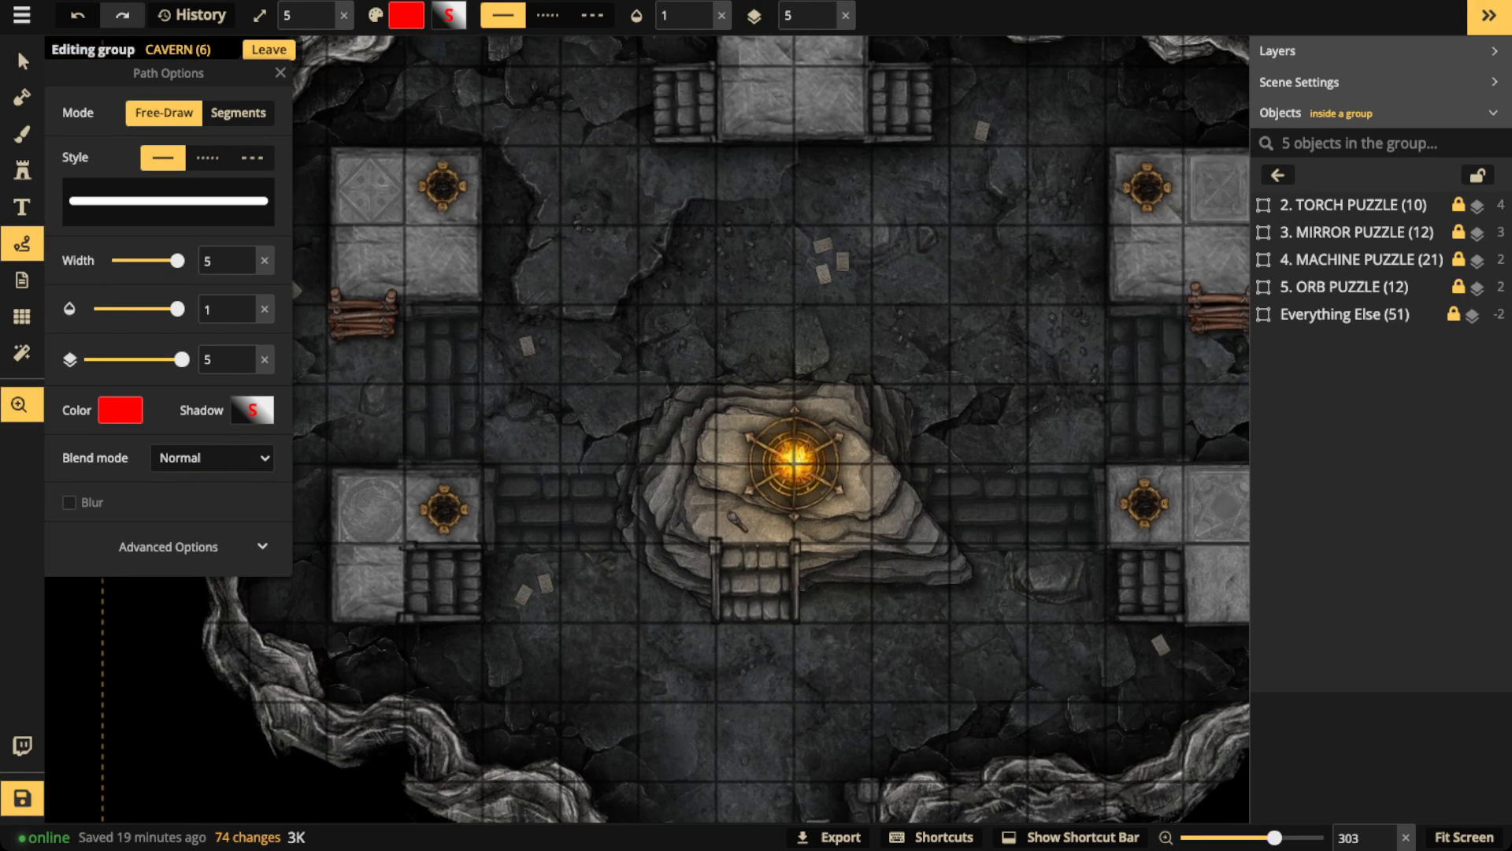
Step: Circle the southwestern platform's brazier and the northwestern platform's carved floor tile with red free-draw paths, deleting each path
mouse_move(438, 459)
mouse_down()
mouse_move(399, 507)
mouse_move(481, 471)
mouse_move(460, 459)
mouse_up()
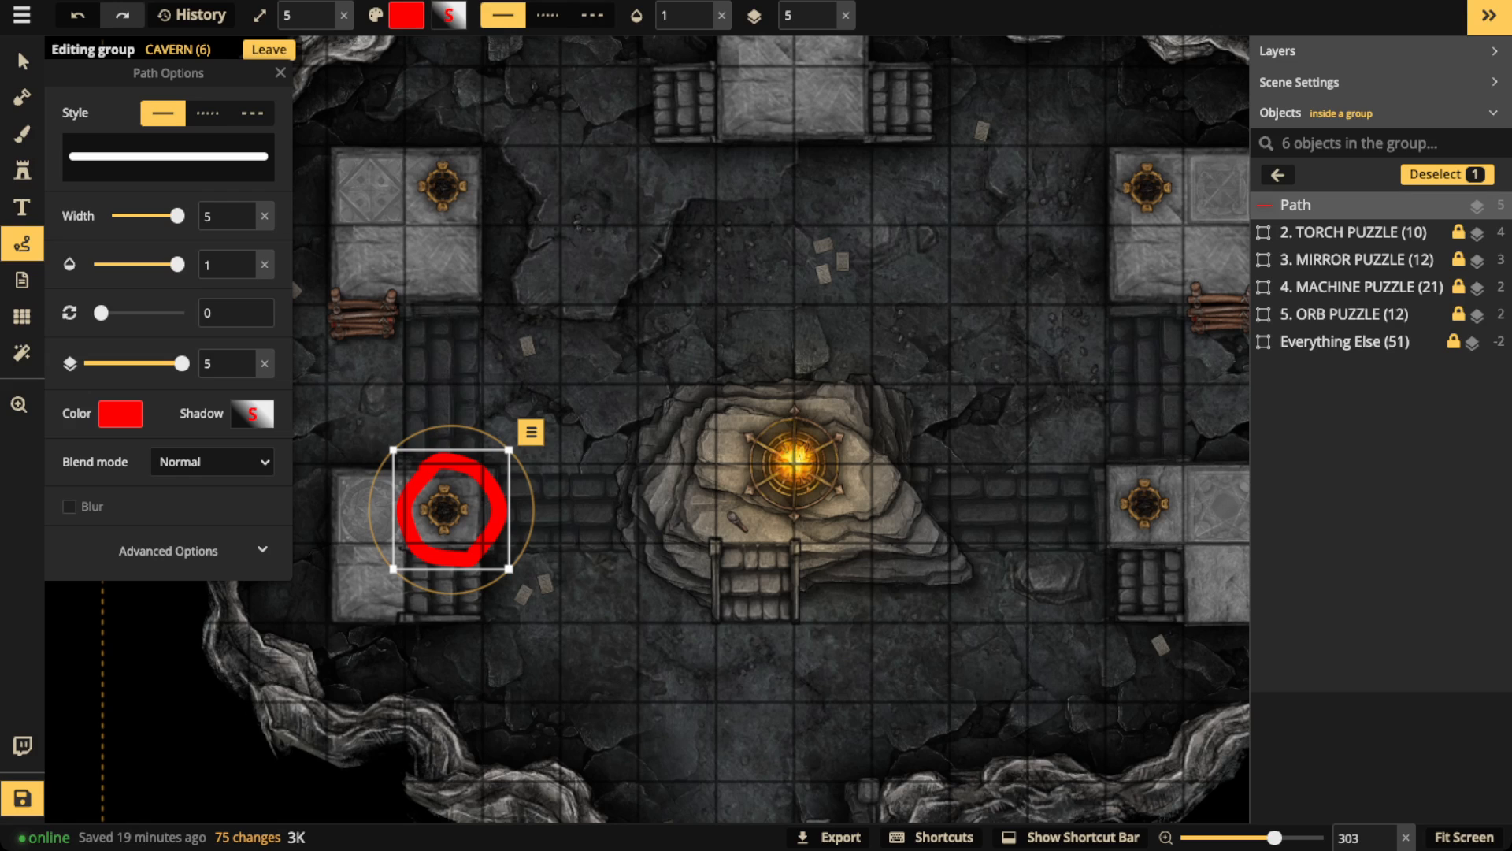
key(Delete)
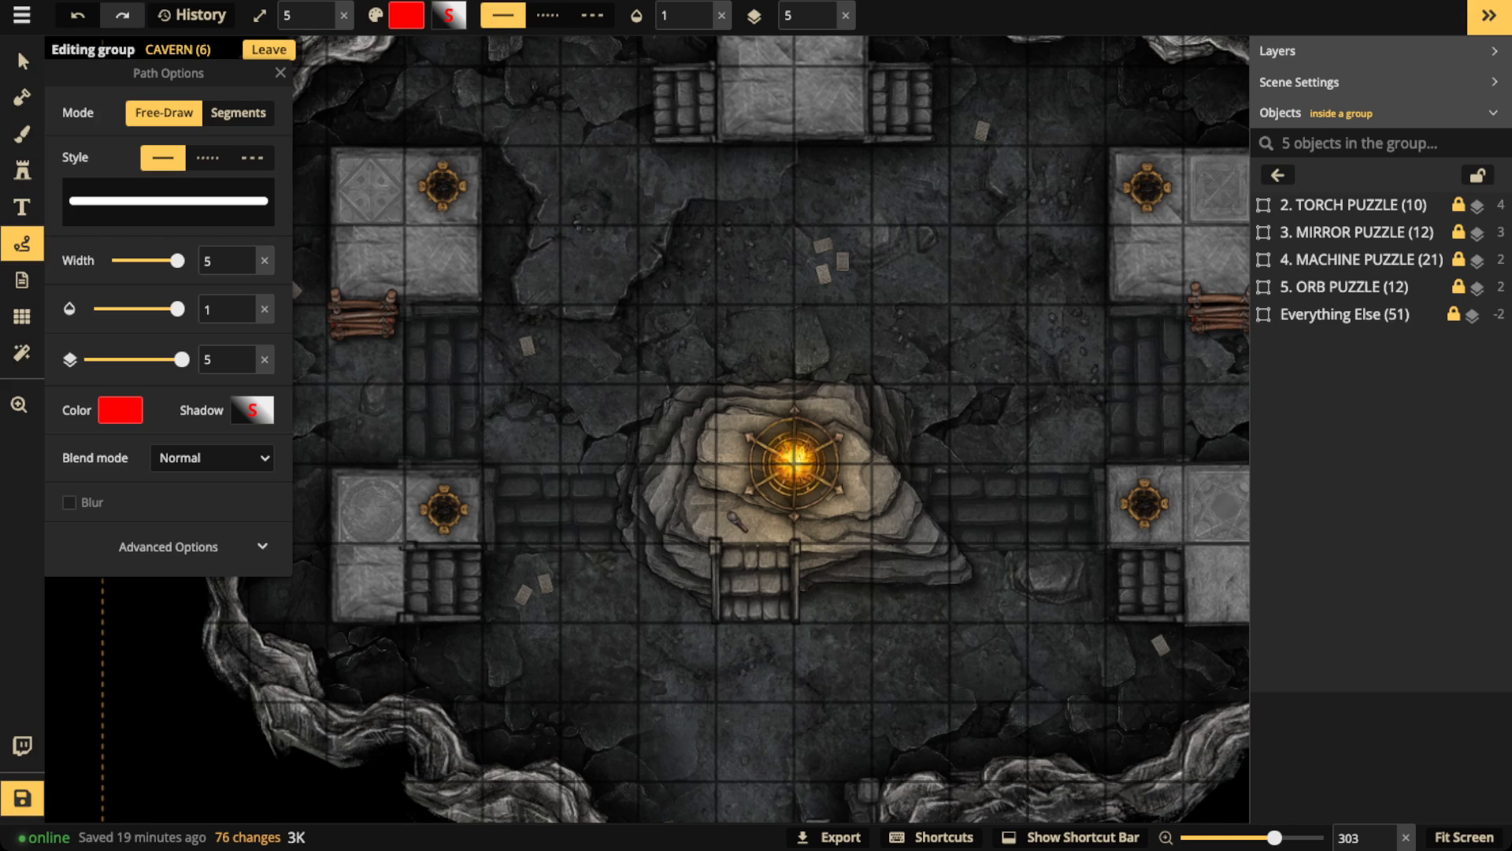
key(space)
mouse_move(630, 354)
mouse_down()
mouse_move(801, 458)
mouse_move(794, 481)
mouse_up()
mouse_move(536, 261)
mouse_down()
mouse_move(488, 285)
mouse_move(512, 359)
mouse_move(573, 268)
mouse_up()
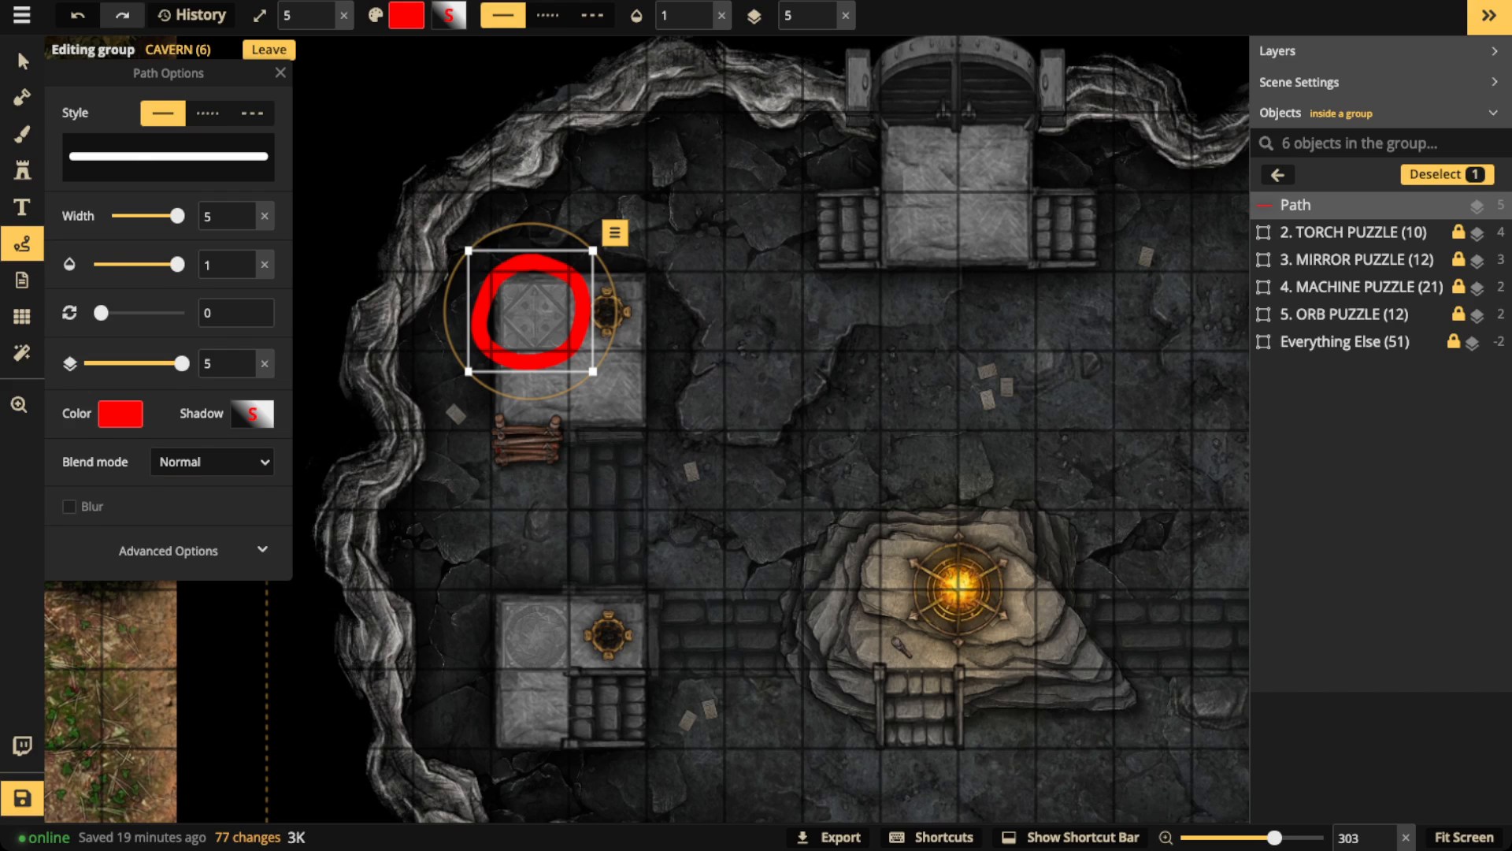
key(Delete)
Step: Circle the rubble at the southern entrance and the carved tile on the southwestern platform in red, and delete both paths
key(space)
drag(906, 669, 752, 411)
mouse_move(810, 662)
mouse_down()
mouse_move(771, 707)
mouse_move(827, 756)
mouse_move(808, 660)
mouse_up()
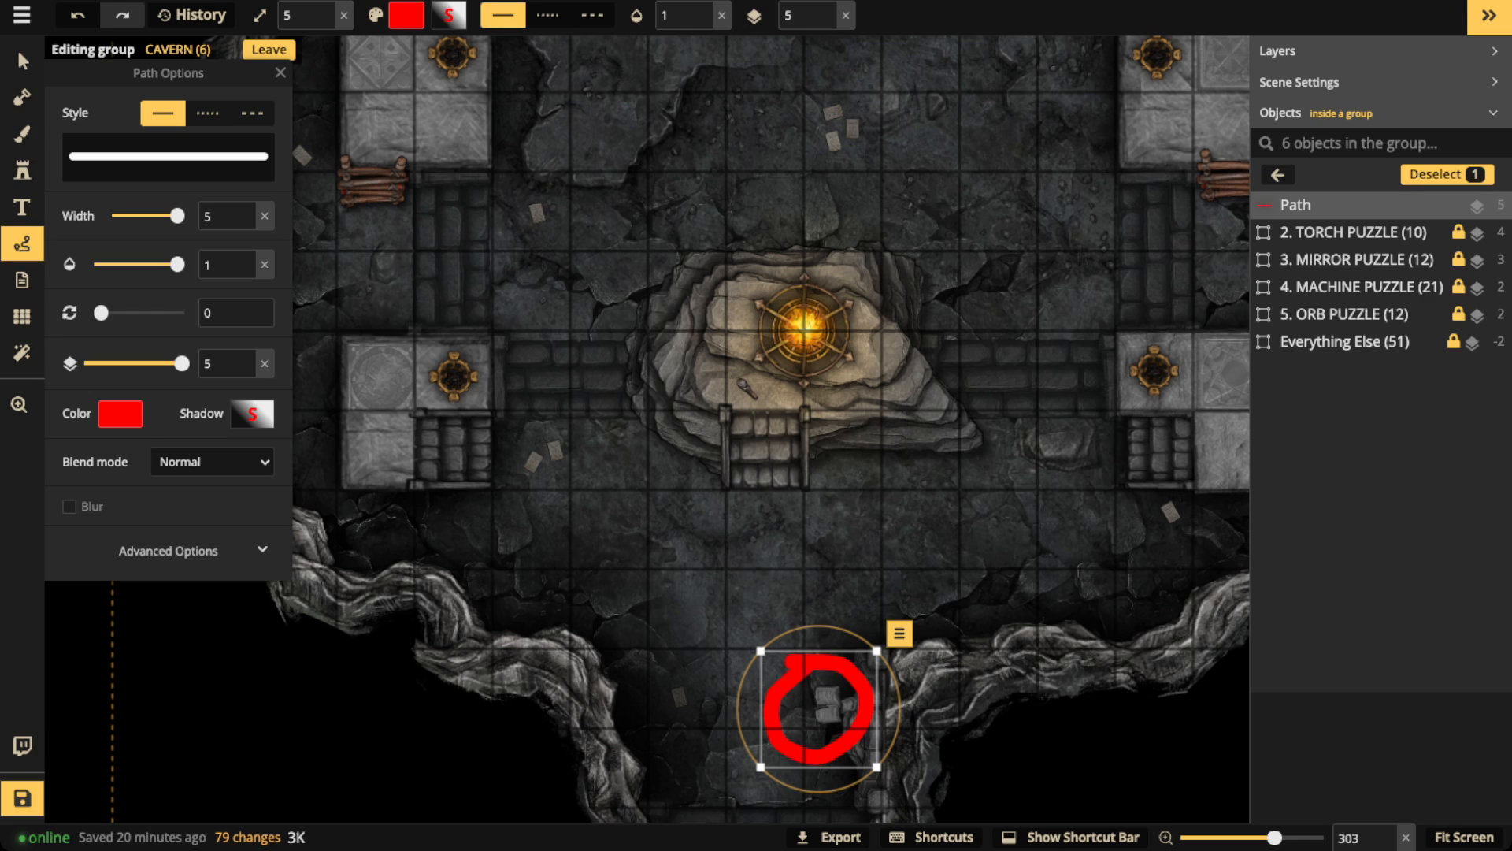
mouse_move(386, 331)
mouse_down()
mouse_move(418, 378)
mouse_move(390, 329)
mouse_up()
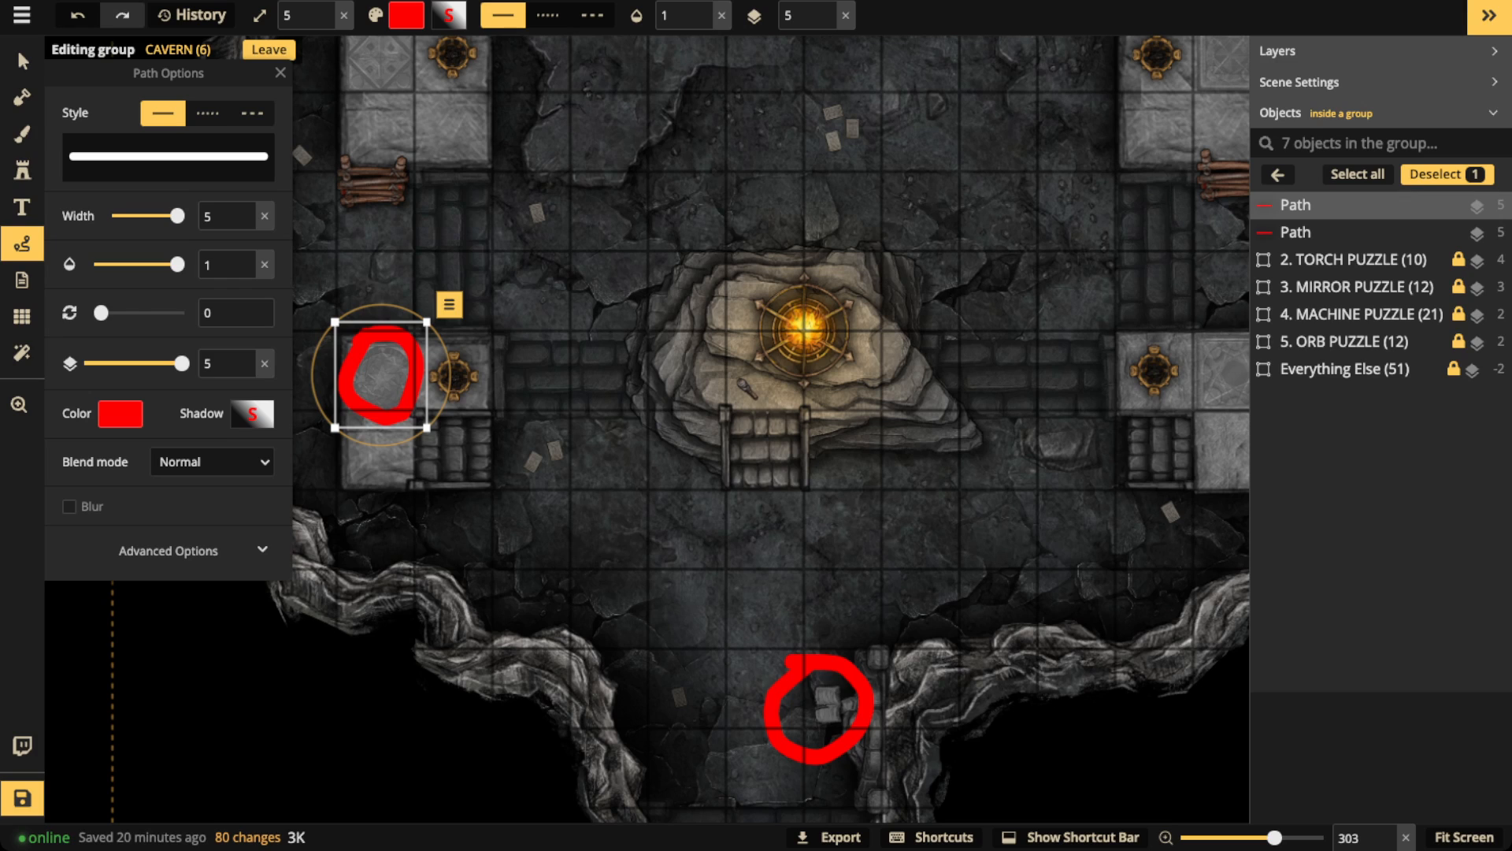
key(Delete)
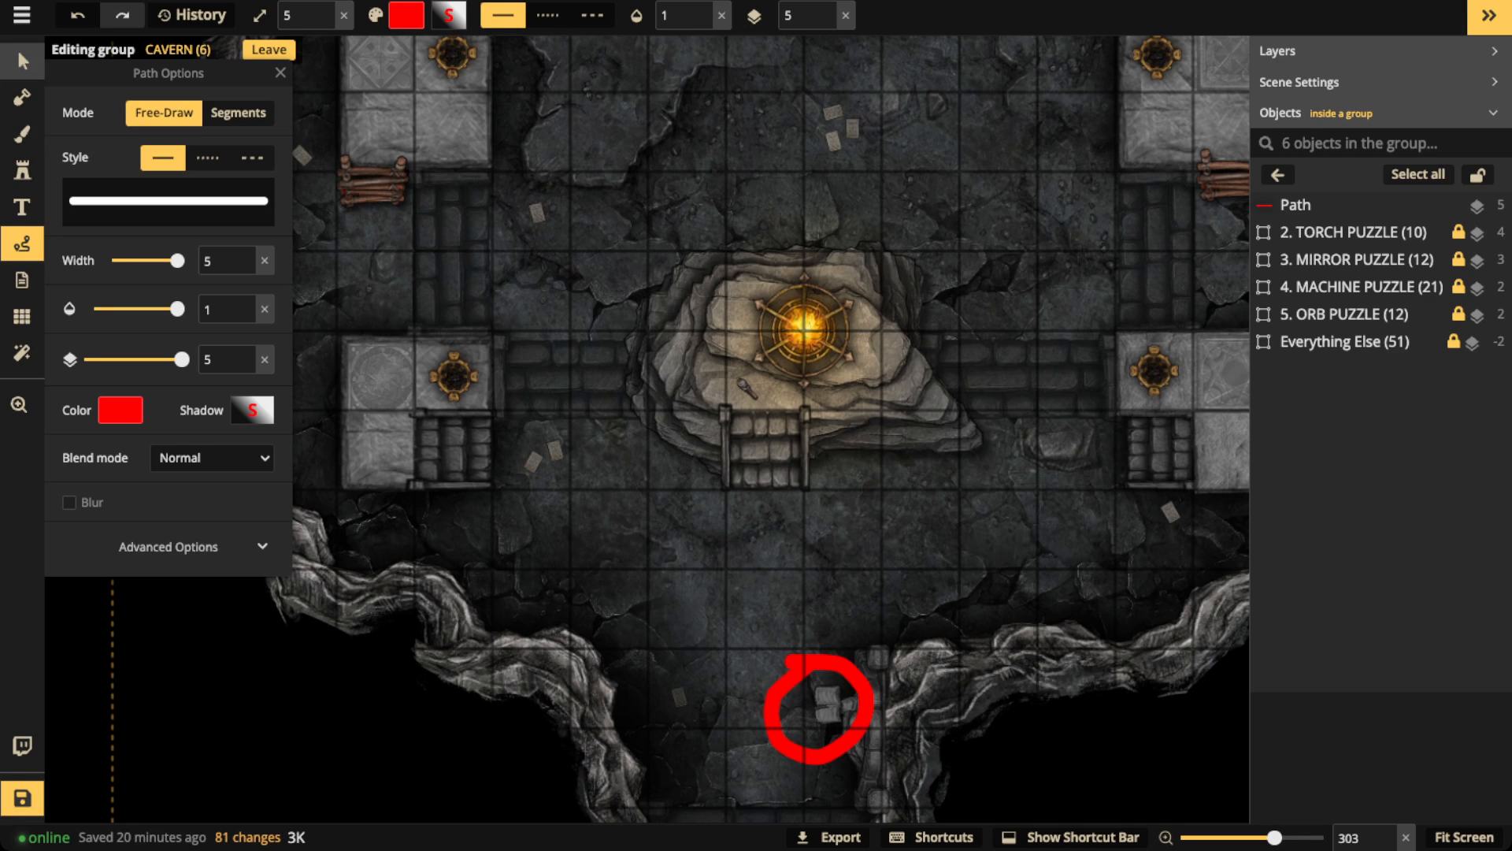
click(22, 62)
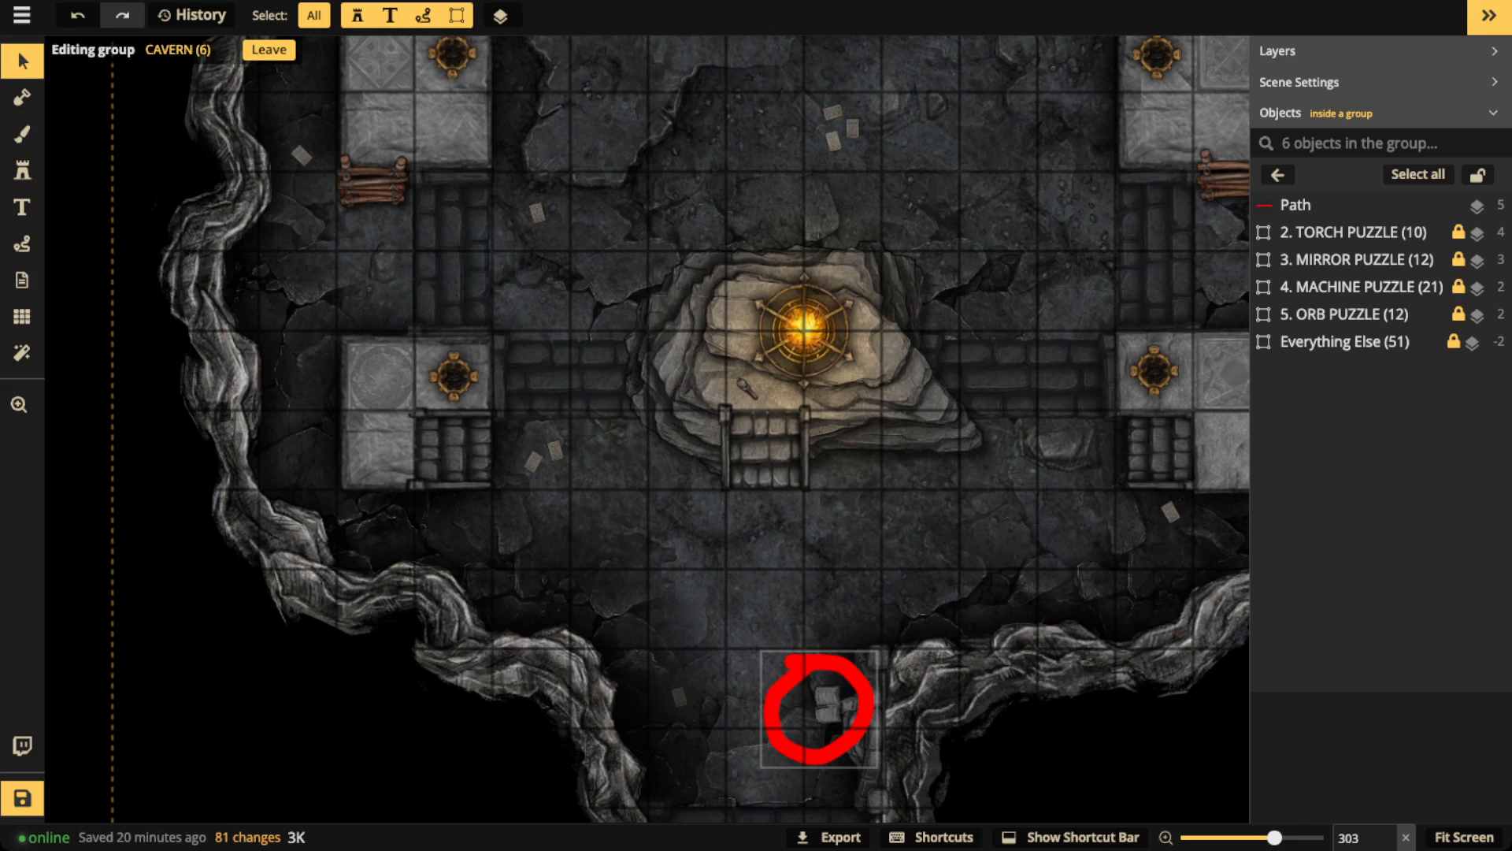
click(818, 707)
key(Delete)
Step: Delete the 2. TORCH PUZZLE group and set the opacity of the 3. MIRROR PUZZLE group to 1
scroll(646, 489, down, 3)
drag(647, 488, 551, 582)
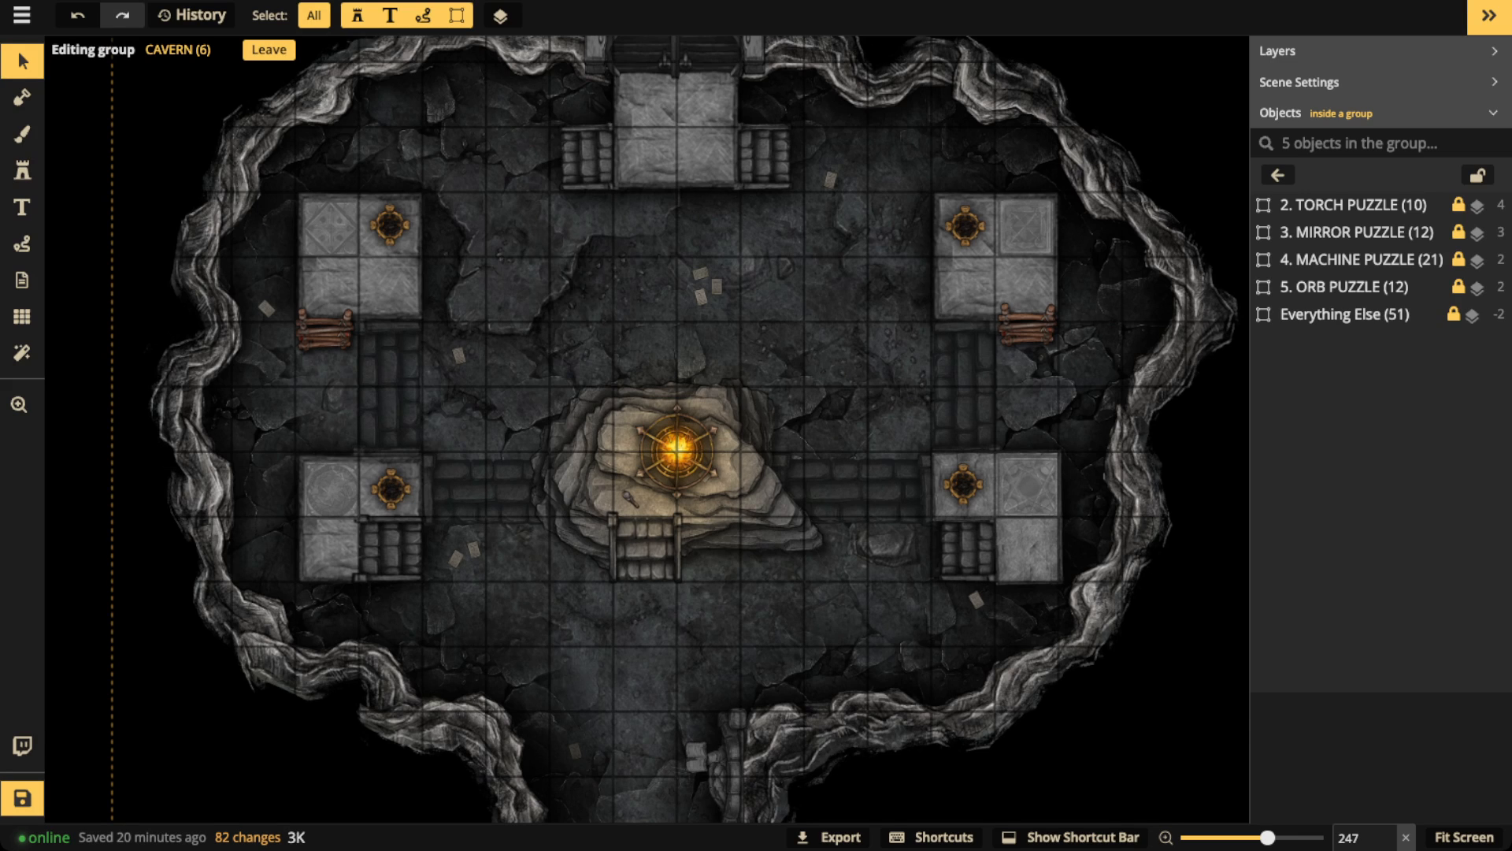
click(1435, 205)
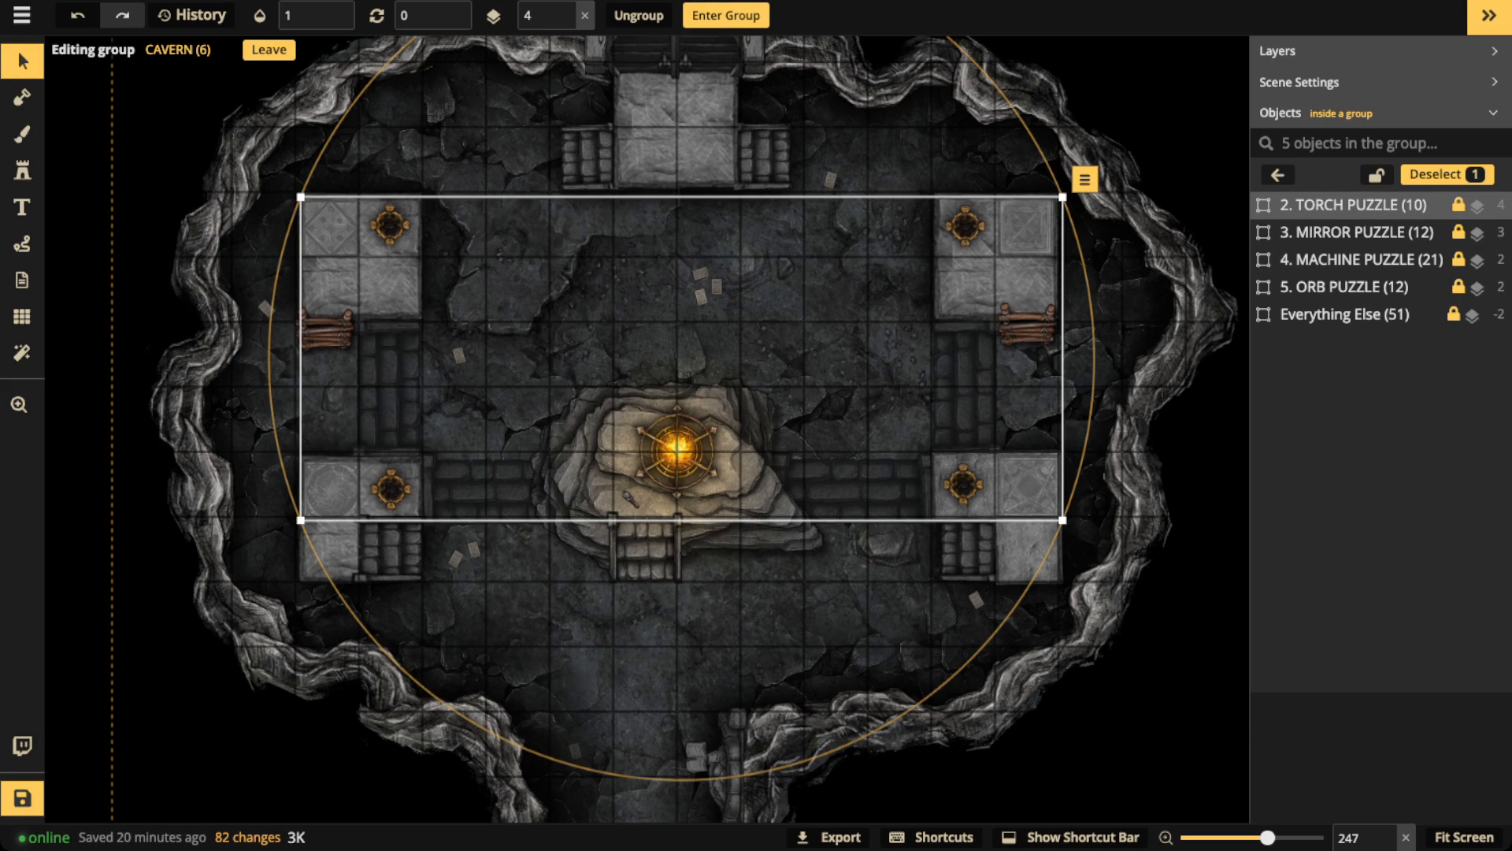
key(Delete)
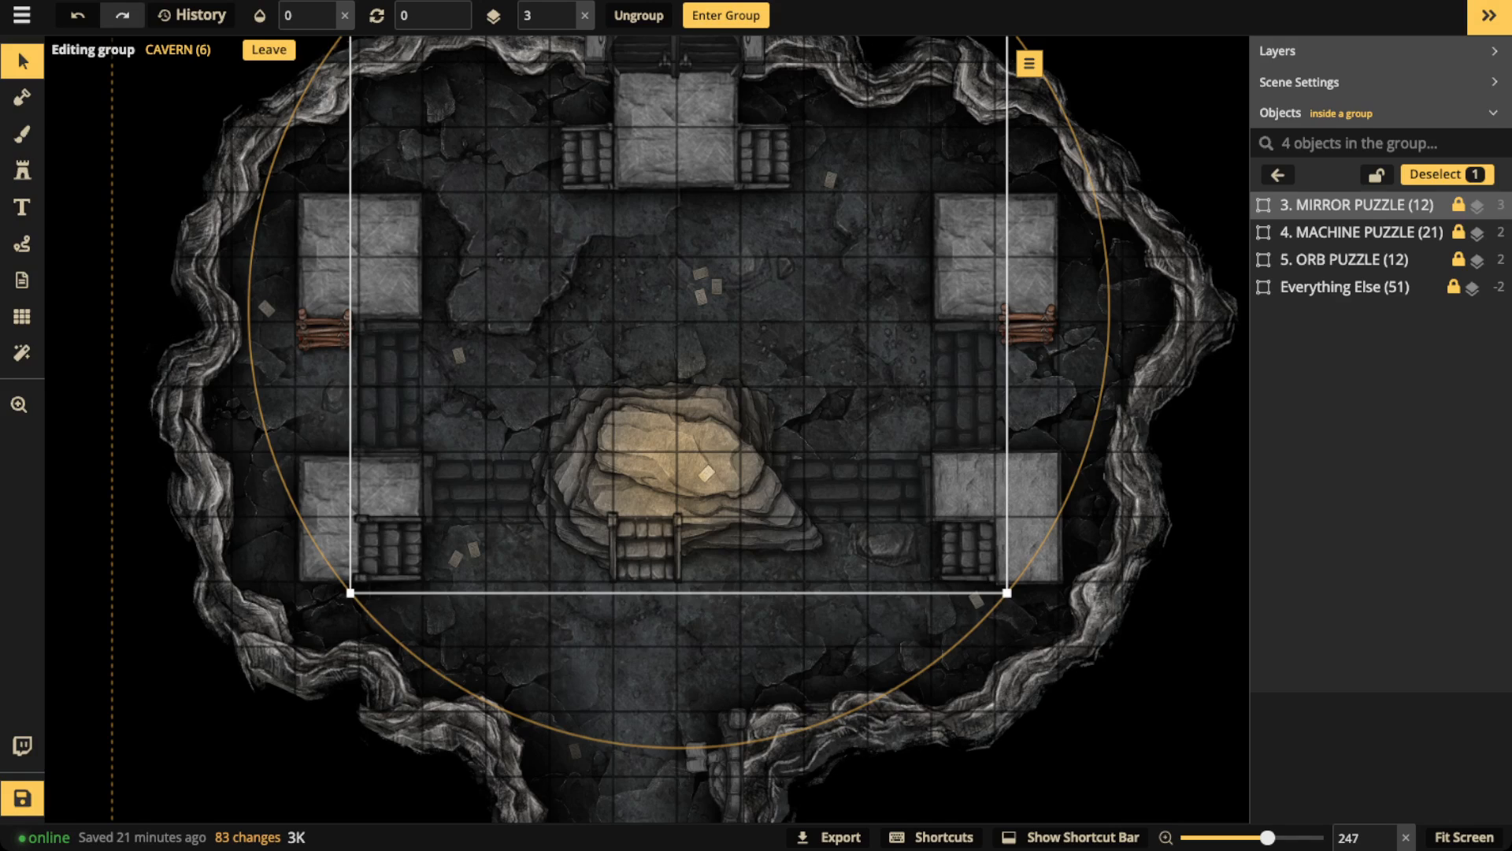
click(344, 15)
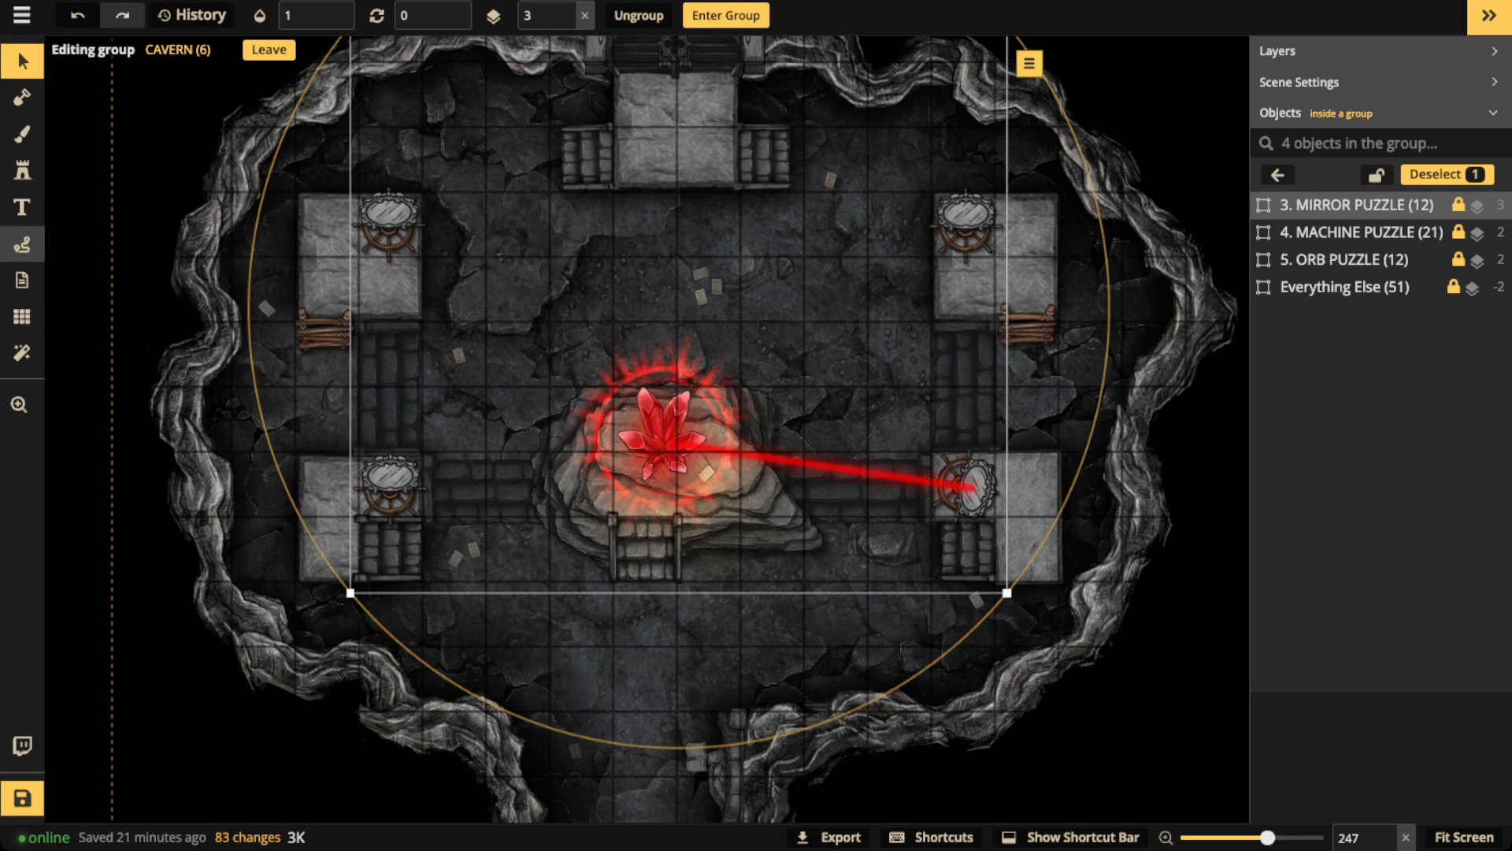
Step: Circle the red crystal on the central rock with a red free-draw path, and delete the path
click(22, 244)
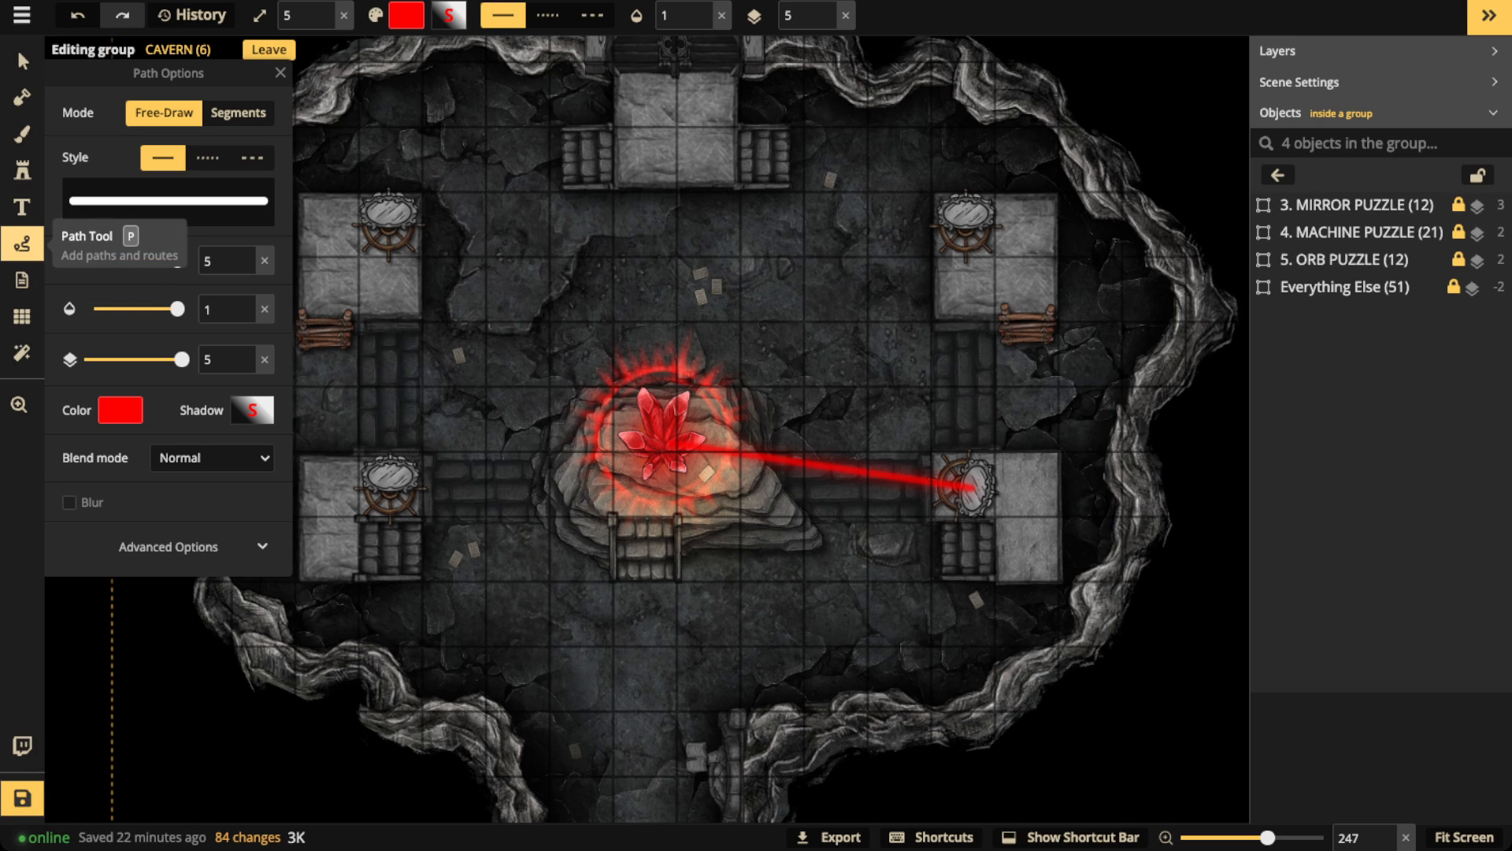
mouse_move(630, 352)
mouse_down()
mouse_move(602, 359)
mouse_move(552, 437)
mouse_move(732, 364)
mouse_move(630, 355)
mouse_up()
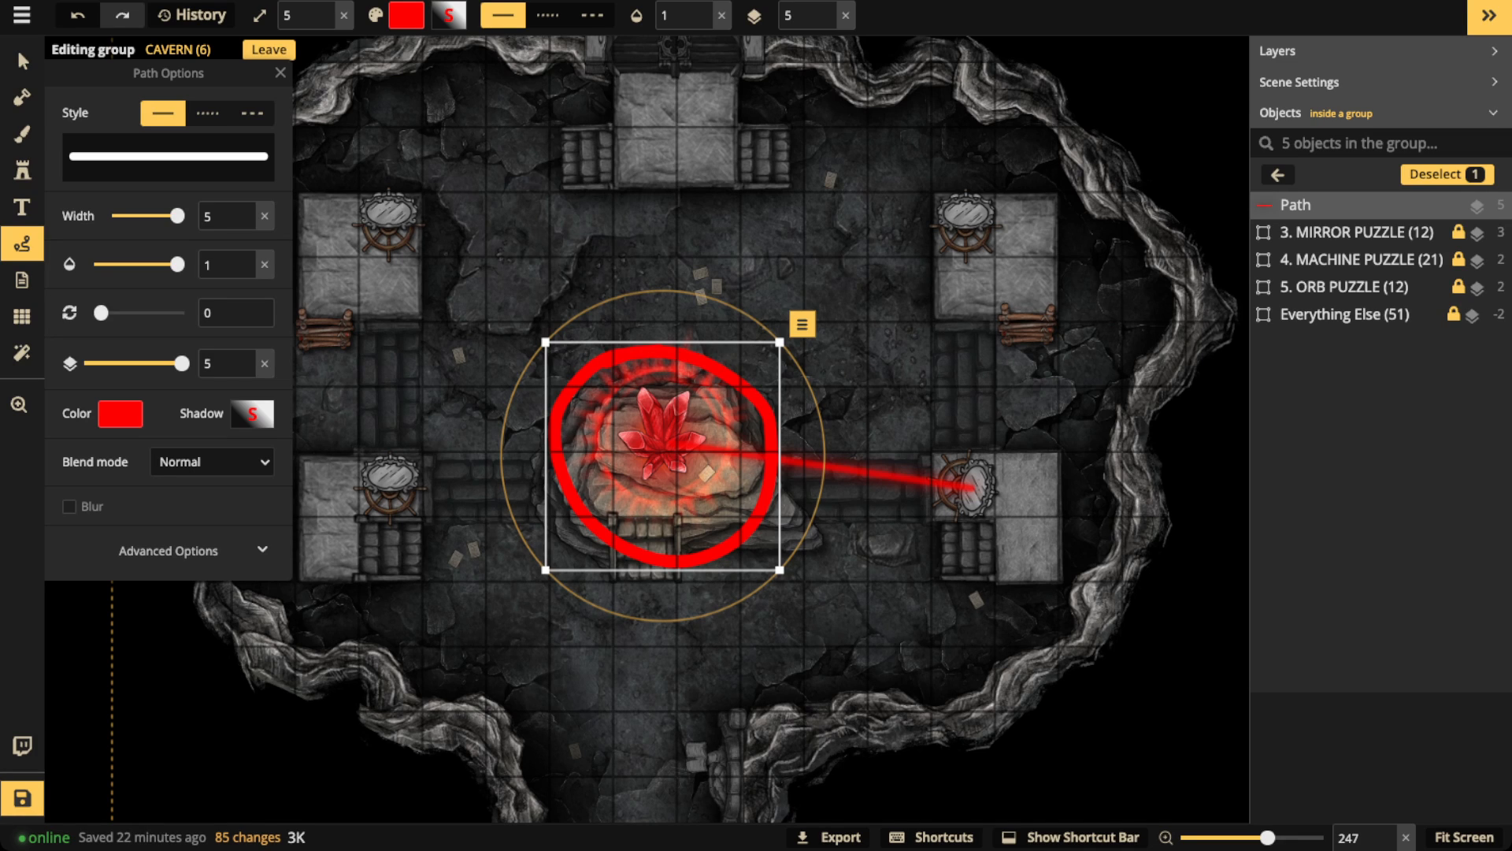
key(Delete)
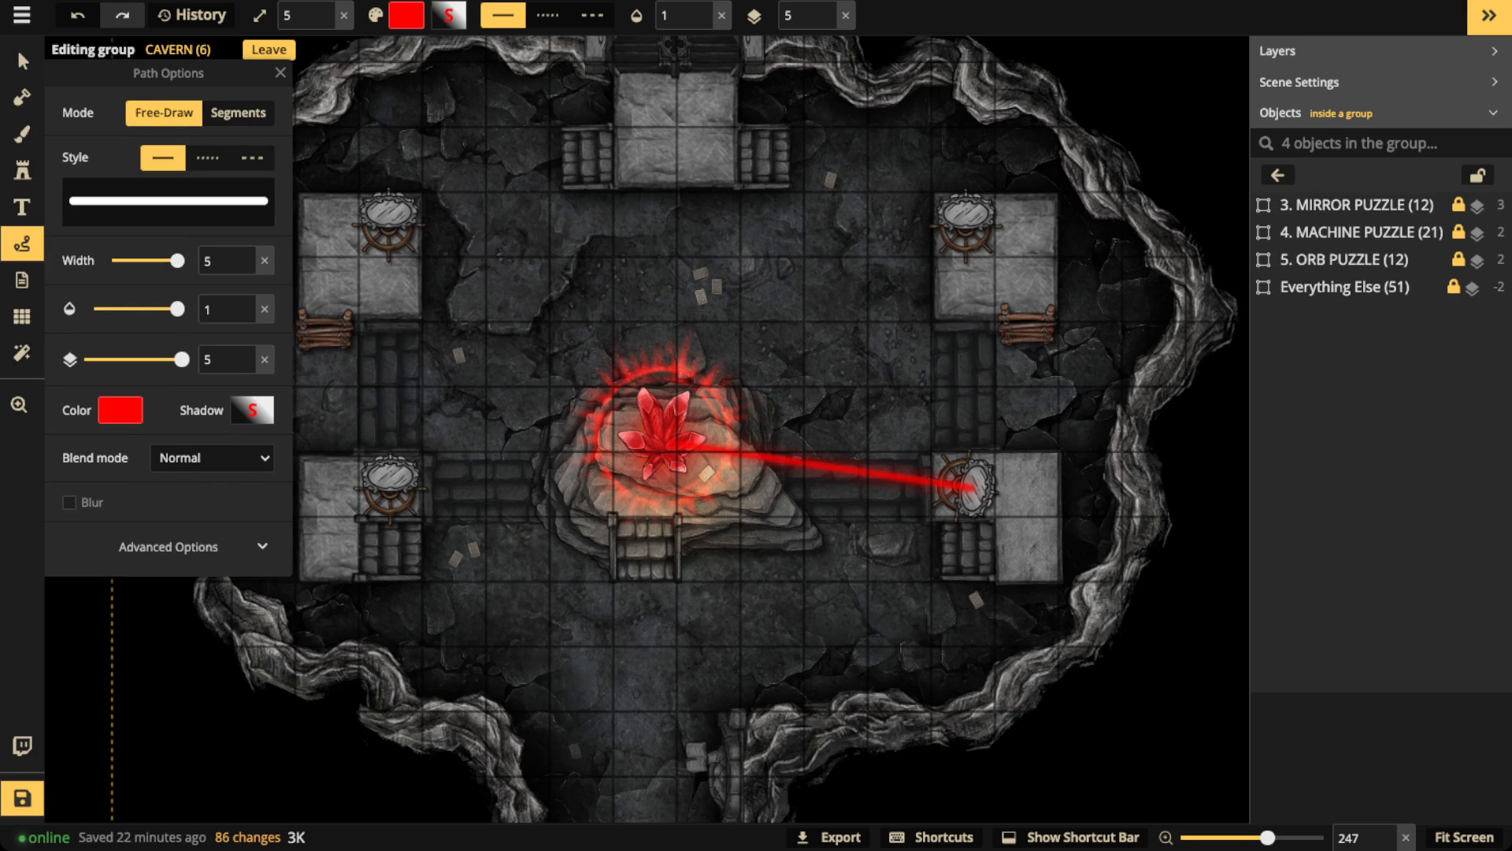
Step: Draw a red path from the southeastern mirror through the others to the northern door, undo it, and redraw it via northwest, northeast and southwest
mouse_move(976, 490)
mouse_down()
mouse_move(752, 455)
mouse_move(381, 473)
mouse_move(979, 217)
mouse_move(379, 227)
mouse_move(676, 49)
mouse_up()
key(Escape)
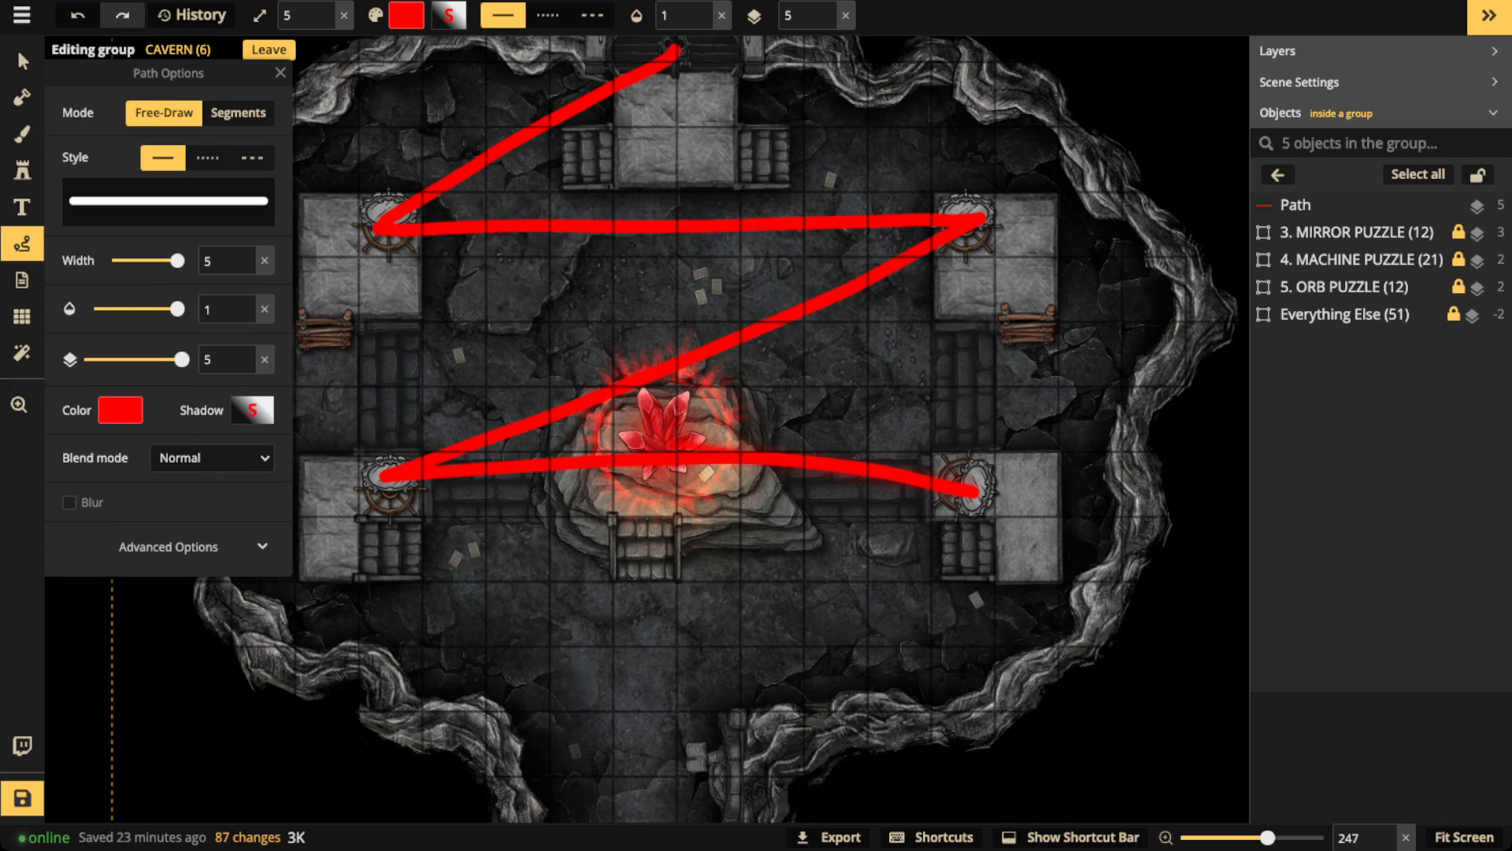
key(ctrl+z)
mouse_move(975, 484)
mouse_down()
mouse_move(816, 442)
mouse_move(379, 206)
mouse_move(909, 196)
mouse_move(934, 223)
mouse_move(374, 467)
mouse_move(688, 49)
mouse_up()
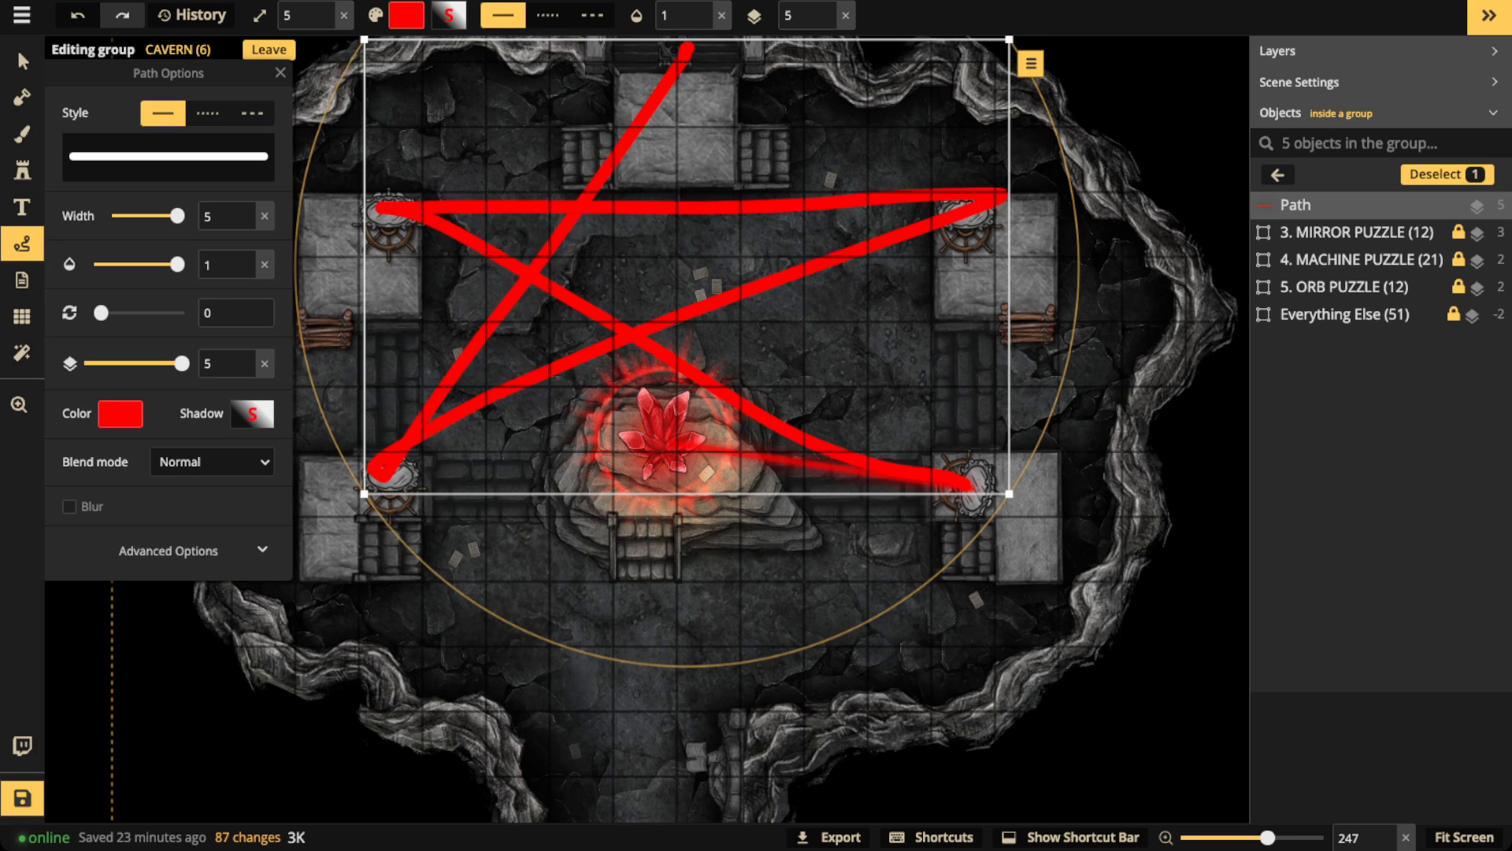
Step: Delete the red path running between the mirrors, and delete the 3. MIRROR PUZZLE group
drag(682, 334, 701, 536)
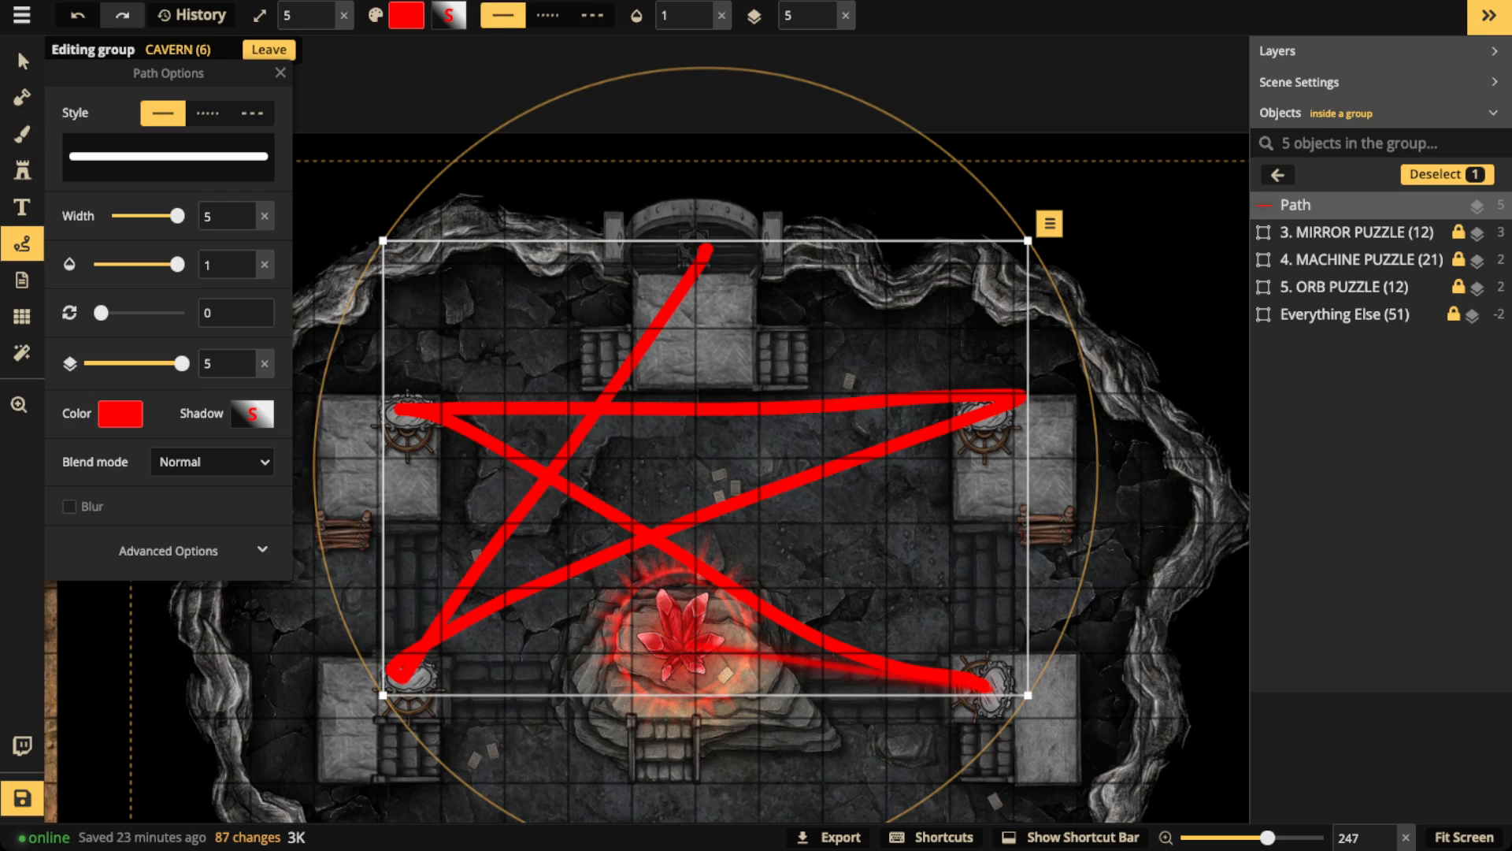
key(Delete)
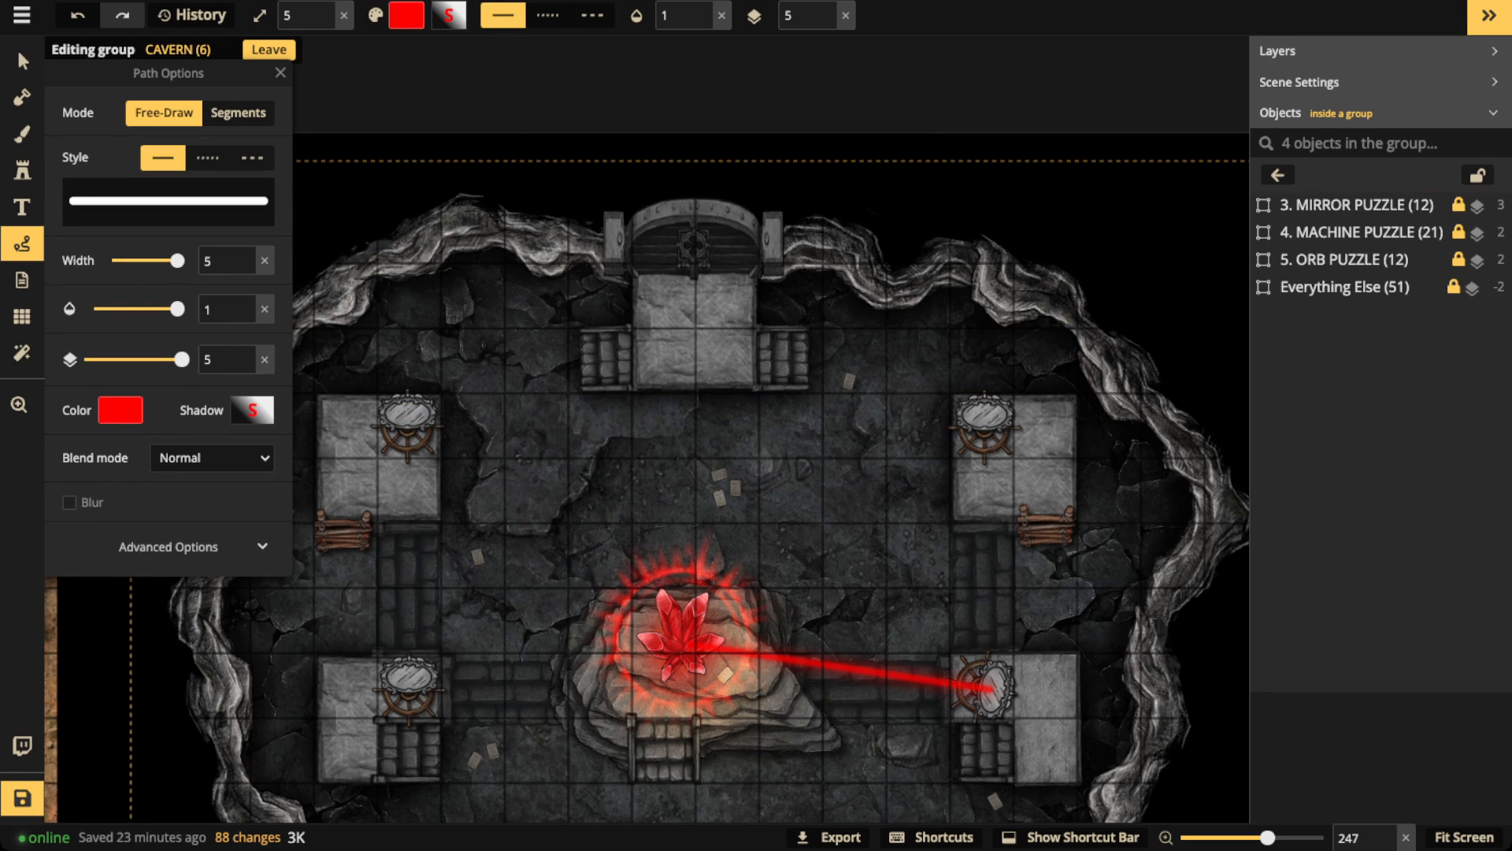
click(1347, 205)
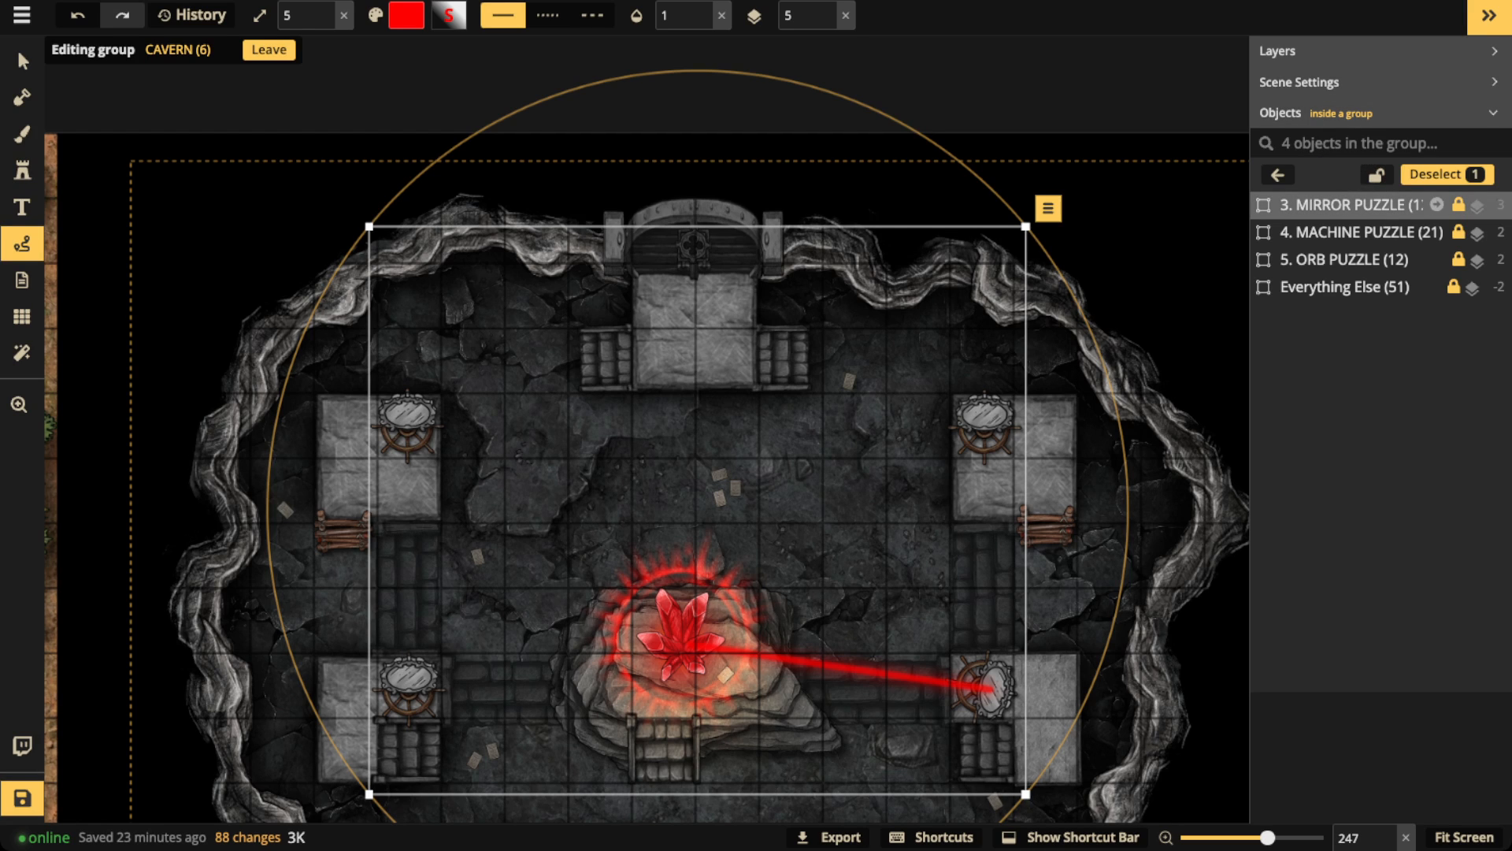
key(Delete)
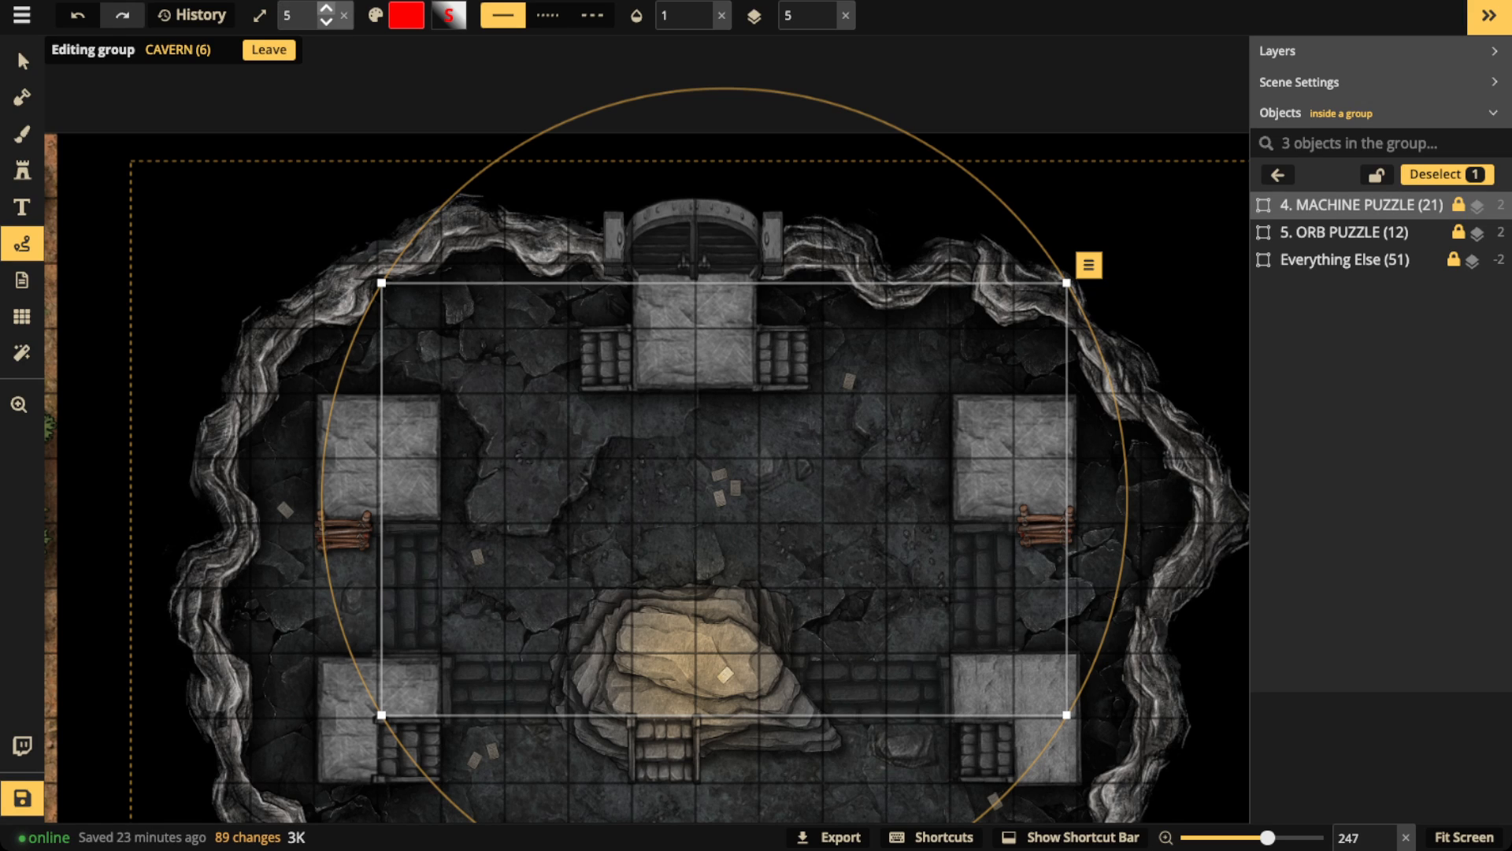
Step: Set the opacity of the 4. MACHINE PUZZLE group to 1 and deselect the group
click(22, 61)
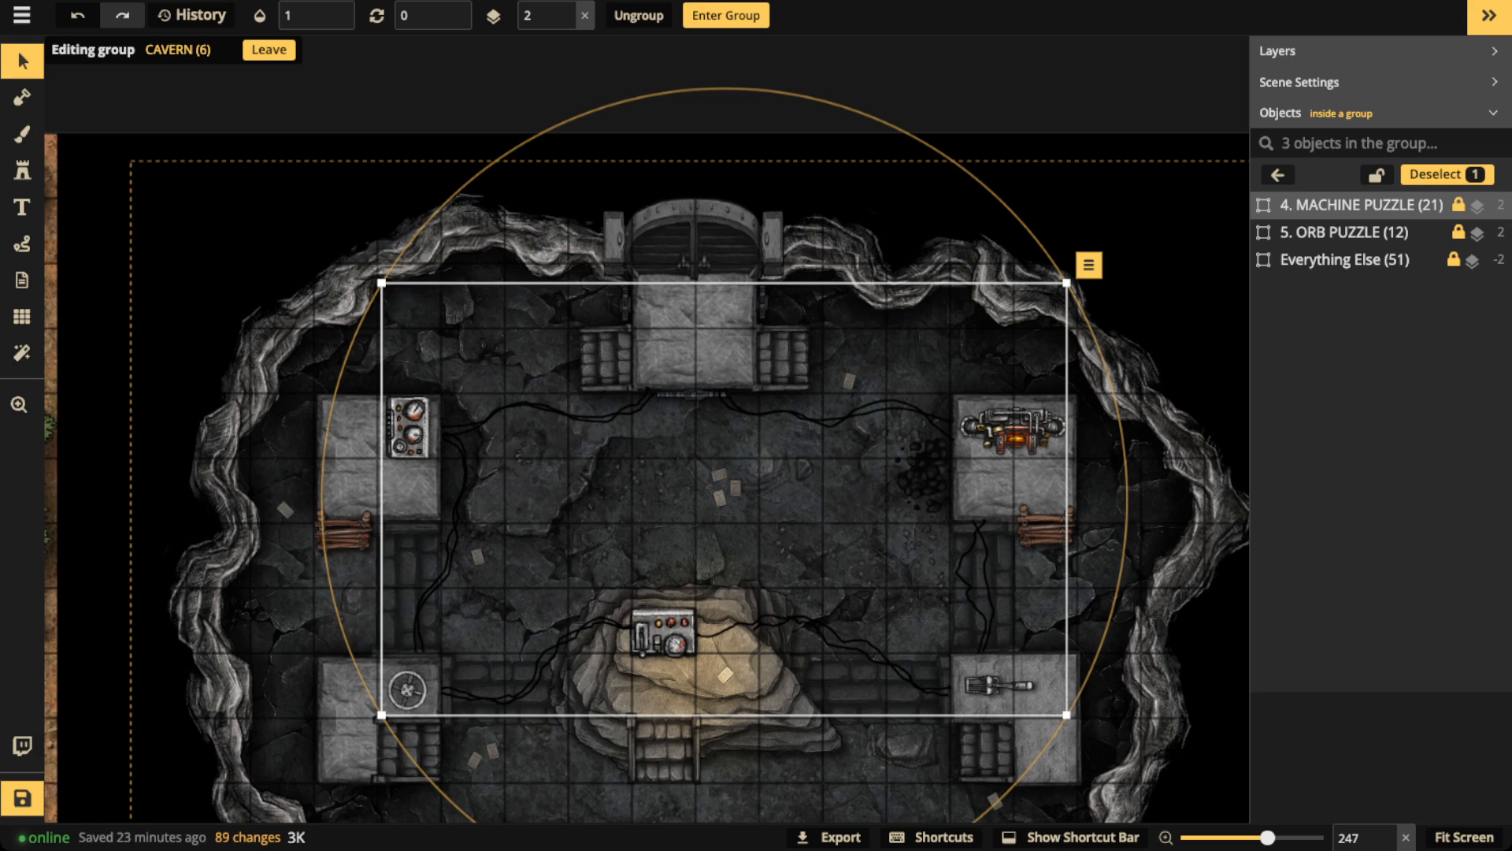
scroll(658, 569, up, 3)
key(space)
drag(659, 568, 659, 459)
key(Escape)
key(space)
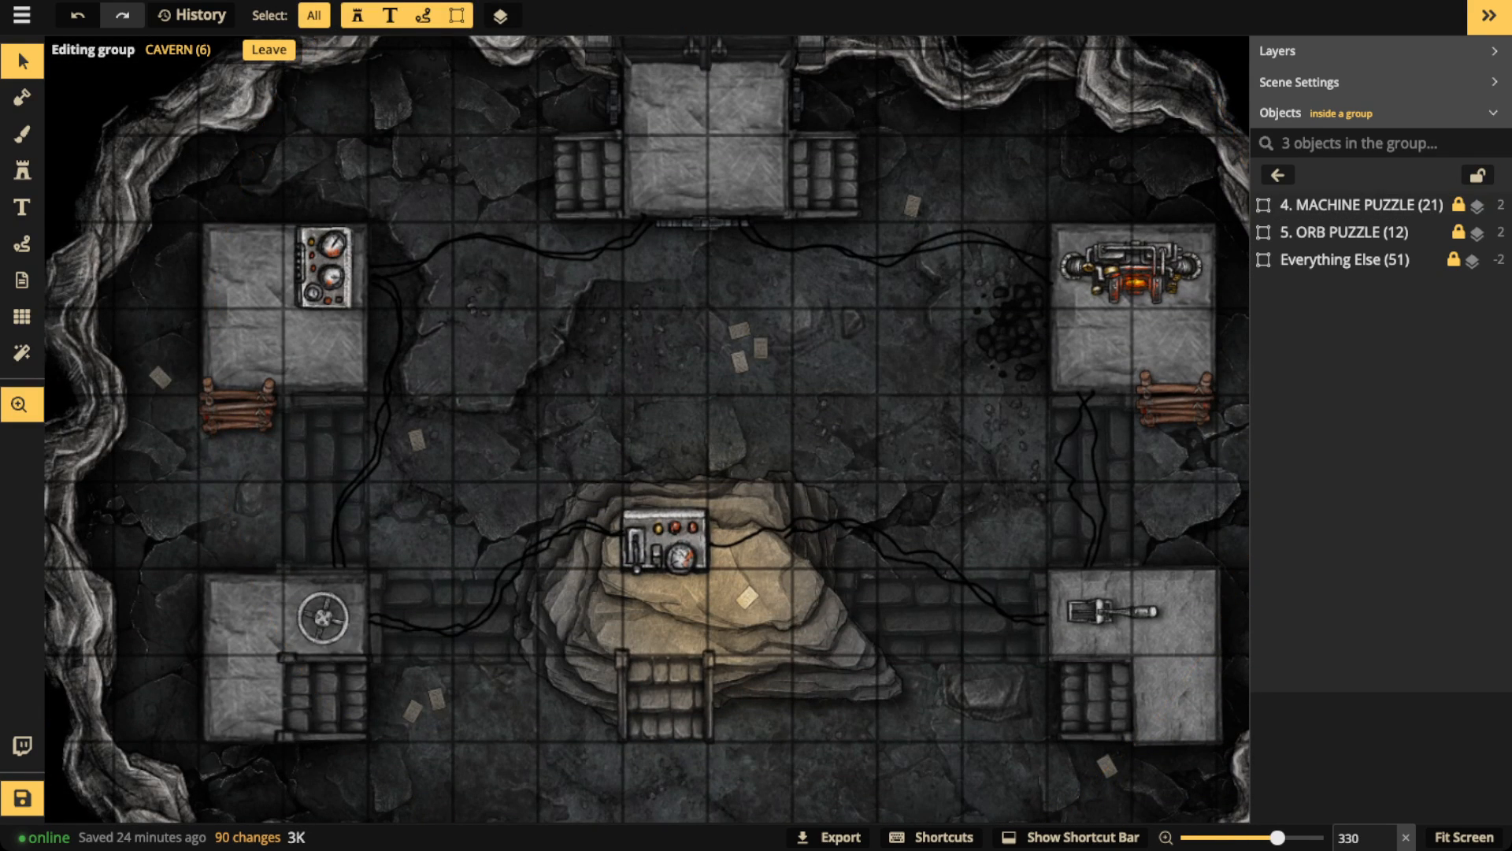
Step: Examine the control panel on the central rock and the cables linking it to the machines on the surrounding platforms
drag(659, 567, 654, 484)
scroll(654, 485, up, 1)
scroll(656, 449, up, 2)
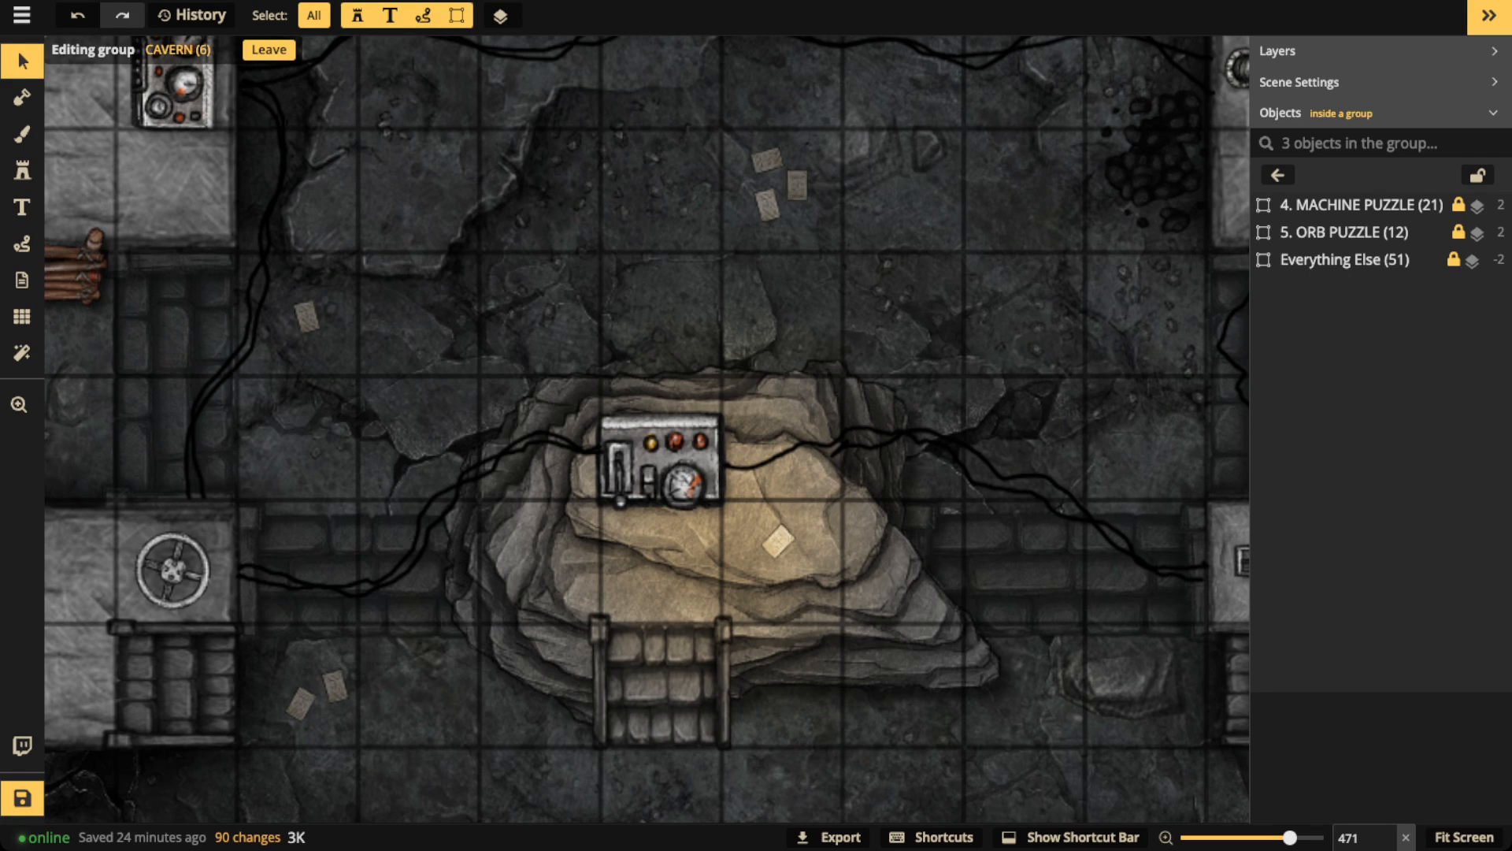
scroll(667, 465, down, 2)
key(space)
drag(666, 464, 698, 504)
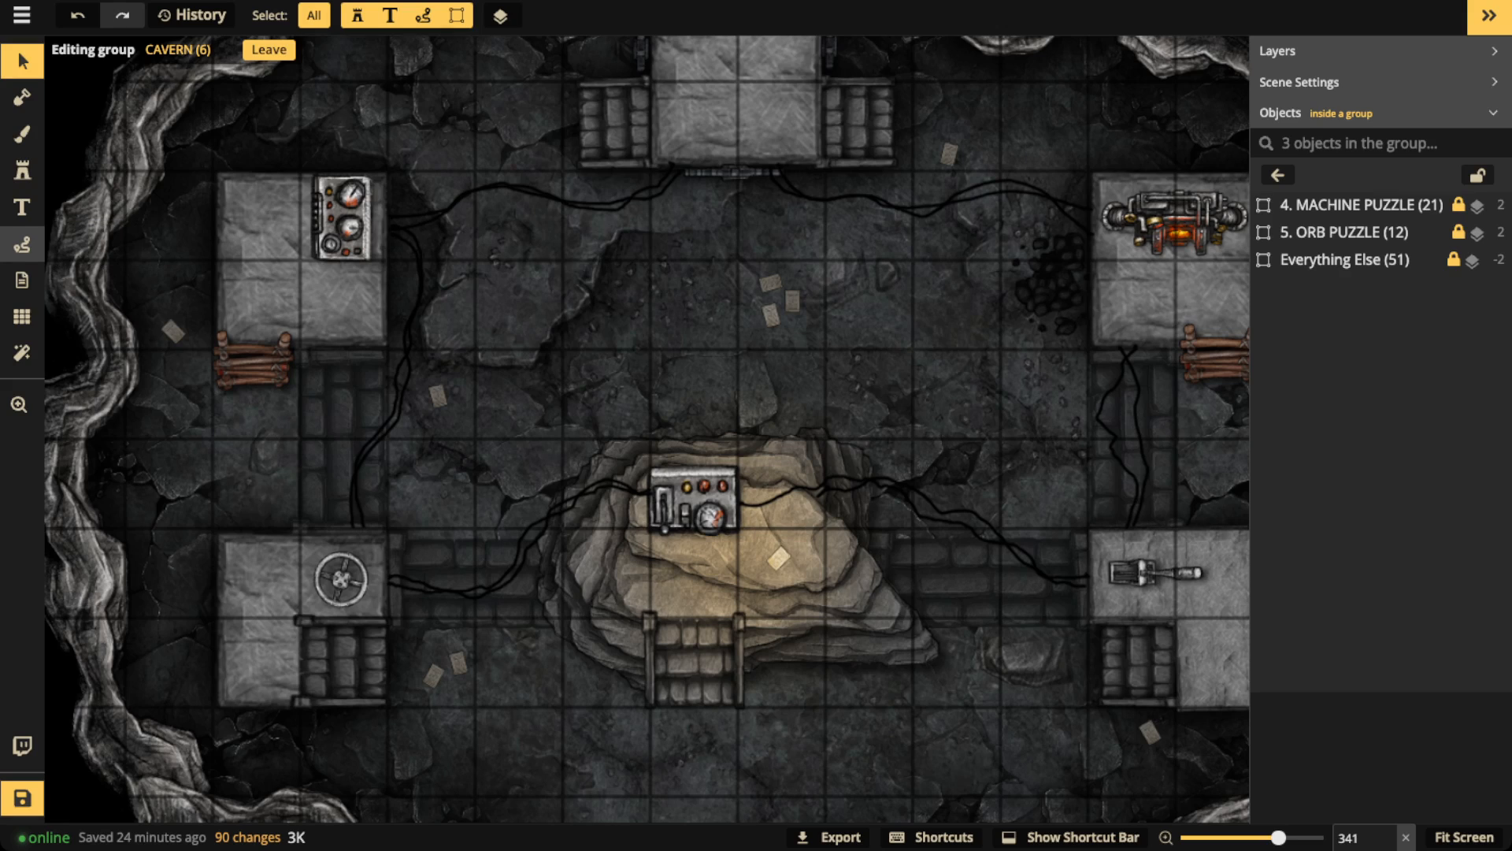
click(22, 243)
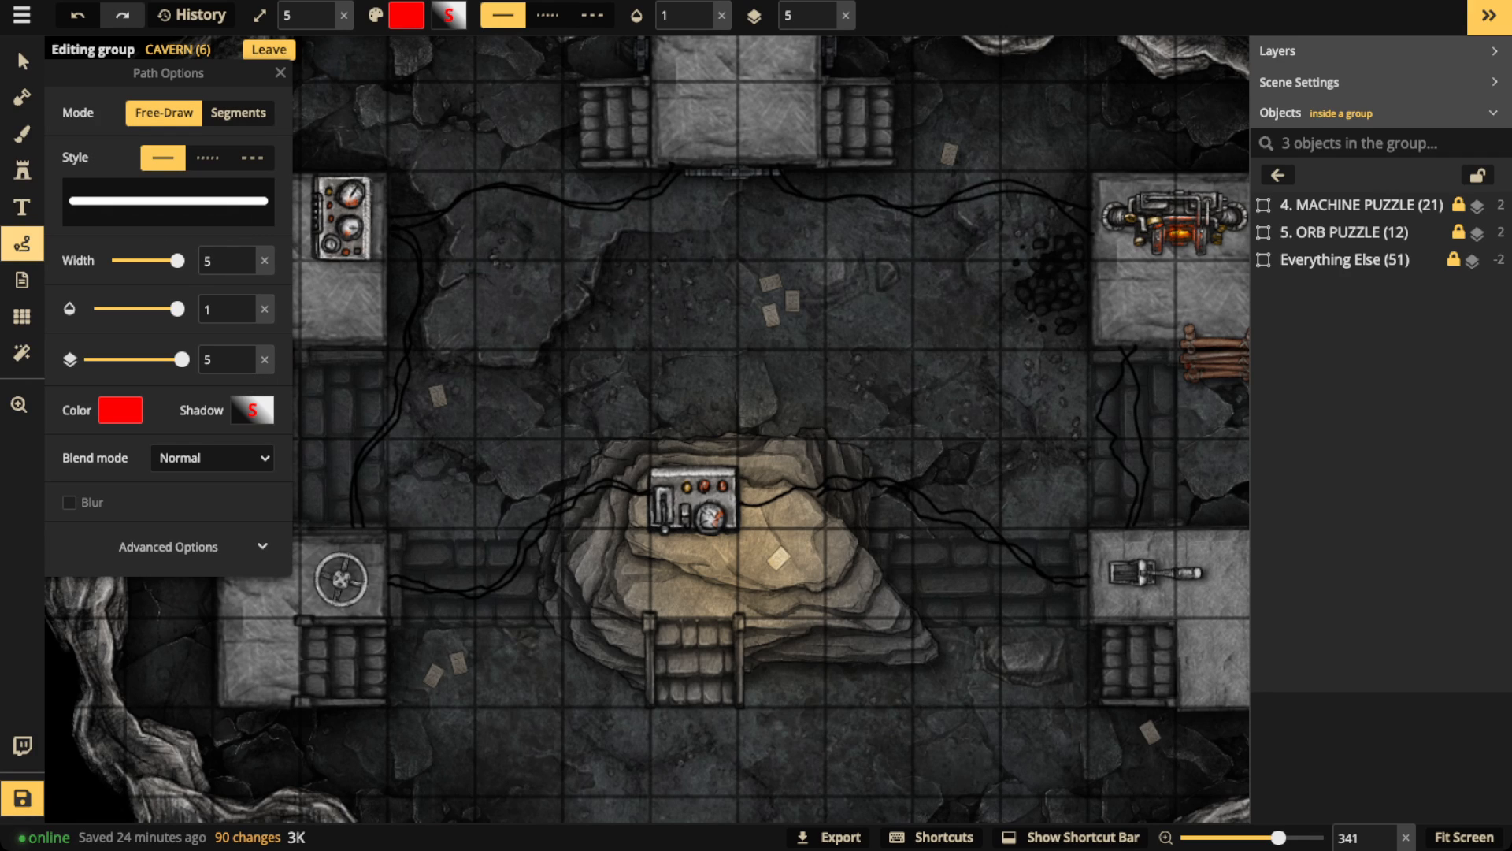
key(Escape)
scroll(537, 536, up, 7)
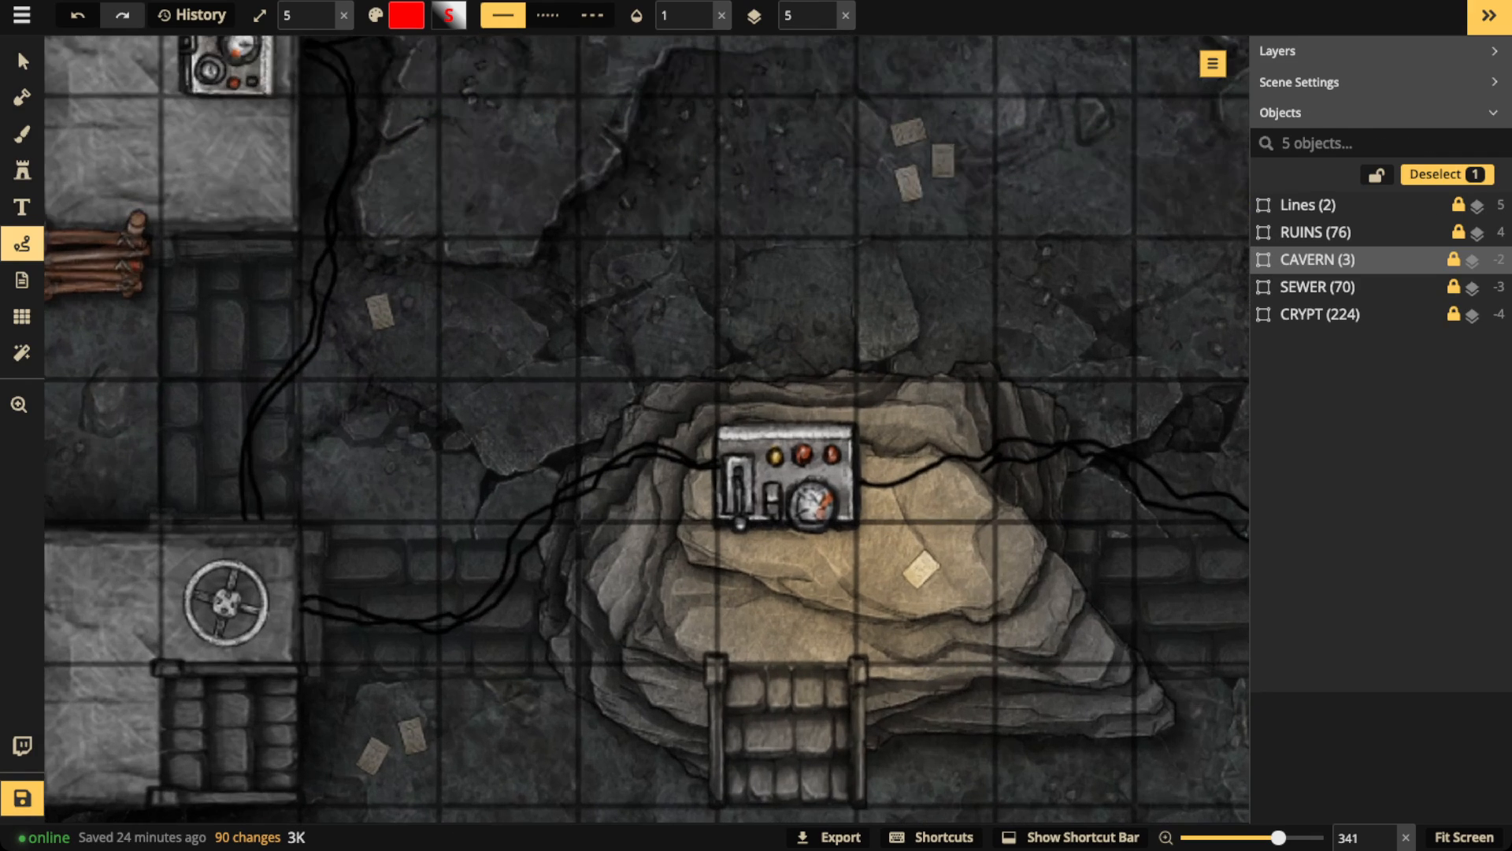
scroll(339, 465, down, 3)
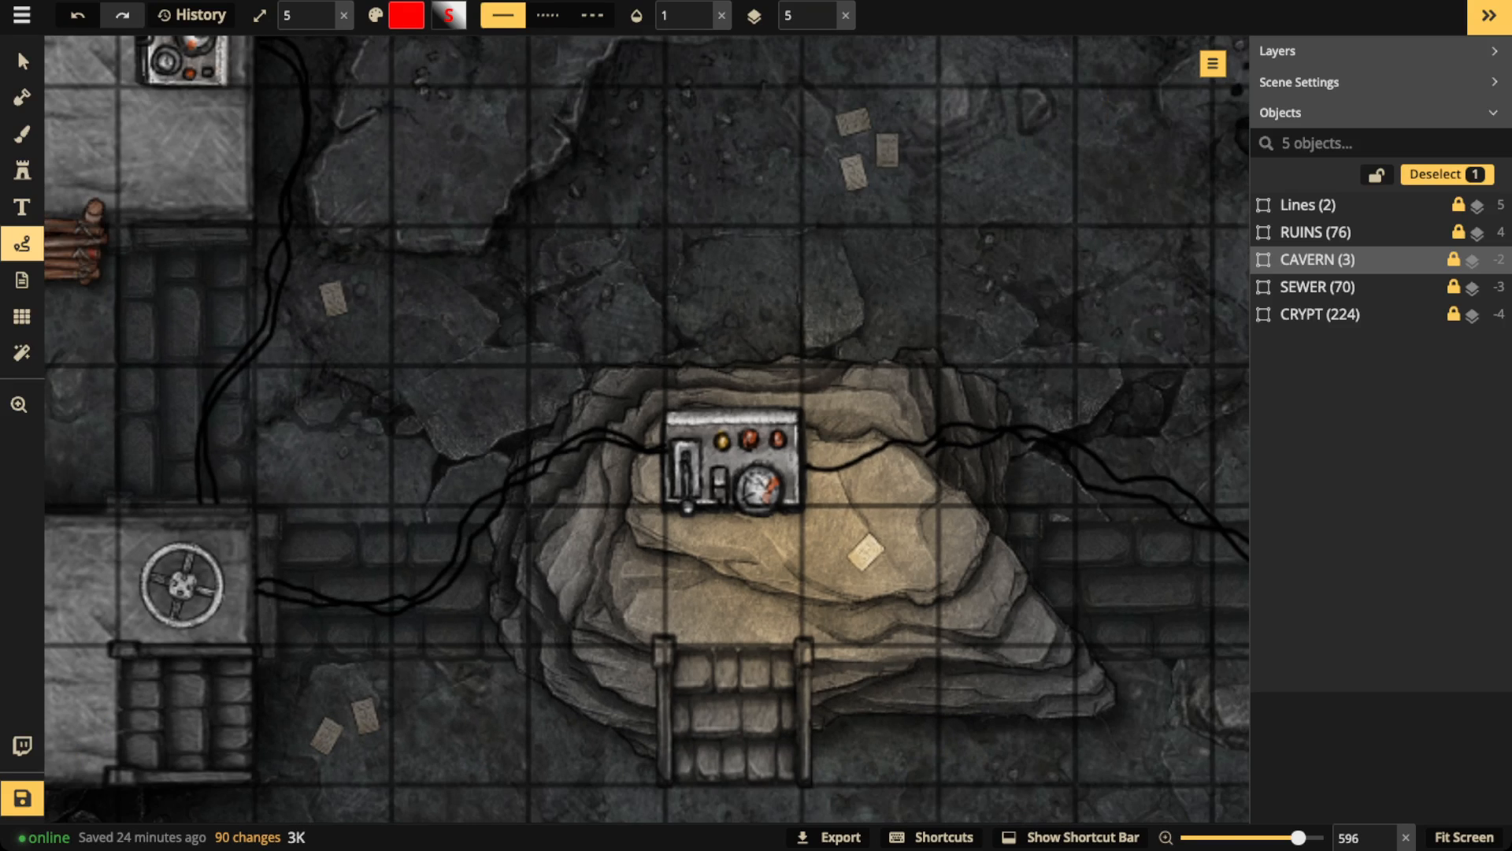
scroll(497, 394, down, 3)
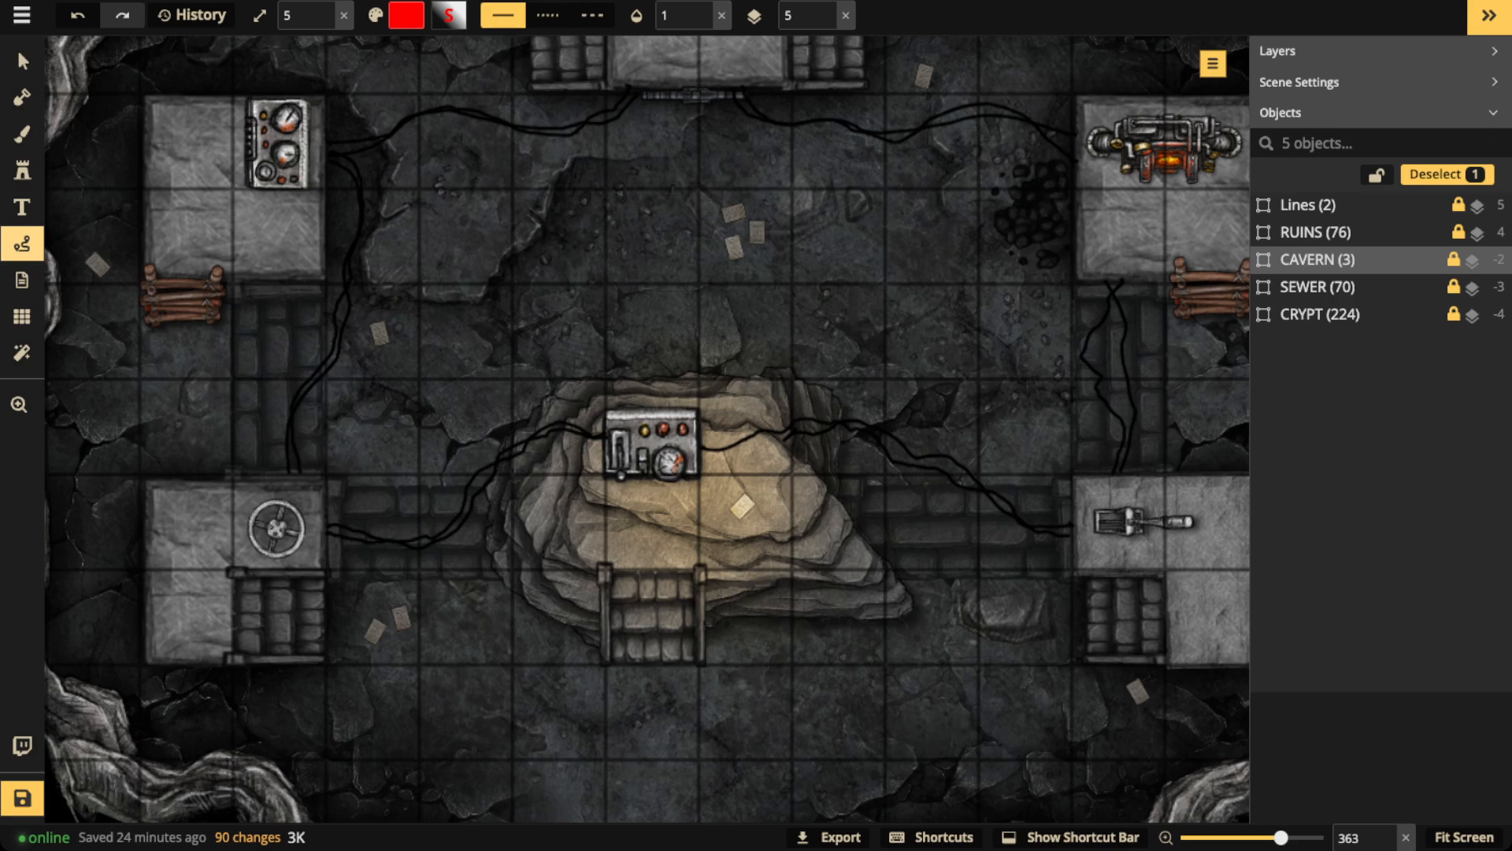
scroll(642, 169, down, 1)
drag(642, 169, 614, 218)
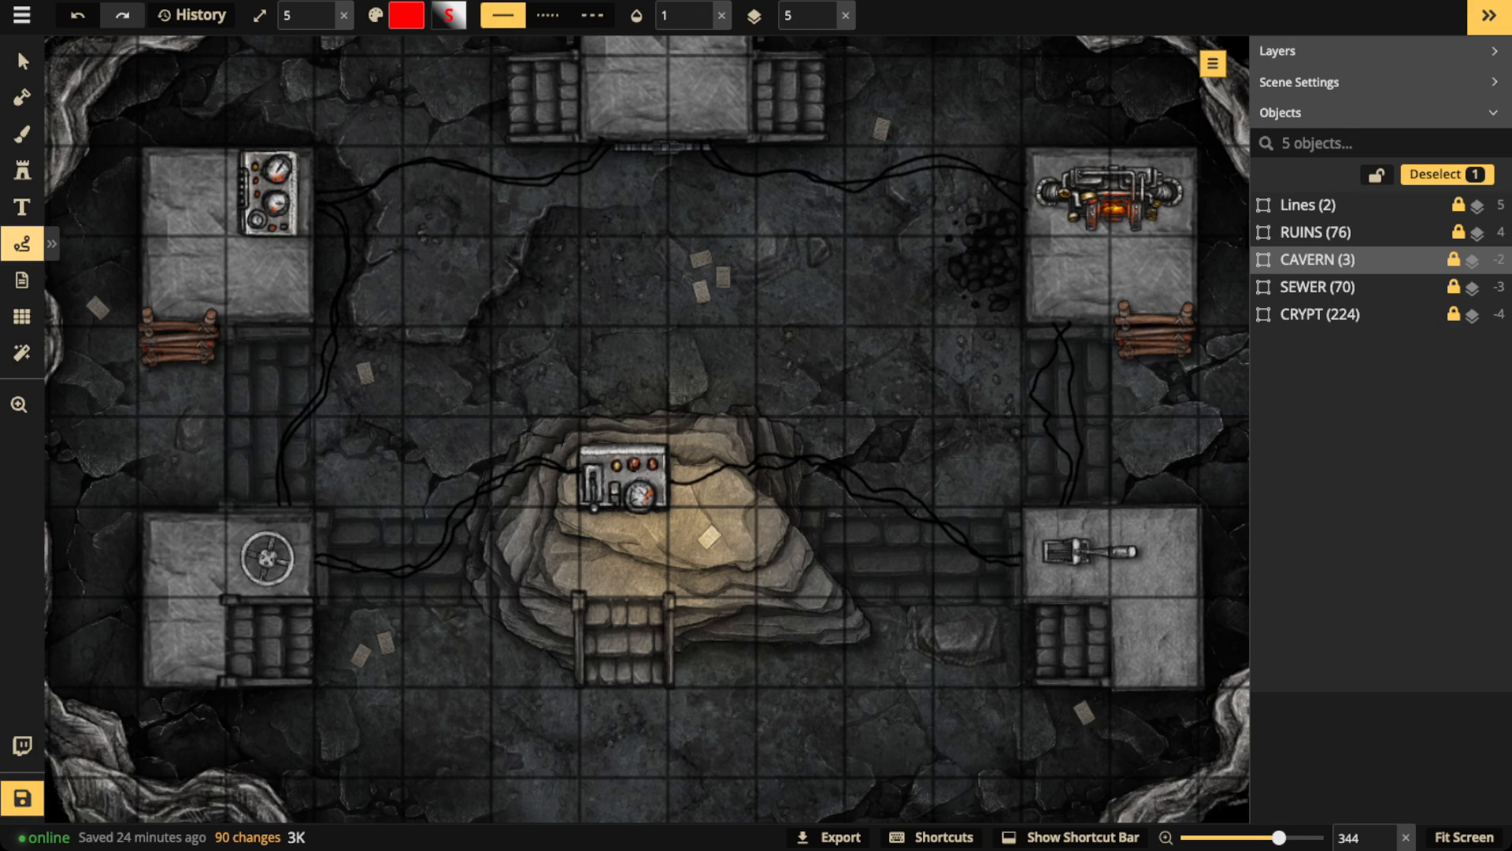
drag(623, 477, 576, 383)
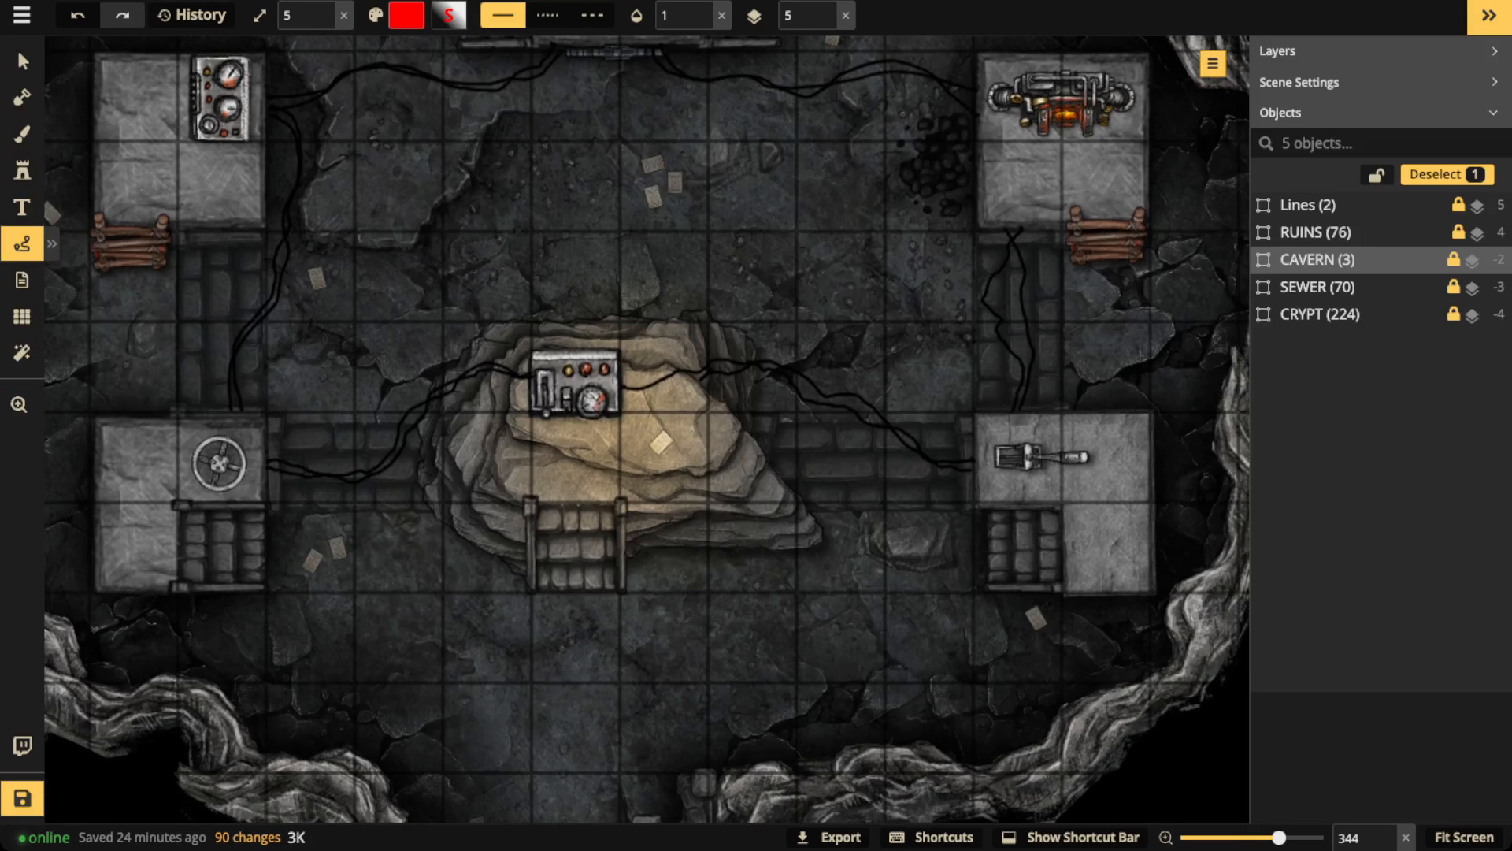
Step: Circle the lever on the central rock's control panel with a red free-draw path, and undo the path
drag(661, 442, 645, 234)
click(21, 280)
click(21, 243)
drag(645, 234, 764, 390)
mouse_move(634, 311)
mouse_down()
mouse_move(612, 348)
mouse_move(668, 371)
mouse_move(671, 316)
mouse_move(640, 311)
mouse_up()
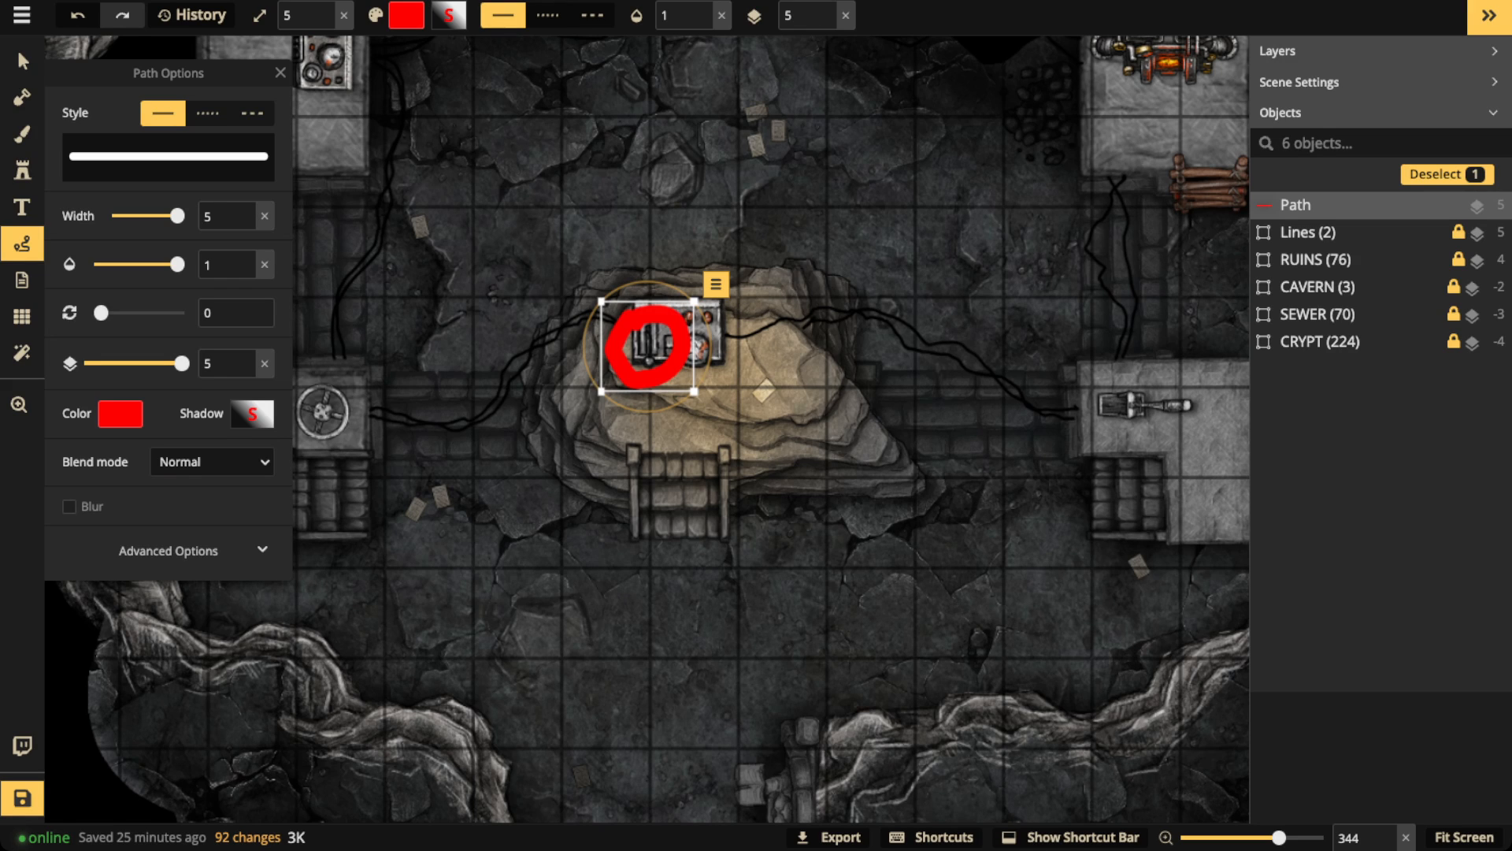
key(Escape)
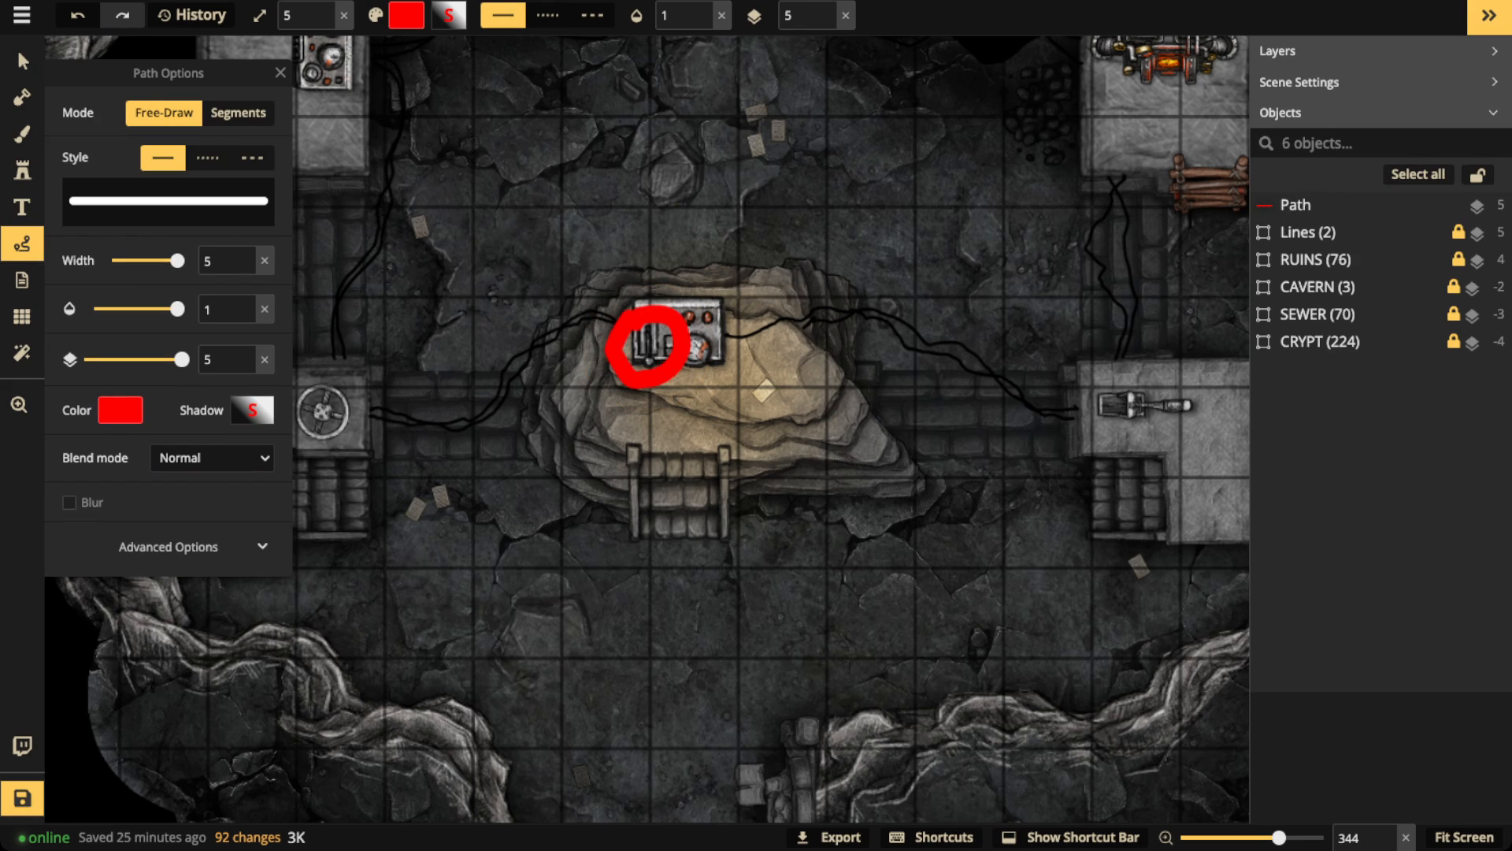
key(ctrl+z)
key(ctrl+z)
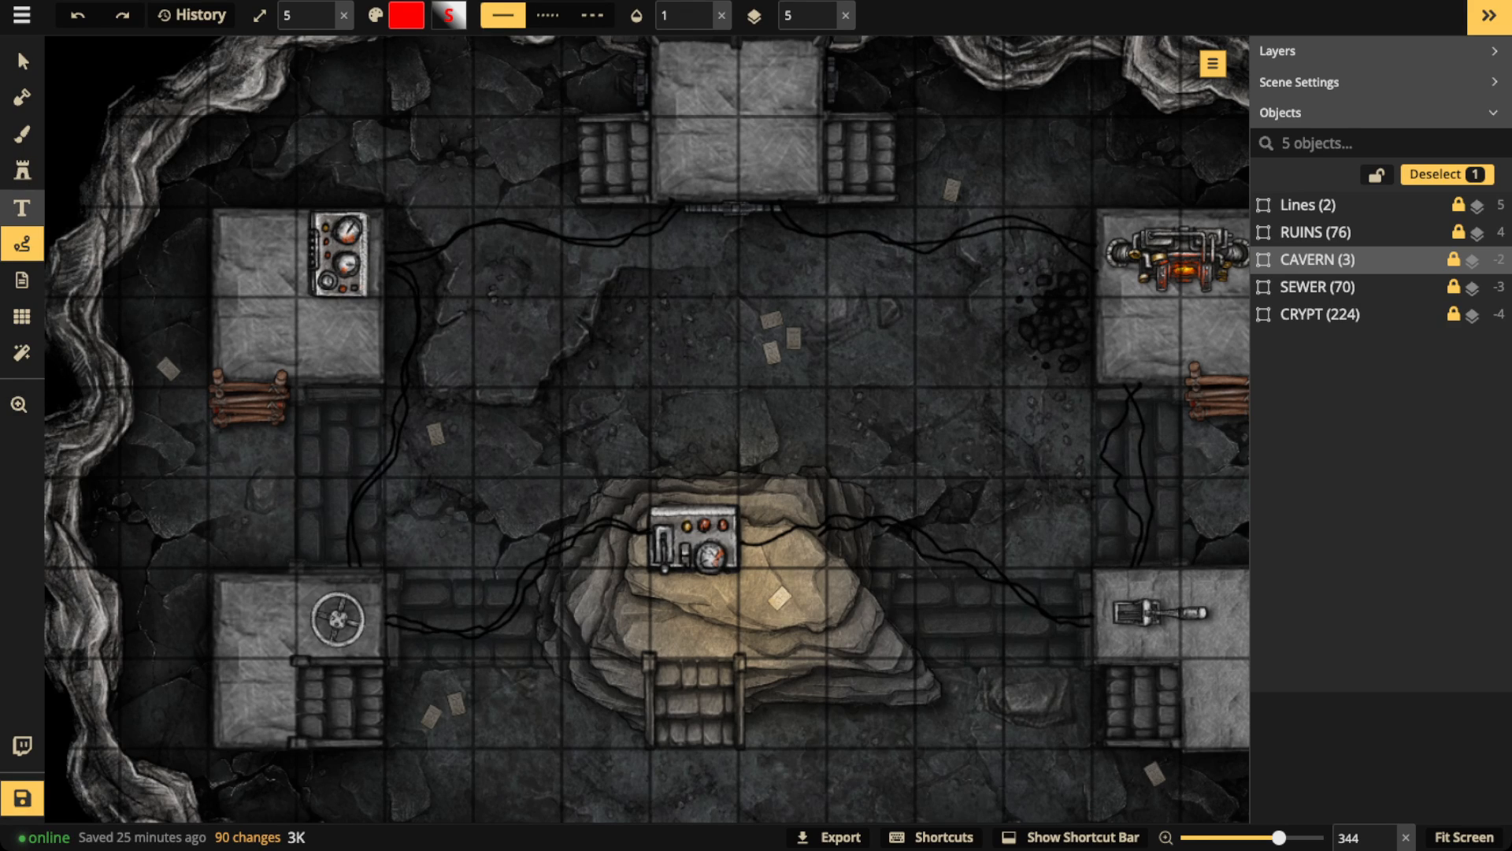
Step: Circle the valve wheel on the southwestern platform and trace the cable north to the gauge panel in red, deleting both paths
click(22, 244)
drag(648, 429, 745, 358)
drag(647, 429, 735, 419)
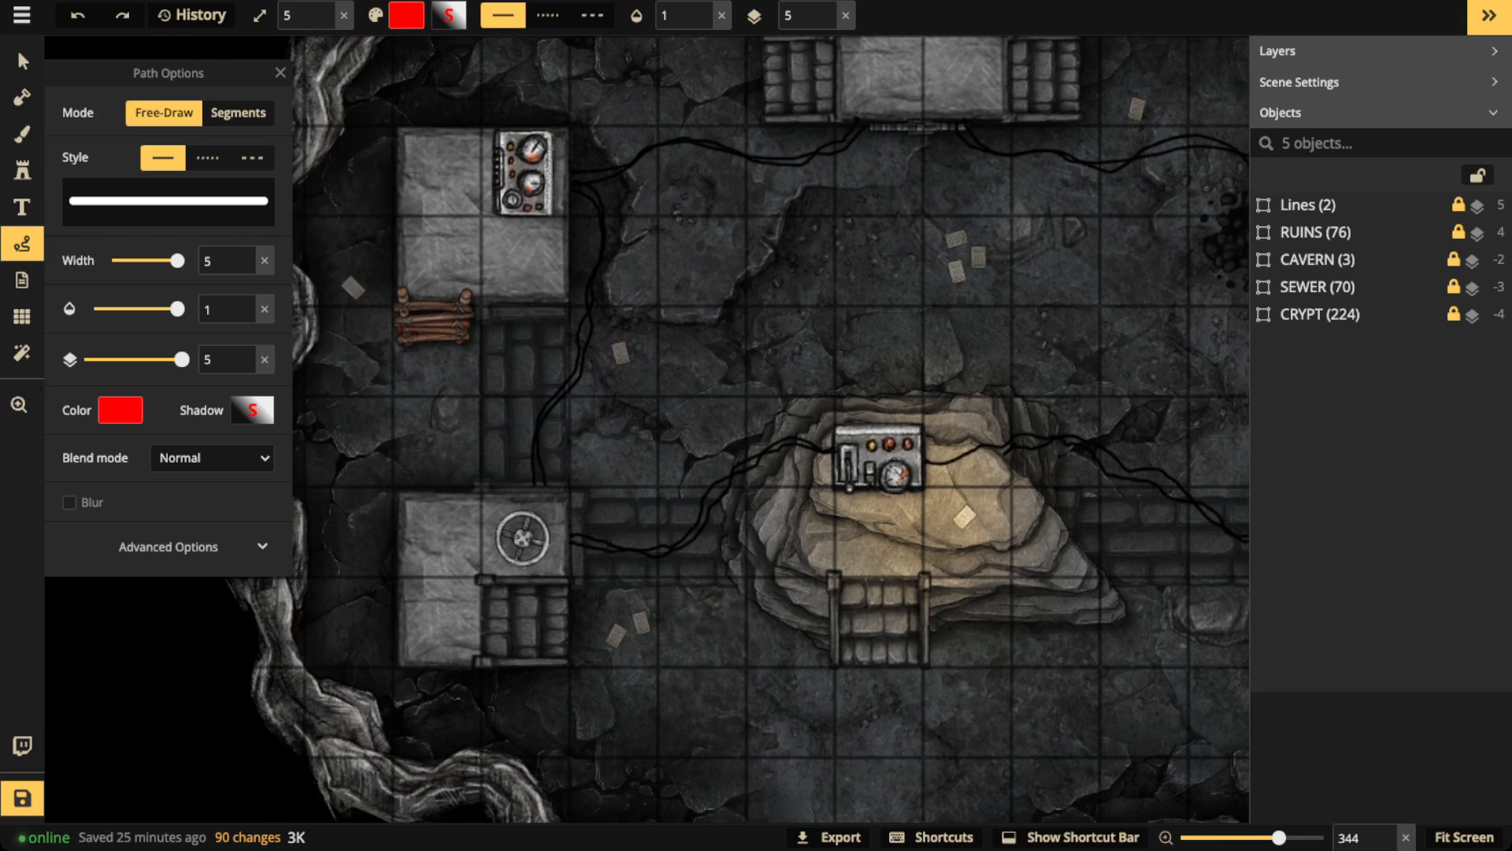
mouse_move(518, 468)
mouse_down()
mouse_move(498, 474)
mouse_move(570, 608)
mouse_move(533, 466)
mouse_up()
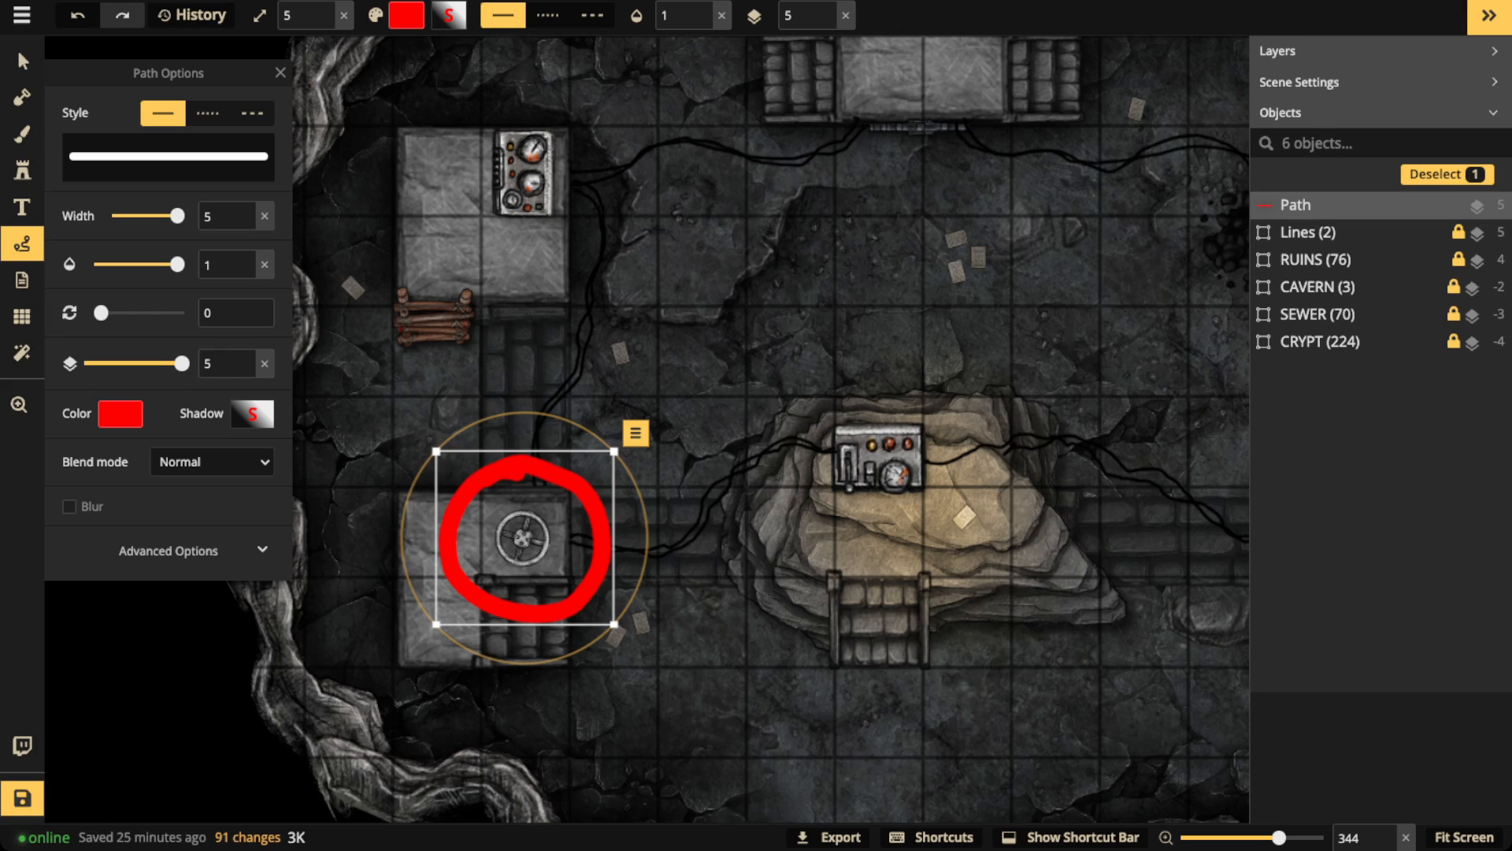
key(Delete)
mouse_move(536, 473)
mouse_down()
mouse_move(540, 418)
mouse_move(605, 264)
mouse_move(581, 168)
mouse_up()
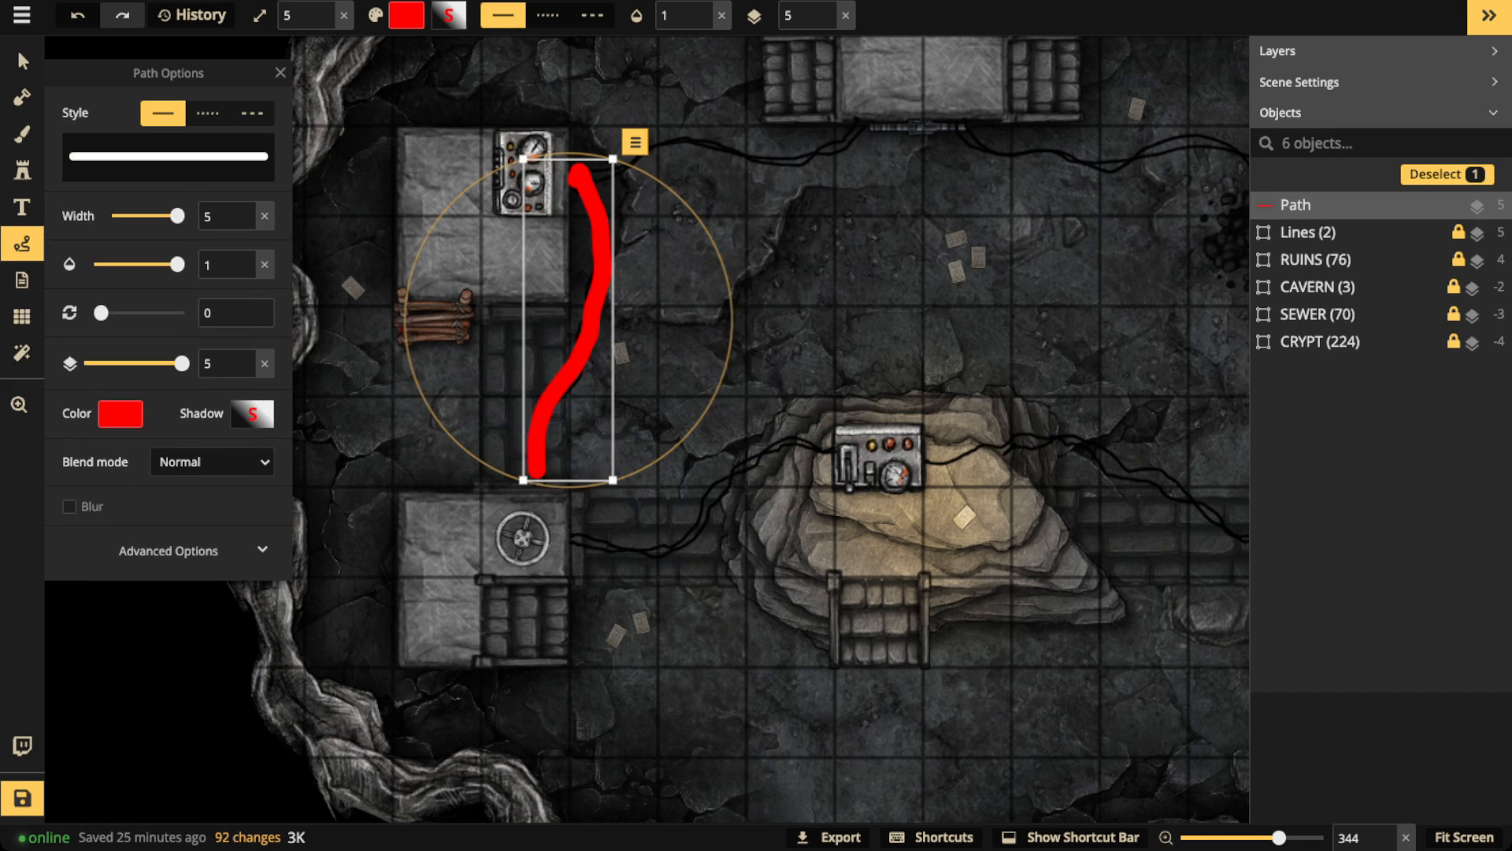
key(Delete)
Step: Draw a red path from the northwestern platform's wooden ladder to its gauge panel, circle the panel, and delete both paths
mouse_move(439, 323)
mouse_down()
mouse_move(438, 217)
mouse_move(516, 198)
mouse_up()
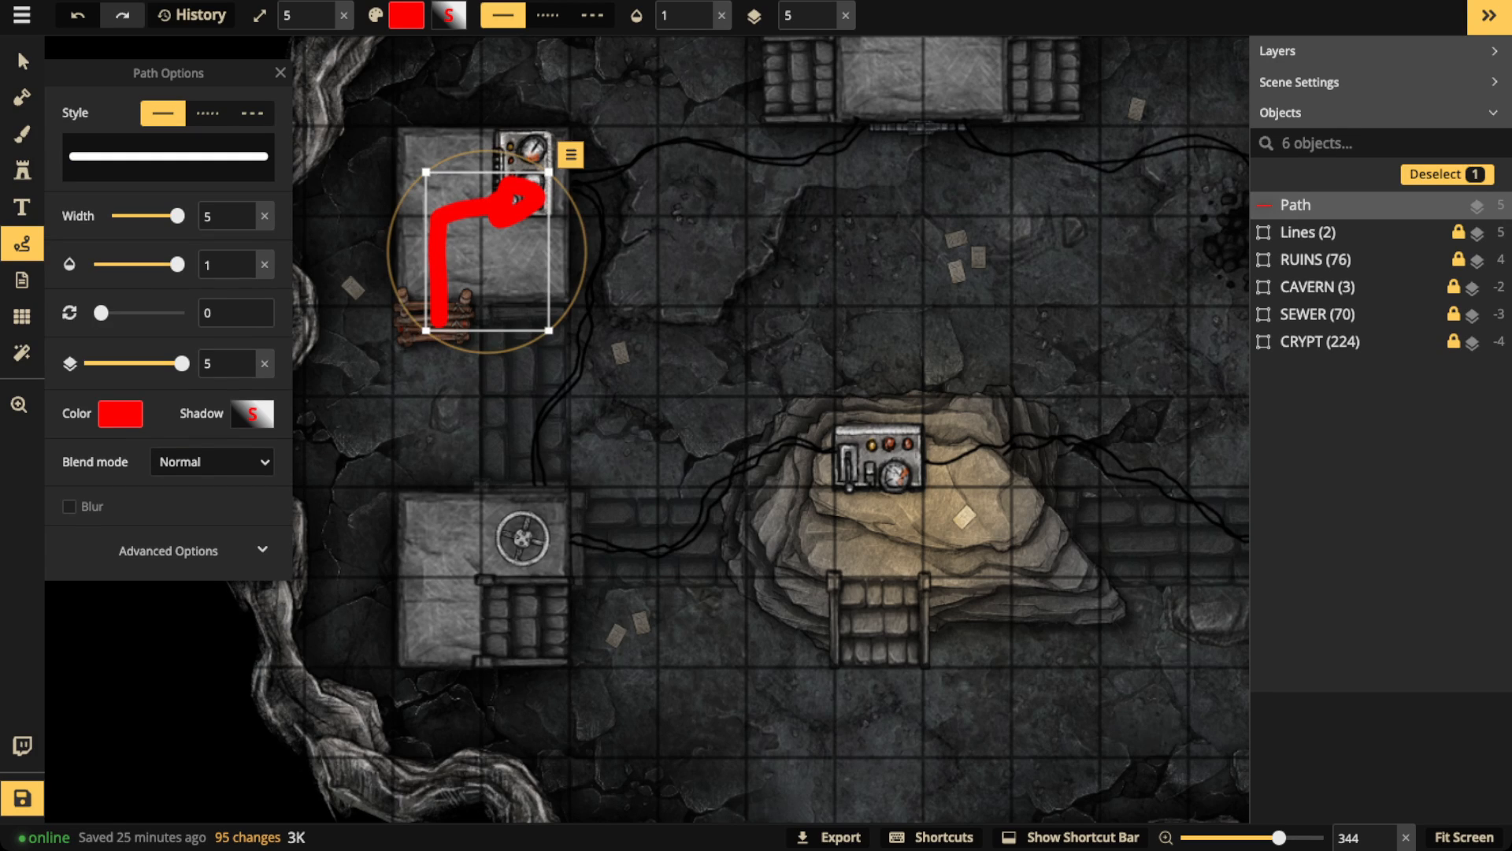
key(Delete)
mouse_move(534, 106)
mouse_down()
mouse_move(504, 230)
mouse_move(551, 106)
mouse_up()
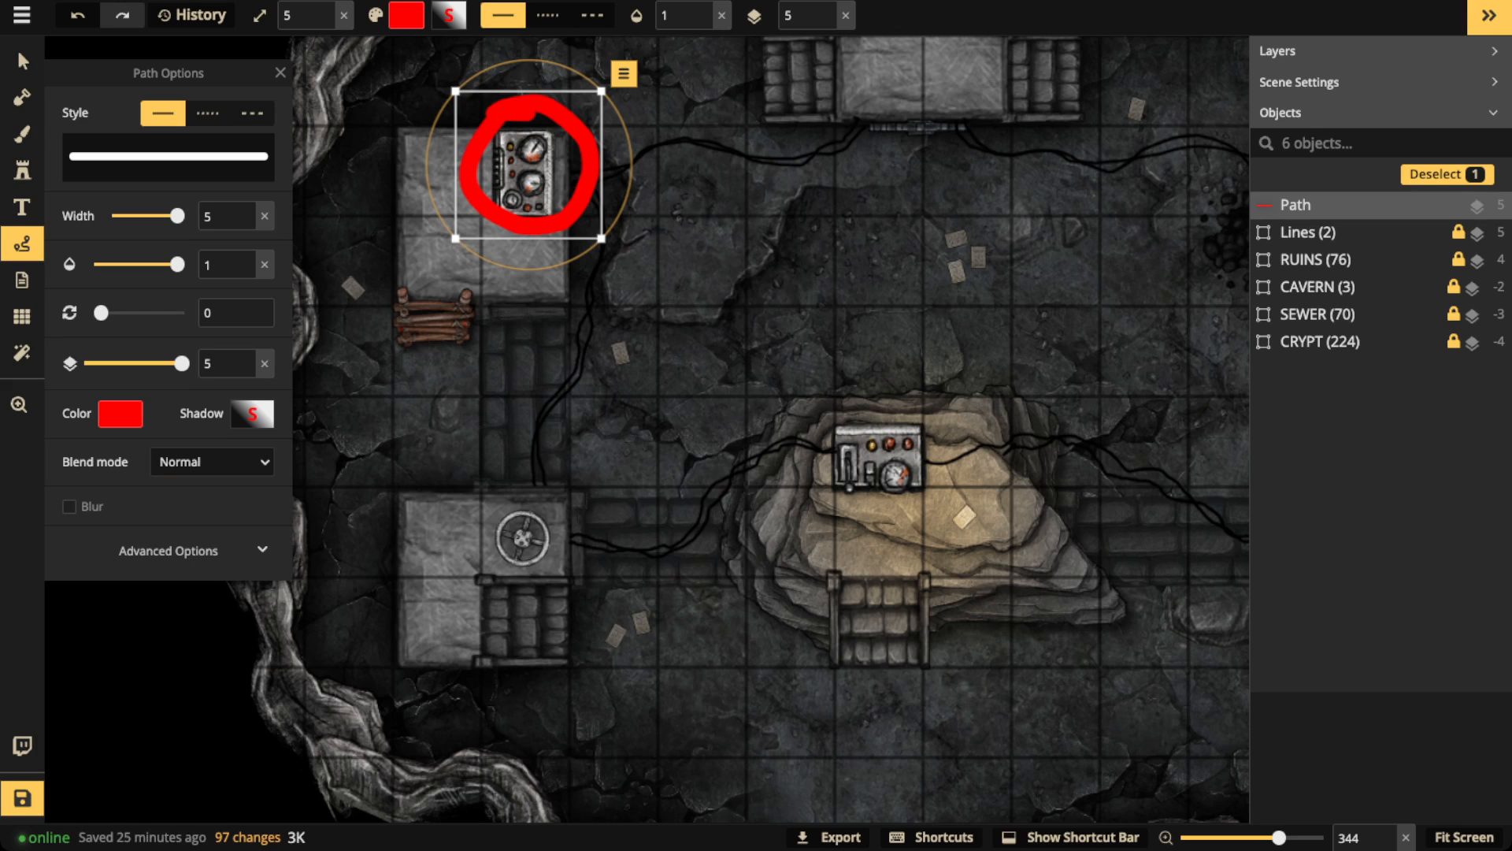
key(Delete)
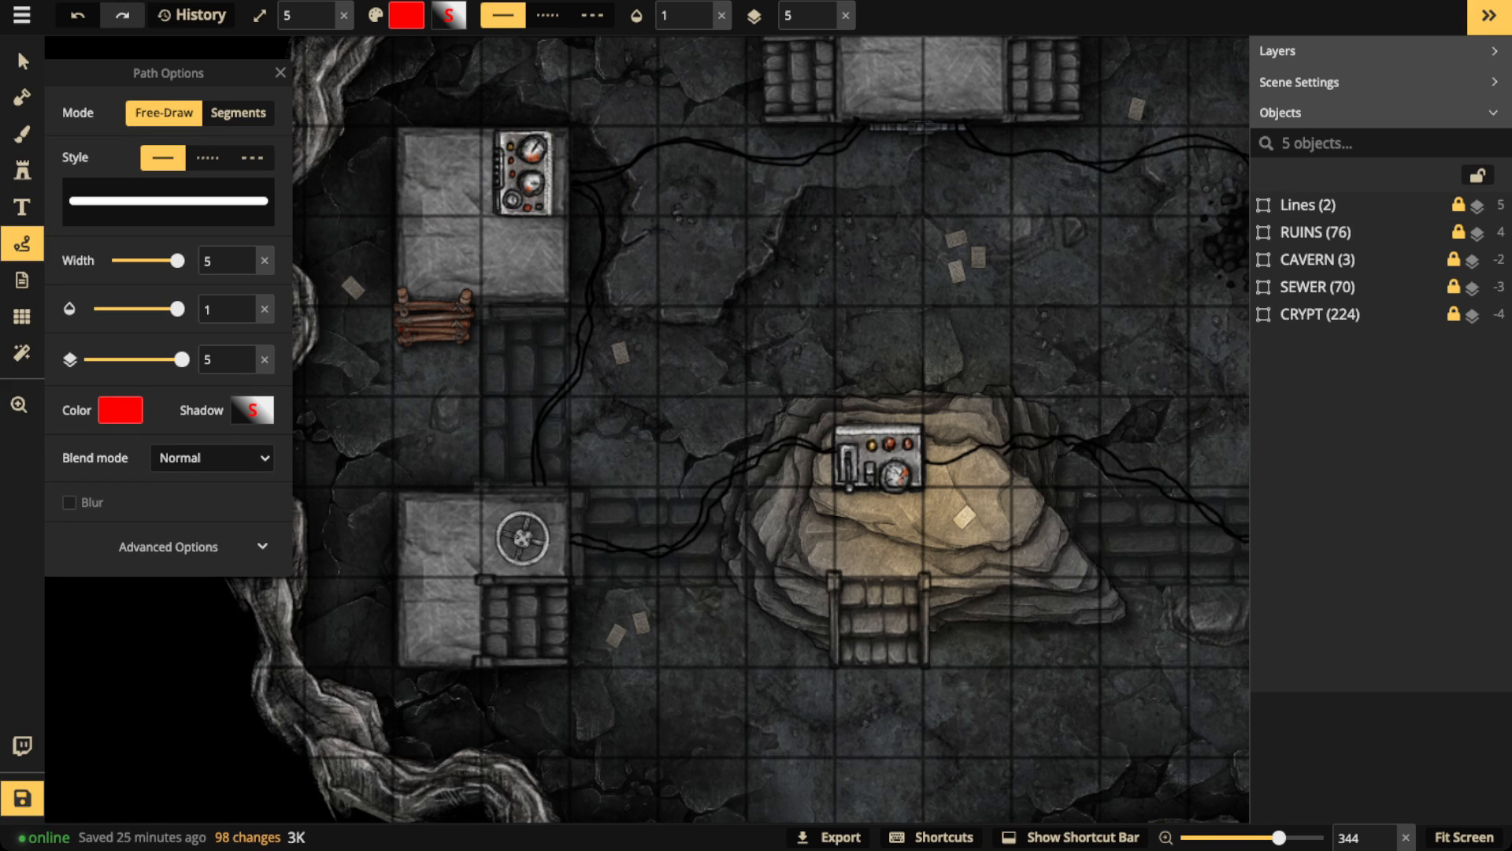
Step: Trace the cable from the northern platform west to the gauge panel with a red path, and delete it
key(space)
drag(879, 459, 750, 428)
drag(736, 95, 439, 142)
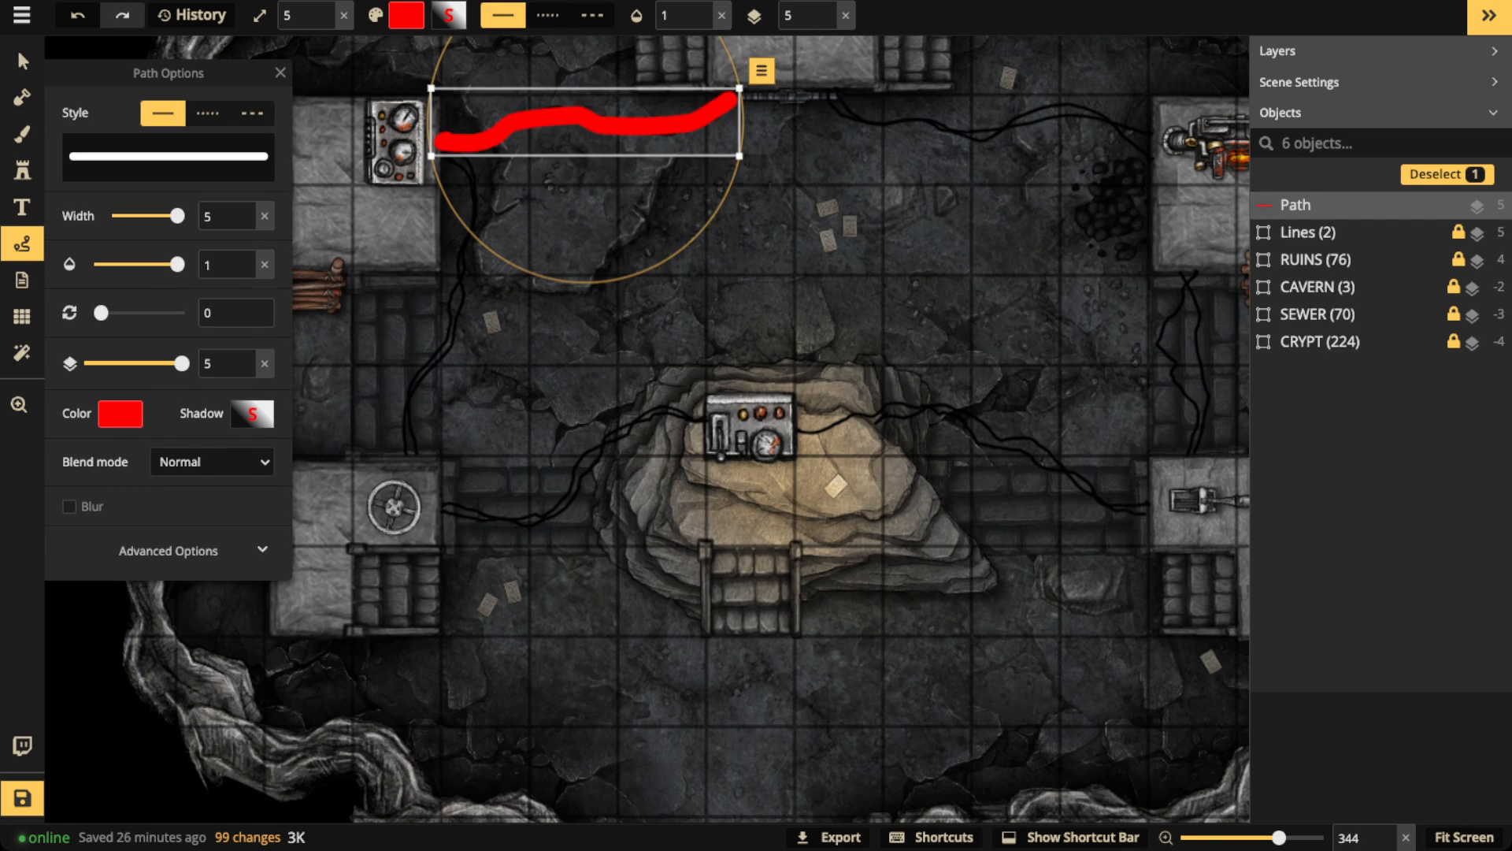
key(Delete)
Step: Circle the lever on the southeastern platform in red, draw another path at the northeastern coal pile, and delete both
key(space)
mouse_move(1111, 468)
mouse_down()
mouse_move(815, 460)
mouse_move(941, 433)
mouse_up()
mouse_move(815, 460)
mouse_down()
mouse_move(858, 566)
mouse_move(906, 429)
mouse_up()
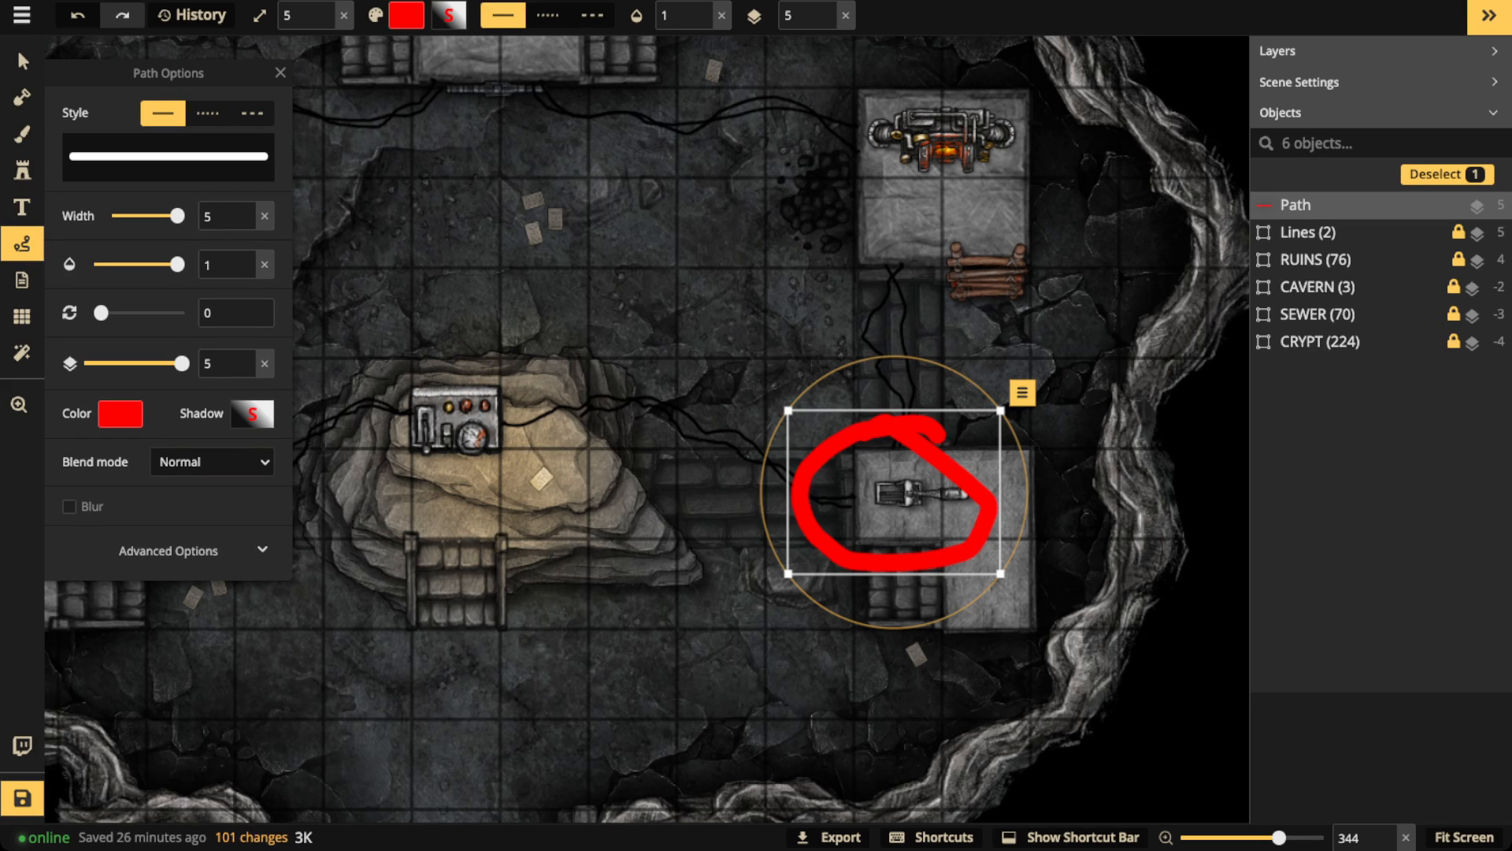
key(Delete)
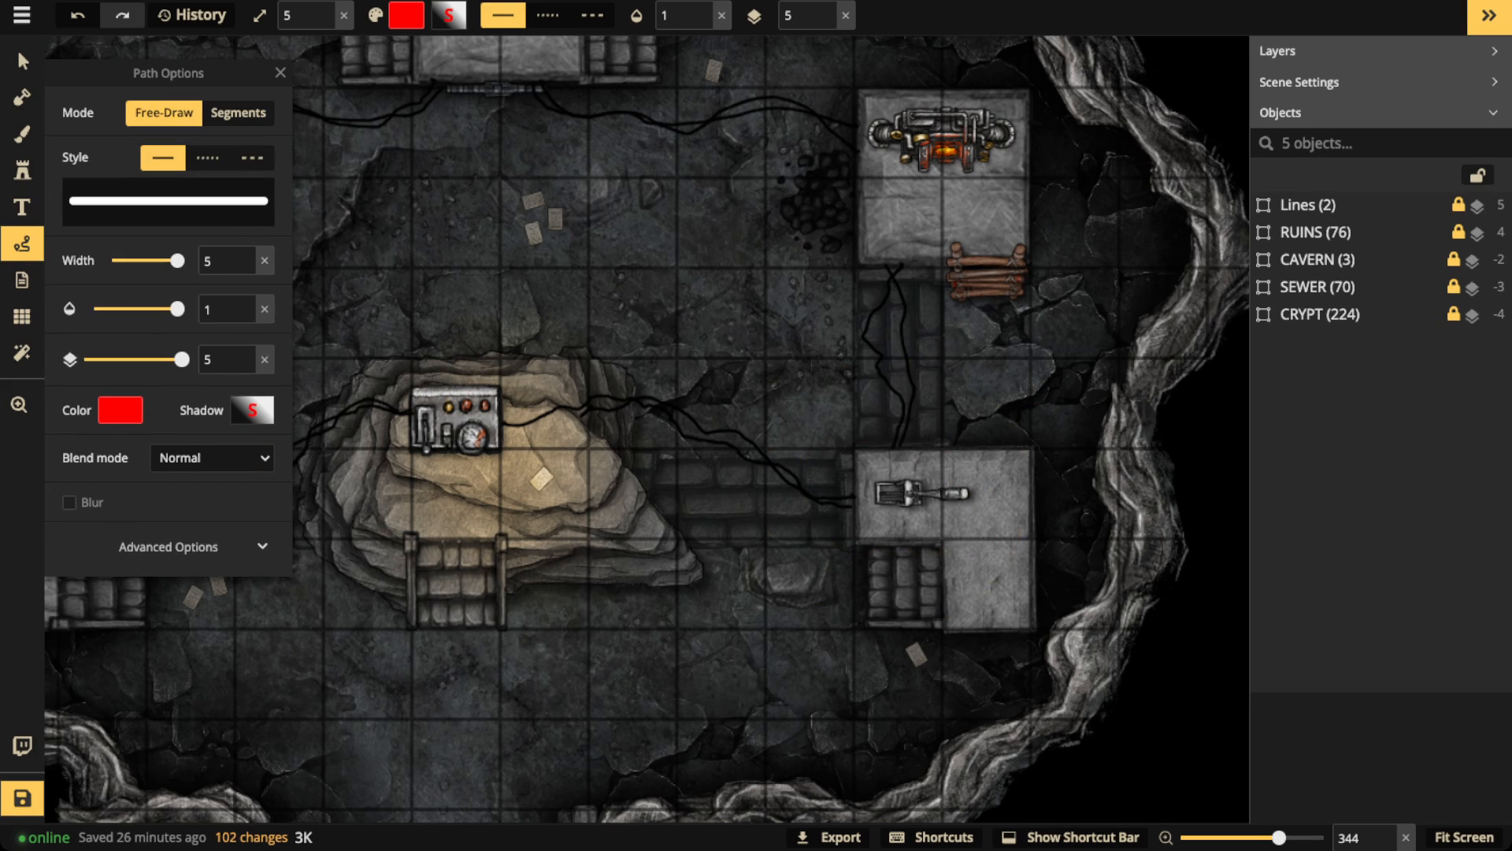
mouse_move(816, 151)
mouse_down()
mouse_move(765, 201)
mouse_move(827, 150)
mouse_move(878, 311)
mouse_move(945, 183)
mouse_move(936, 154)
mouse_move(1130, 435)
mouse_up()
key(Delete)
Step: Circle the northern double door with a red free-draw path, and delete the path
key(space)
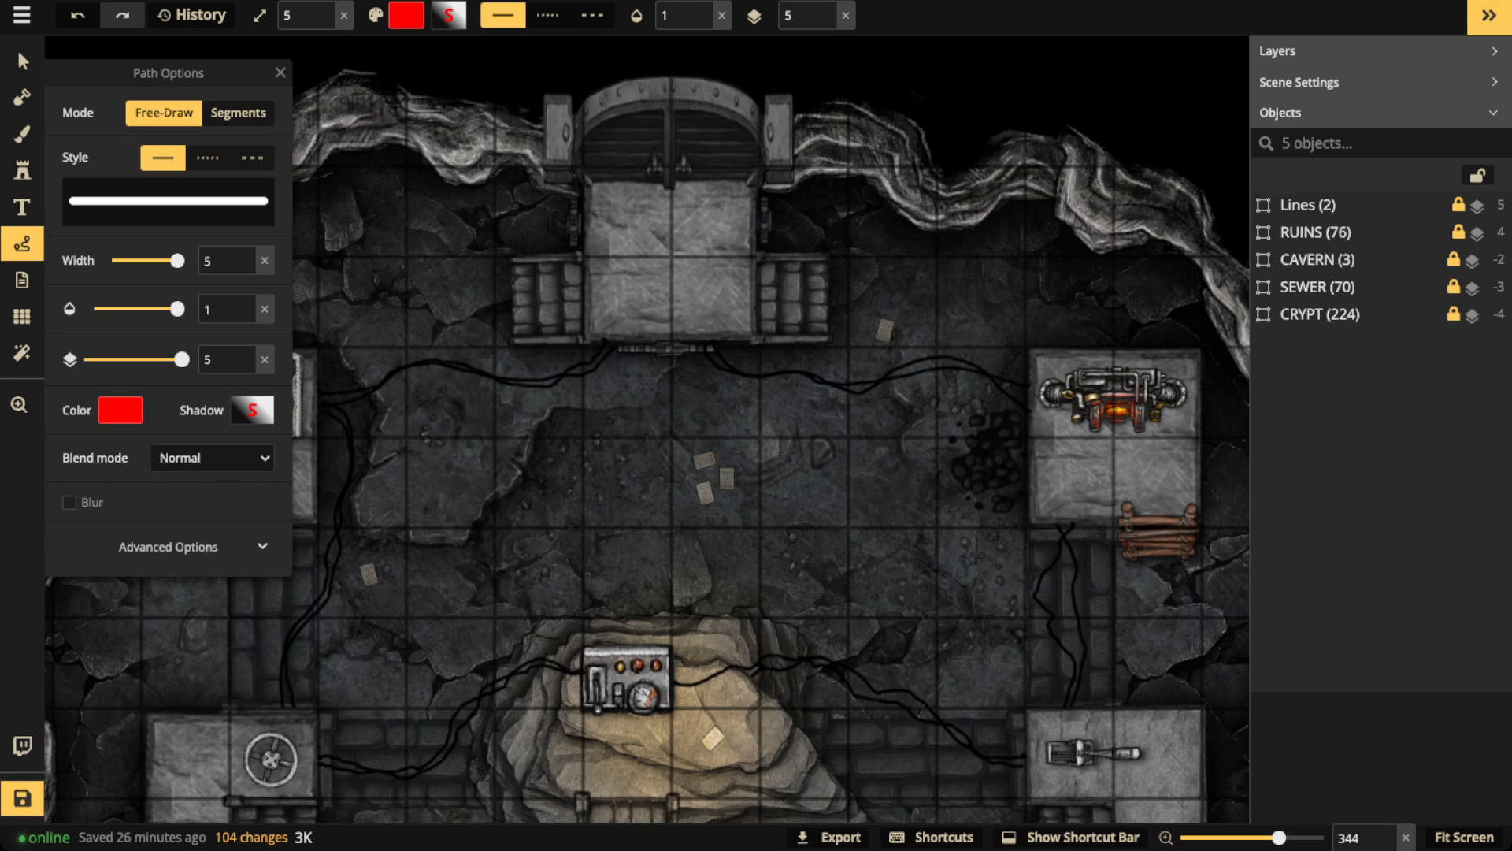
mouse_move(701, 83)
mouse_down()
mouse_move(768, 161)
mouse_move(668, 106)
mouse_up()
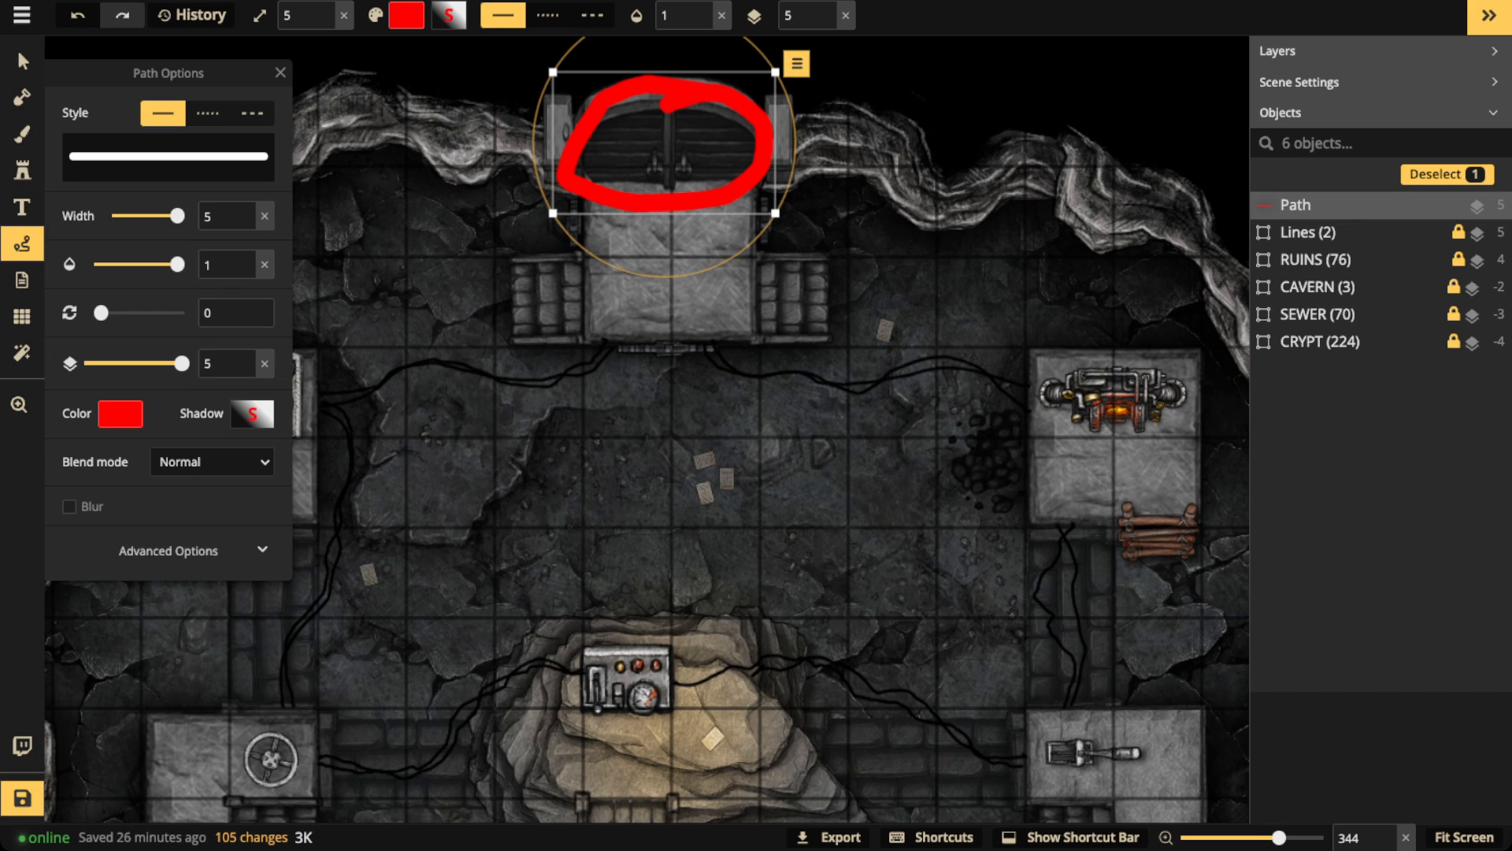
click(22, 61)
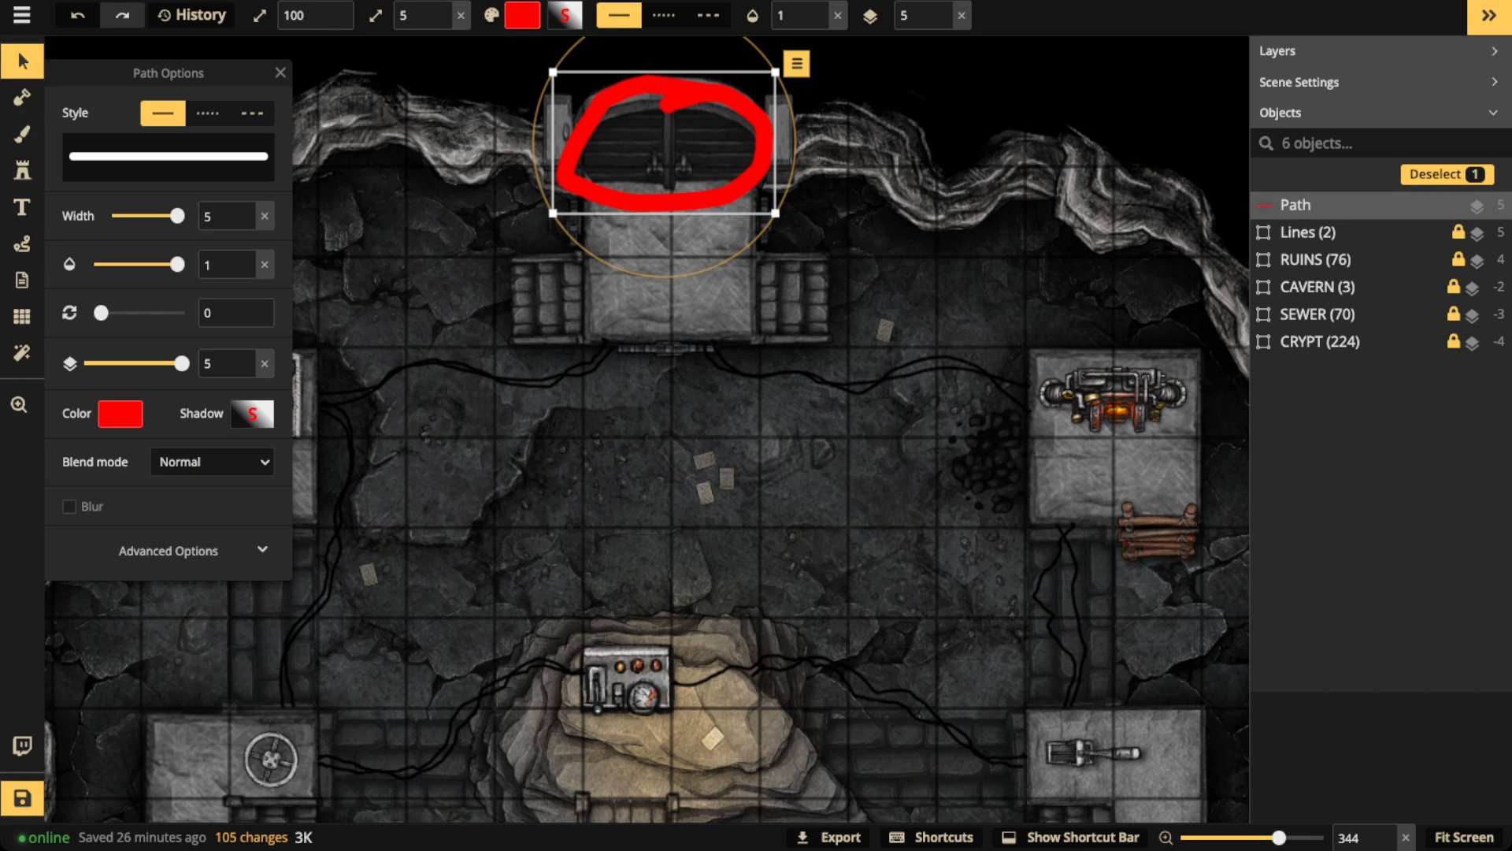
key(Delete)
Step: Enter the CAVERN group and delete the 4. MACHINE PUZZLE group
scroll(669, 177, down, 5)
drag(668, 331, 669, 171)
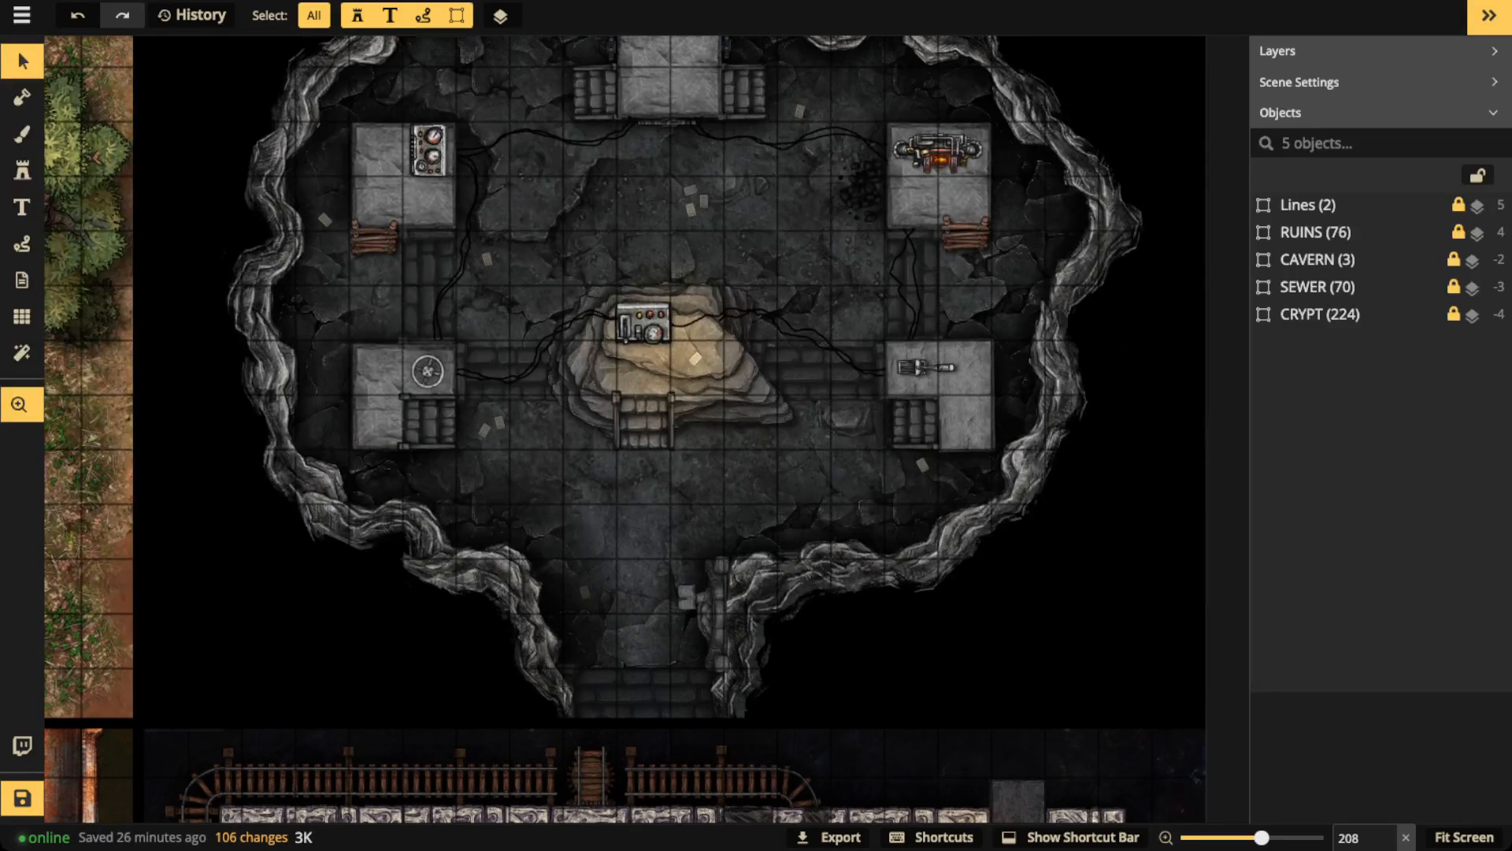
double_click(1318, 259)
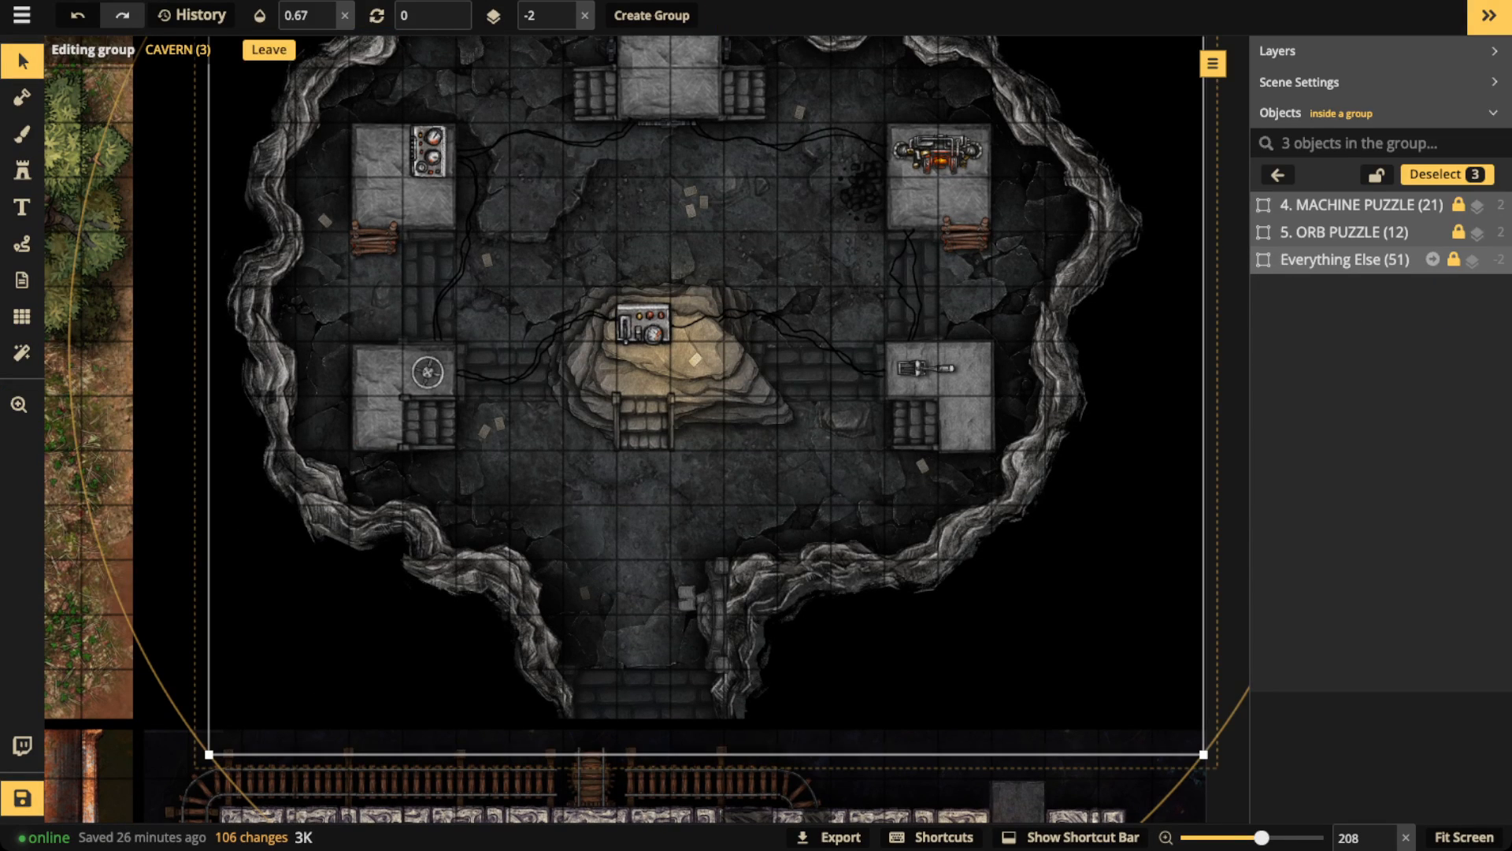
click(1344, 204)
key(Delete)
Step: Set the opacity of the 5. ORB PUZZLE group to 1
click(1343, 205)
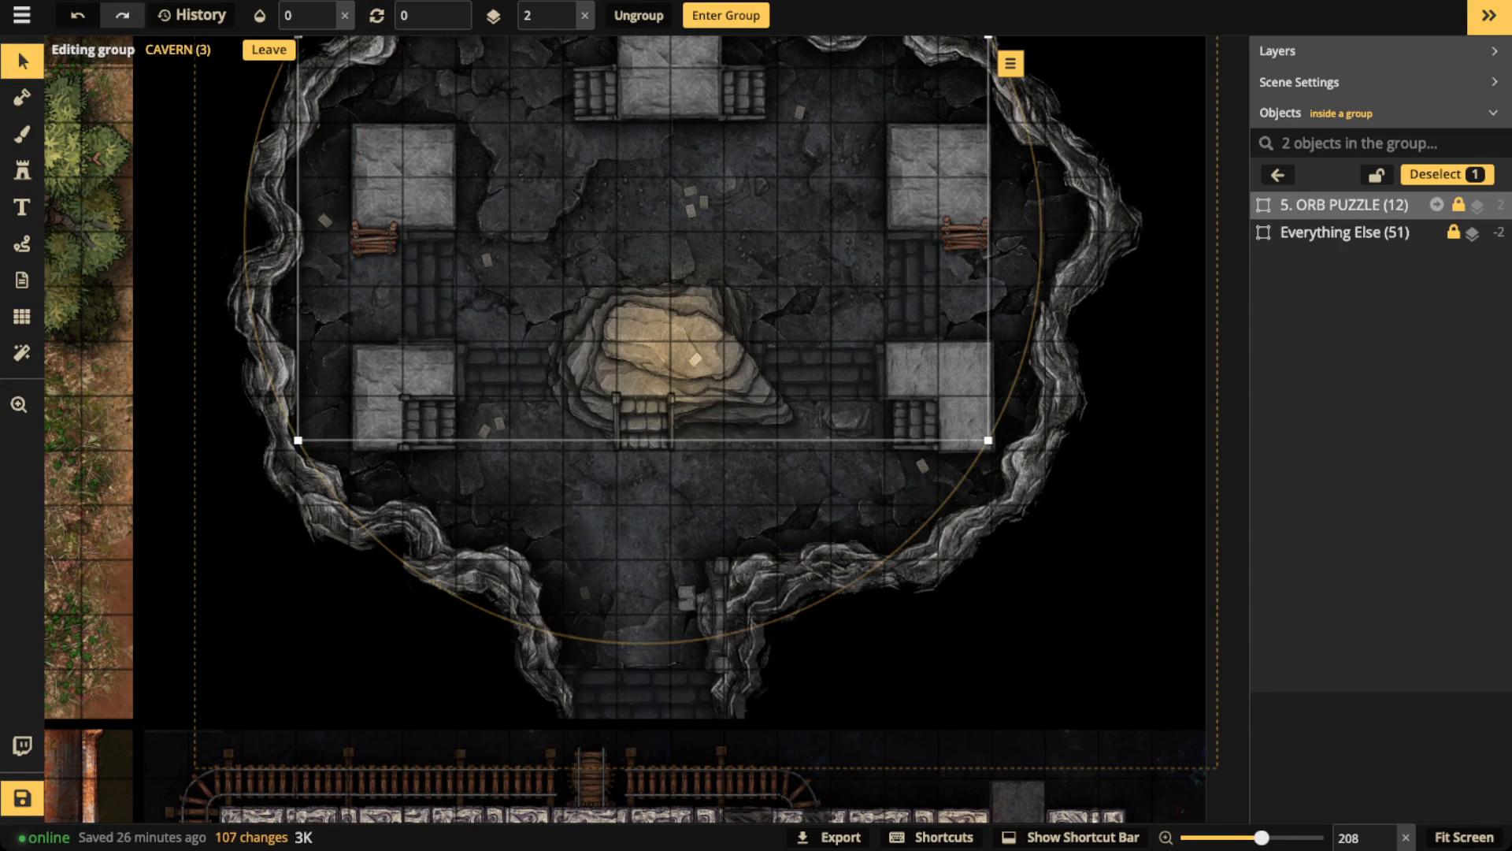
click(345, 15)
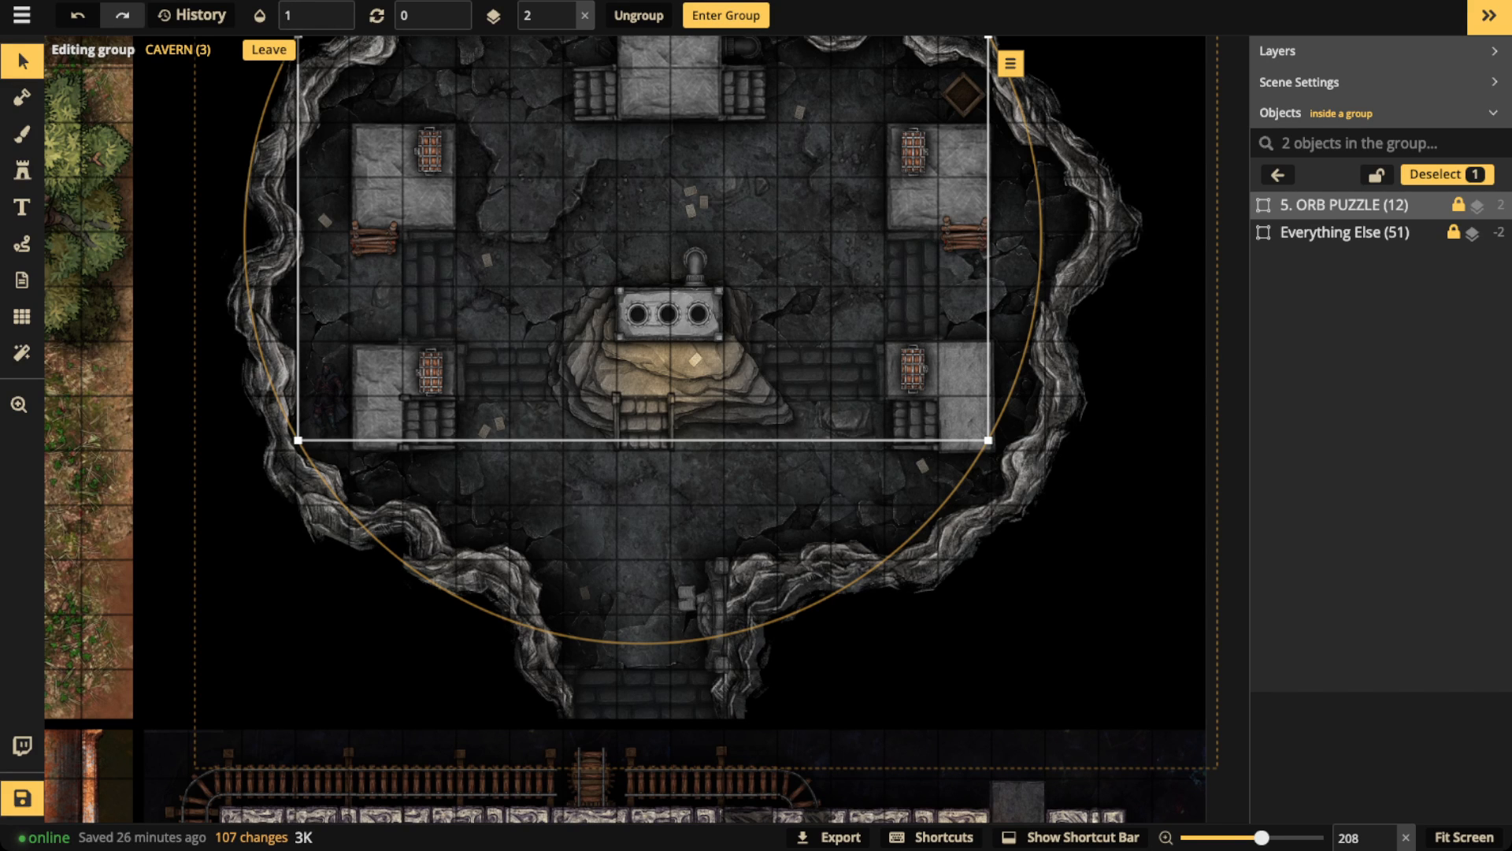
scroll(641, 292, up, 2)
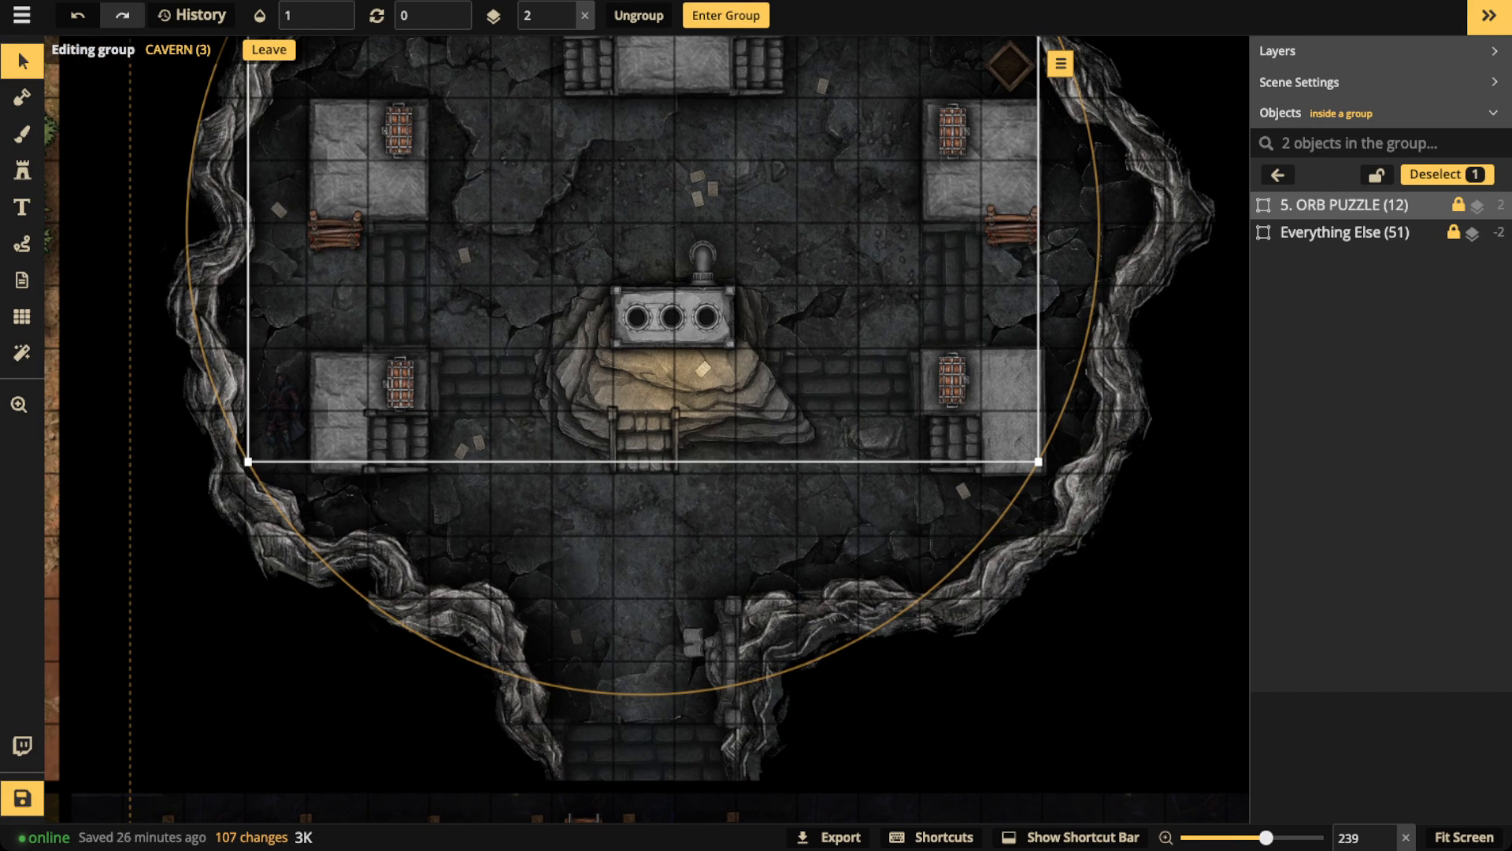
scroll(632, 325, up, 10)
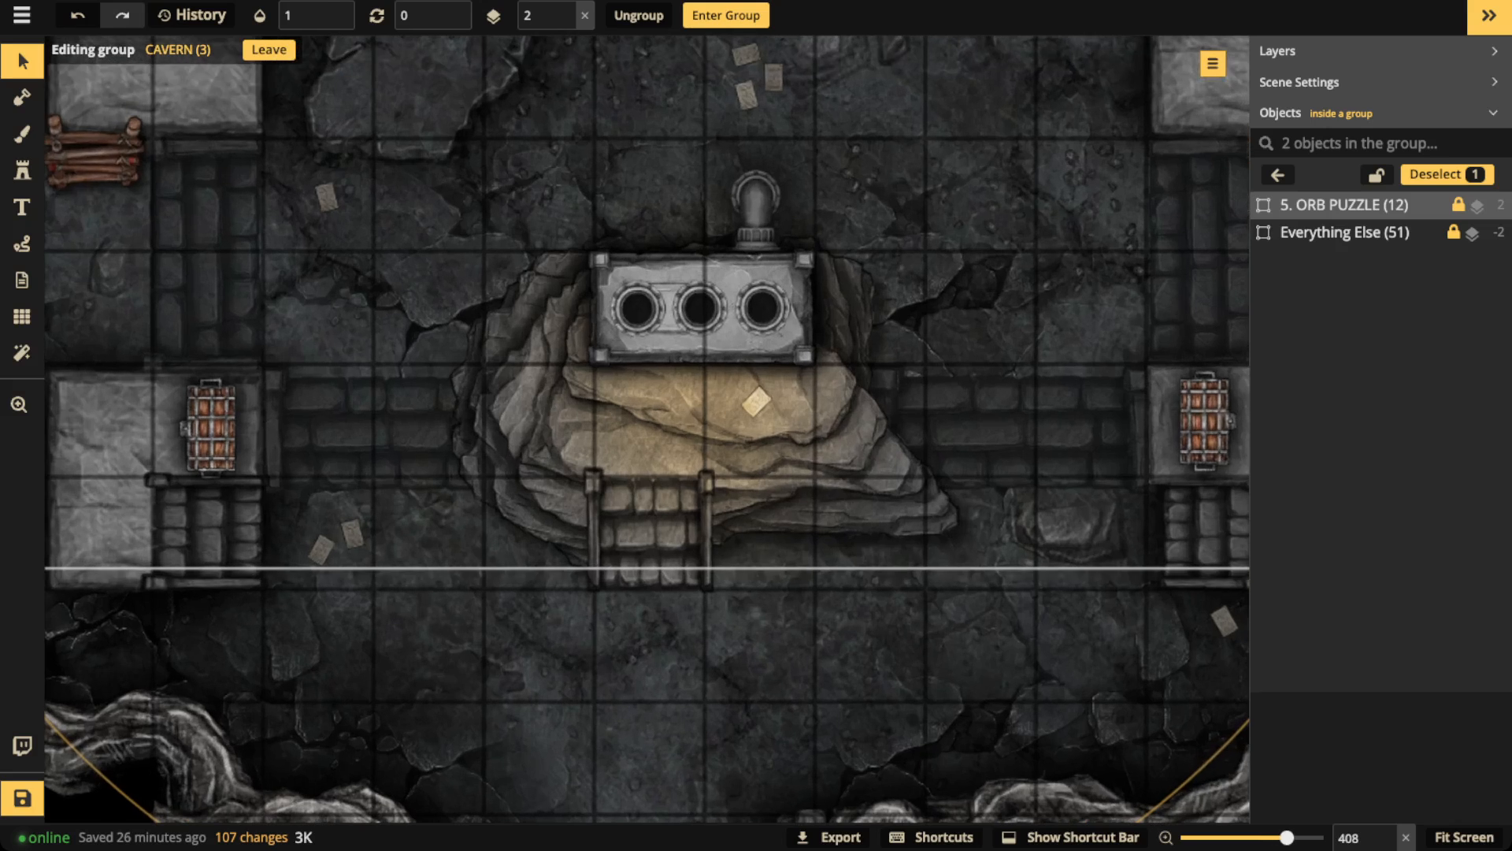
Step: Examine the orb puzzle's three-socket machine, the scattered pages, and the pipe beside the northern door platform
scroll(871, 137, up, 4)
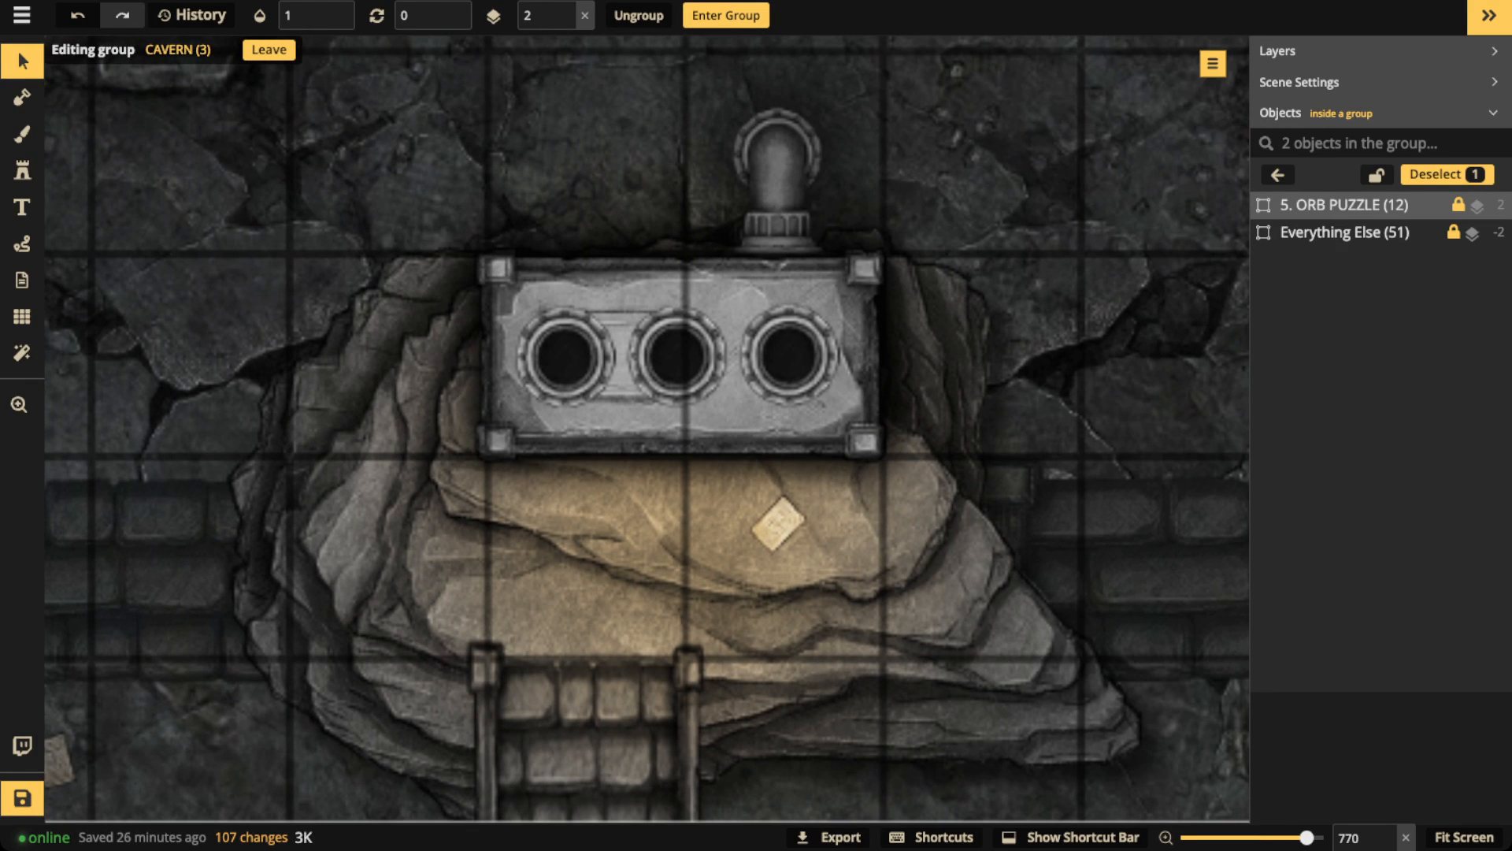
scroll(430, 668, down, 10)
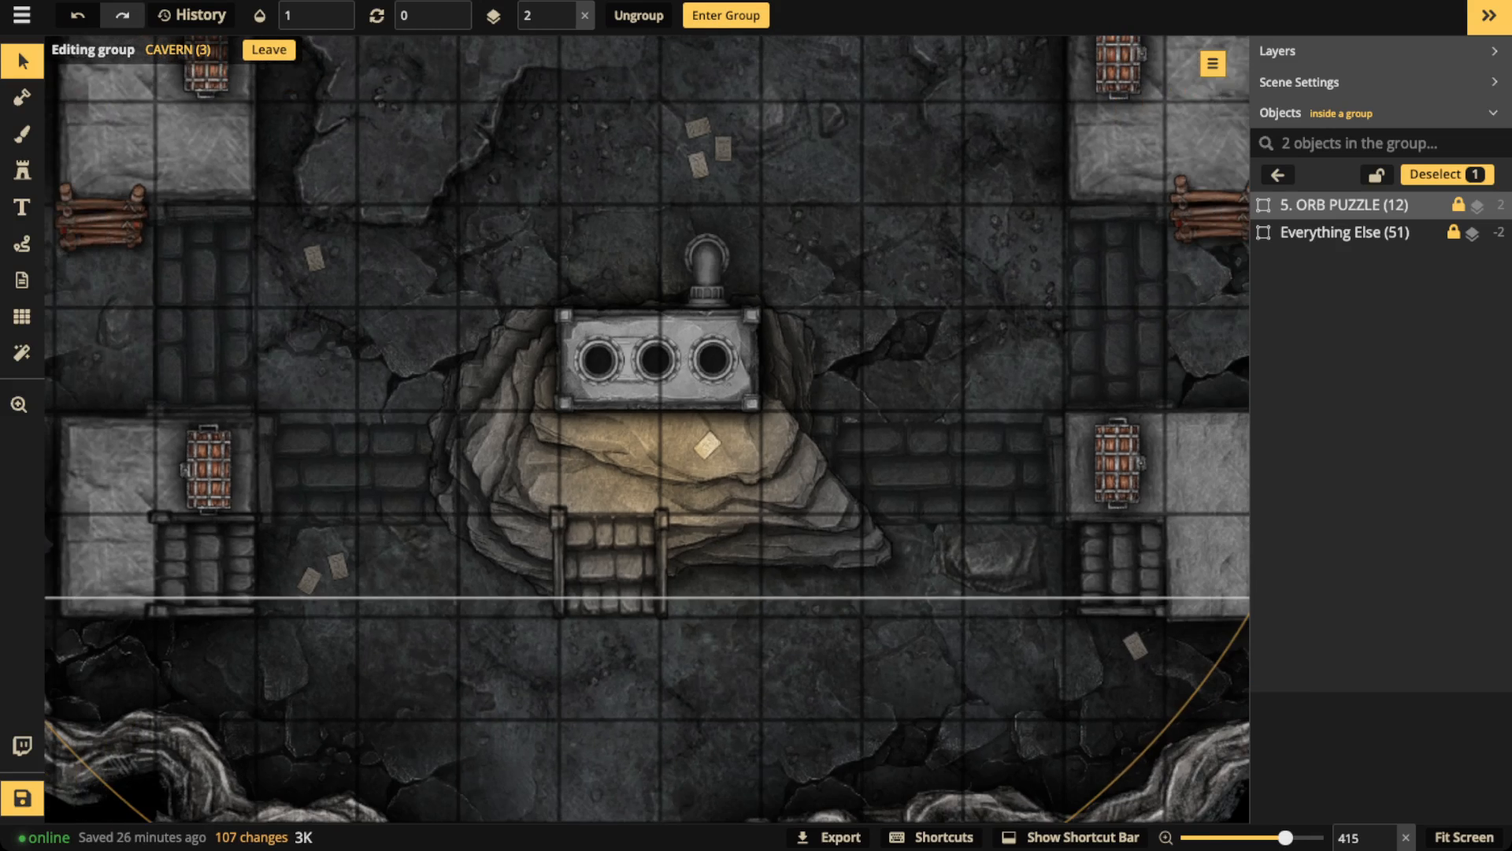
scroll(584, 459, up, 8)
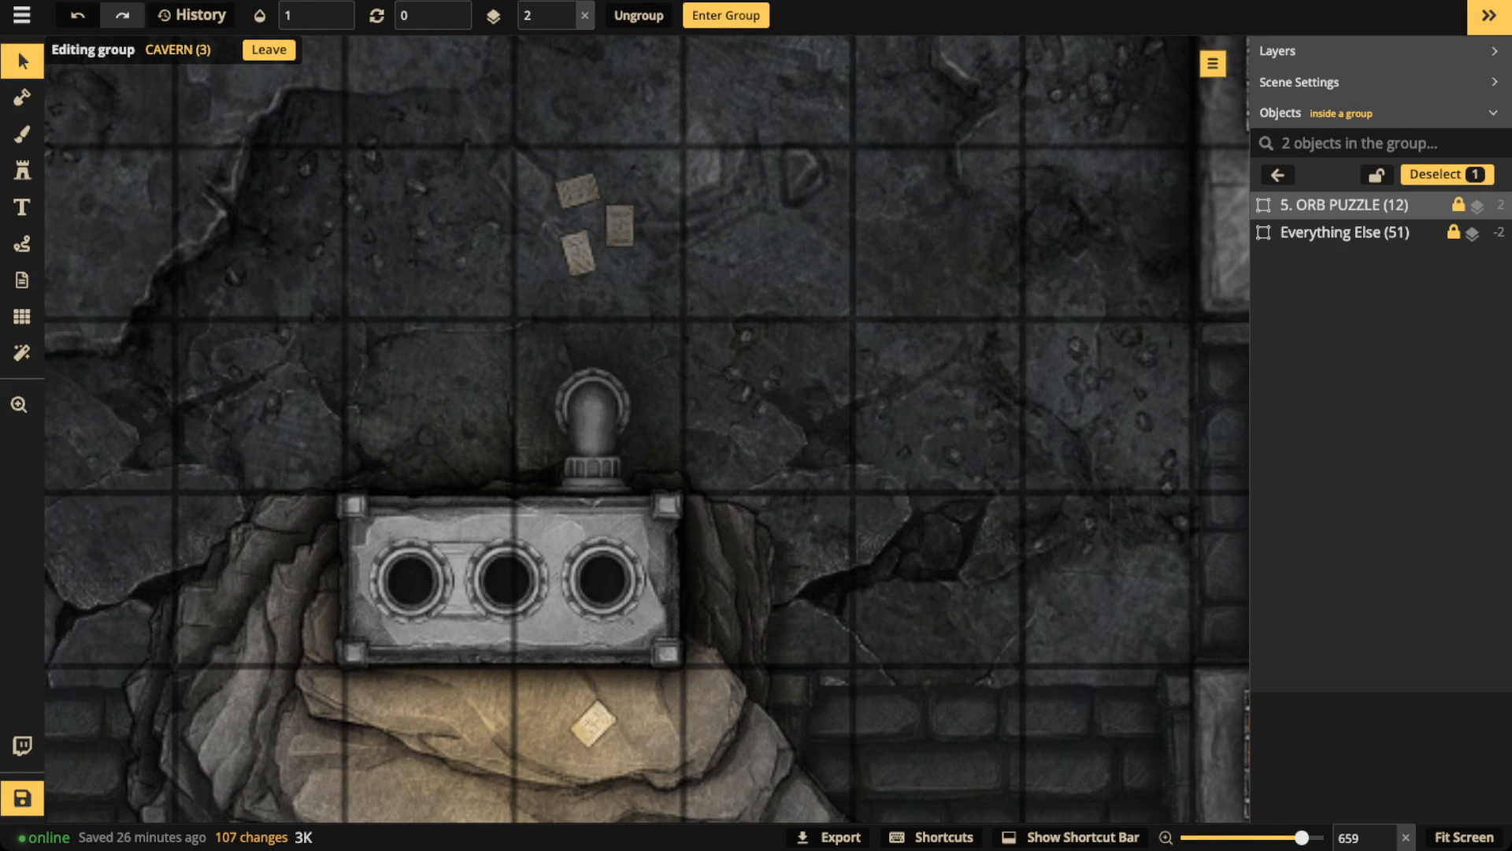
drag(646, 197, 657, 704)
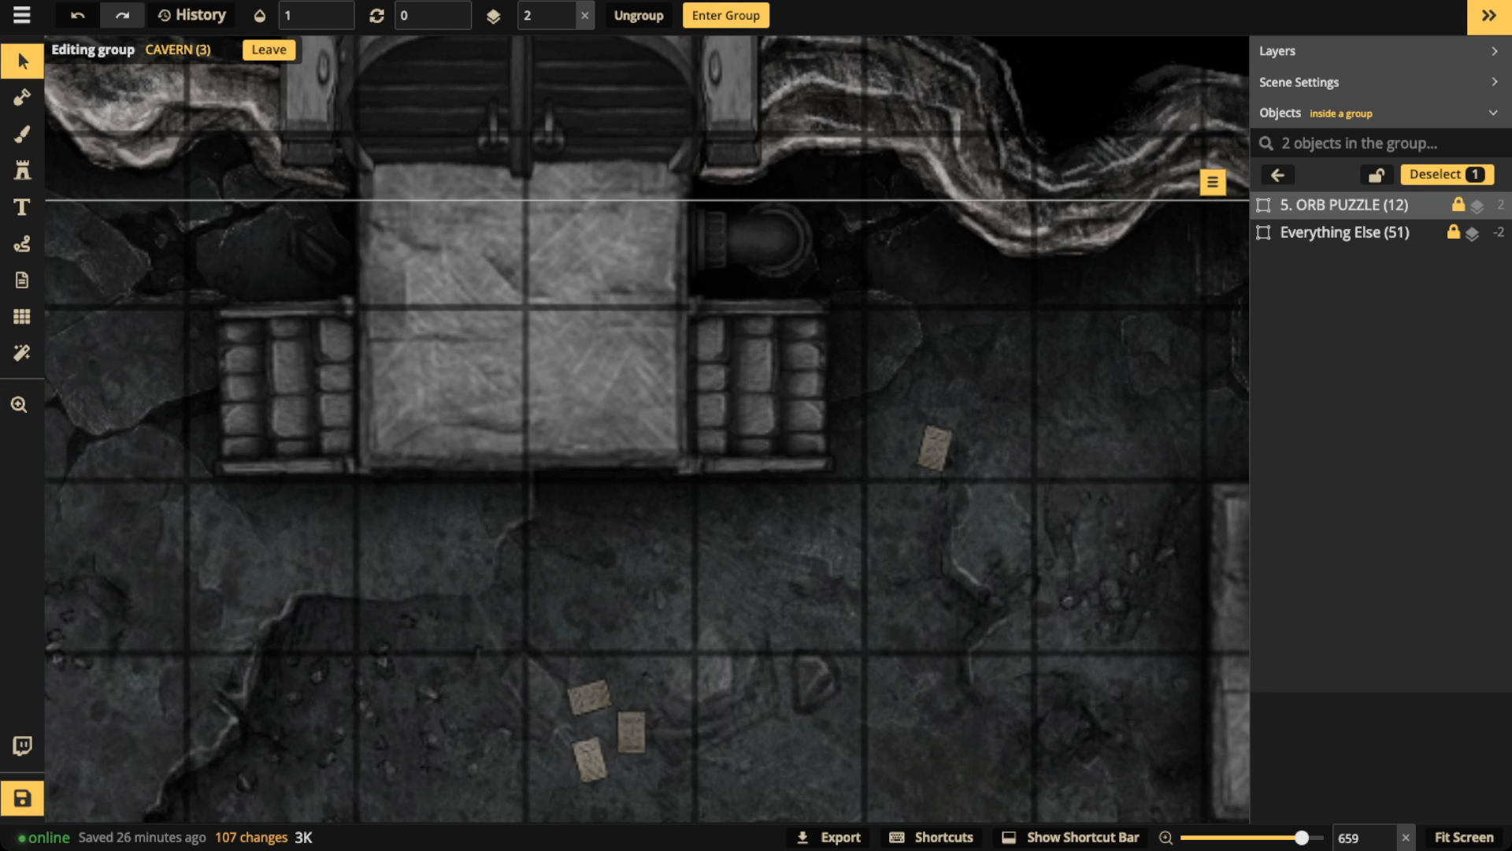
scroll(465, 271, down, 7)
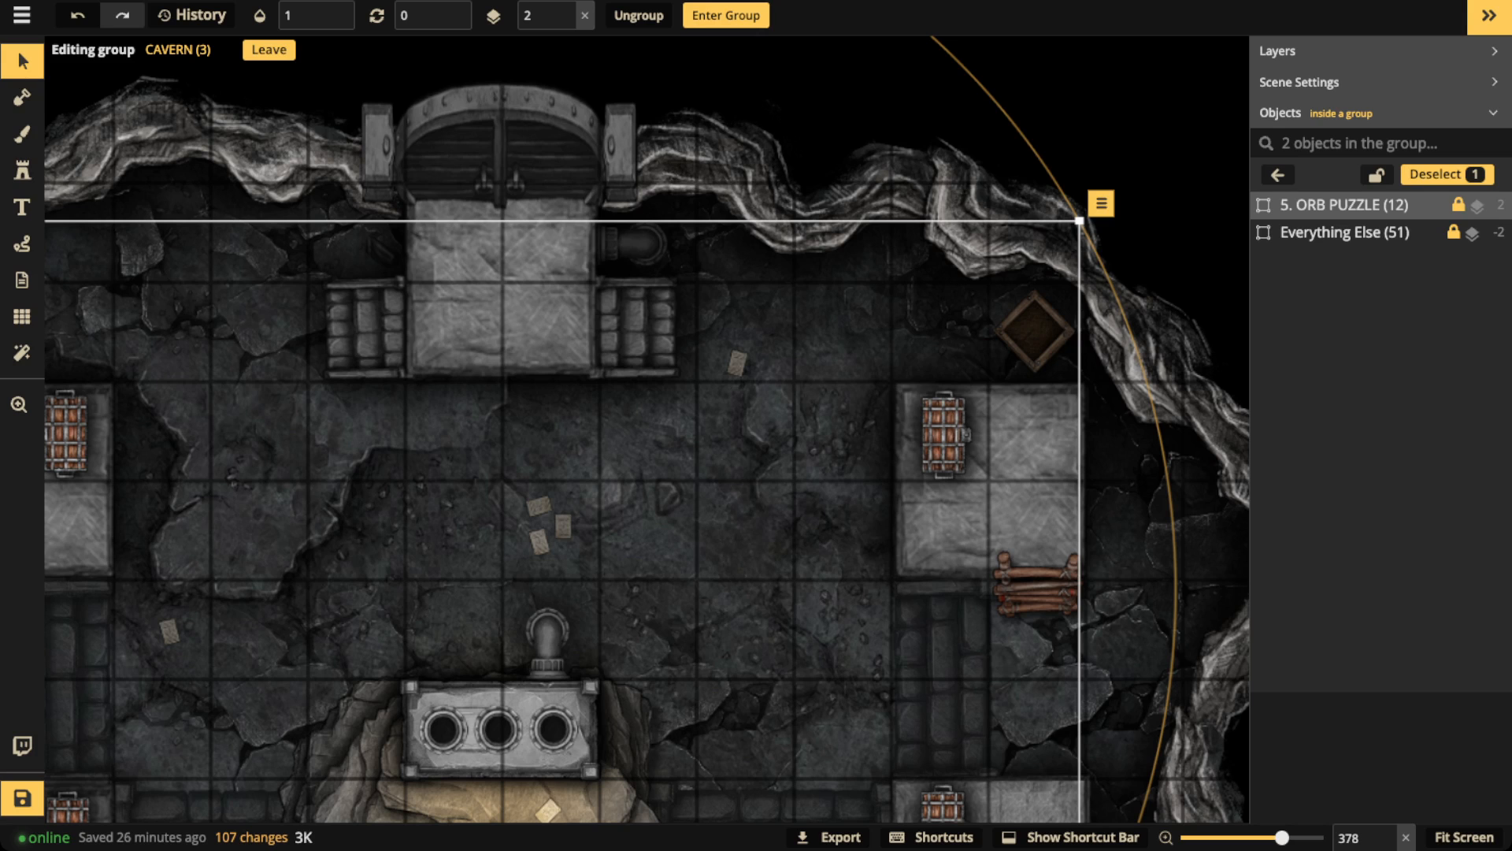
scroll(607, 248, up, 10)
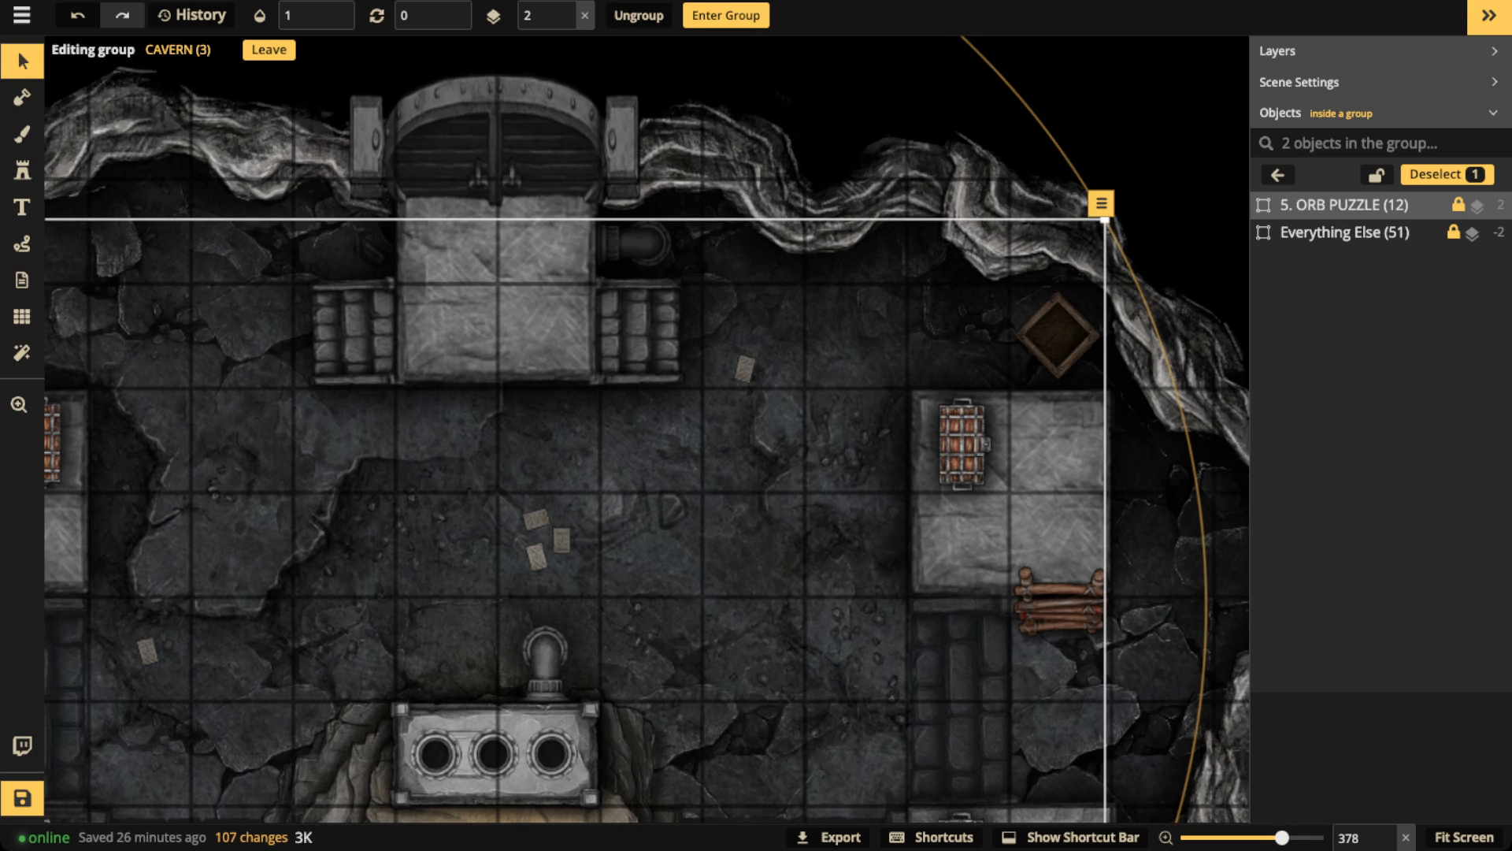
scroll(622, 240, up, 2)
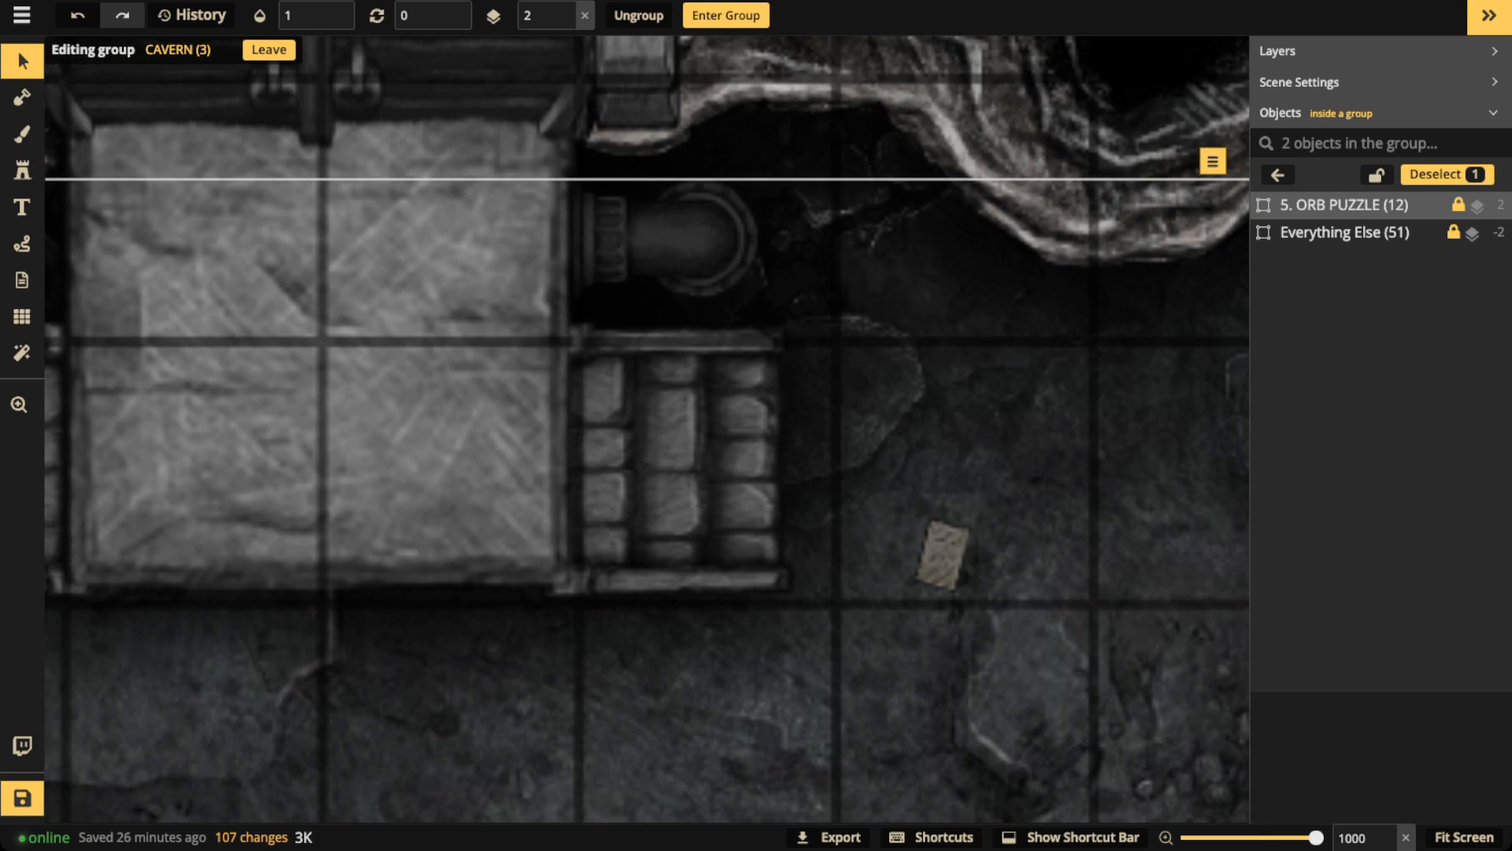
scroll(385, 306, down, 8)
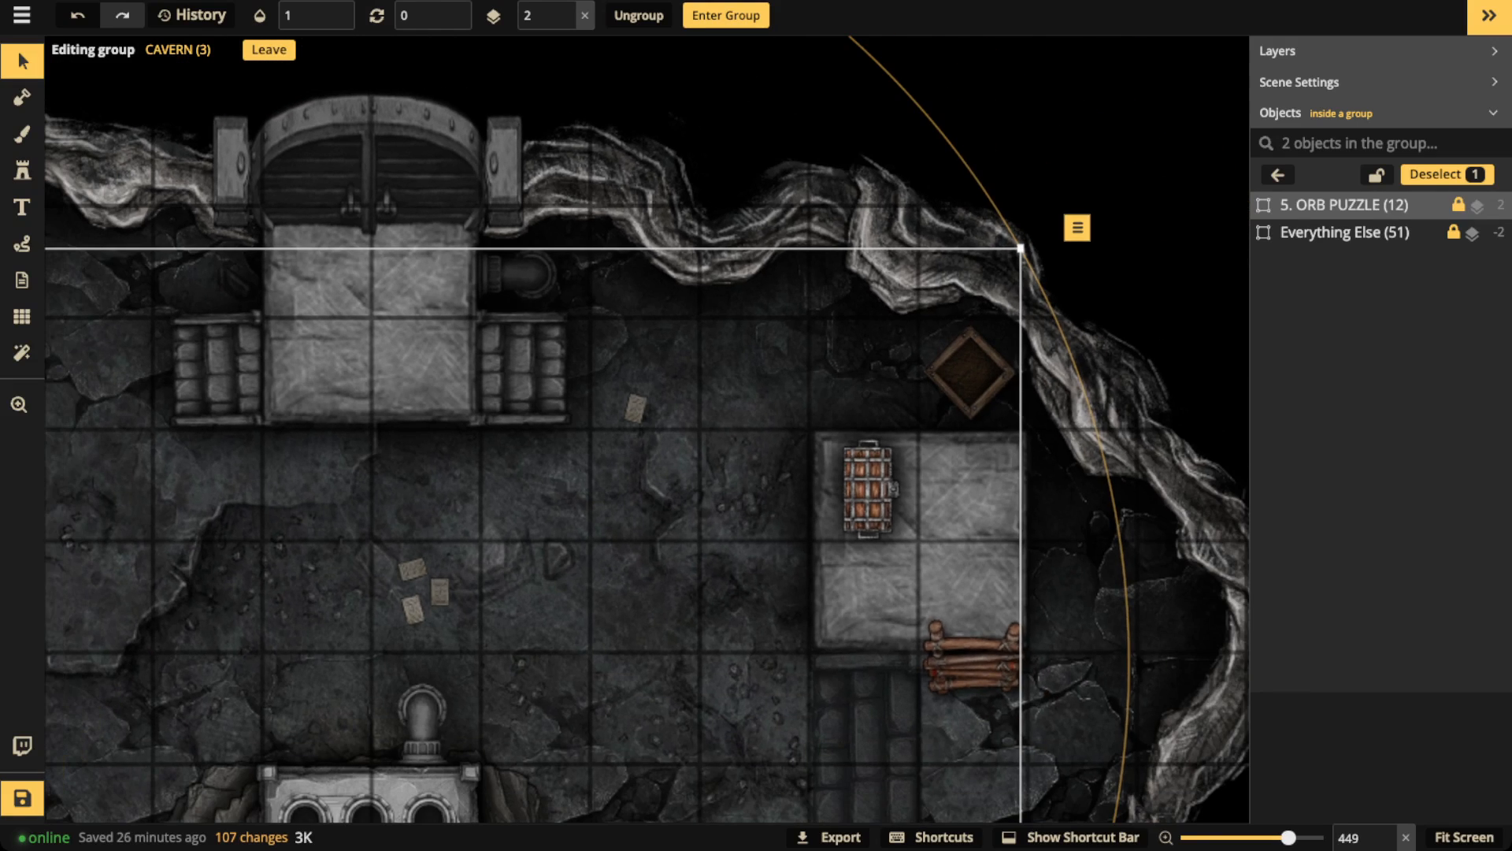
scroll(397, 279, down, 1)
drag(397, 279, 564, 101)
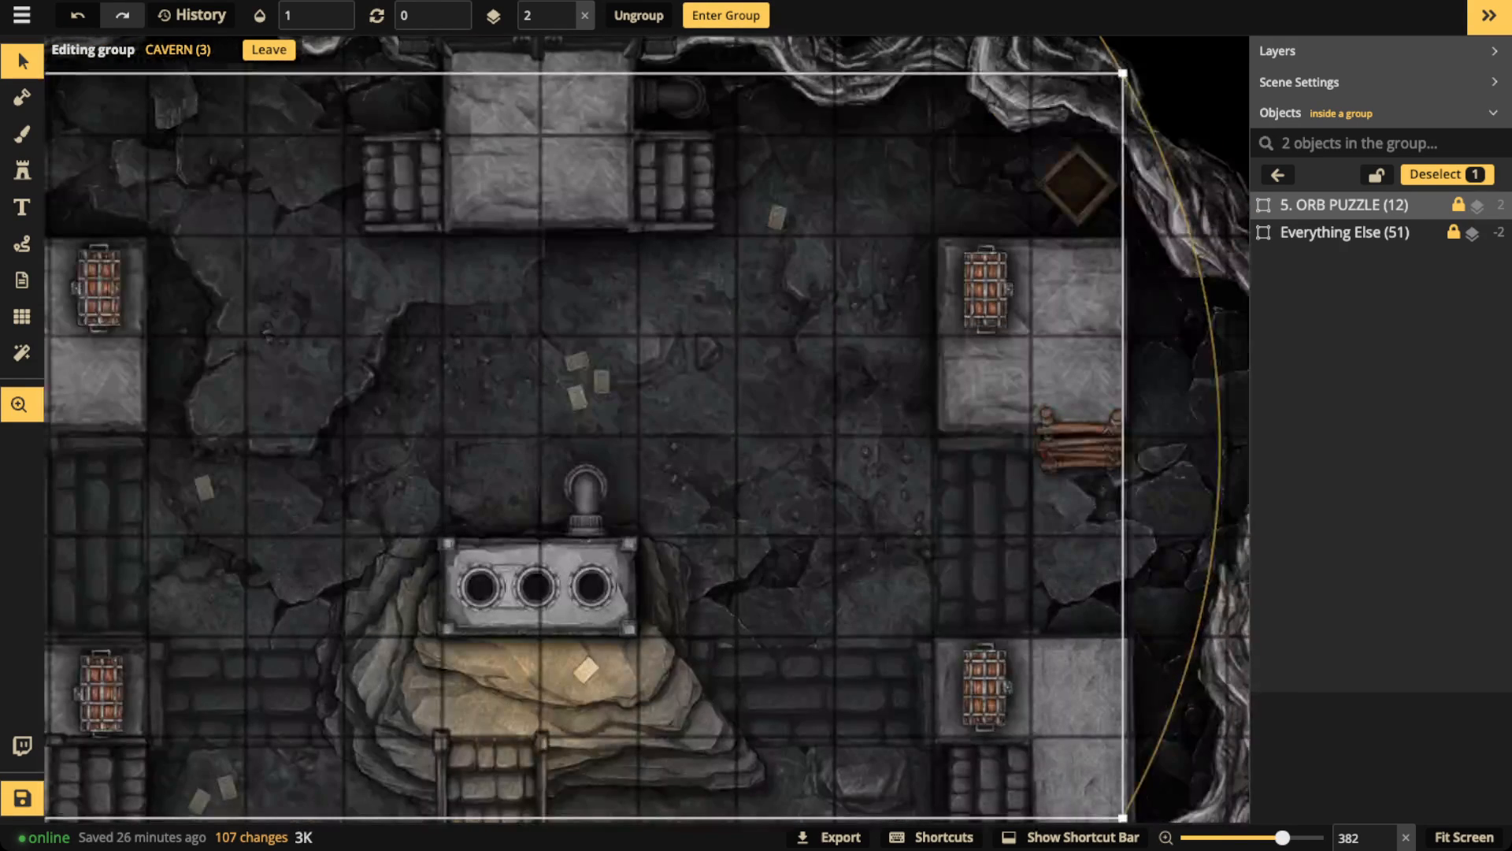
scroll(410, 398, down, 3)
drag(410, 398, 489, 396)
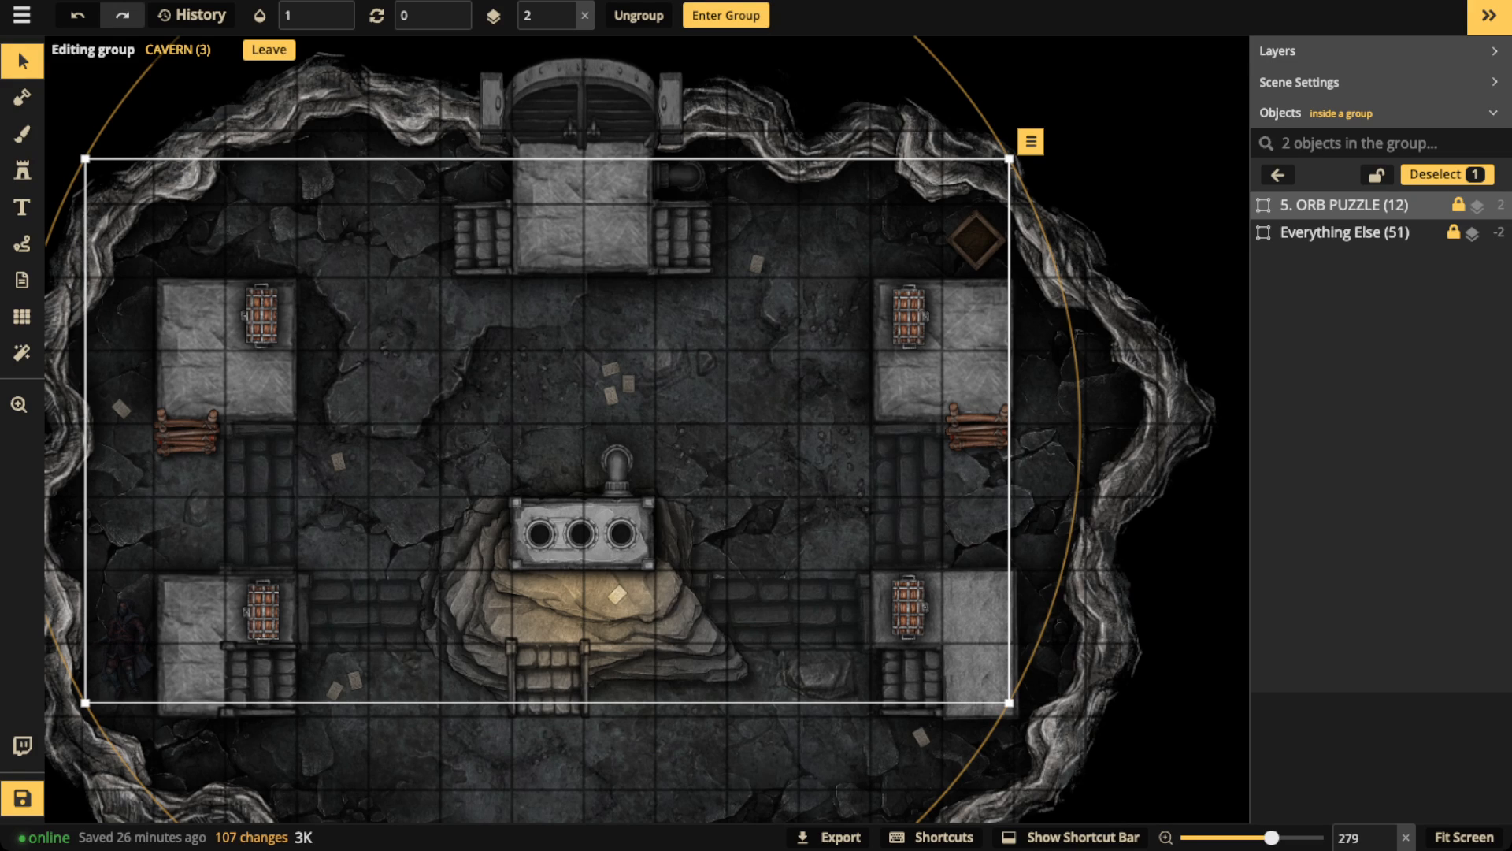
Step: Deselect the 5. ORB PUZZLE group and leave the CAVERN group
key(Escape)
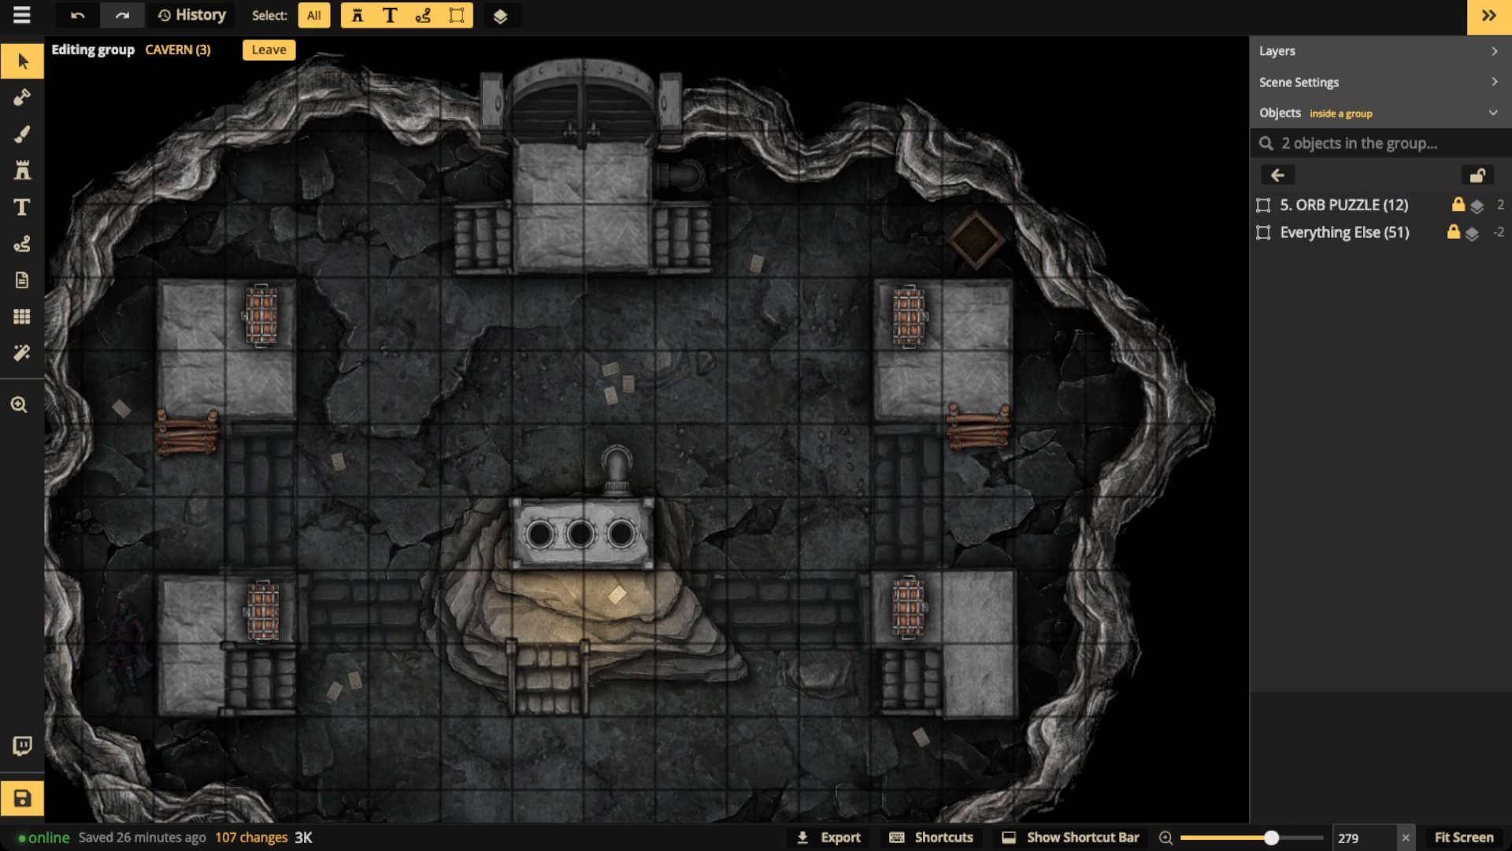
key(Escape)
scroll(377, 301, down, 2)
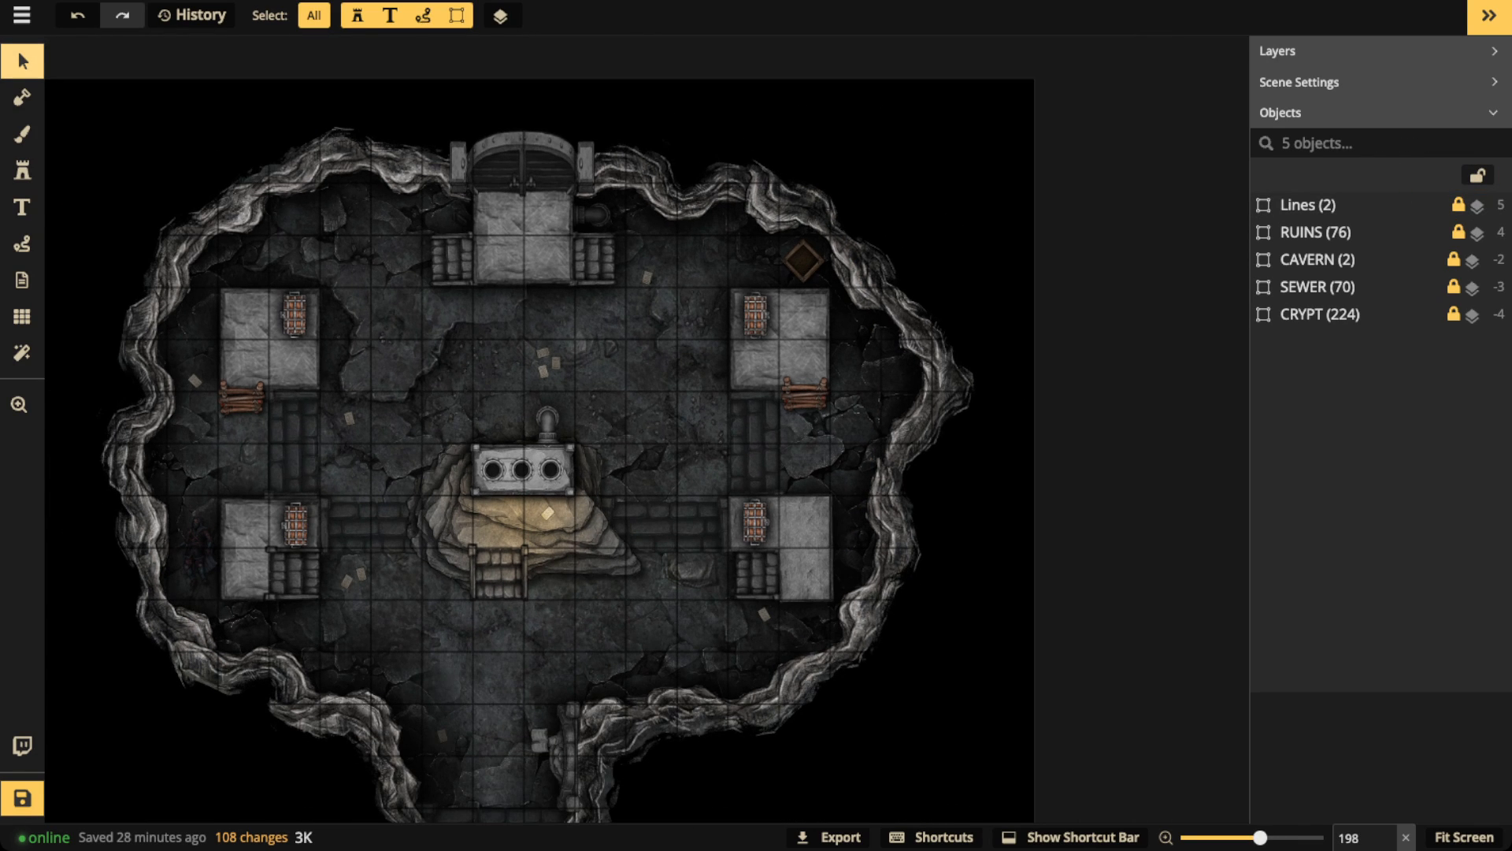
Step: Draw a red free-draw path from the sewer's western tunnel mouth onto the wooden planks, and delete it
drag(158, 554, 978, 55)
scroll(566, 382, down, 2)
drag(227, 577, 236, 473)
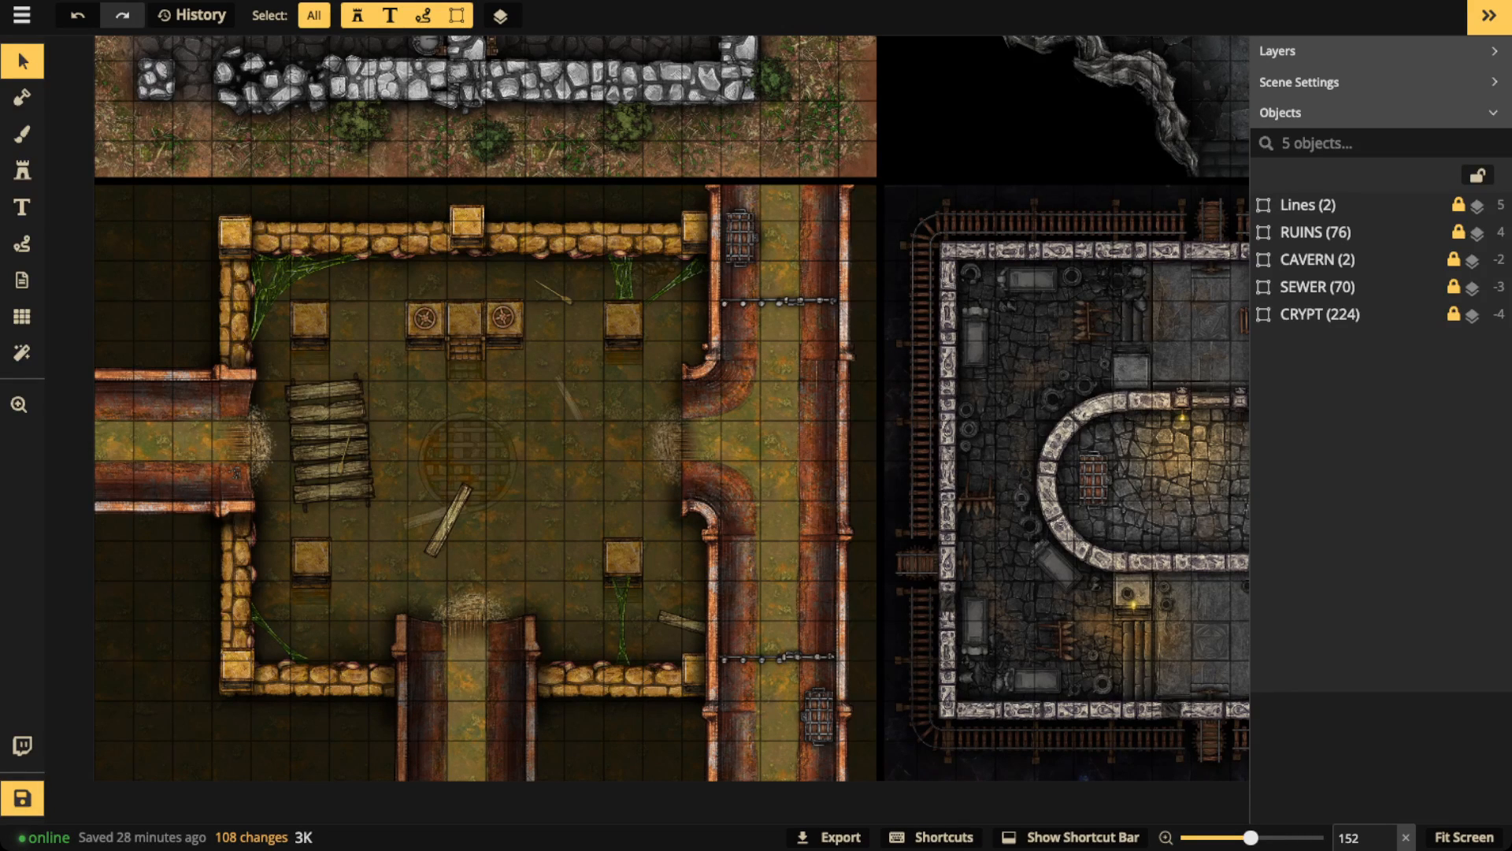
scroll(565, 430, up, 1)
scroll(565, 431, down, 1)
drag(565, 431, 622, 425)
scroll(626, 398, up, 2)
scroll(626, 397, down, 1)
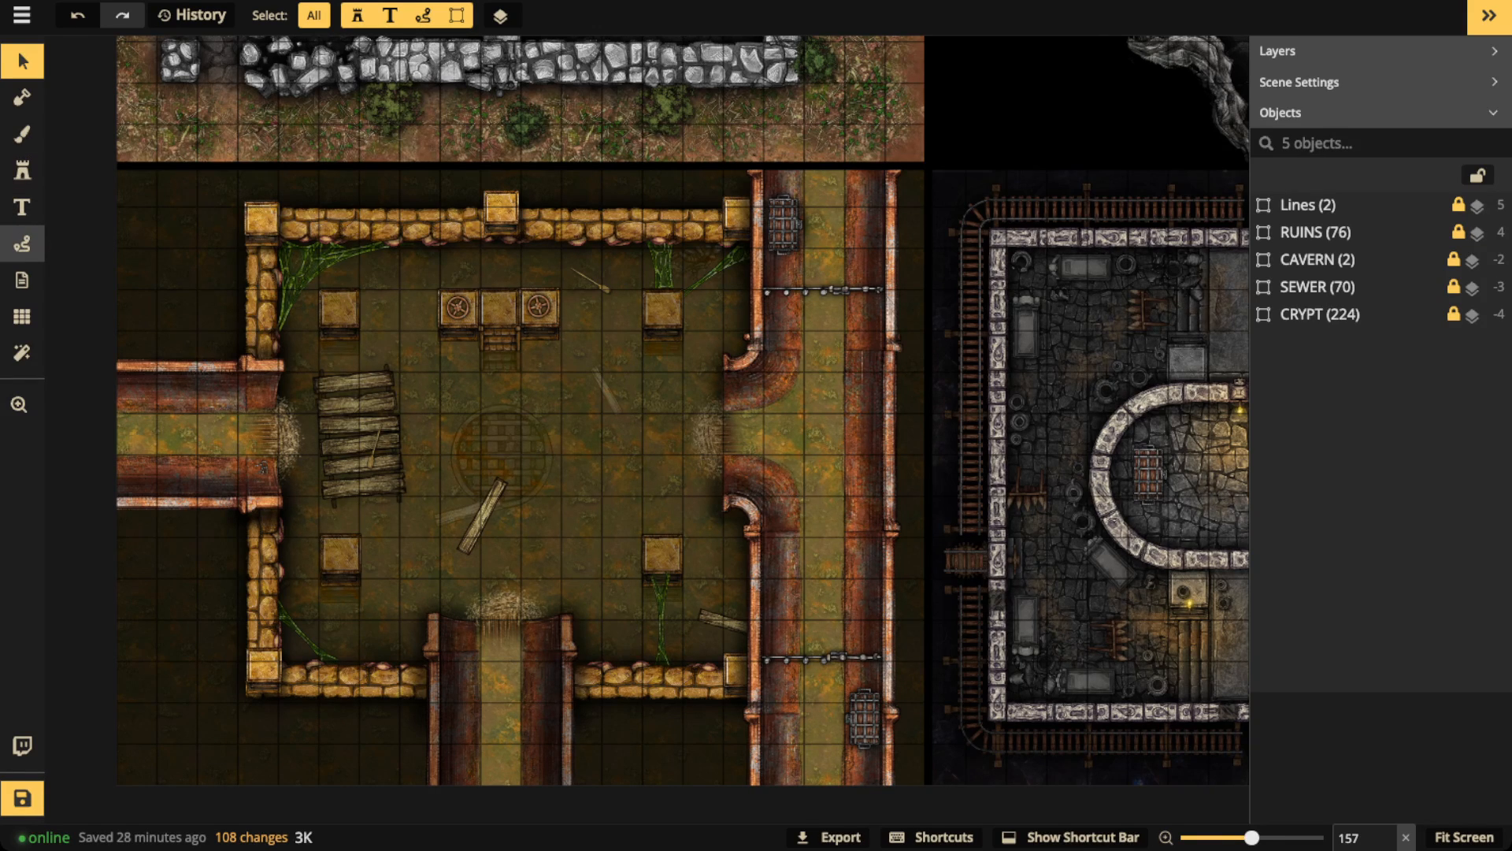
click(22, 243)
key(space)
mouse_move(262, 467)
mouse_down()
mouse_move(402, 451)
mouse_move(600, 382)
mouse_up()
key(space)
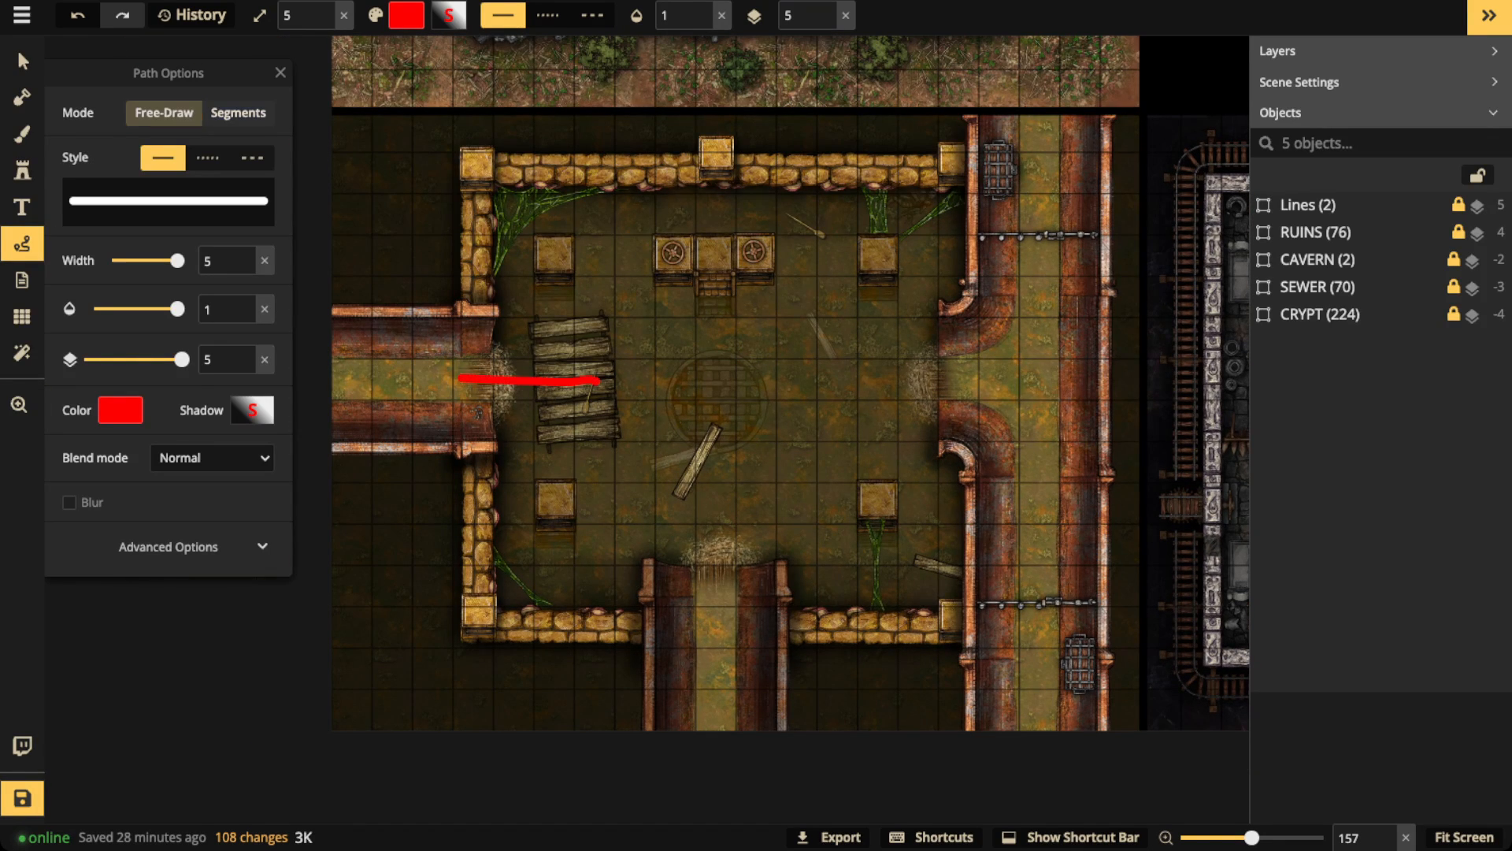
key(Delete)
Step: Mark the sewer's southern tunnel with a red line, a circle around its mouth and a northward arrow, deleting each path
drag(718, 669, 718, 503)
key(Delete)
mouse_move(752, 555)
mouse_down()
mouse_move(637, 622)
mouse_move(745, 553)
mouse_up()
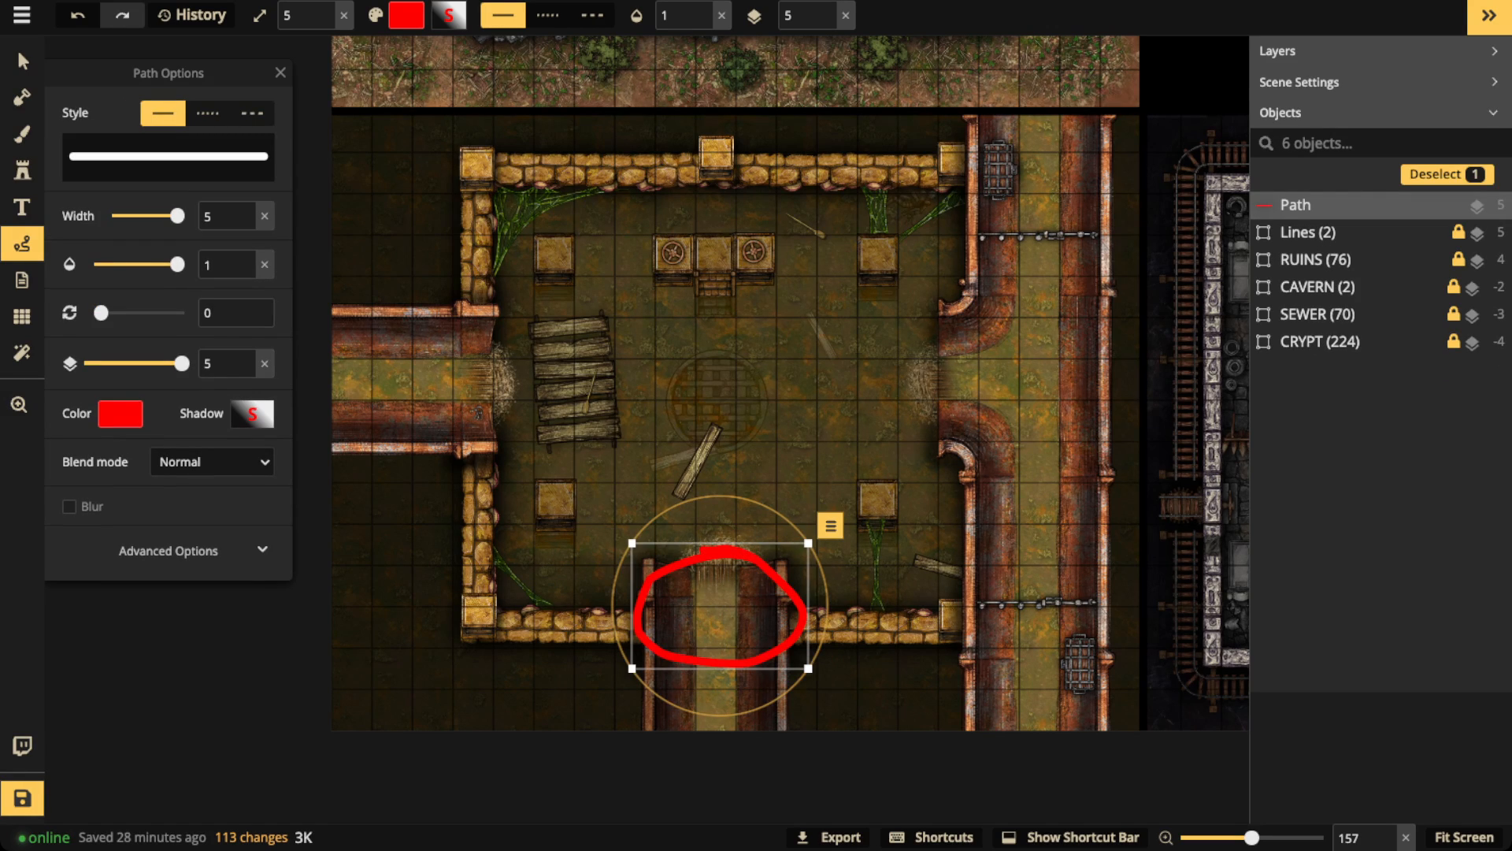
key(Delete)
mouse_move(717, 627)
mouse_down()
mouse_move(701, 498)
mouse_move(735, 496)
mouse_up()
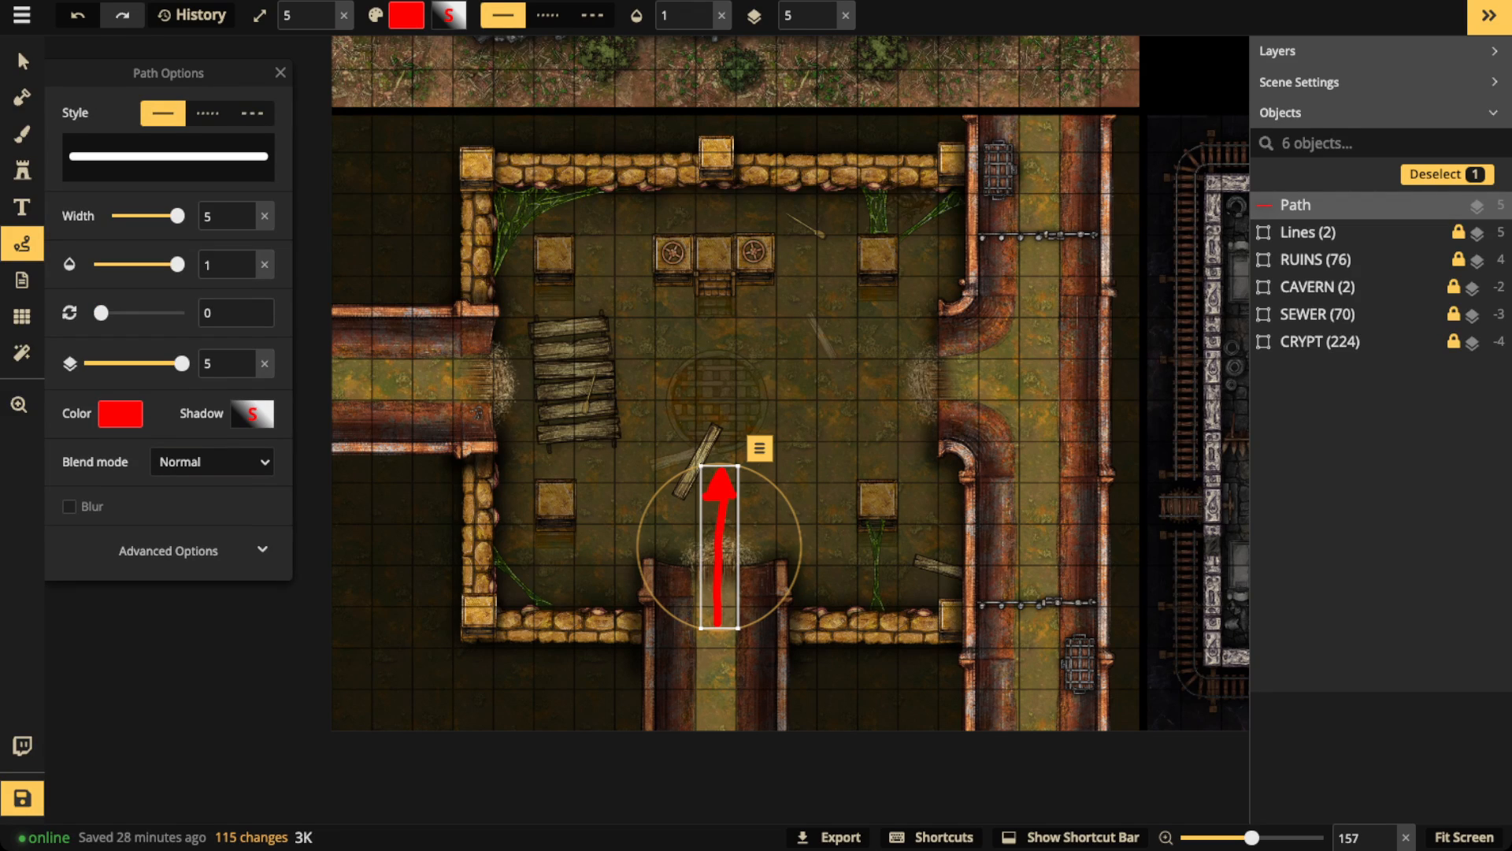
key(Delete)
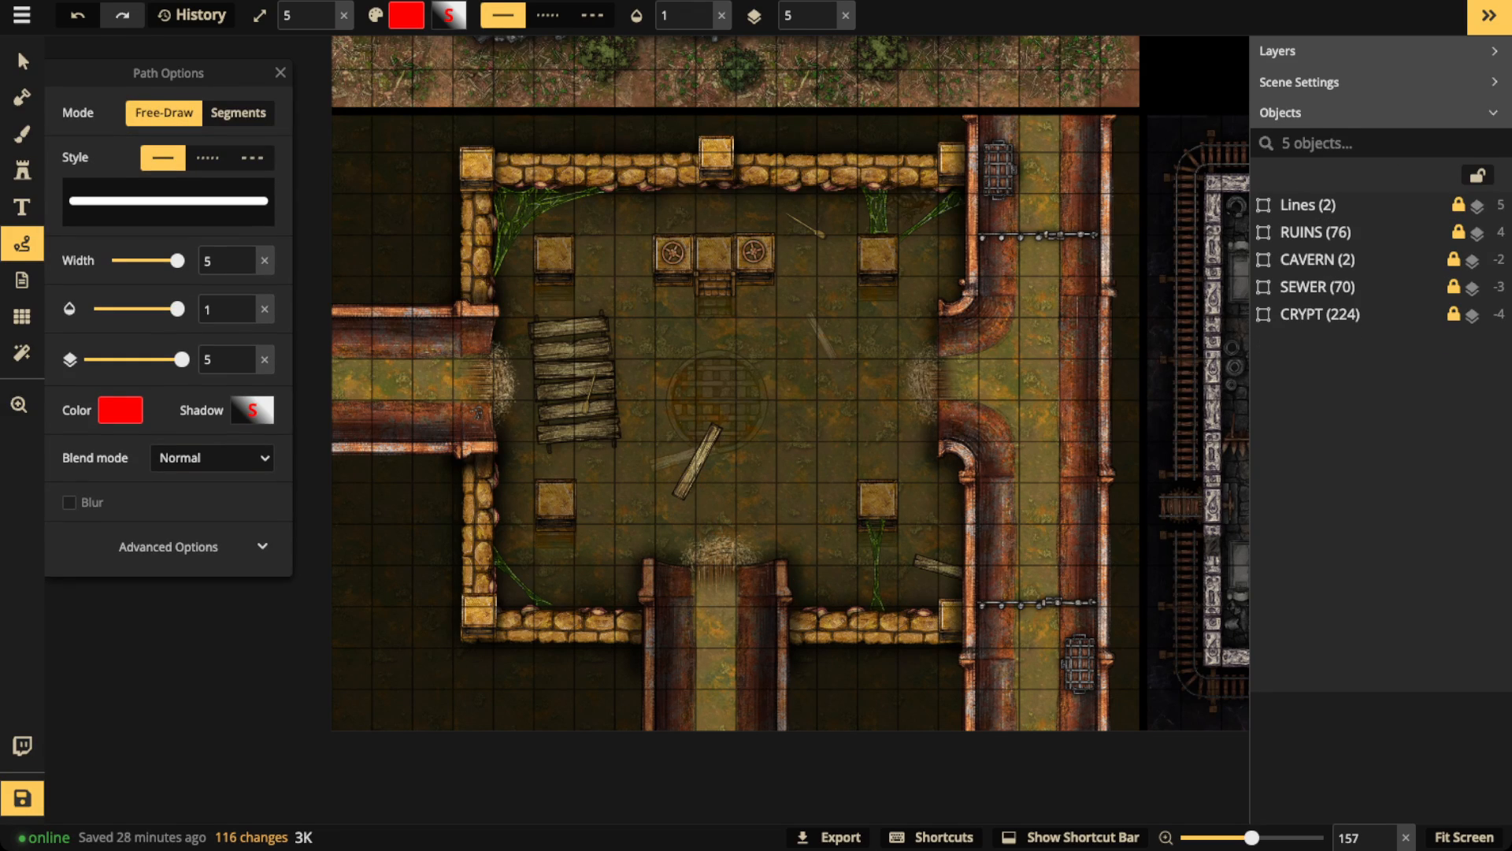
Step: Circle the northern platform with the two valve wheels in red, draw another path near the central grate, and delete both
mouse_move(741, 218)
mouse_down()
mouse_move(651, 242)
mouse_move(679, 308)
mouse_move(782, 293)
mouse_move(787, 257)
mouse_move(755, 223)
mouse_up()
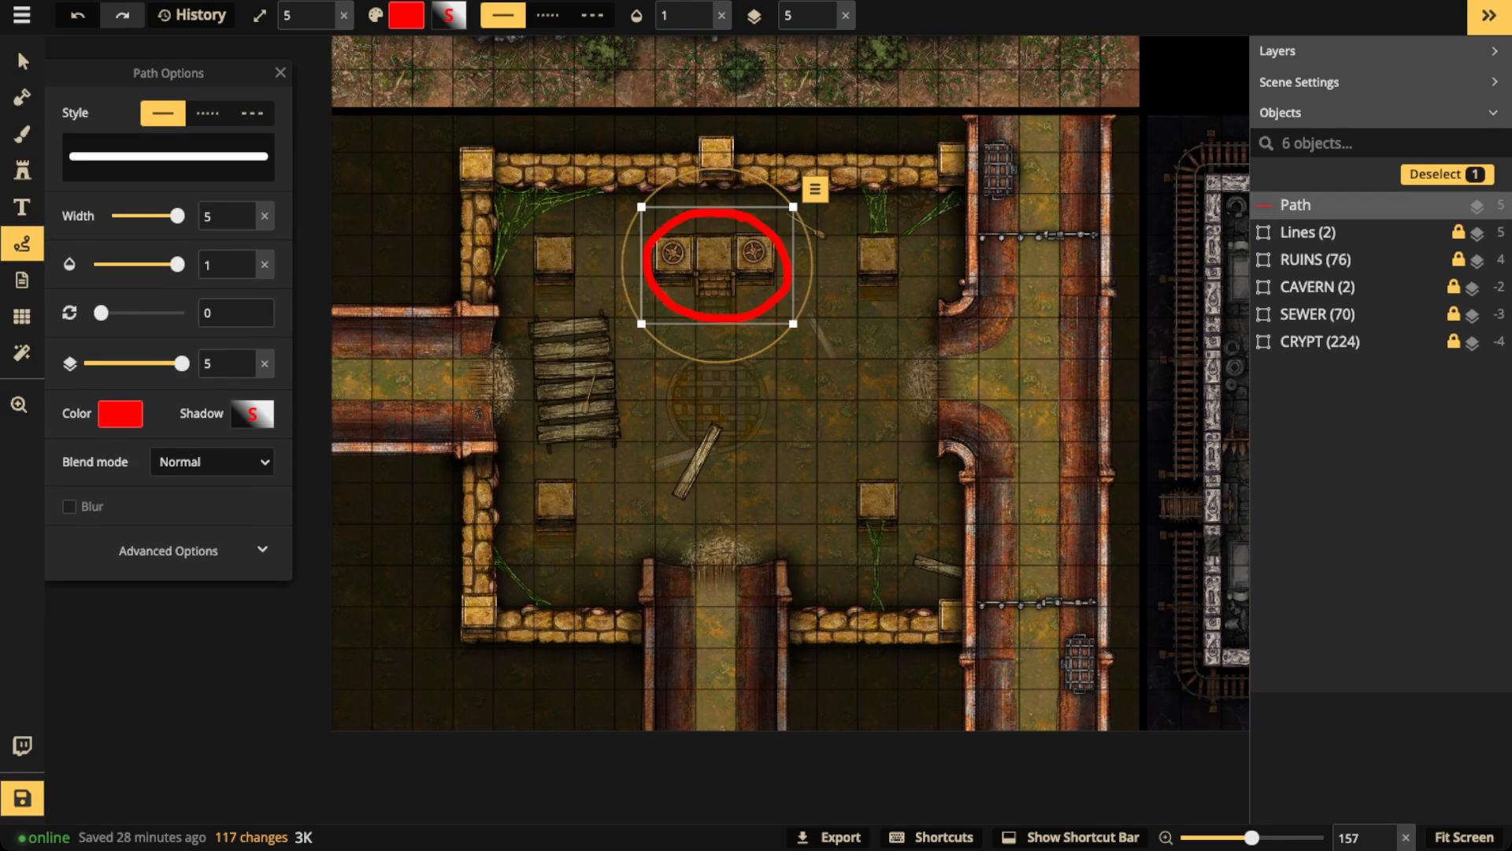
key(Delete)
mouse_move(709, 350)
mouse_down()
mouse_move(670, 376)
mouse_move(749, 438)
mouse_move(713, 351)
mouse_up()
key(Delete)
Step: Outline the wooden planks by the western tunnel in red, draw a smaller path on them, and delete both
mouse_move(603, 298)
mouse_down()
mouse_move(517, 320)
mouse_move(519, 445)
mouse_move(635, 438)
mouse_move(603, 297)
mouse_up()
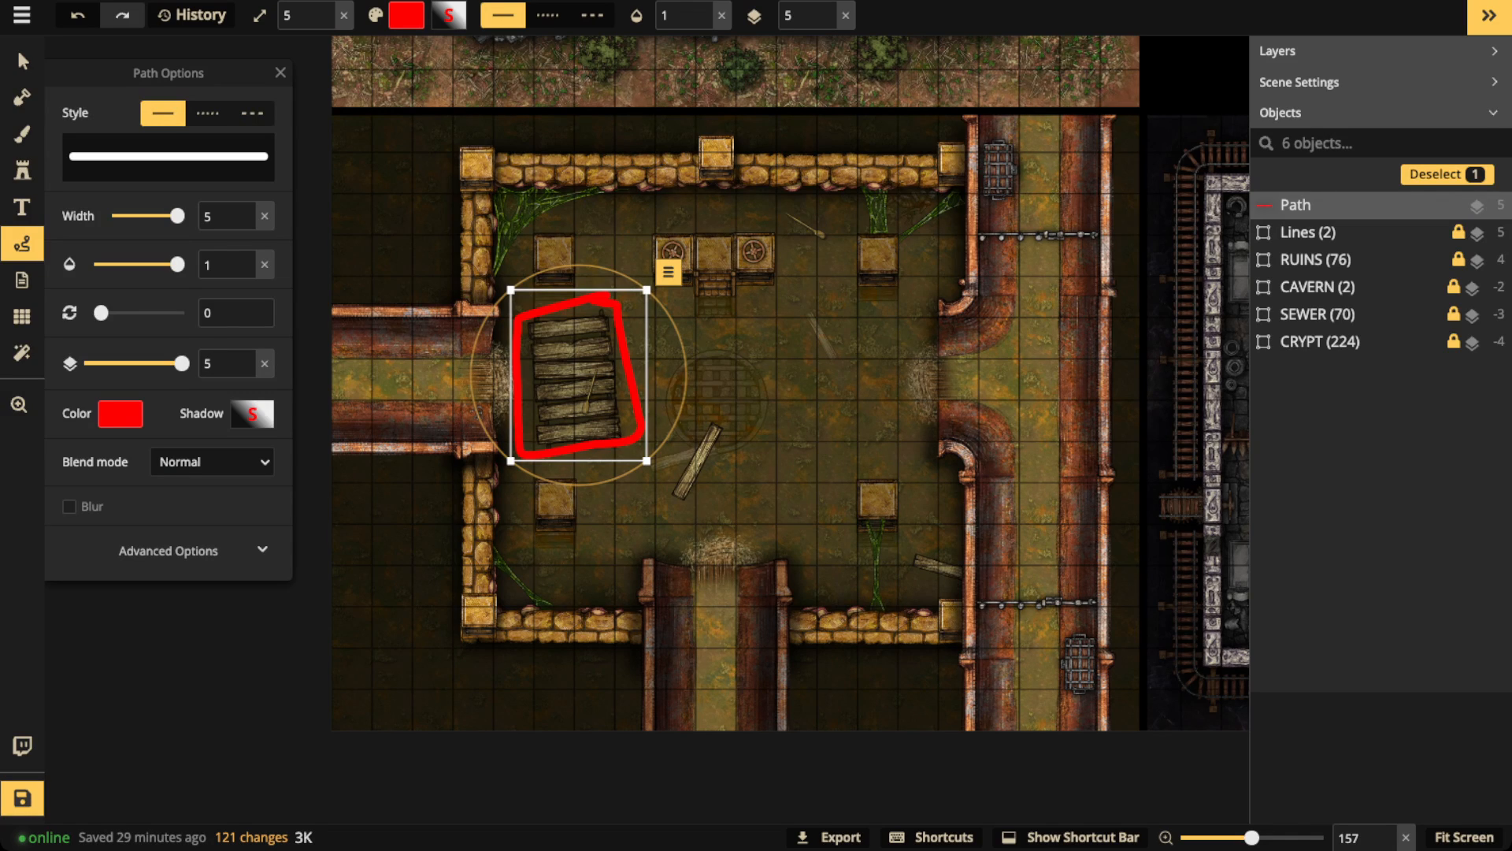
key(Delete)
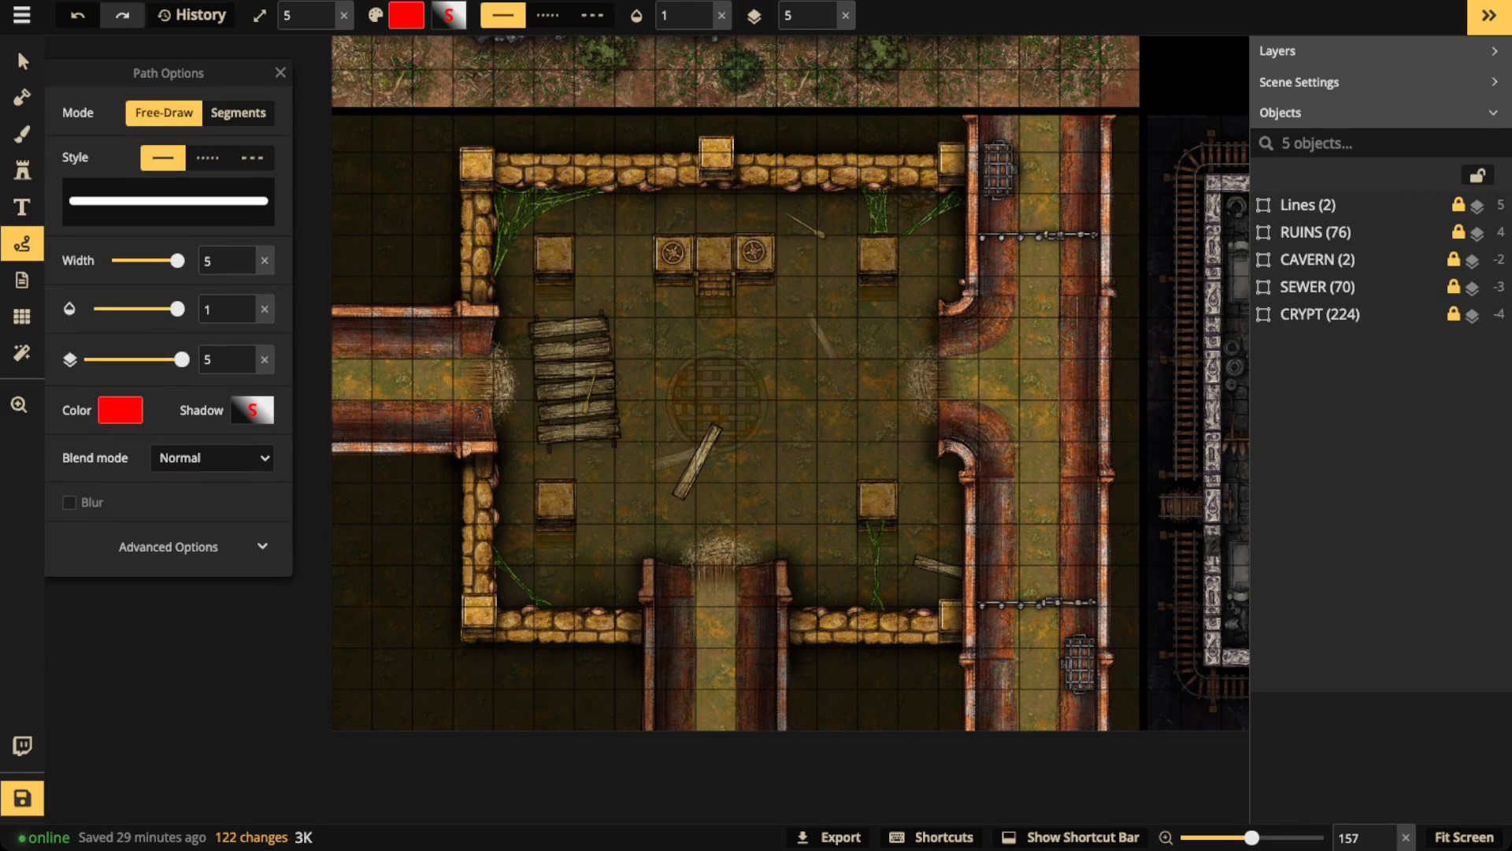
mouse_move(581, 360)
mouse_down()
mouse_move(580, 426)
mouse_move(612, 402)
mouse_move(613, 359)
mouse_up()
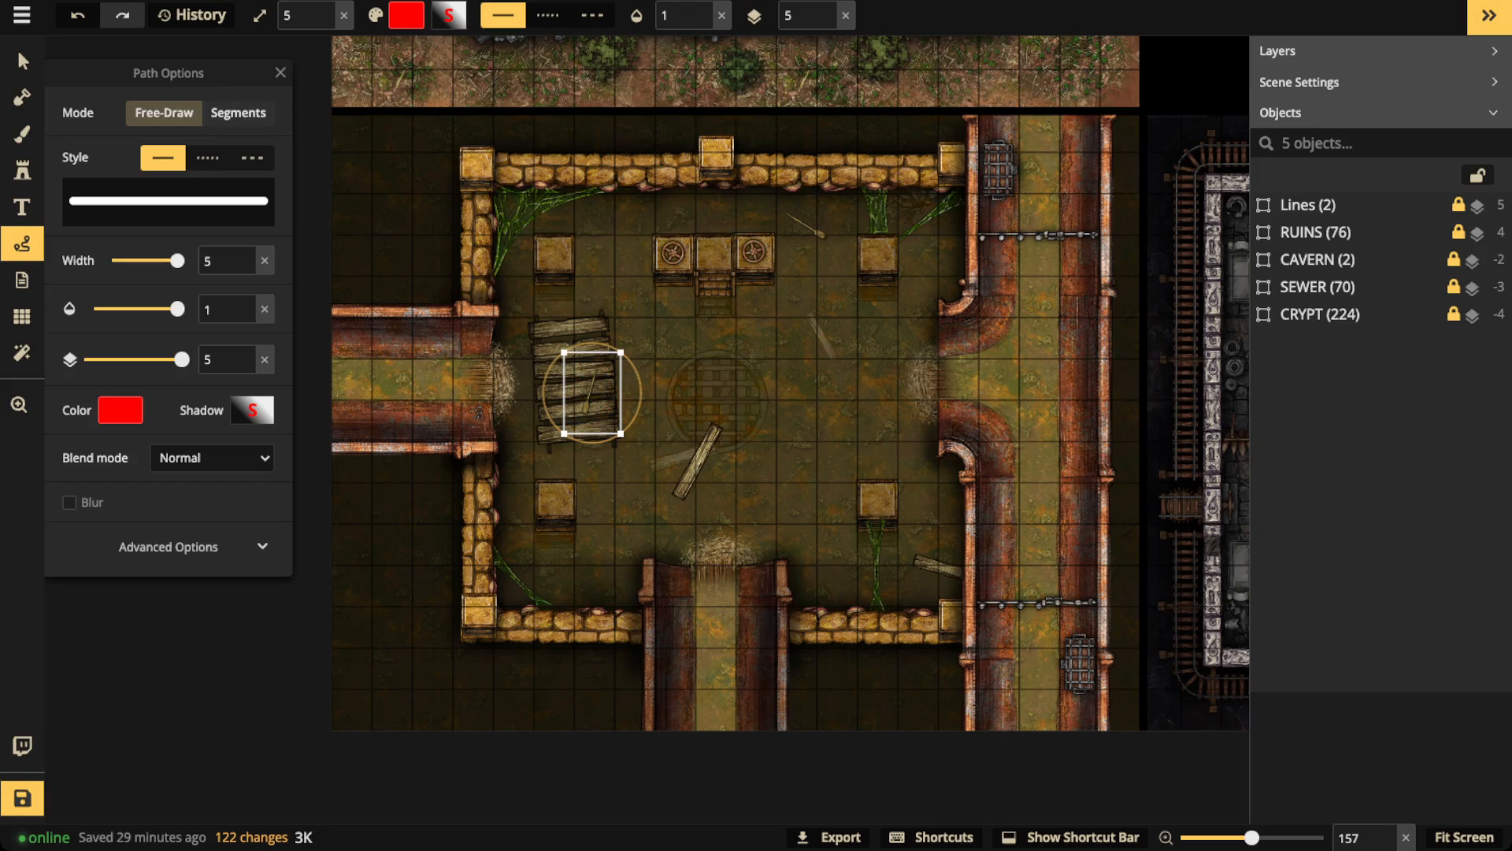
key(Delete)
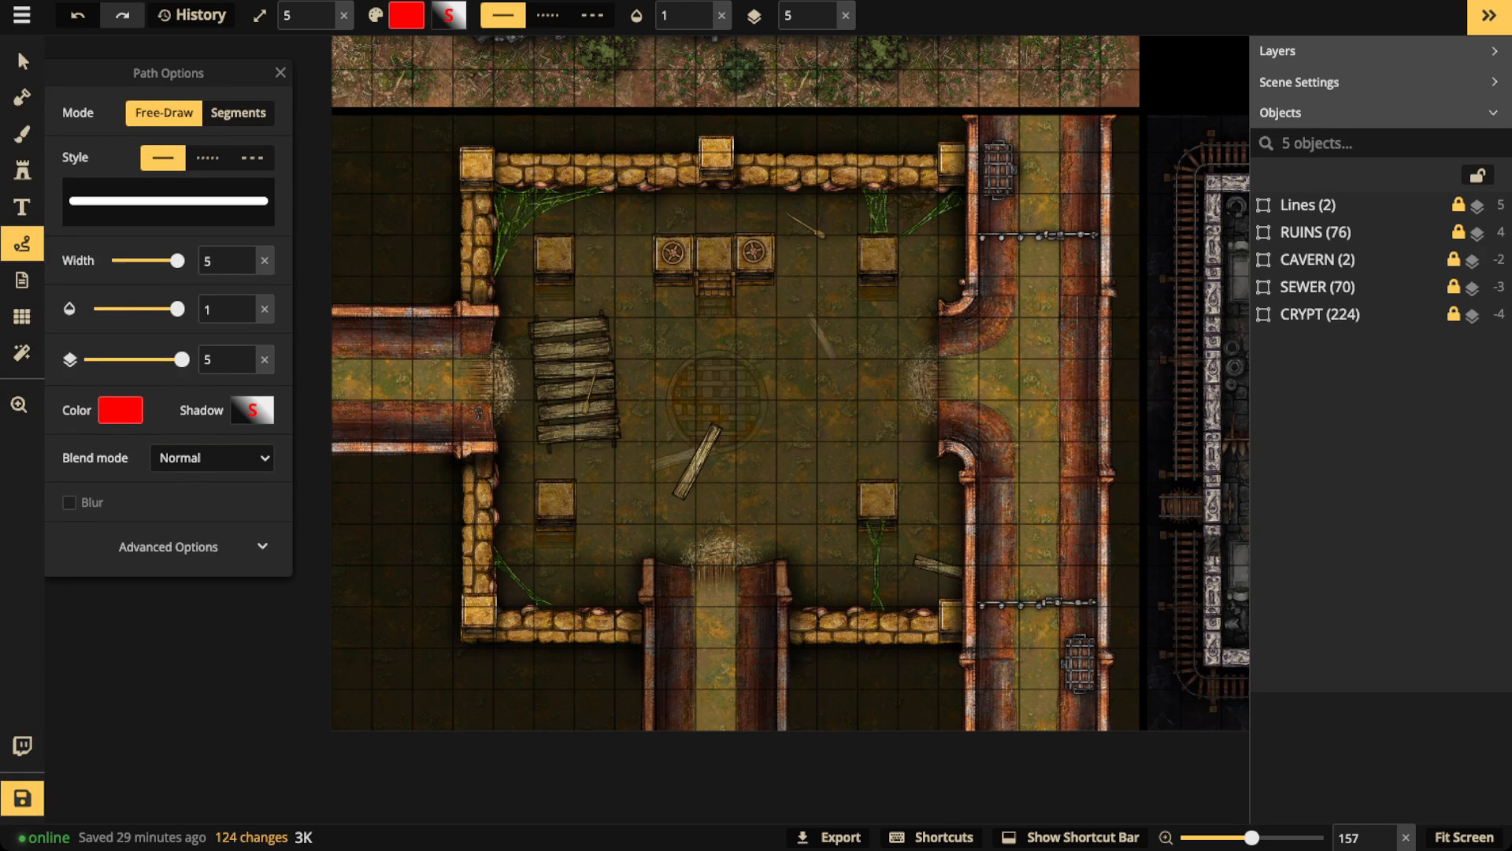
Step: Circle the western valve wheel and the room's central floor in red, add a path east of the grate, and delete each one
mouse_move(679, 227)
mouse_down()
mouse_move(651, 242)
mouse_move(647, 272)
mouse_move(691, 273)
mouse_move(679, 227)
mouse_up()
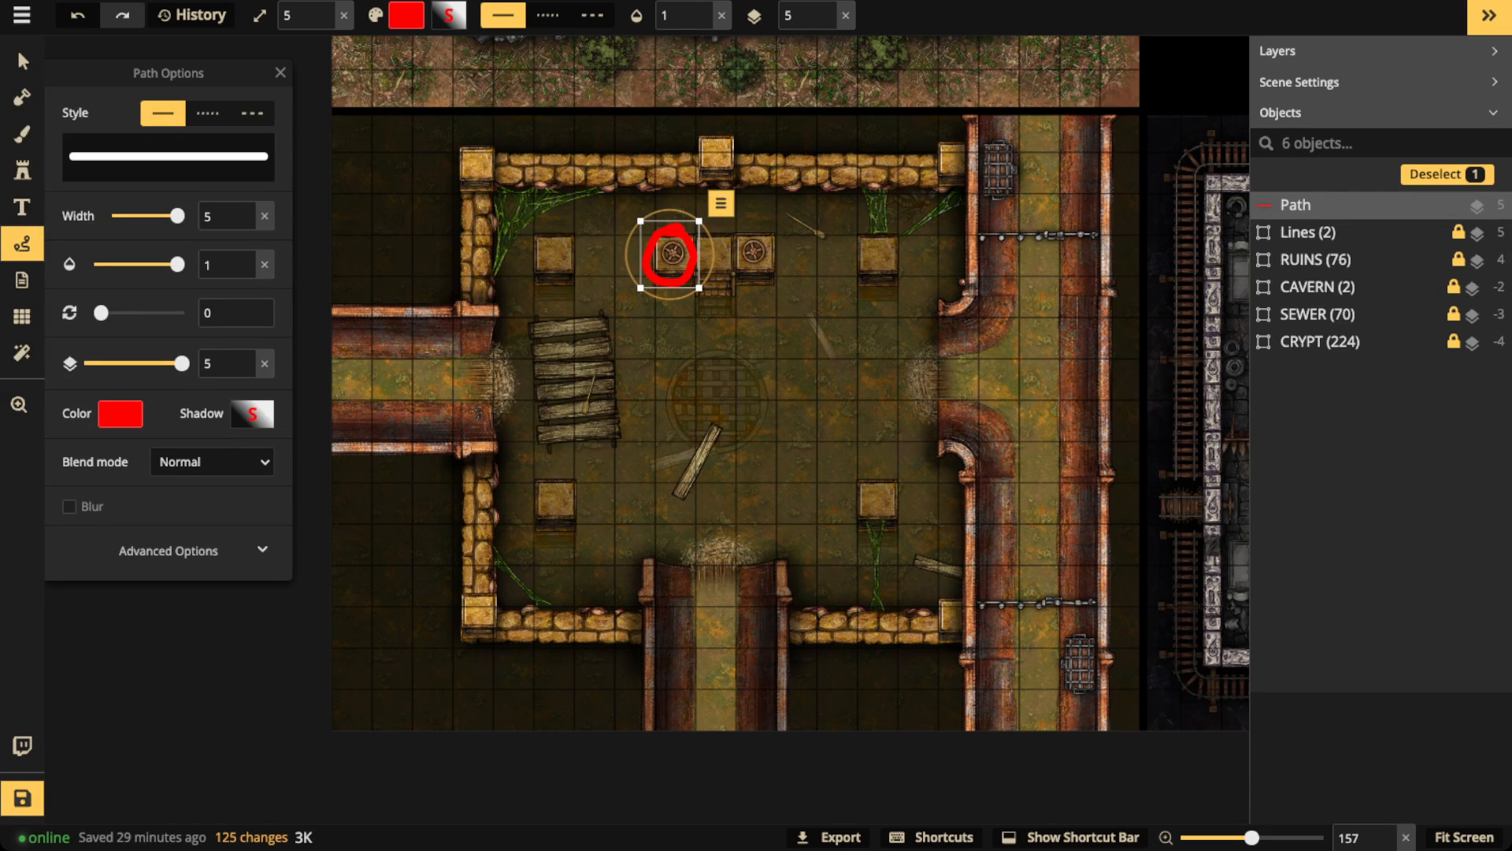
key(Delete)
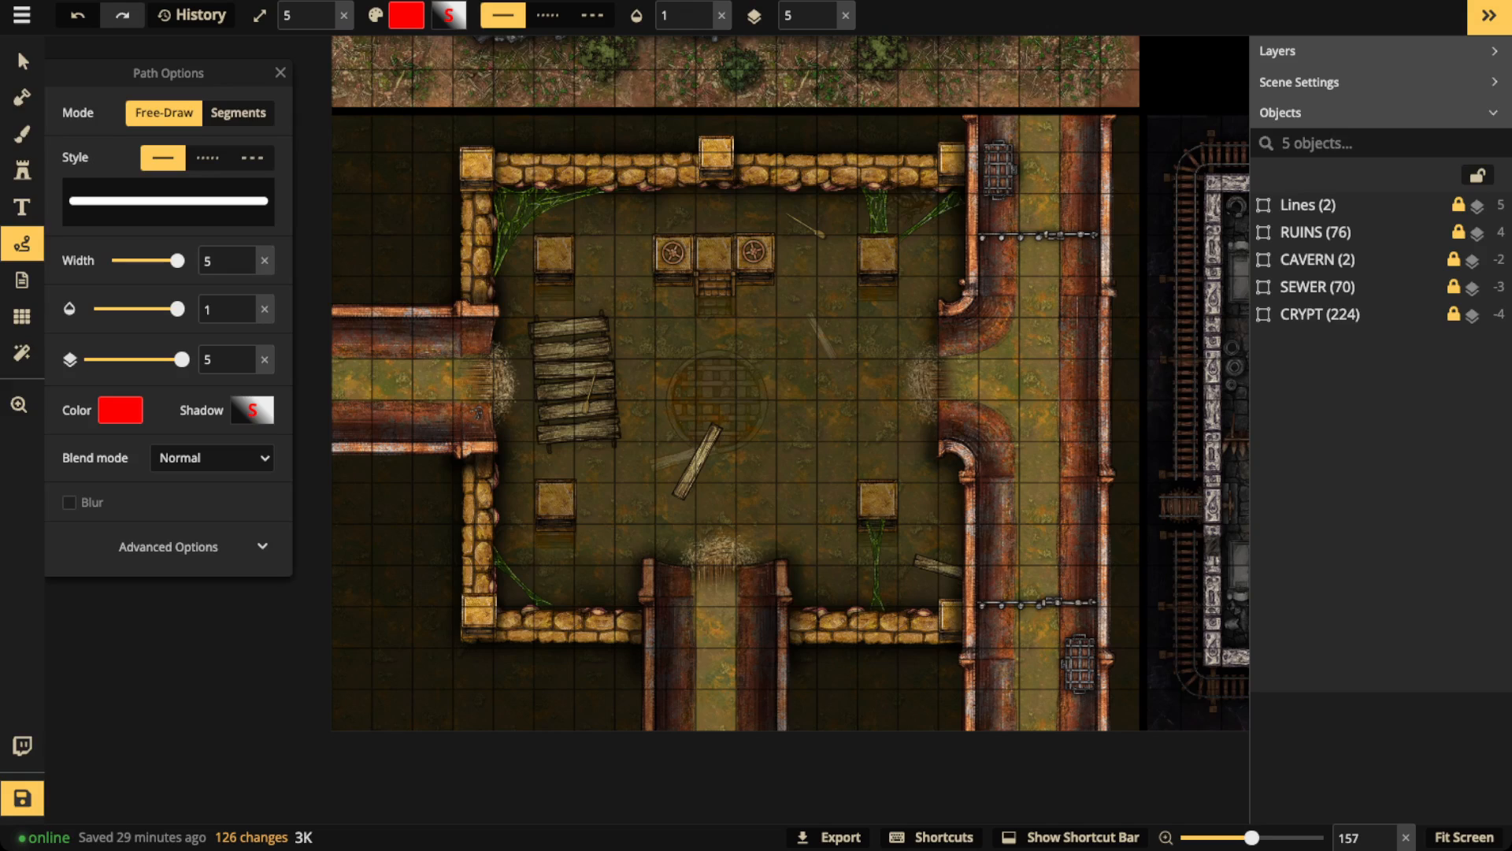
mouse_move(701, 283)
mouse_down()
mouse_move(729, 541)
mouse_move(697, 285)
mouse_up()
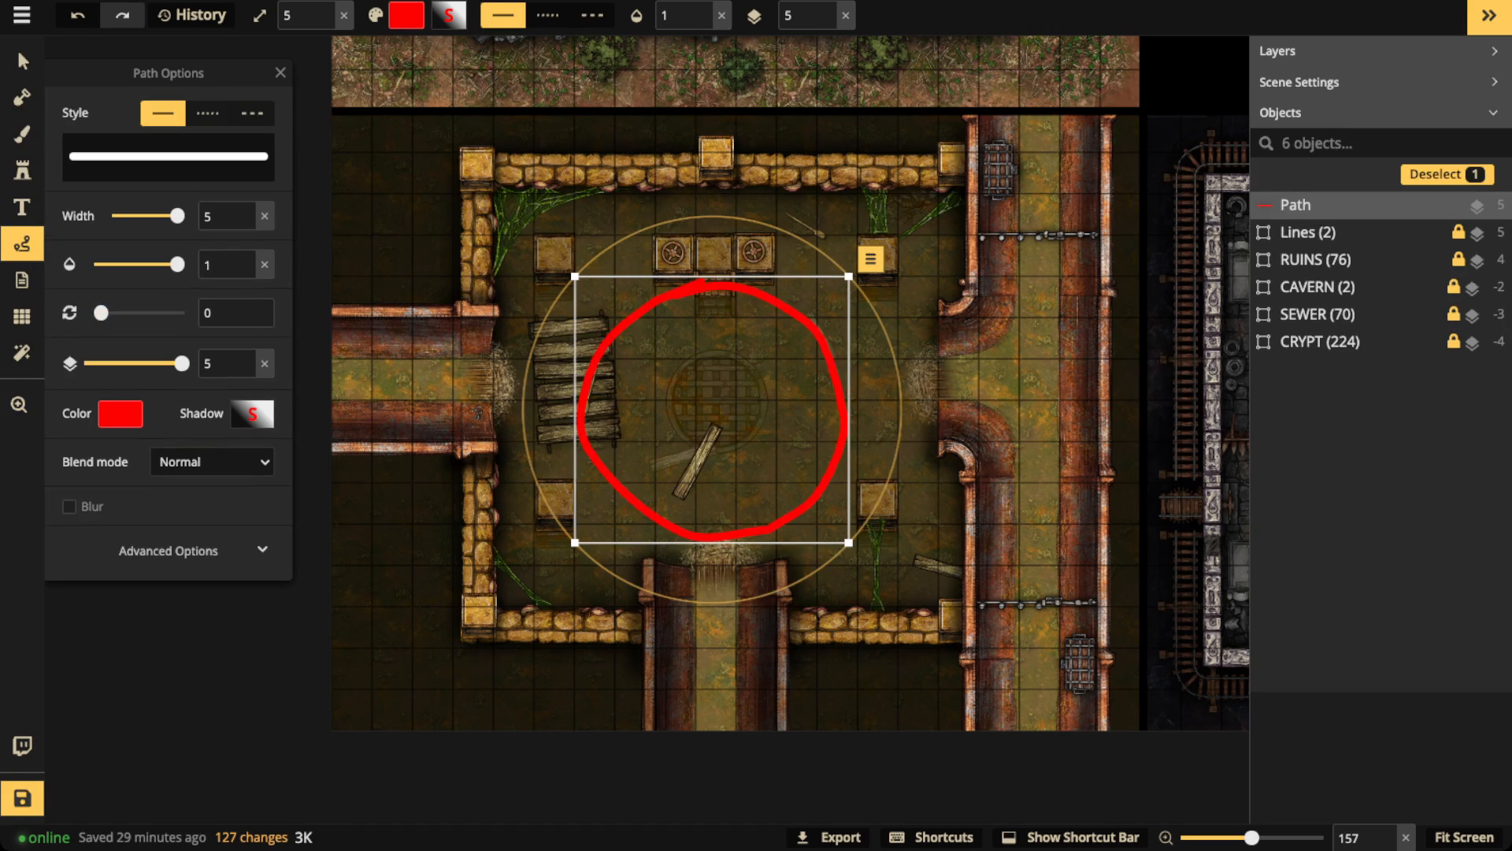
key(Delete)
mouse_move(803, 429)
mouse_down()
mouse_move(800, 356)
mouse_move(787, 364)
mouse_move(811, 361)
mouse_up()
key(Delete)
Step: Outline the wooden planks in red and draw an arrow heading west into the tunnel, and delete both paths
mouse_move(584, 320)
mouse_down()
mouse_move(534, 321)
mouse_move(542, 452)
mouse_move(619, 417)
mouse_move(587, 315)
mouse_up()
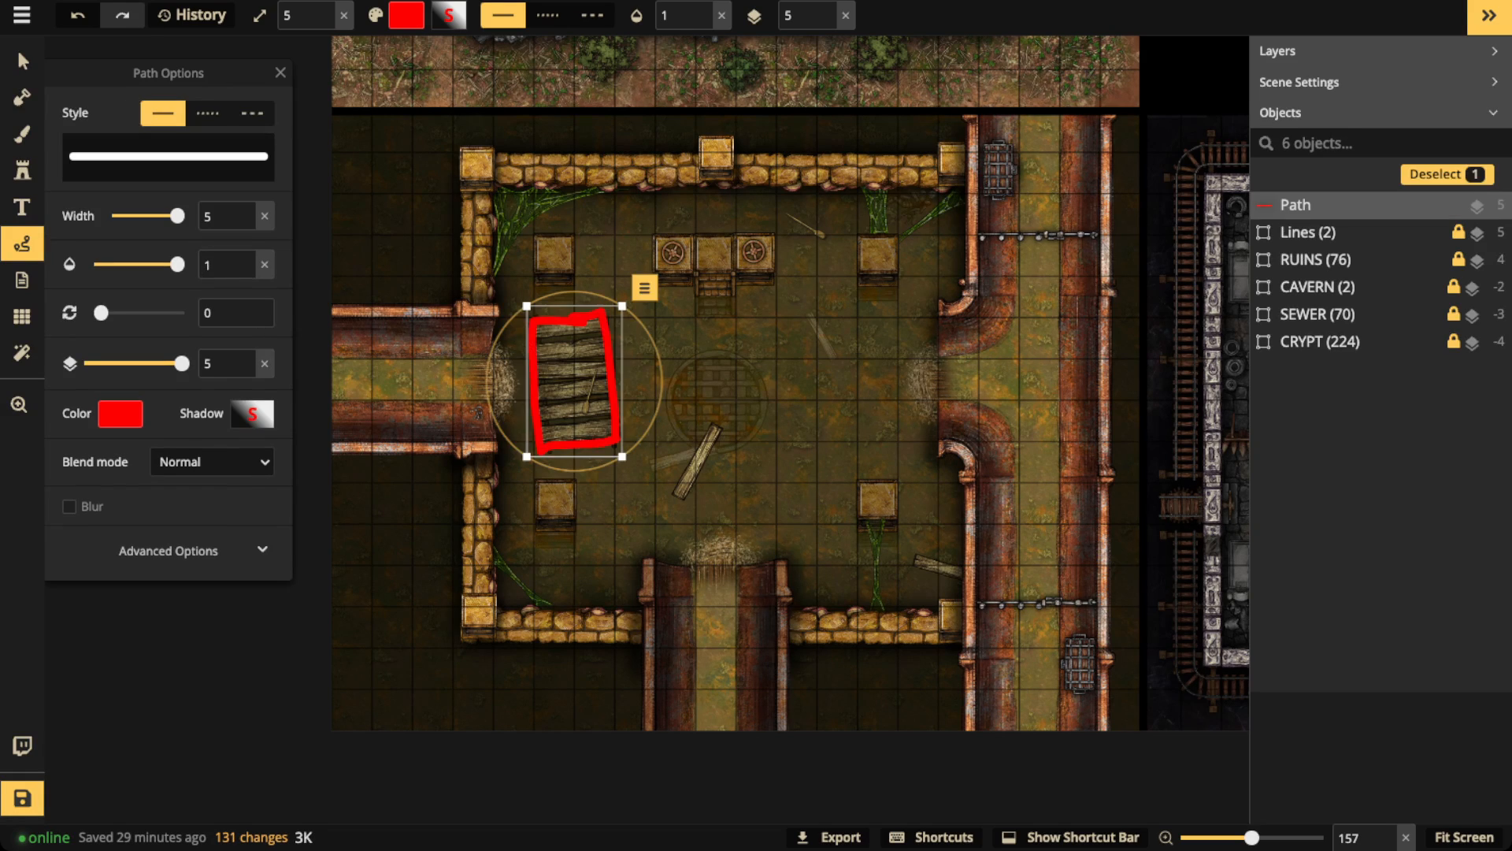
key(Escape)
mouse_move(518, 387)
mouse_down()
mouse_move(415, 374)
mouse_move(416, 409)
mouse_up()
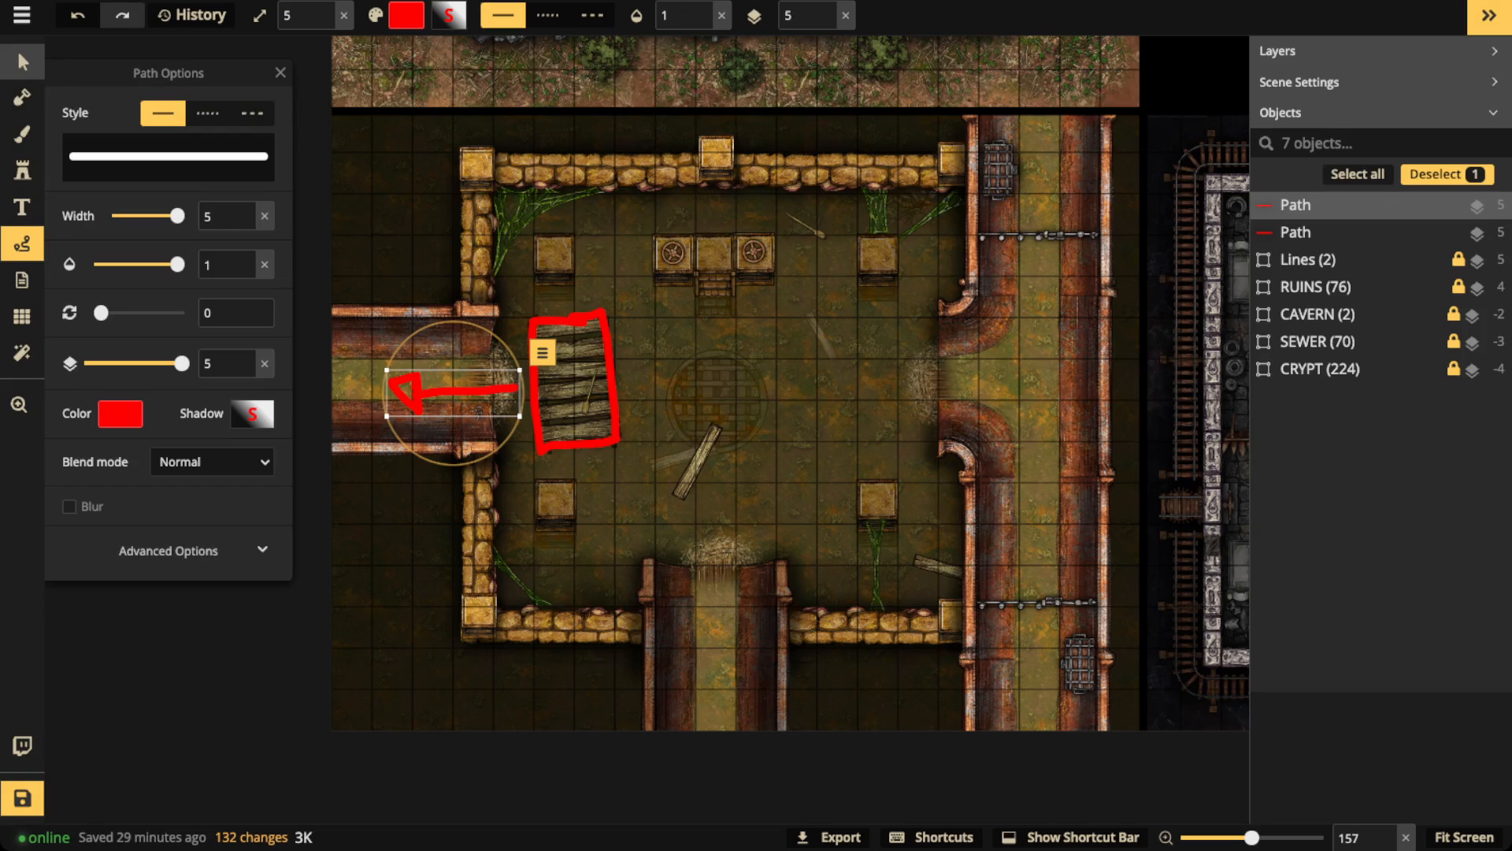
key(Delete)
click(1295, 204)
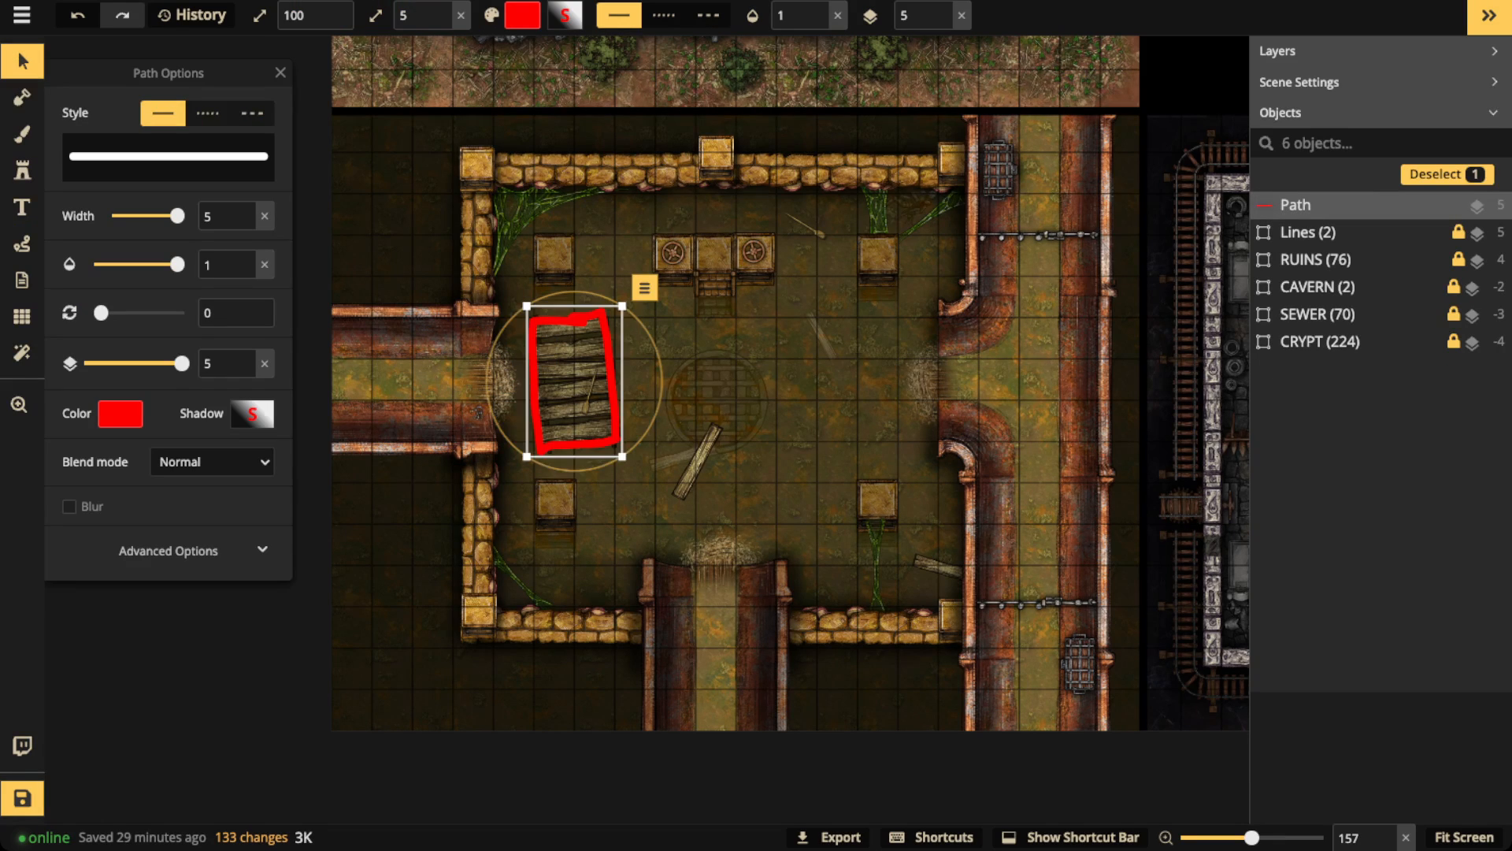
key(Delete)
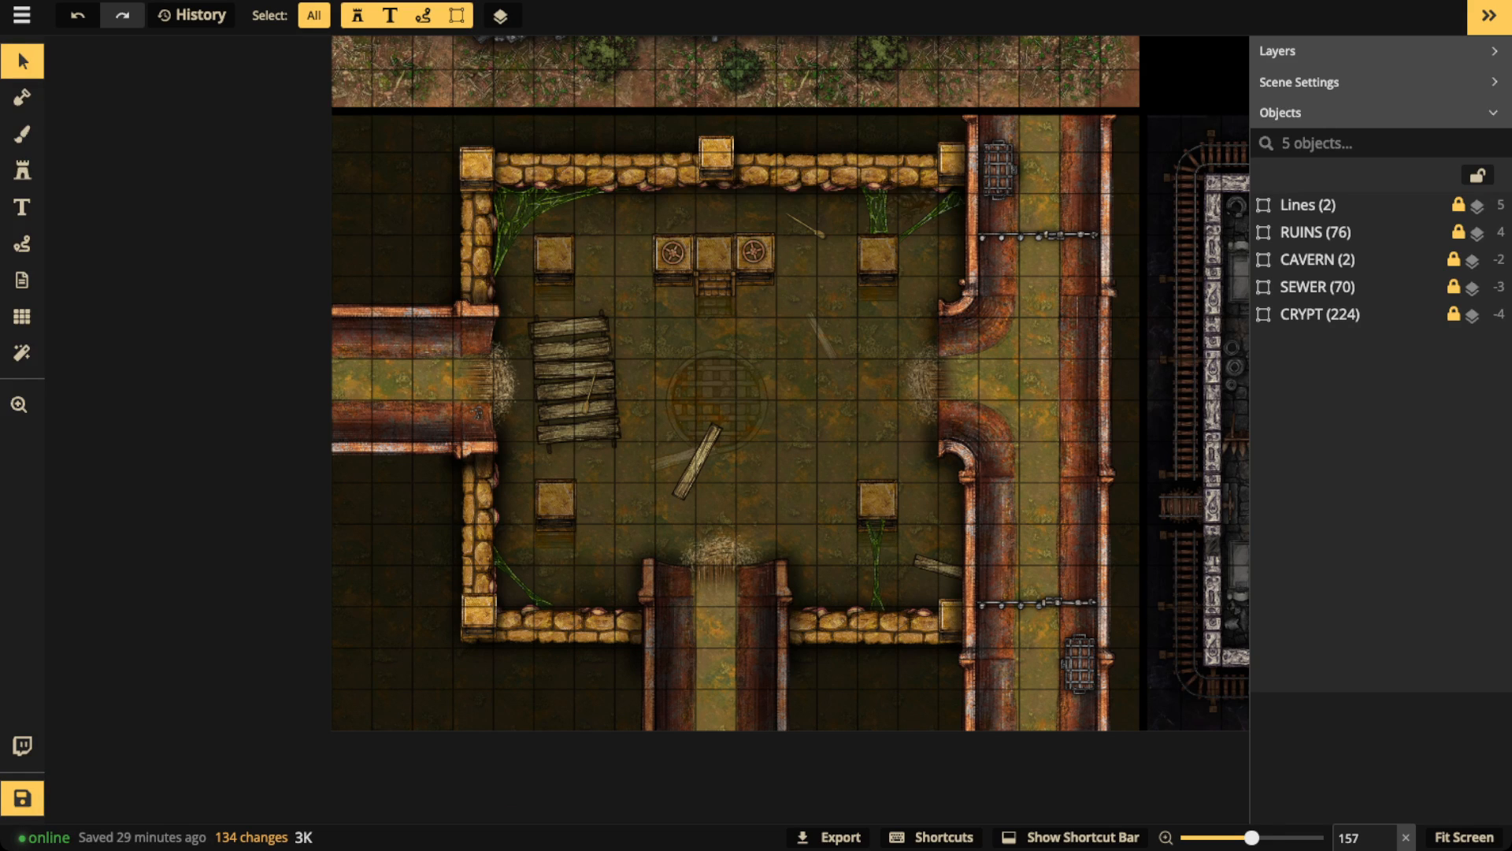
Step: Circle the small dark detail on the western tunnel's southern wall with a red free-draw path, and delete it
scroll(589, 310, up, 3)
scroll(861, 333, up, 3)
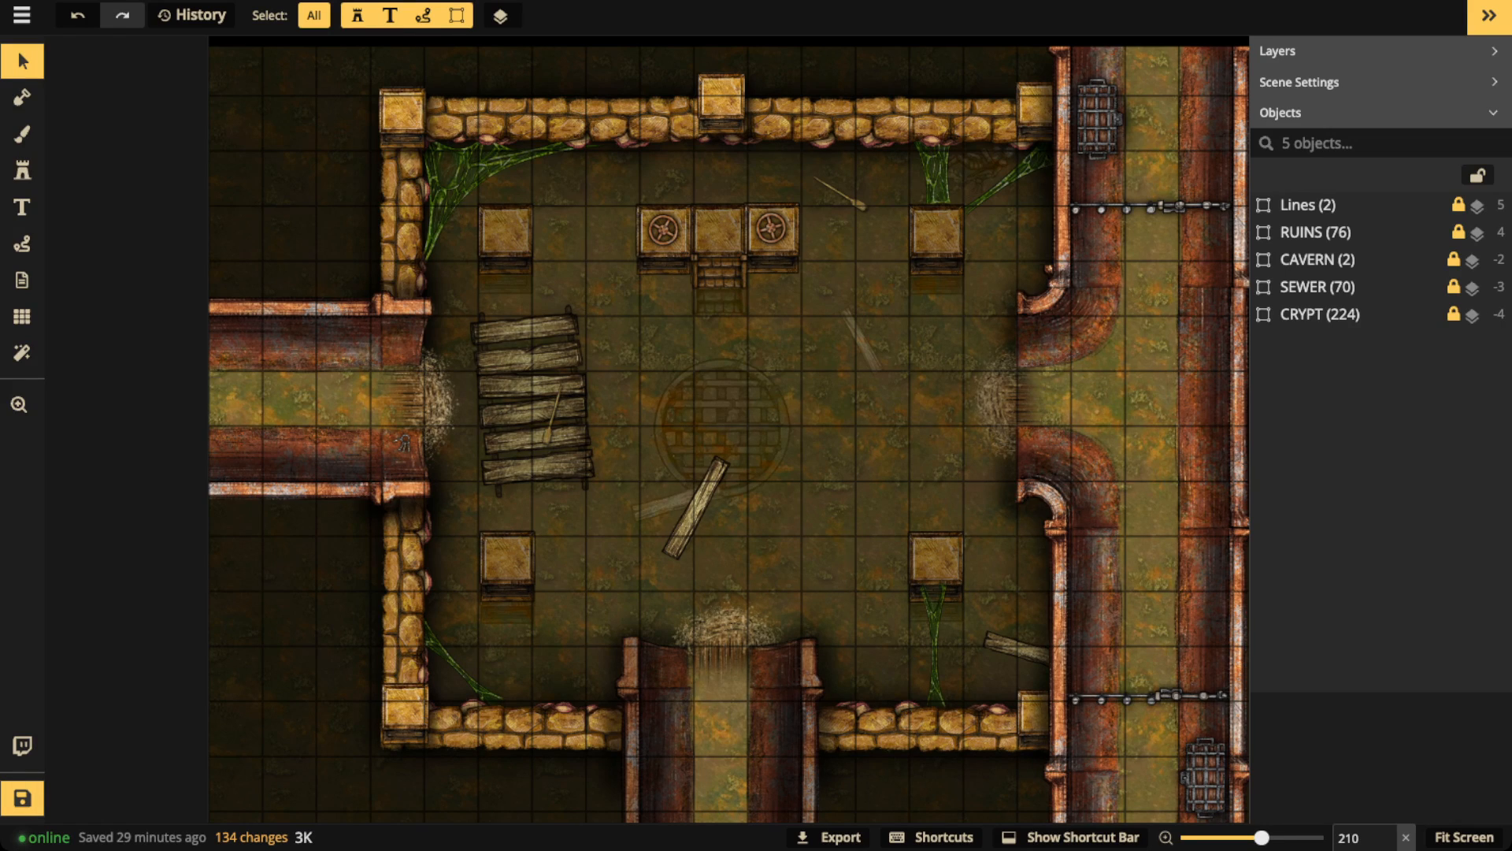
click(22, 243)
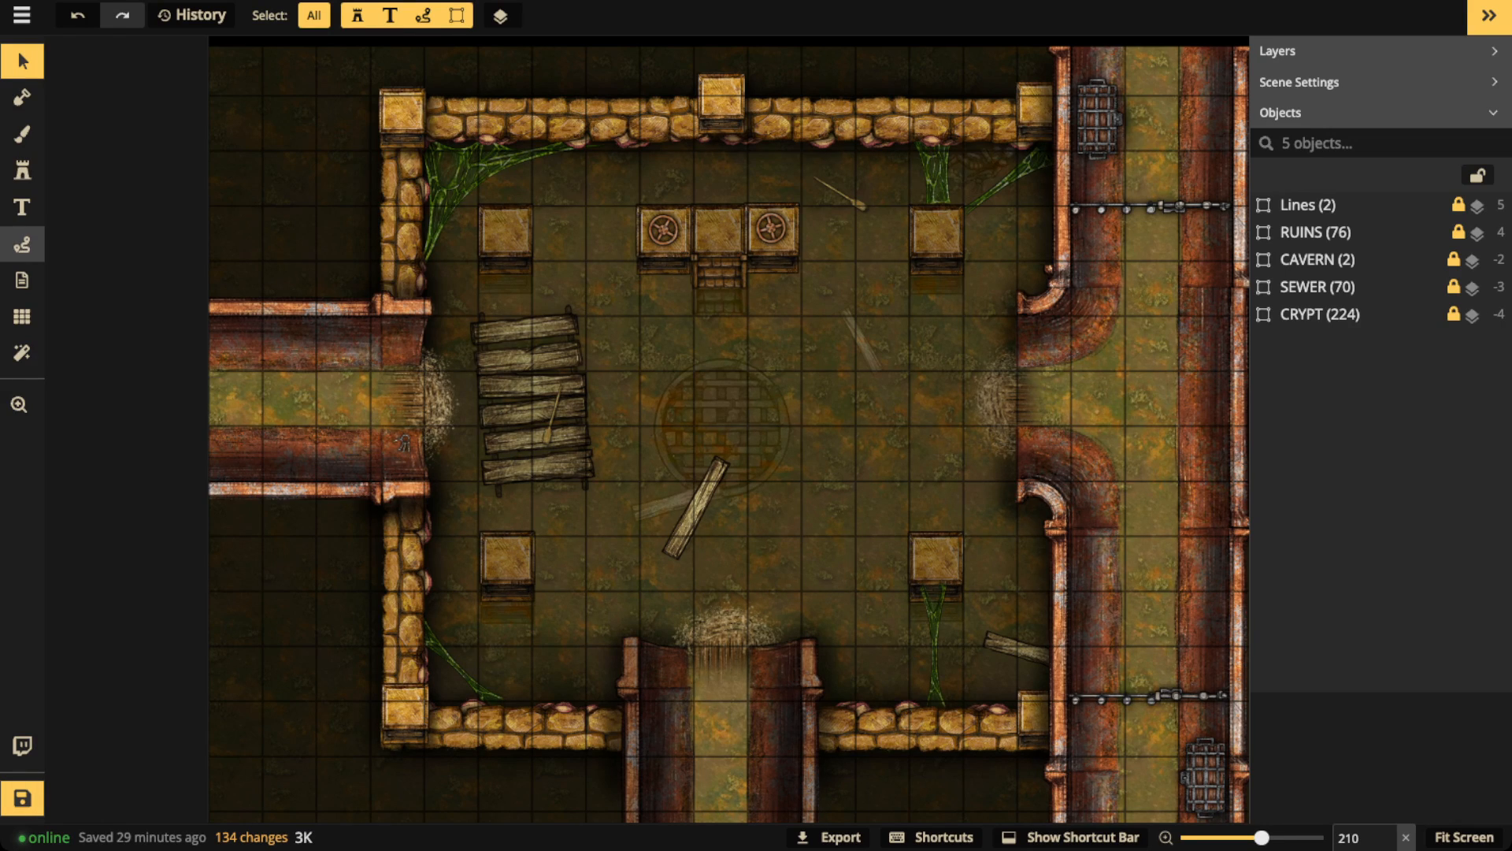
mouse_move(392, 428)
mouse_down()
mouse_move(425, 464)
mouse_move(417, 425)
mouse_up()
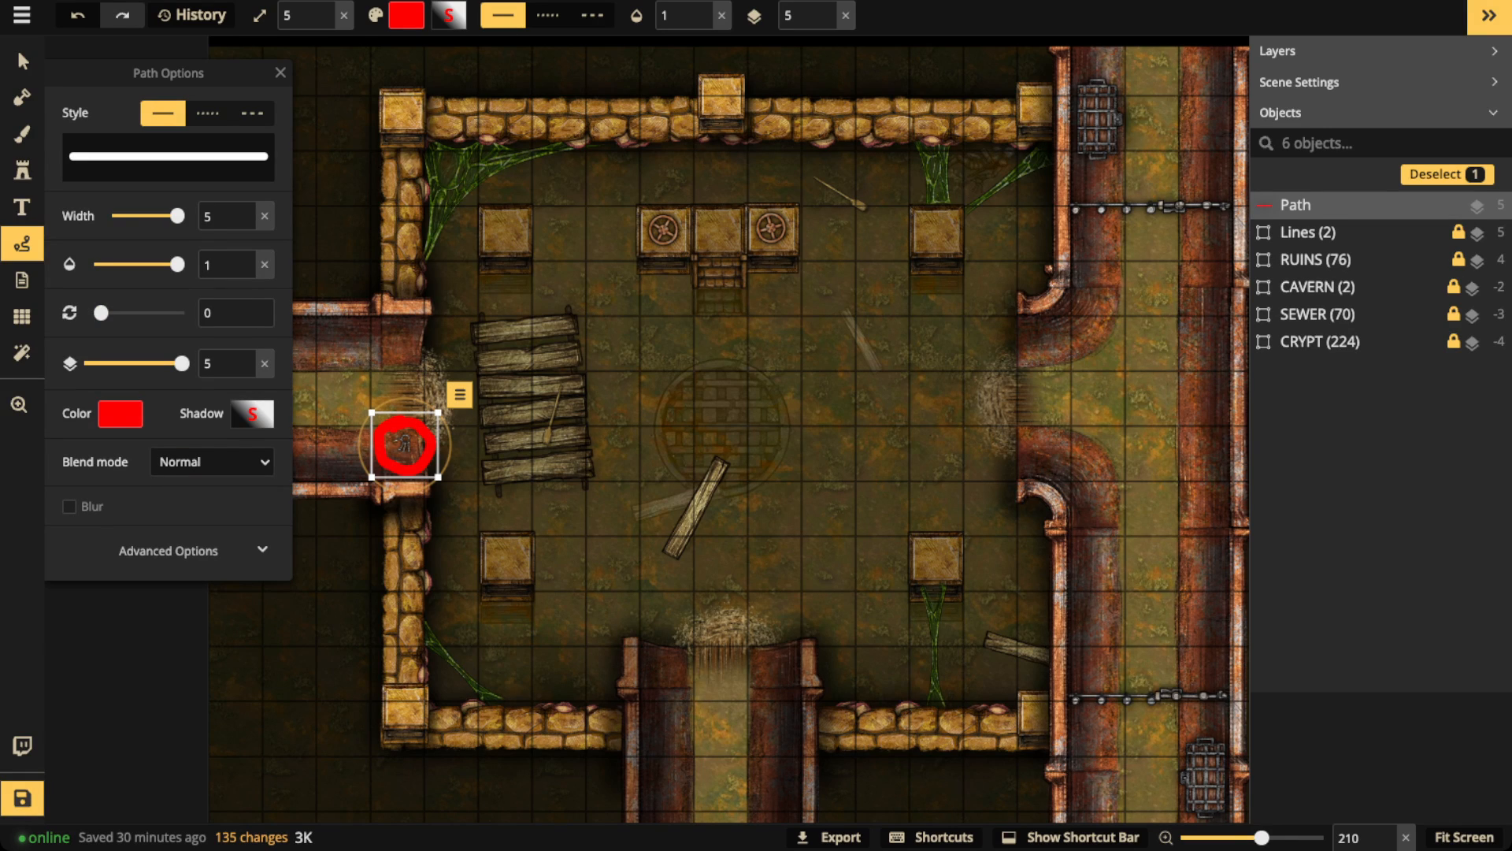
key(Delete)
Step: Draw a red path near the southern chain across the eastern tunnel, circle that chain in red, and delete both paths
key(space)
drag(730, 430, 575, 312)
mouse_move(1036, 599)
mouse_down()
mouse_move(1022, 605)
mouse_move(1096, 634)
mouse_move(1075, 610)
mouse_up()
key(Delete)
mouse_move(1020, 535)
mouse_down()
mouse_move(880, 579)
mouse_move(1079, 543)
mouse_move(985, 537)
mouse_up()
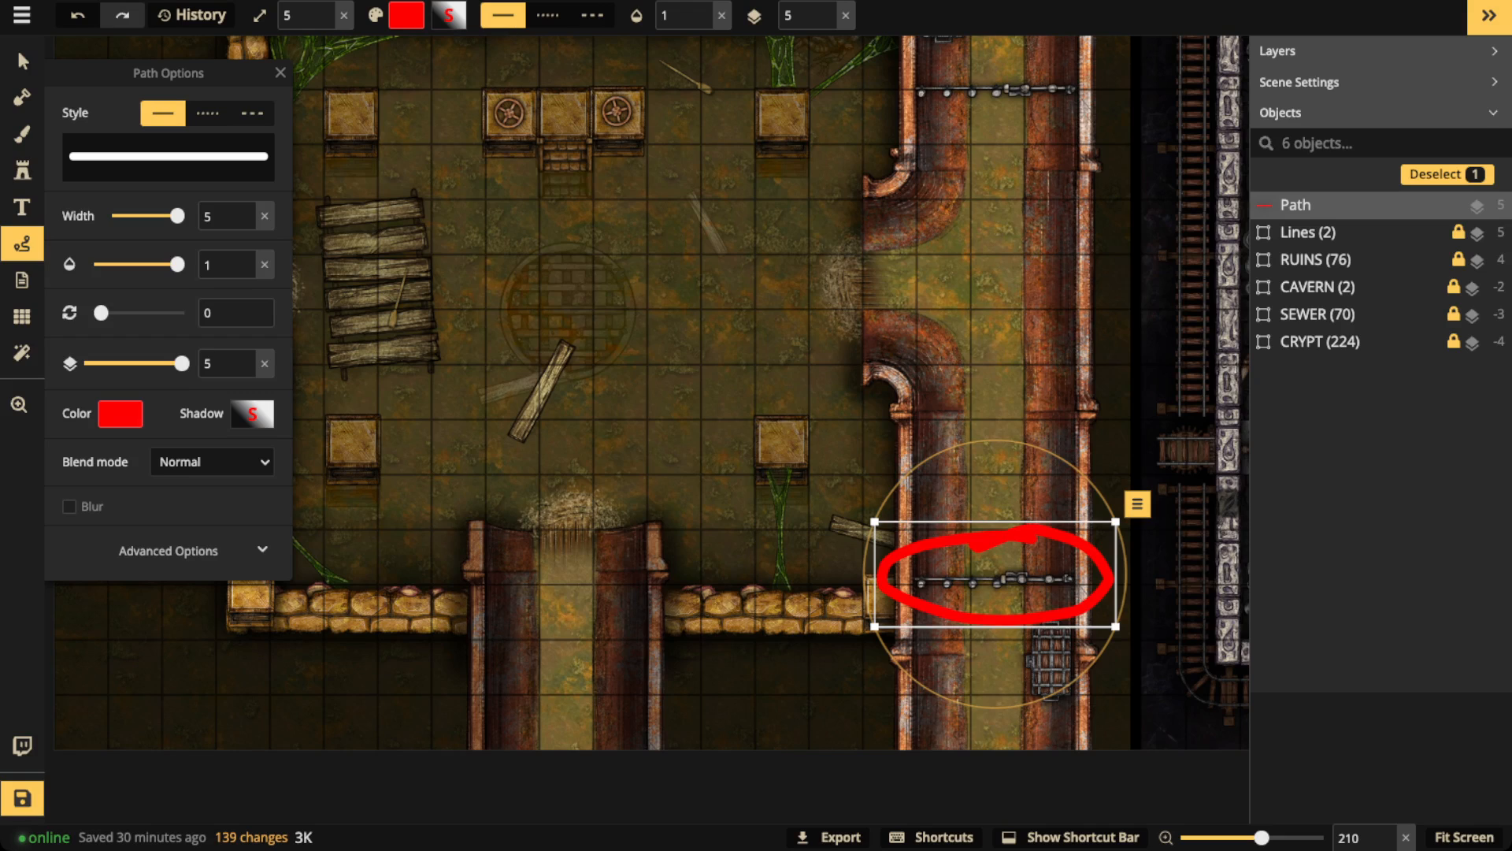
key(Delete)
key(space)
drag(413, 349, 605, 367)
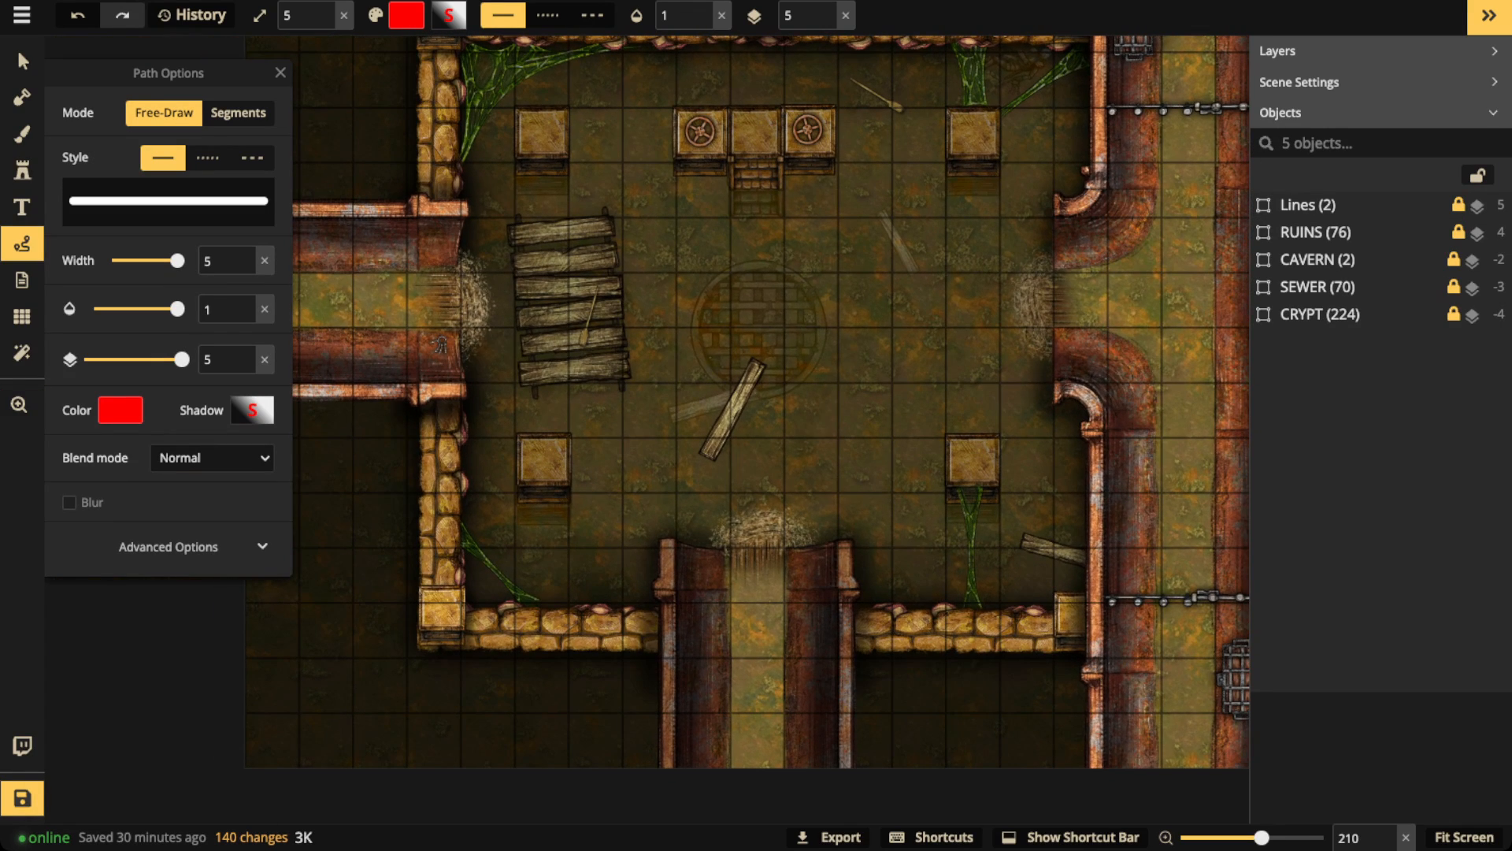
Step: Circle the small dark detail on the western tunnel's southern wall, the wooden planks and the western valve wheel in red, and delete the valve circle
mouse_move(445, 319)
mouse_down()
mouse_move(414, 378)
mouse_move(451, 322)
mouse_up()
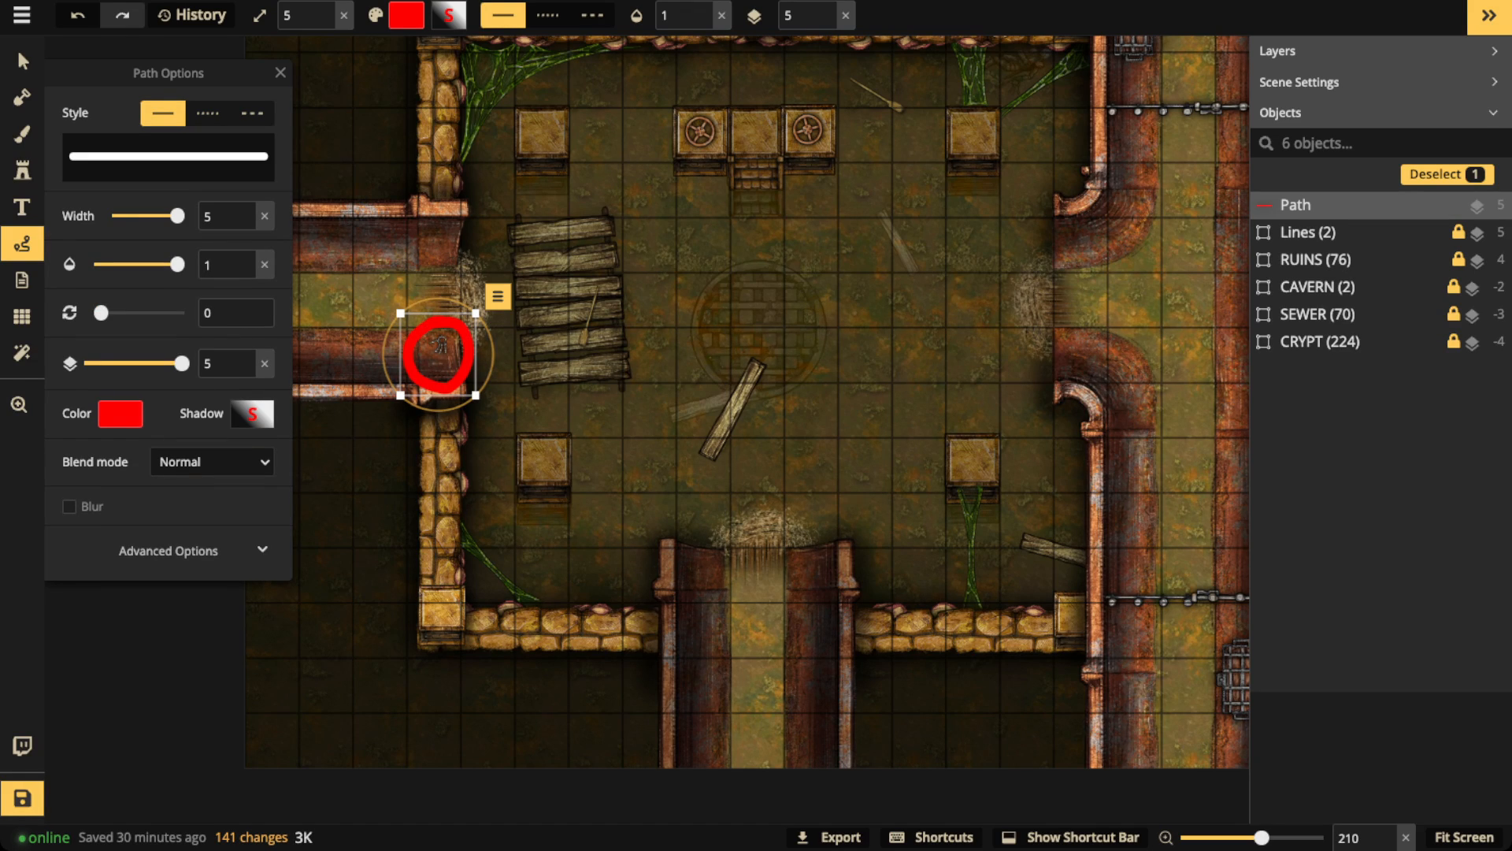
mouse_move(567, 256)
mouse_down()
mouse_move(552, 322)
mouse_move(592, 294)
mouse_move(579, 260)
mouse_up()
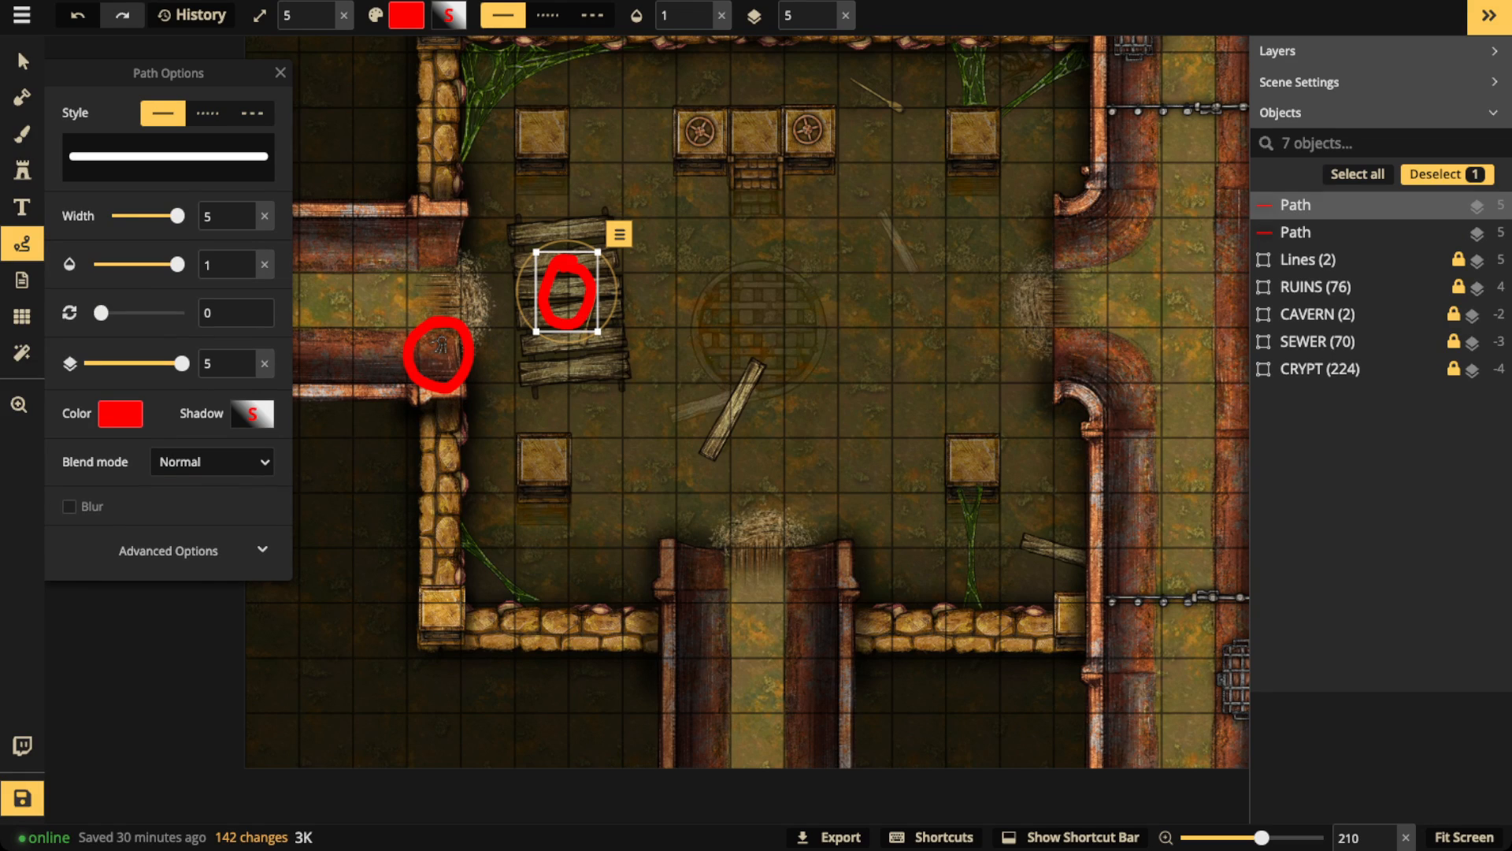
mouse_move(718, 111)
mouse_down()
mouse_move(681, 116)
mouse_move(709, 102)
mouse_up()
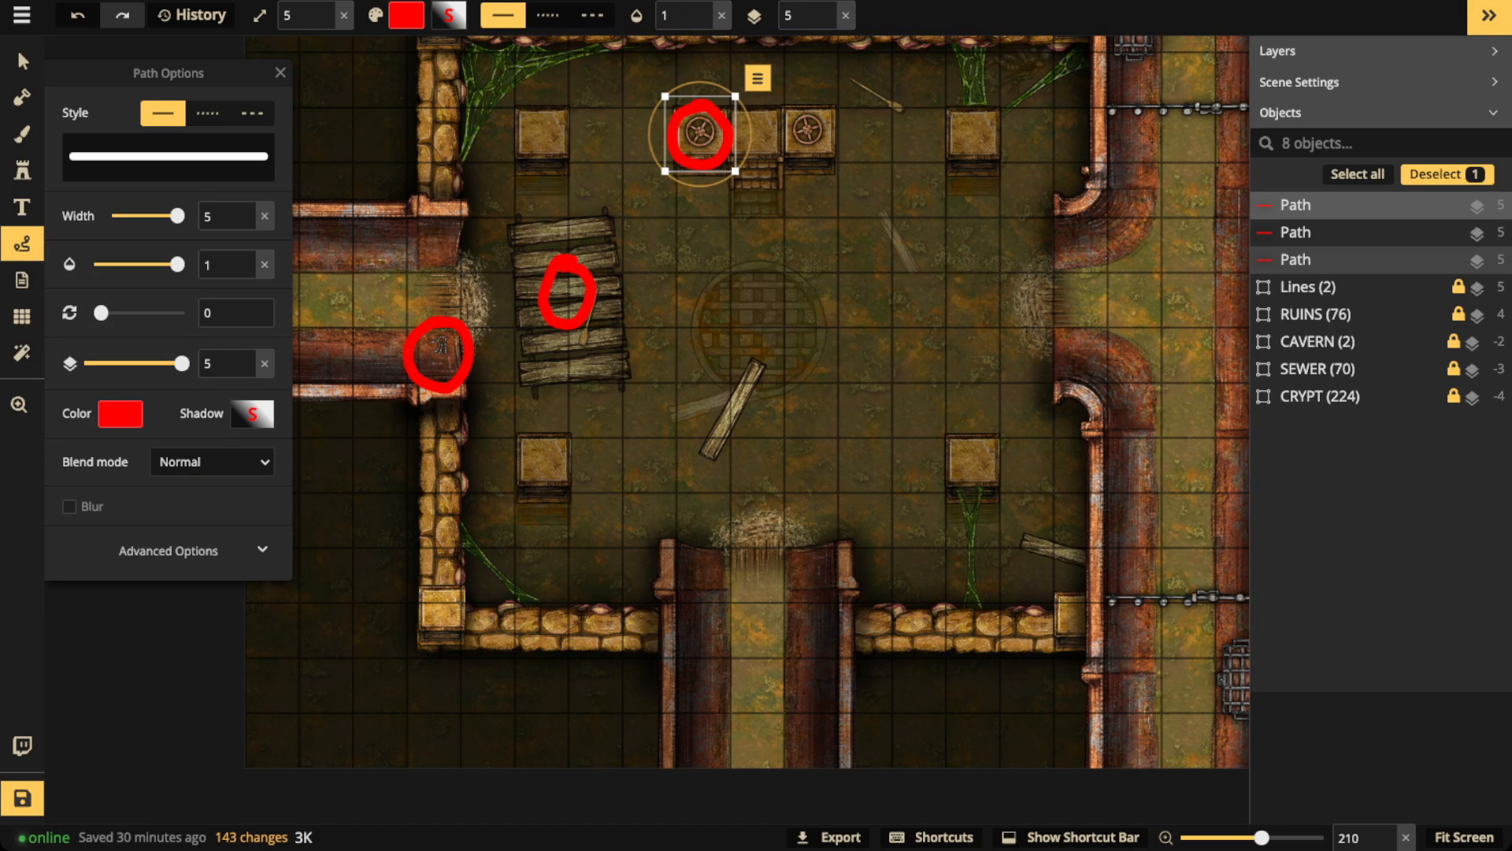
key(Delete)
Step: Draw a red path along the western tunnel's mouth and a small red mark between the tunnel wall and the planks, and delete each one
mouse_move(312, 305)
mouse_down()
mouse_move(487, 303)
mouse_move(487, 290)
mouse_move(508, 299)
mouse_move(489, 323)
mouse_up()
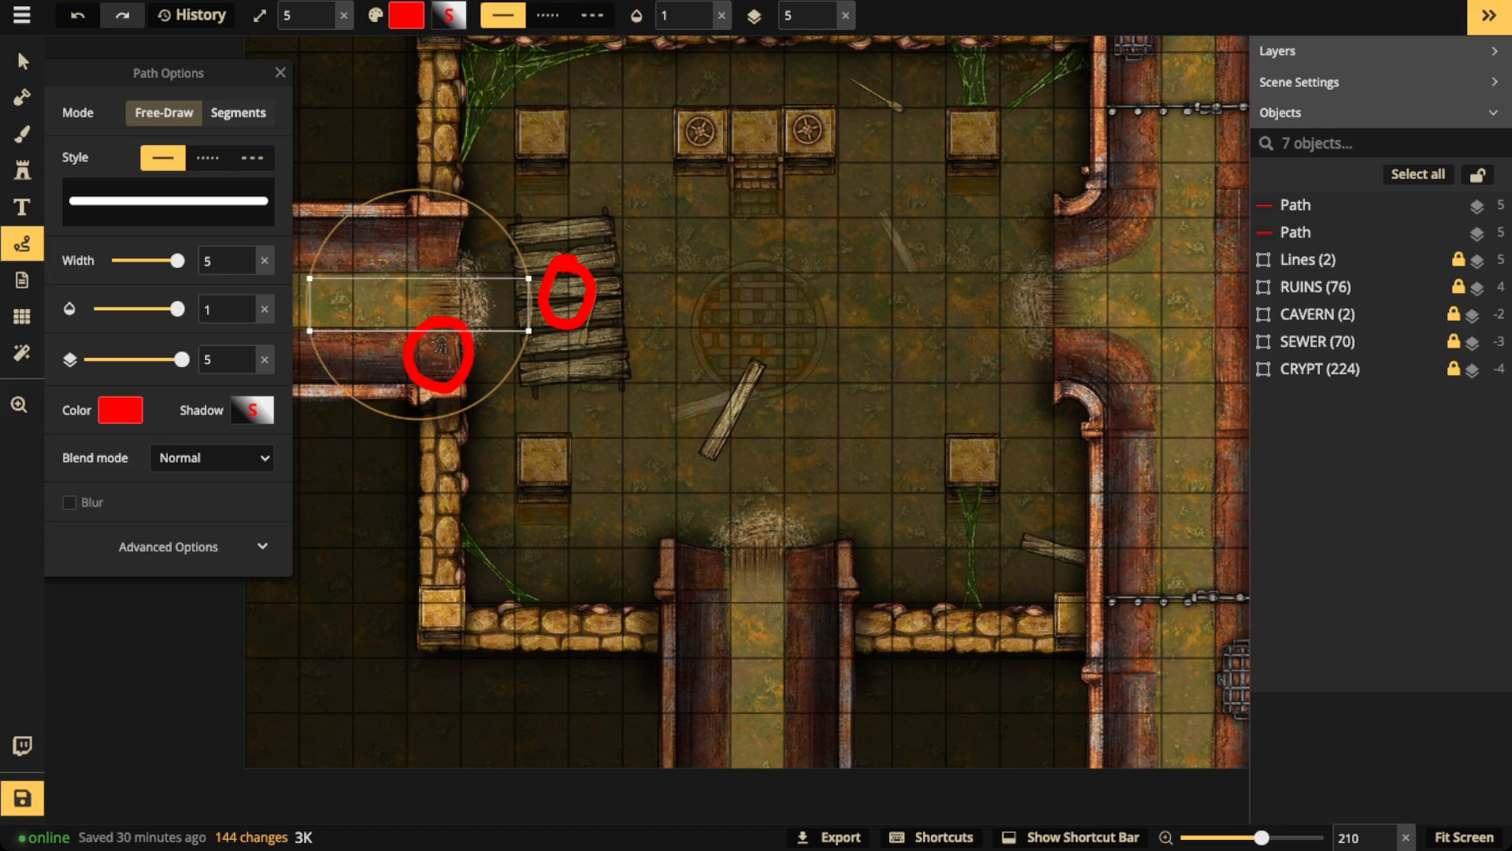
key(Delete)
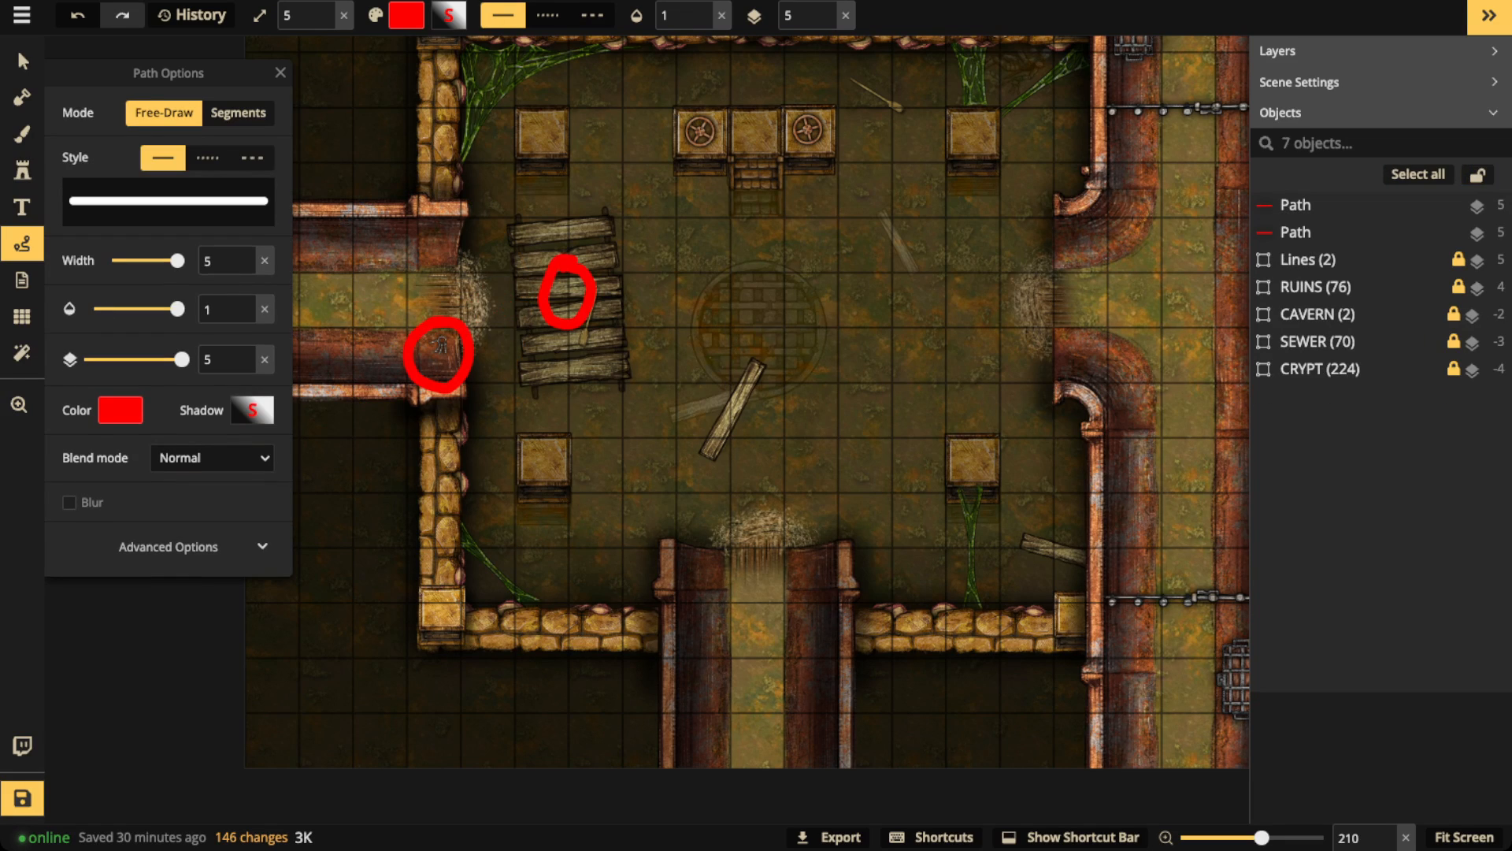
mouse_move(477, 347)
mouse_down()
mouse_move(508, 363)
mouse_move(496, 356)
mouse_up()
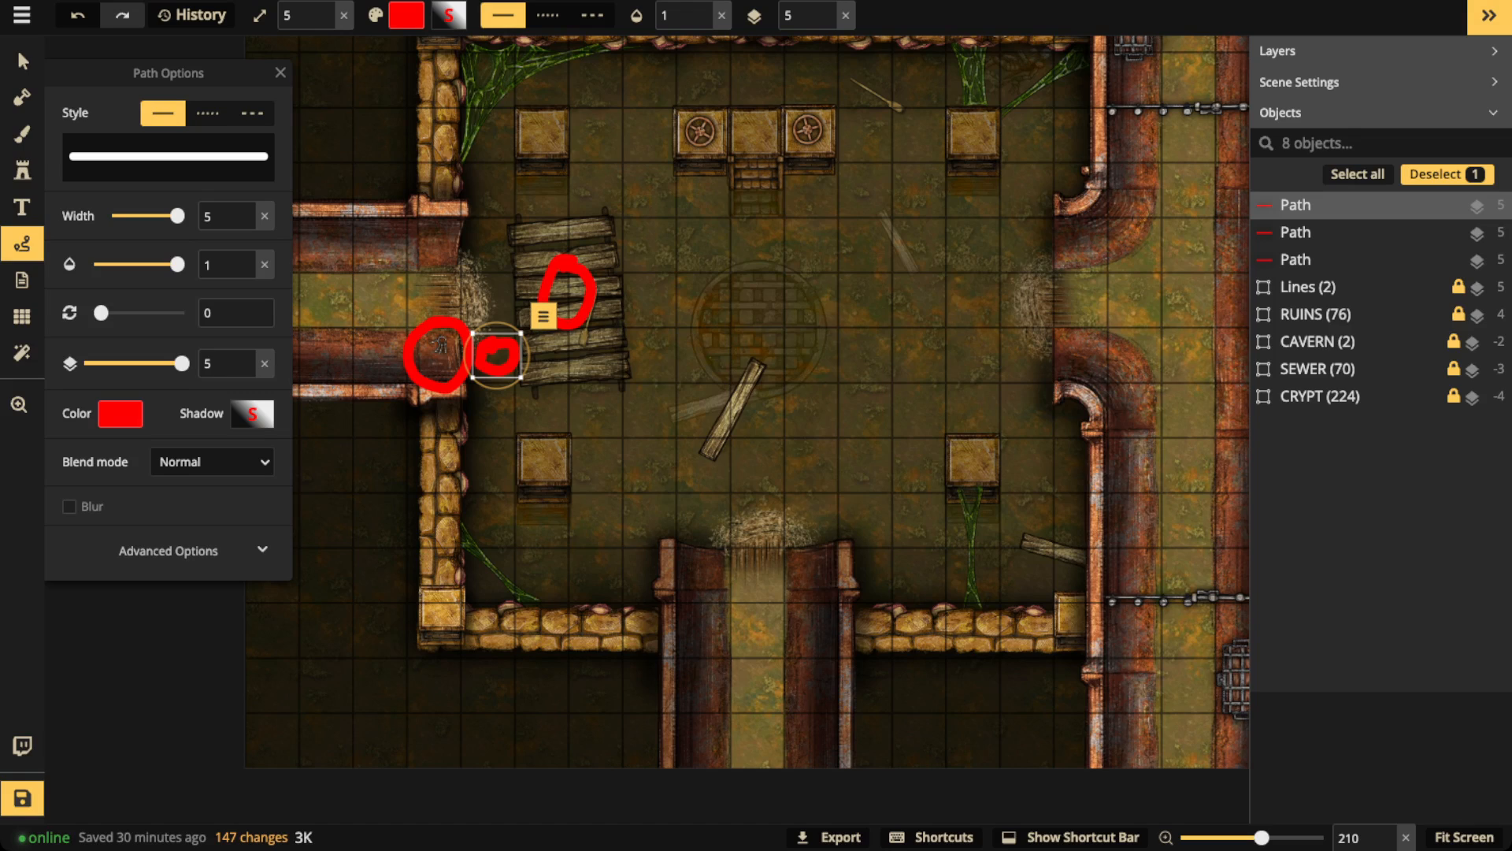
key(Delete)
Step: Delete the red circles on the wooden planks and on the western tunnel's southern wall
click(22, 62)
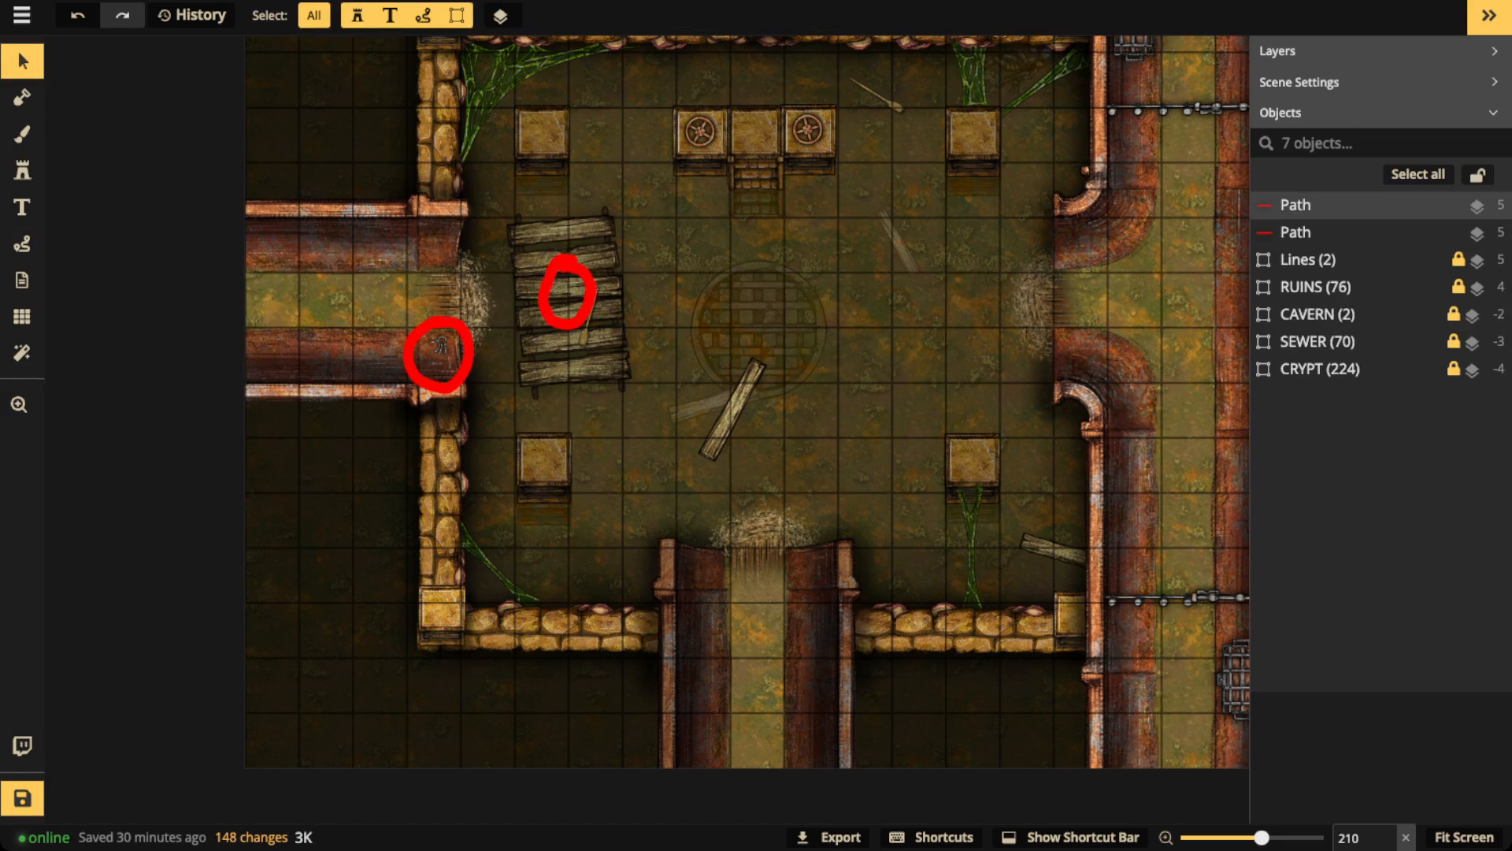
click(568, 291)
key(Delete)
click(438, 355)
key(Delete)
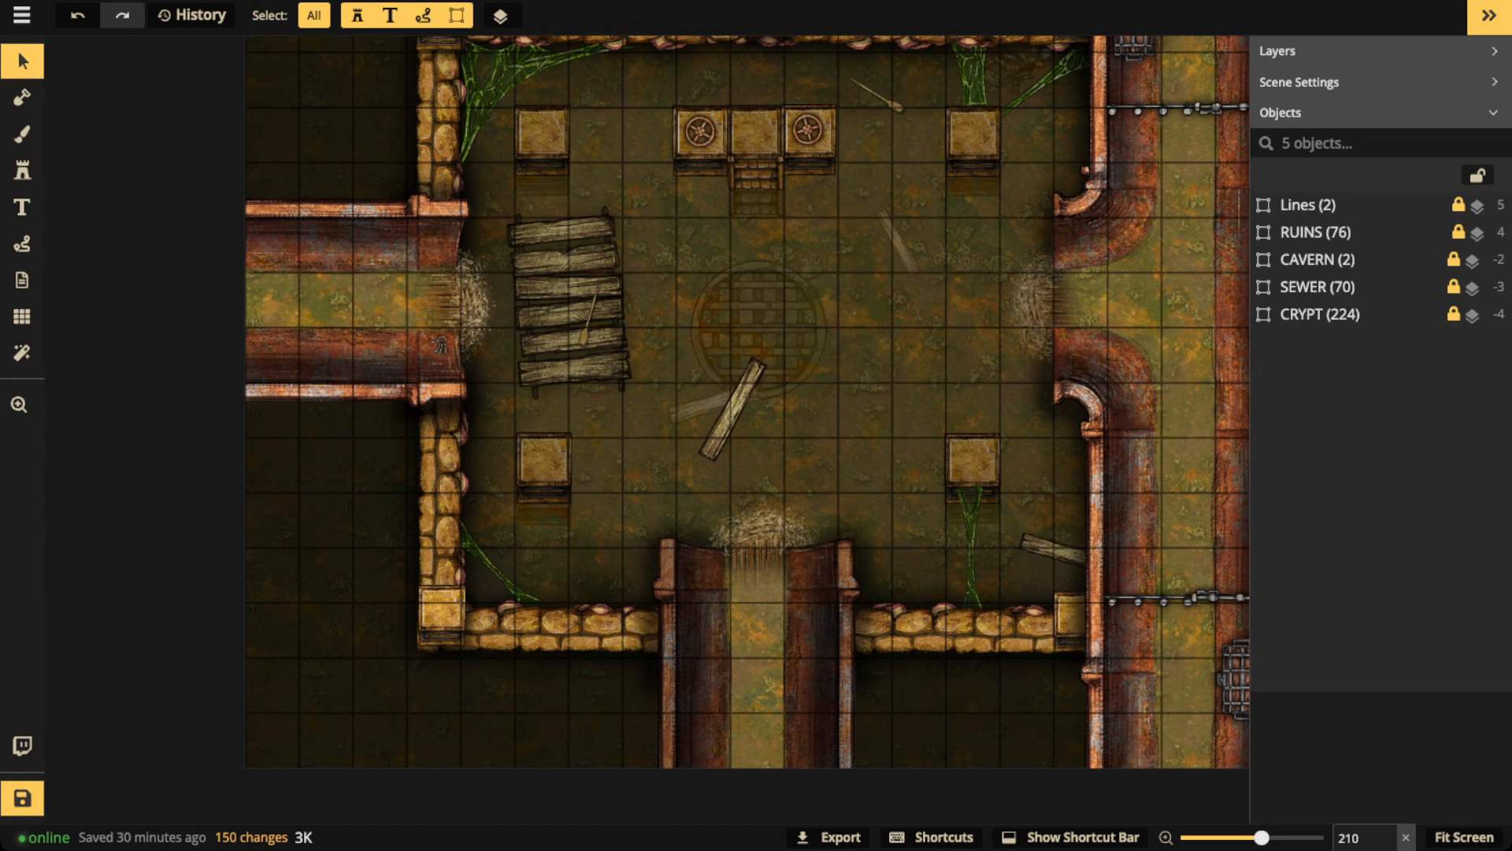
Step: Circle the room's eastern tunnel opening with a red free-draw path, and delete it
scroll(903, 319, down, 1)
drag(903, 319, 741, 377)
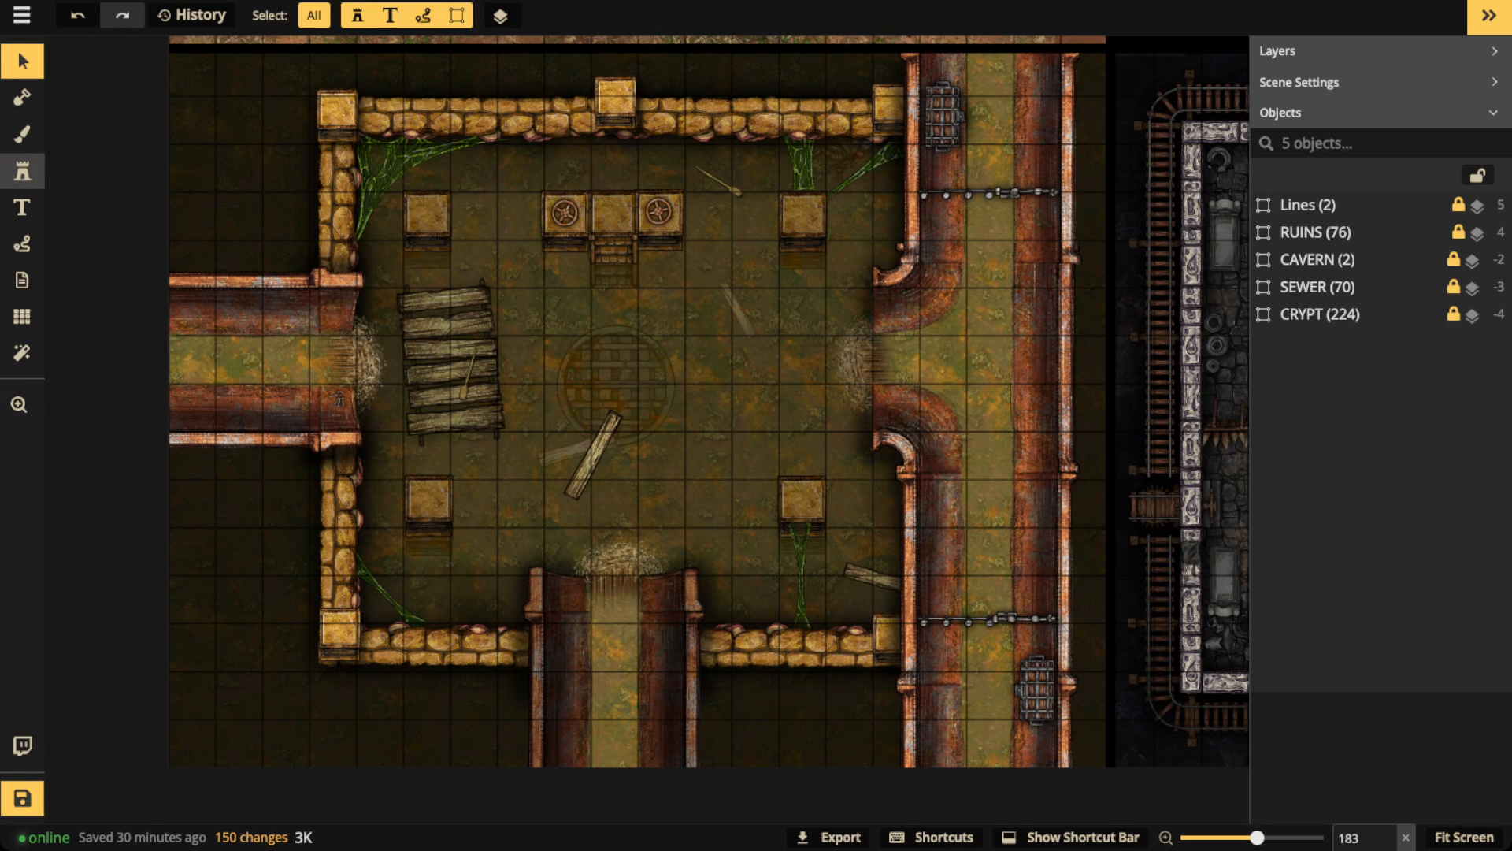
click(22, 170)
key(p)
mouse_move(864, 290)
mouse_down()
mouse_move(817, 417)
mouse_move(942, 337)
mouse_move(866, 290)
mouse_up()
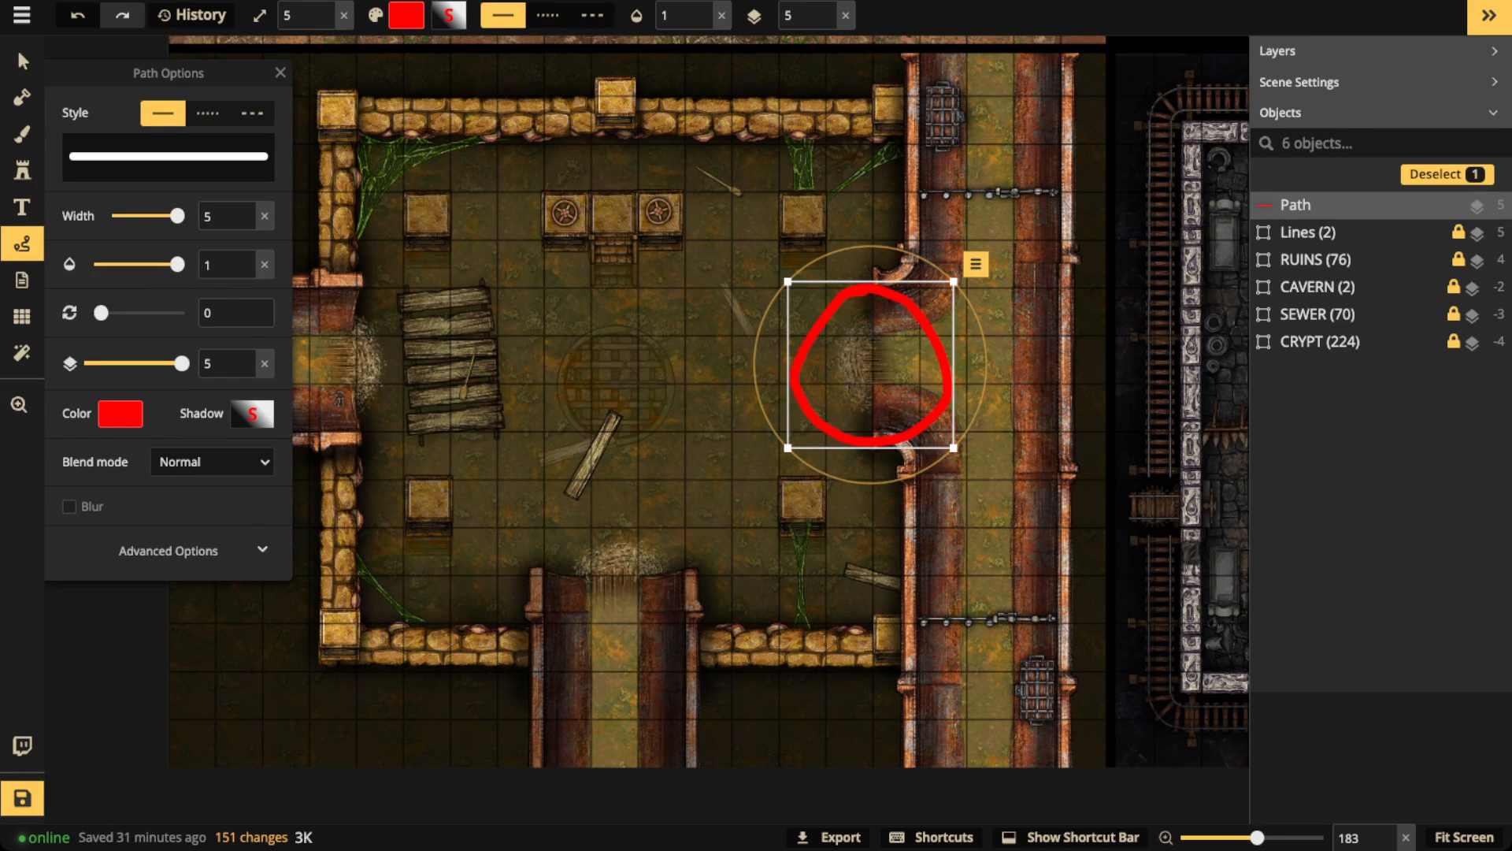
key(Delete)
Step: Outline the planks in red with an arrow heading to the eastern opening, circle the eastern tunnel junction, and delete both paths
mouse_move(468, 295)
mouse_down()
mouse_move(408, 305)
mouse_move(497, 400)
mouse_move(493, 327)
mouse_move(822, 347)
mouse_move(797, 379)
mouse_up()
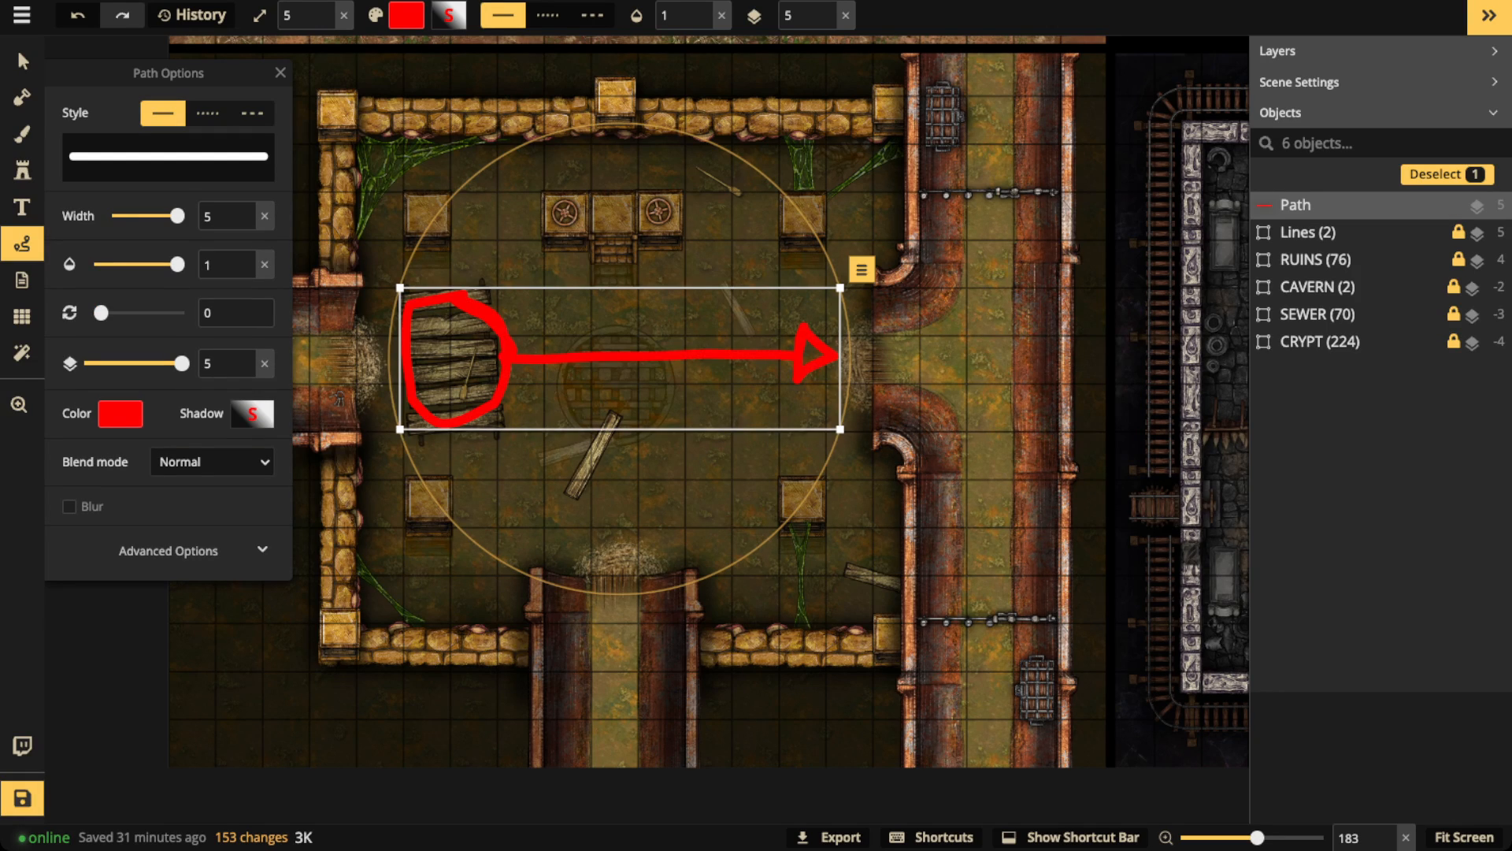
key(Delete)
mouse_move(949, 309)
mouse_down()
mouse_move(906, 358)
mouse_move(945, 311)
mouse_up()
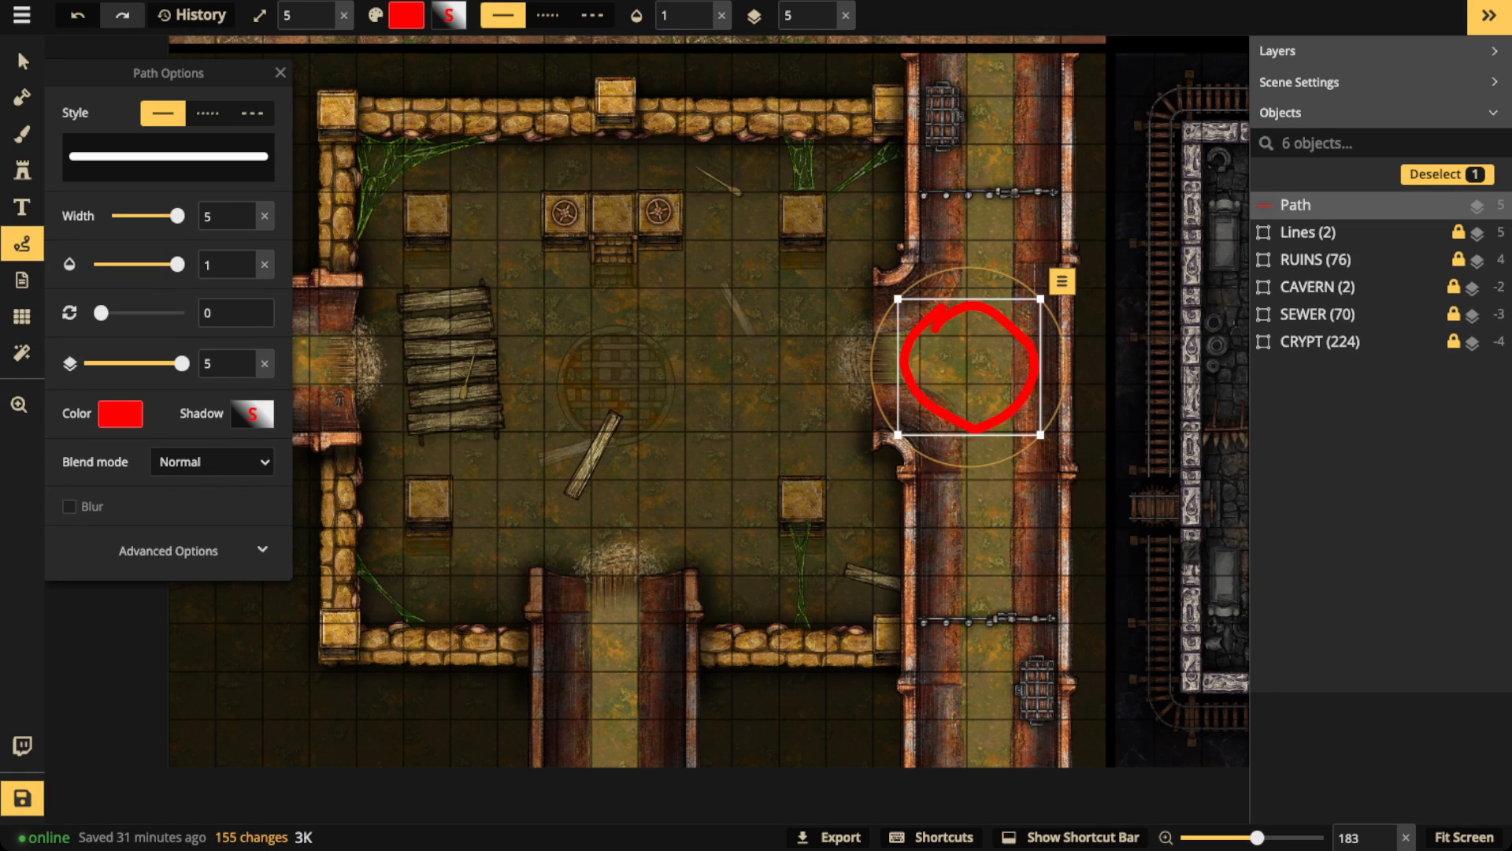
key(Delete)
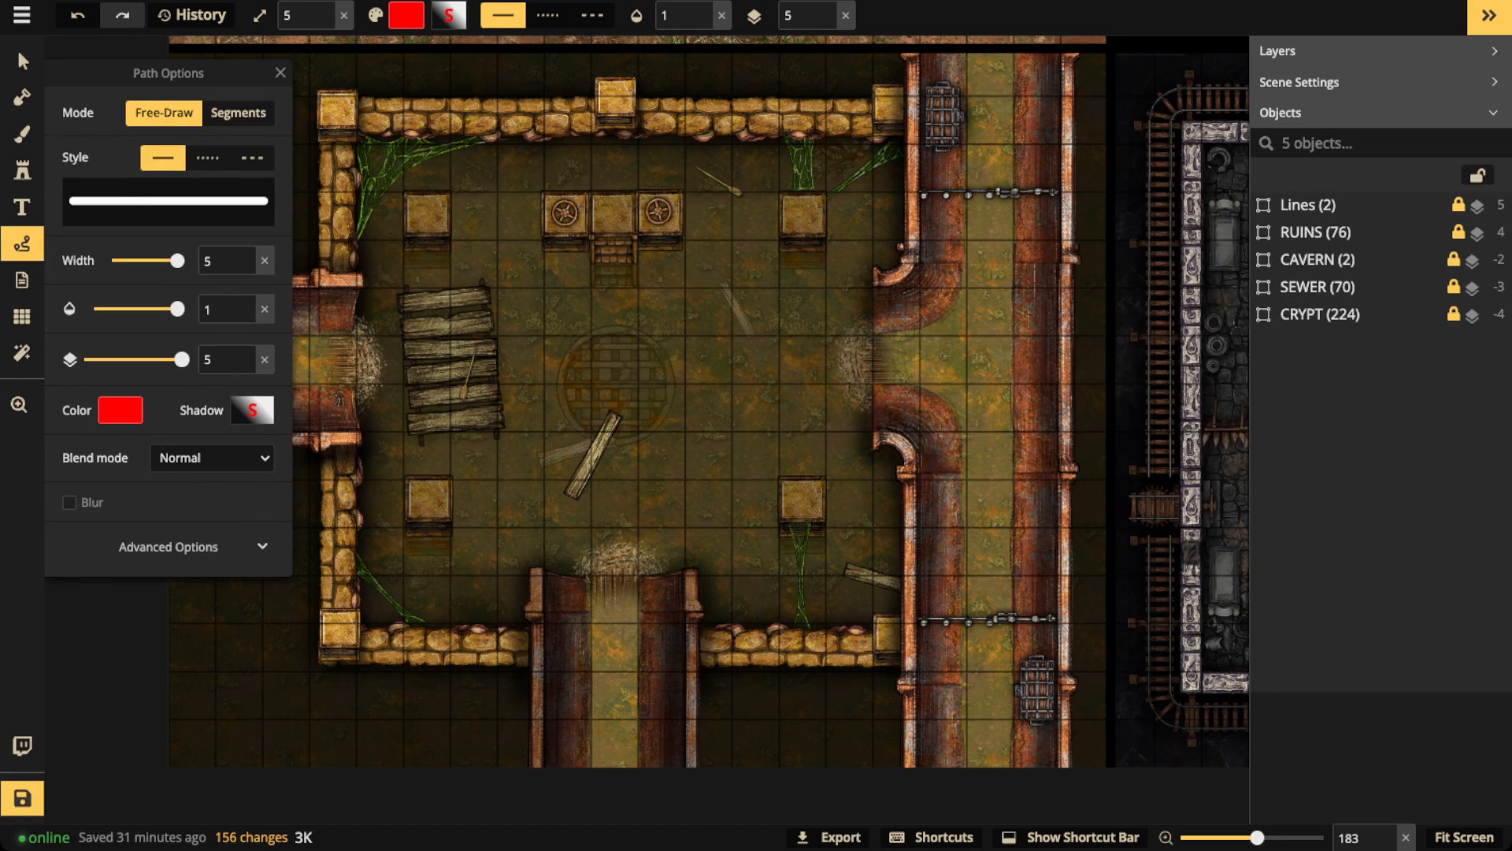
Step: Circle the northern grate linked to the chain's fastening in red, circle the western tunnel's wall detail, and delete both paths
mouse_move(999, 174)
mouse_down()
mouse_move(1010, 213)
mouse_move(965, 70)
mouse_move(981, 99)
mouse_up()
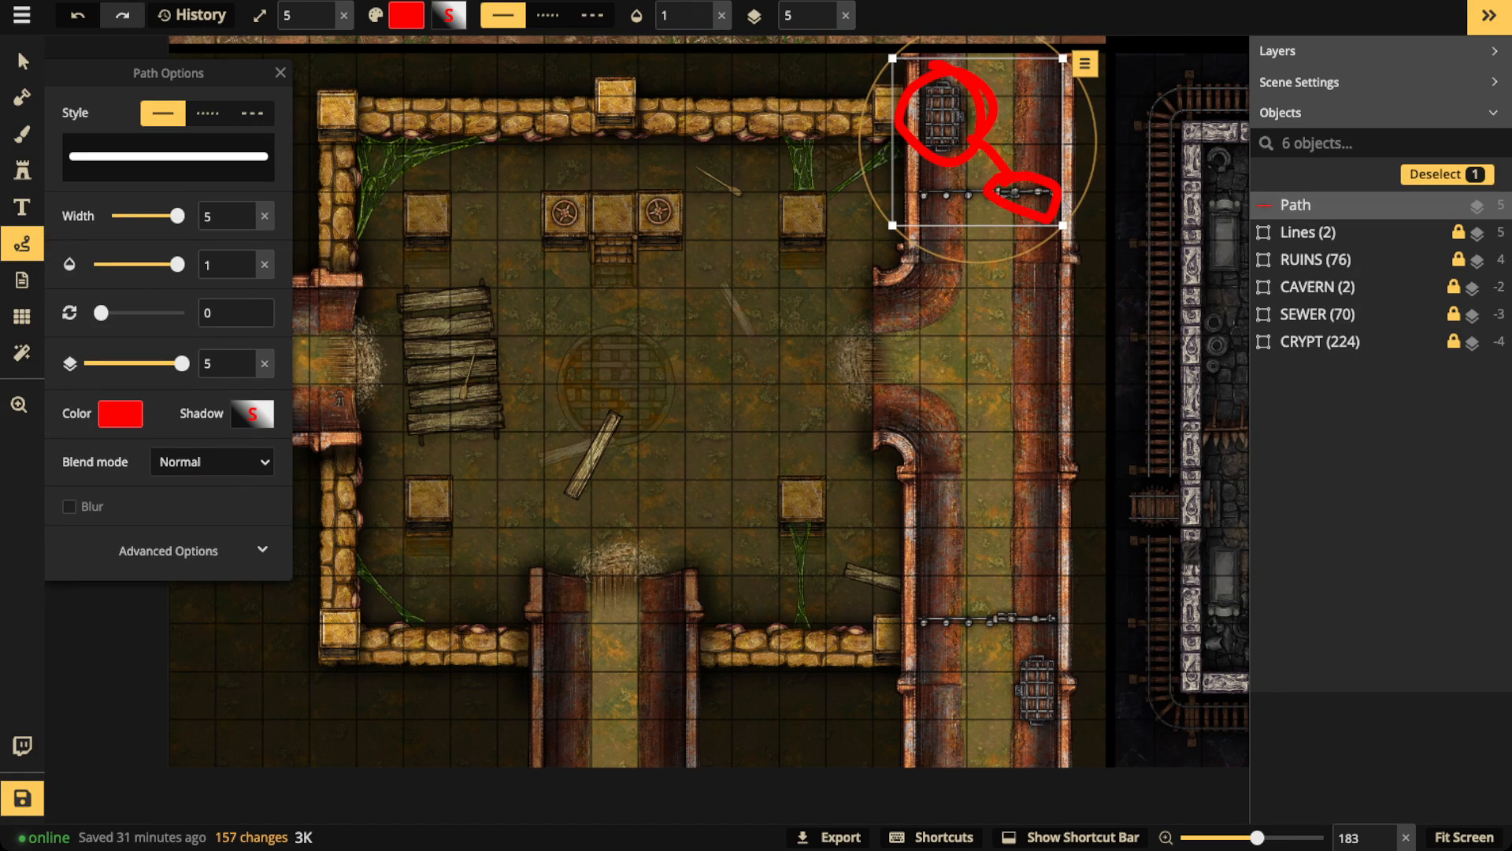
mouse_move(337, 371)
mouse_down()
mouse_move(309, 400)
mouse_move(335, 433)
mouse_move(347, 372)
mouse_up()
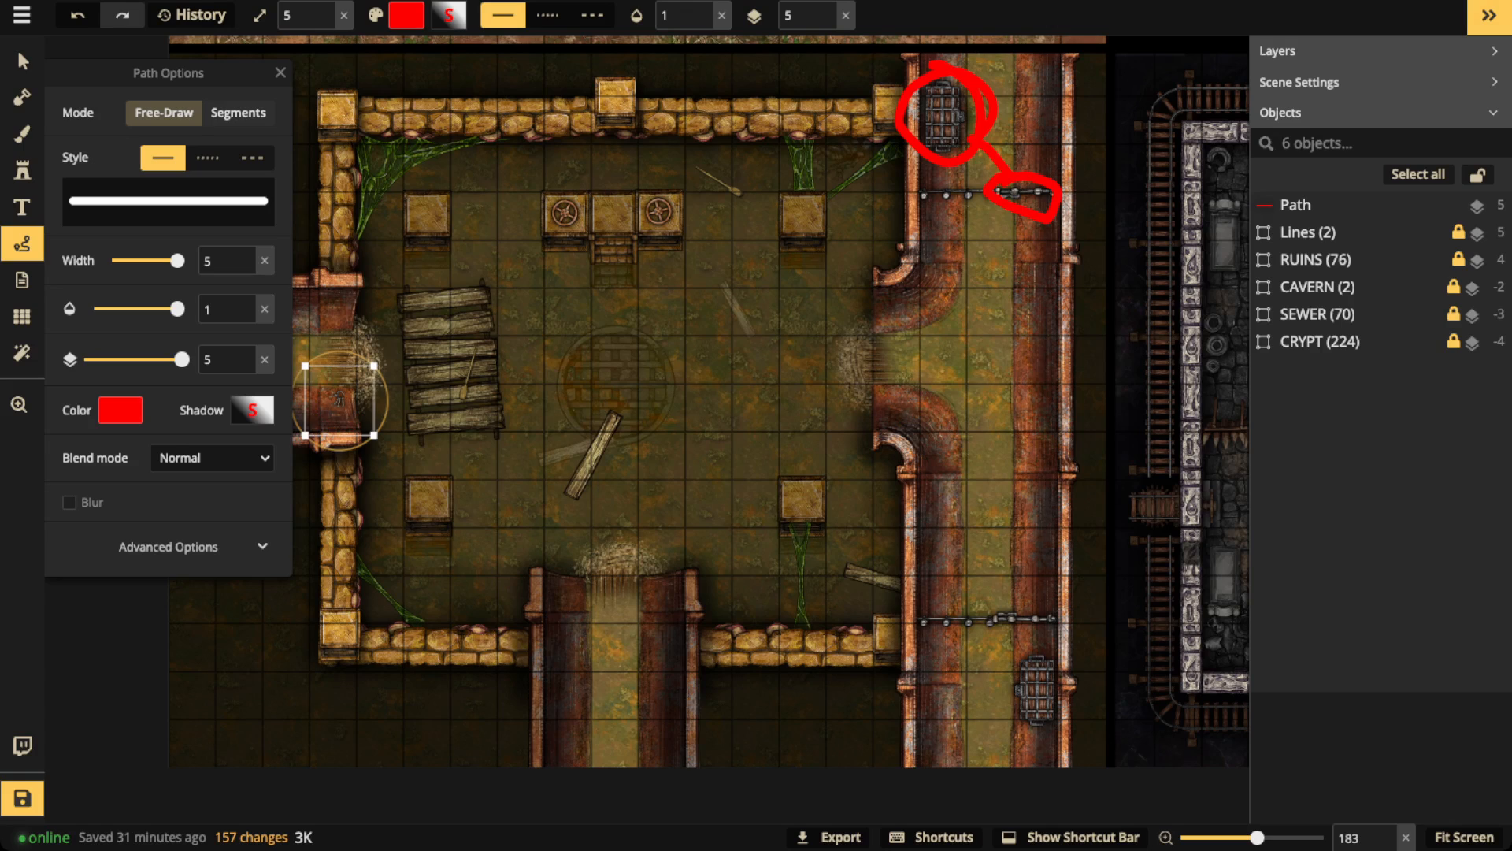
key(Delete)
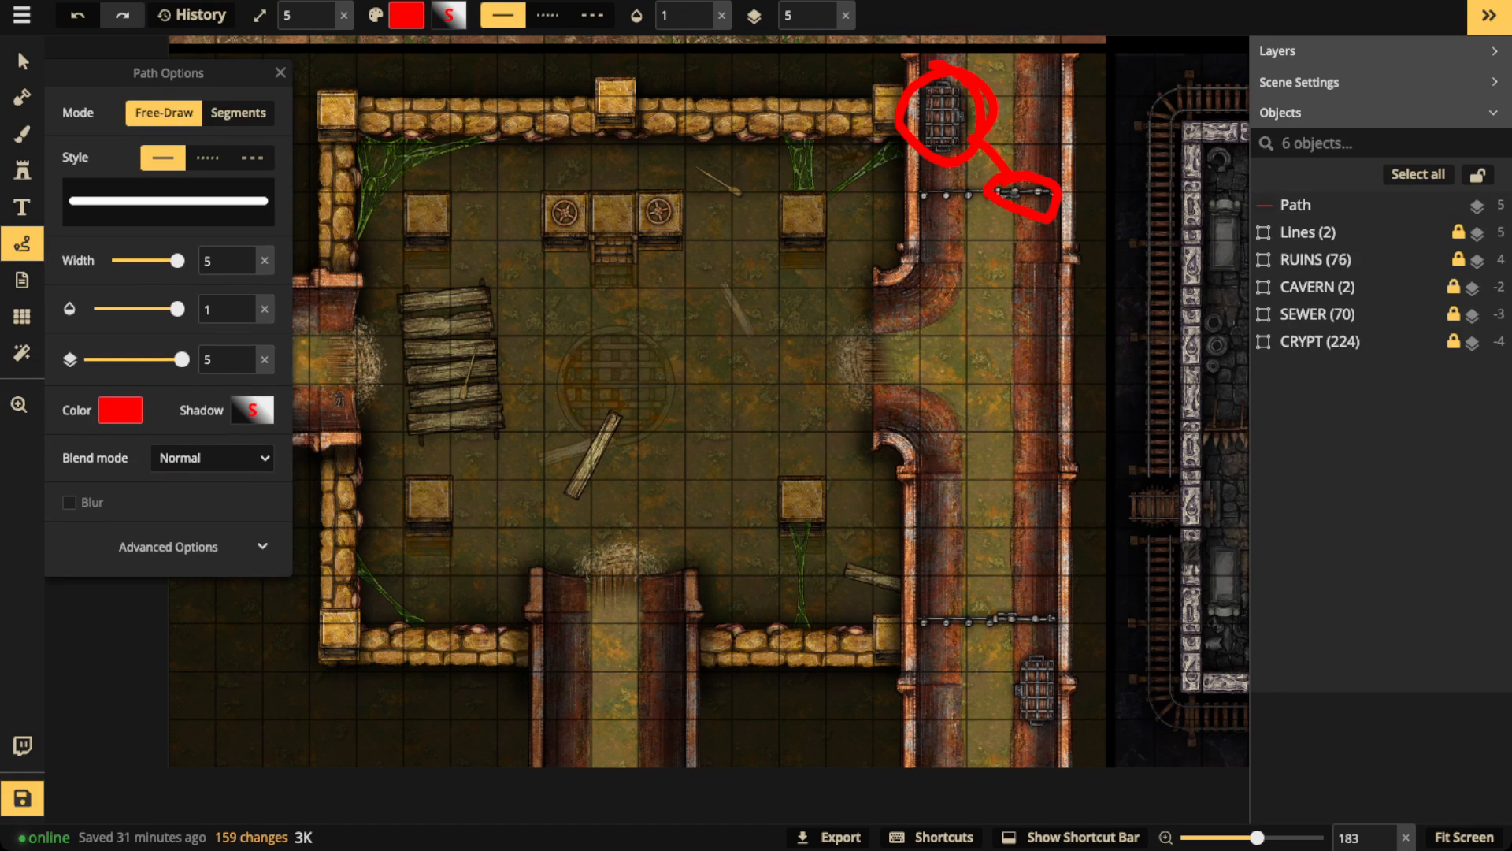
scroll(767, 246, up, 3)
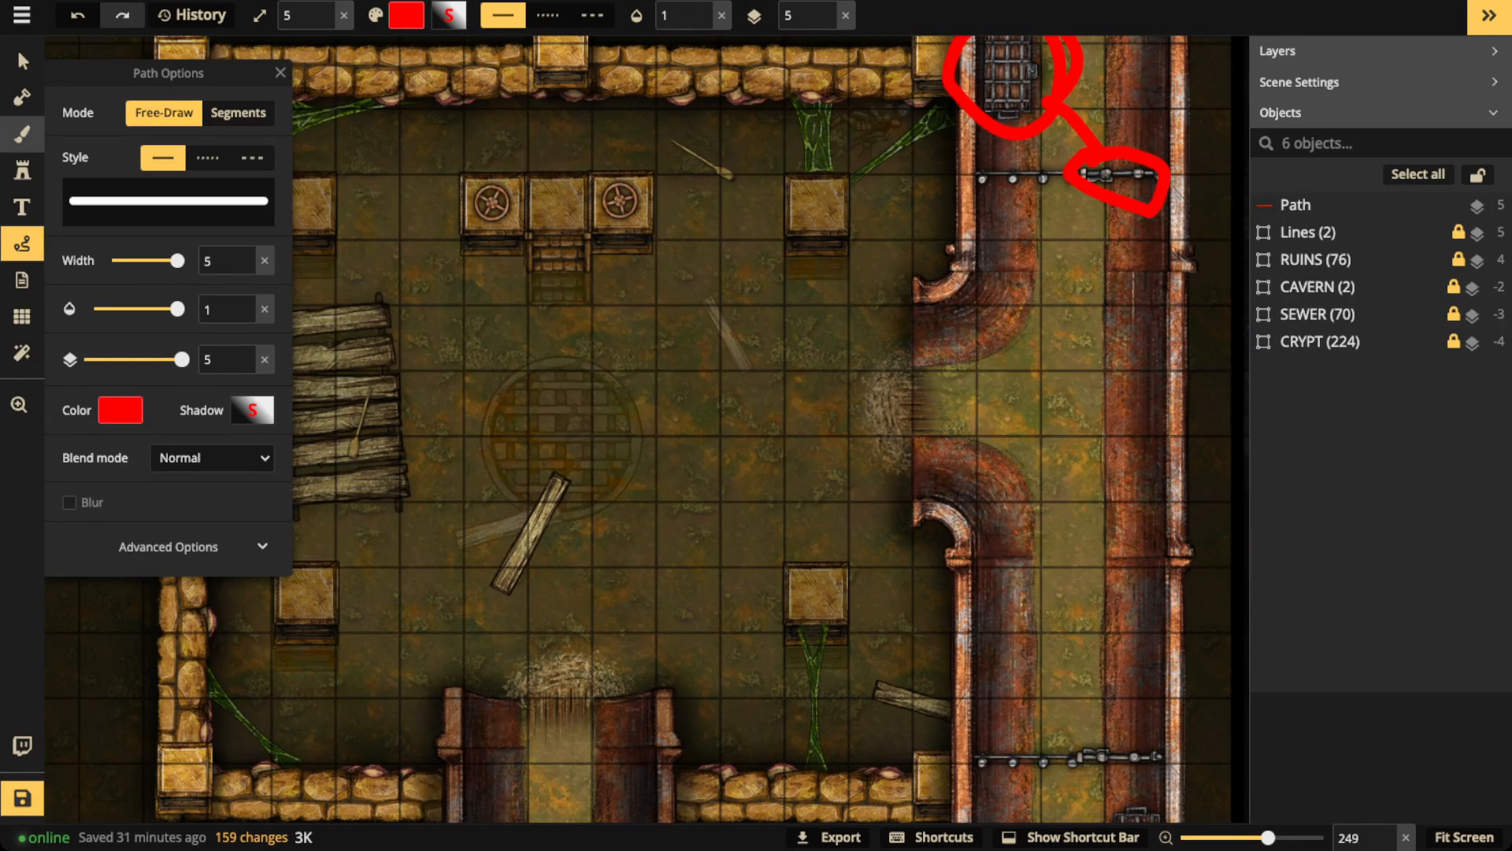
click(22, 61)
key(Delete)
Step: Examine the submerged creature between the green webs in the sewer room's northeastern corner
scroll(886, 138, up, 5)
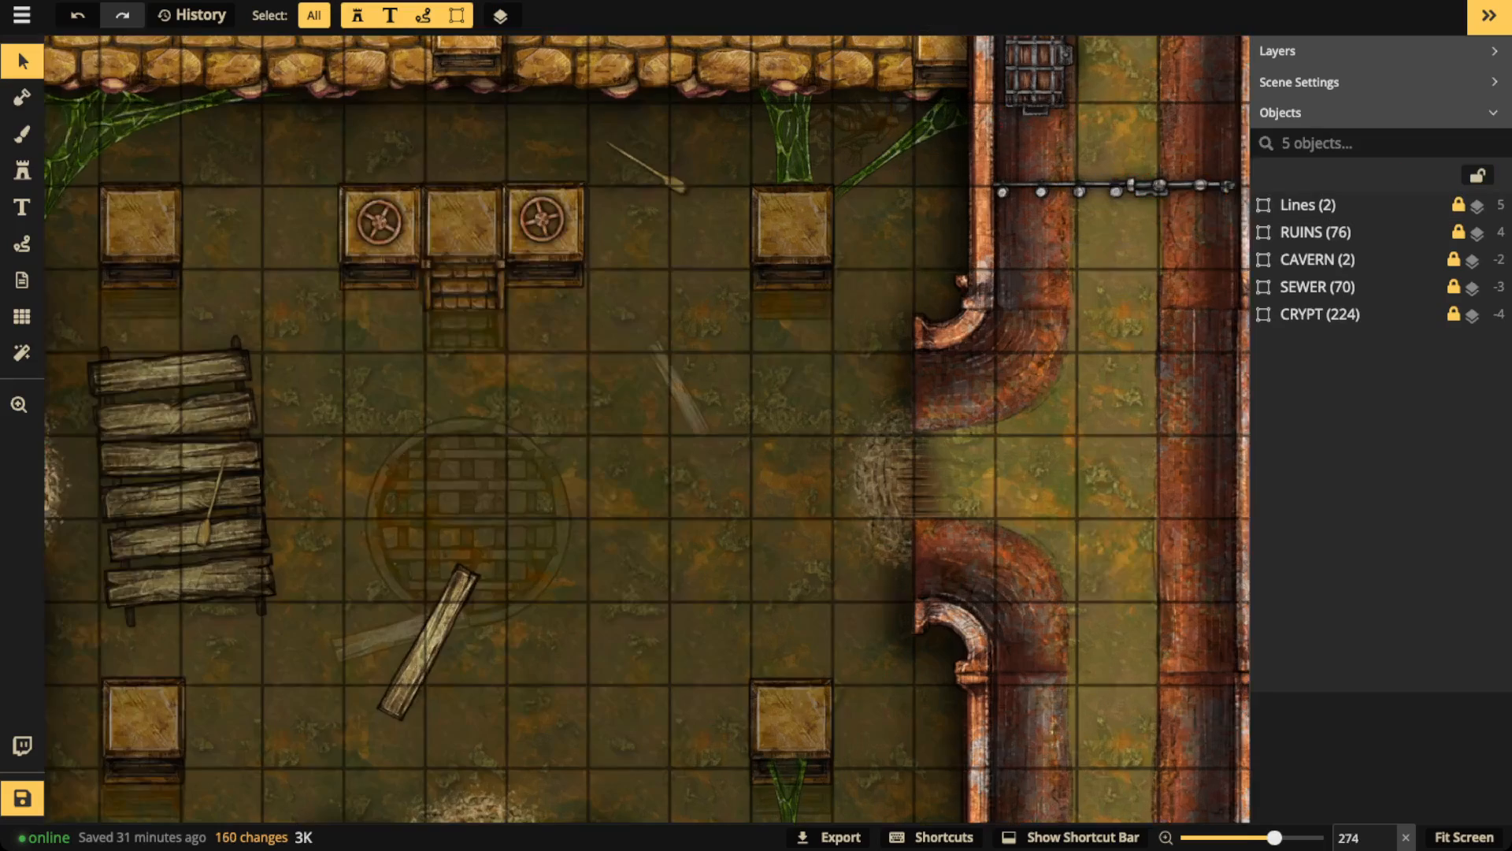
scroll(847, 165, up, 2)
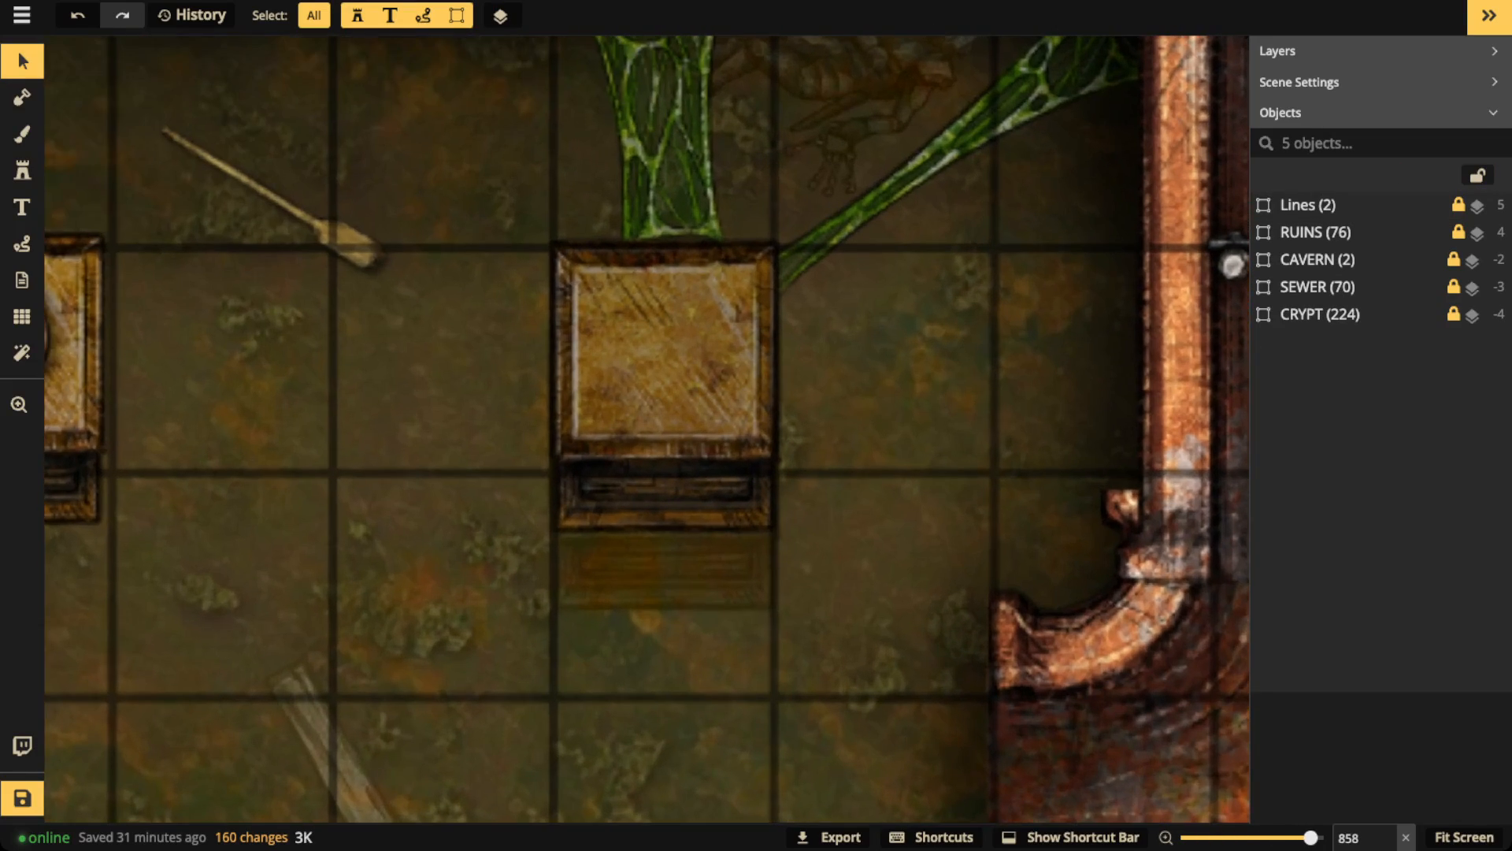
drag(634, 134, 674, 355)
scroll(674, 355, down, 3)
scroll(1000, 268, down, 5)
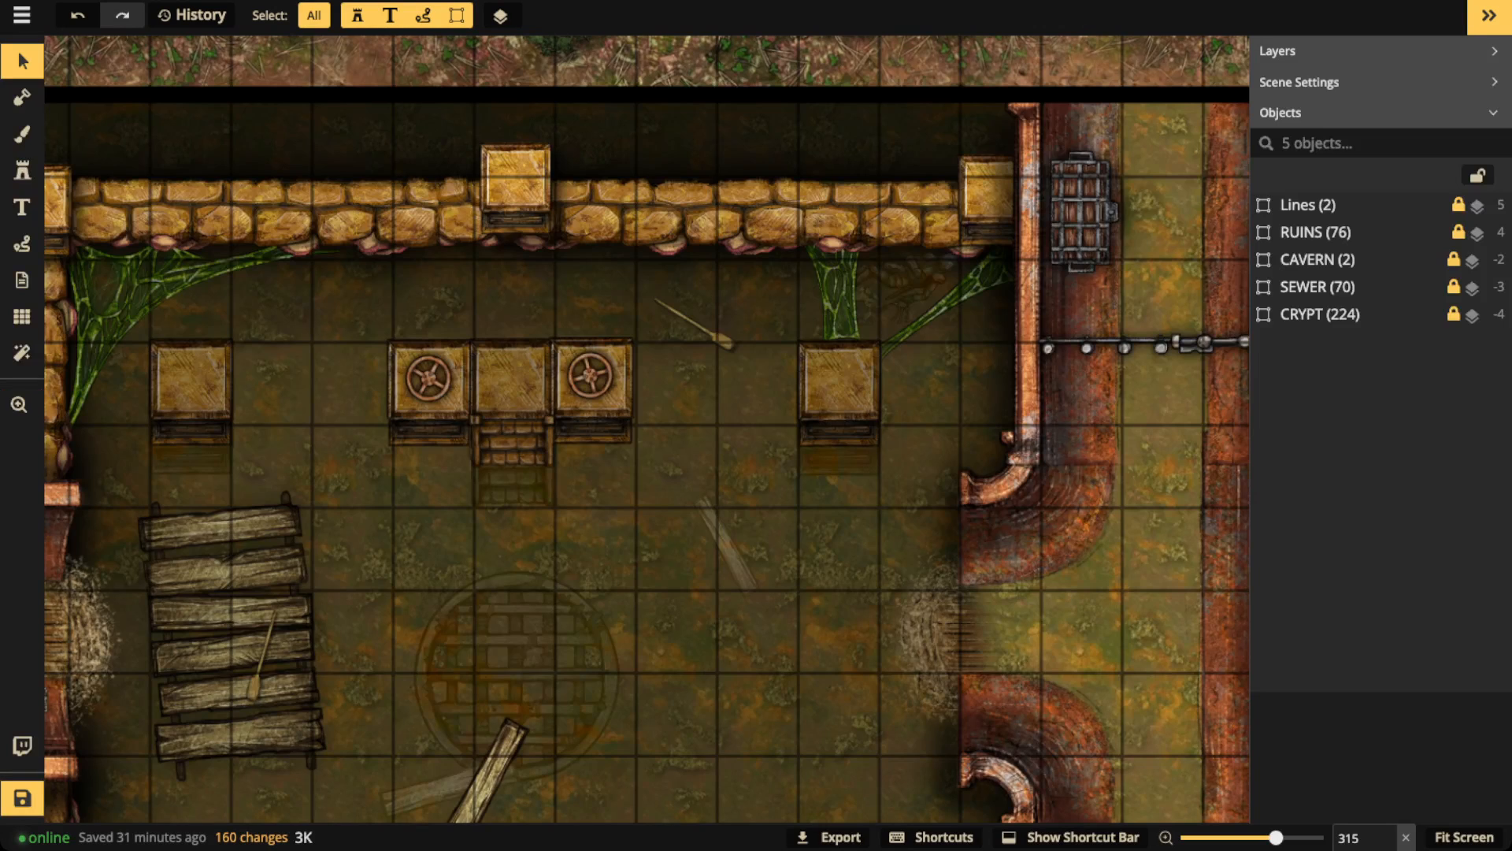
scroll(909, 384, up, 5)
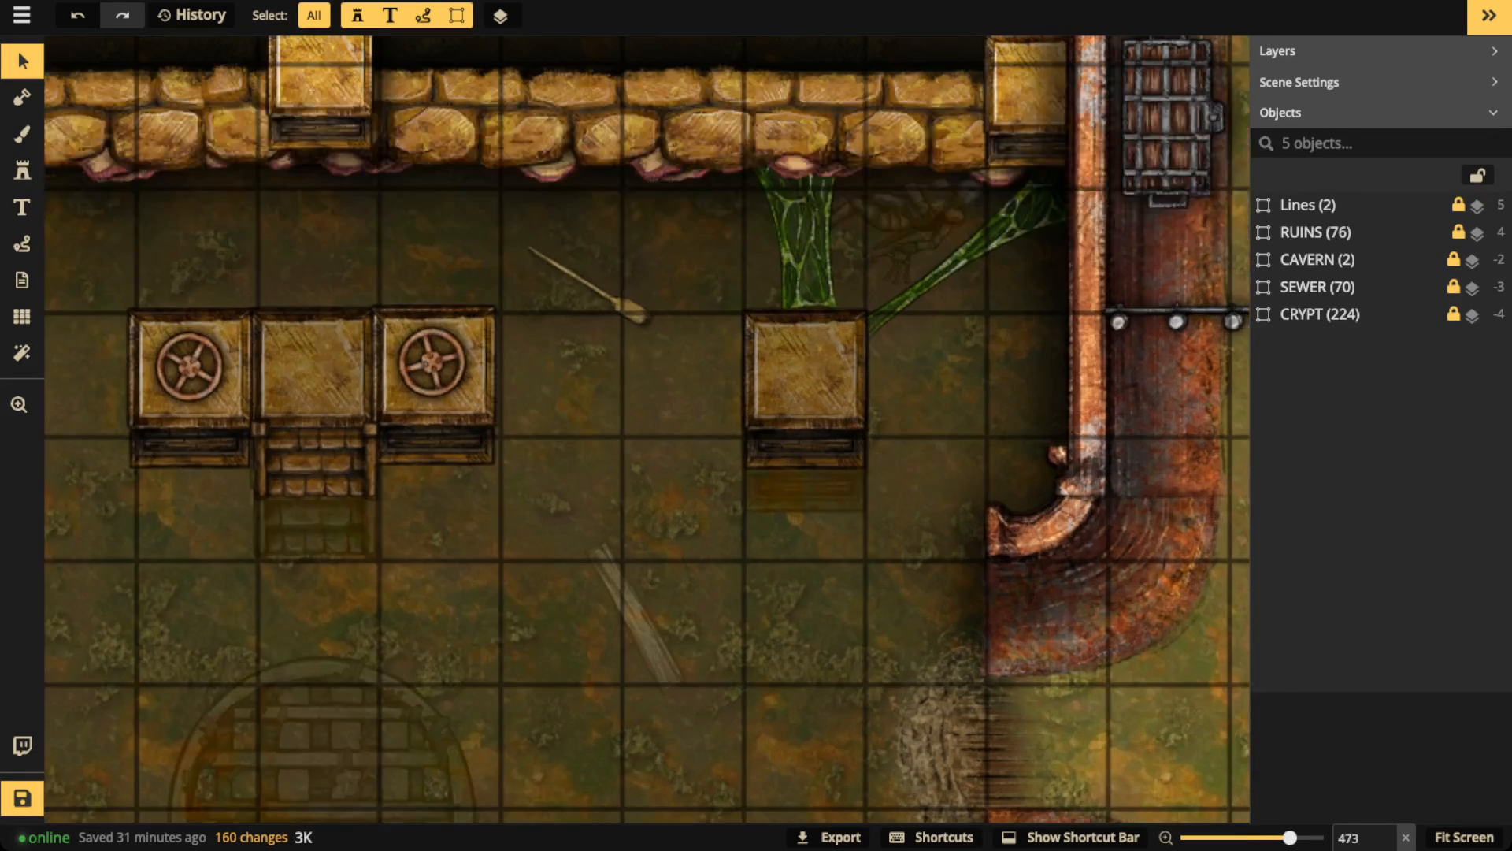
scroll(789, 456, up, 3)
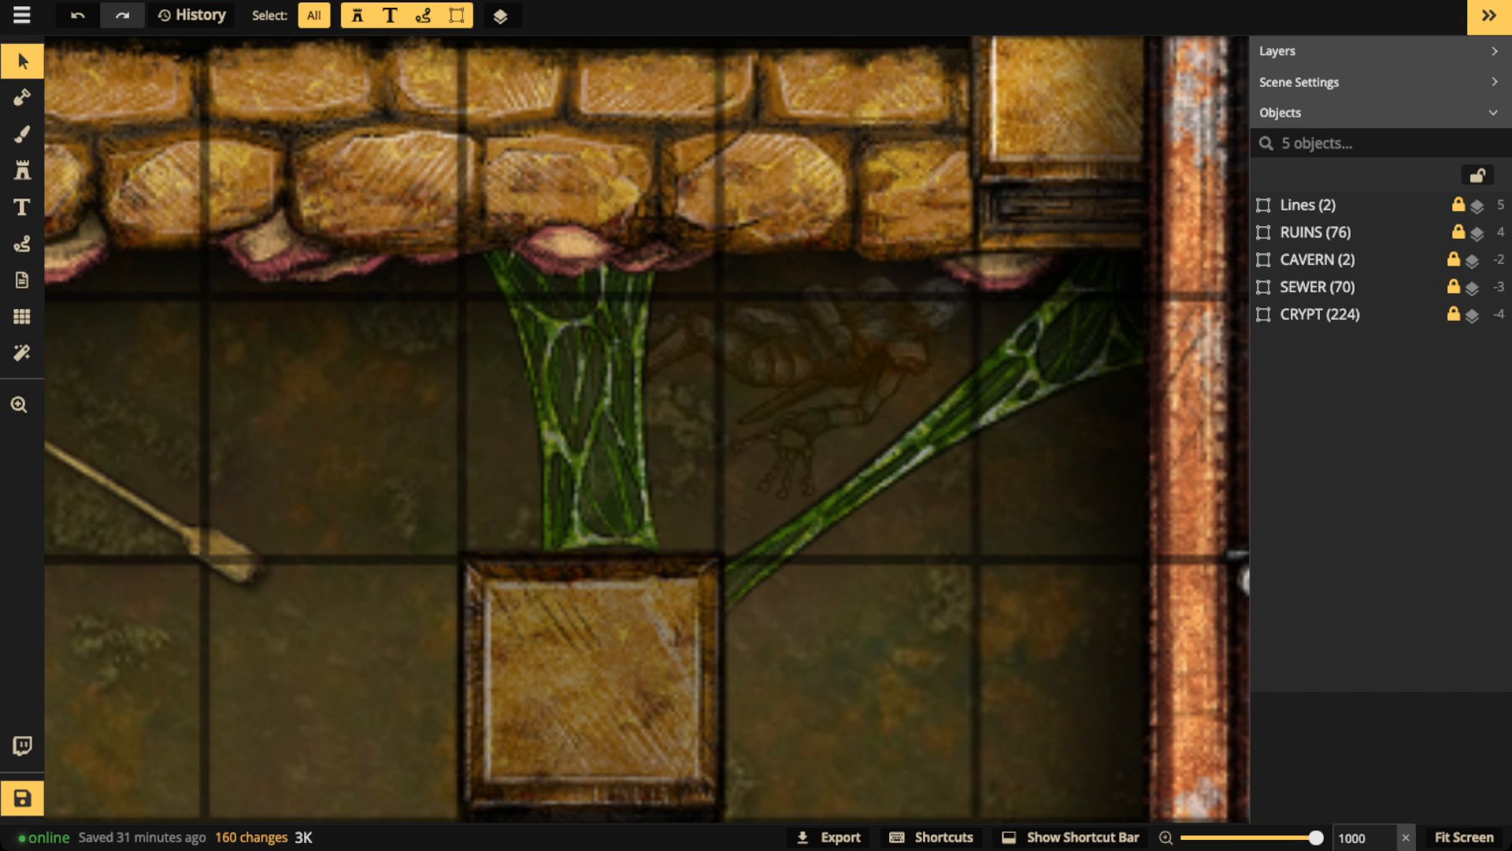
scroll(776, 441, down, 2)
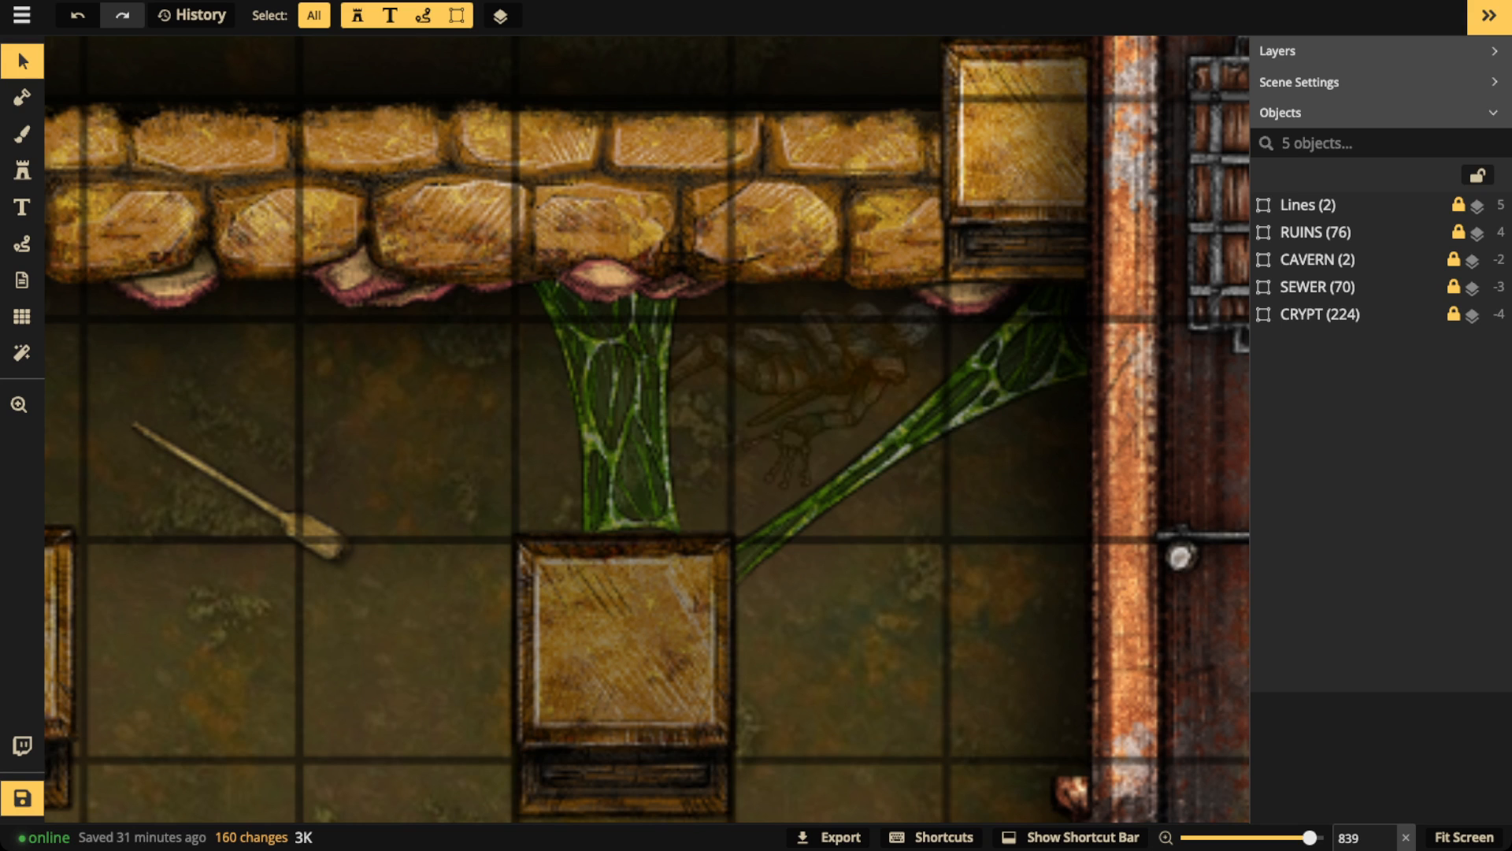
scroll(645, 429, down, 10)
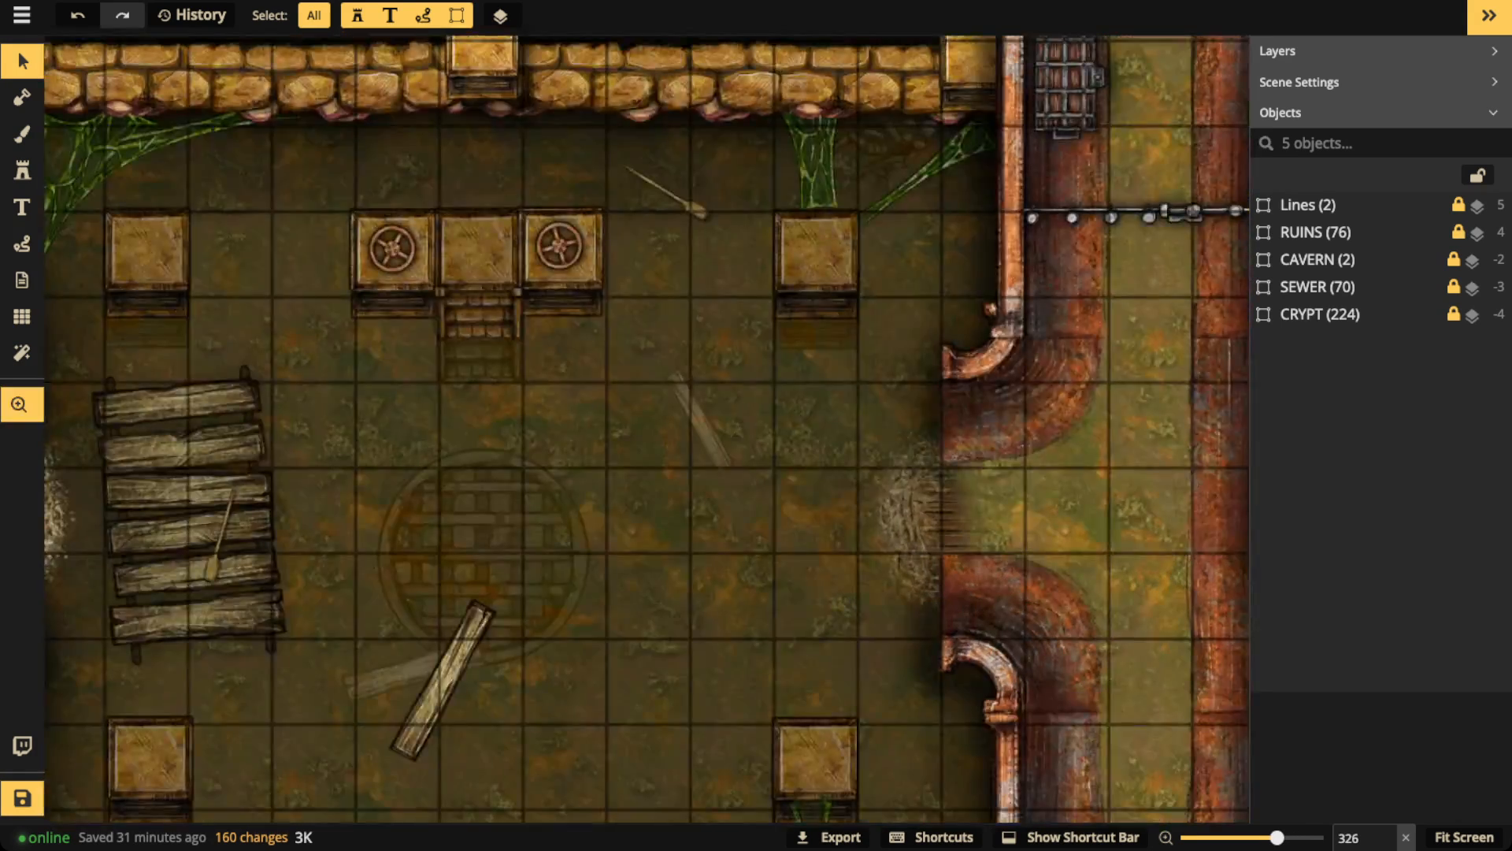
Step: Circle the small dark detail at the western tunnel's mouth with a red free-draw path, deleting the first attempt
drag(646, 429, 690, 352)
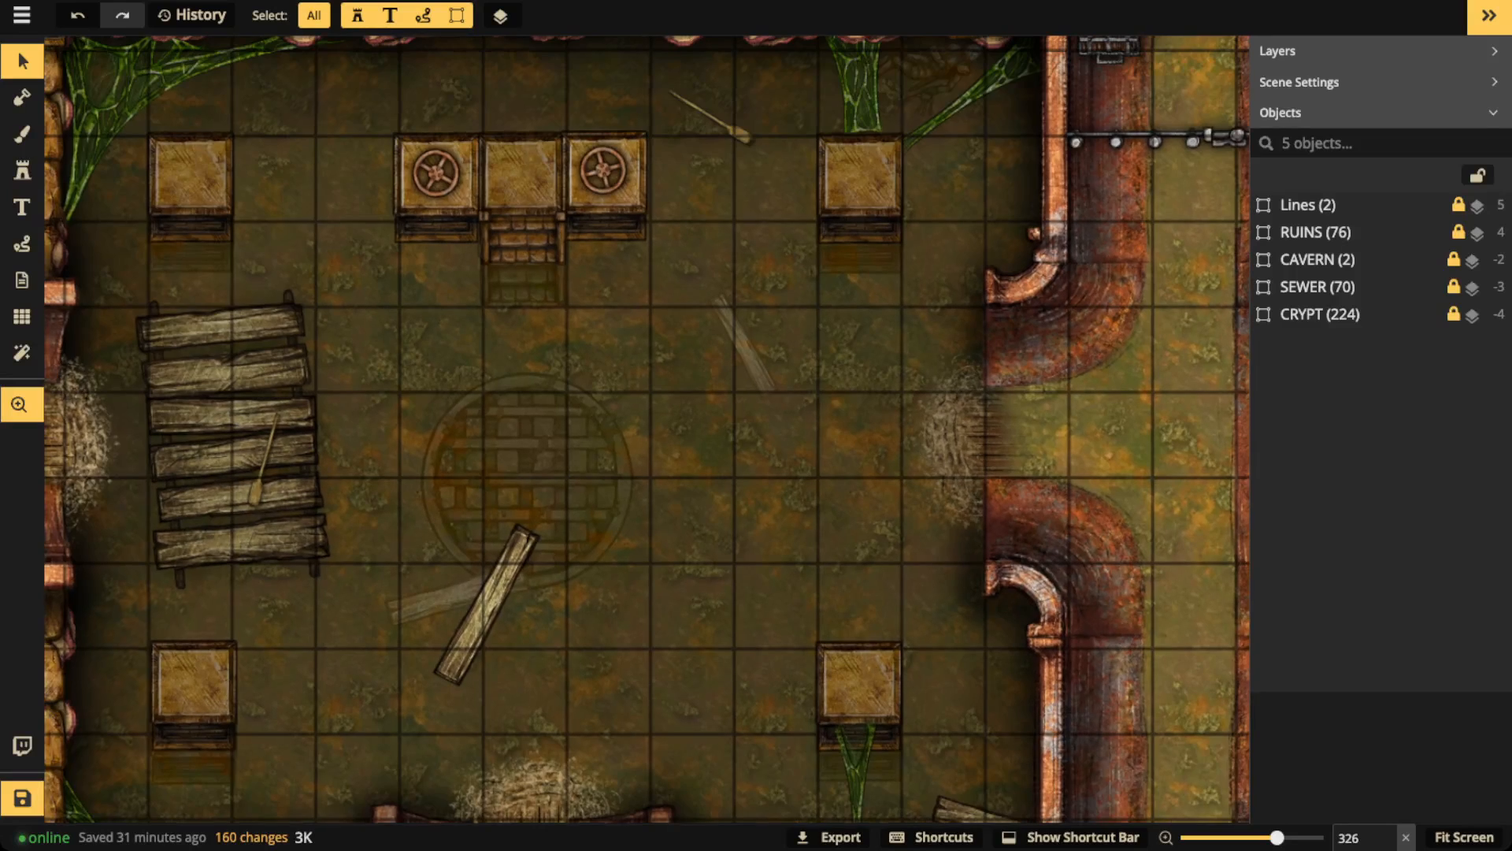
scroll(646, 429, down, 1)
drag(646, 430, 732, 325)
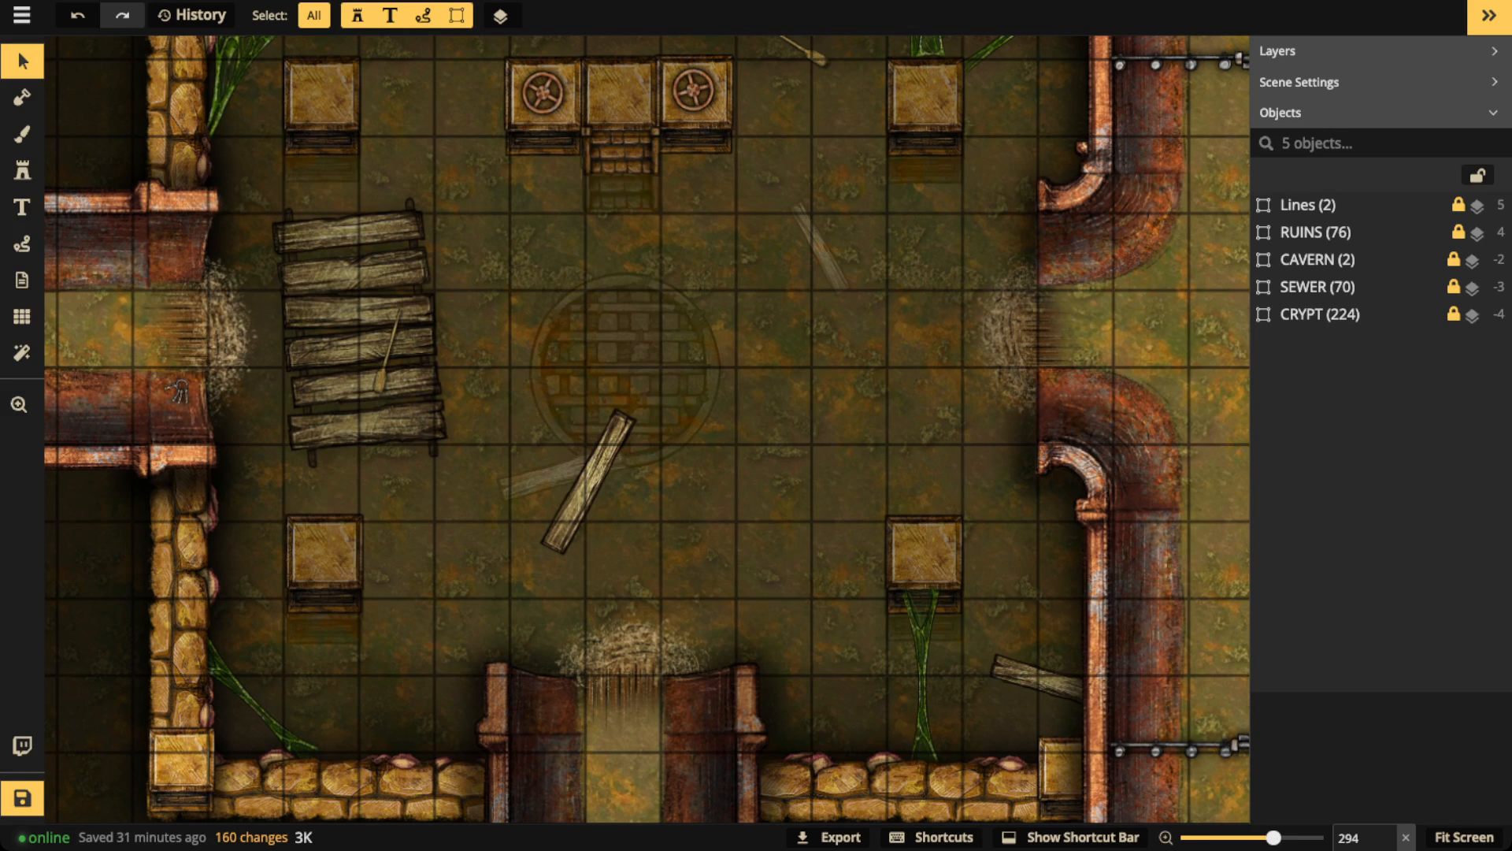
scroll(627, 370, down, 2)
drag(627, 370, 547, 390)
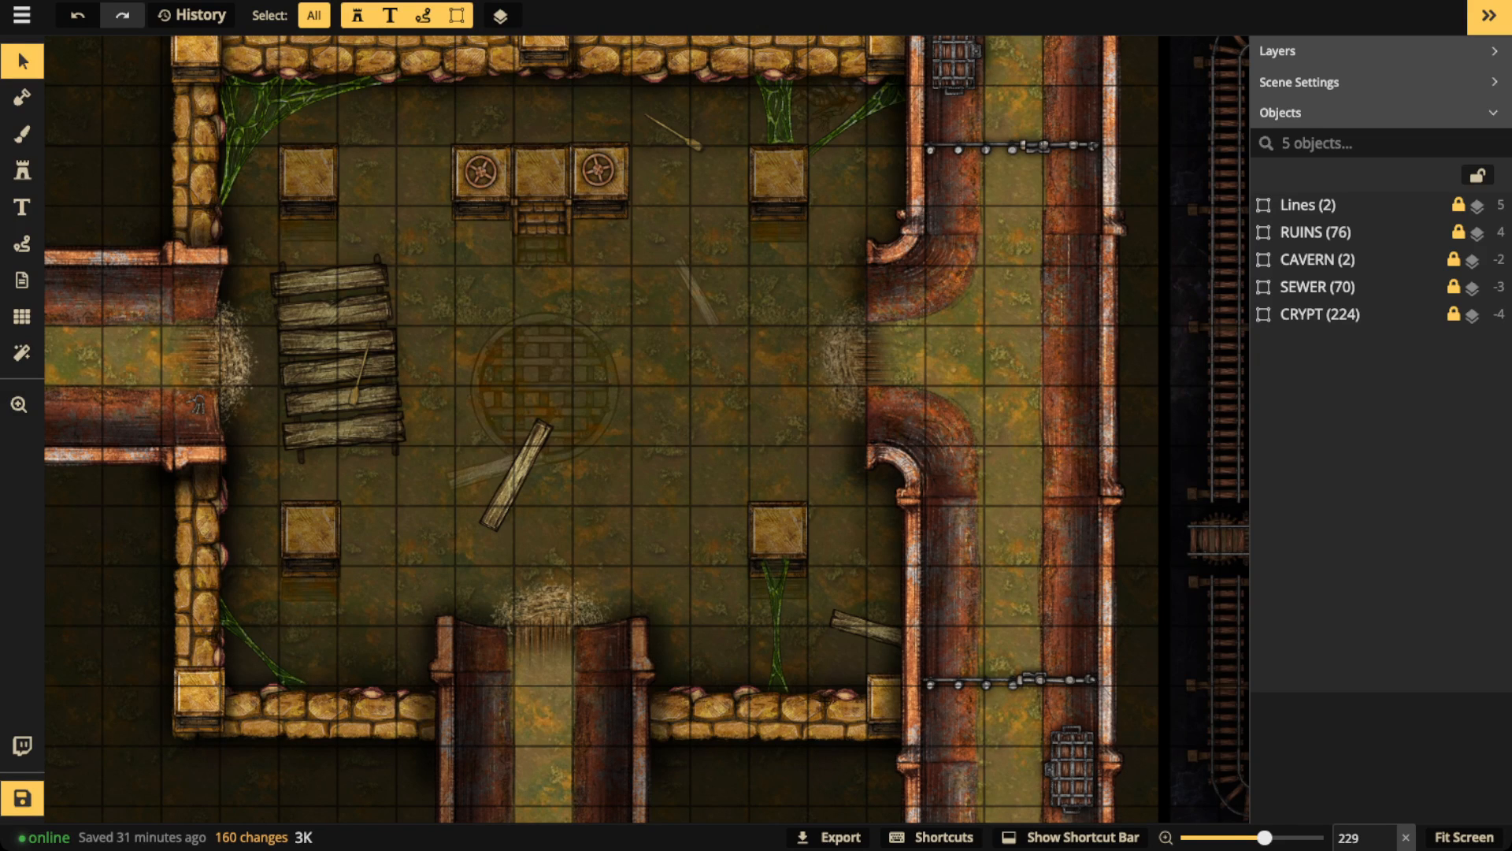
click(22, 243)
drag(472, 378, 750, 407)
mouse_move(475, 401)
mouse_down()
mouse_move(444, 459)
mouse_move(473, 398)
mouse_up()
key(Delete)
mouse_move(890, 394)
mouse_down()
mouse_move(461, 433)
mouse_move(843, 408)
mouse_up()
mouse_move(420, 415)
mouse_down()
mouse_move(412, 489)
mouse_move(441, 401)
mouse_up()
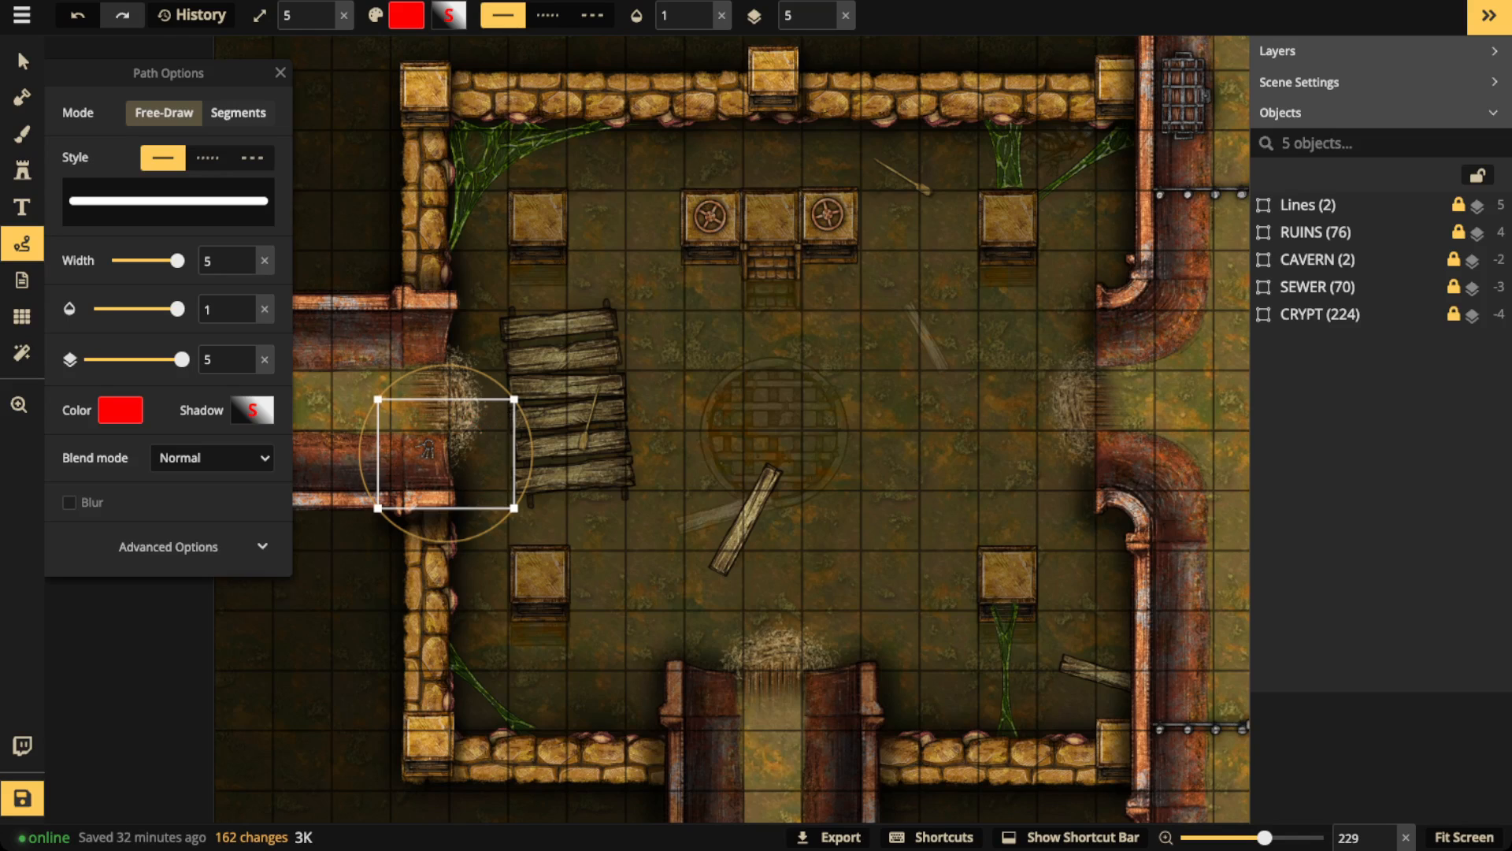
key(Escape)
Step: Circle the eastern tunnel's northern chain, the northeastern web and the northern grate in red, then circle the tunnel section around the grate and delete that circle
drag(890, 370, 504, 477)
mouse_move(760, 280)
mouse_down()
mouse_move(977, 313)
mouse_move(792, 271)
mouse_up()
key(Escape)
mouse_move(673, 236)
mouse_down()
mouse_move(647, 264)
mouse_move(655, 243)
mouse_up()
key(Escape)
drag(790, 162, 758, 171)
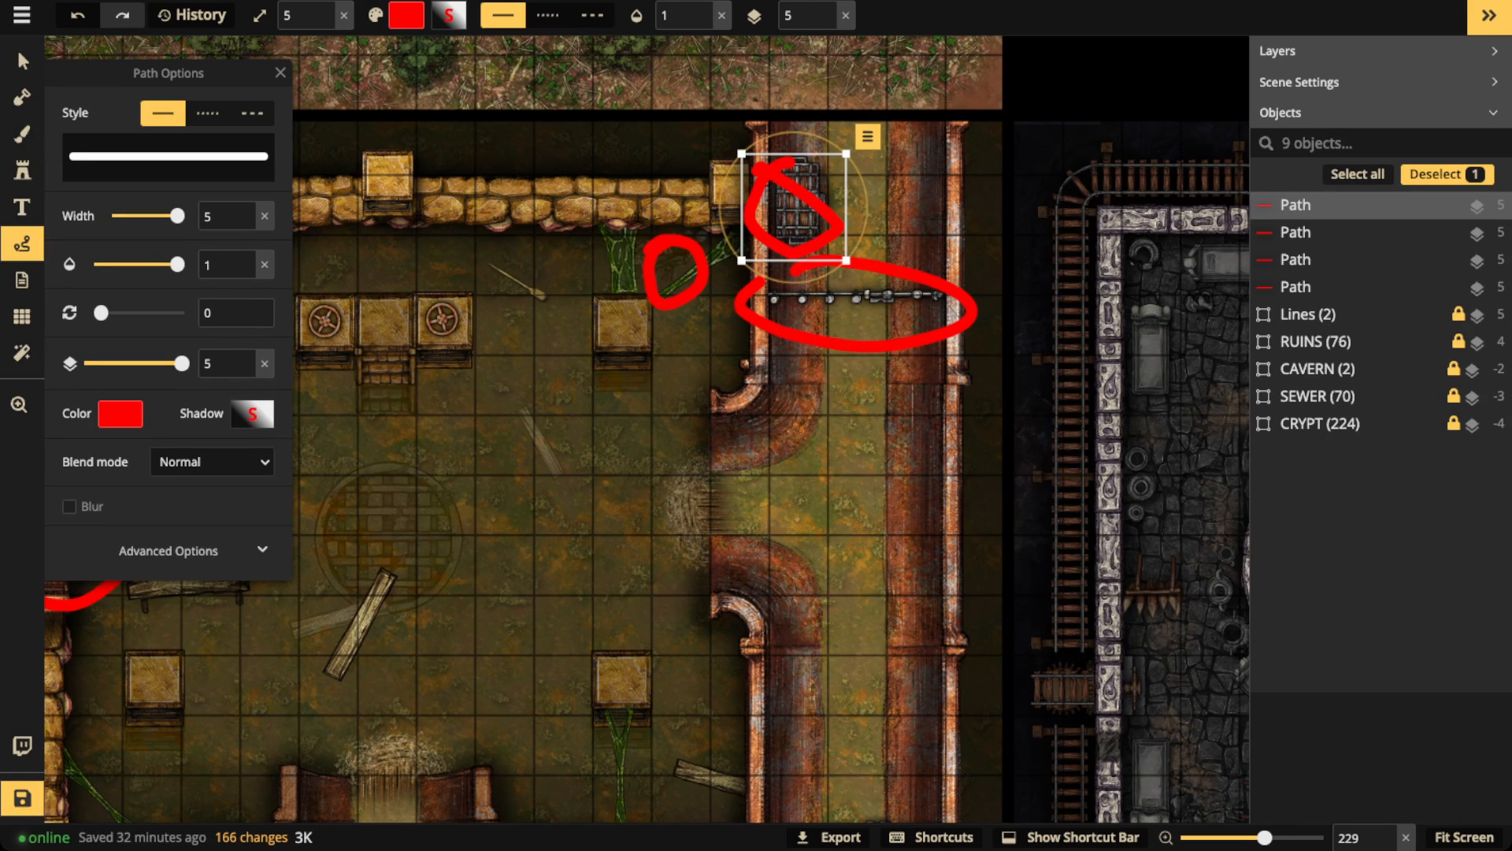
key(Escape)
mouse_move(859, 143)
mouse_down()
mouse_move(758, 169)
mouse_move(943, 182)
mouse_up()
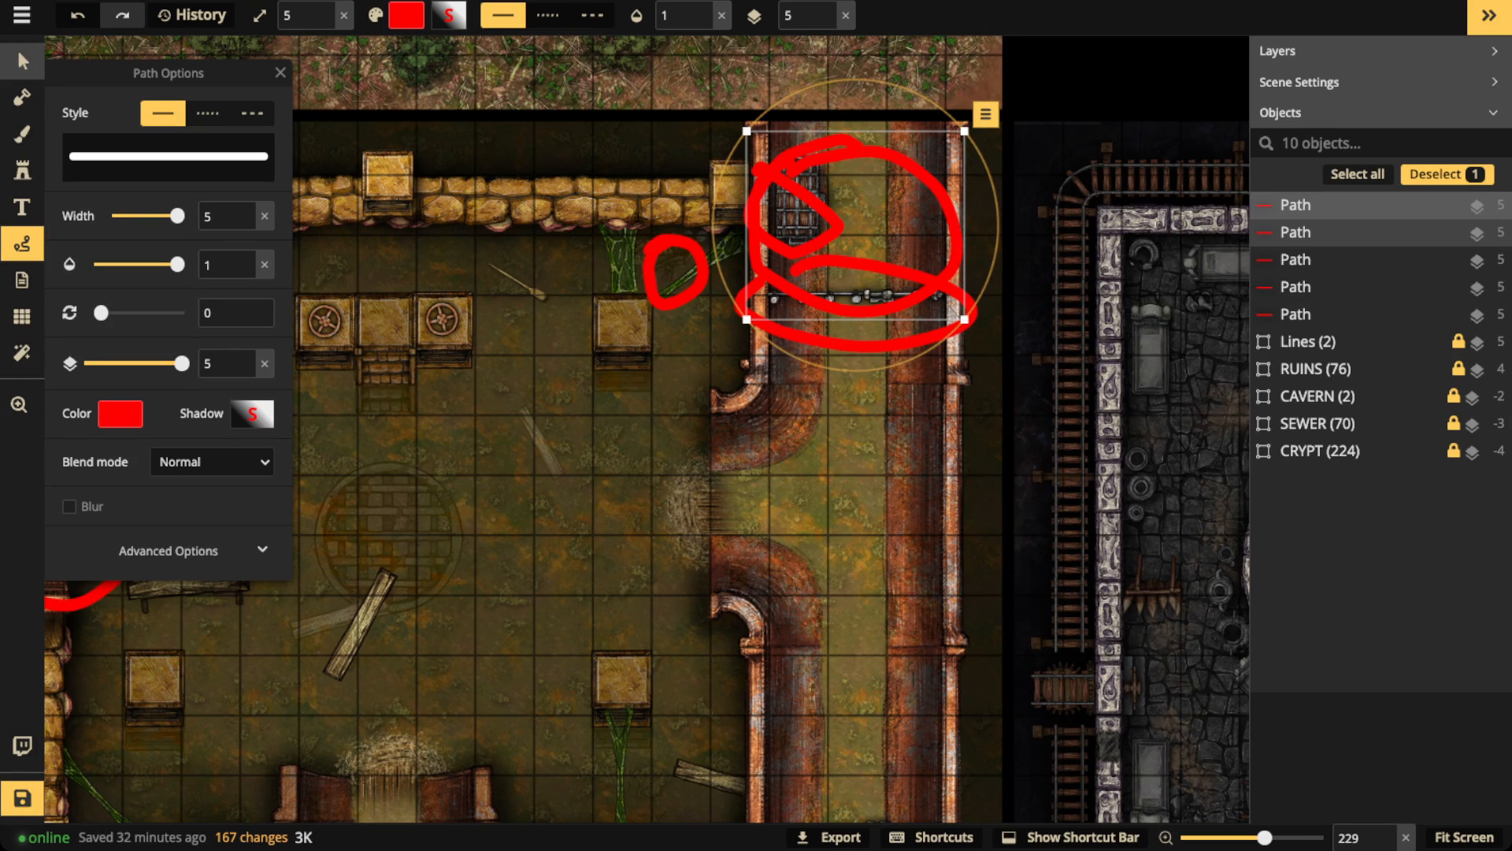
key(Delete)
Step: Delete the remaining red circles on the grate, the northern chain, the northeastern web and the western tunnel's wall detail
click(22, 62)
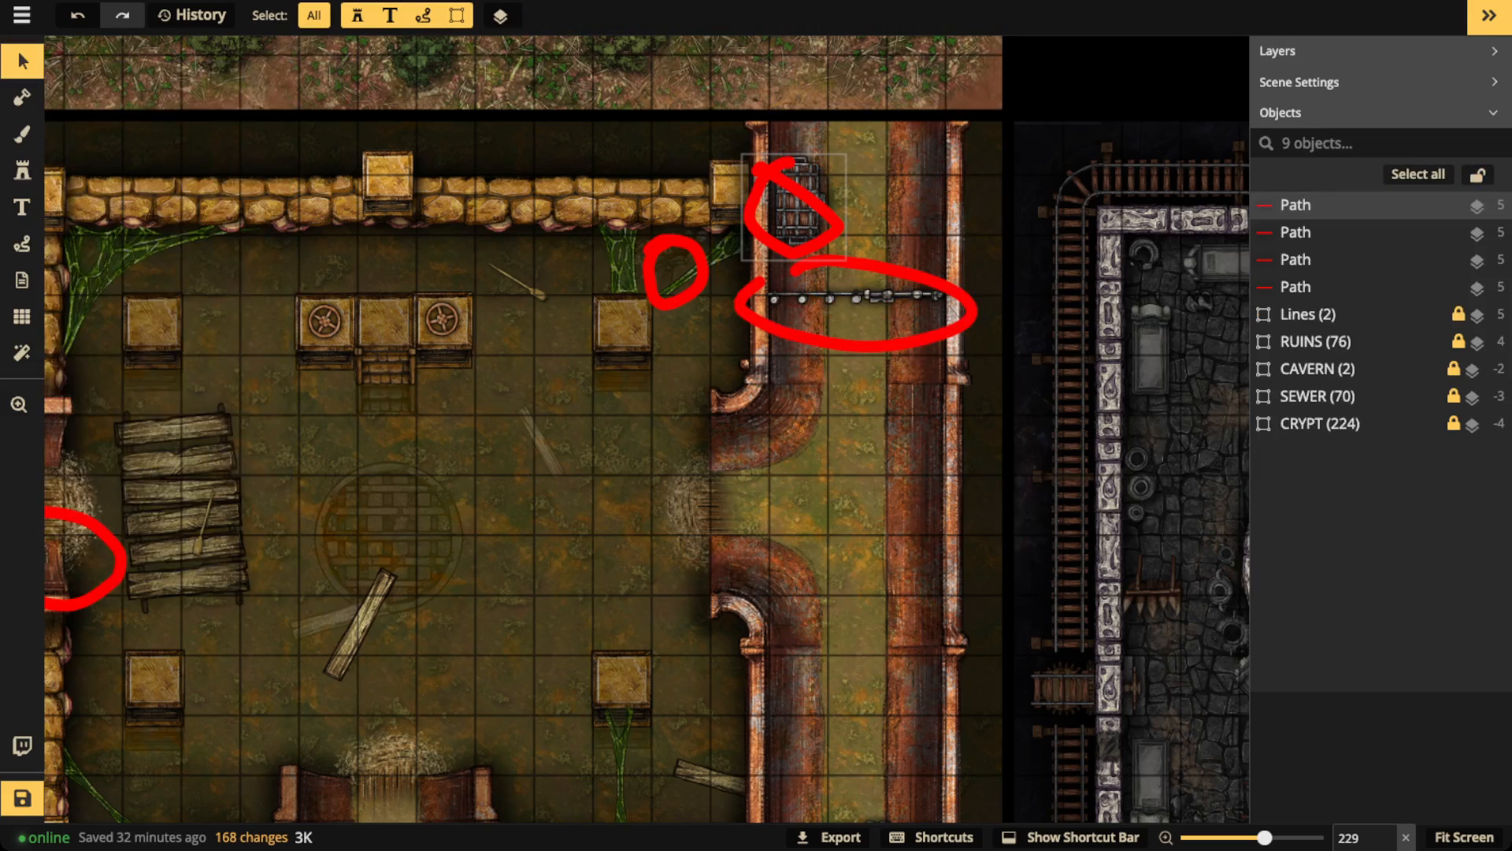
key(Delete)
key(Delete)
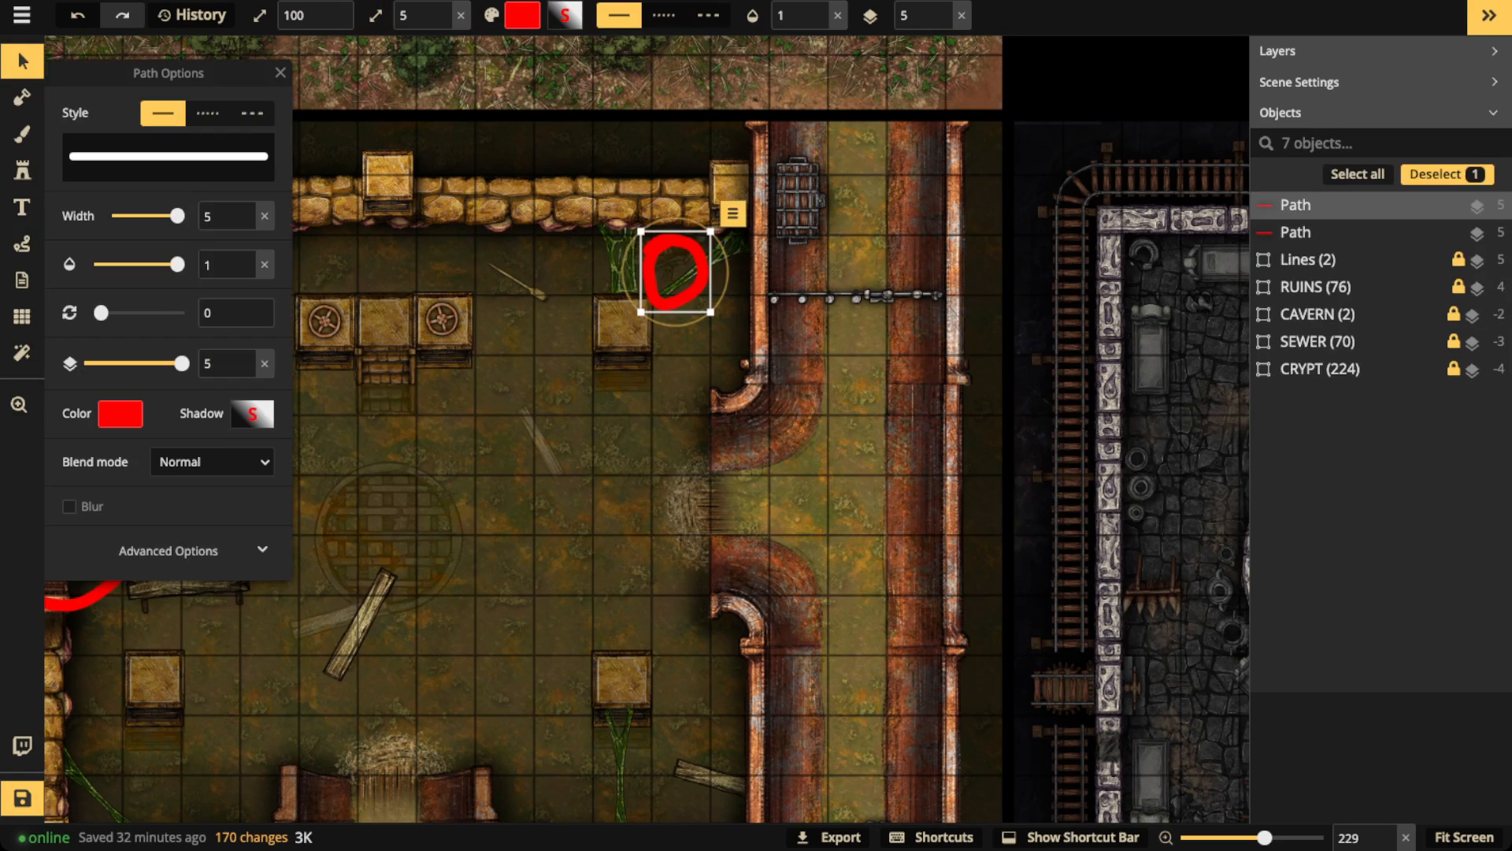
key(Delete)
scroll(299, 362, down, 2)
drag(299, 362, 599, 287)
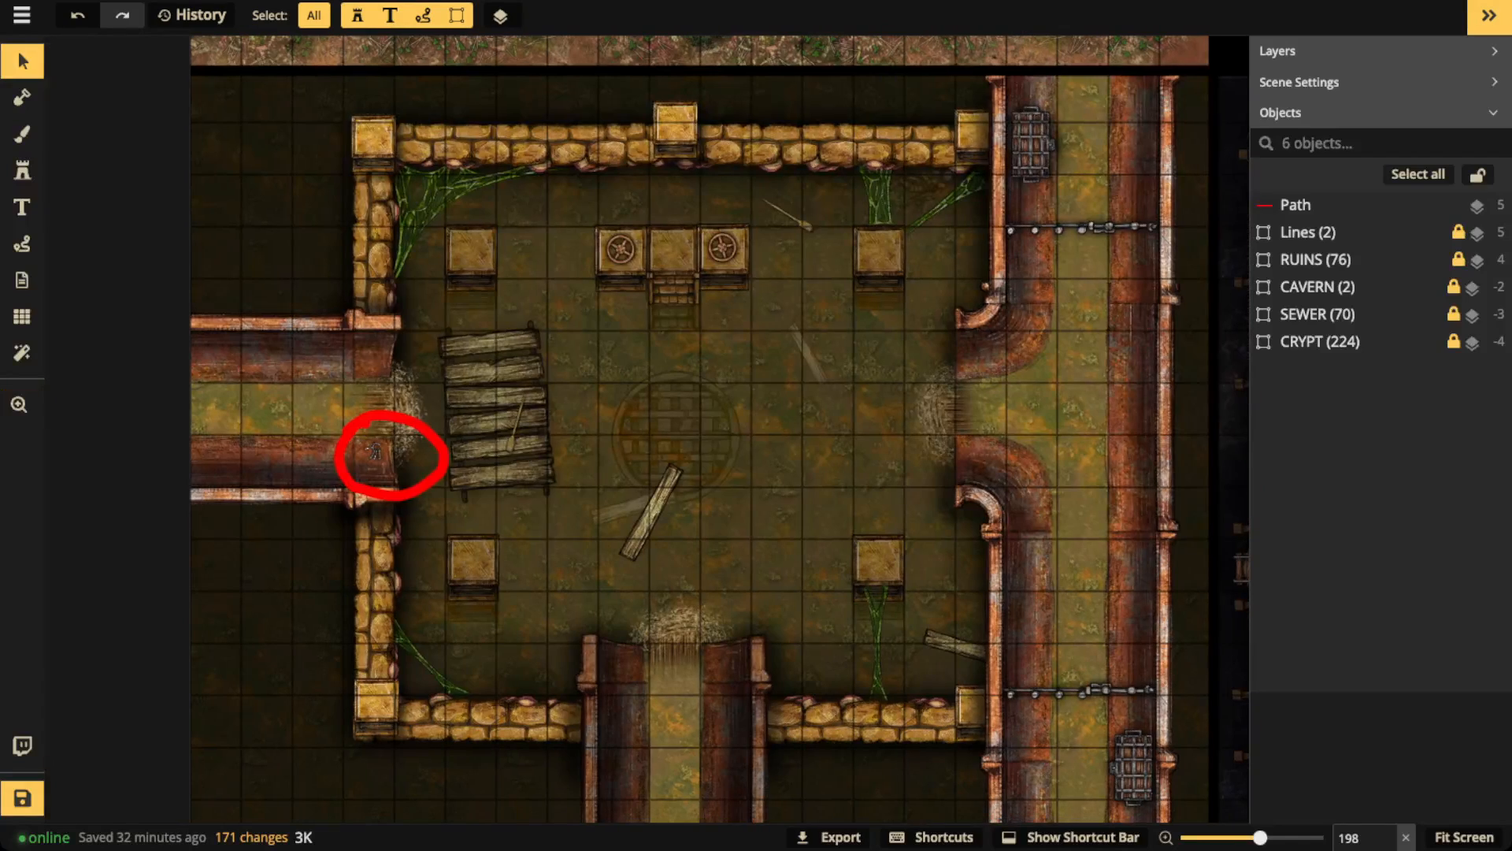
click(391, 456)
key(Delete)
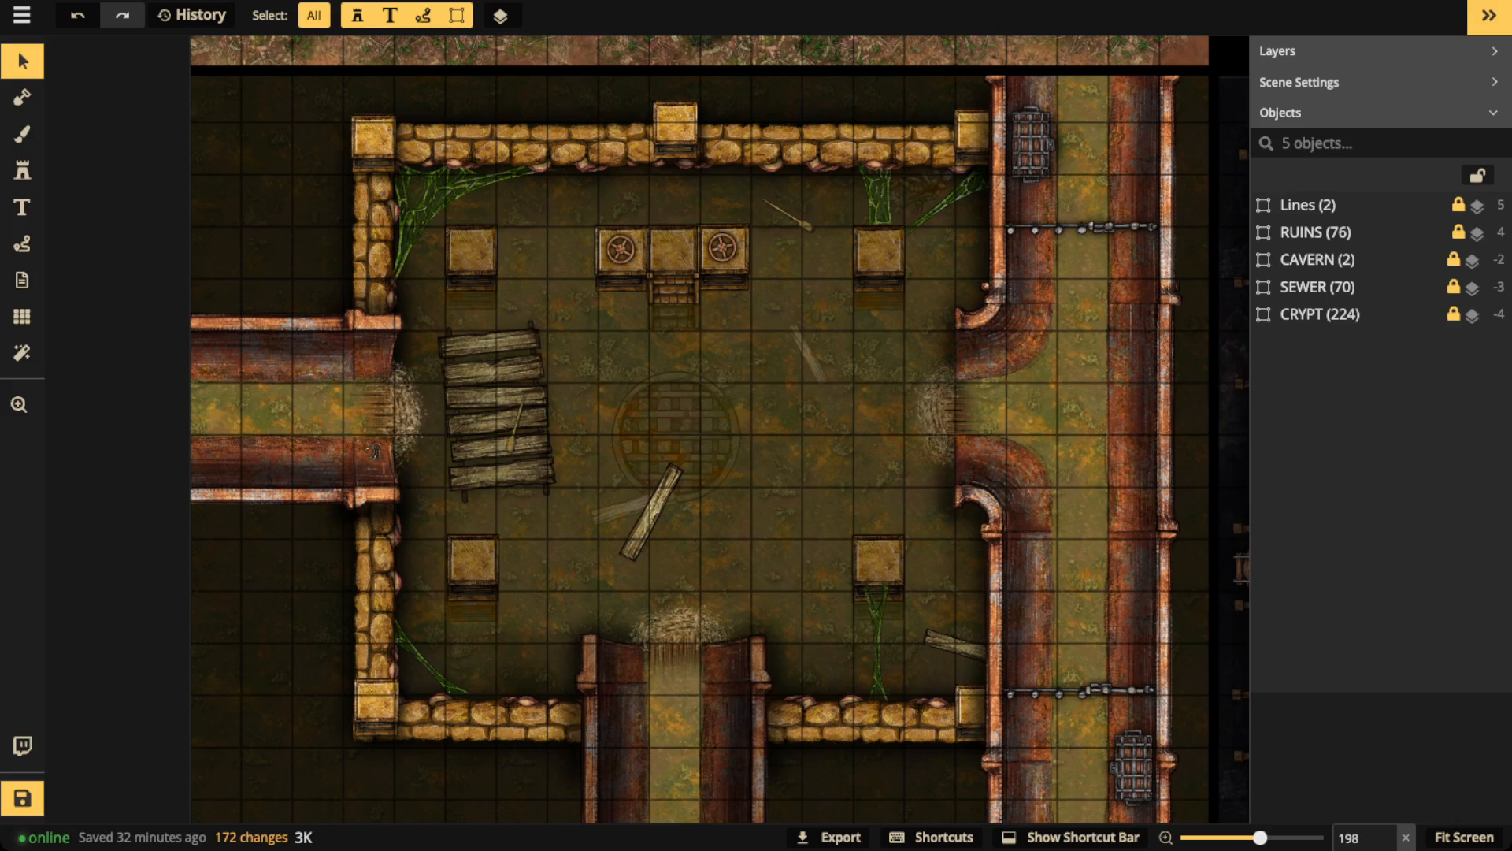
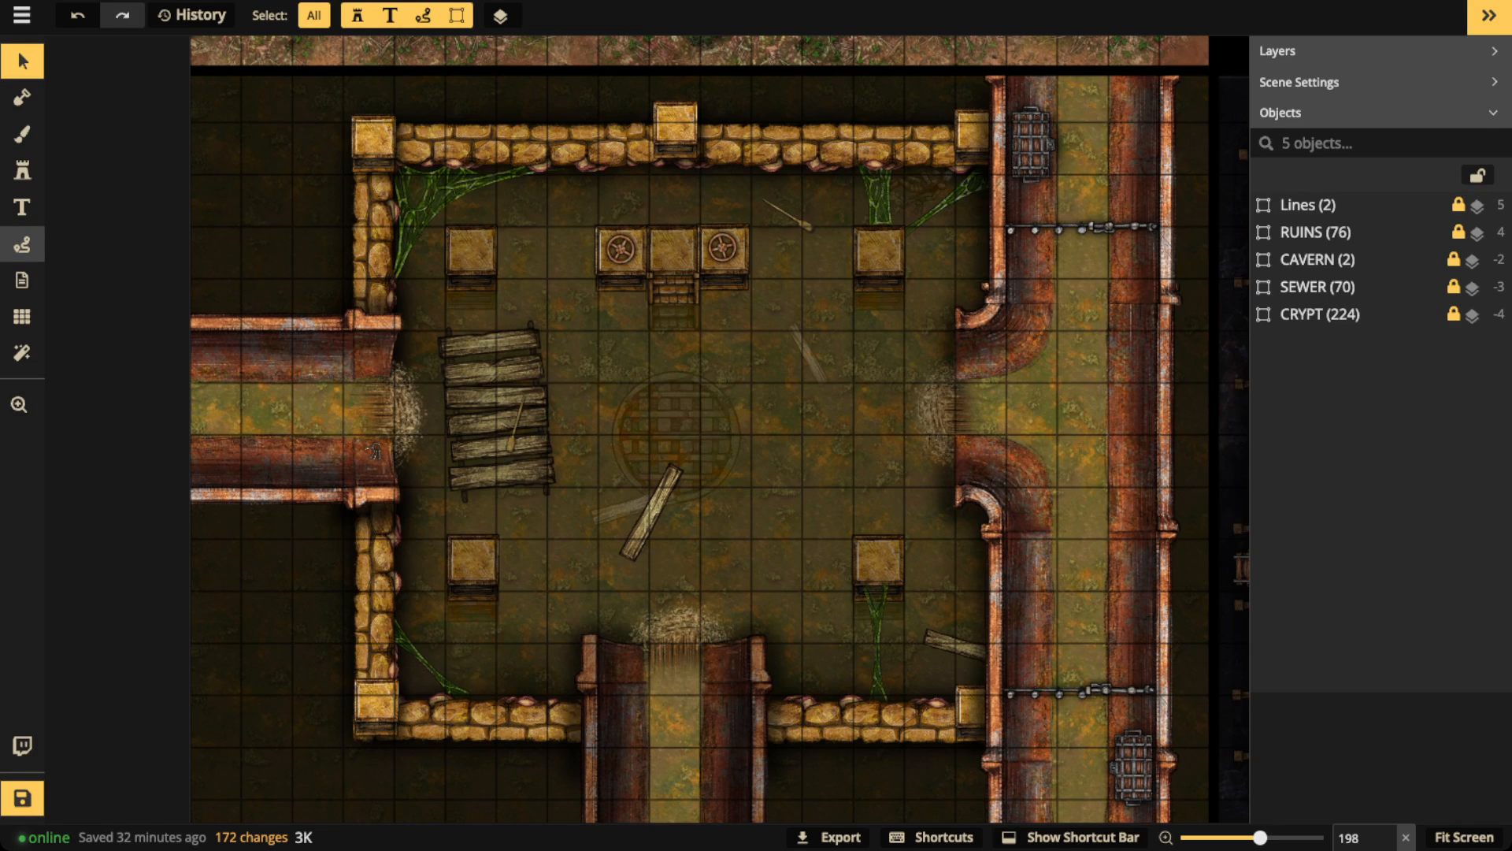
Step: Outline the open floor southeast of the sewer room's central drain in red twice with a free-draw path, deleting each outline
click(23, 244)
mouse_move(792, 409)
mouse_down()
mouse_move(746, 433)
mouse_move(757, 411)
mouse_up()
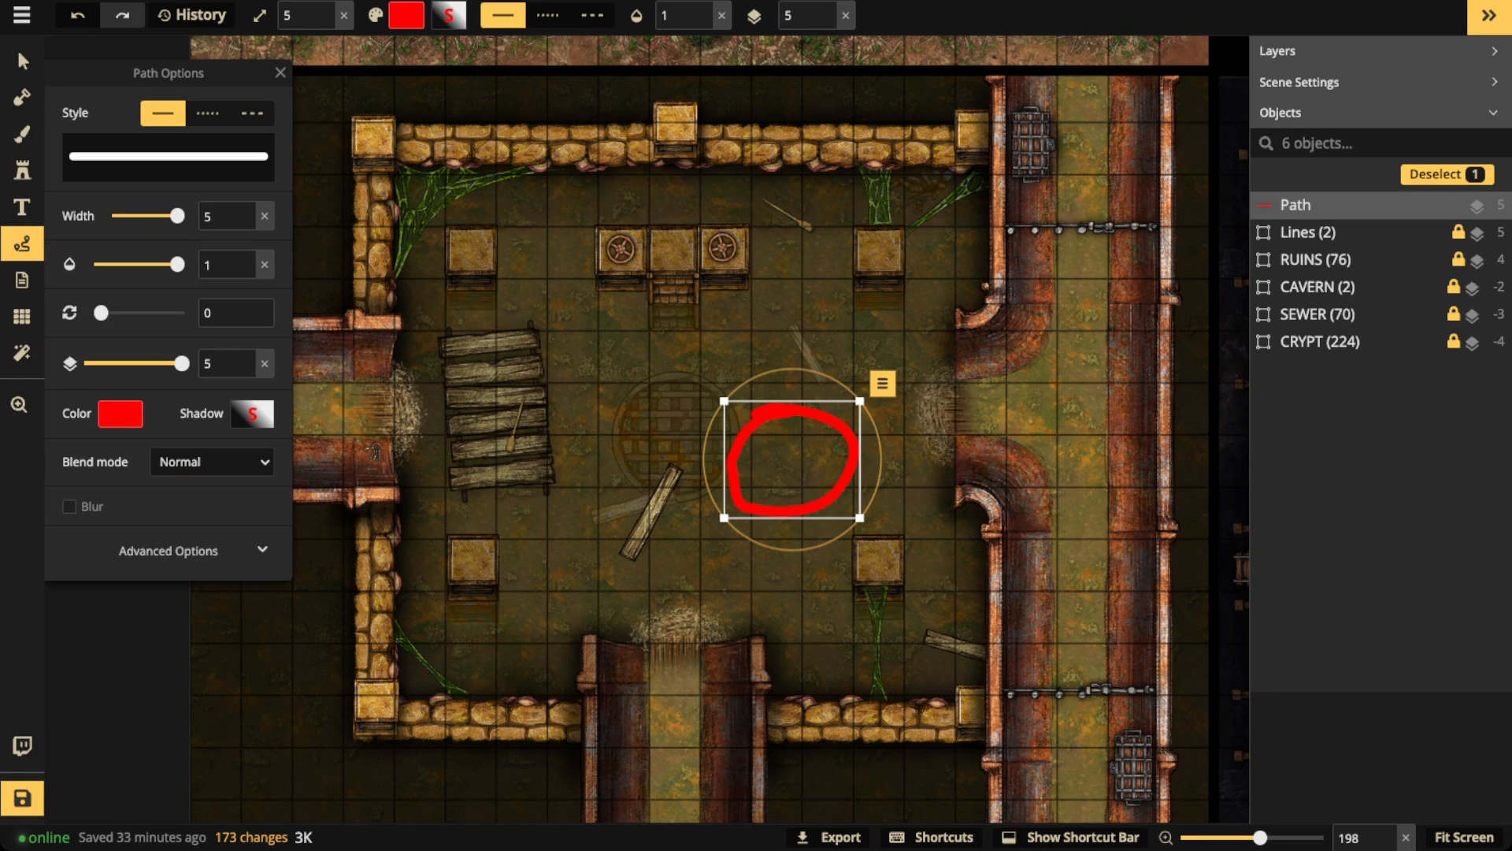
key(Delete)
mouse_move(727, 470)
mouse_down()
mouse_move(730, 504)
mouse_move(758, 438)
mouse_up()
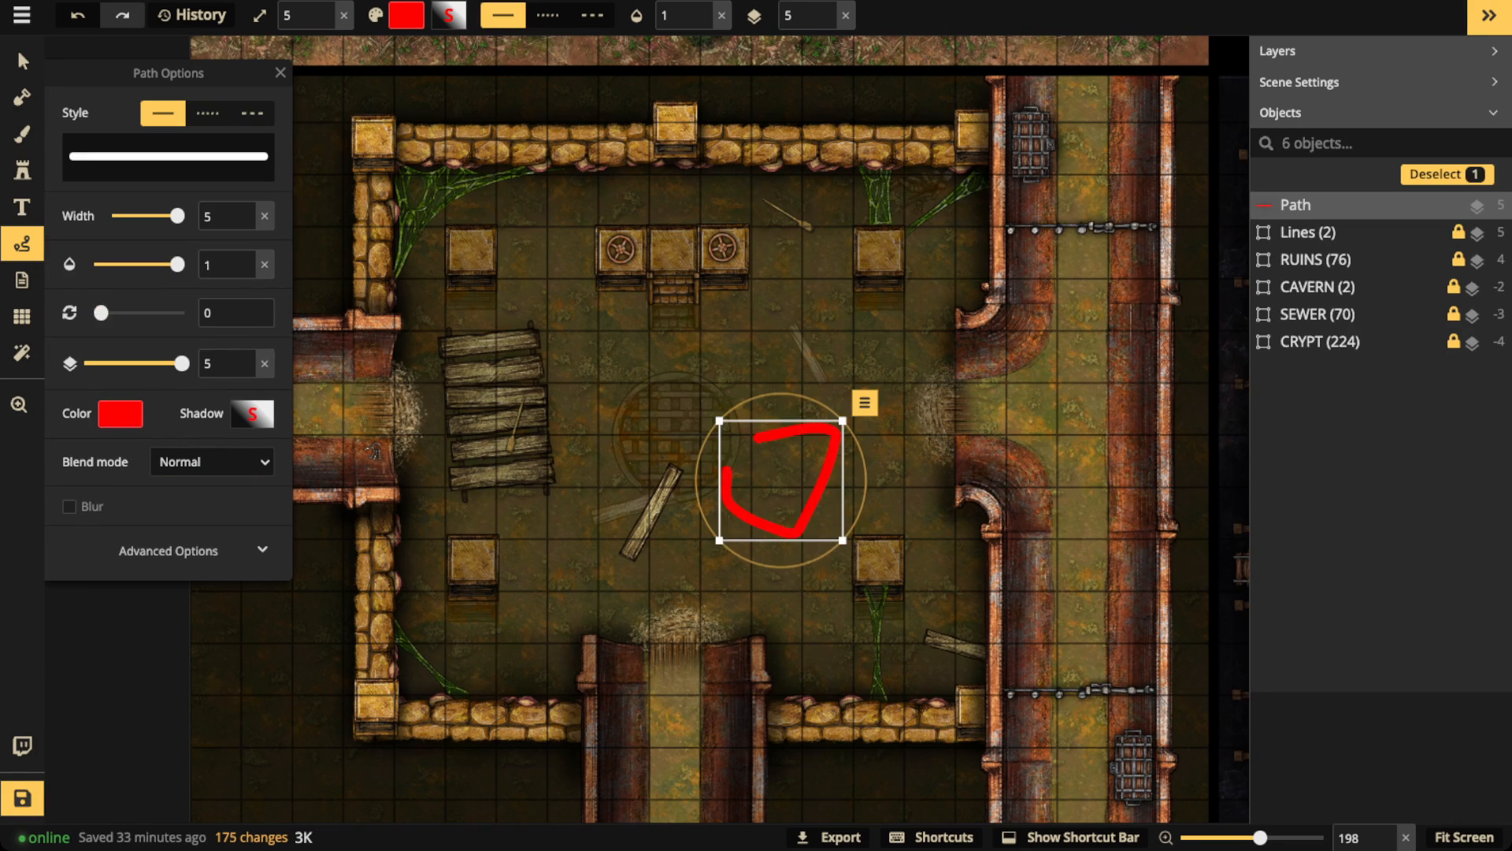
key(Delete)
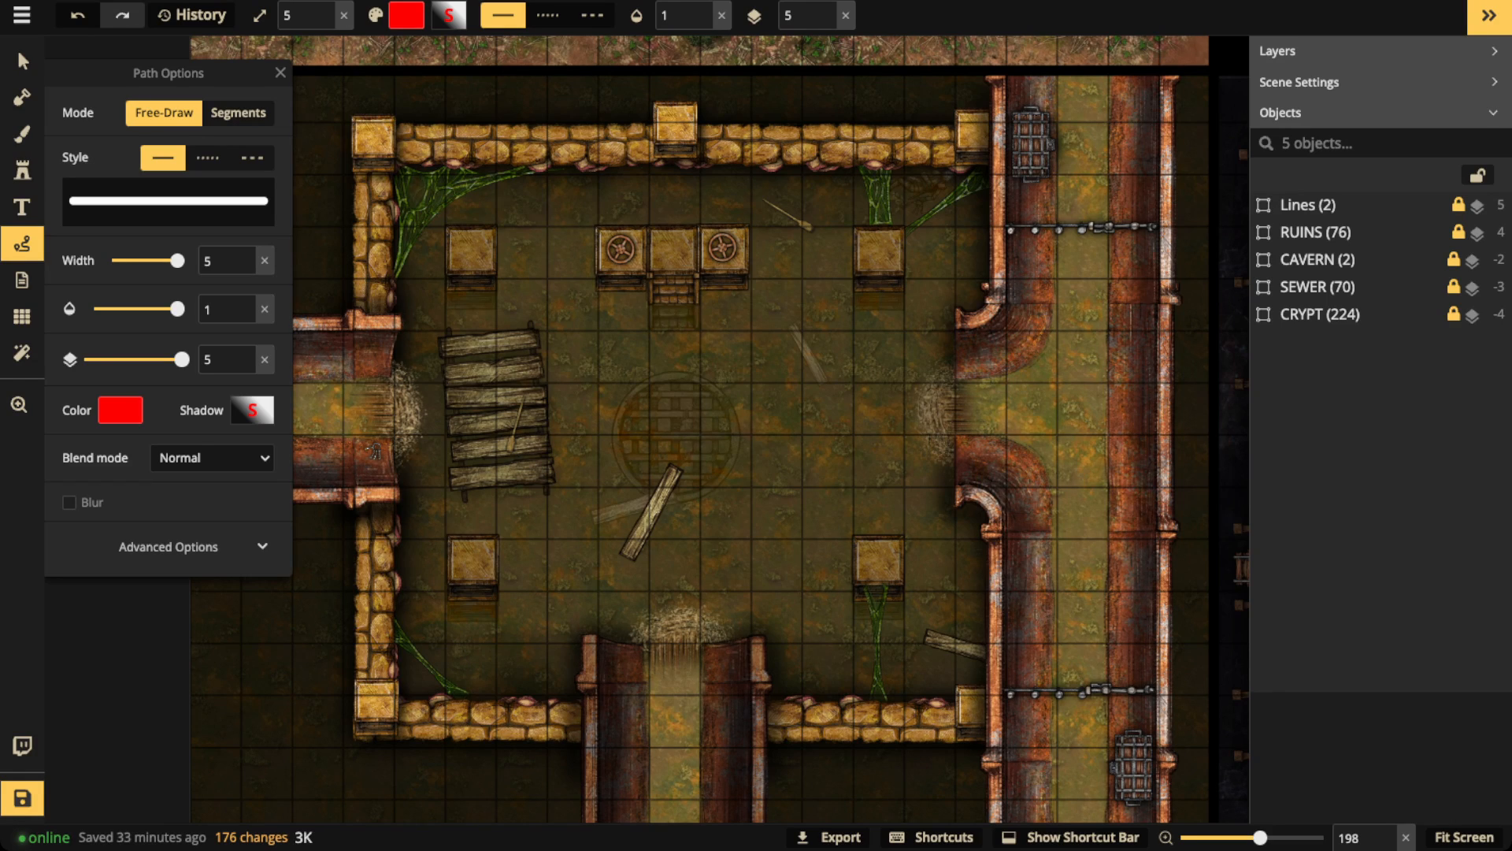
Step: Circle the sewer room's southwestern and southeastern stone pedestals in red, then delete both circles
mouse_move(485, 534)
mouse_down()
mouse_move(450, 547)
mouse_move(481, 589)
mouse_move(495, 536)
mouse_up()
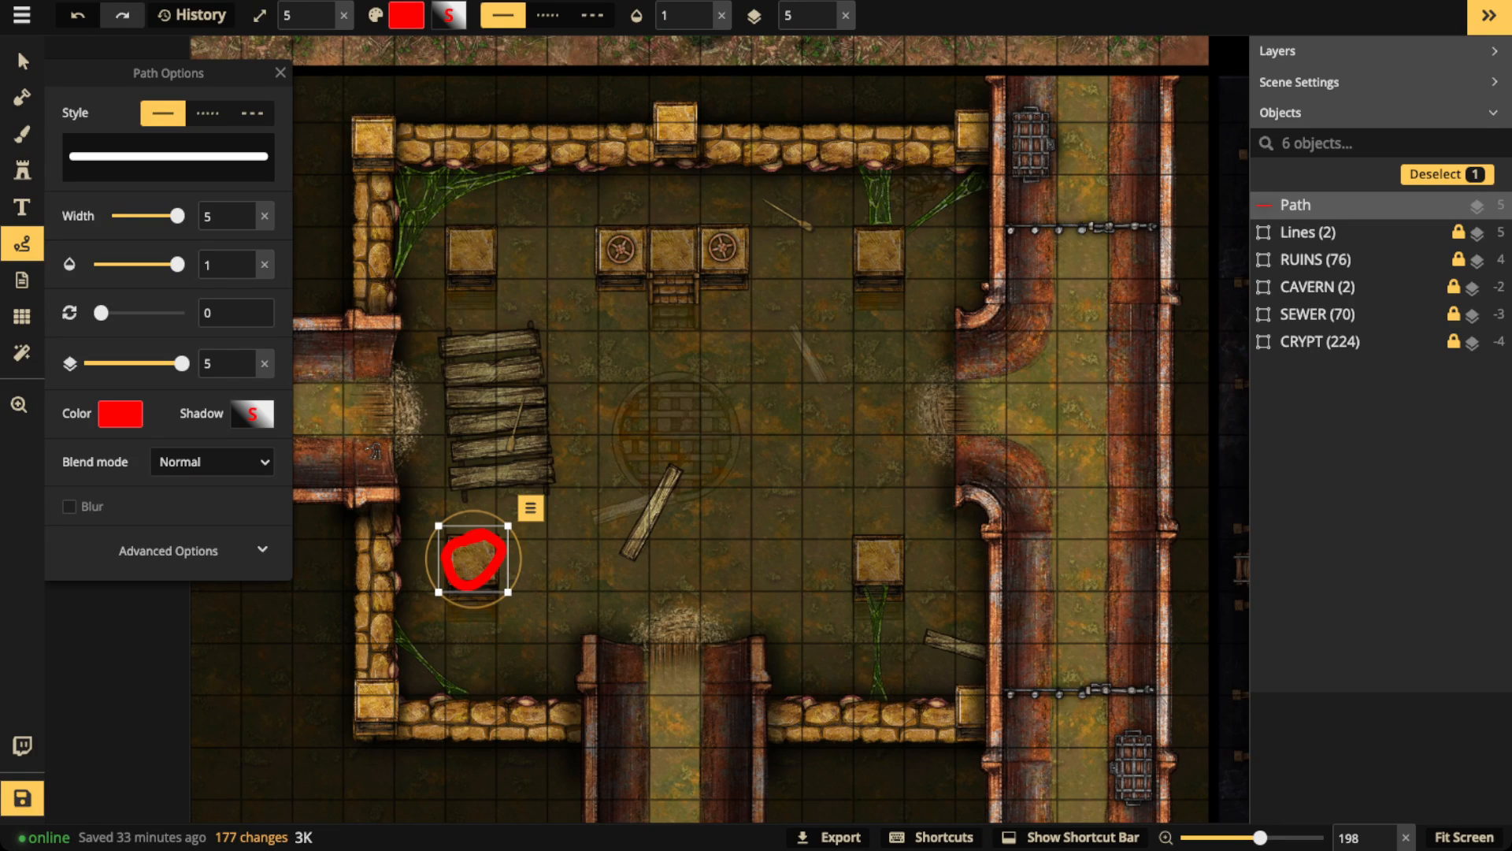
mouse_move(860, 542)
mouse_down()
mouse_move(867, 590)
mouse_move(894, 551)
mouse_move(876, 537)
mouse_up()
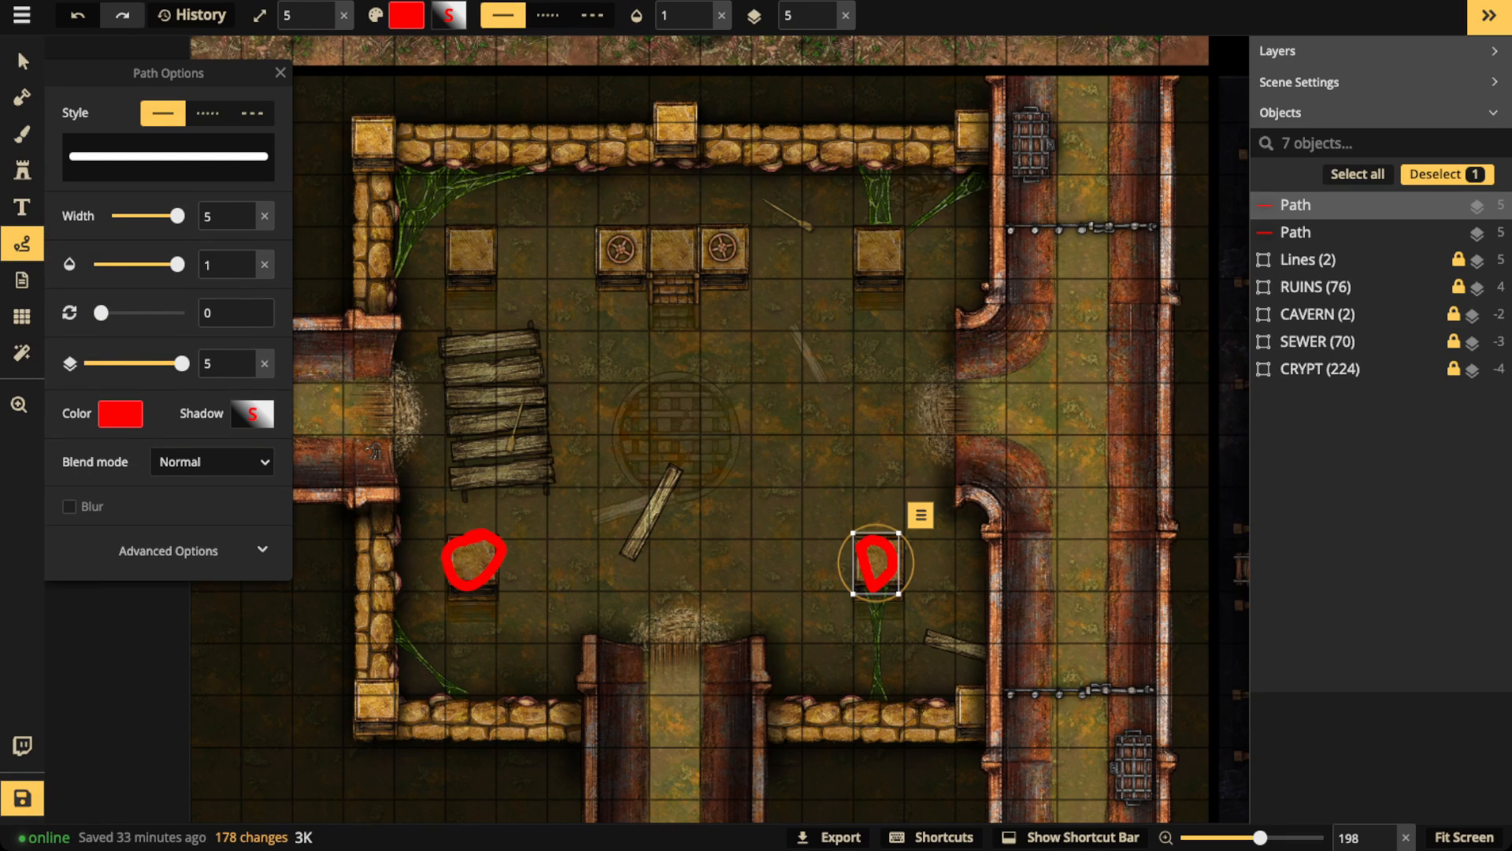
click(23, 61)
key(Delete)
click(472, 560)
key(Delete)
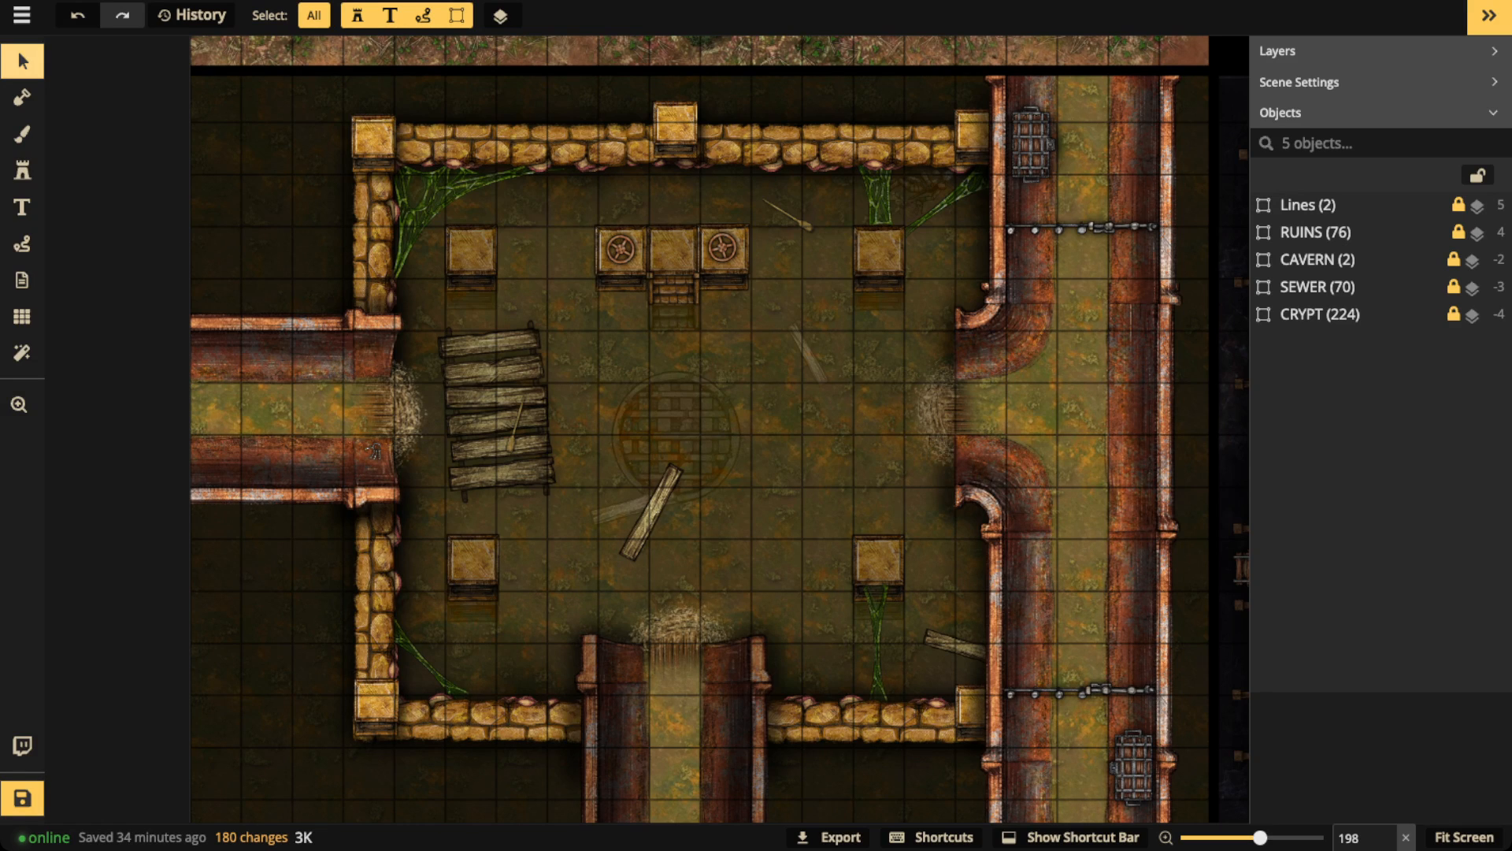
Step: Draw a red free-draw arrow heading south through the crypt room's northeastern entrance, then delete it
scroll(708, 418, down, 2)
drag(1102, 433, 277, 419)
scroll(587, 370, up, 2)
drag(587, 370, 522, 363)
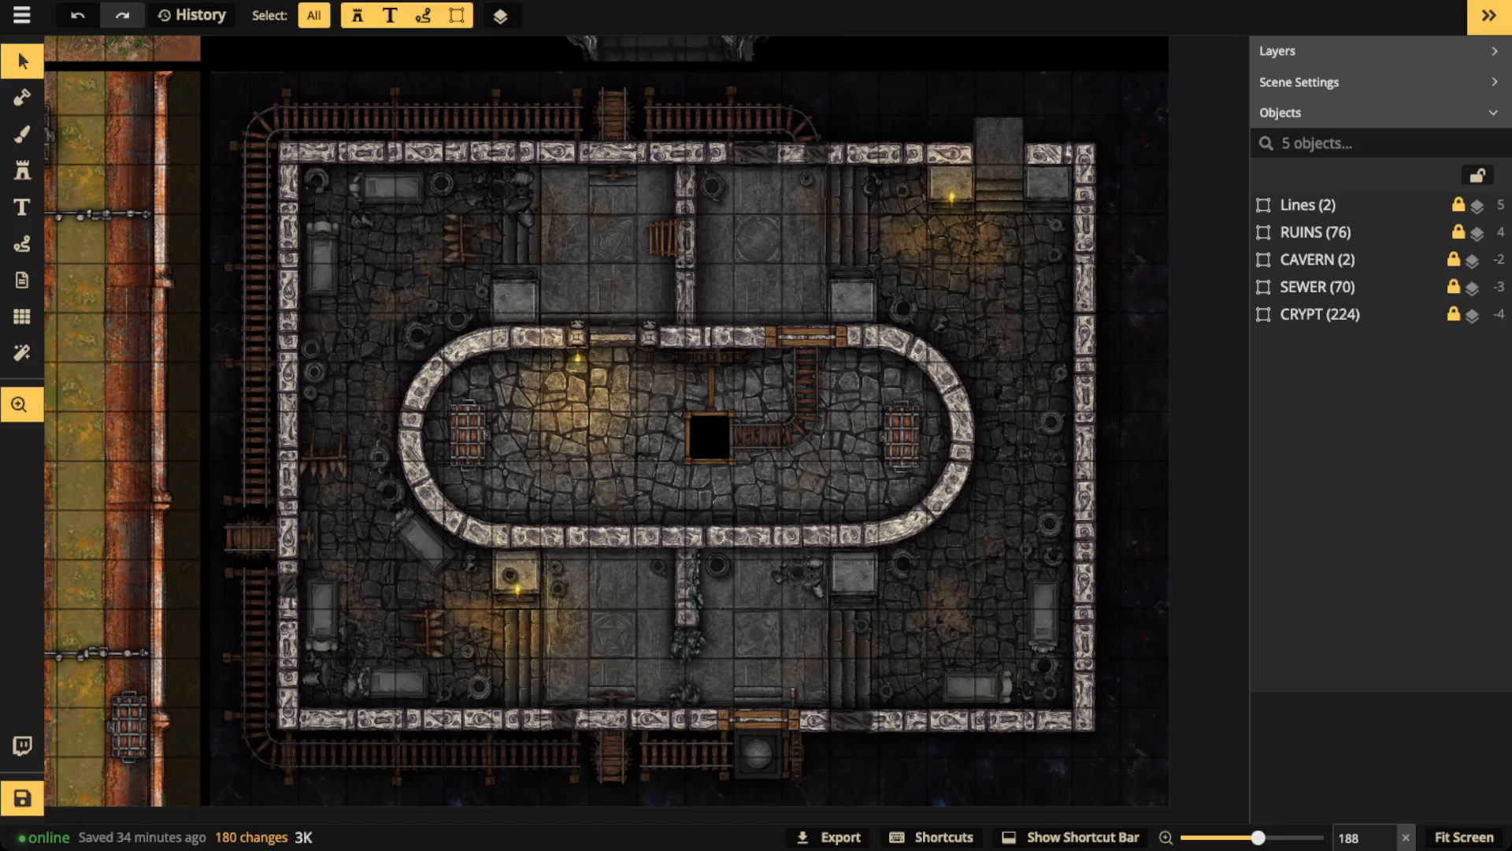
scroll(692, 340, down, 2)
mouse_move(692, 340)
mouse_down()
mouse_move(687, 381)
mouse_move(688, 358)
mouse_up()
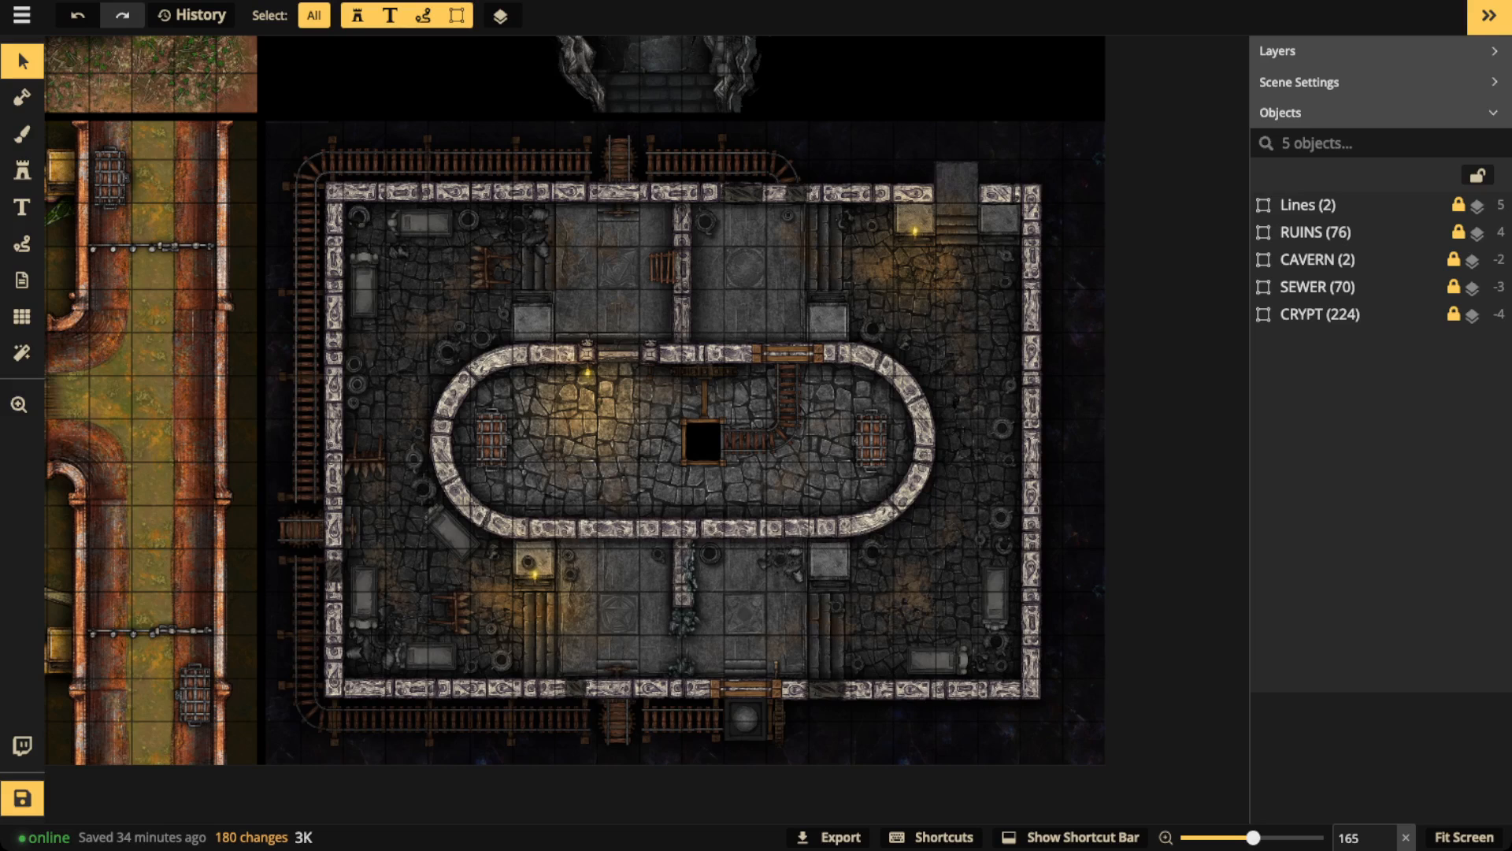
click(22, 243)
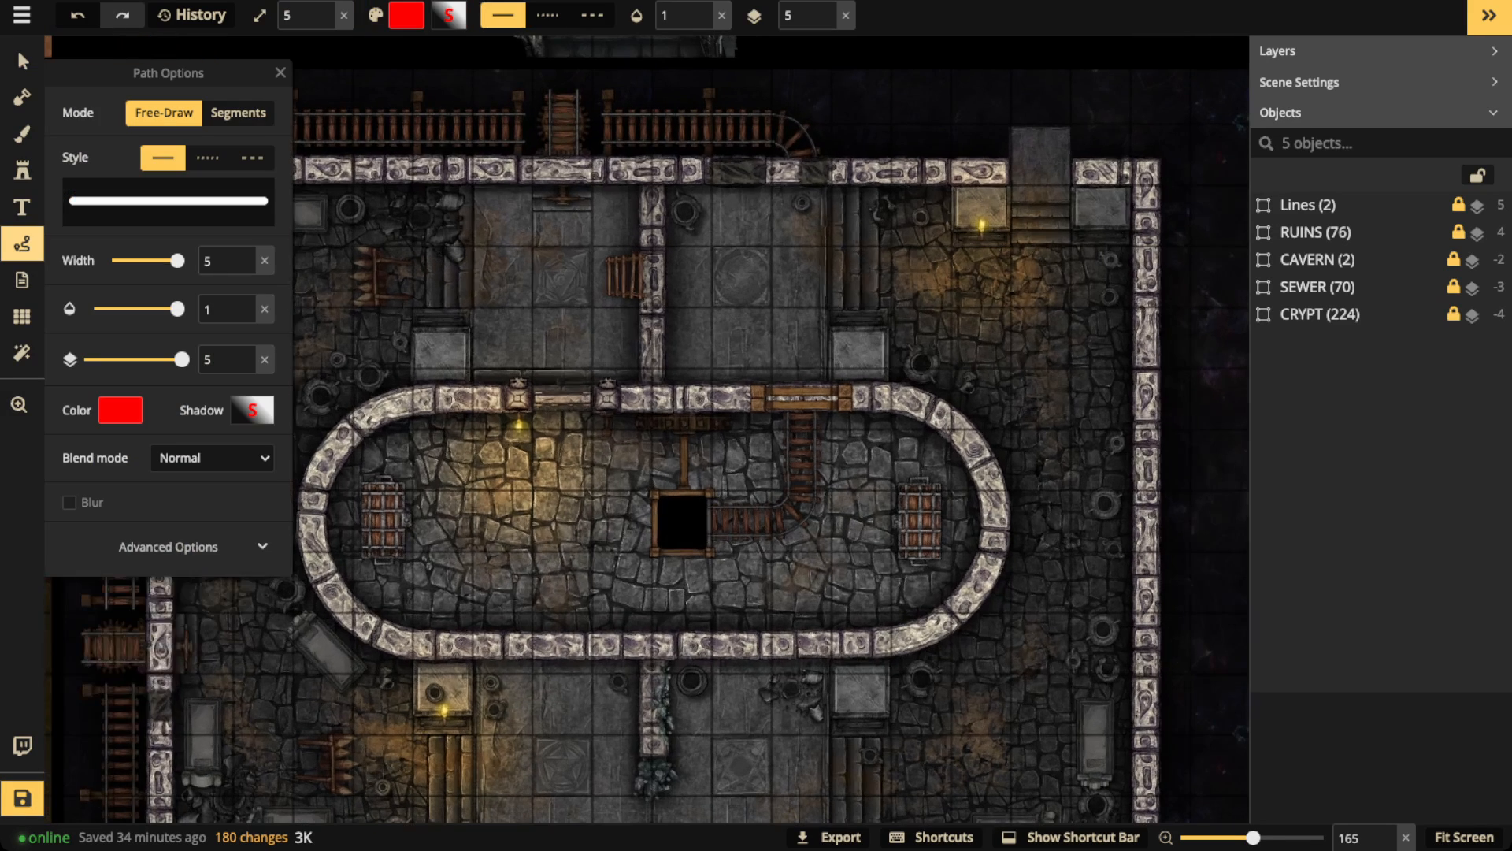
drag(756, 425, 538, 506)
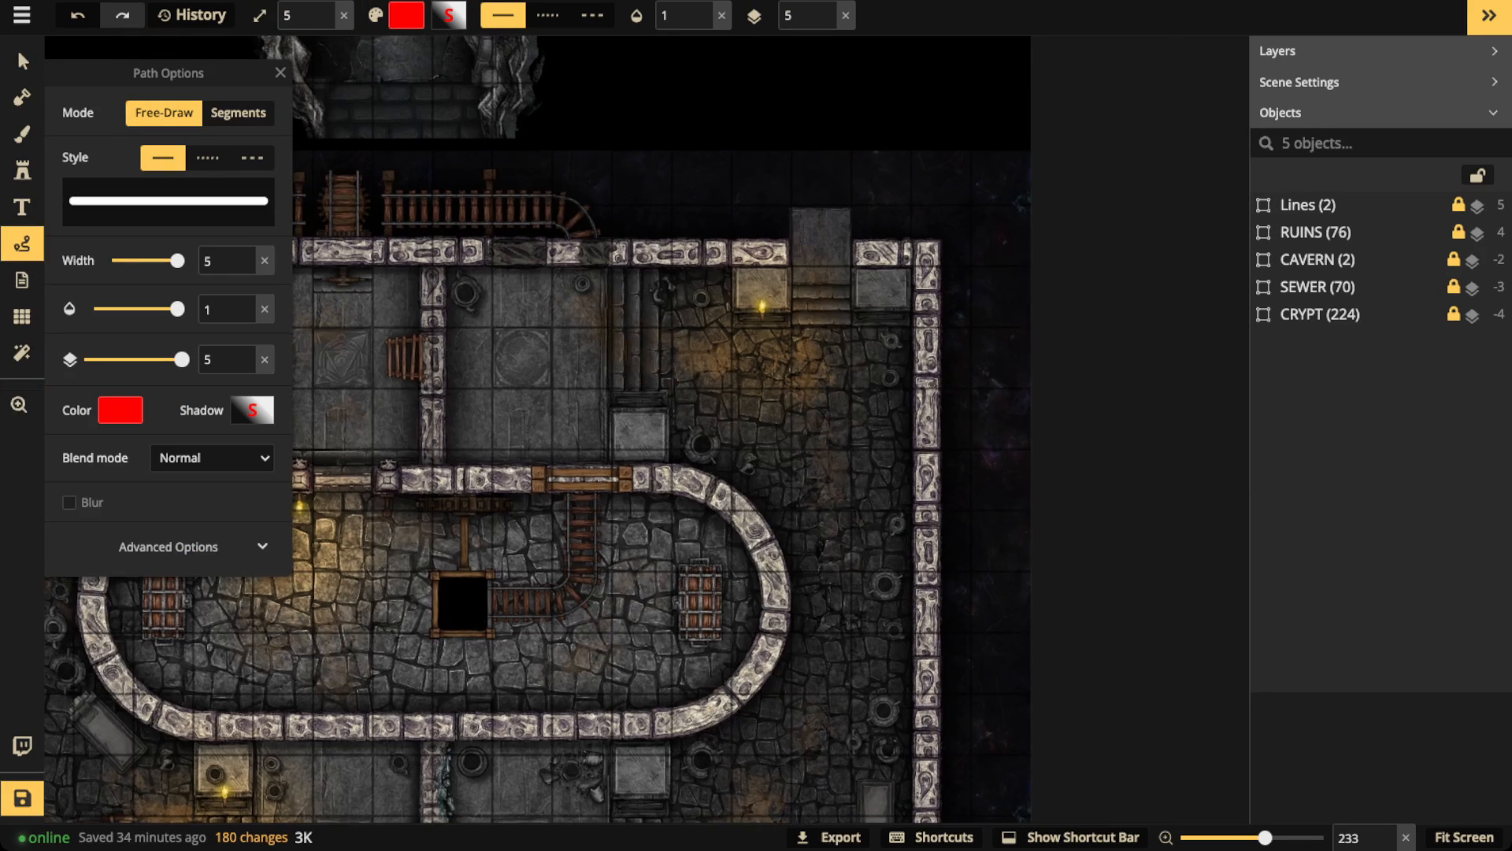
mouse_move(819, 186)
mouse_down()
mouse_move(812, 378)
mouse_move(829, 378)
mouse_up()
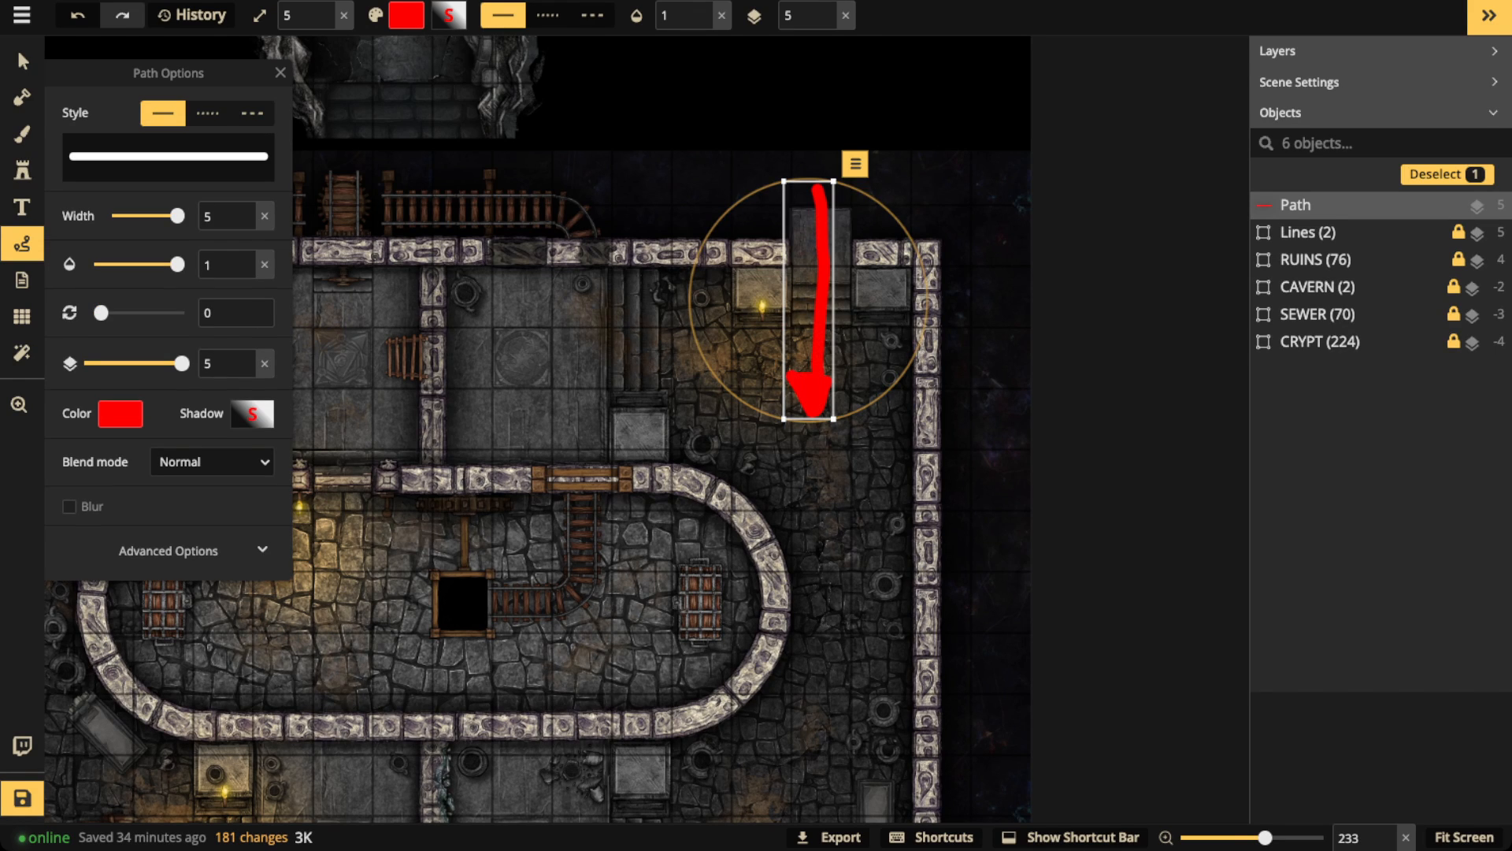
key(Delete)
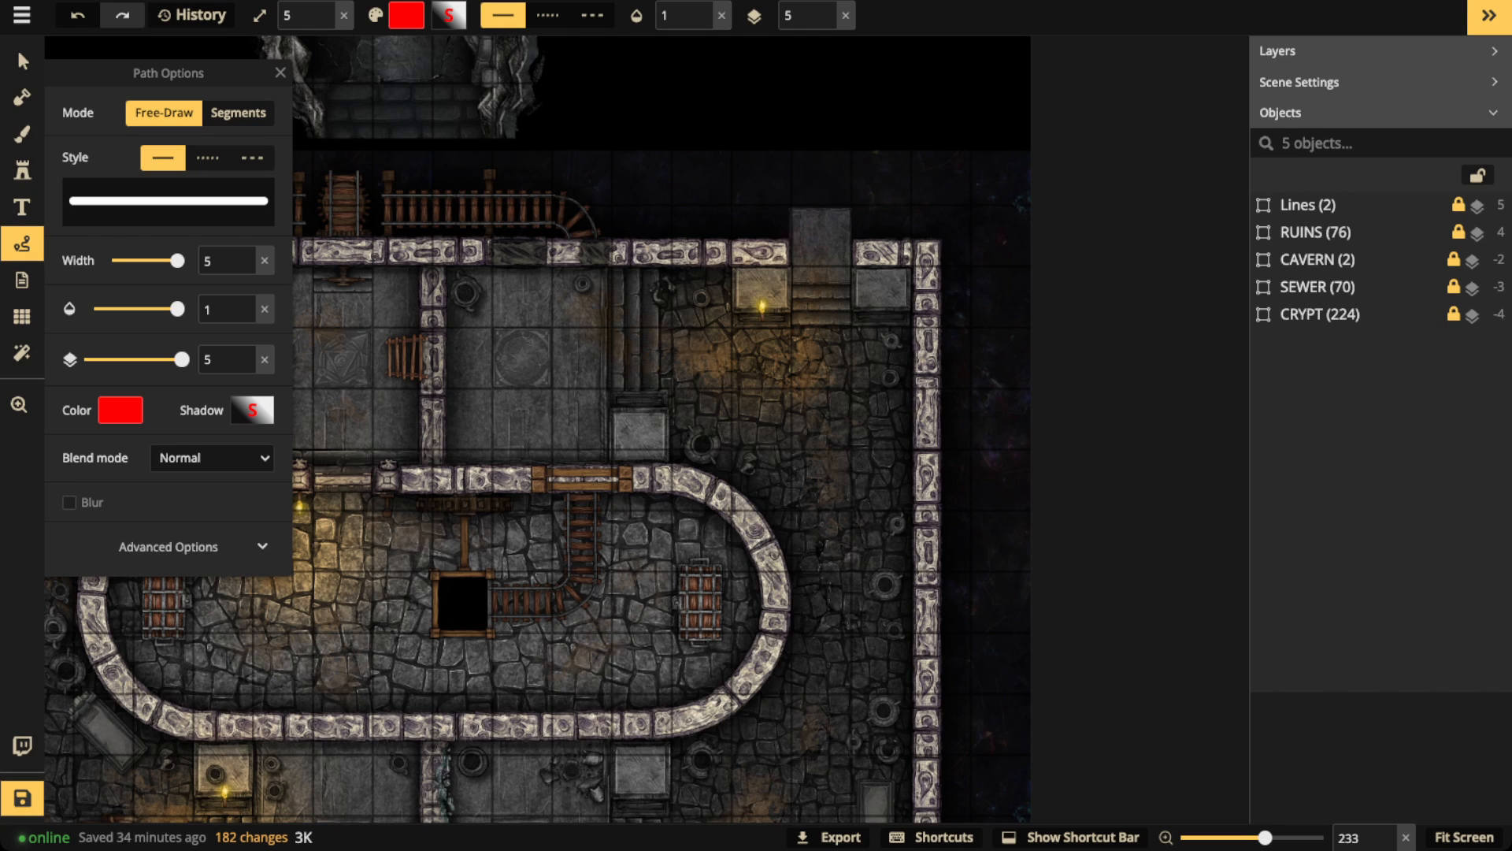
Step: Draw a red arrow from the crypt entrance west to the northern wall and circle the rail track outside it, deleting each mark
mouse_move(819, 358)
mouse_down()
mouse_move(517, 360)
mouse_move(512, 277)
mouse_move(526, 272)
mouse_up()
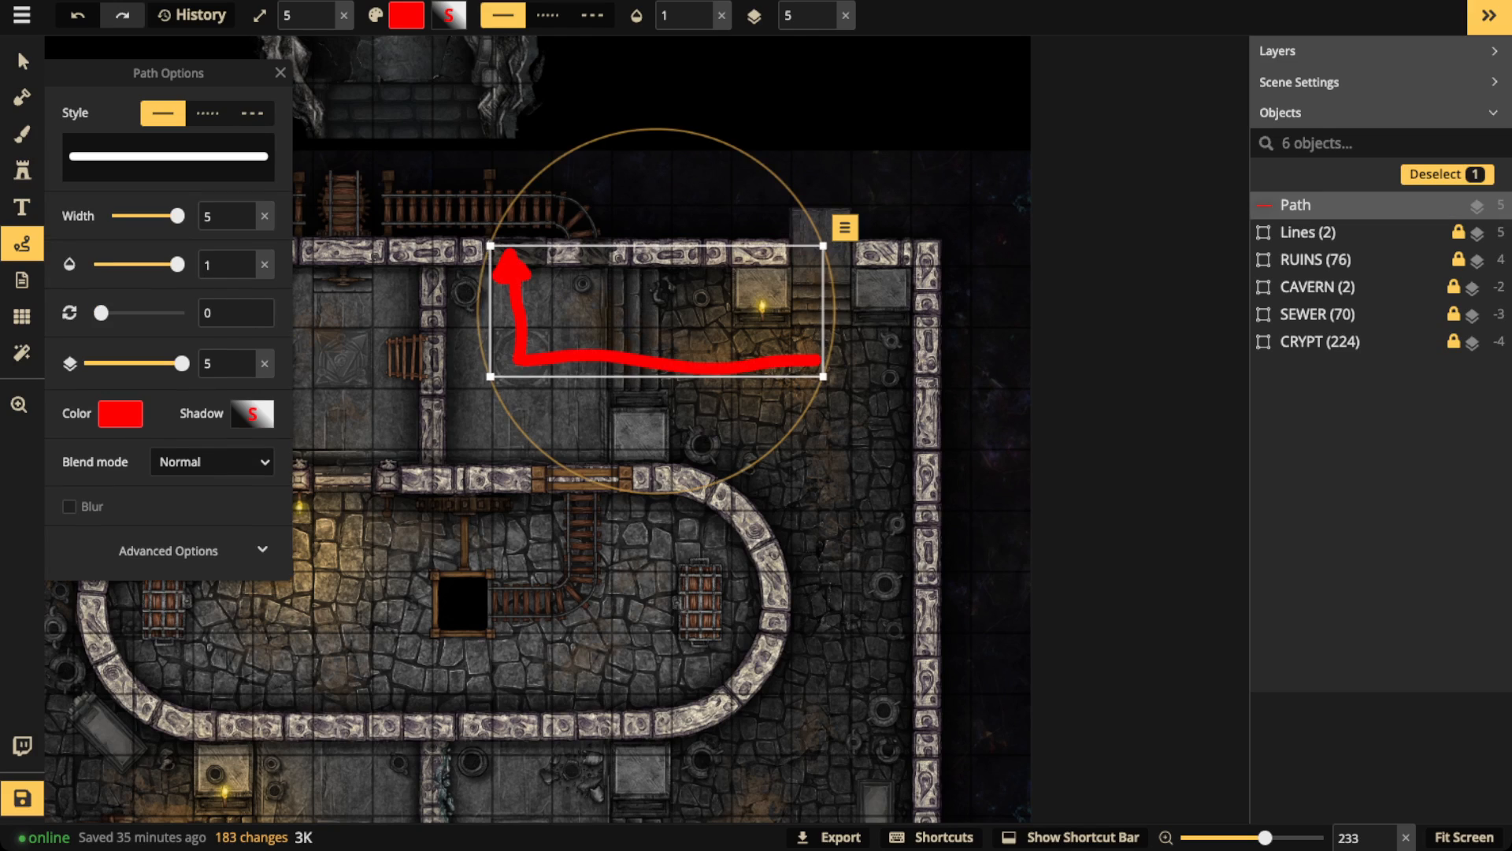
key(Delete)
mouse_move(529, 171)
mouse_down()
mouse_move(494, 174)
mouse_move(436, 228)
mouse_move(551, 173)
mouse_up()
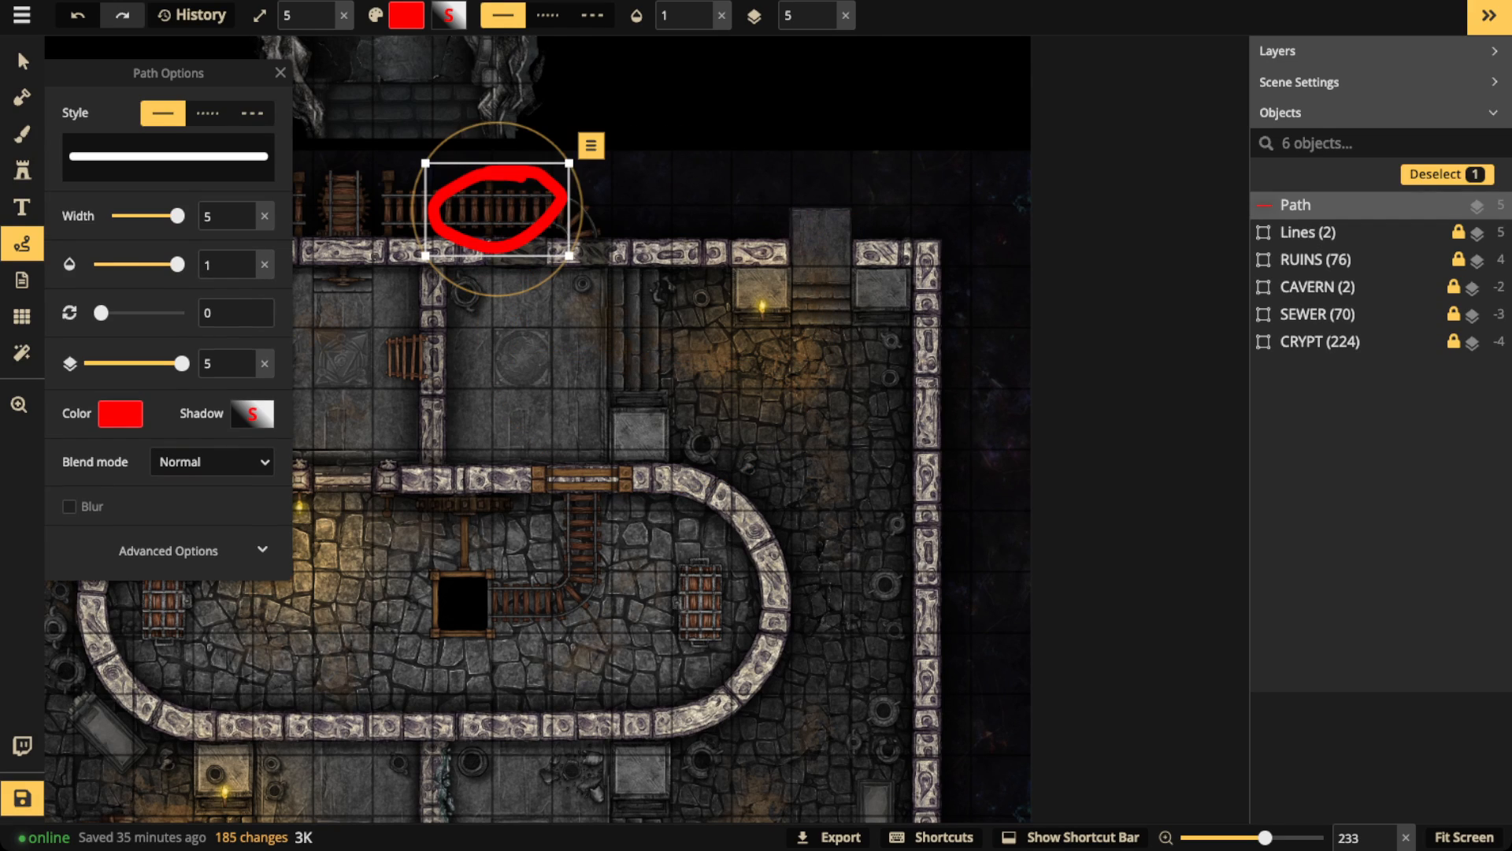
key(Delete)
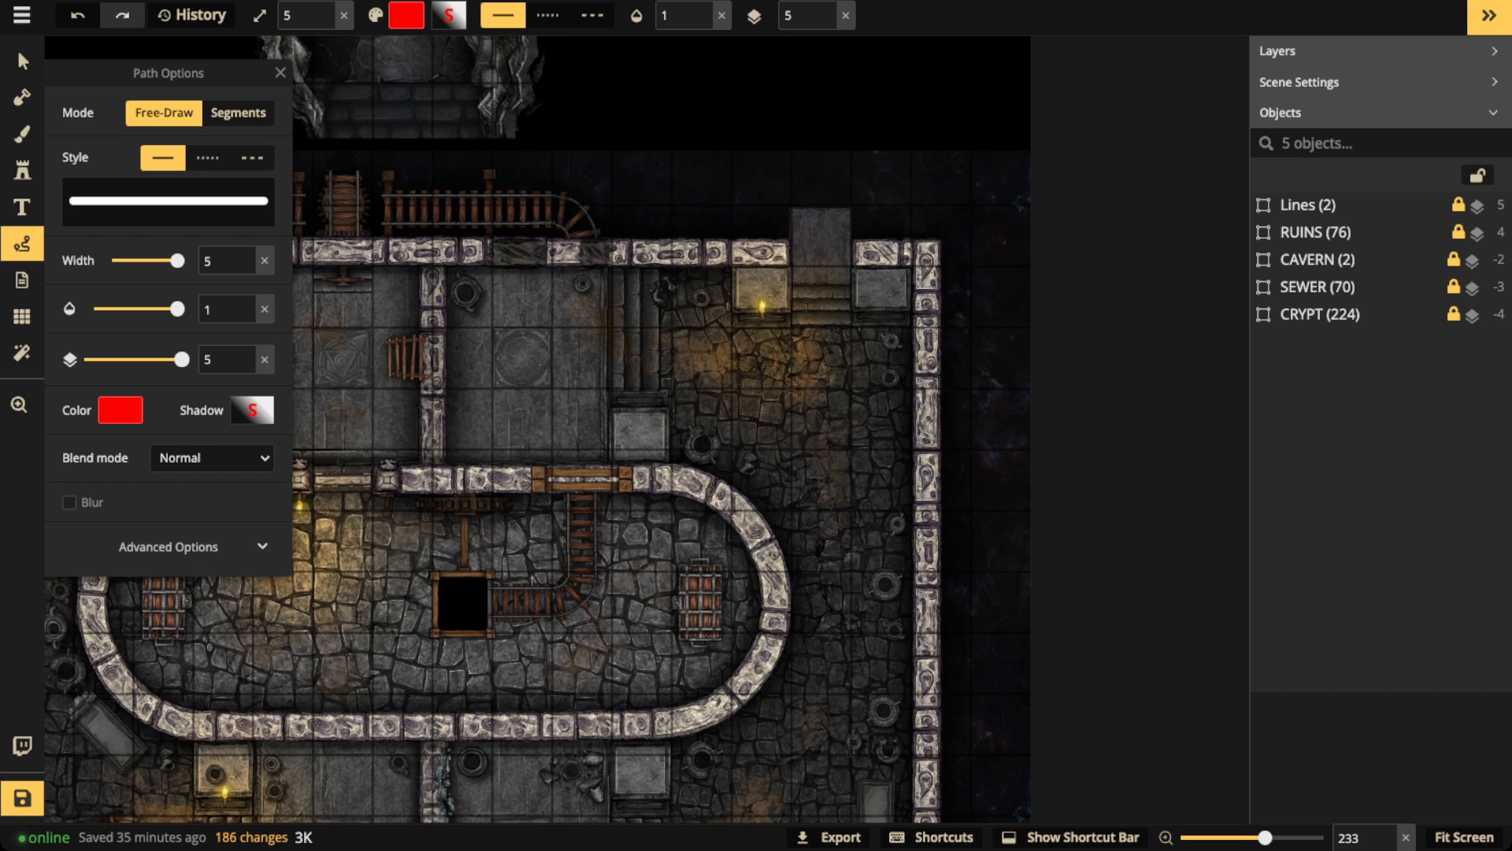
Step: Circle the dark wall sections at the eastern end of the northern rail track in red, then delete the circle
key(space)
drag(610, 497, 755, 495)
mouse_move(692, 230)
mouse_down()
mouse_move(624, 238)
mouse_move(762, 240)
mouse_move(732, 230)
mouse_up()
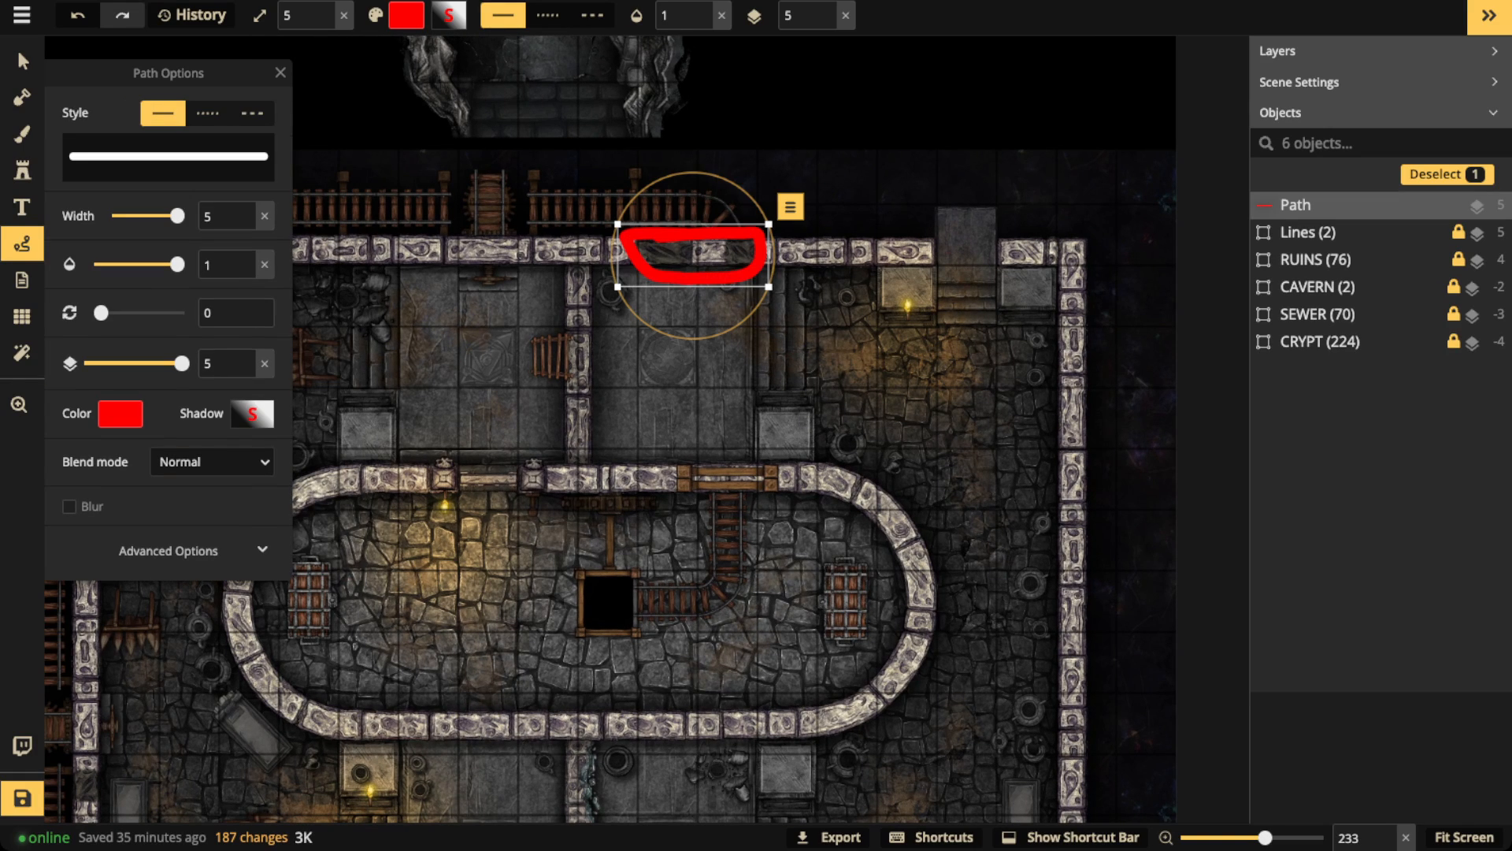
key(Delete)
Step: Circle the urns along the crypt's eastern wall, then the southeastern corner with its sarcophagi, in red, deleting each circle
key(space)
drag(732, 362, 591, 316)
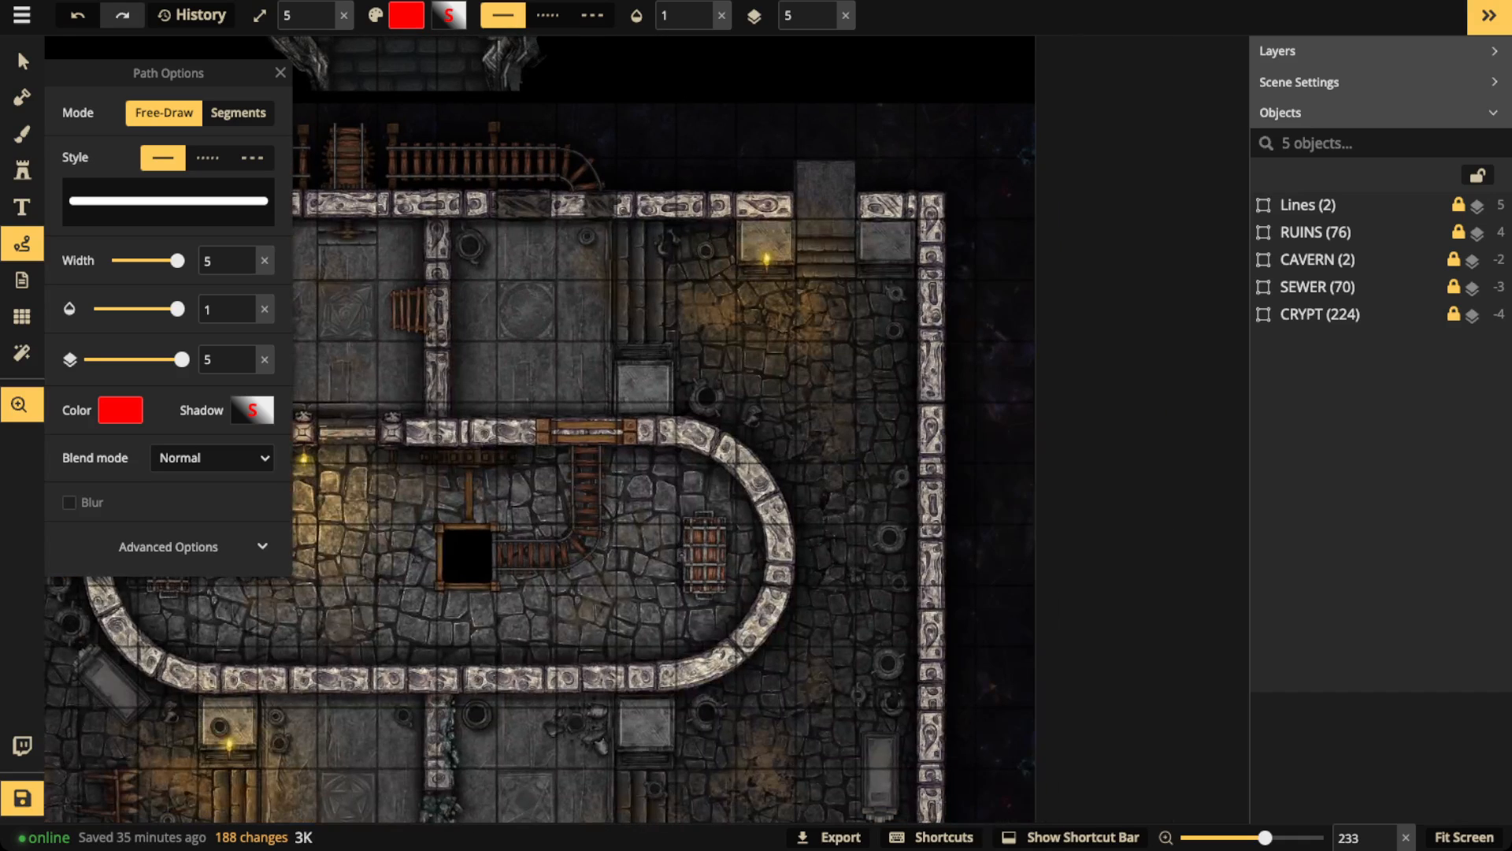
mouse_move(555, 242)
mouse_down()
mouse_move(823, 413)
mouse_move(822, 682)
mouse_move(780, 774)
mouse_move(961, 468)
mouse_up()
key(space)
key(Delete)
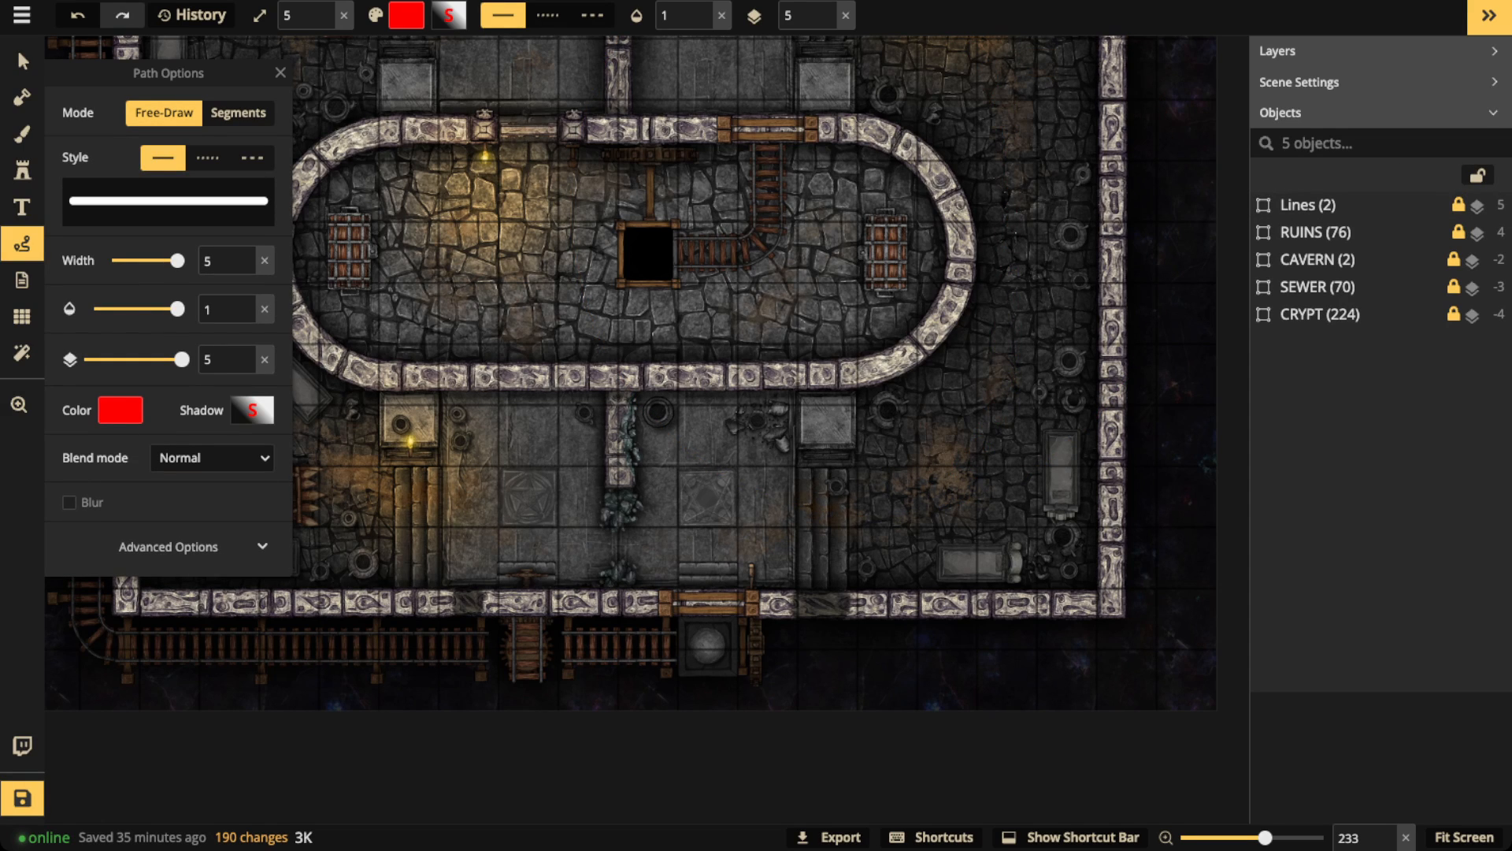
key(space)
mouse_move(1016, 234)
mouse_down()
mouse_move(835, 369)
mouse_move(935, 341)
mouse_move(876, 325)
mouse_up()
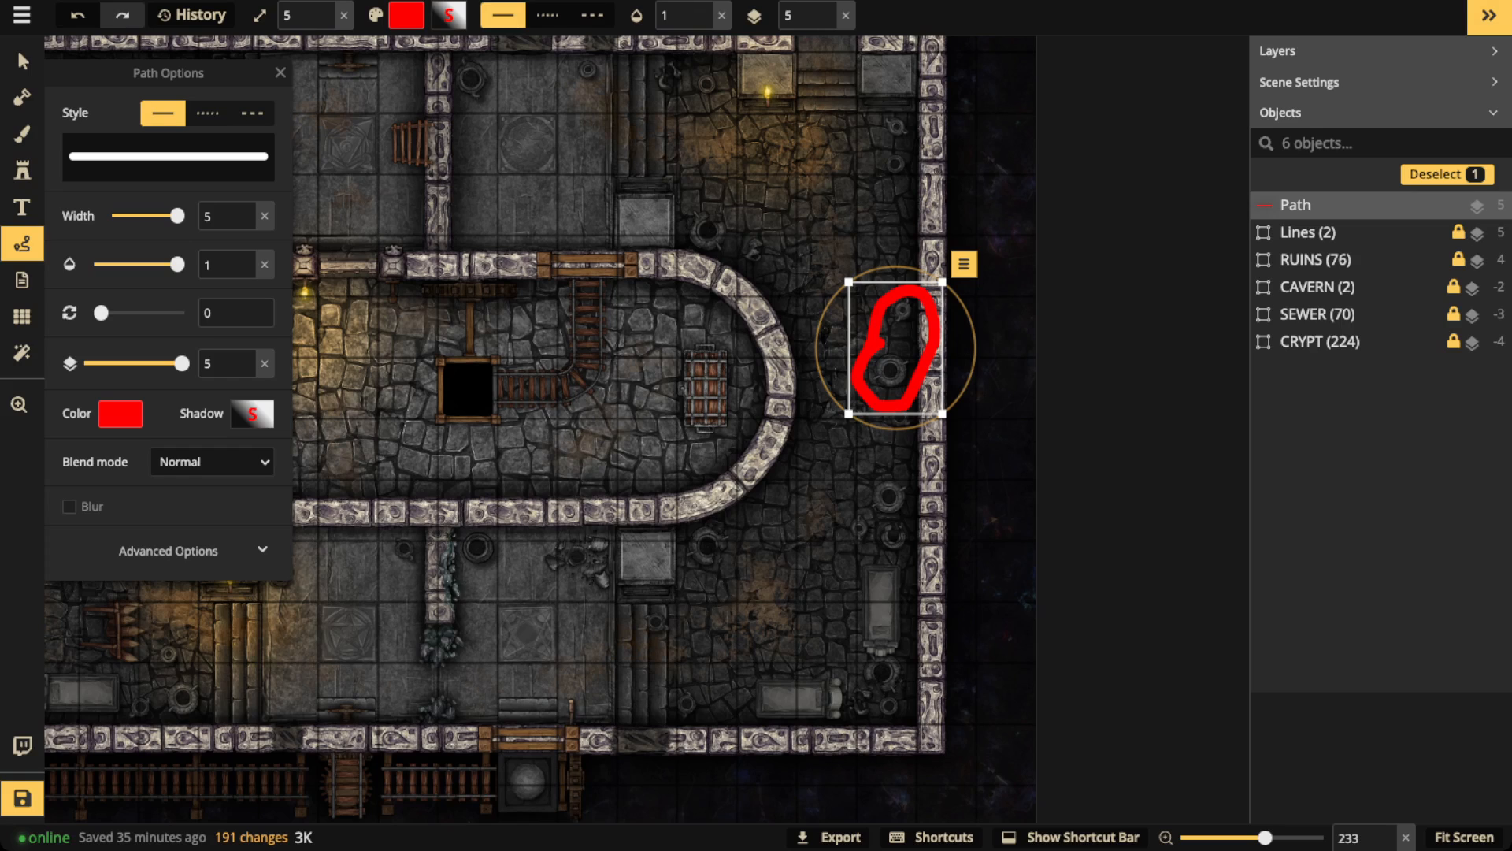
key(Delete)
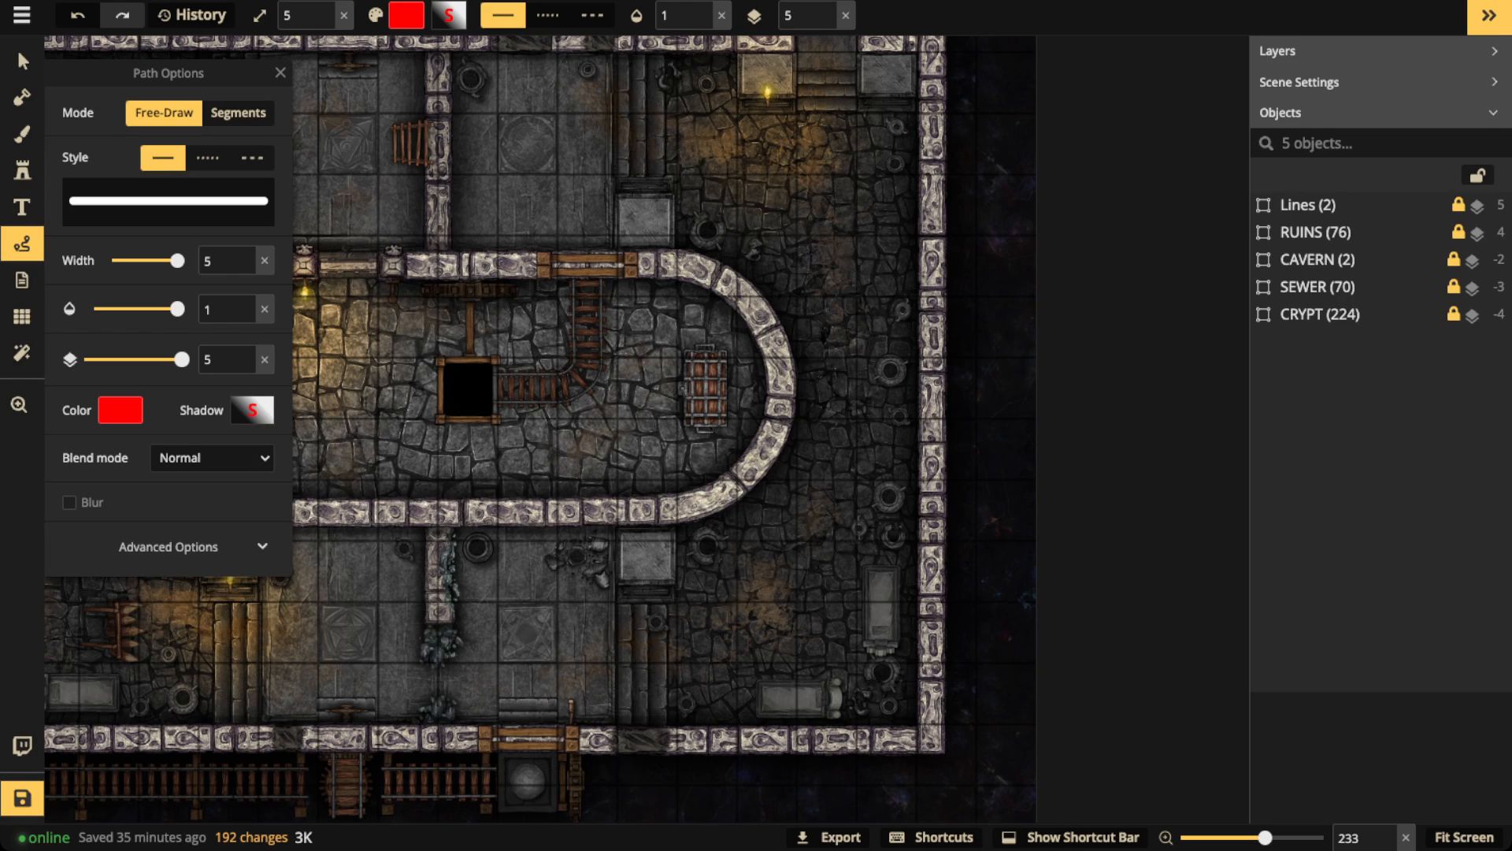
mouse_move(888, 542)
mouse_down()
mouse_move(844, 540)
mouse_move(695, 704)
mouse_move(949, 660)
mouse_move(901, 545)
mouse_up()
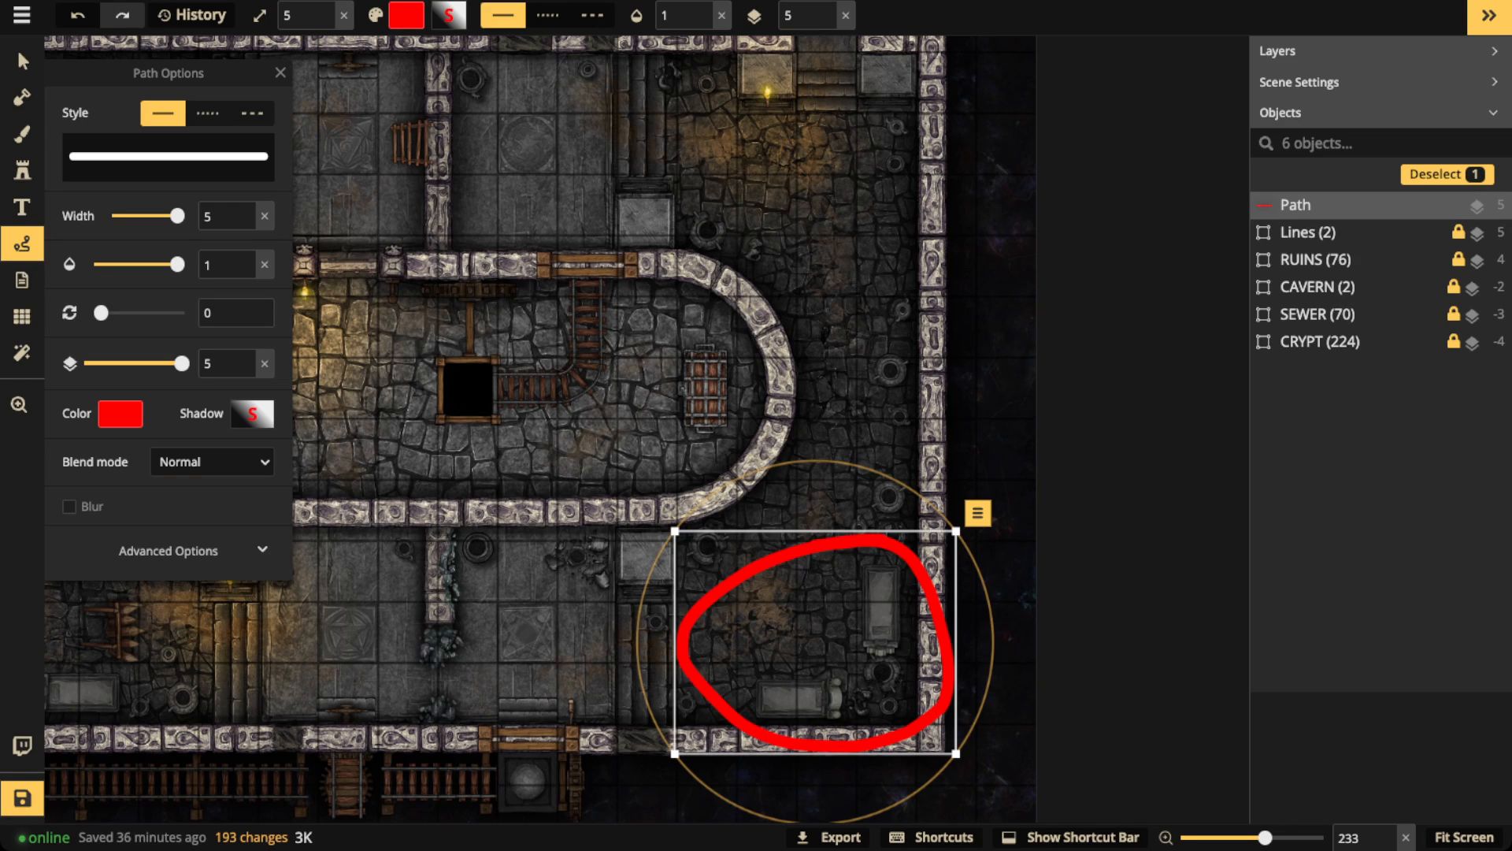
key(Delete)
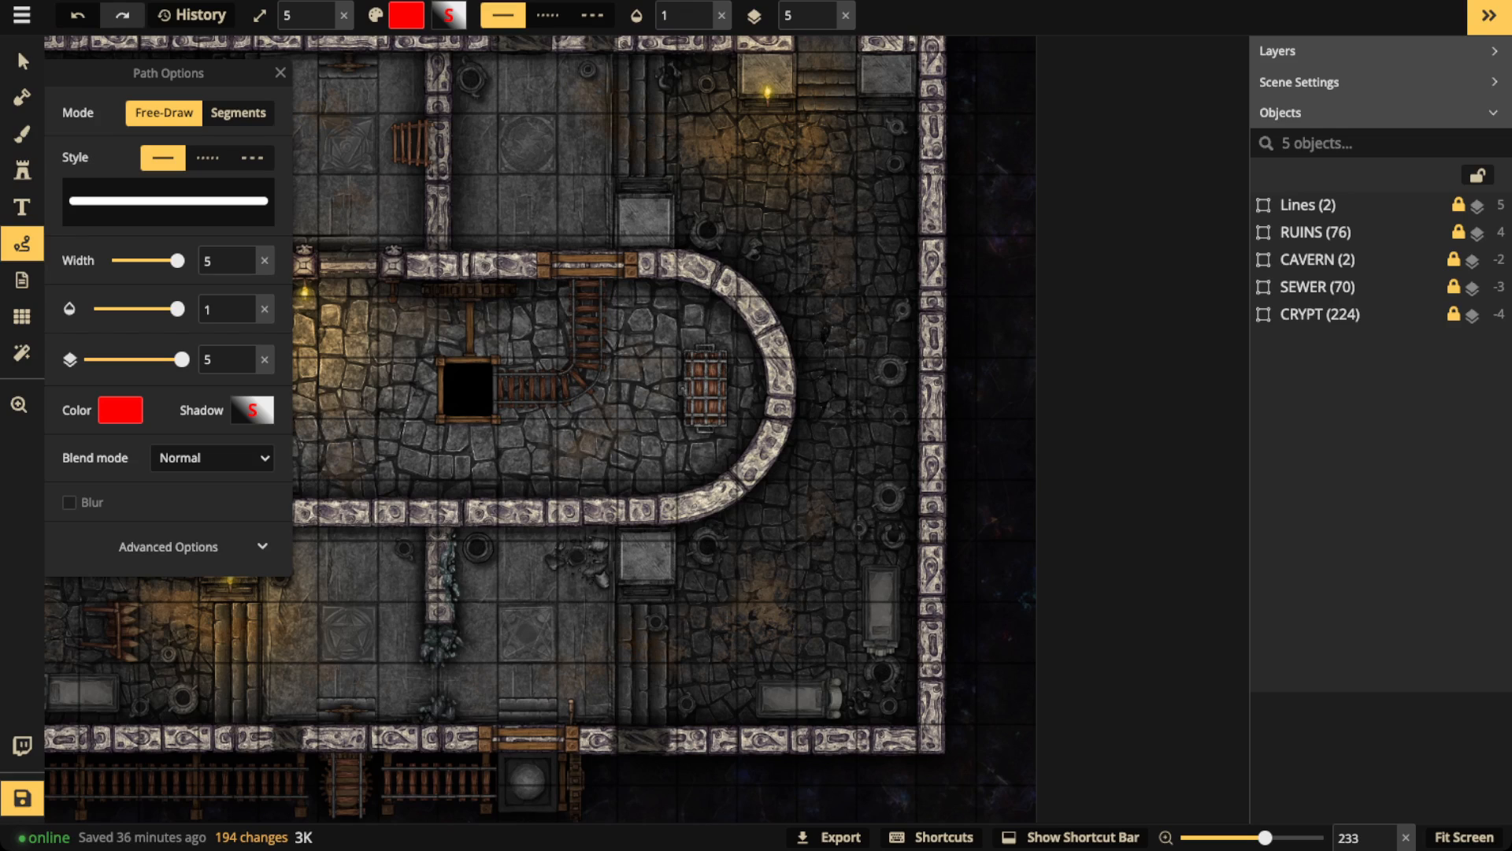
Step: Draw a red circle and arrow from the southeastern floor to the southern wooden gate, then circle the stone ball behind it, deleting each mark
key(space)
mouse_move(735, 575)
mouse_down()
mouse_move(870, 526)
mouse_move(845, 572)
mouse_move(841, 551)
mouse_move(663, 549)
mouse_move(676, 646)
mouse_up()
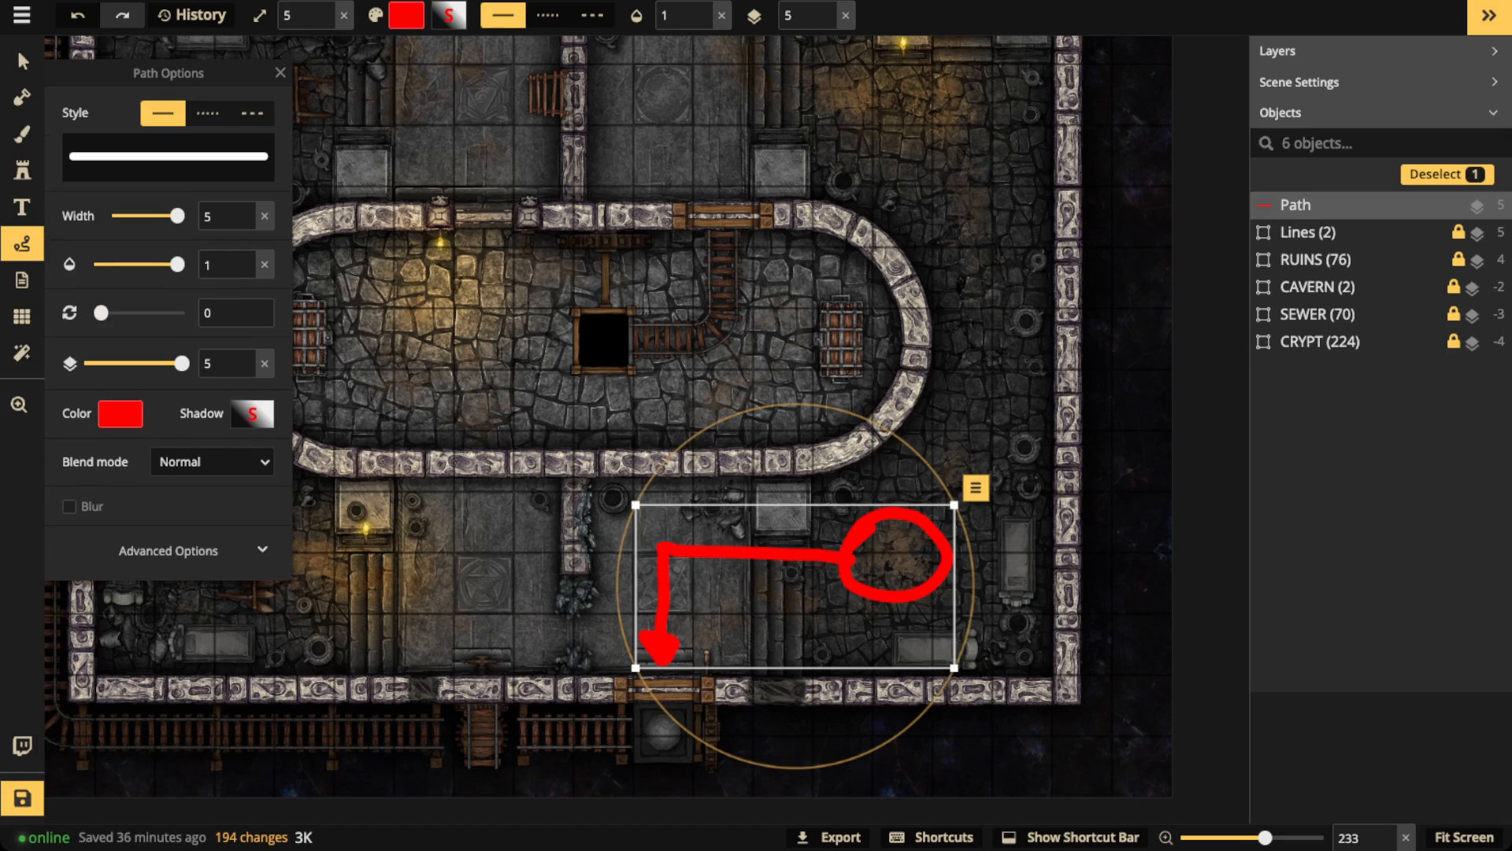
key(Delete)
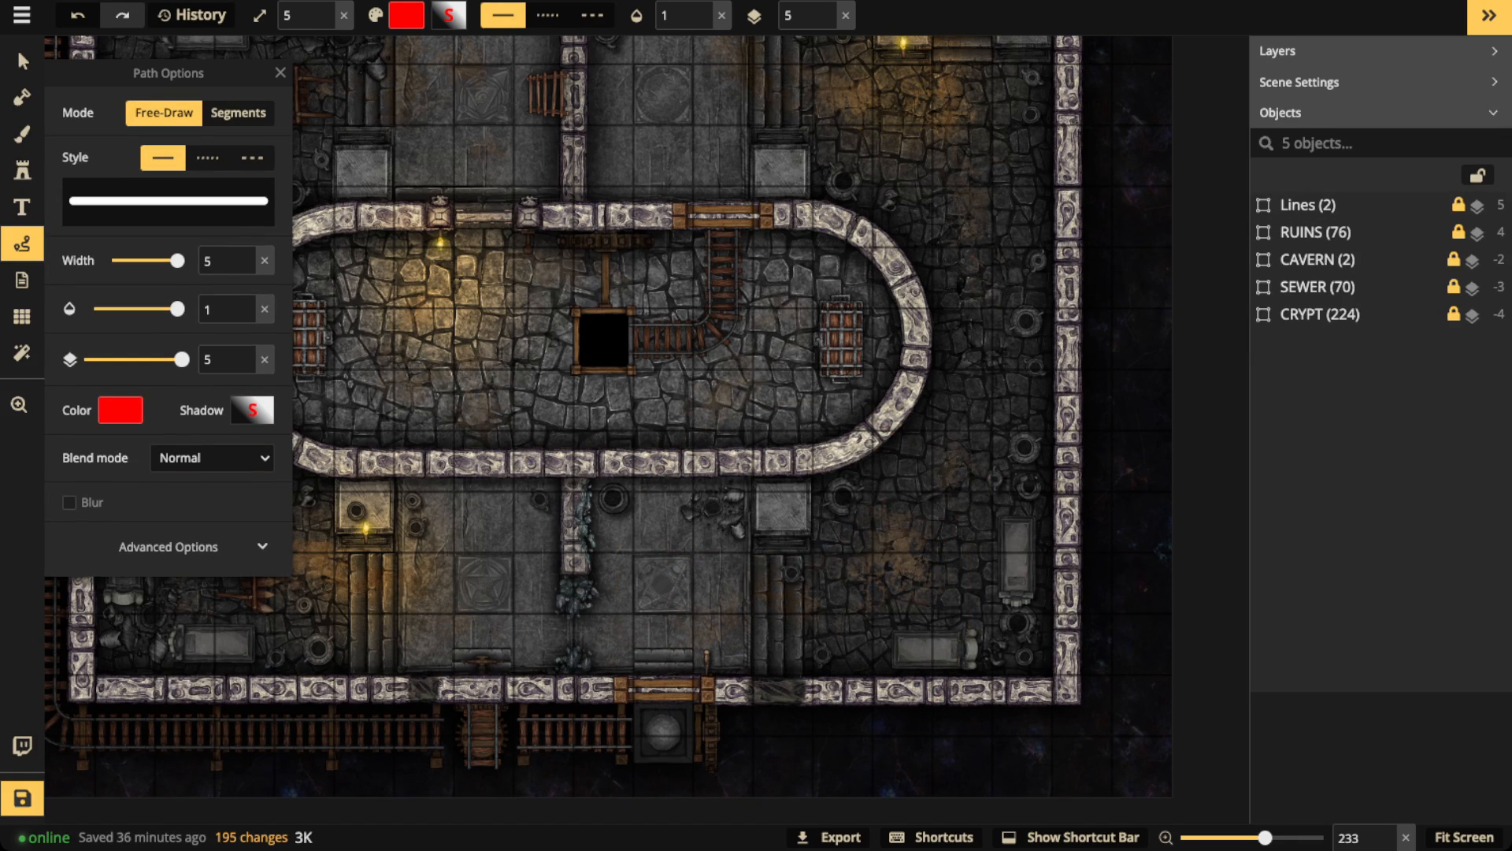
mouse_move(674, 697)
mouse_down()
mouse_move(618, 753)
mouse_move(705, 721)
mouse_move(687, 703)
mouse_up()
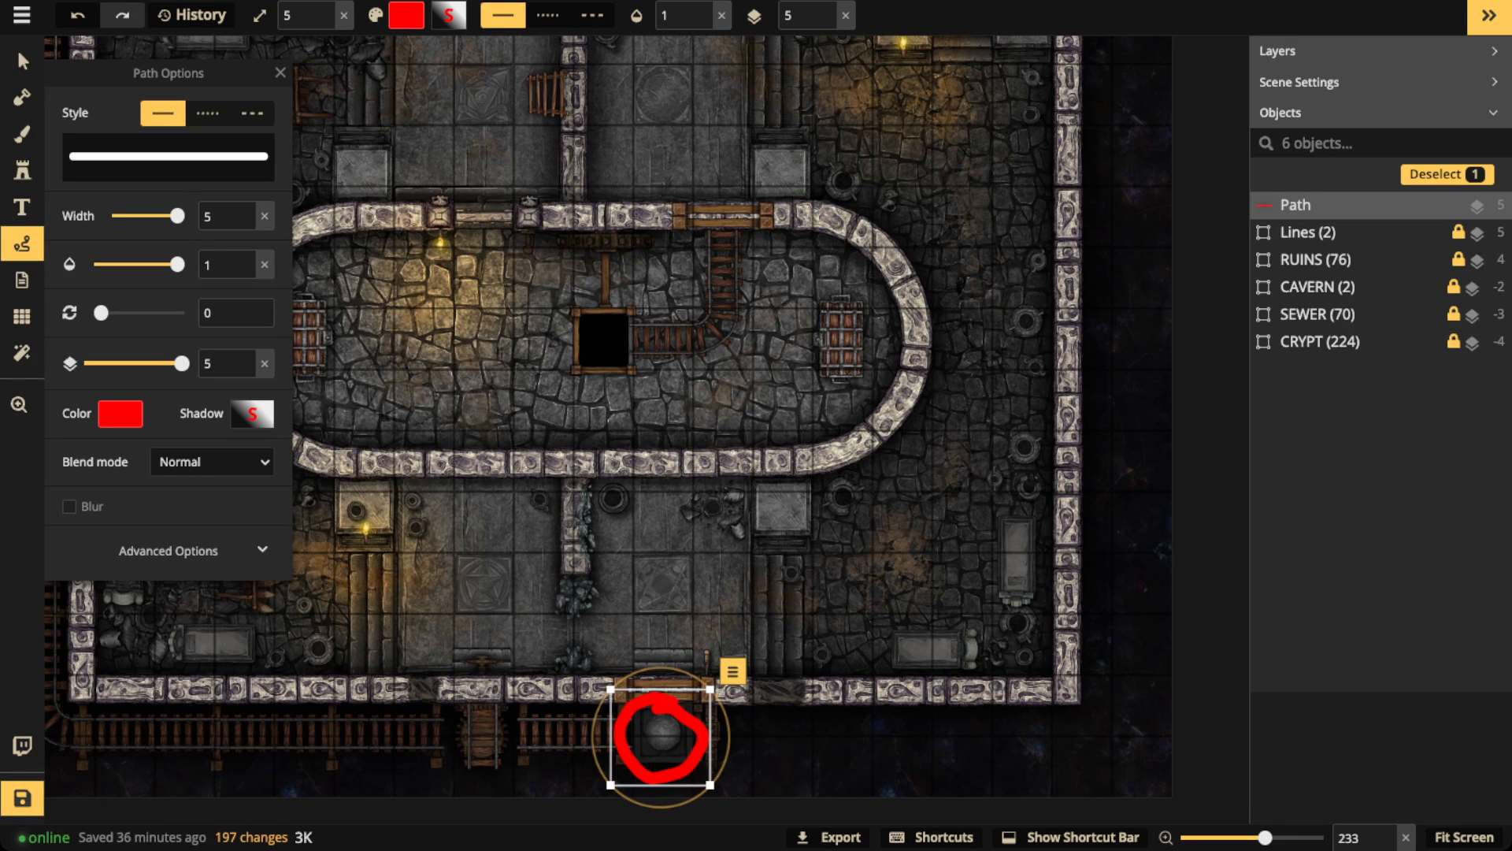
key(Delete)
Step: Circle the southern wall section with the wooden wheel track in red, then the small crank on its inner side, deleting each circle
key(space)
drag(604, 341, 777, 345)
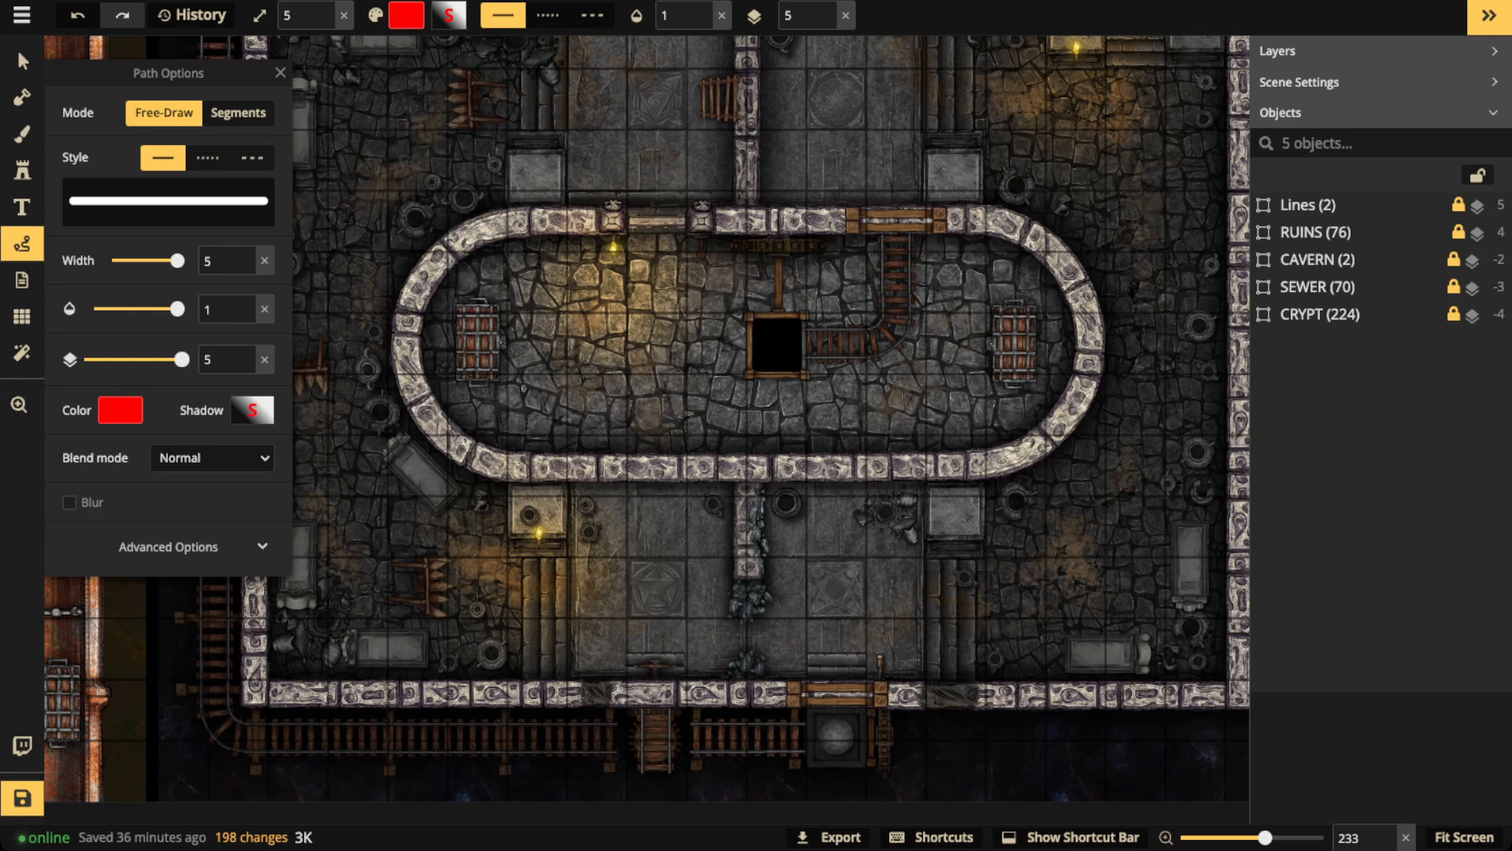
mouse_move(605, 644)
mouse_down()
mouse_move(705, 756)
mouse_move(699, 657)
mouse_move(669, 626)
mouse_up()
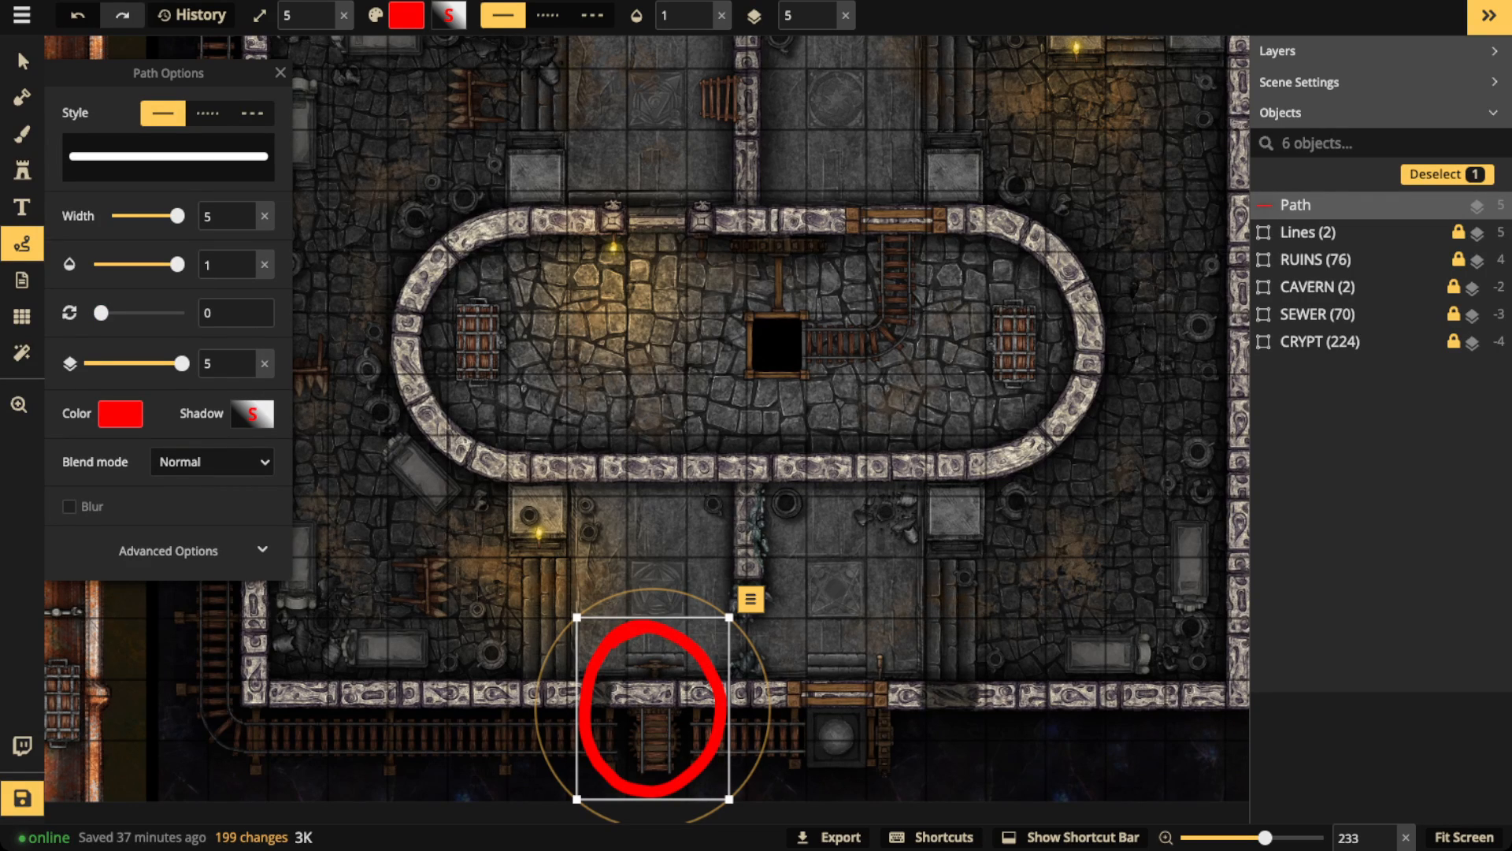
key(Delete)
scroll(709, 660, up, 5)
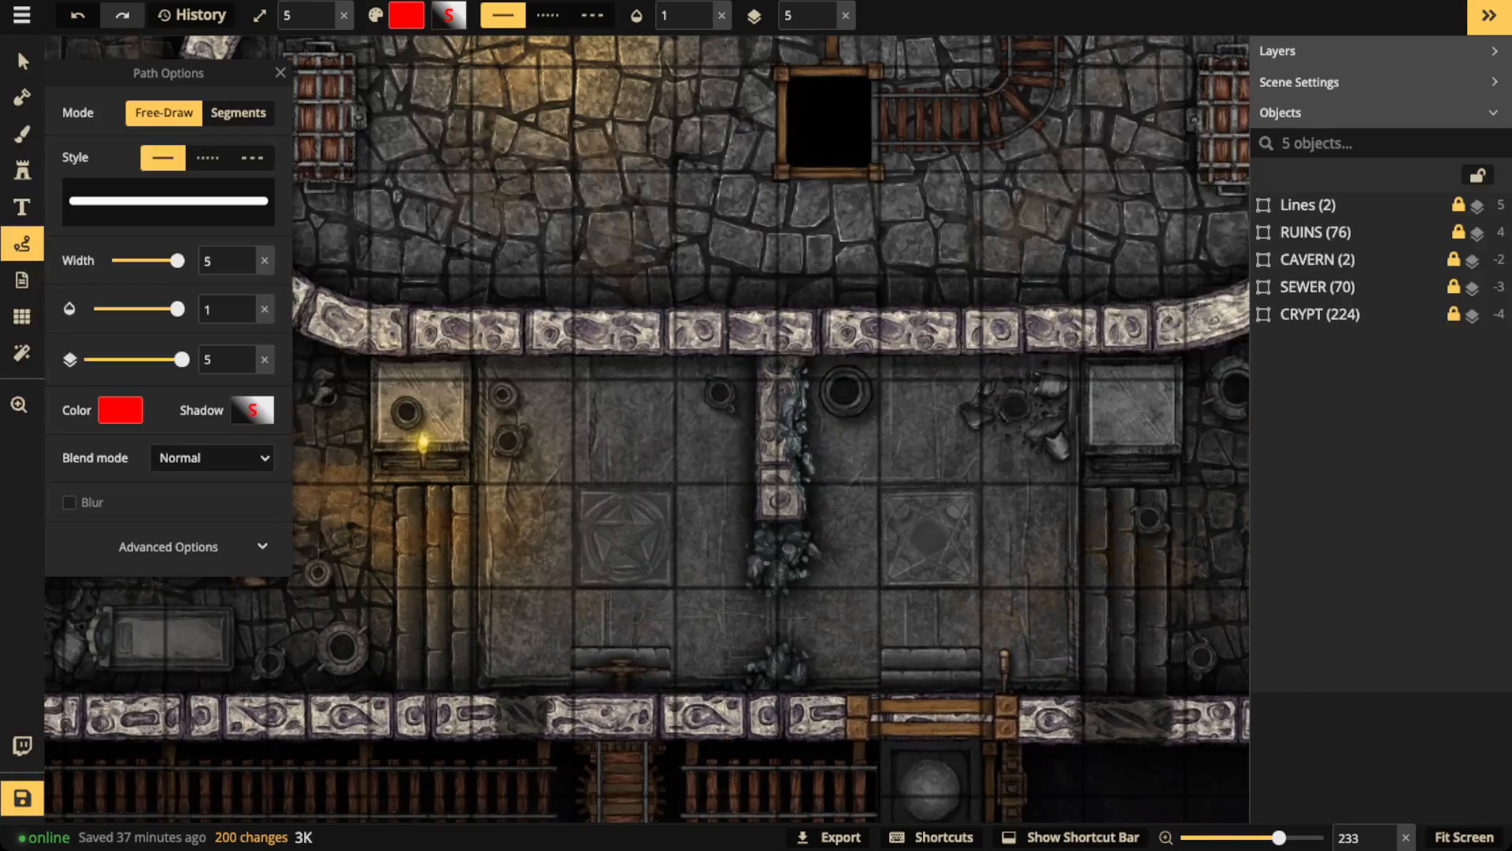
scroll(657, 646, up, 4)
mouse_move(622, 618)
mouse_down()
mouse_move(547, 658)
mouse_move(669, 642)
mouse_move(630, 618)
mouse_up()
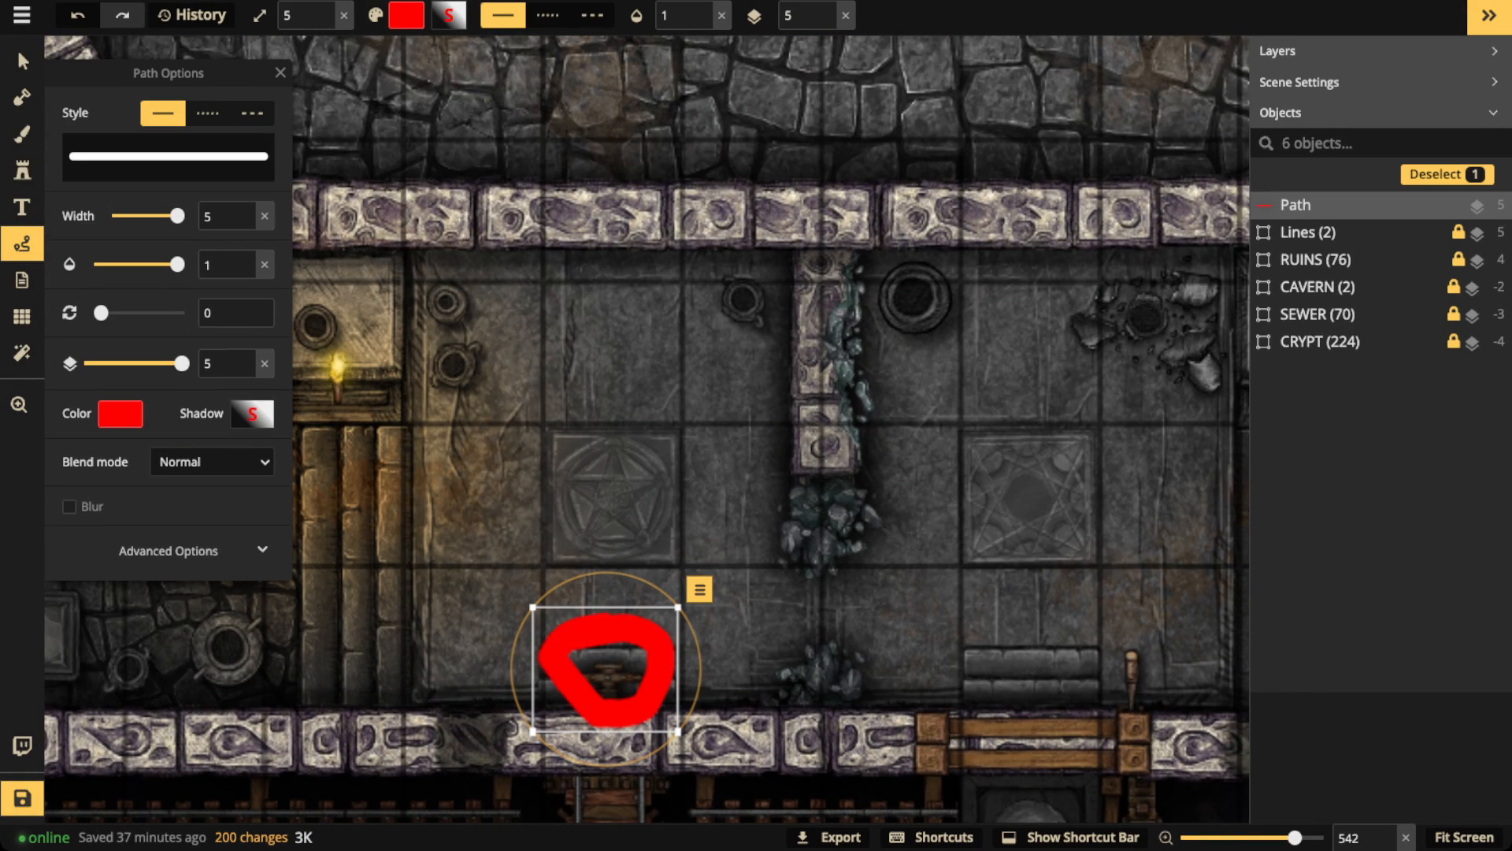
key(Delete)
Step: Cover the wall section behind the crank in red, then draw a curved red stroke over the wooden wheel outside, deleting each mark
scroll(646, 429, down, 3)
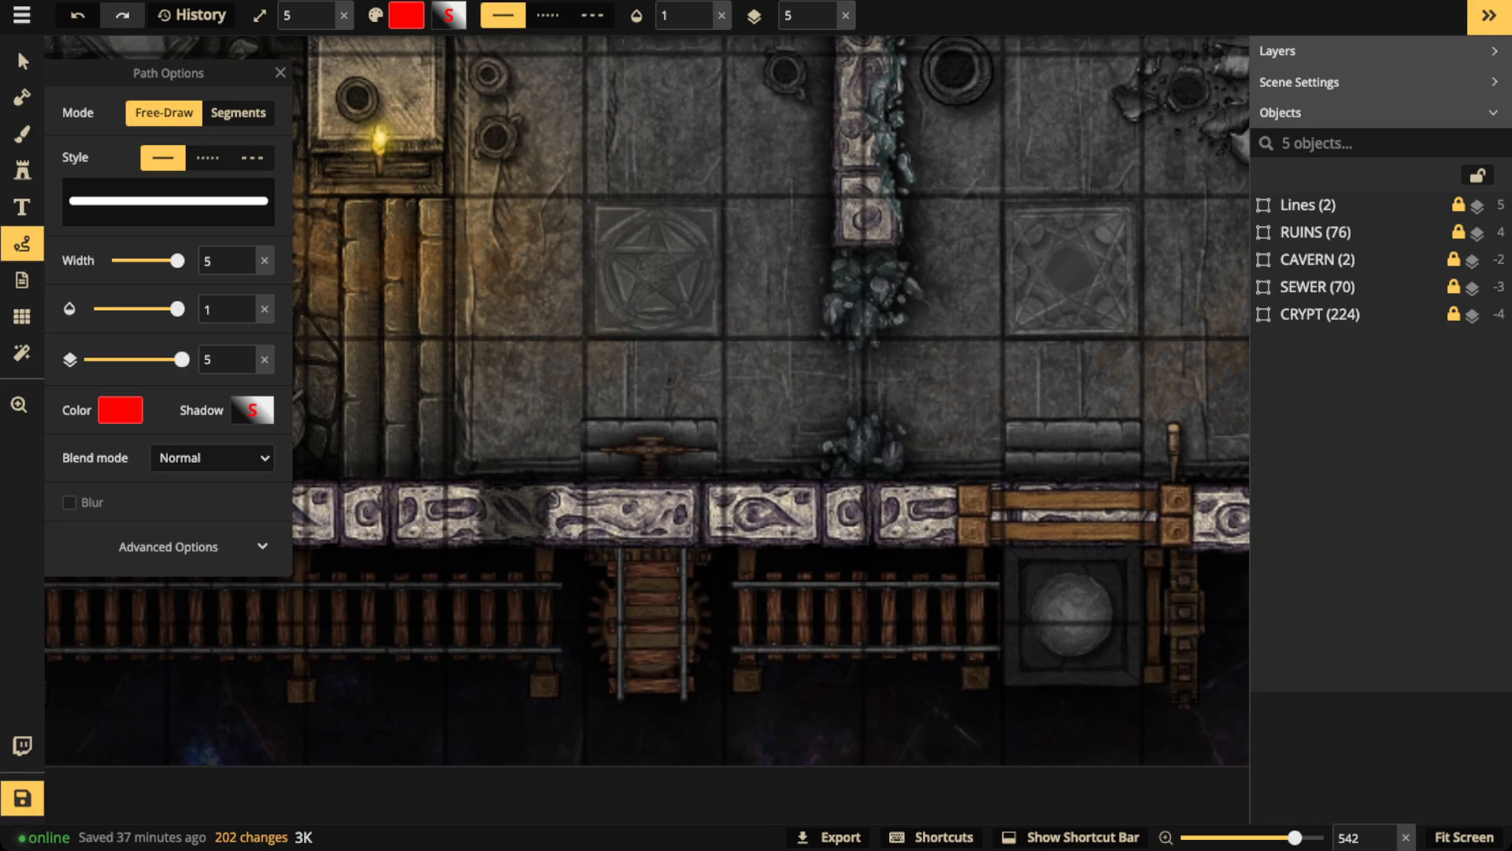
mouse_move(669, 482)
mouse_down()
mouse_move(583, 501)
mouse_move(701, 539)
mouse_move(618, 518)
mouse_up()
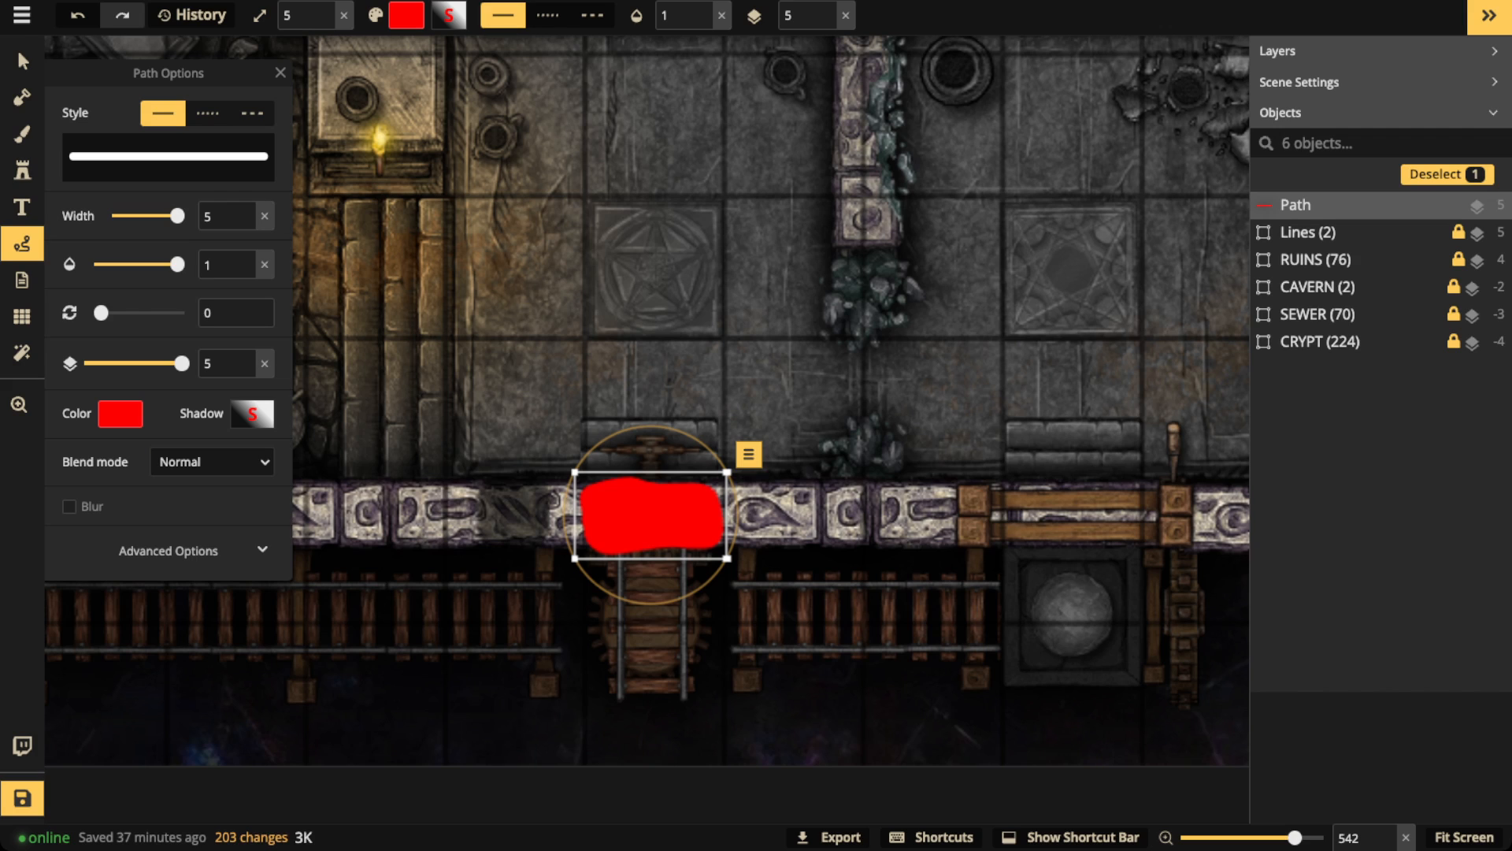
key(Delete)
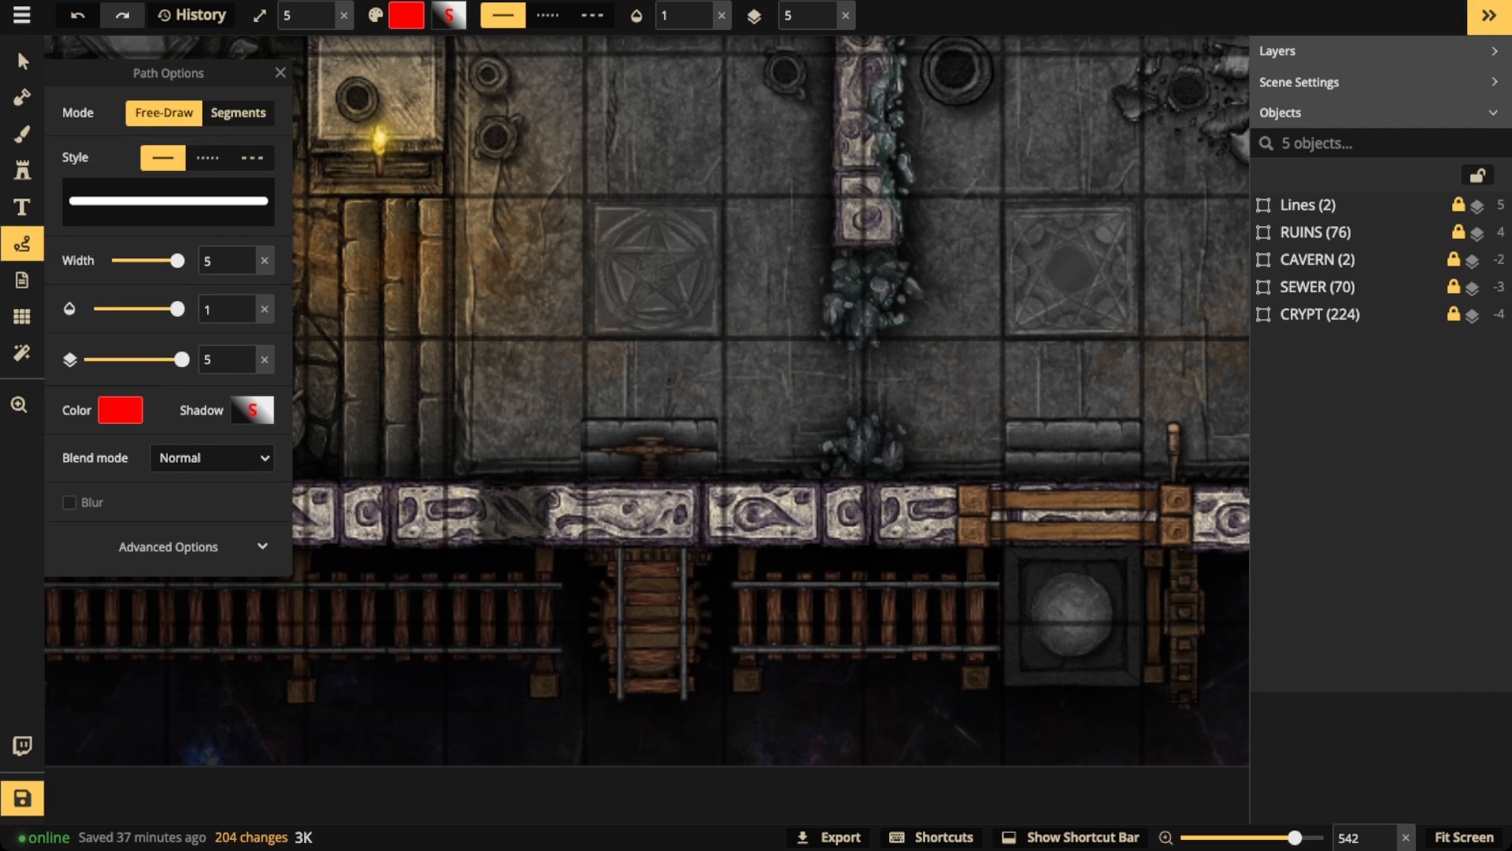
mouse_move(674, 573)
mouse_down()
mouse_move(611, 569)
mouse_move(564, 670)
mouse_up()
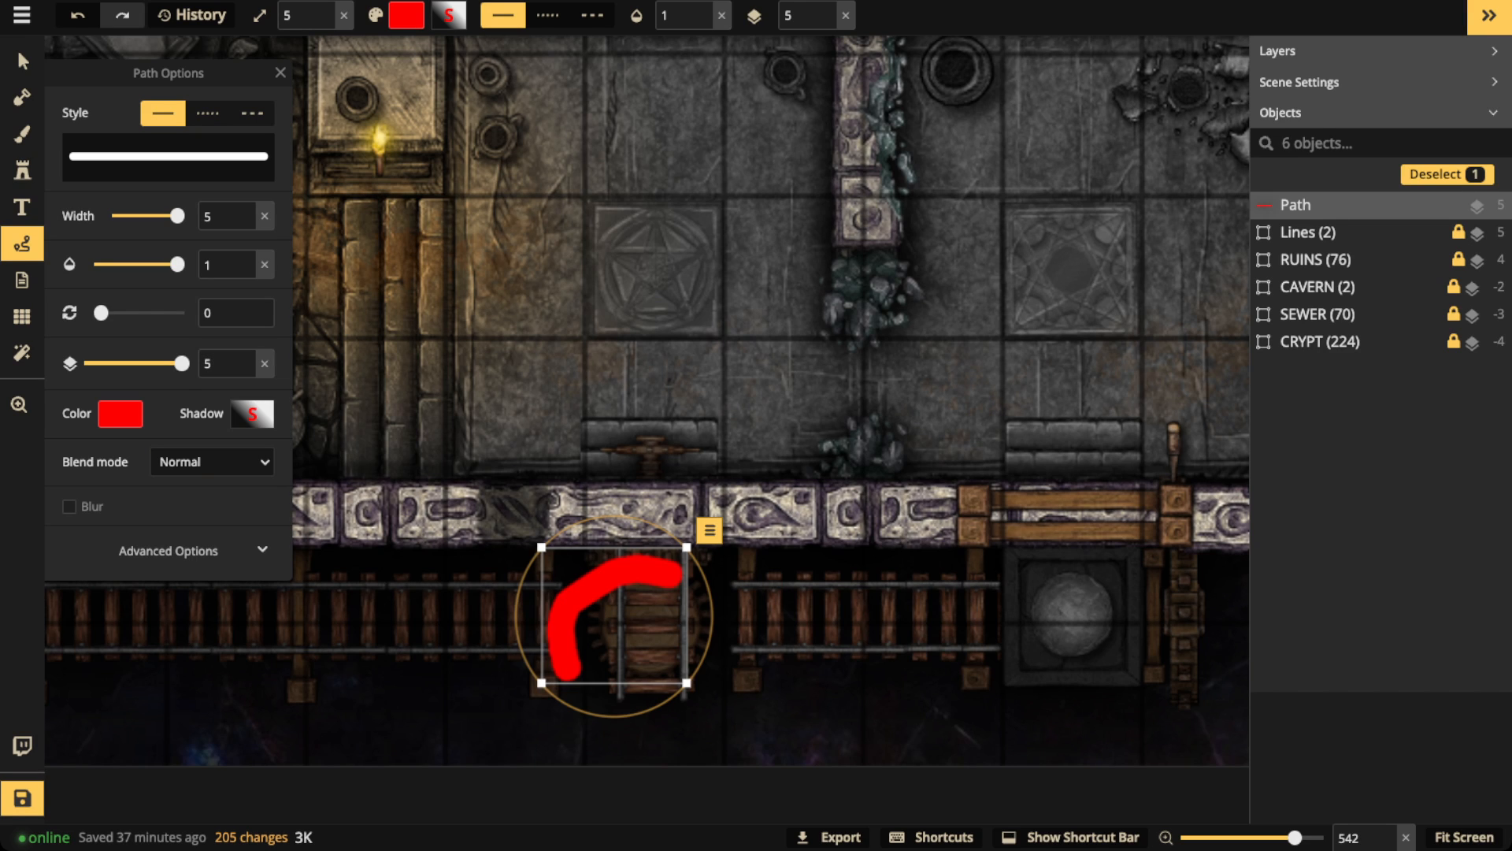
key(Delete)
click(22, 61)
scroll(584, 575, down, 4)
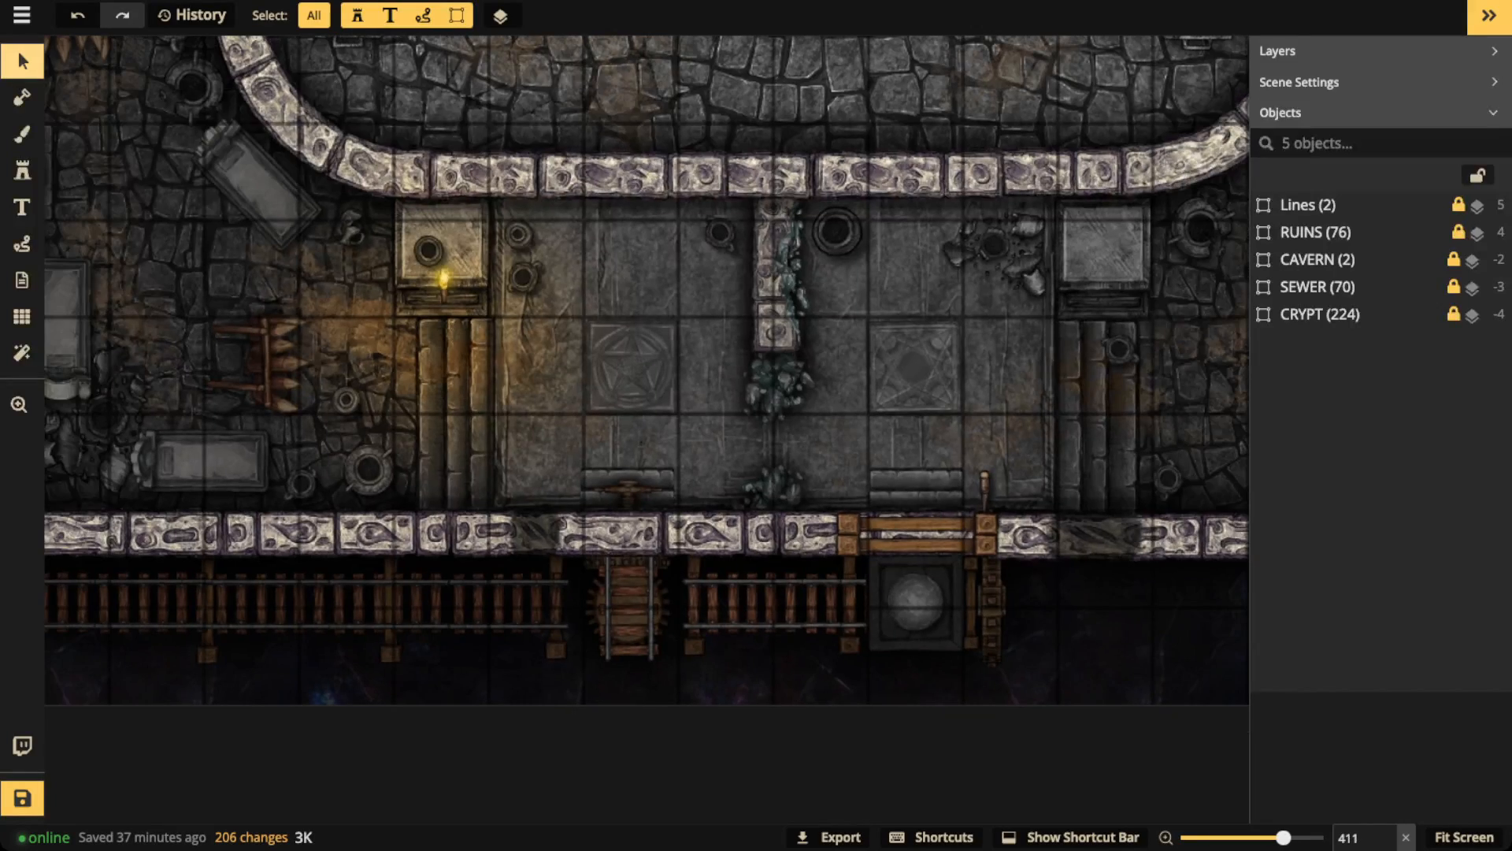
scroll(443, 682, down, 3)
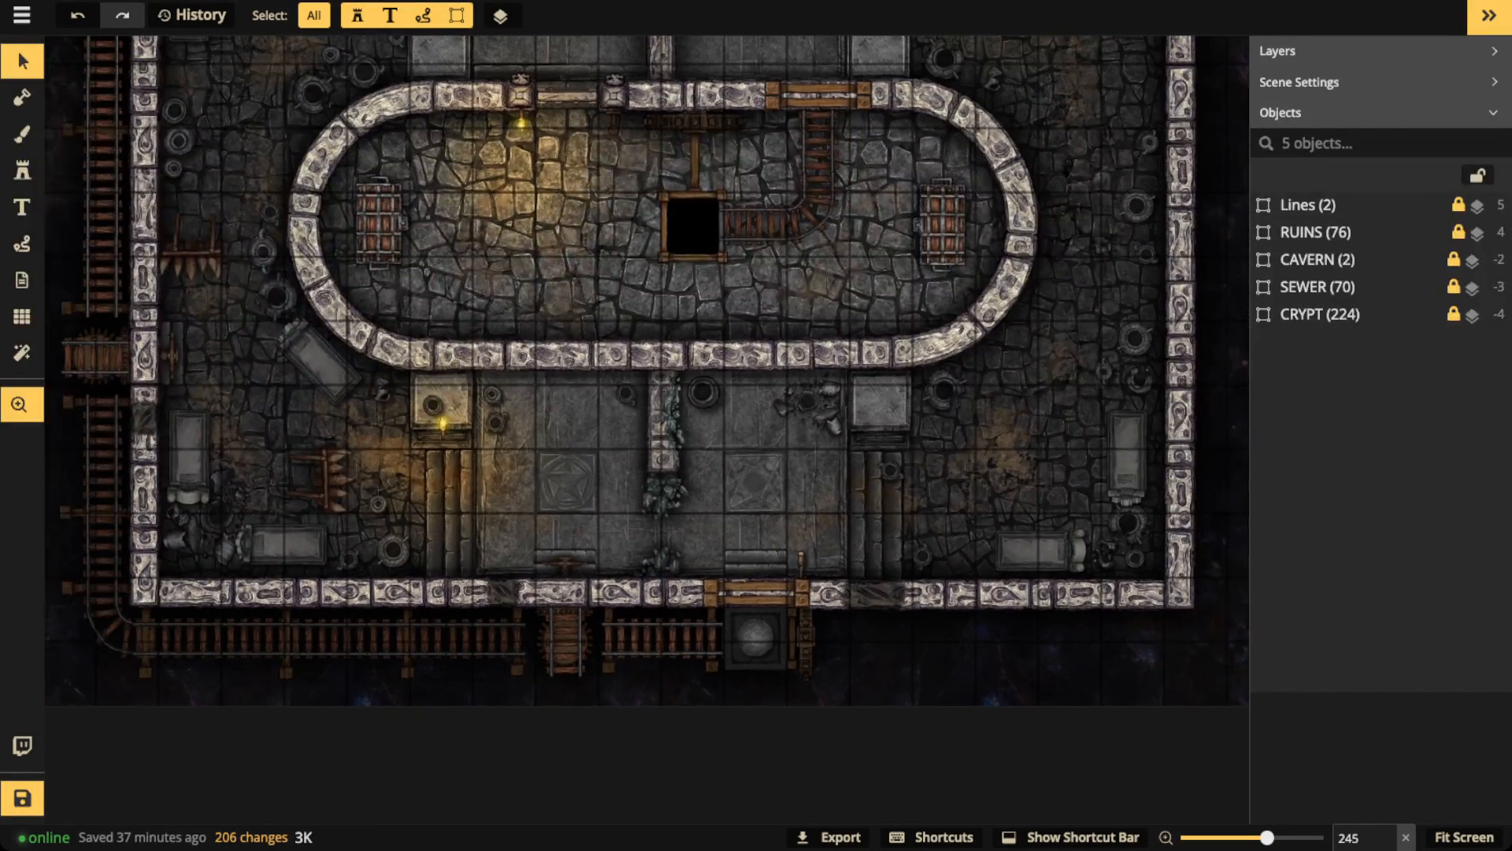
Step: Circle the crank on the inner side of the crypt's southern wall with a red free-draw path, then delete the circle
scroll(483, 465, down, 1)
drag(483, 465, 483, 564)
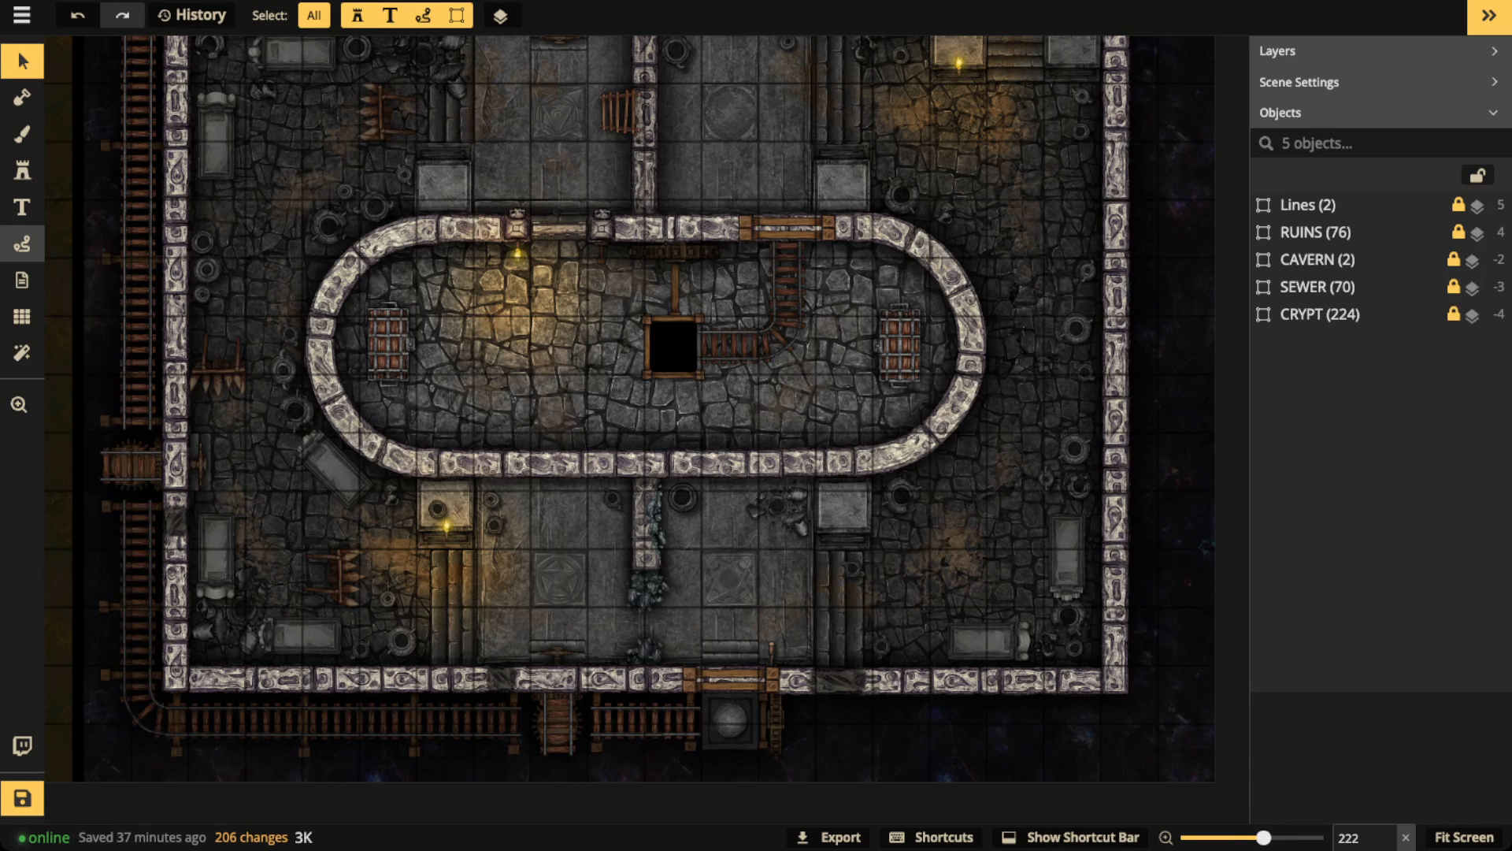
click(22, 244)
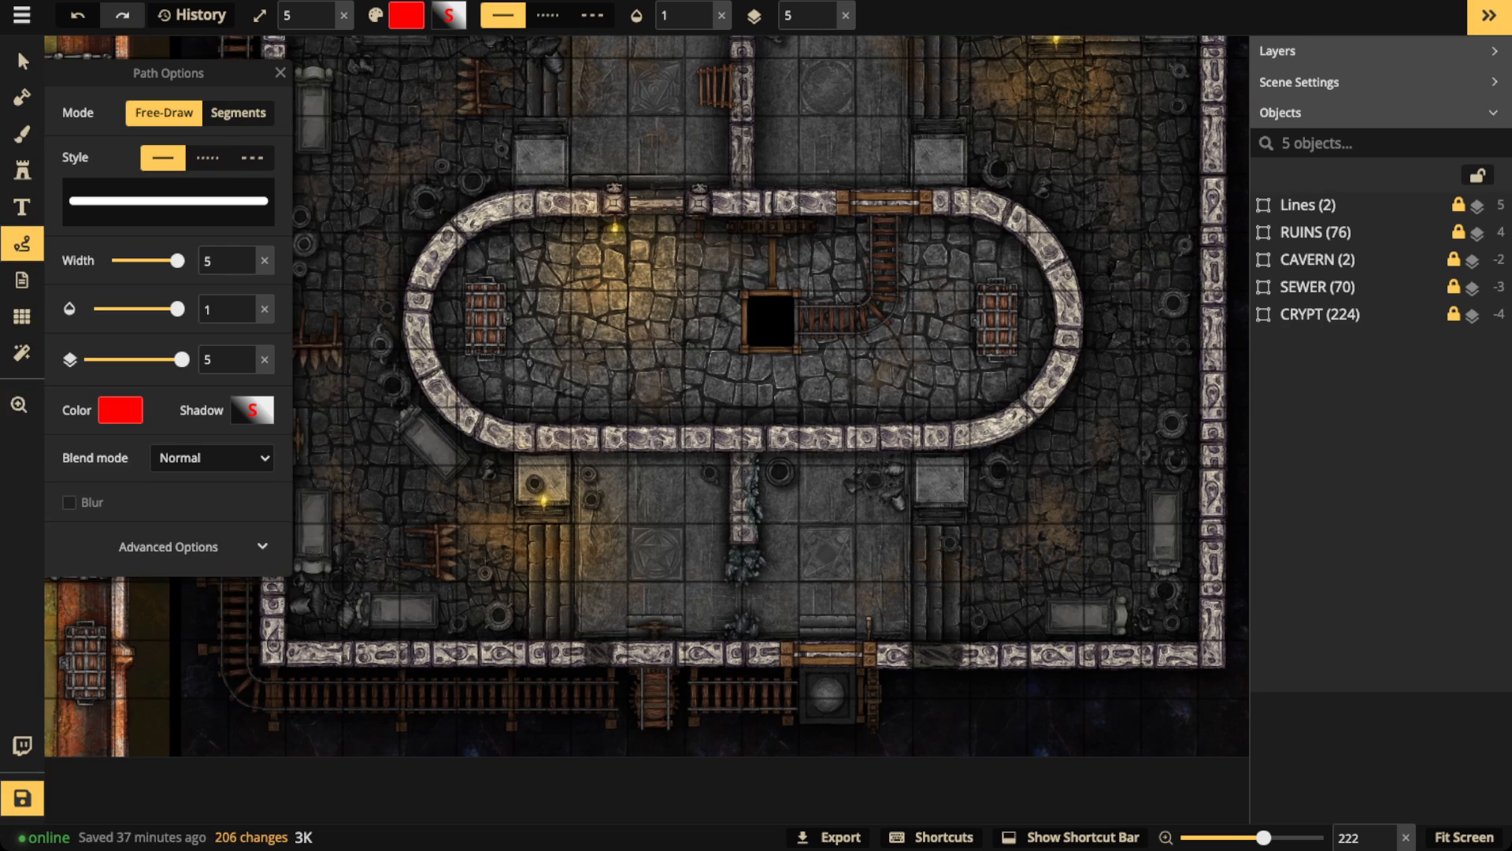
mouse_move(666, 584)
mouse_down()
mouse_move(612, 646)
mouse_move(701, 641)
mouse_move(666, 587)
mouse_up()
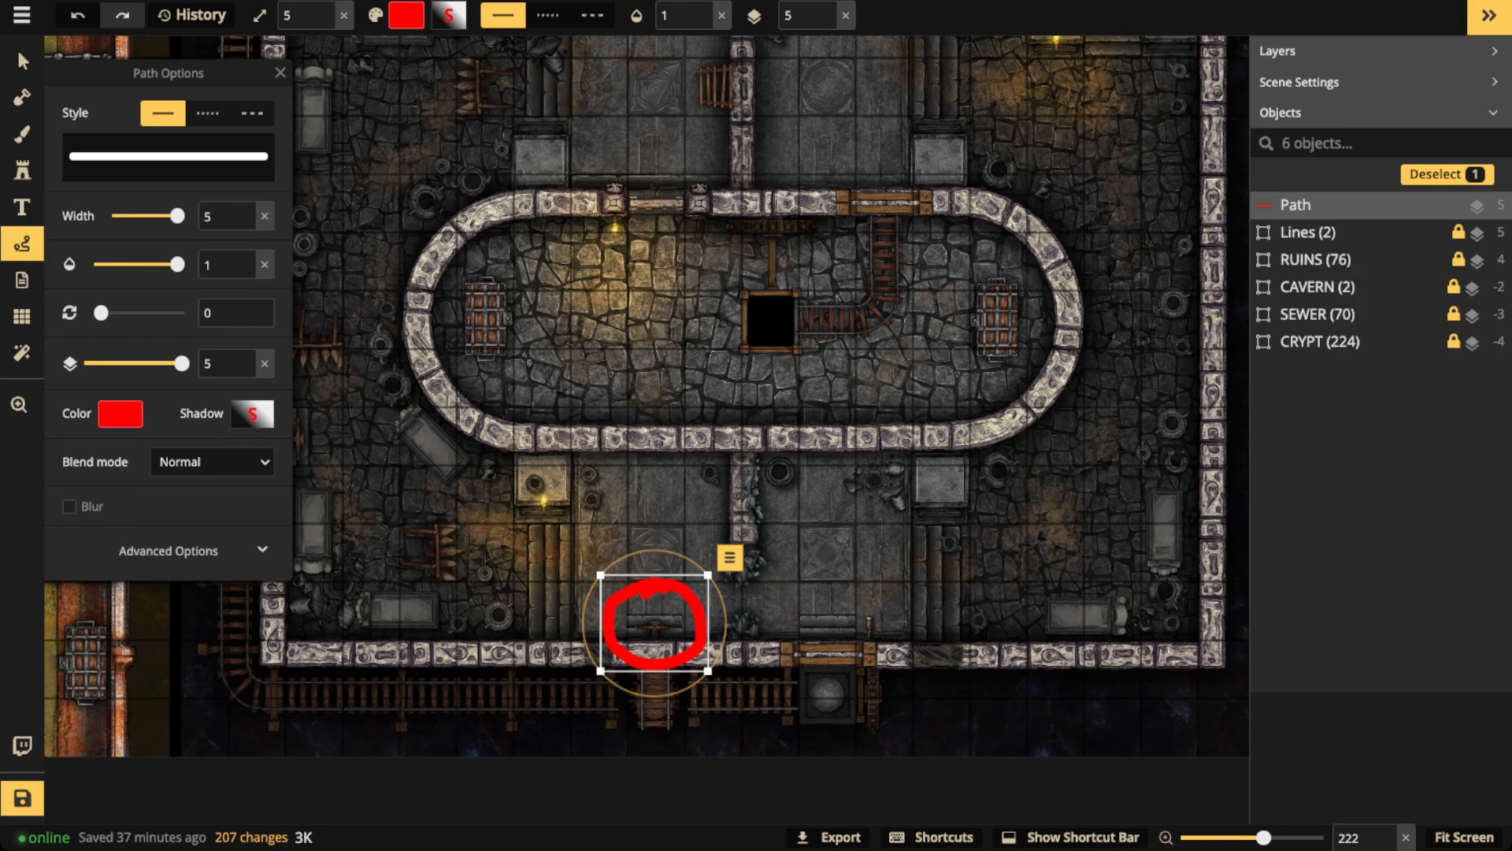
key(Delete)
Step: Draw a stepped red route from the southern stairs northwest across the floor to the crypt's western wall, then delete it
drag(646, 396, 806, 430)
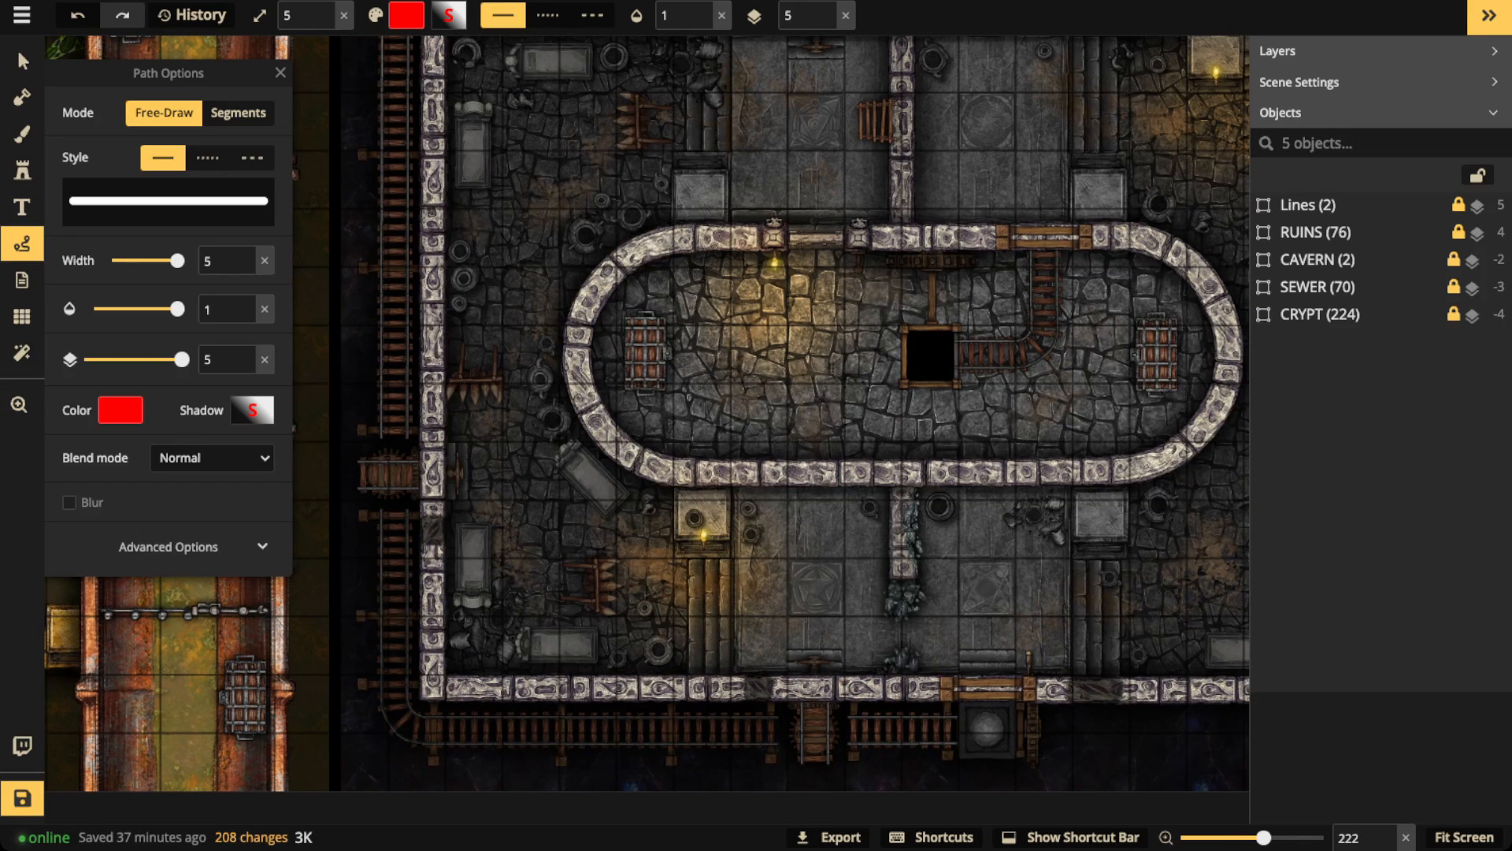
mouse_move(758, 600)
mouse_down()
mouse_move(628, 588)
mouse_move(636, 522)
mouse_move(529, 544)
mouse_move(535, 467)
mouse_move(471, 469)
mouse_up()
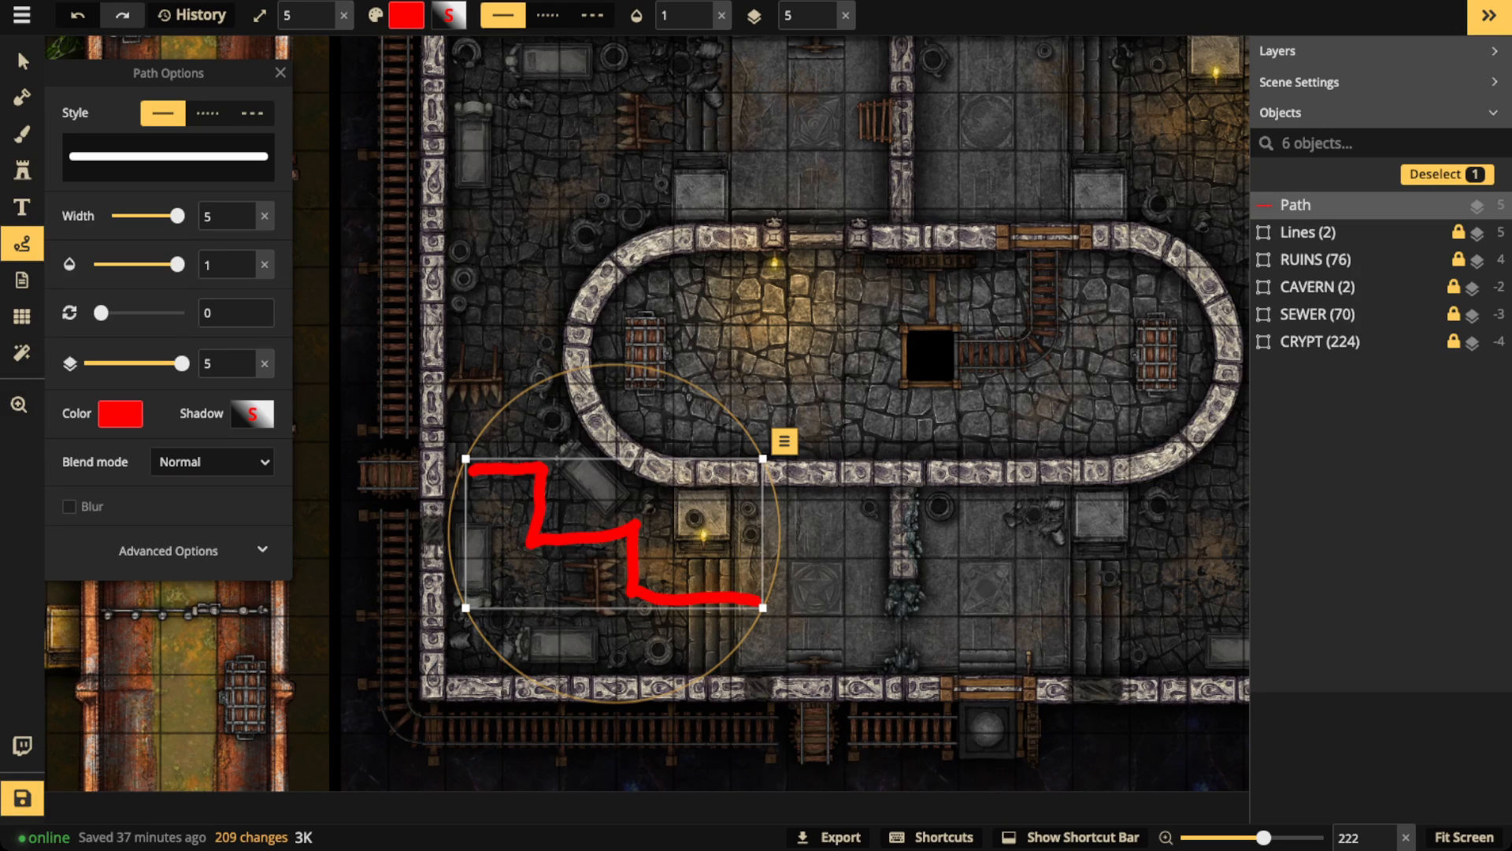
key(Delete)
Step: Circle the crank on the crypt's western wall in red, then the urn northwest of the oval chamber, deleting each circle
mouse_move(461, 431)
mouse_down()
mouse_move(423, 472)
mouse_move(441, 510)
mouse_move(481, 453)
mouse_move(459, 432)
mouse_up()
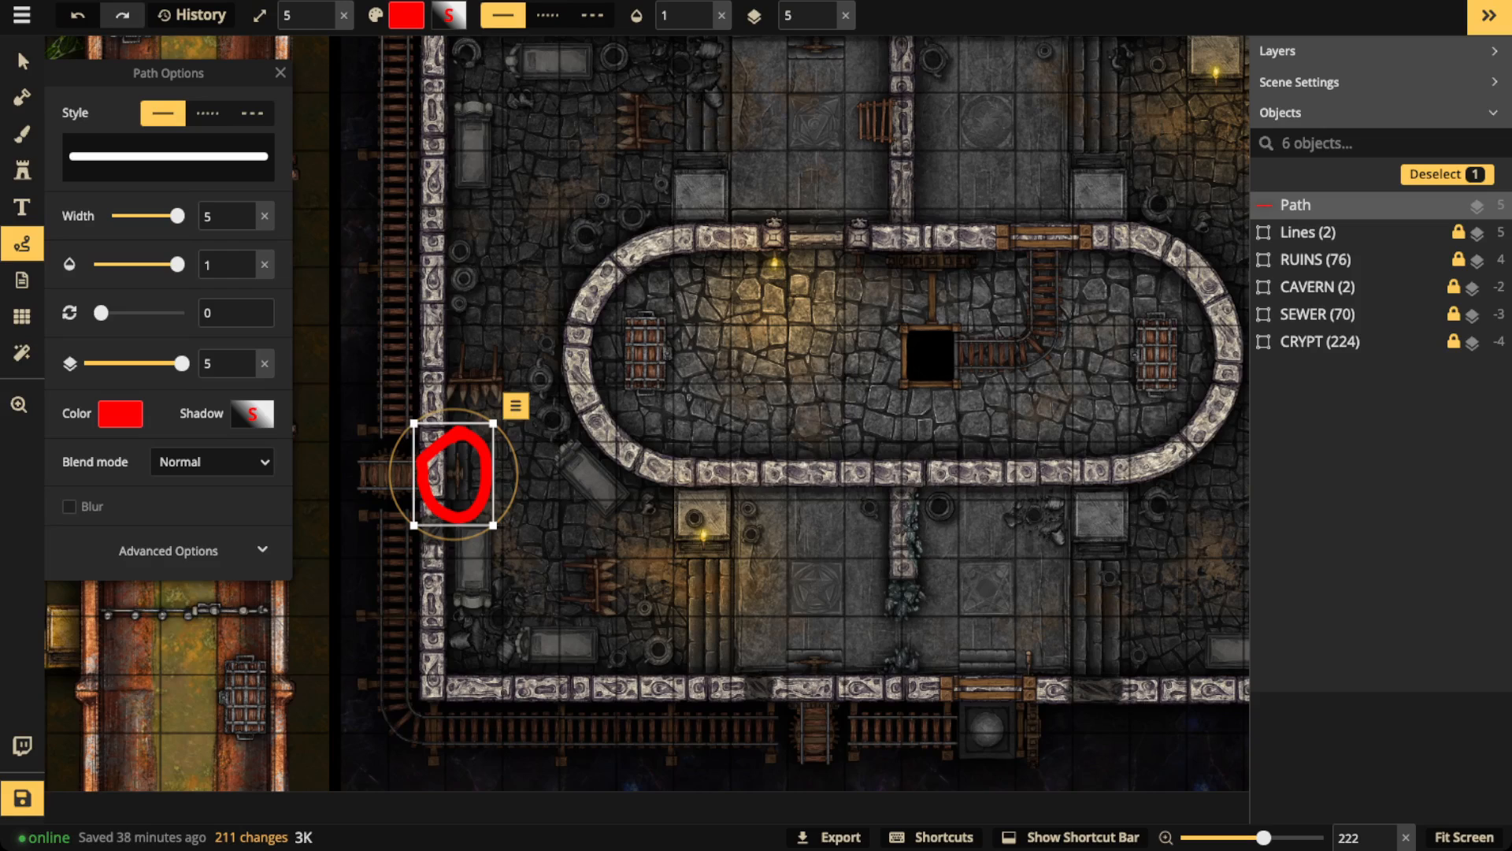
key(Delete)
mouse_move(579, 207)
mouse_down()
mouse_move(619, 251)
mouse_move(571, 203)
mouse_up()
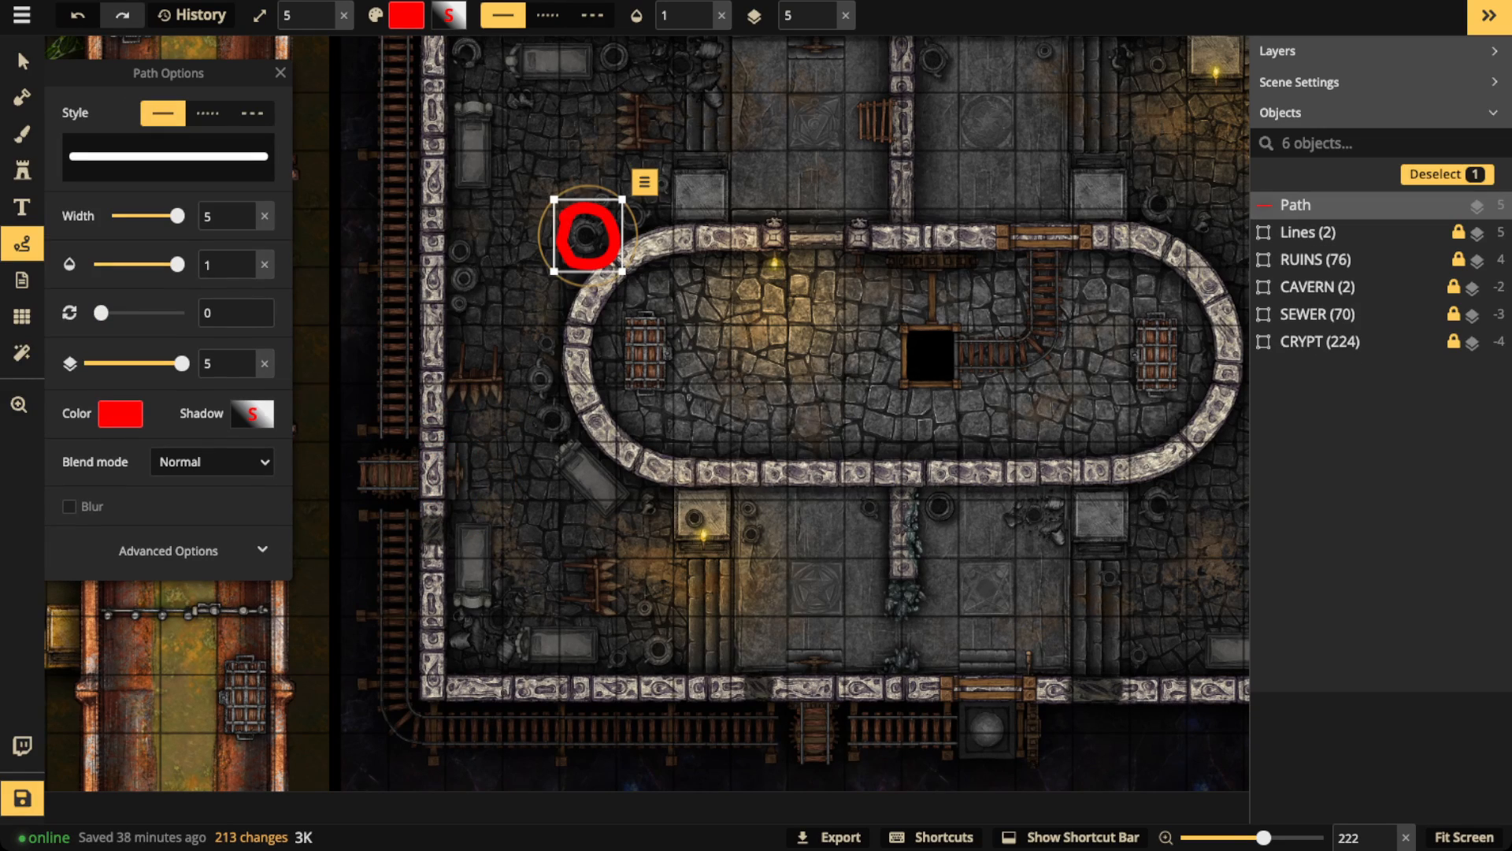
key(Delete)
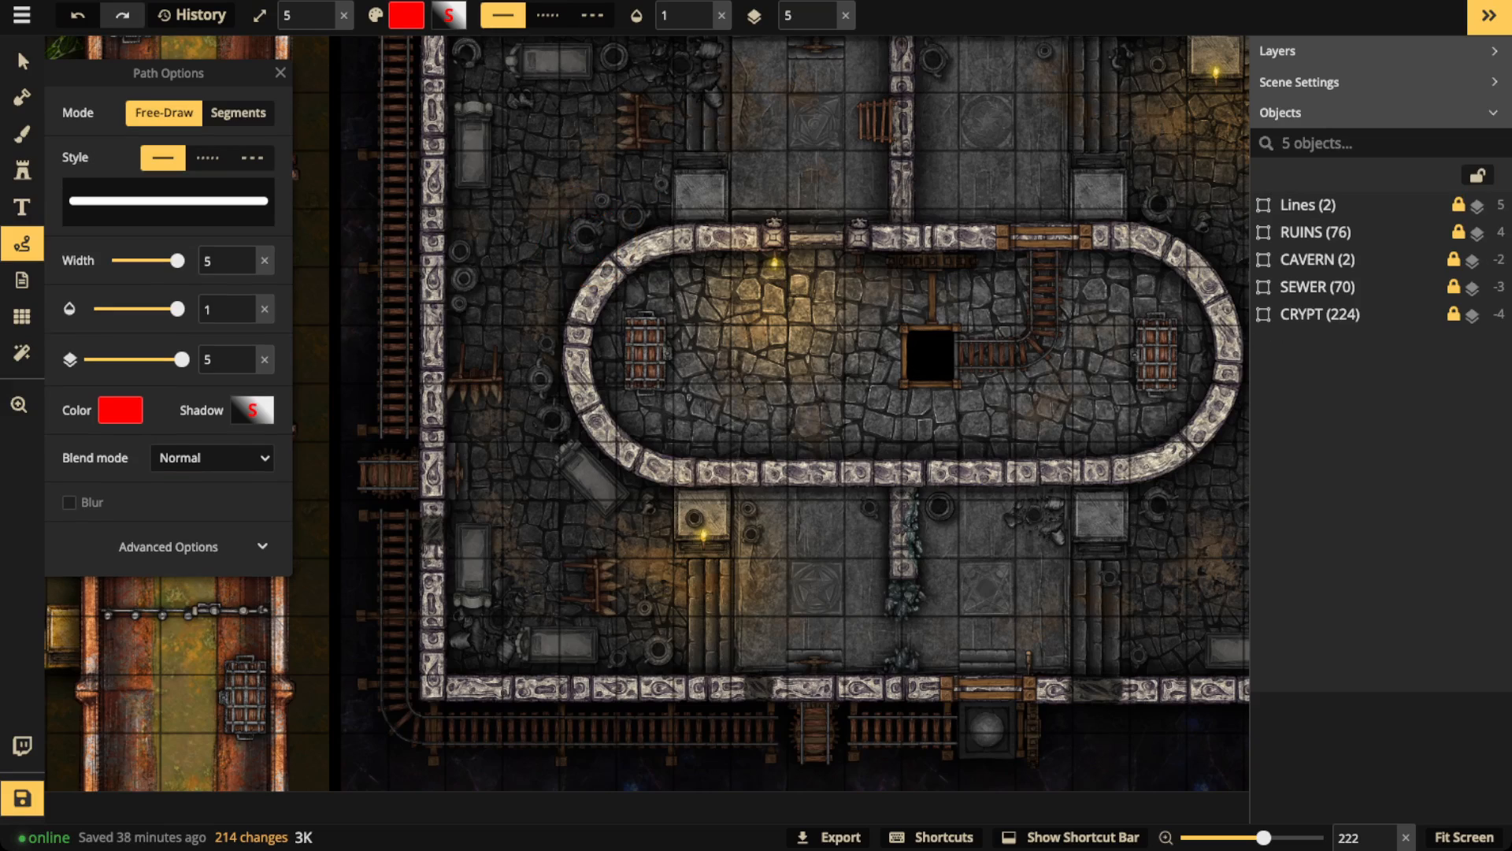
Step: Circle the western wall crank in red, then draw a curved route north to the northern wall crank, deleting each mark
mouse_move(455, 431)
mouse_down()
mouse_move(474, 505)
mouse_move(481, 484)
mouse_move(456, 432)
mouse_up()
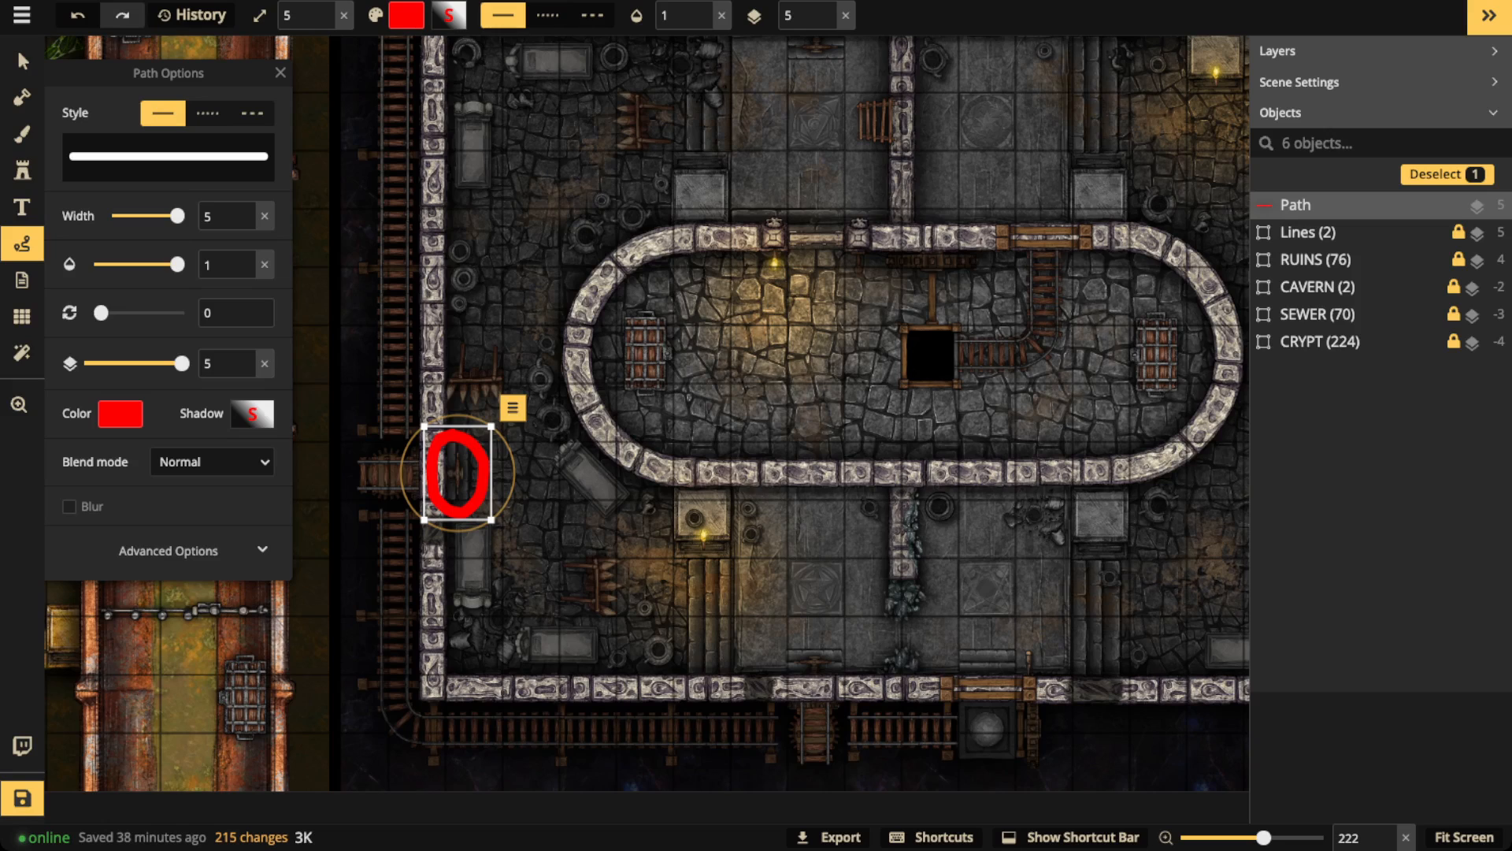
key(Delete)
mouse_move(516, 429)
mouse_down()
mouse_move(485, 521)
mouse_move(501, 344)
mouse_move(563, 280)
mouse_move(779, 209)
mouse_up()
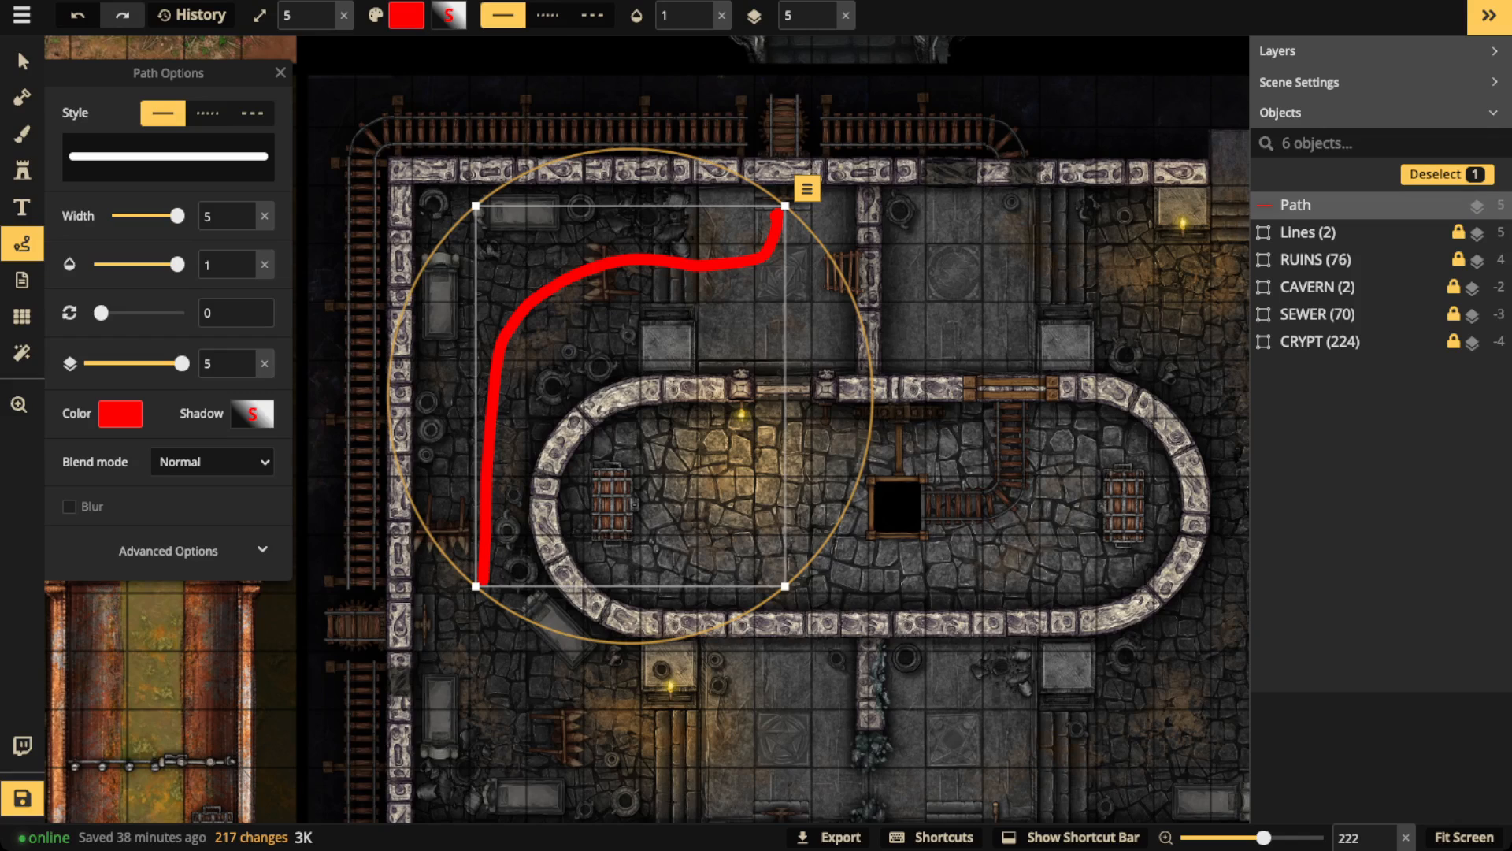
key(Delete)
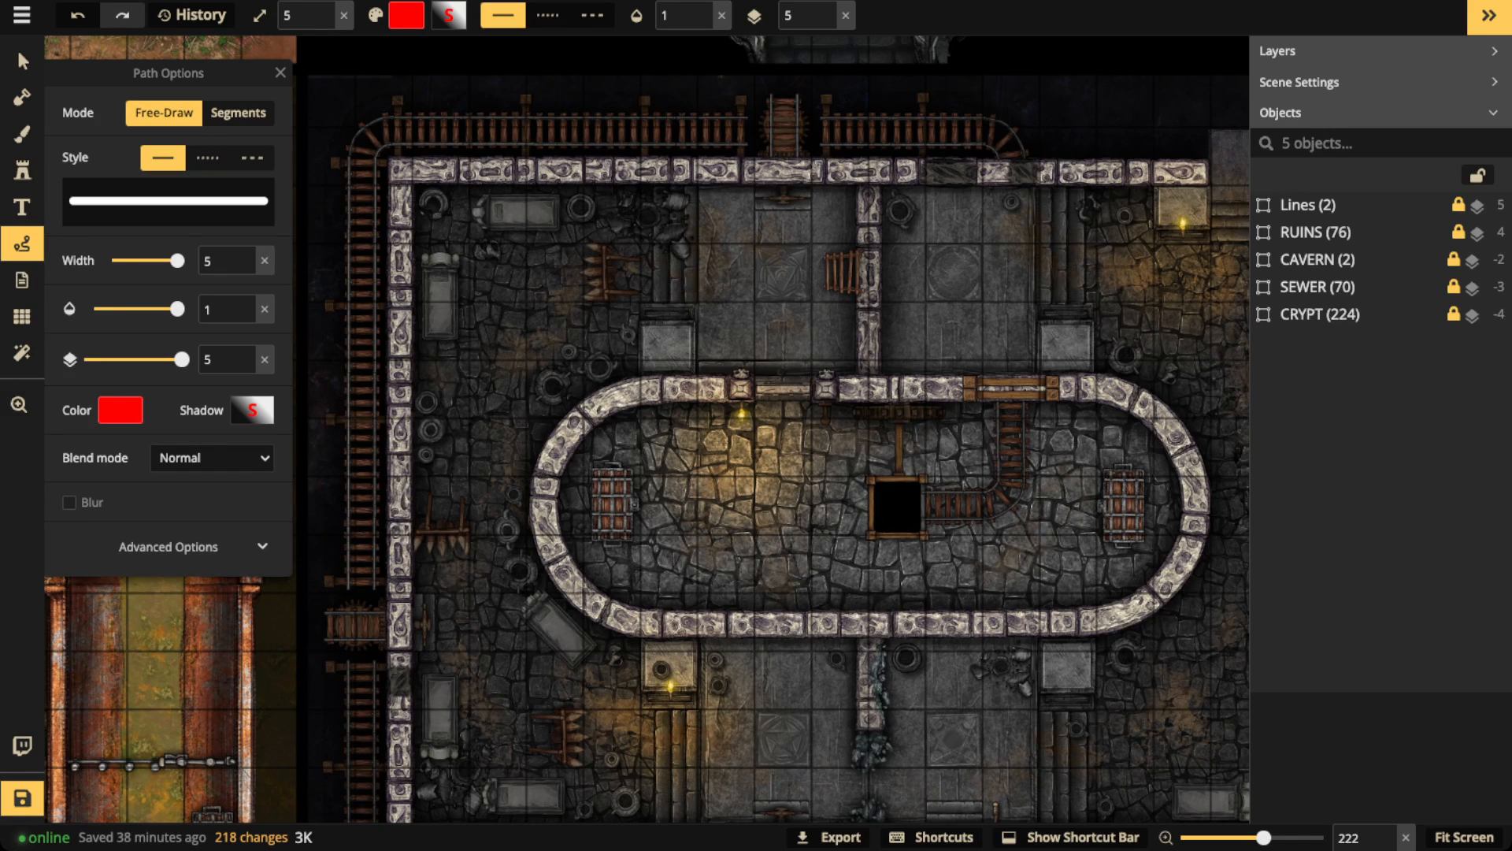
Step: Circle the lever beside the crypt's southern wooden gate in red, then delete the circle
drag(897, 507, 761, 510)
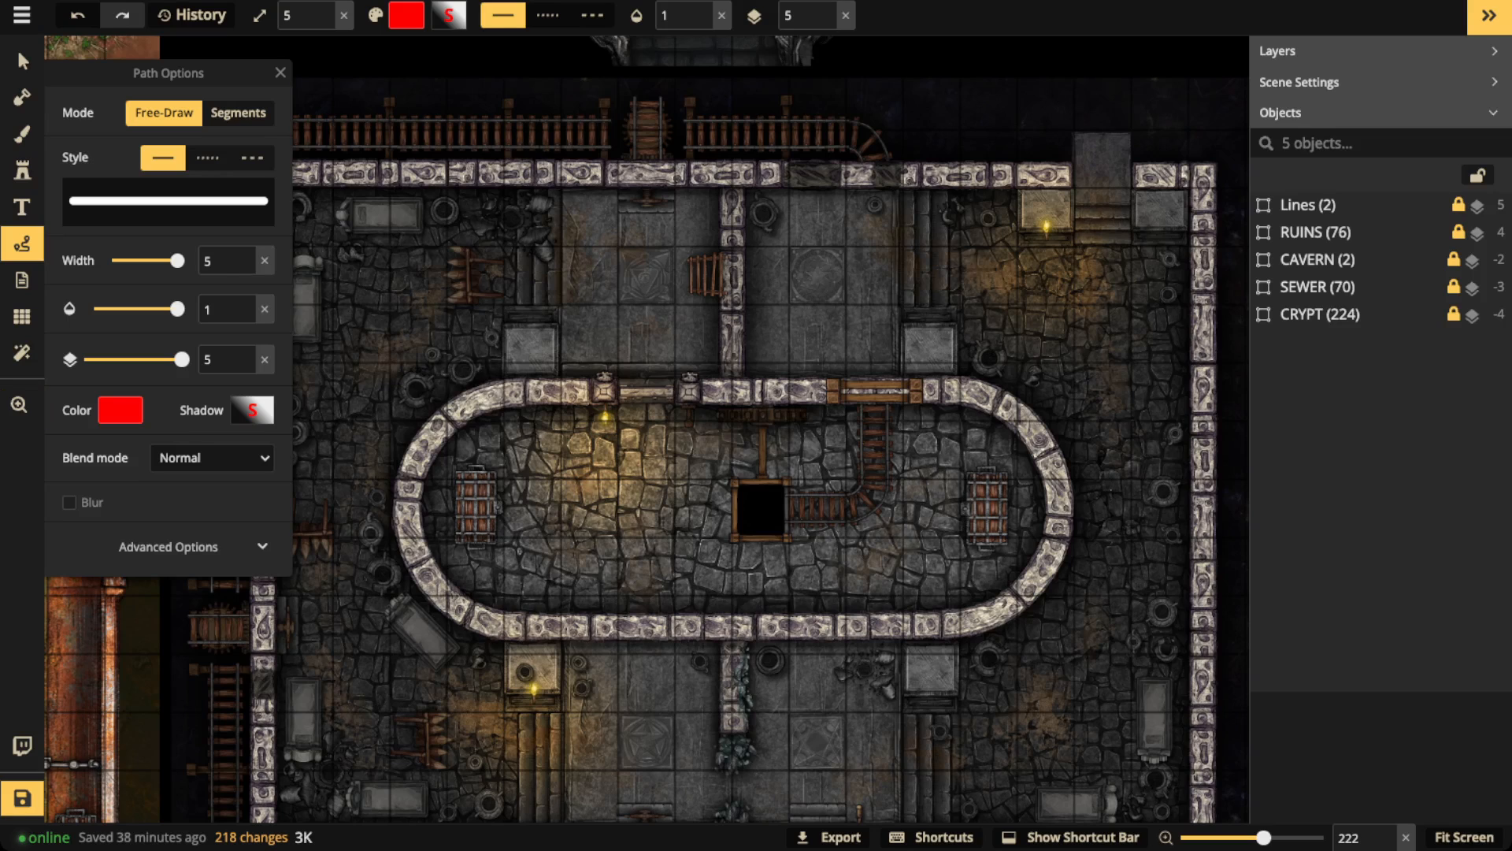
drag(761, 509, 920, 372)
scroll(835, 646, down, 3)
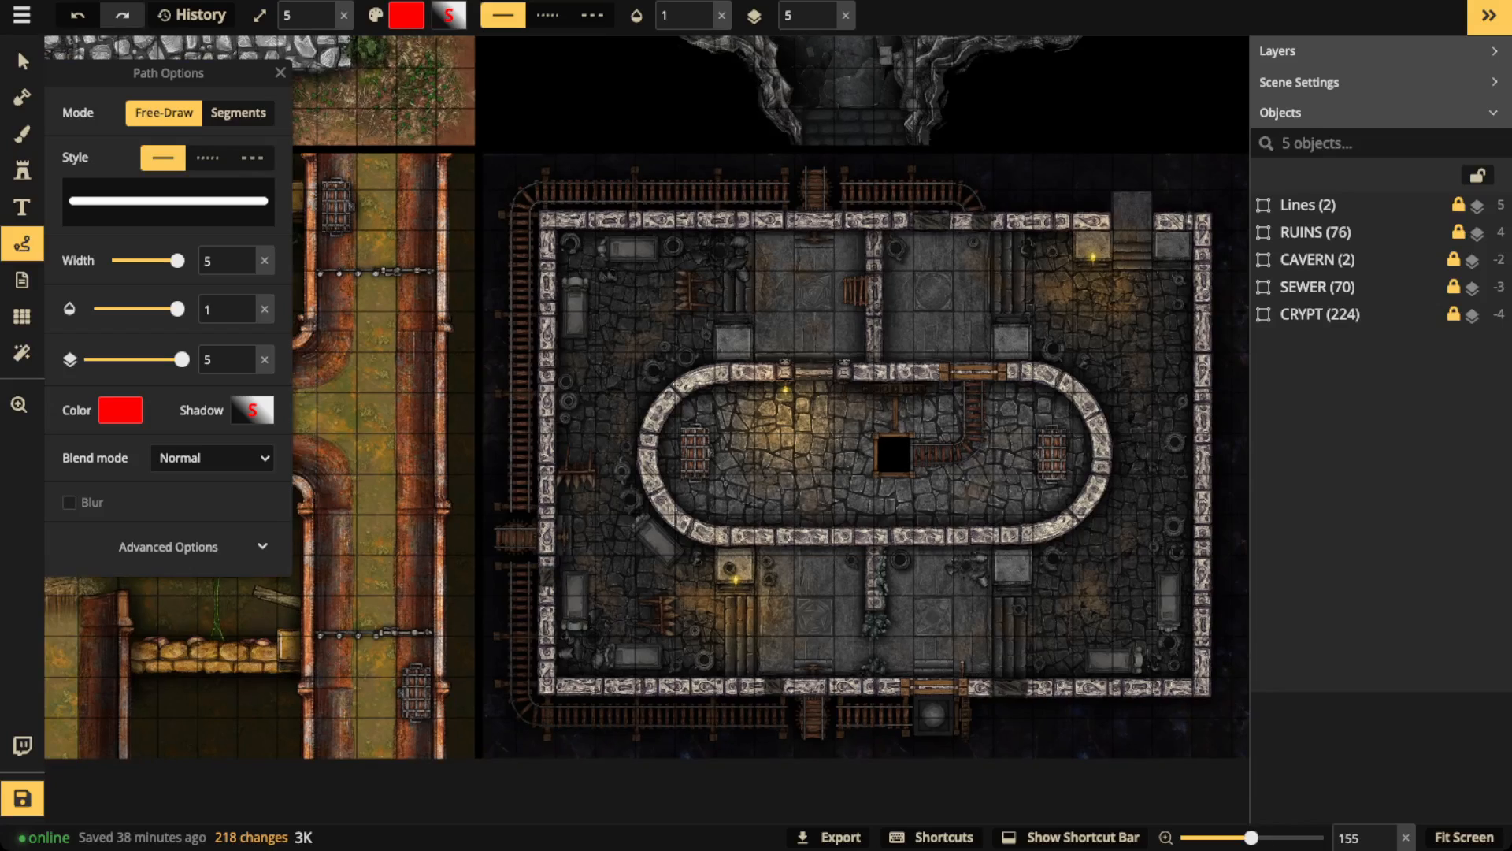
scroll(1028, 701, up, 6)
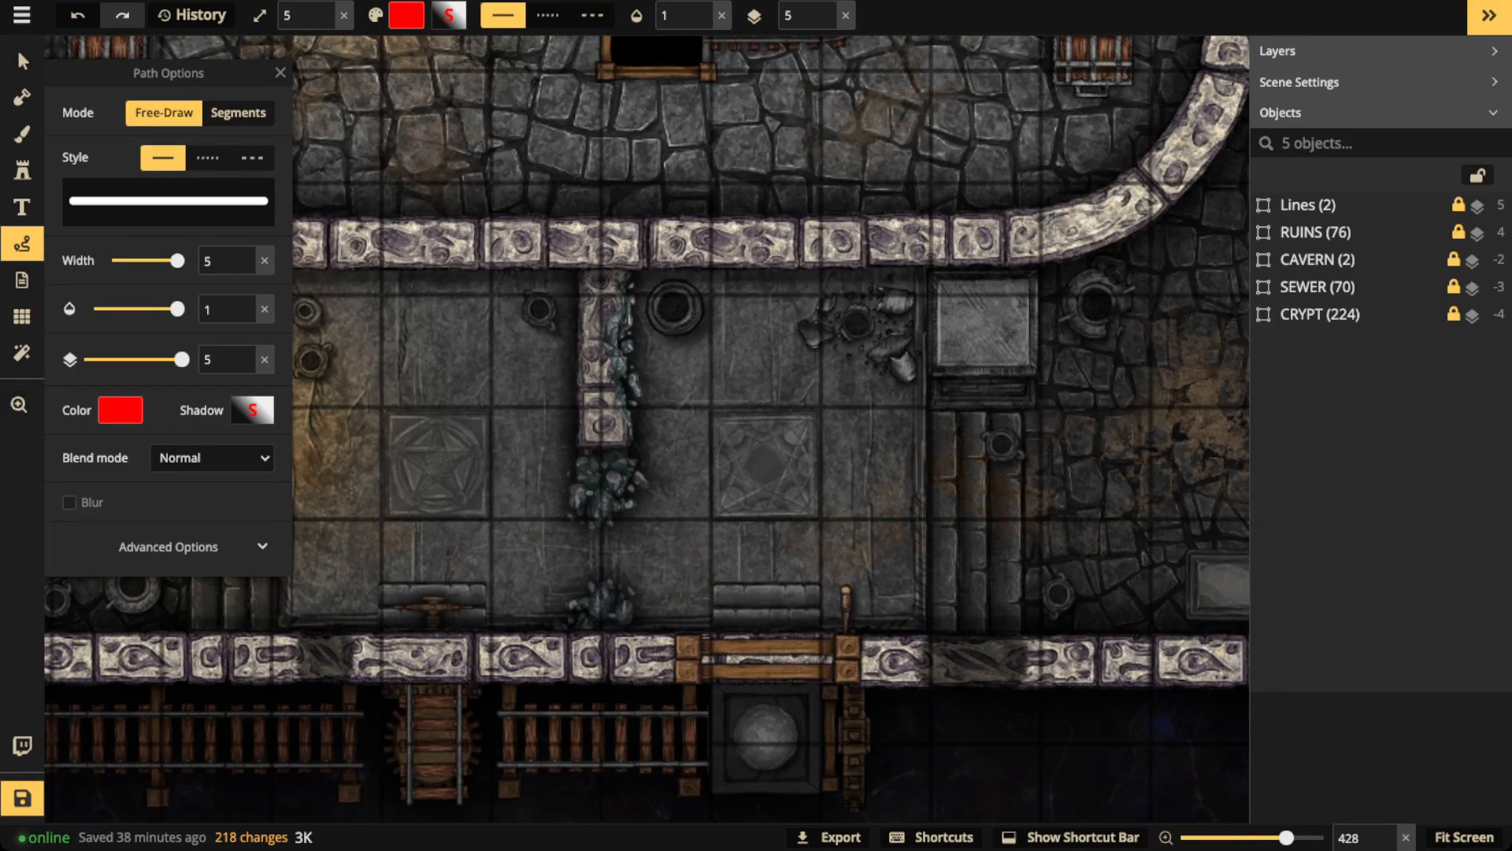
mouse_move(854, 545)
mouse_down()
mouse_move(819, 653)
mouse_move(859, 547)
mouse_up()
key(Delete)
scroll(515, 329, down, 4)
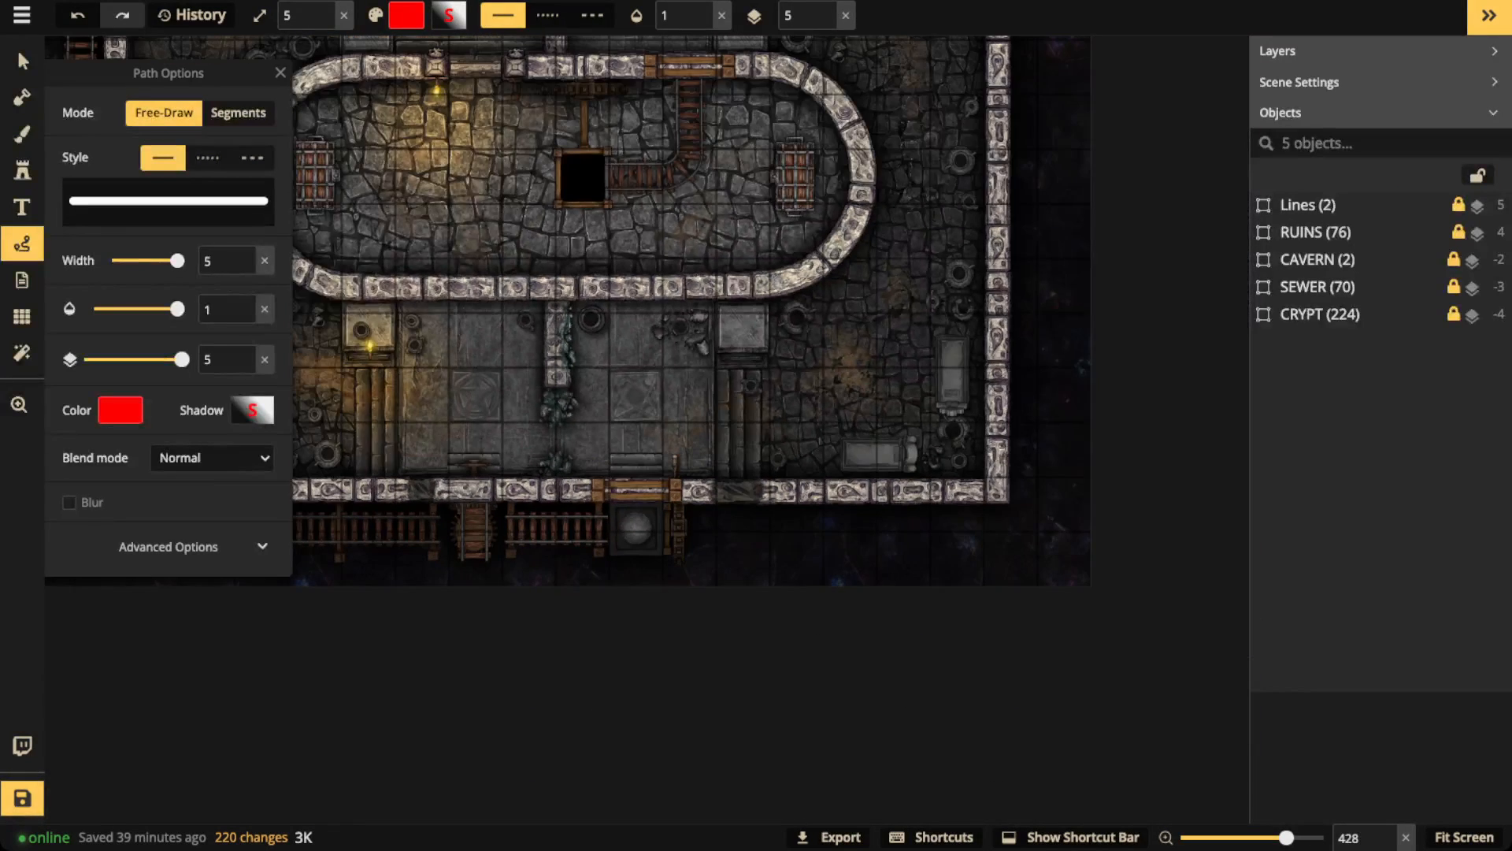
Step: Trace the stone ball's route in red along the outer rails and into the central pit, then delete the line
scroll(514, 329, down, 3)
drag(515, 330, 745, 448)
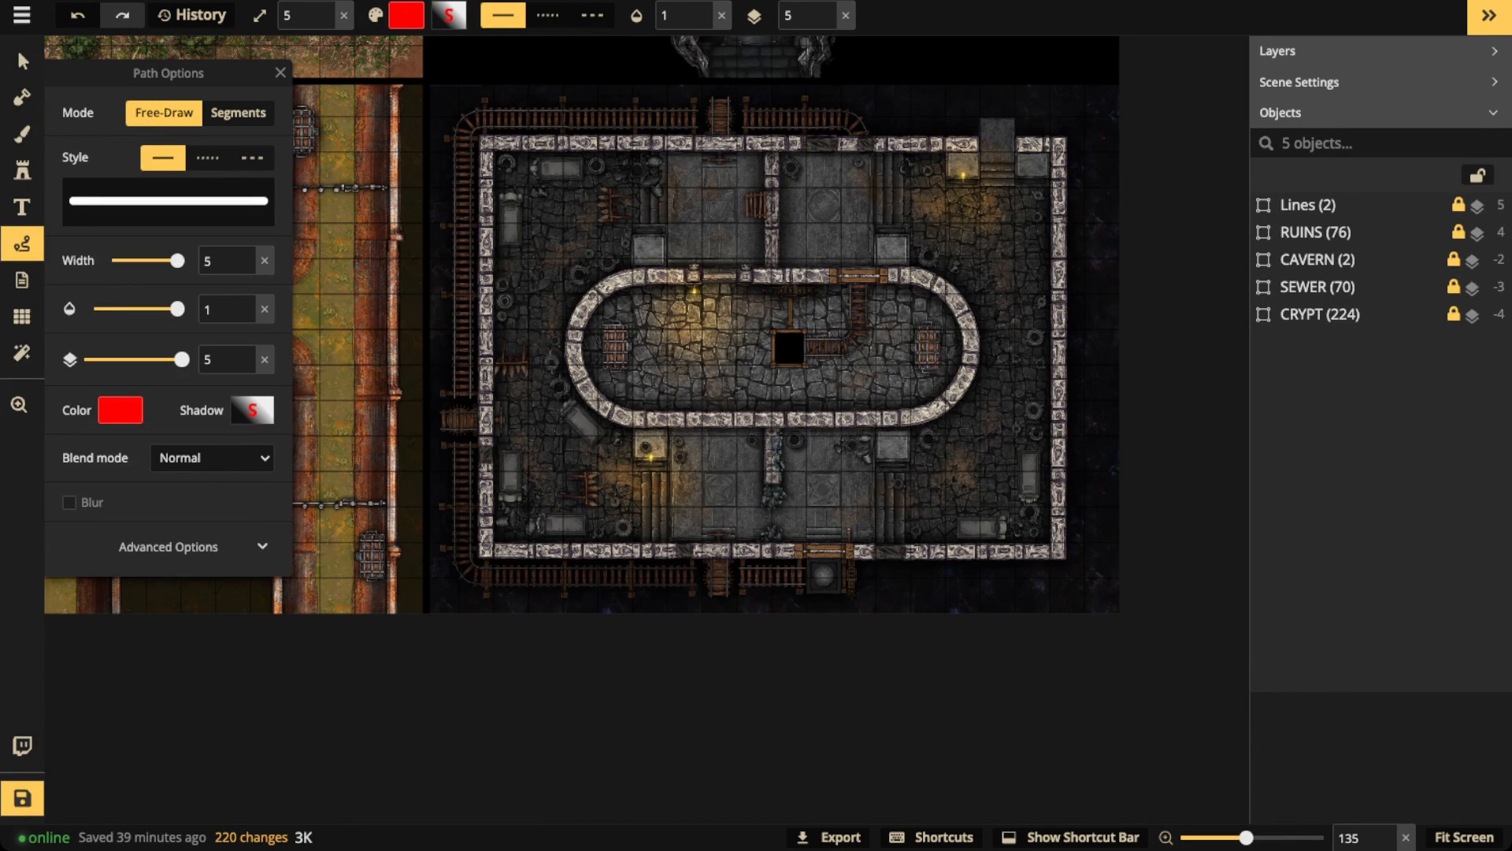
mouse_move(819, 577)
mouse_down()
mouse_move(596, 582)
mouse_move(475, 559)
mouse_move(460, 473)
mouse_move(461, 153)
mouse_move(617, 115)
mouse_move(832, 108)
mouse_move(869, 132)
mouse_move(868, 272)
mouse_move(849, 343)
mouse_move(762, 342)
mouse_move(788, 364)
mouse_move(801, 331)
mouse_up()
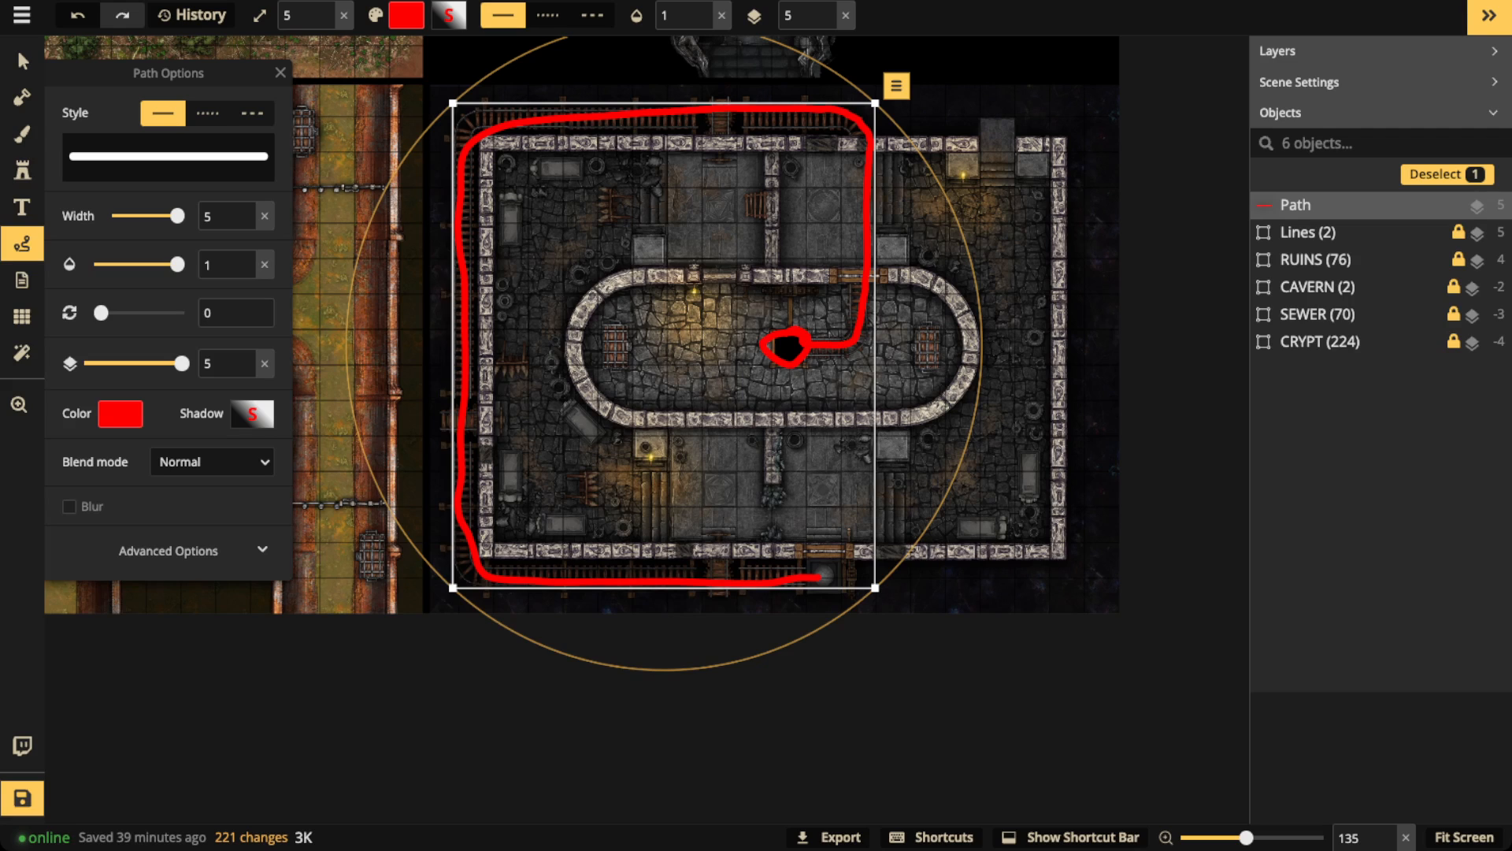
key(Delete)
Step: Circle the wooden mechanism above the pit and the oval chamber's northern doorway in one linked red stroke, then delete it
scroll(787, 347, up, 5)
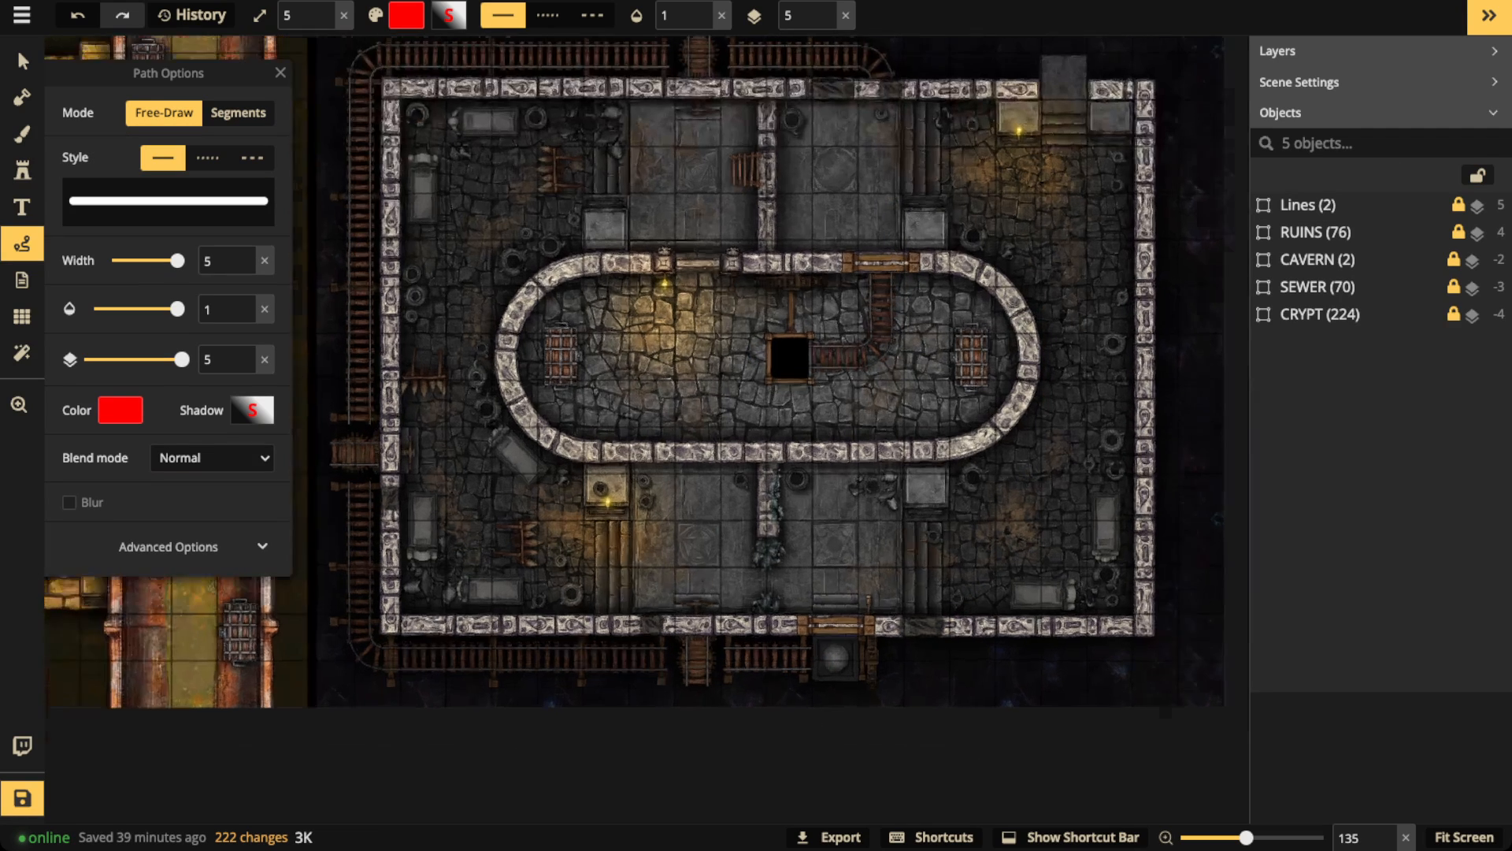
scroll(792, 353, up, 6)
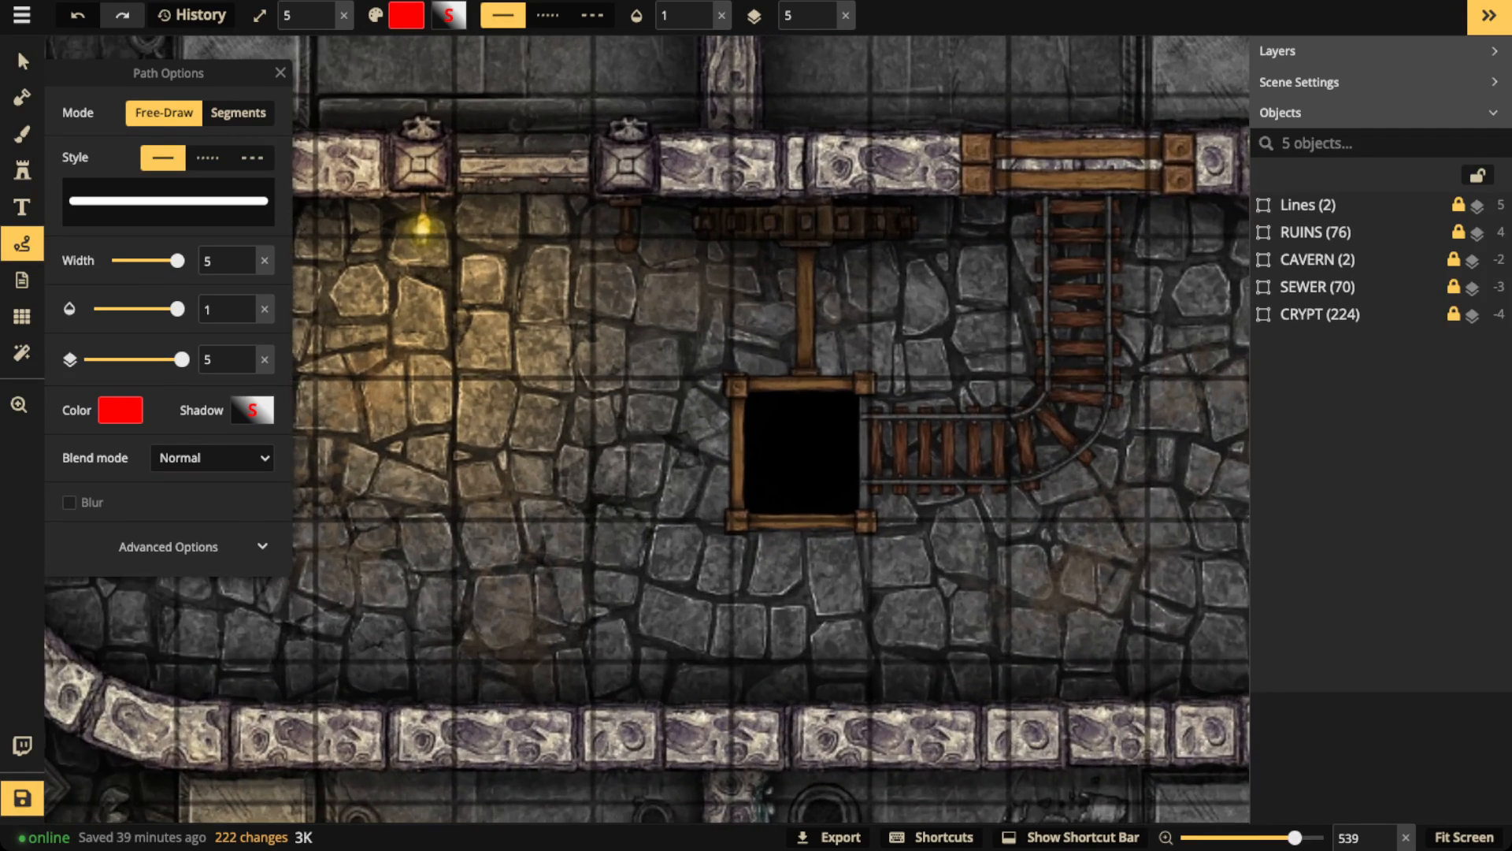
mouse_move(819, 167)
mouse_down()
mouse_move(724, 197)
mouse_move(906, 236)
mouse_move(417, 183)
mouse_move(599, 193)
mouse_up()
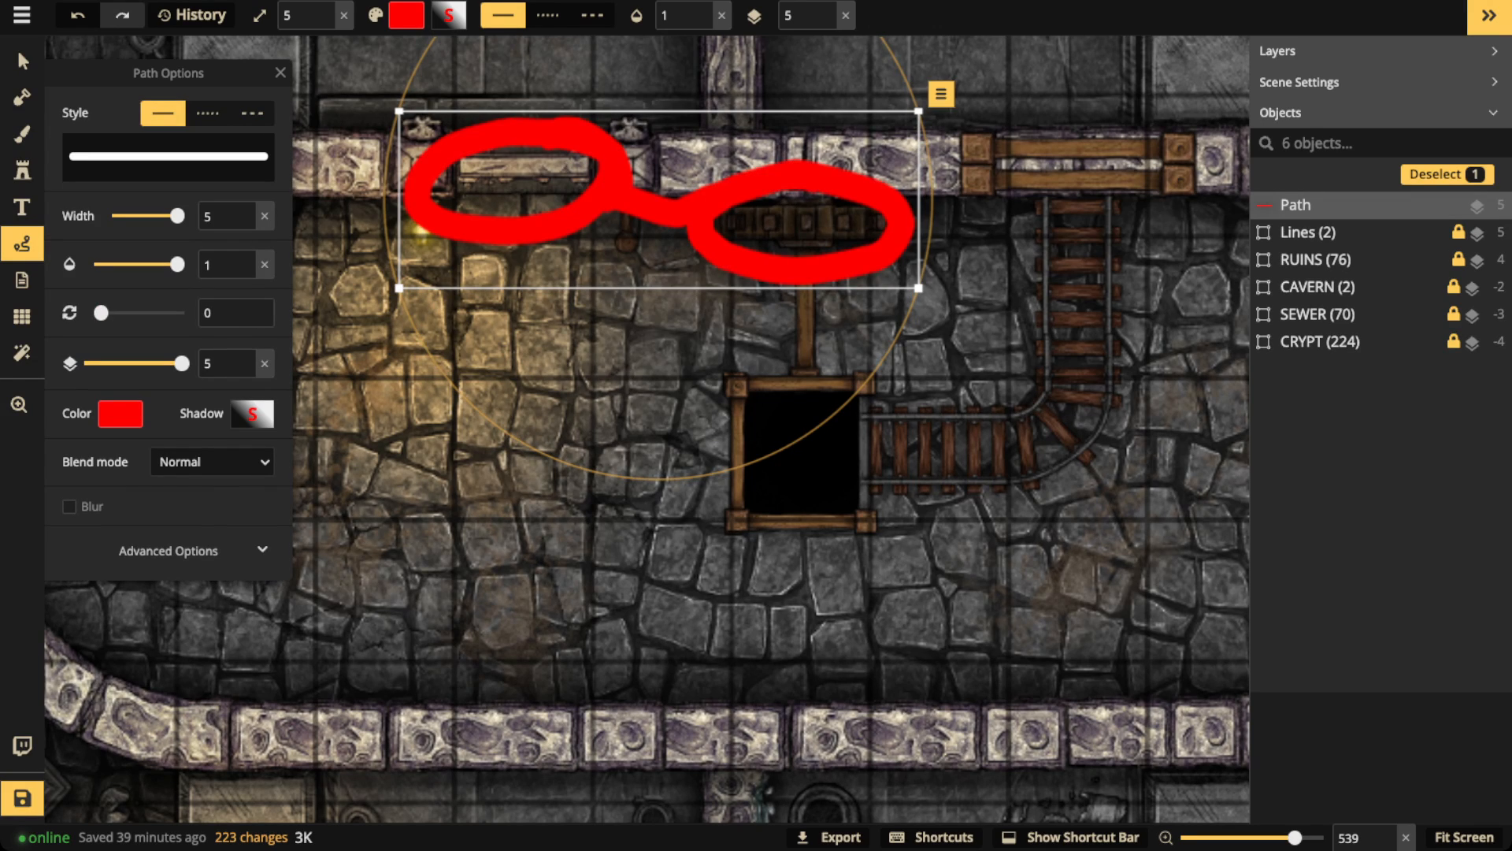
key(Delete)
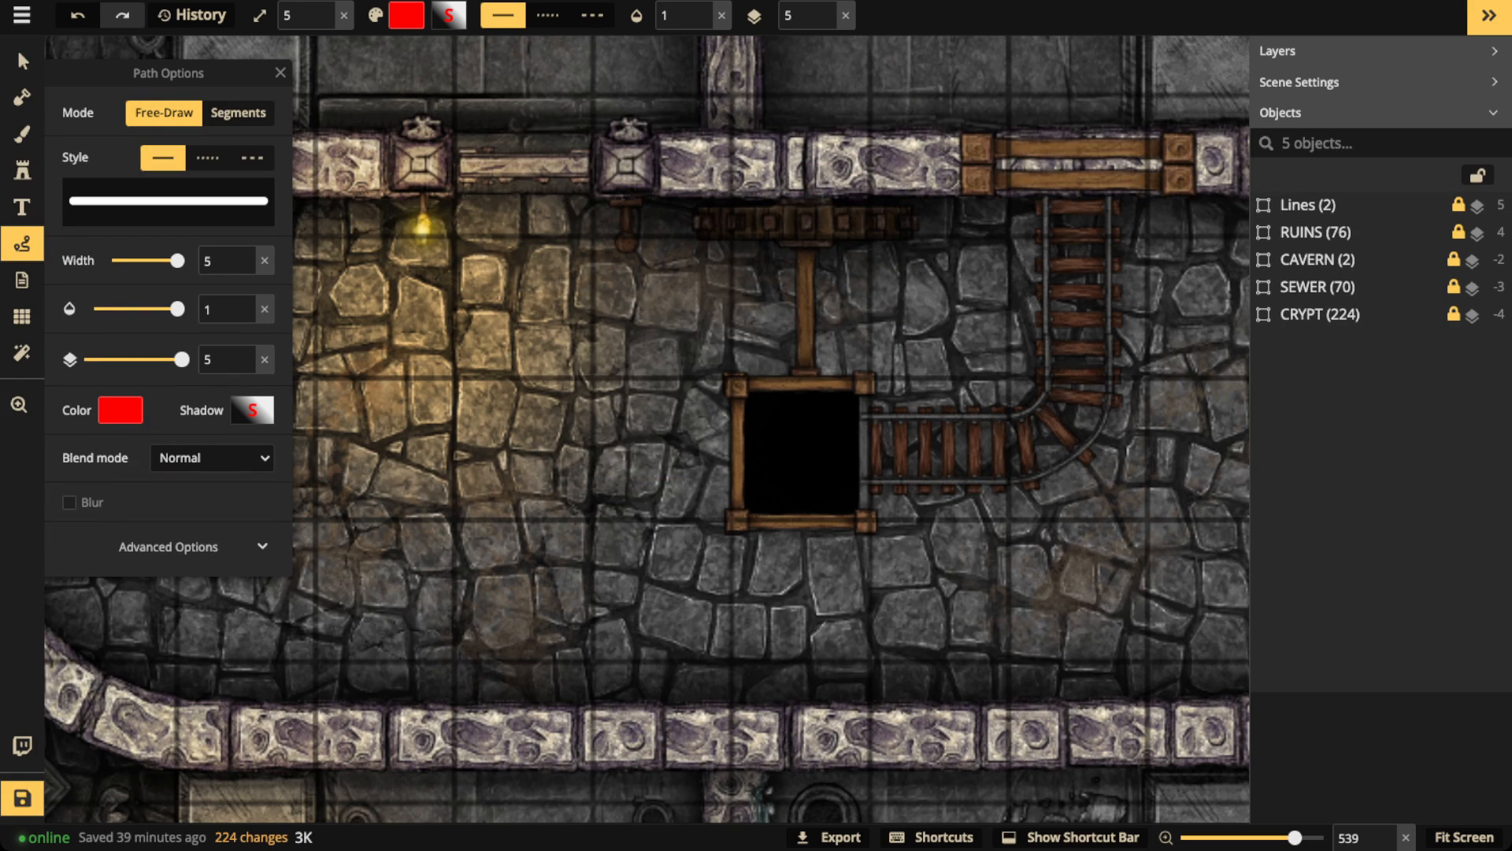
Step: Leave the path tool, examine the crypt's oval chamber, and bring all four rooms of the map into view
key(Escape)
scroll(464, 366, down, 4)
drag(465, 366, 508, 366)
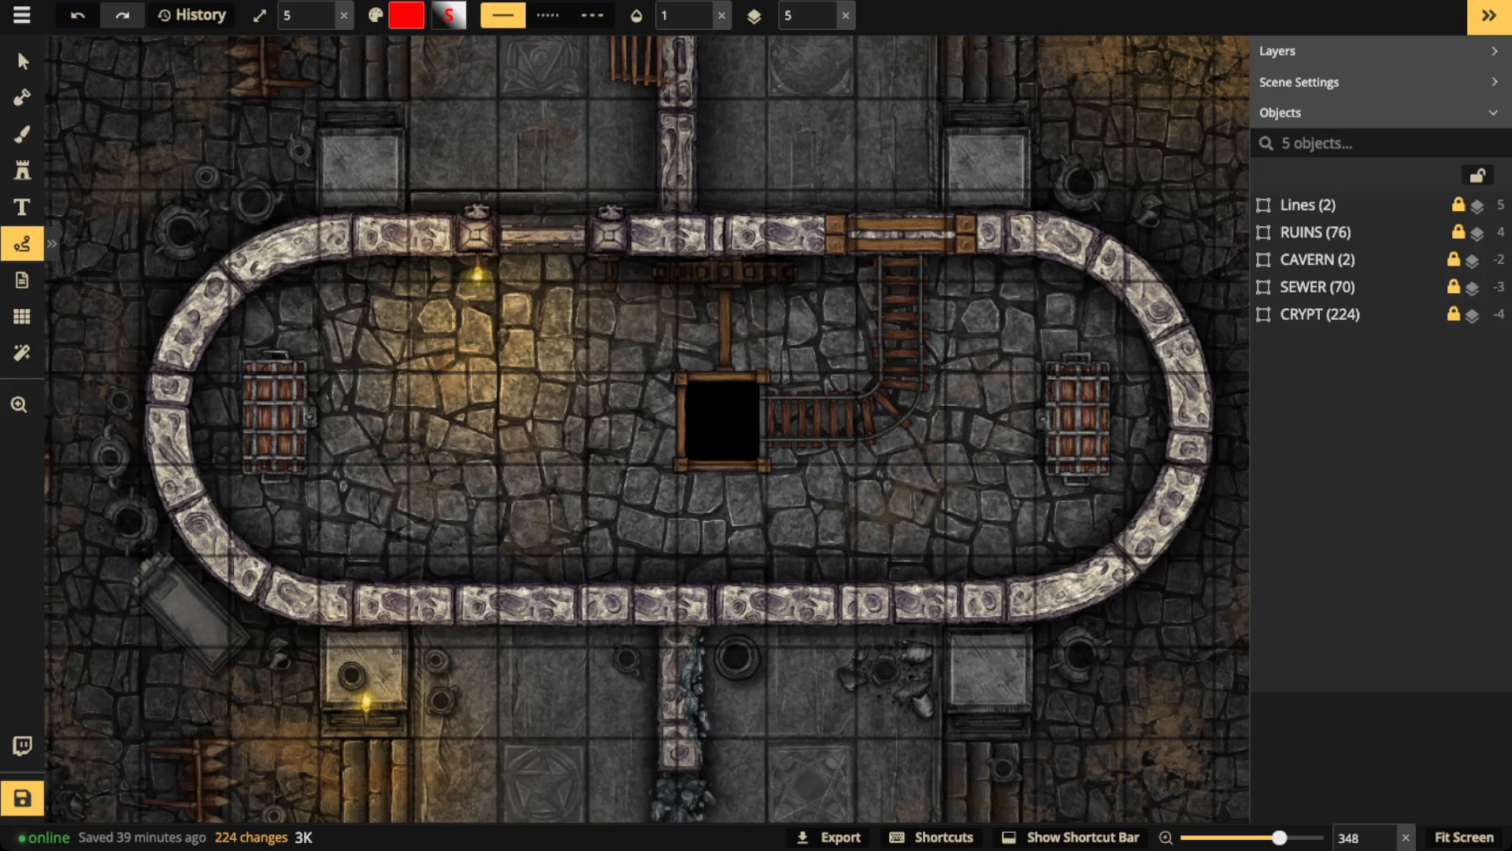
scroll(445, 331, down, 2)
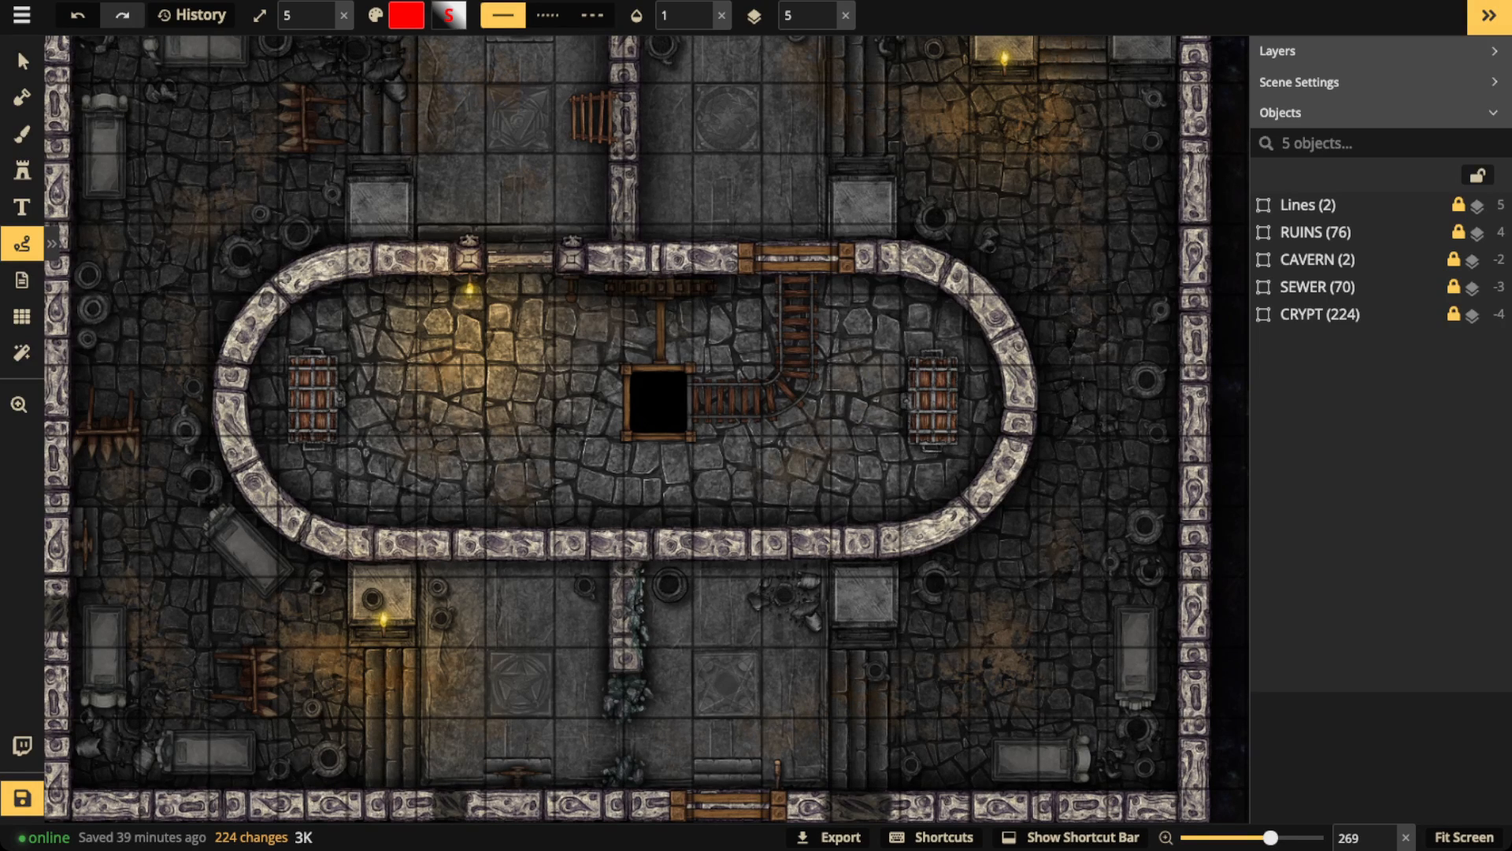
scroll(391, 350, down, 1)
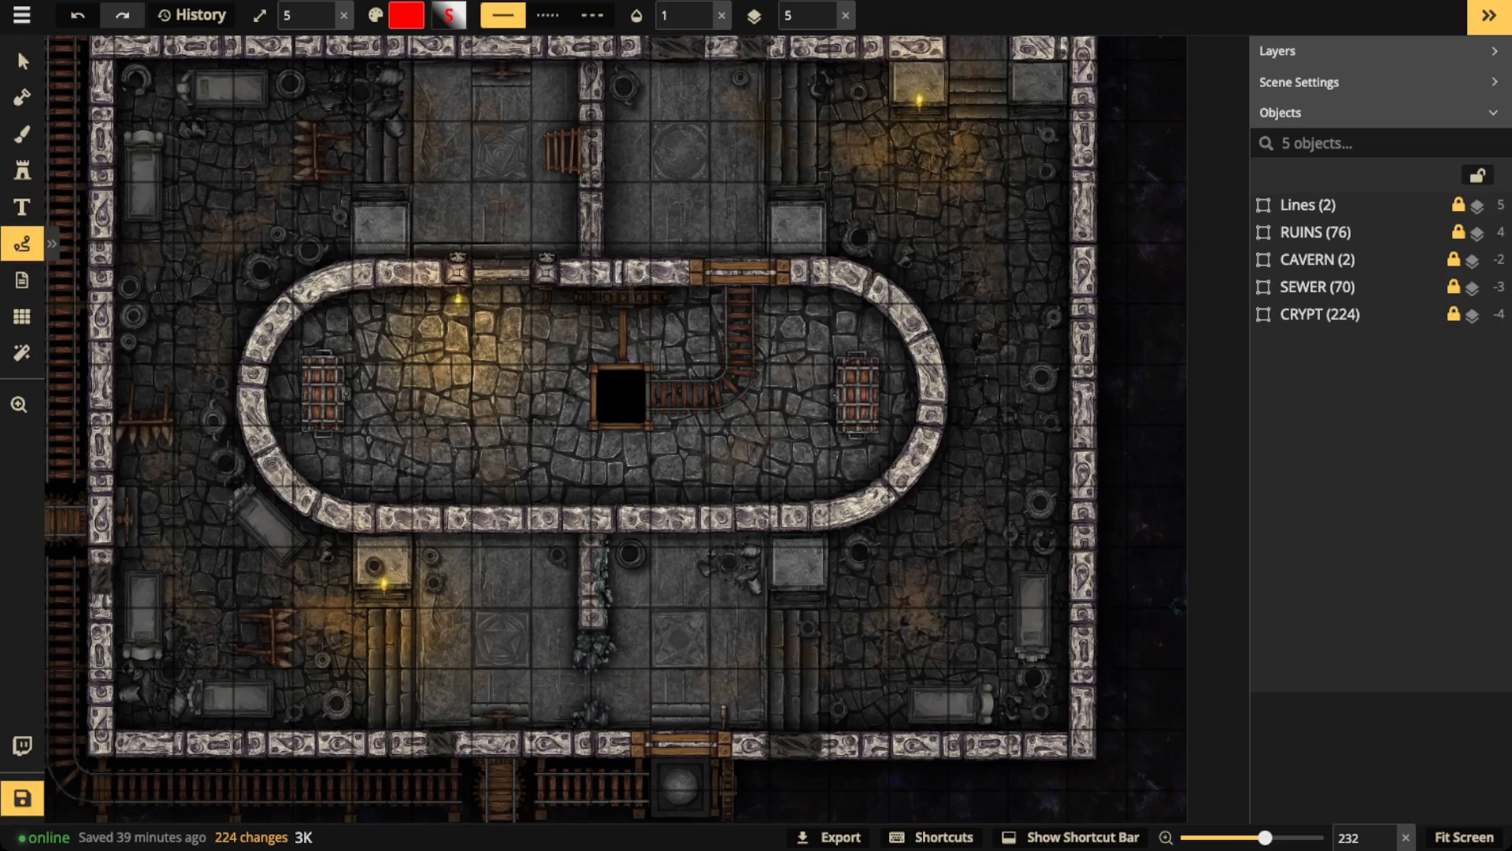
key(s)
scroll(477, 342, down, 5)
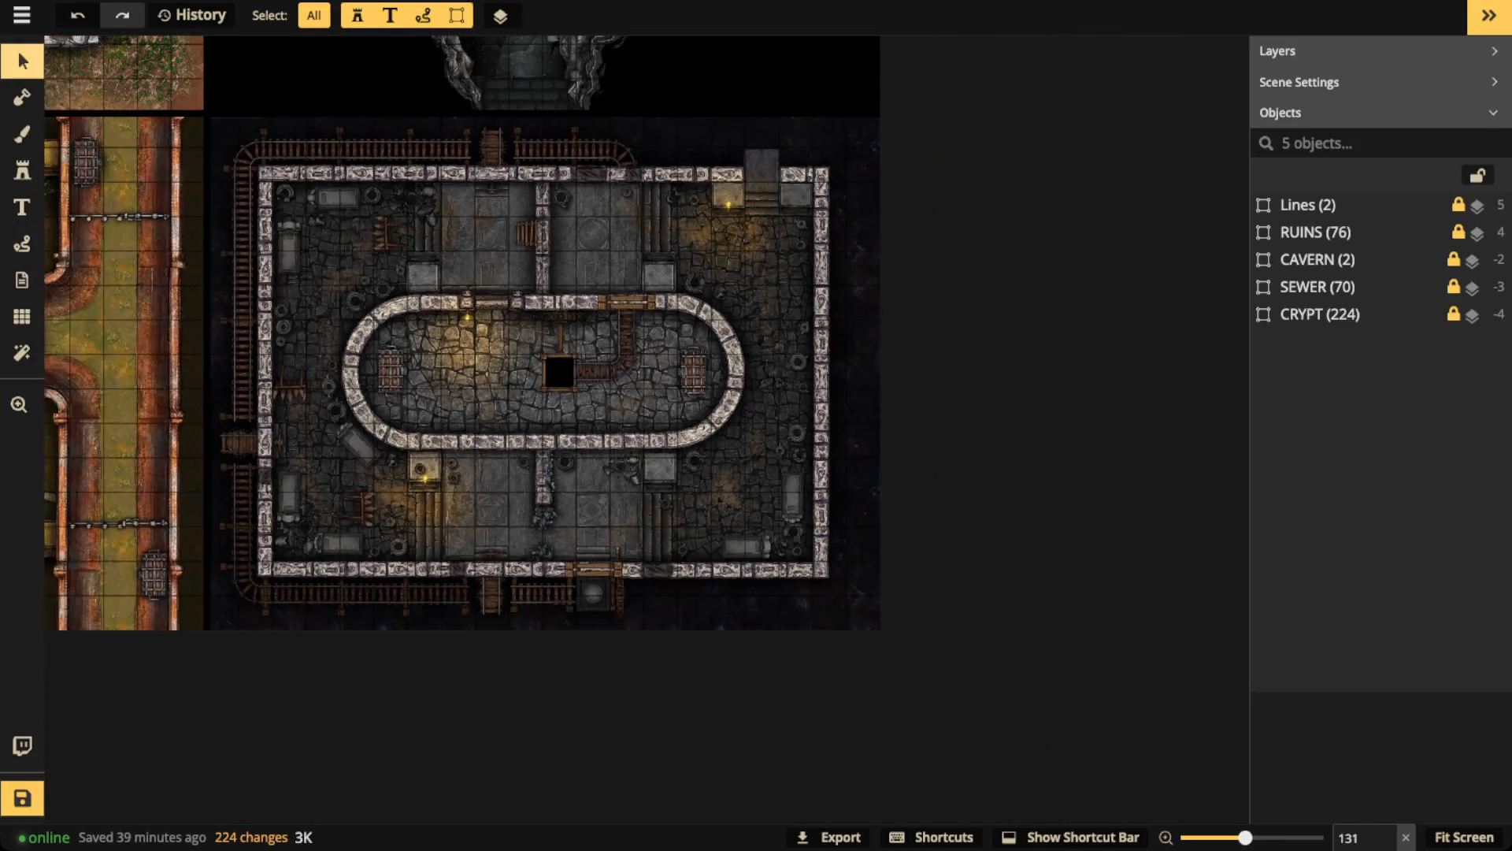
key(space)
drag(115, 166, 504, 453)
scroll(504, 453, down, 2)
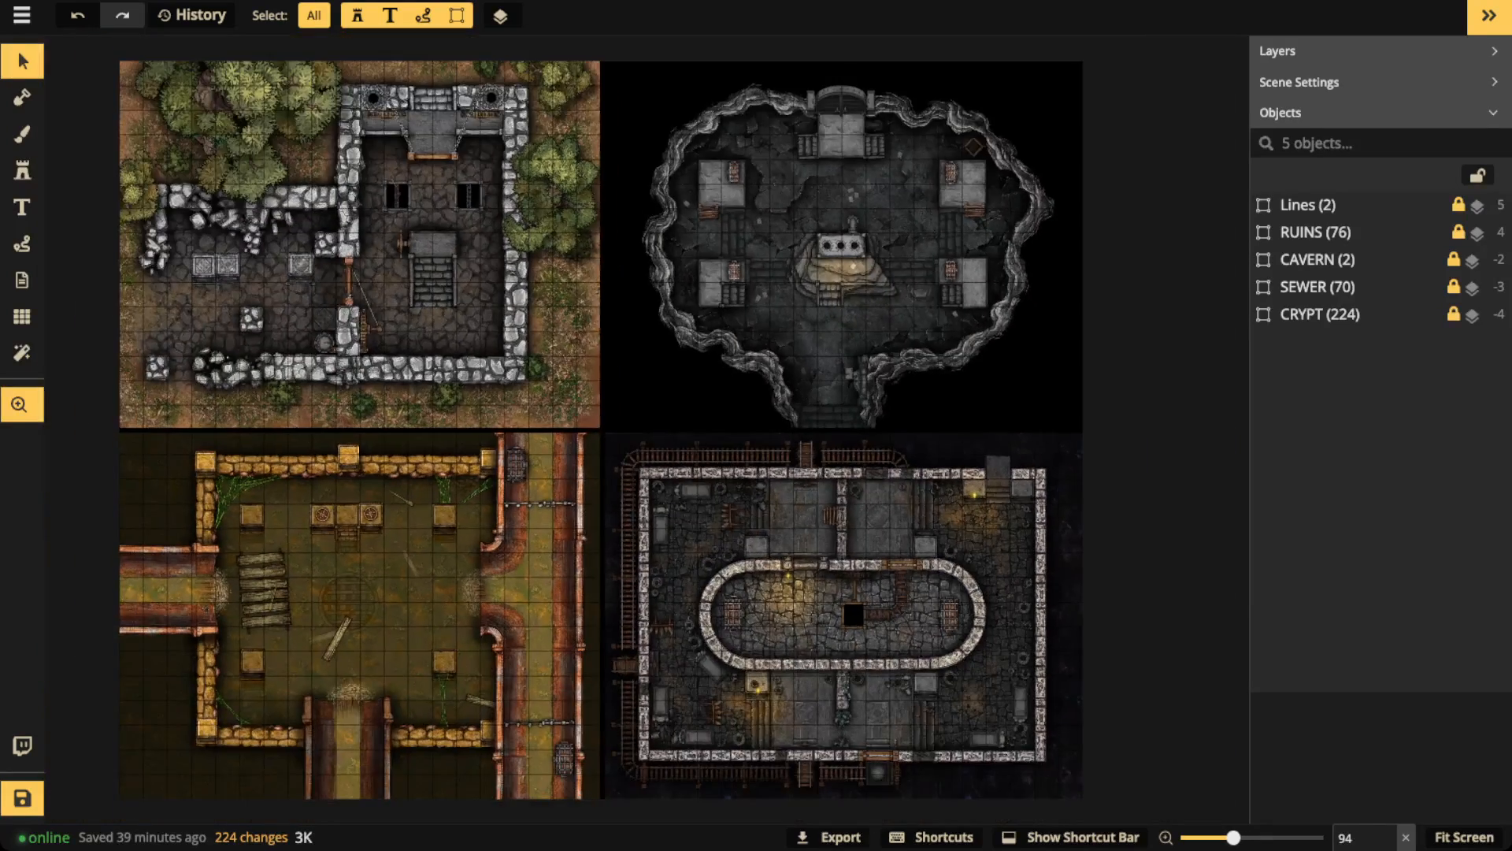
scroll(656, 393, up, 2)
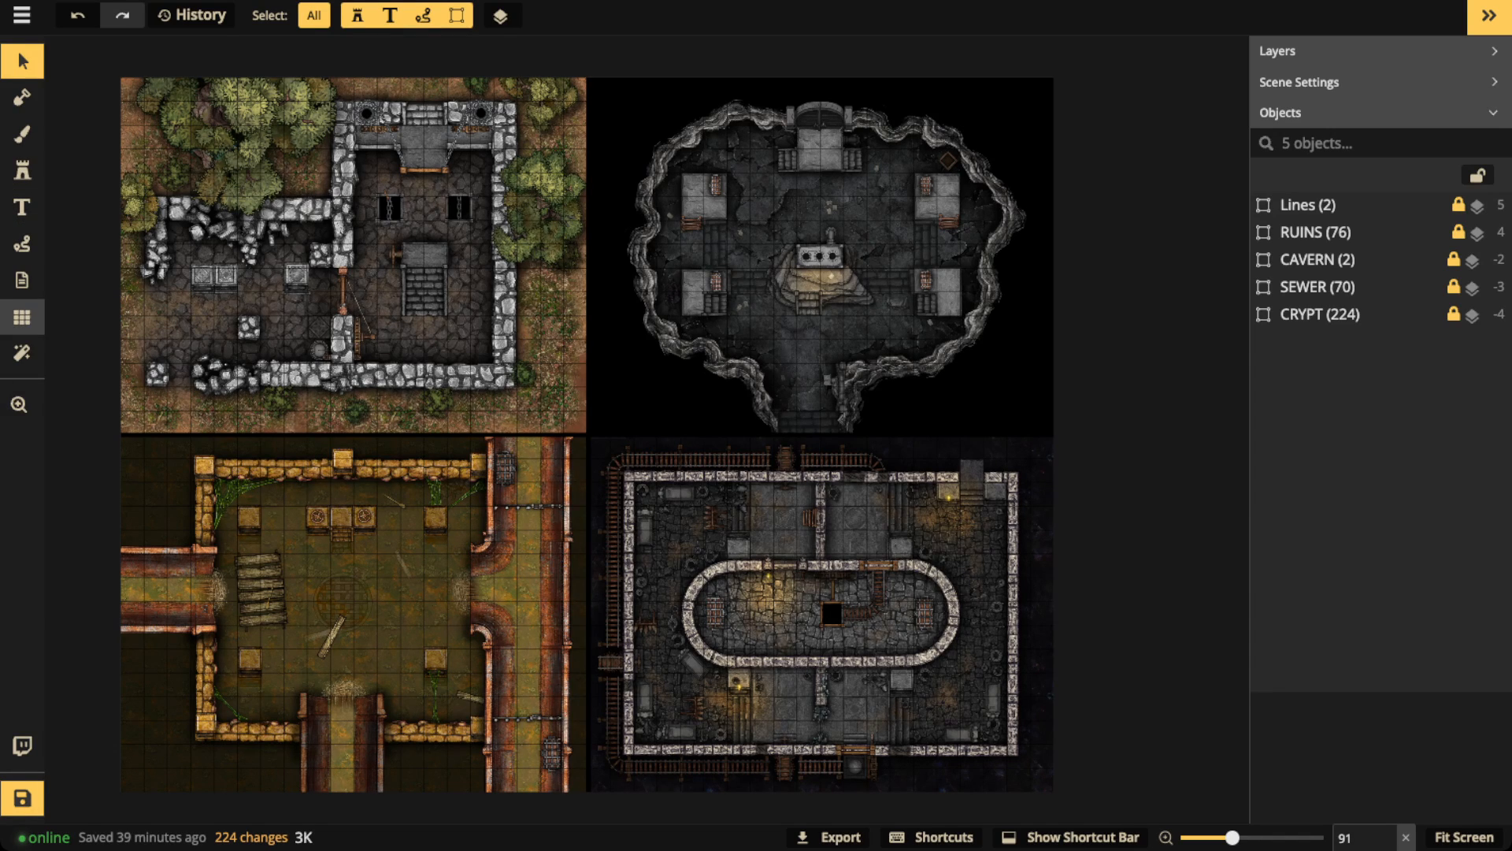
Step: Outline the ruins room as a new-map region, move the selection over the sewer room, and leave without creating the map
click(22, 317)
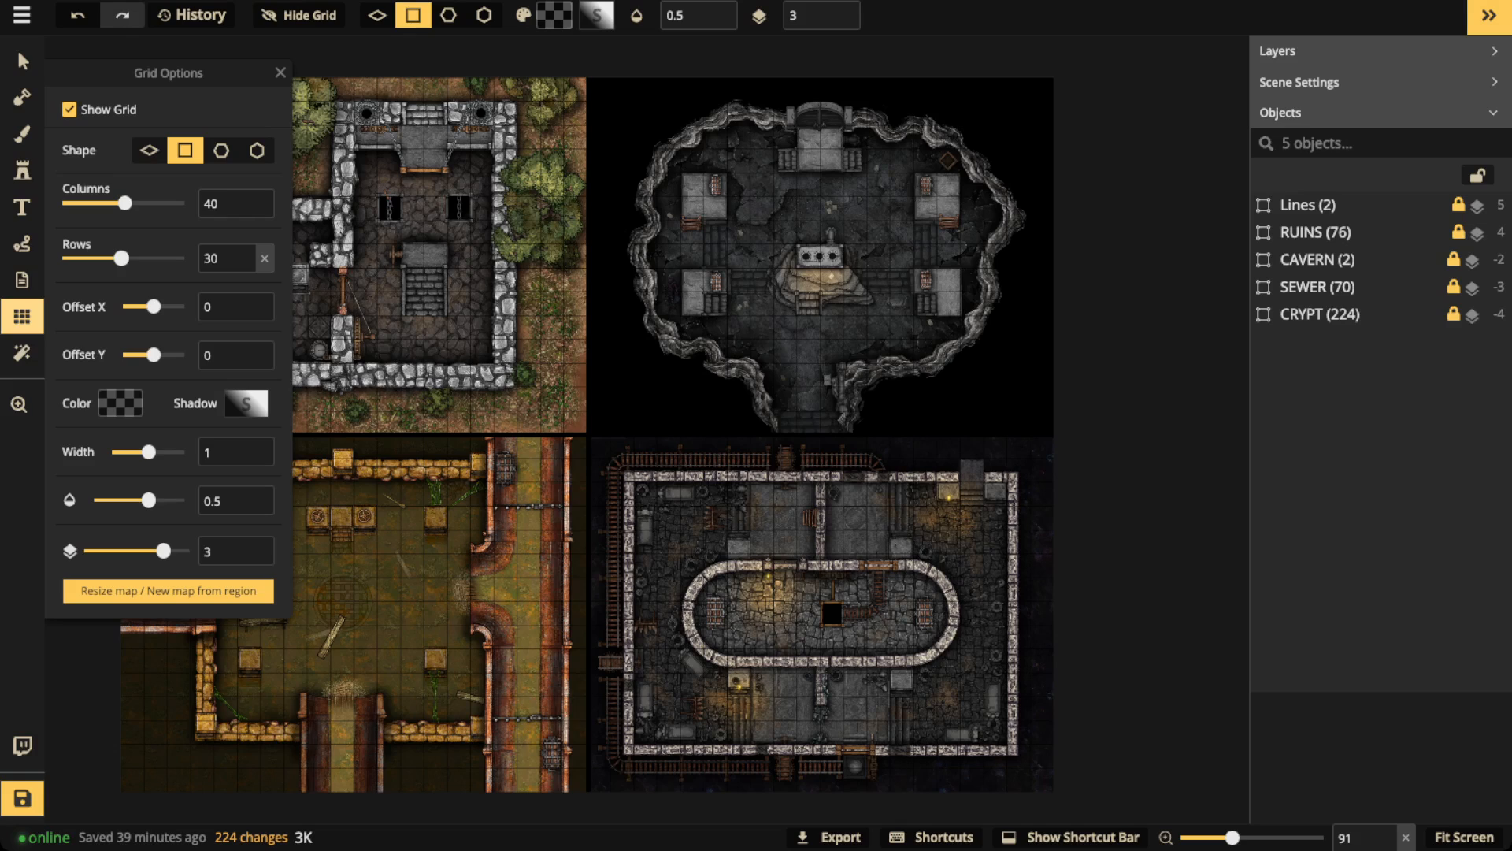
click(168, 590)
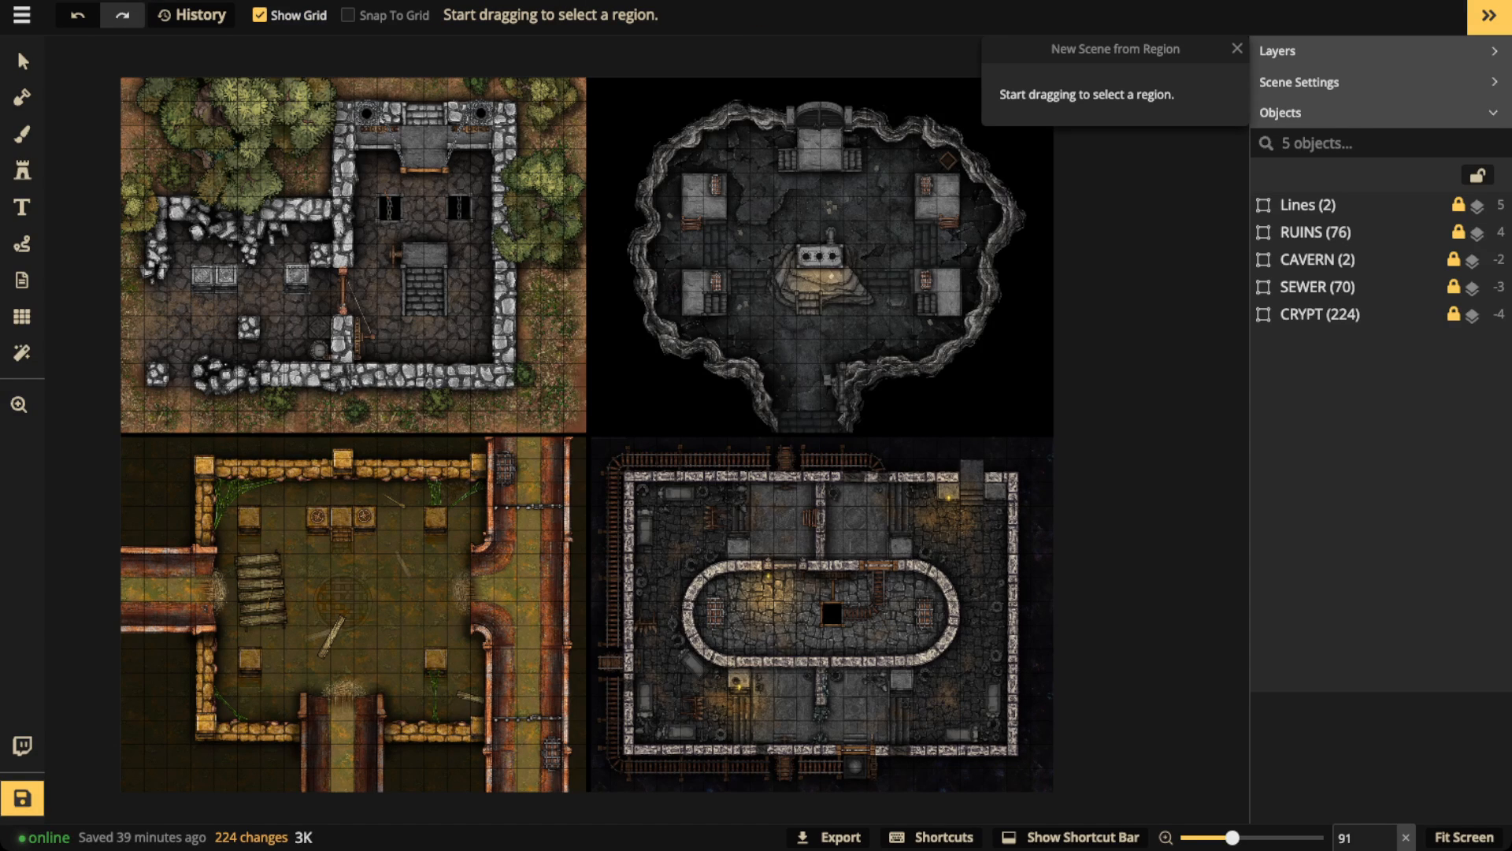
drag(121, 78, 588, 434)
drag(352, 256, 352, 610)
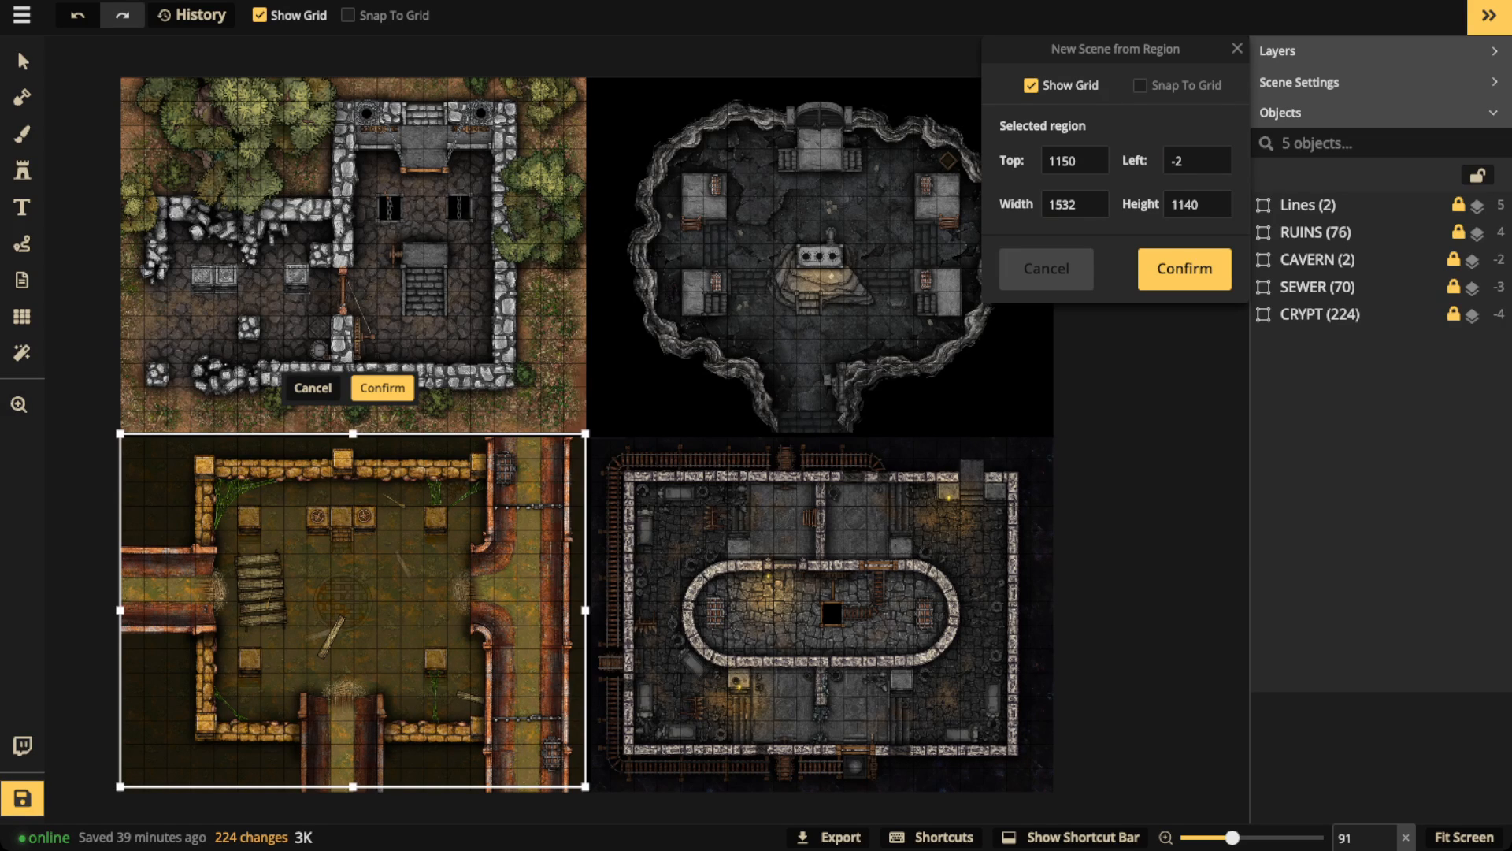
mouse_move(352, 609)
mouse_down()
mouse_move(352, 259)
mouse_move(817, 265)
mouse_move(806, 638)
mouse_move(344, 637)
mouse_move(340, 606)
mouse_move(353, 612)
mouse_up()
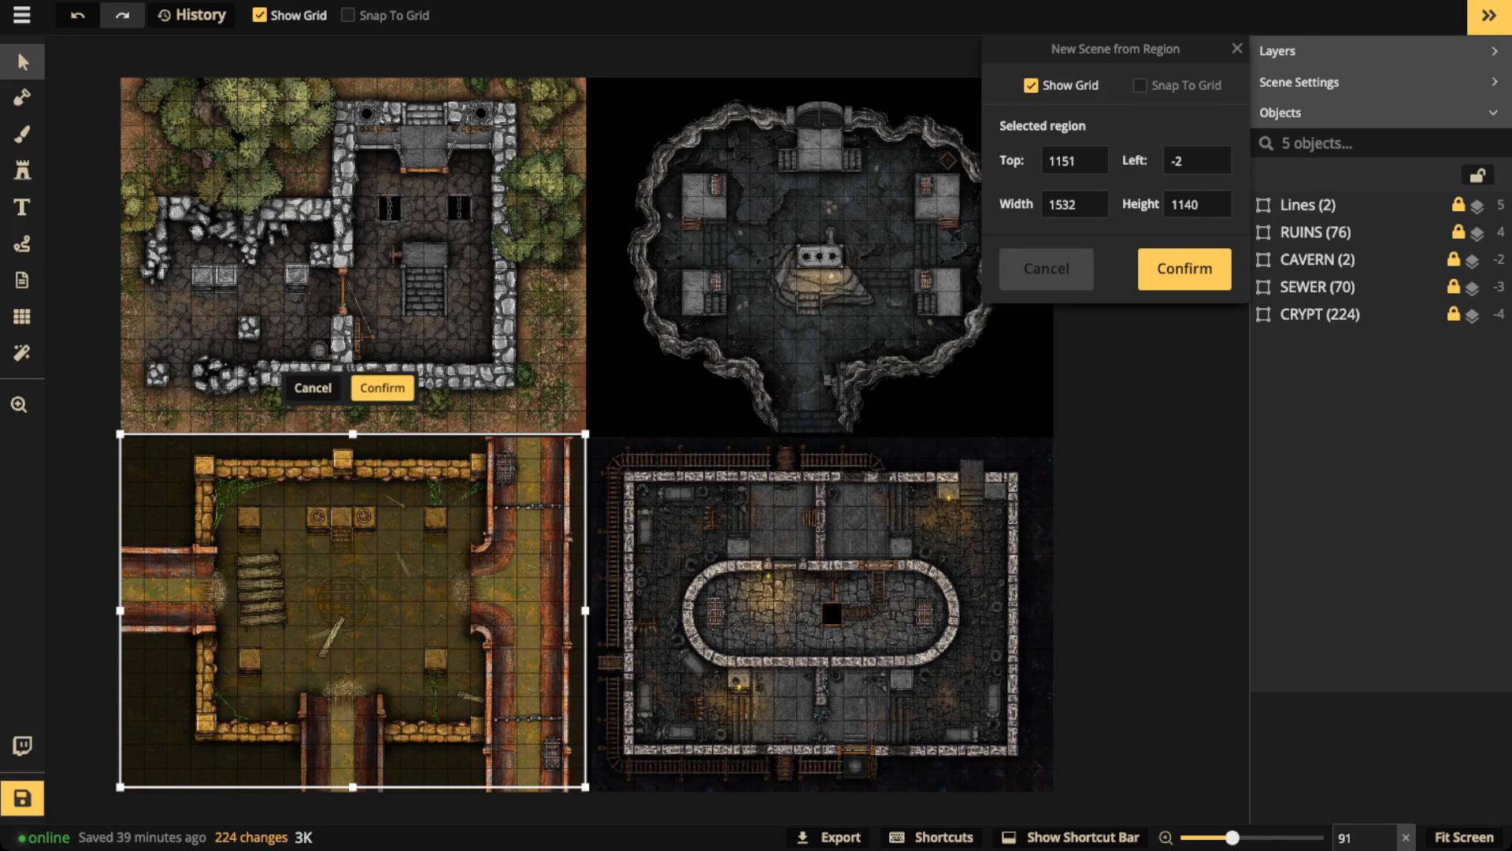
click(22, 61)
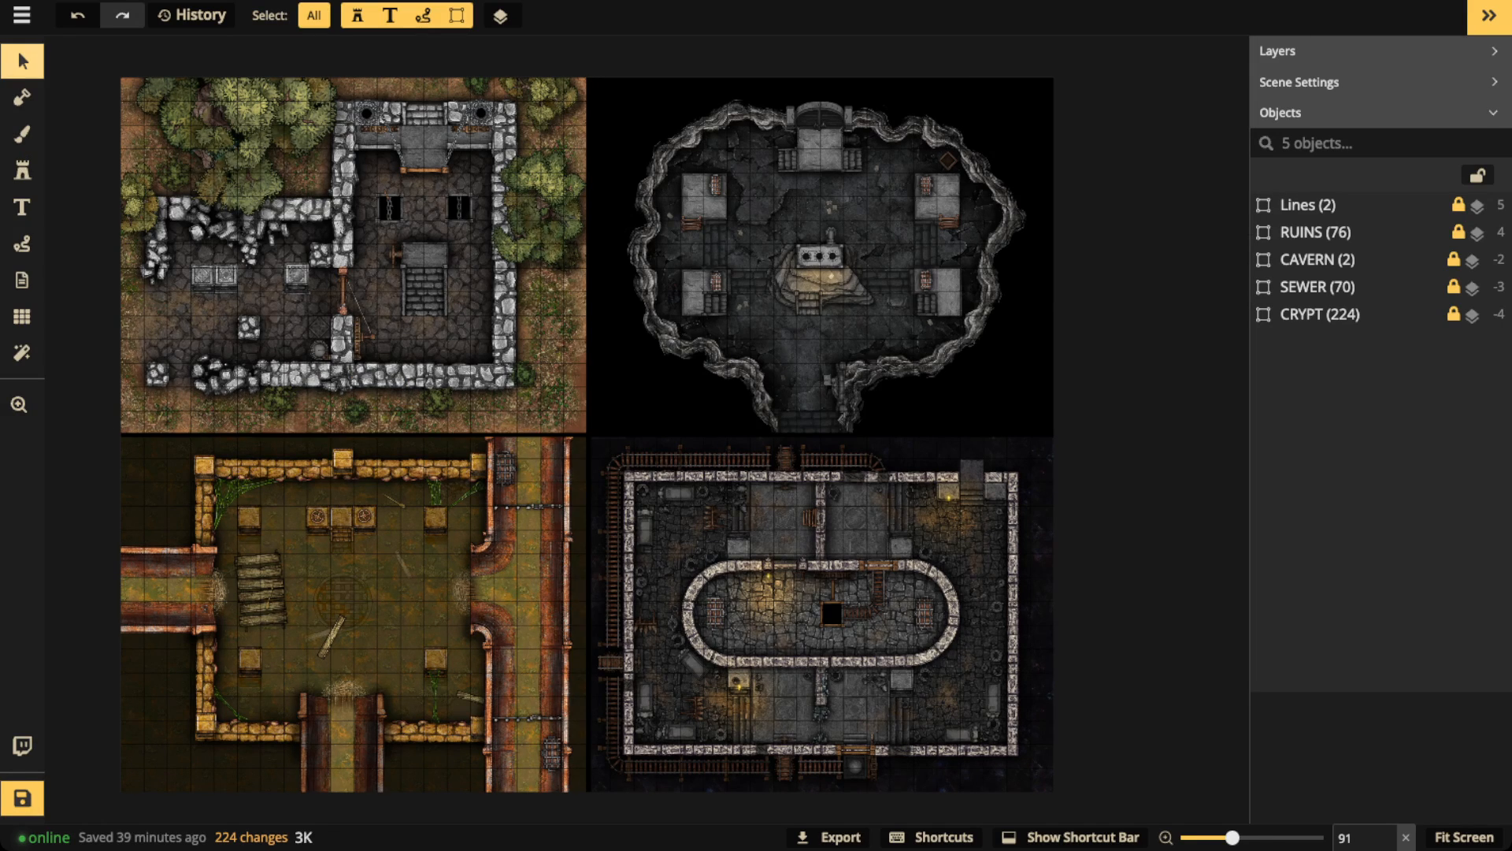